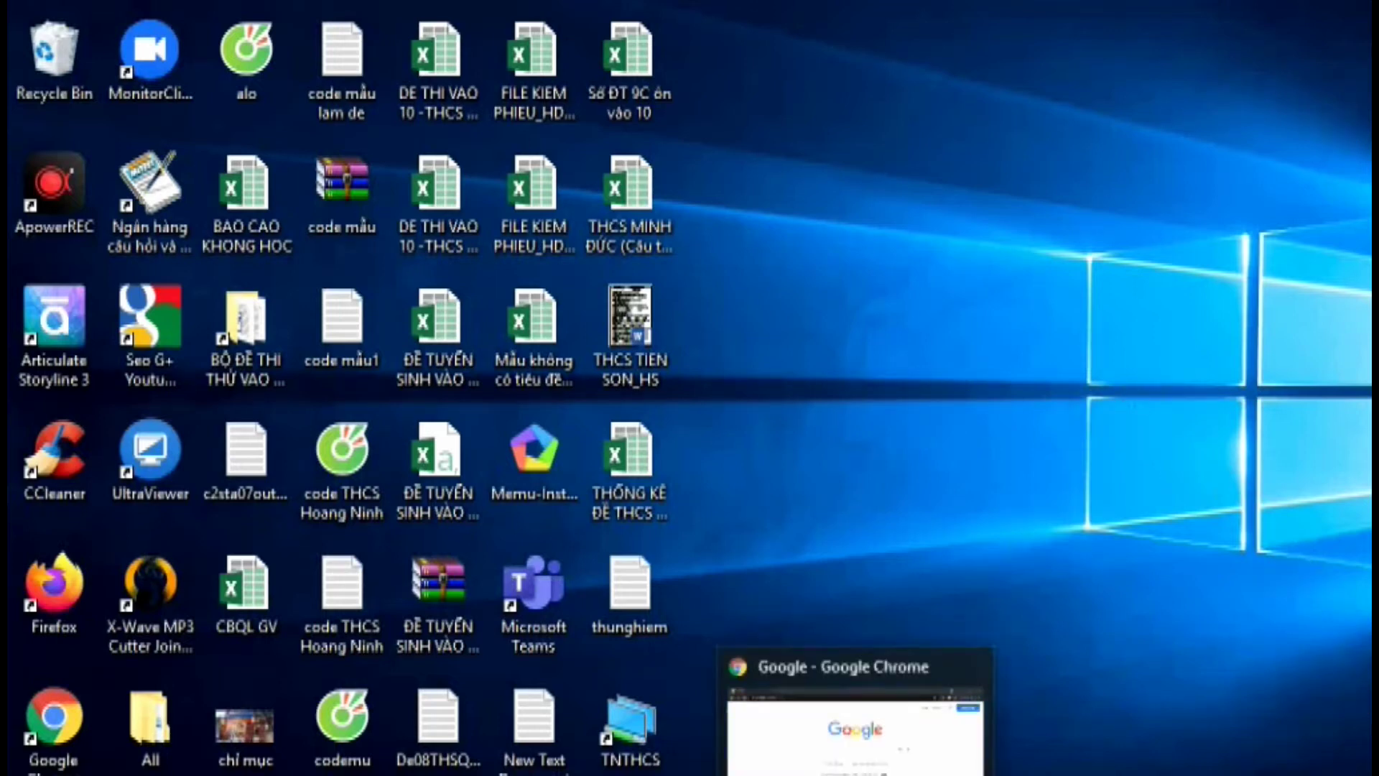
Bring the Chrome window showing the Google homepage back to the front from the taskbar
click(855, 774)
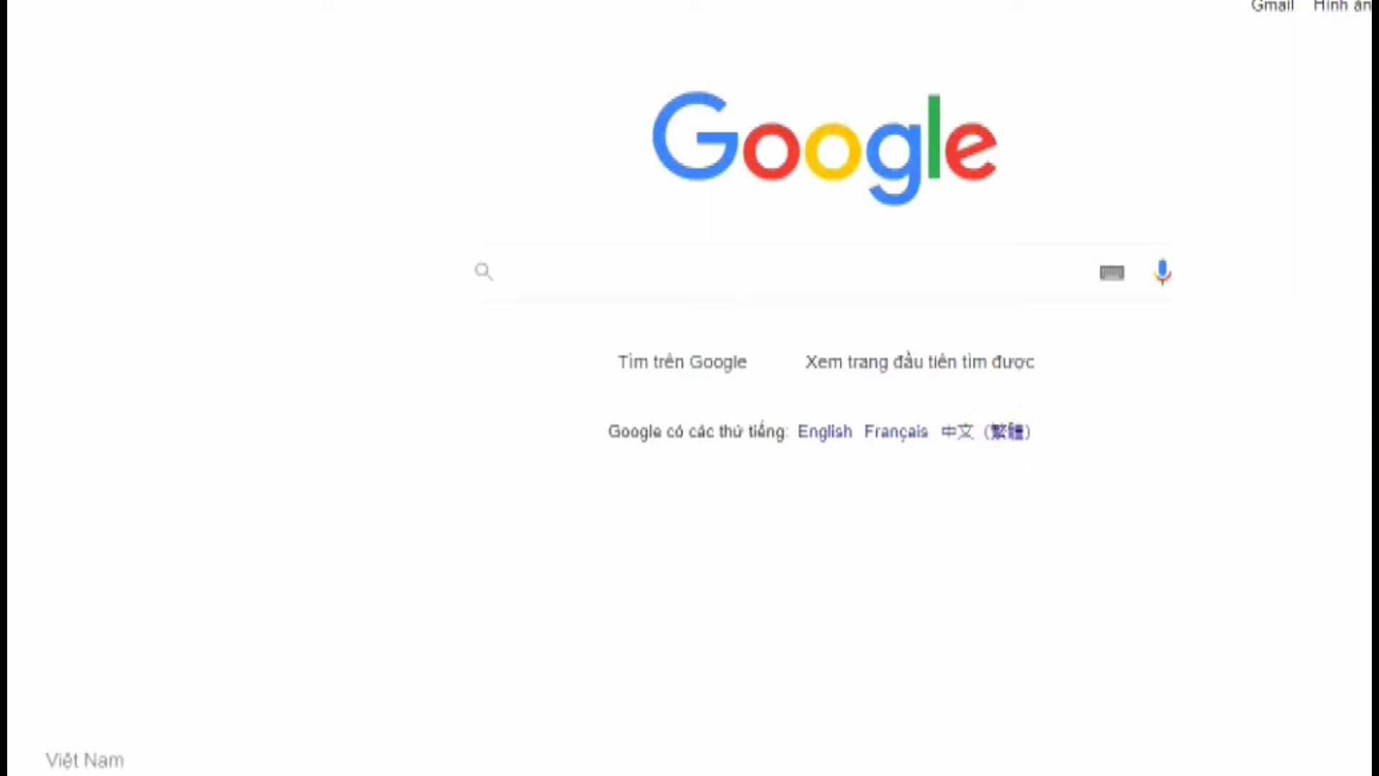
click(855, 775)
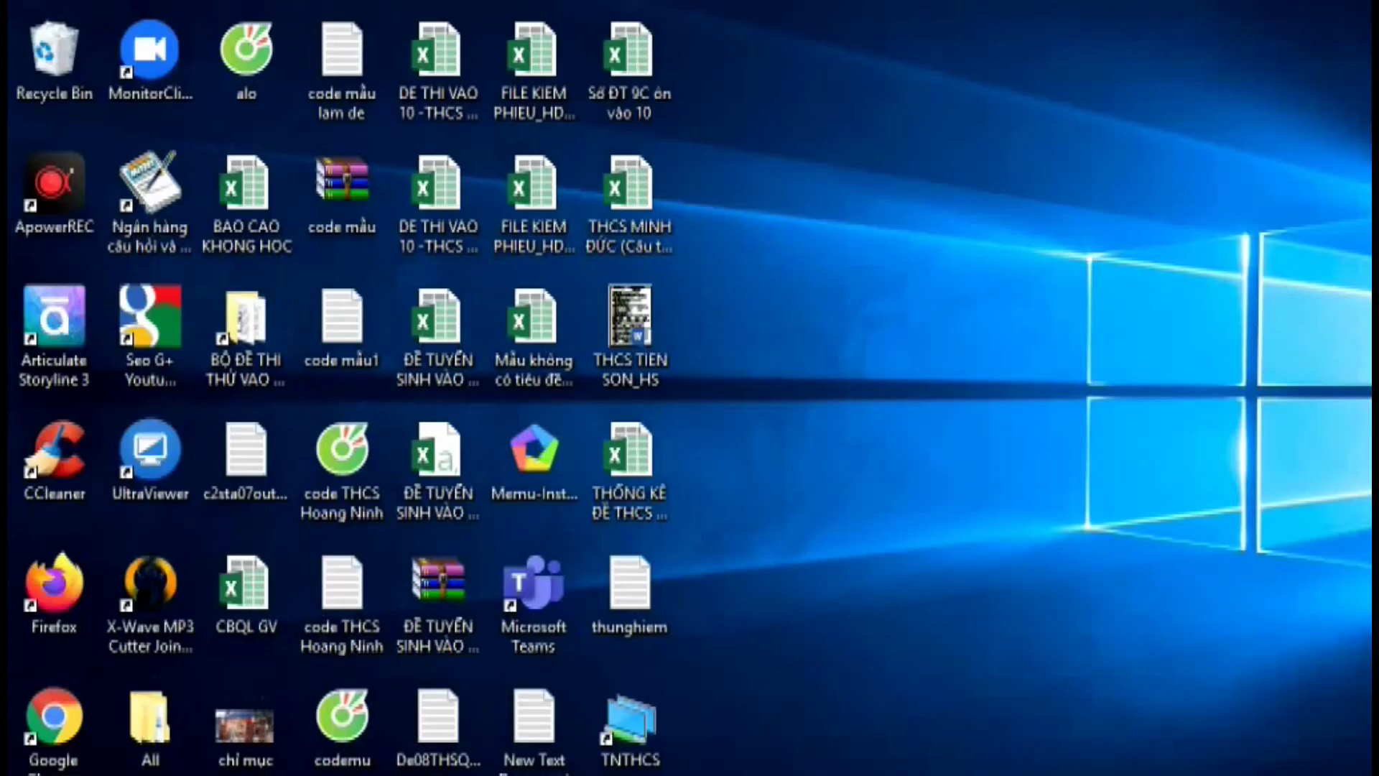
mouse_move(855, 774)
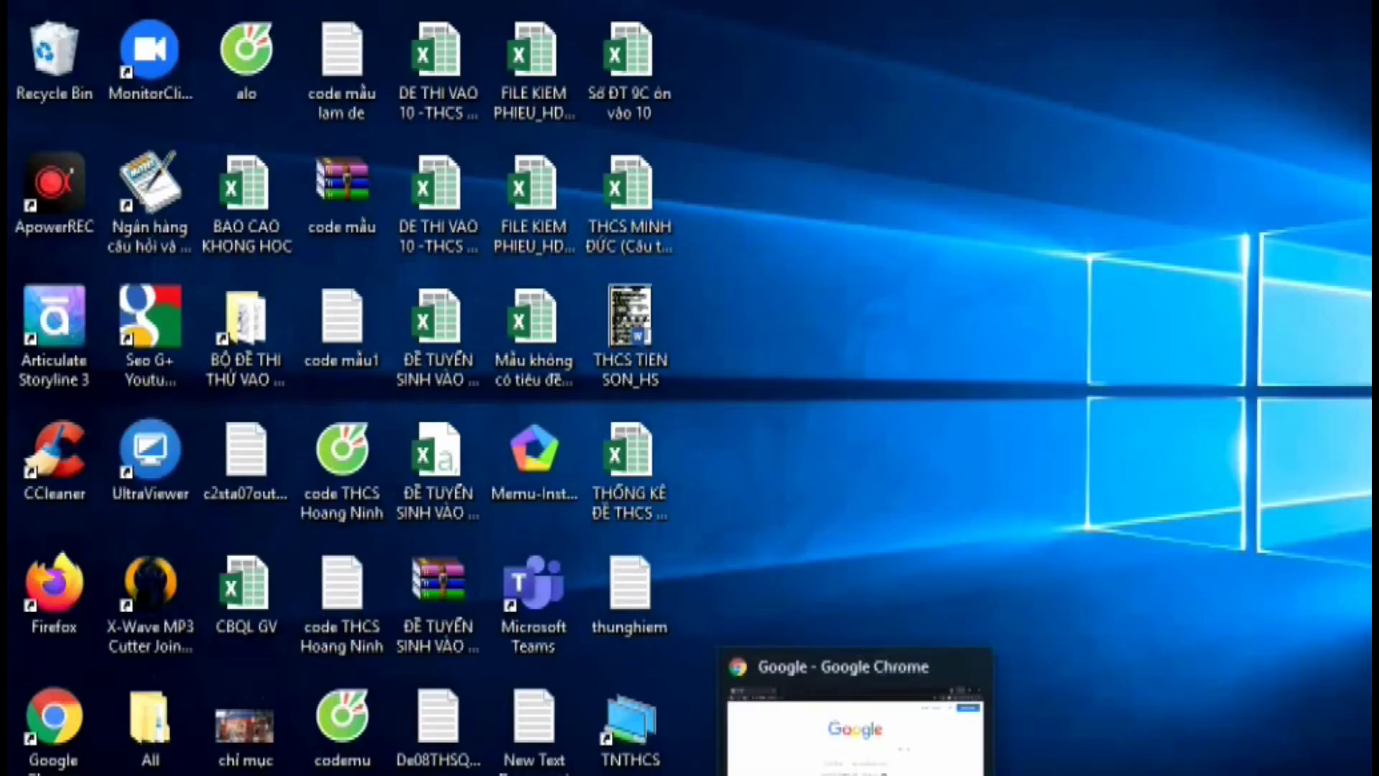
click(855, 774)
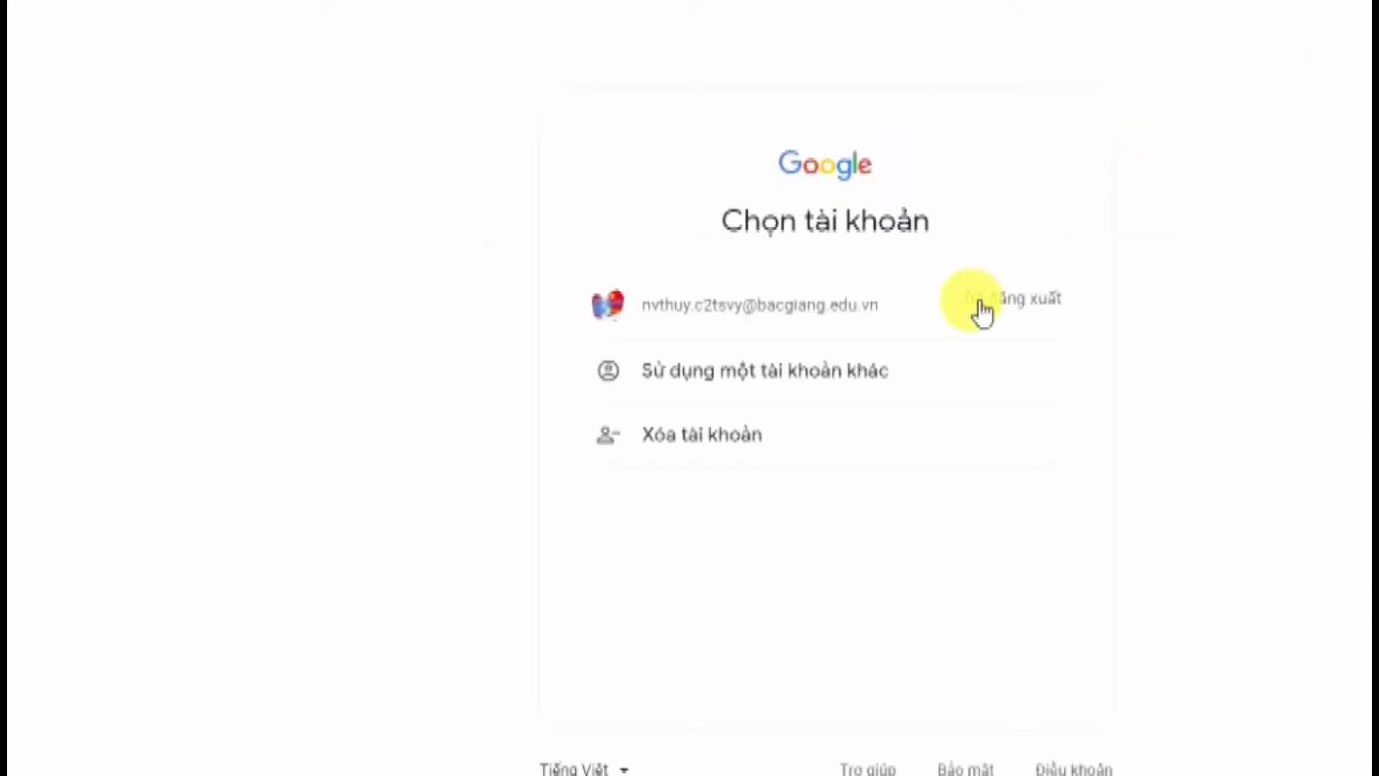
Sign in with a different Google account, entering its e-mail address and password
click(744, 380)
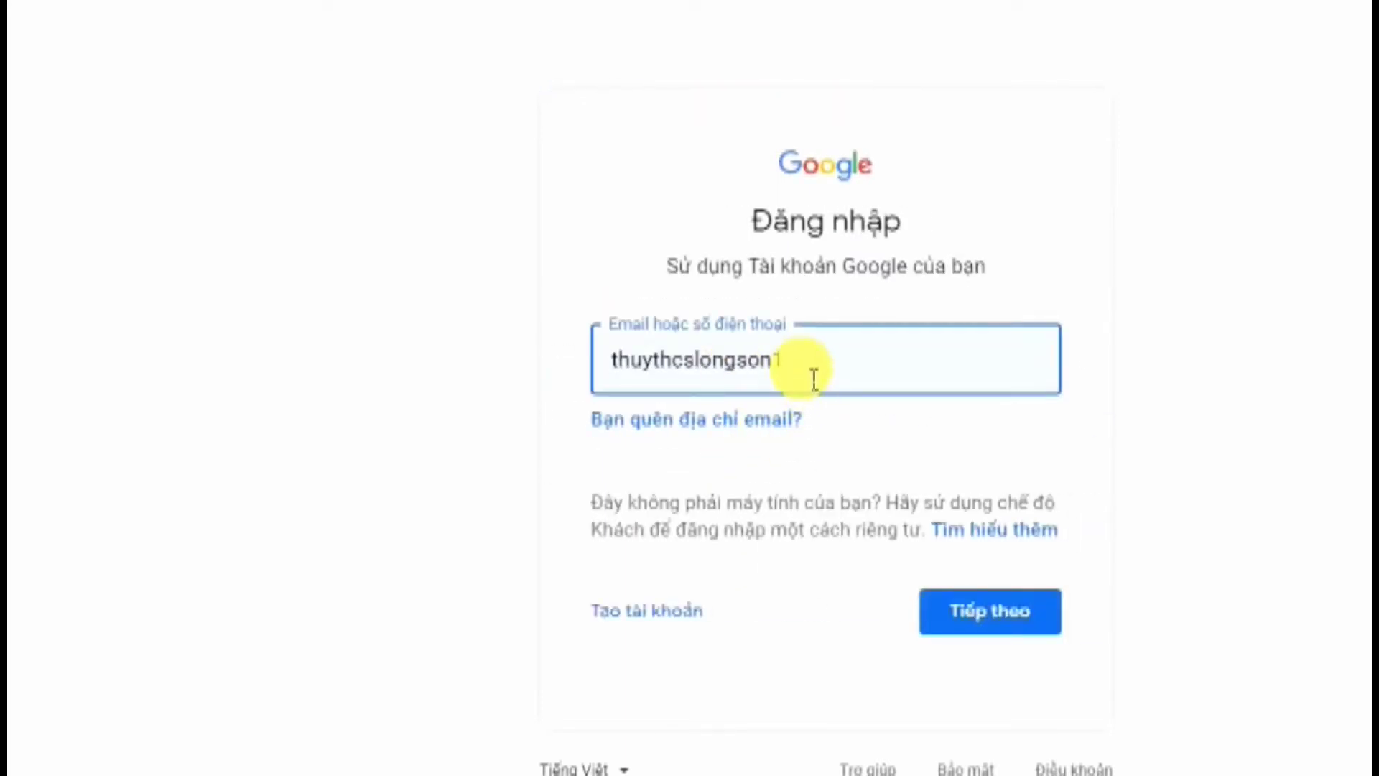
click(935, 596)
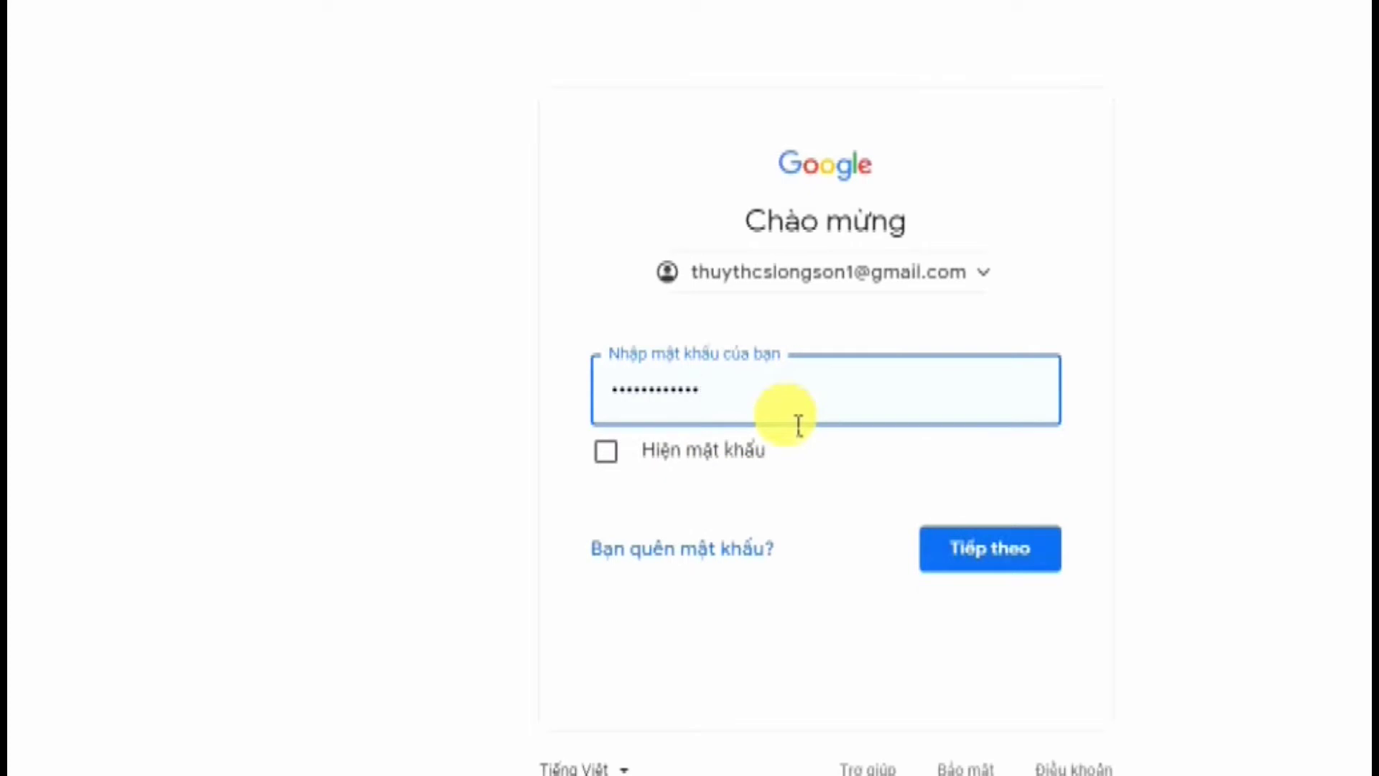
click(1042, 564)
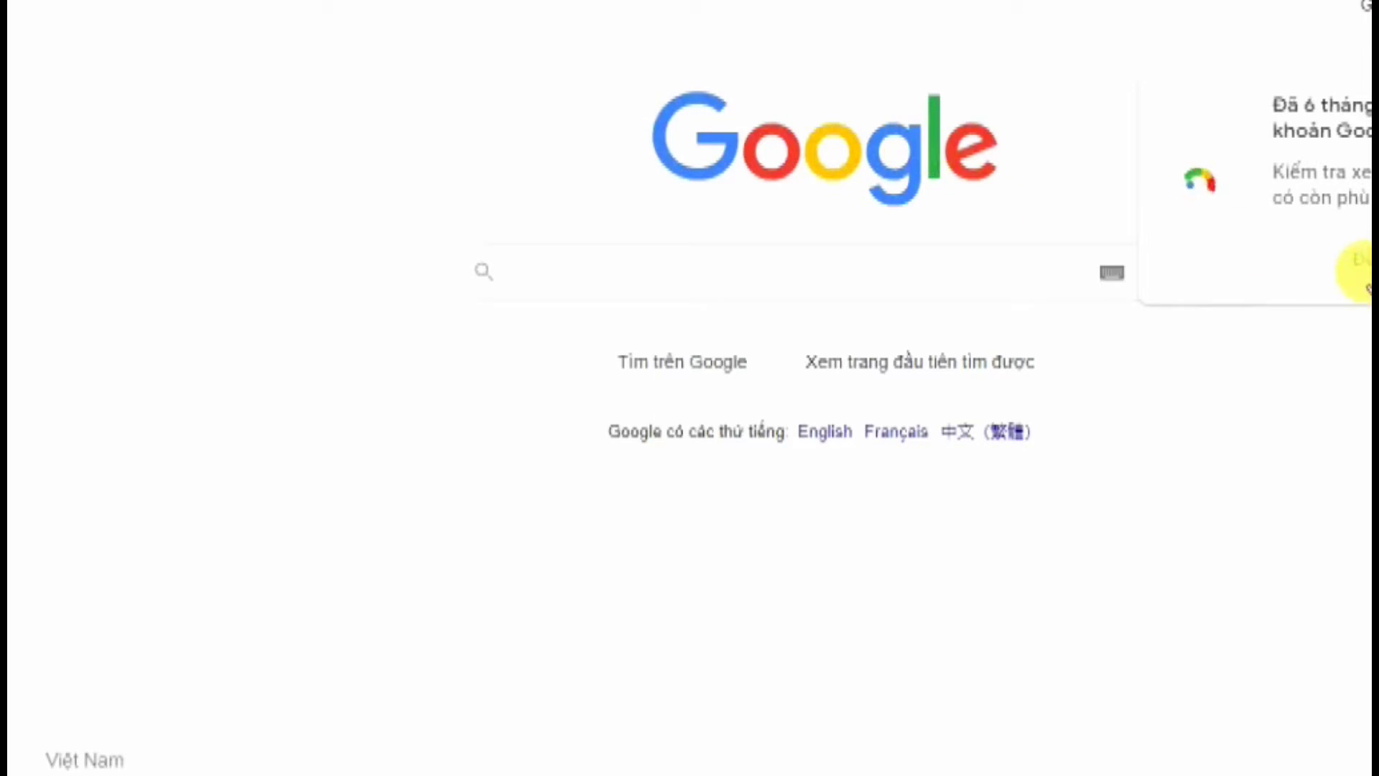
Dismiss the account review notice and launch Google Forms (Biểu mẫu) from the Google apps grid
click(1266, 273)
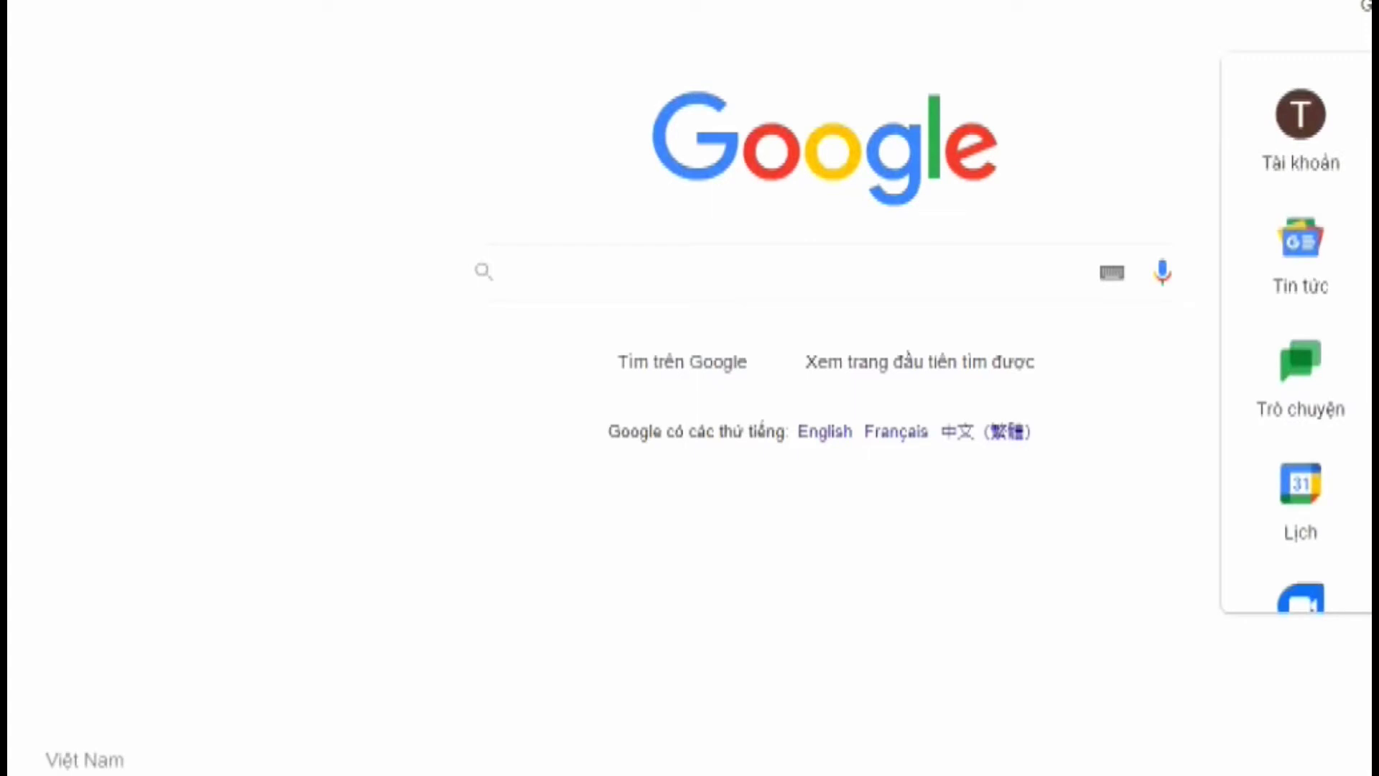
scroll(1345, 400, down, 3)
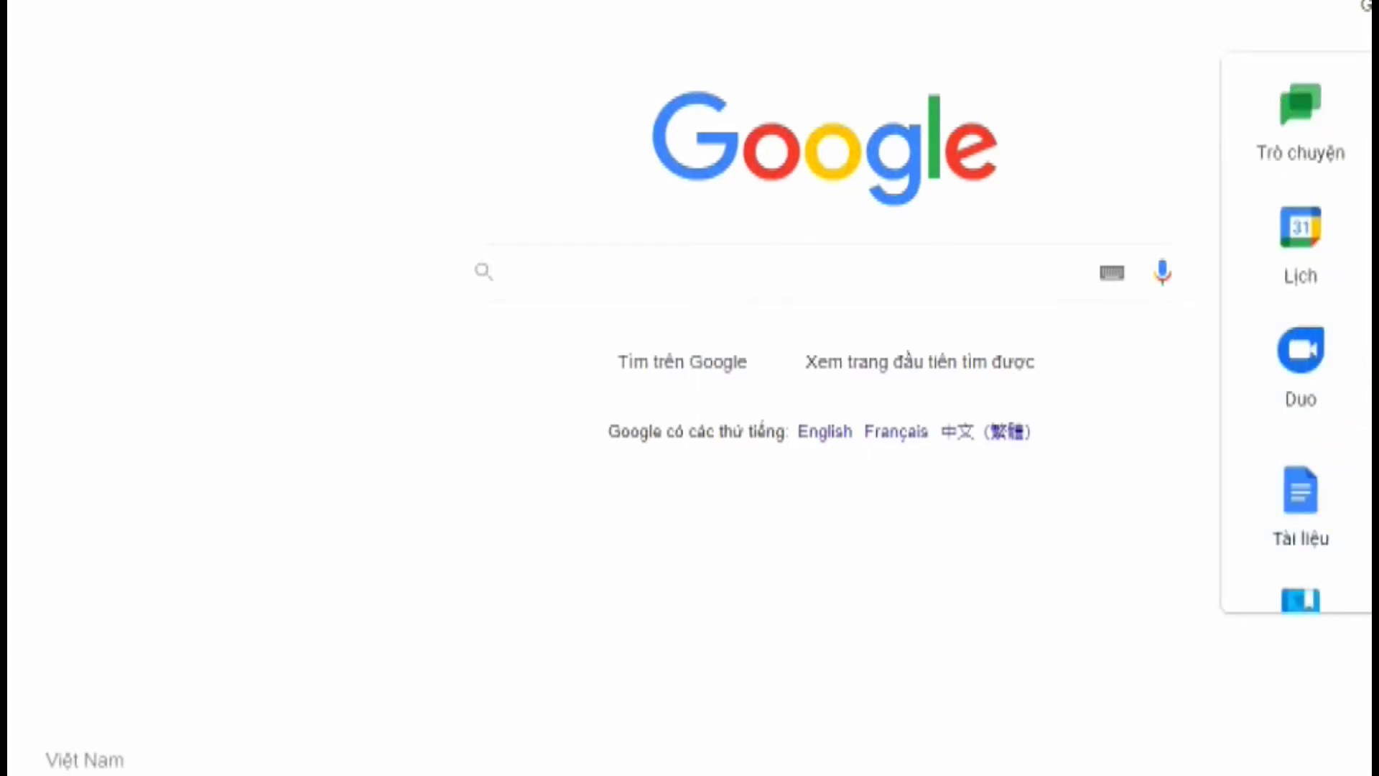
scroll(1365, 446, down, 8)
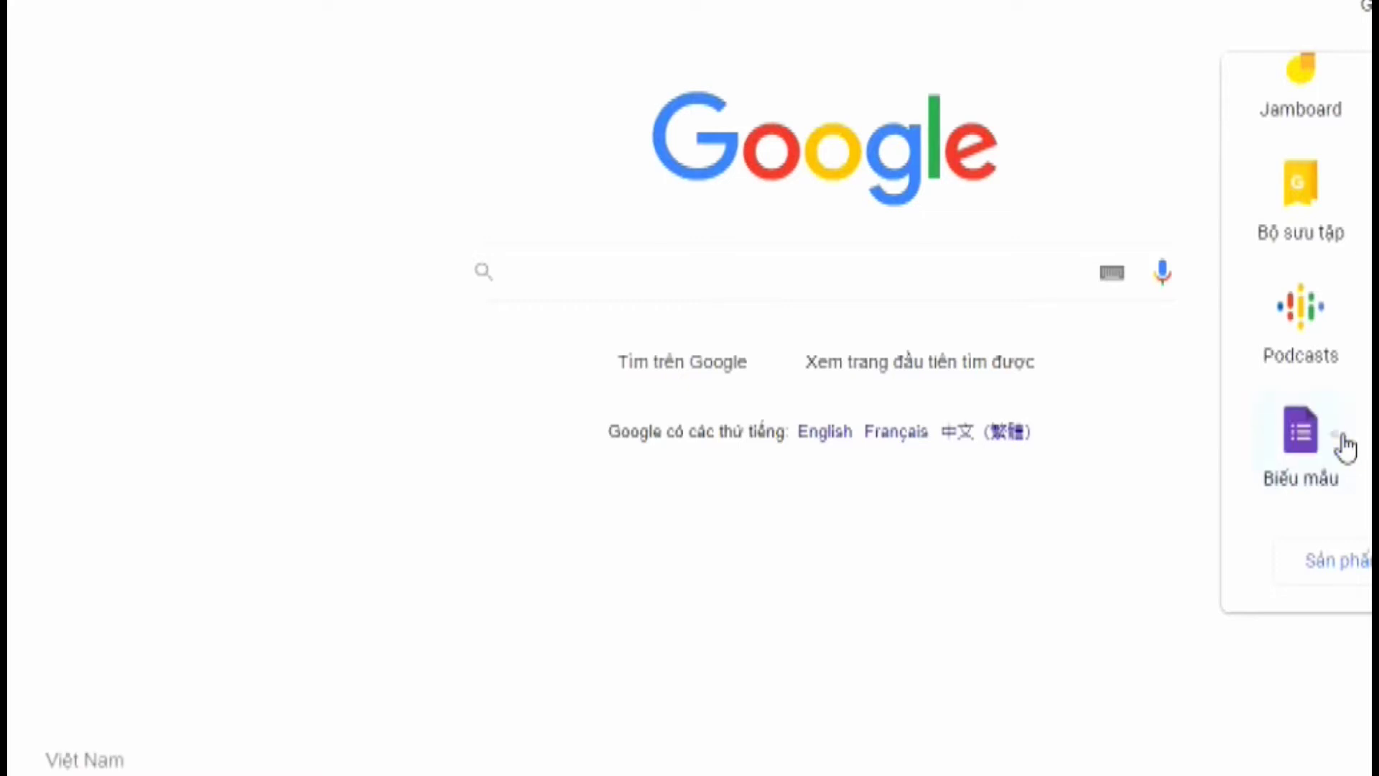
click(1304, 420)
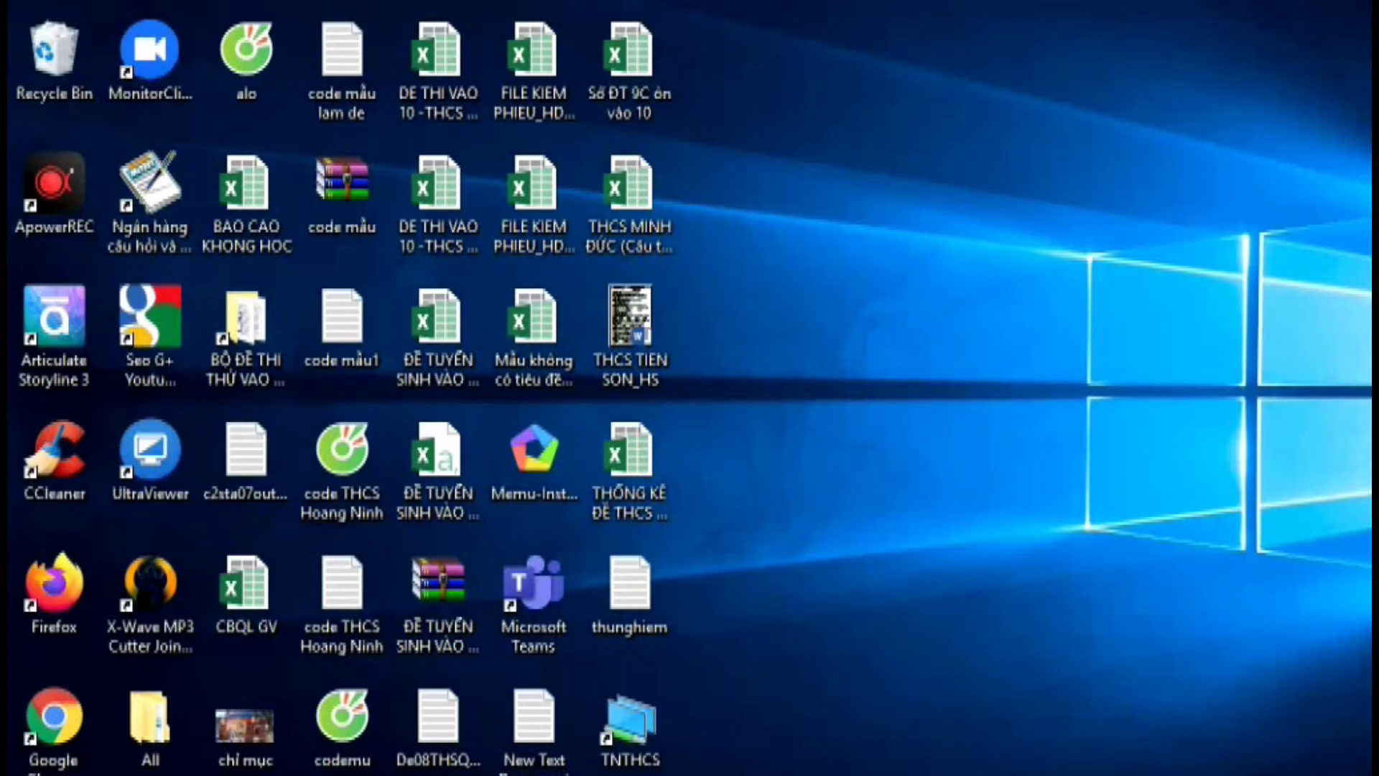
Open the mock exam folder from the desktop in a maximized File Explorer window
key(super+e)
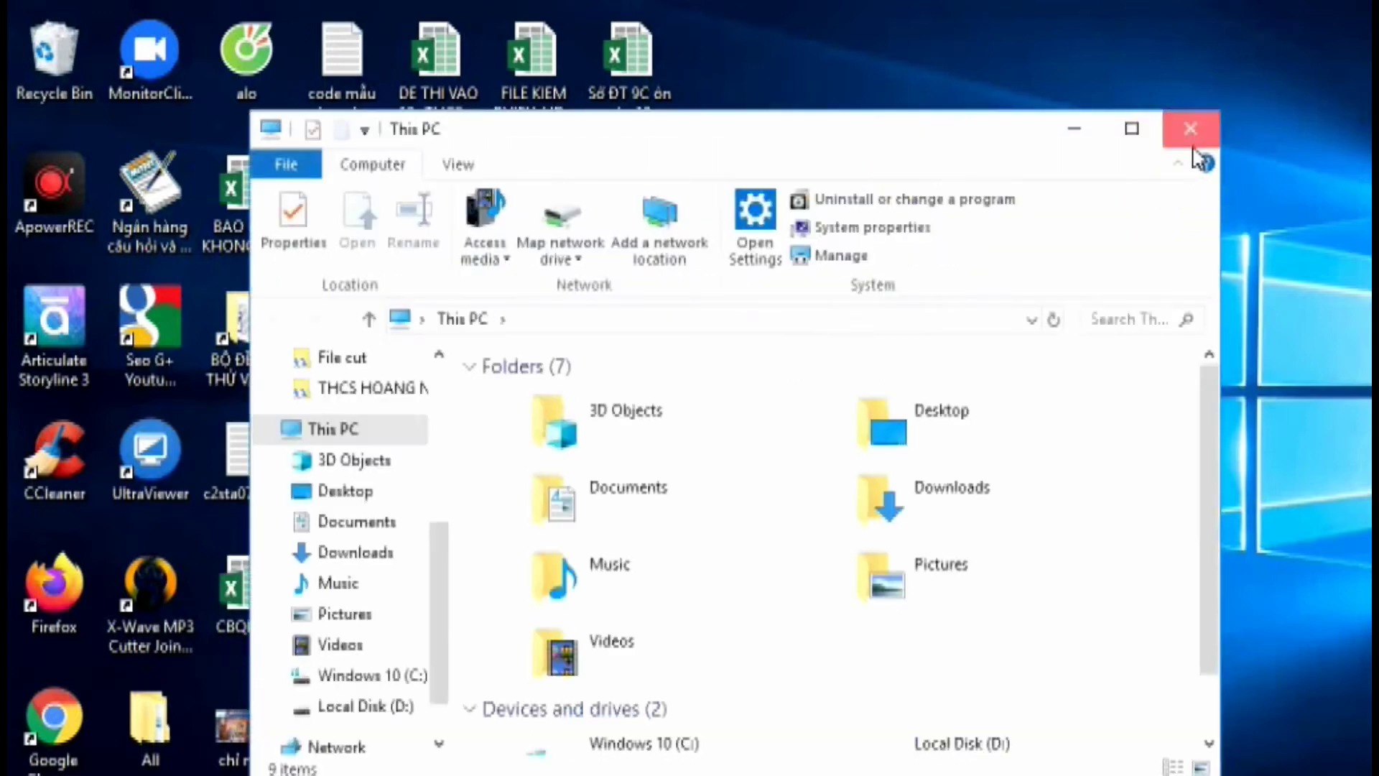
click(1193, 127)
double_click(241, 345)
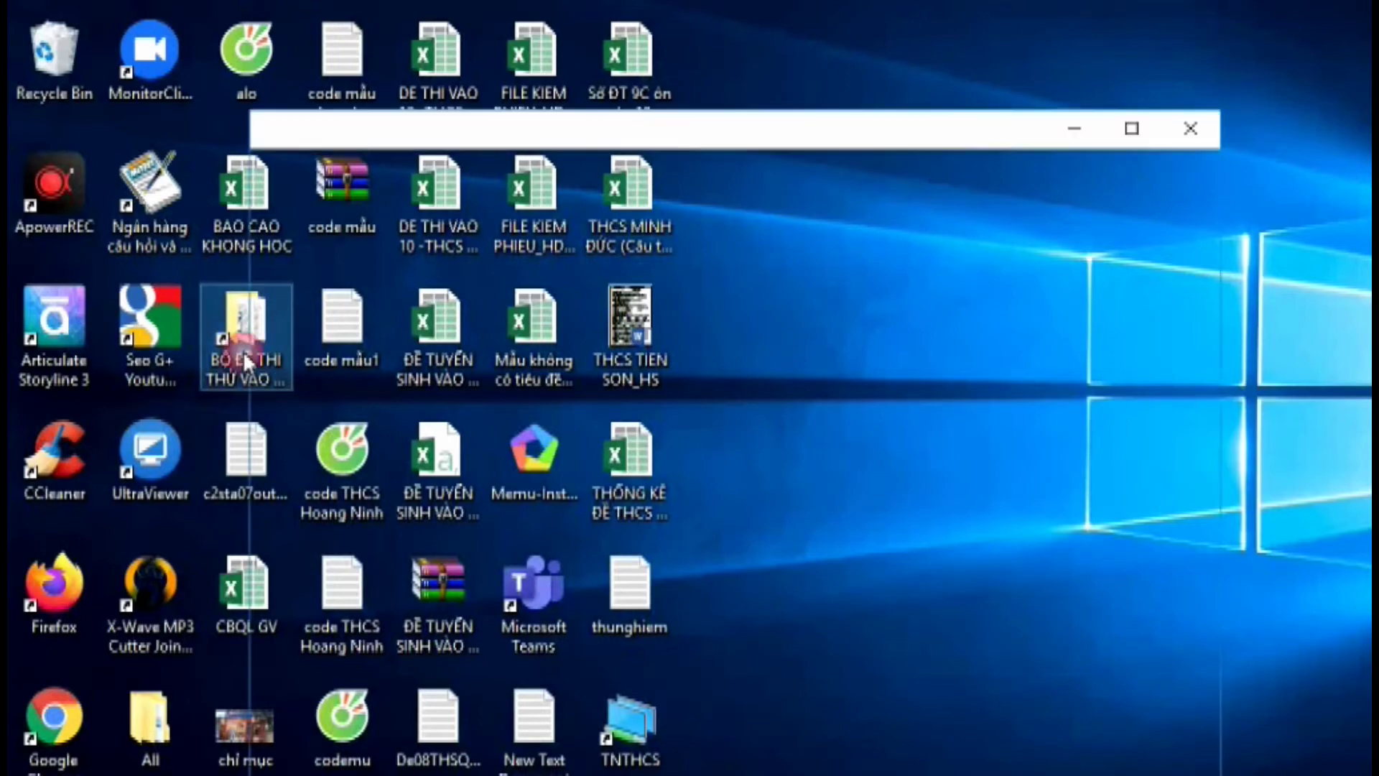
click(1132, 128)
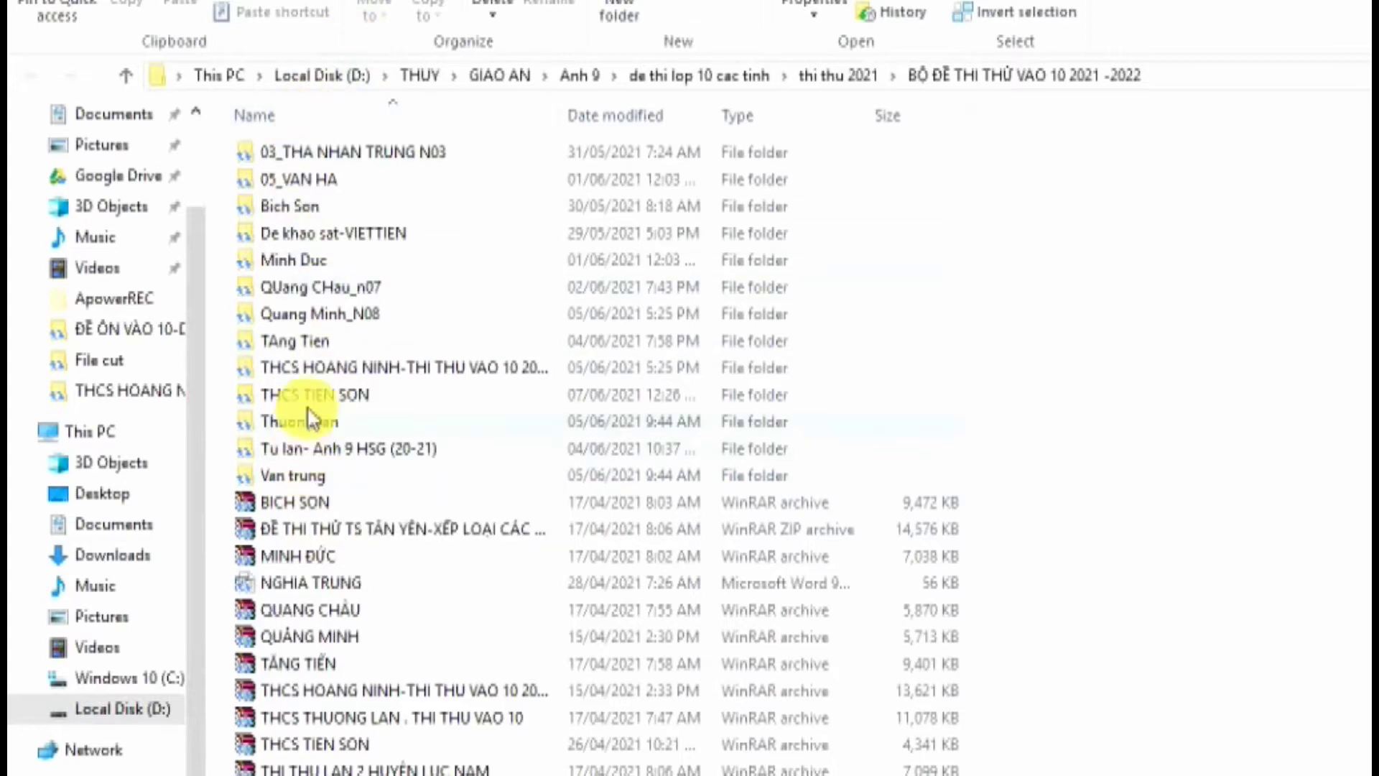
Open the THCS TIEN SON folder and the THI THU VAO 10_2021 document in Word
mouse_move(316, 399)
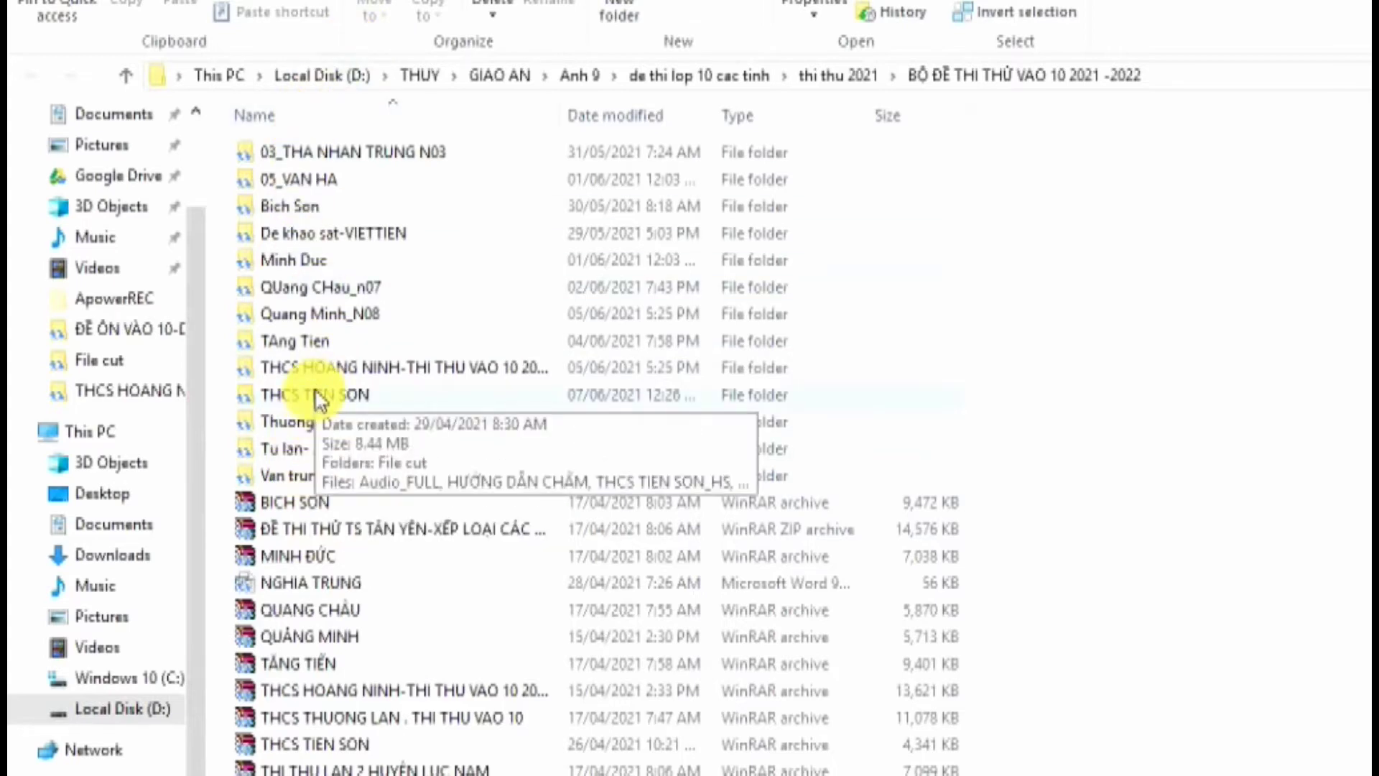
click(316, 397)
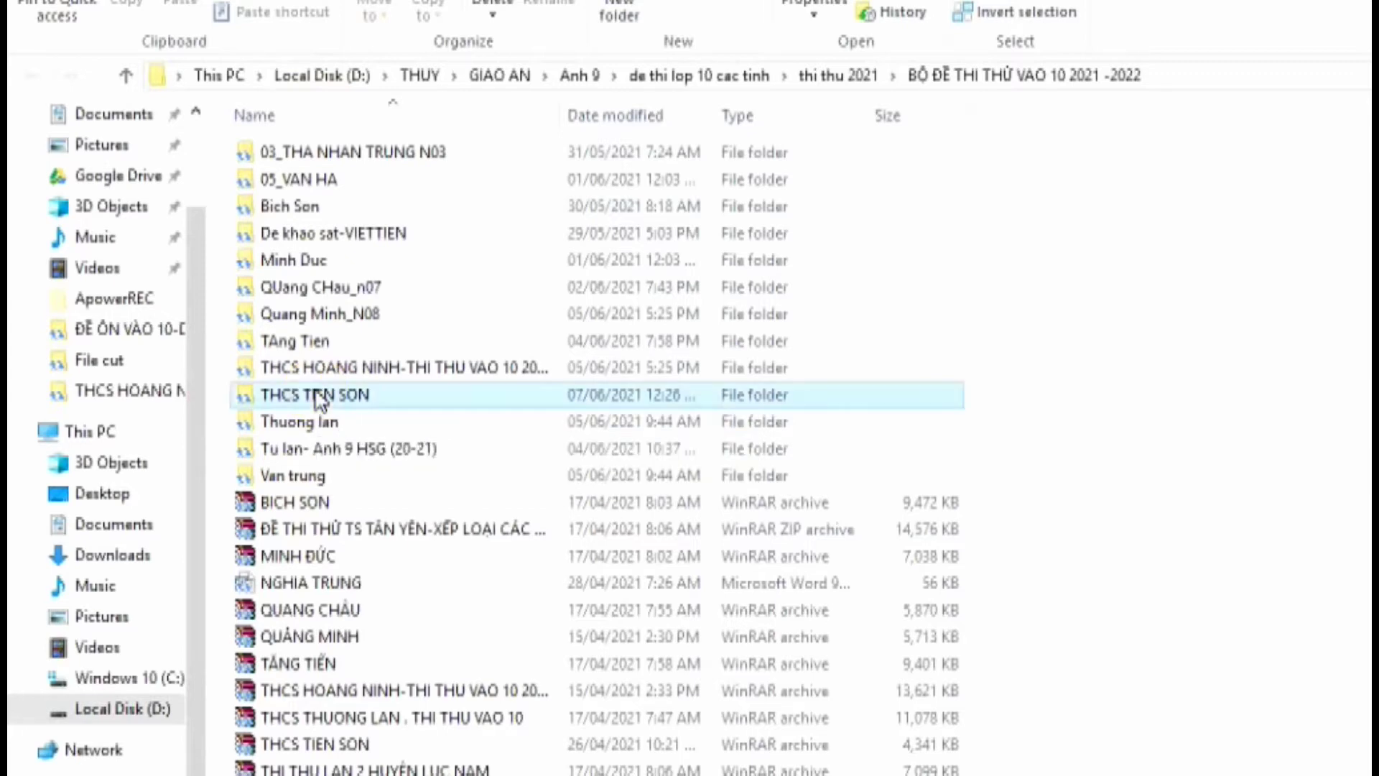
double_click(316, 397)
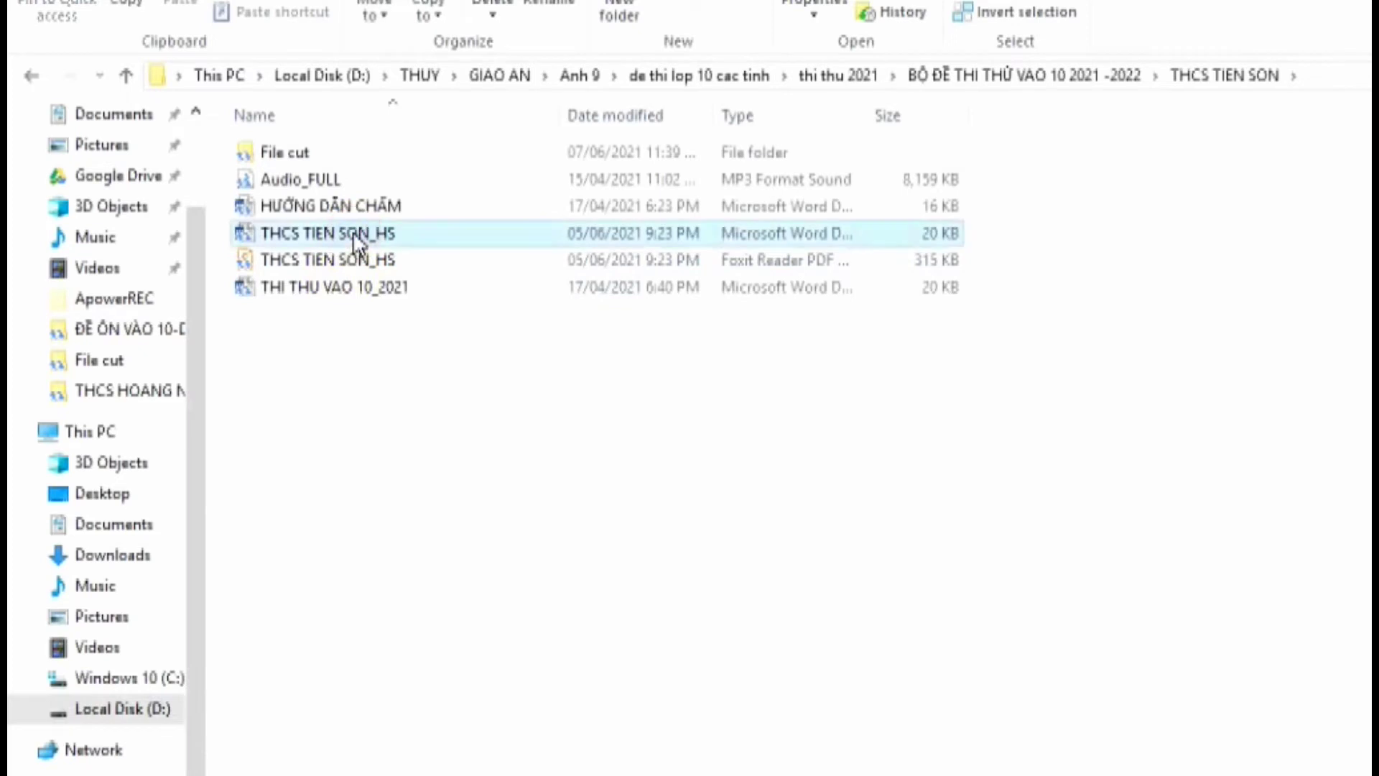
click(370, 208)
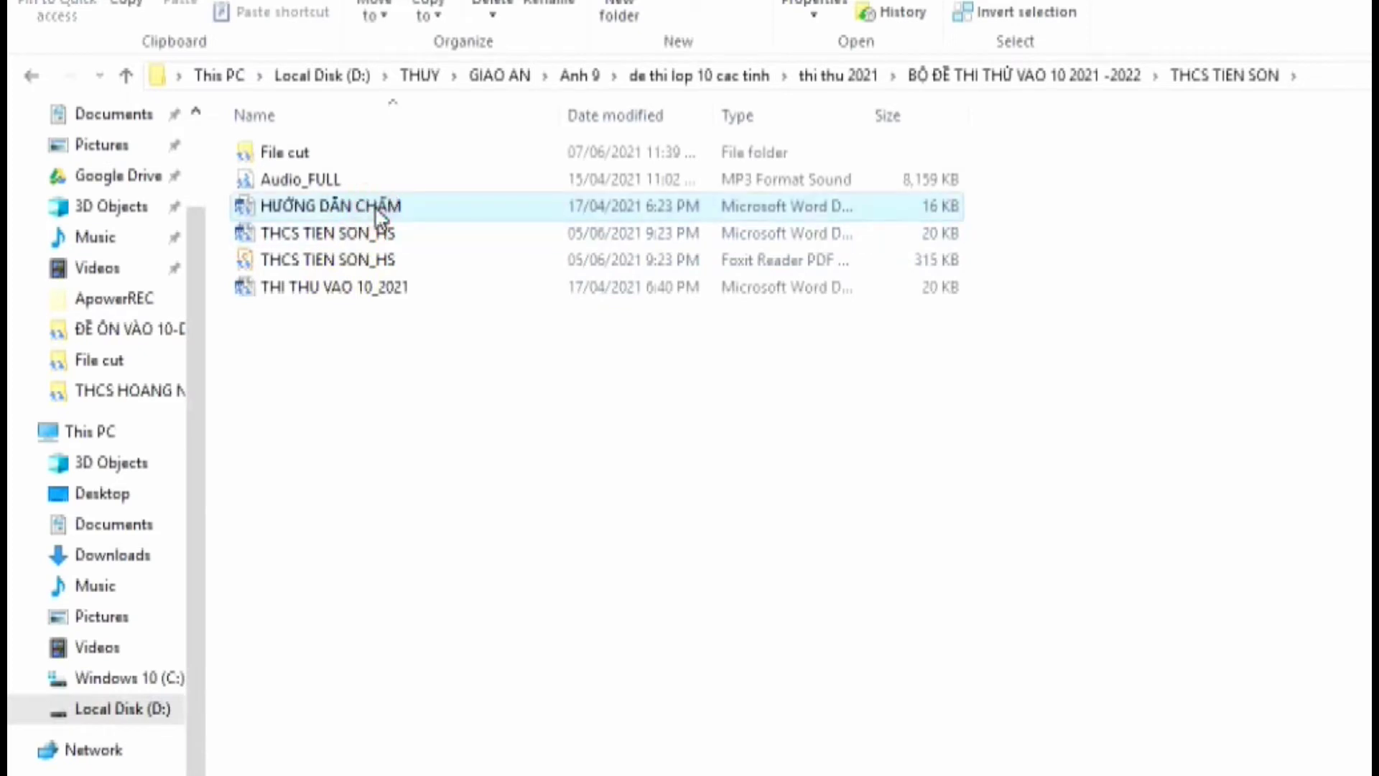
click(331, 295)
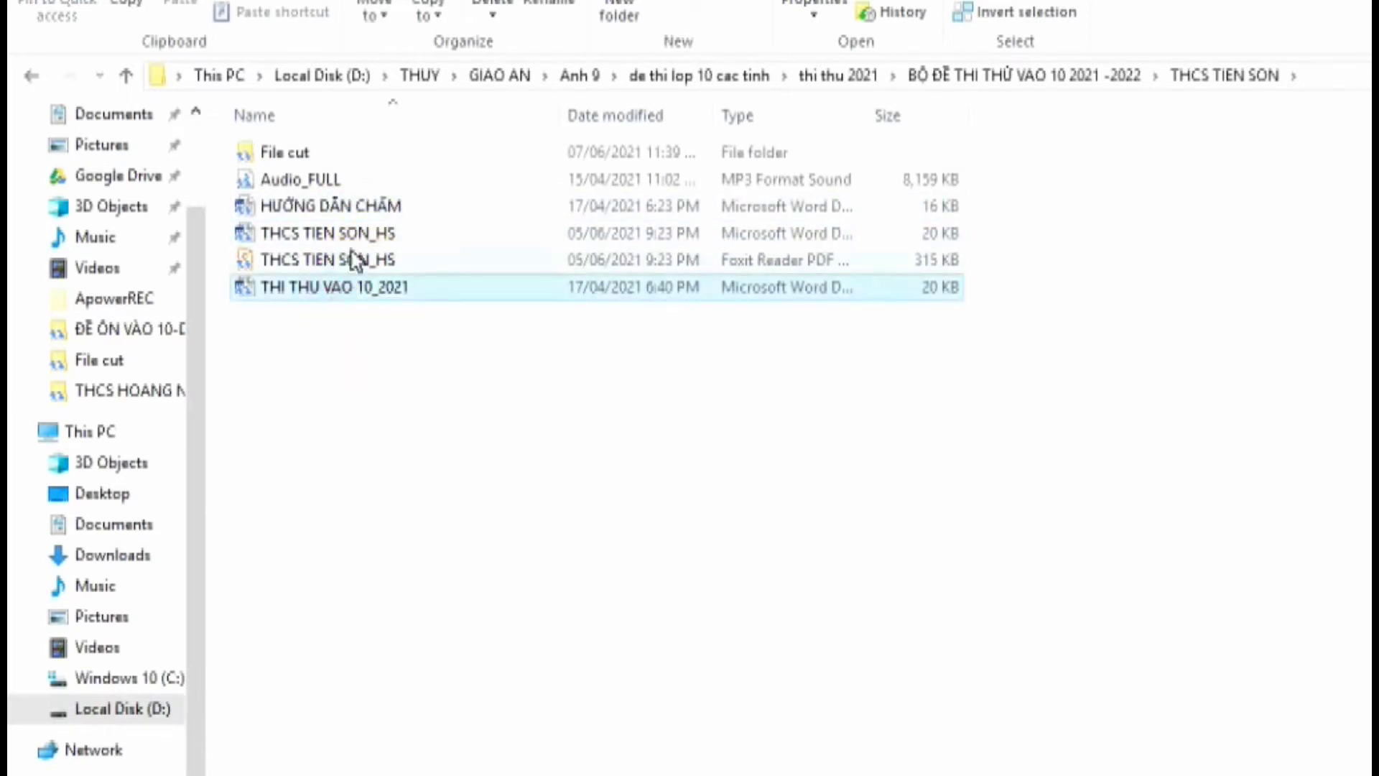
click(357, 239)
double_click(339, 291)
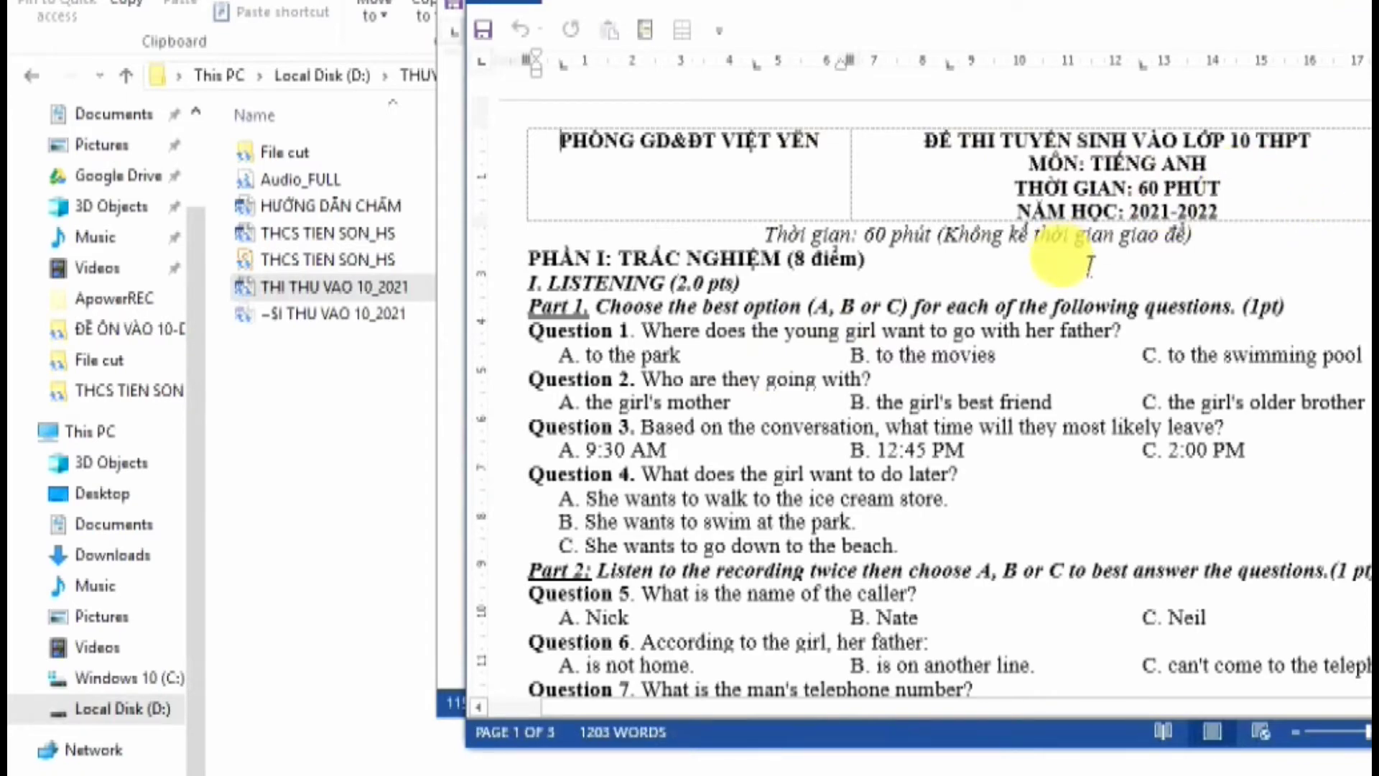
Scroll through the exam questions, then return to the top of the document
scroll(1107, 314, down, 2)
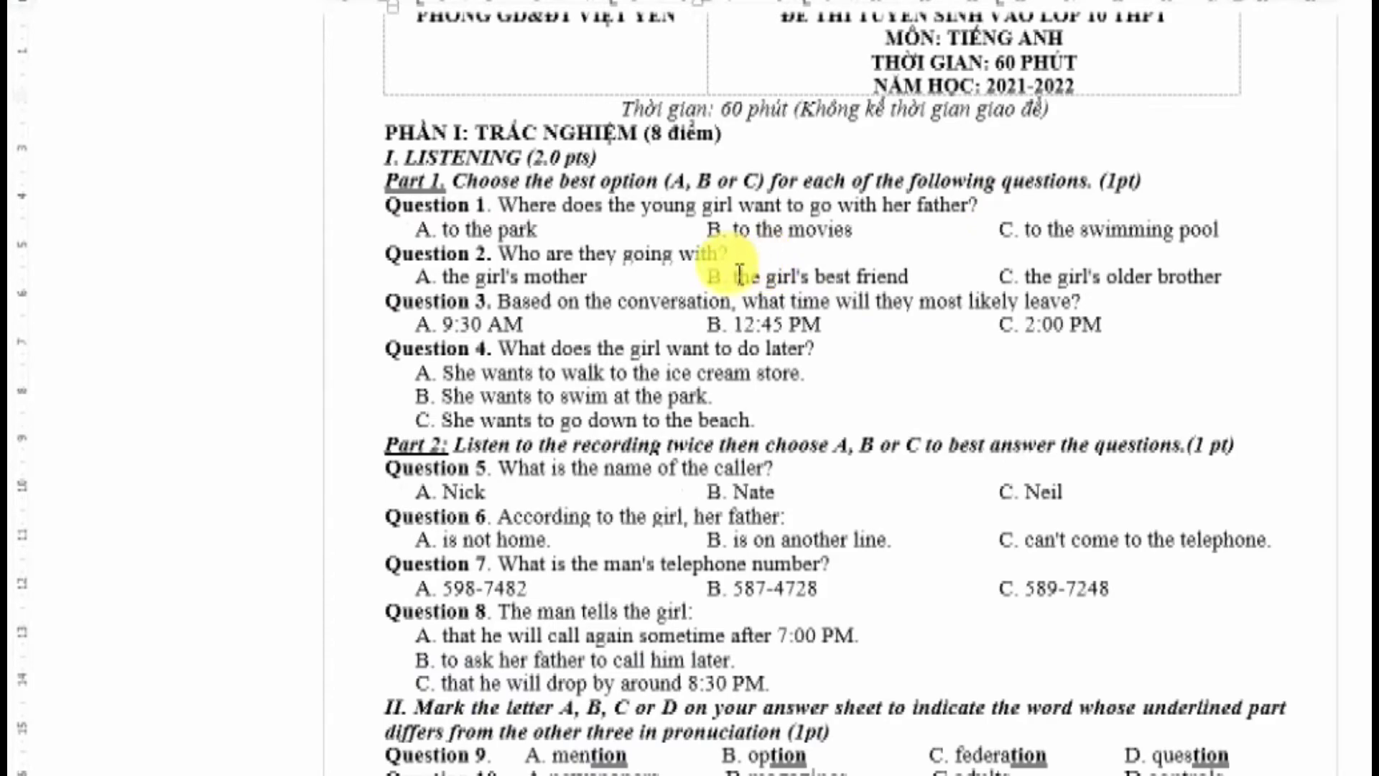
scroll(739, 276, down, 20)
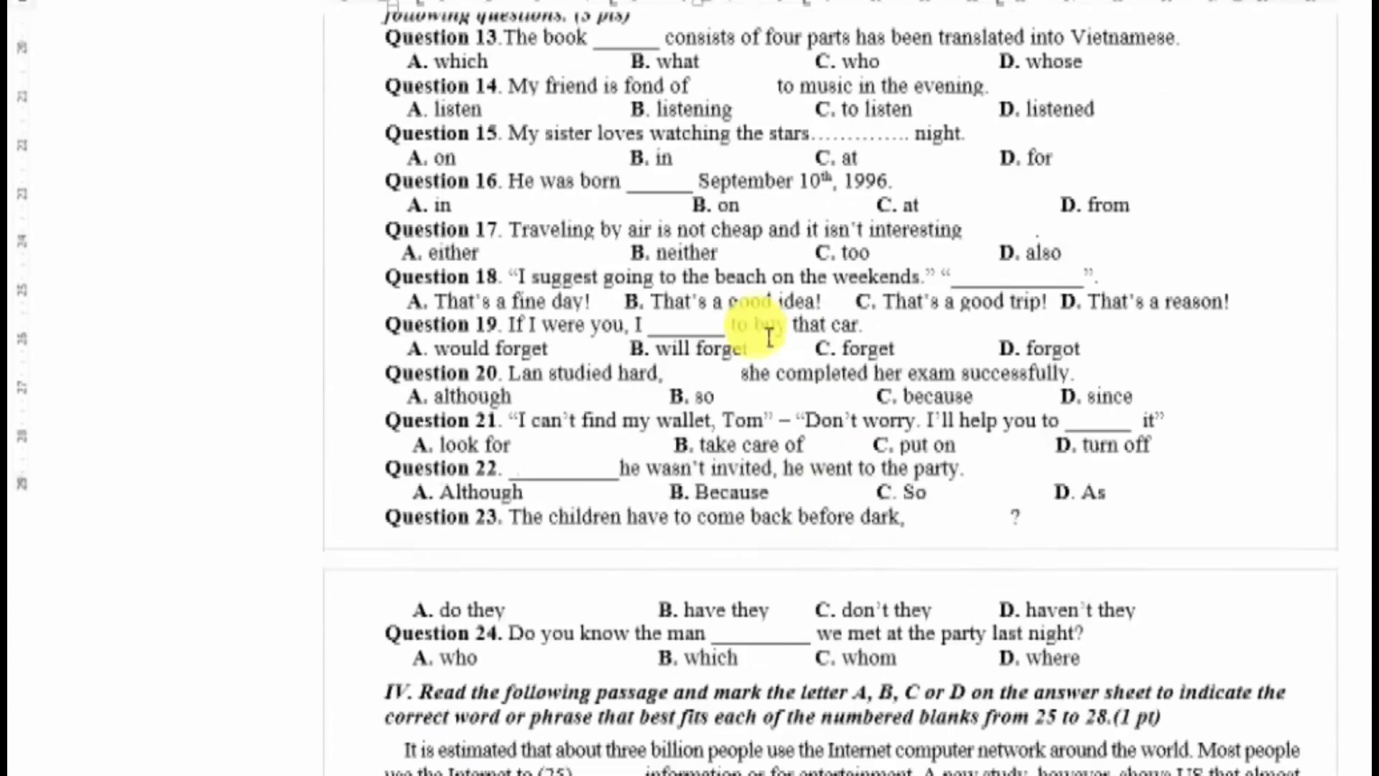
scroll(771, 343, down, 15)
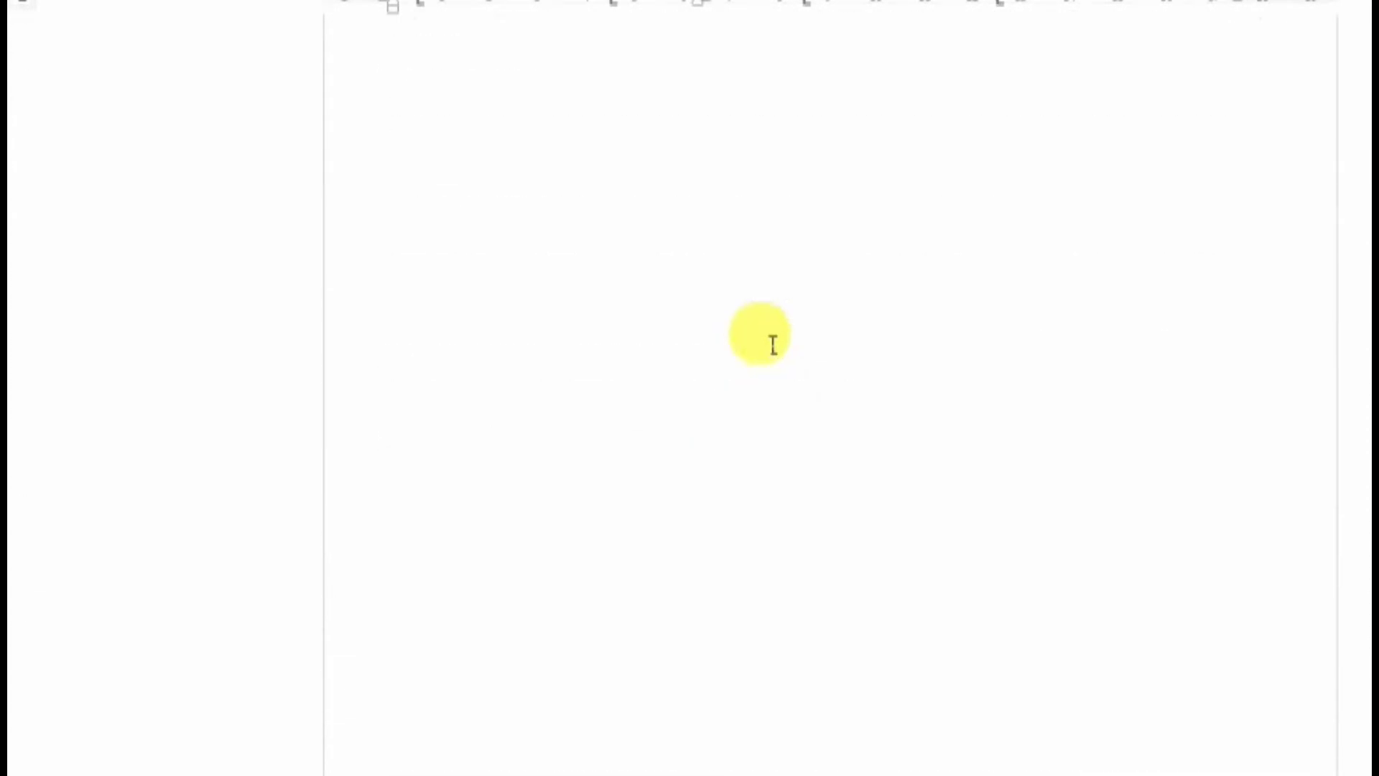
key(ctrl+Home)
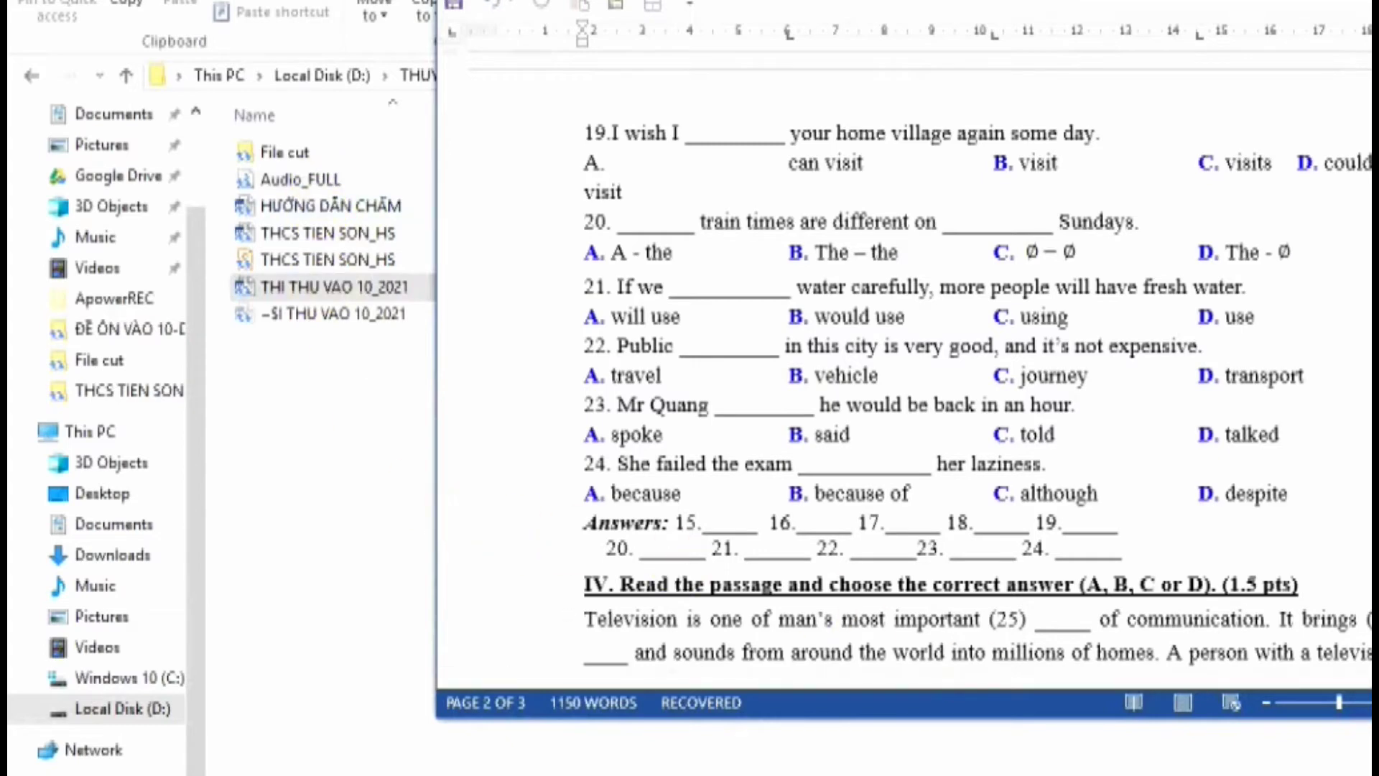
Close the untitled Document1 without saving and show the desktop
key(ctrl+w)
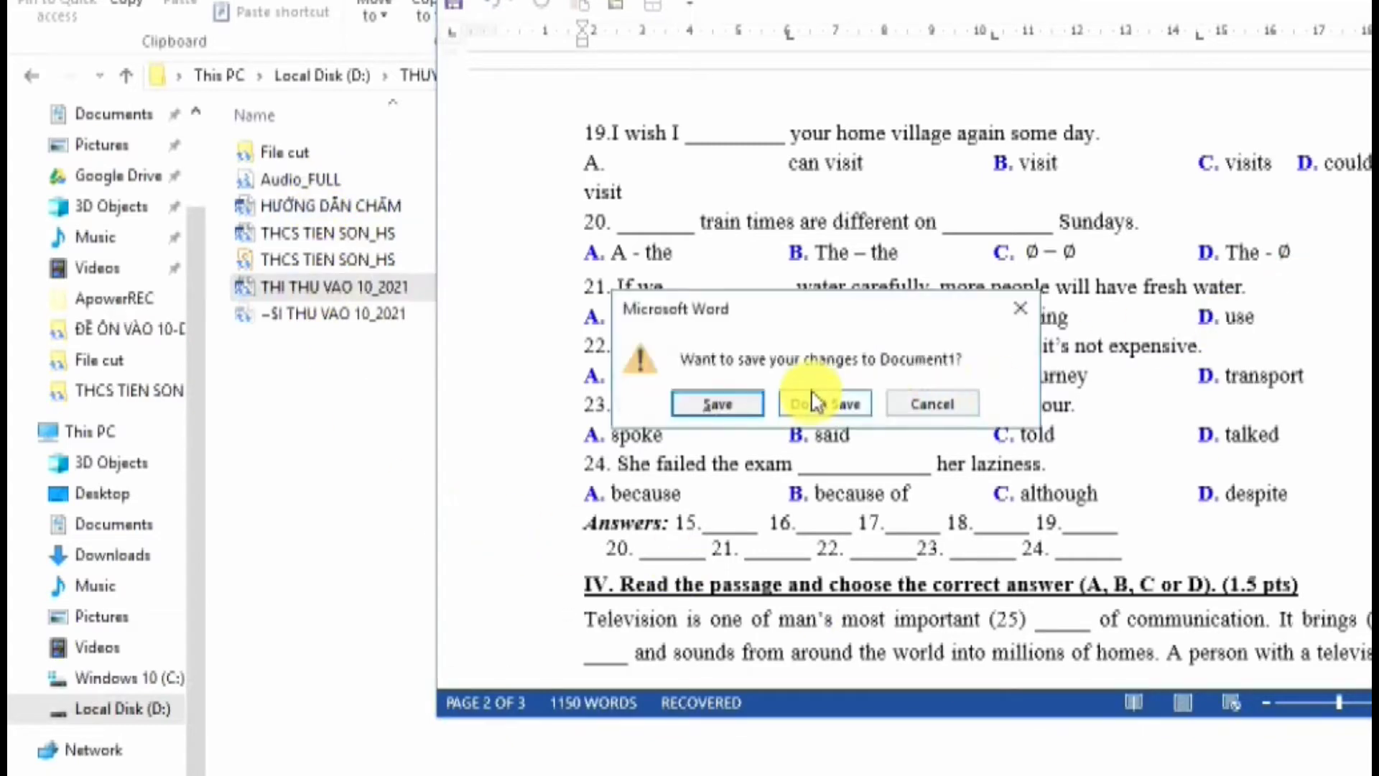
click(749, 407)
click(816, 410)
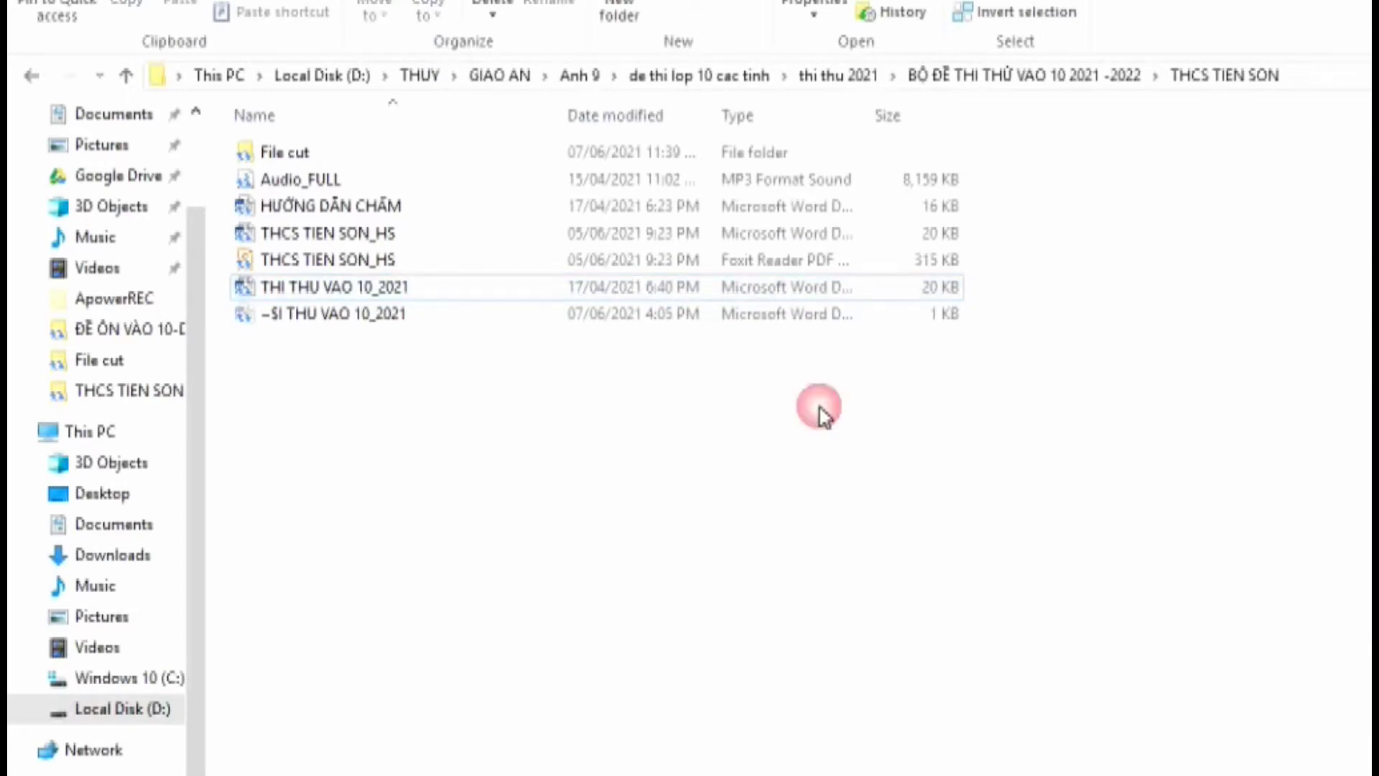
click(902, 709)
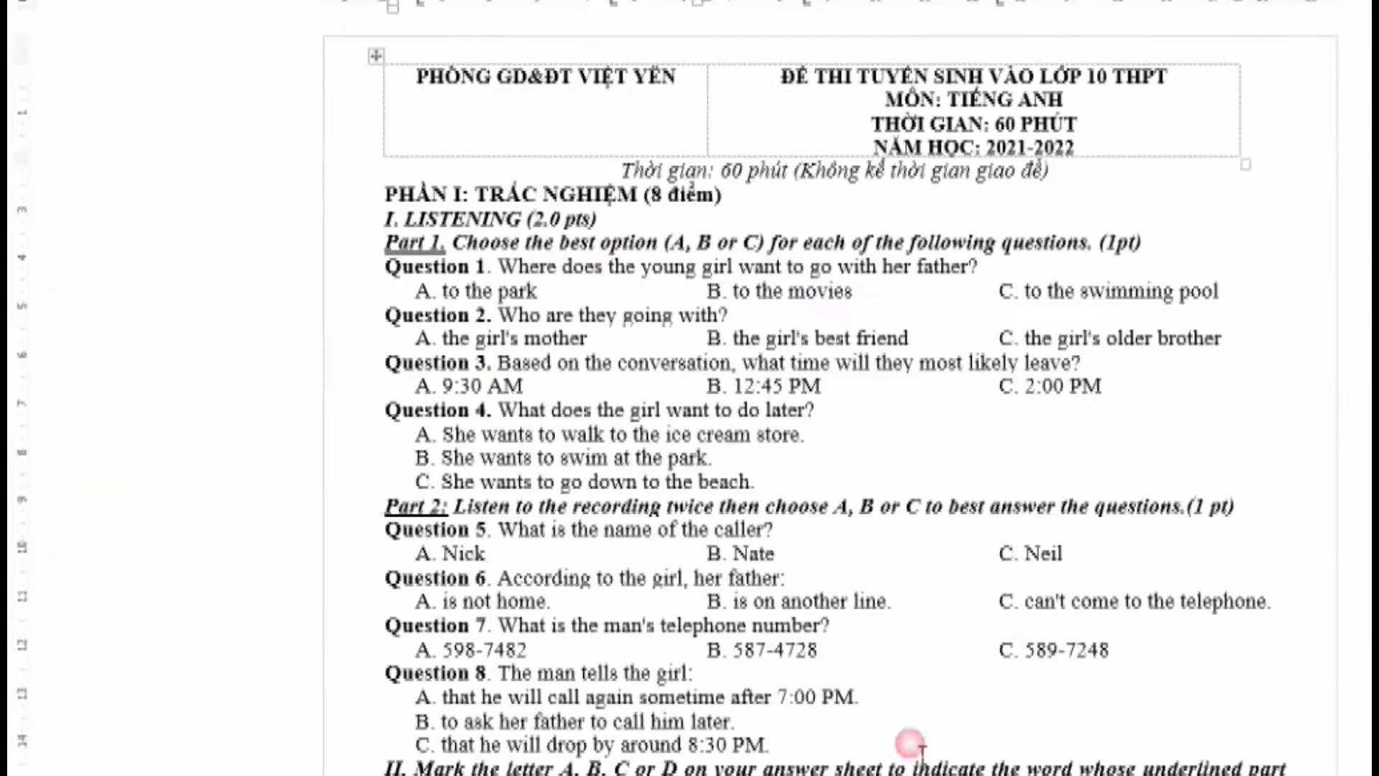
key(alt+Tab)
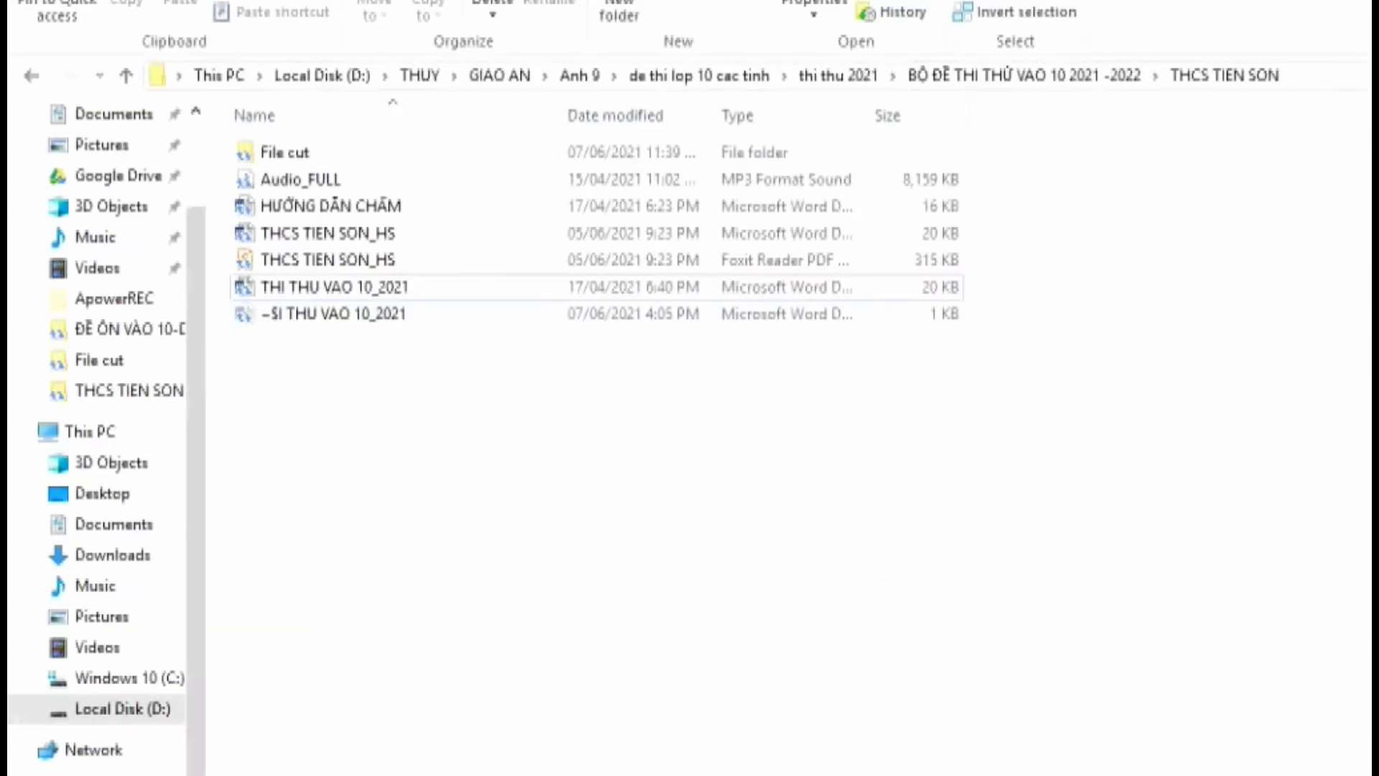
key(super+d)
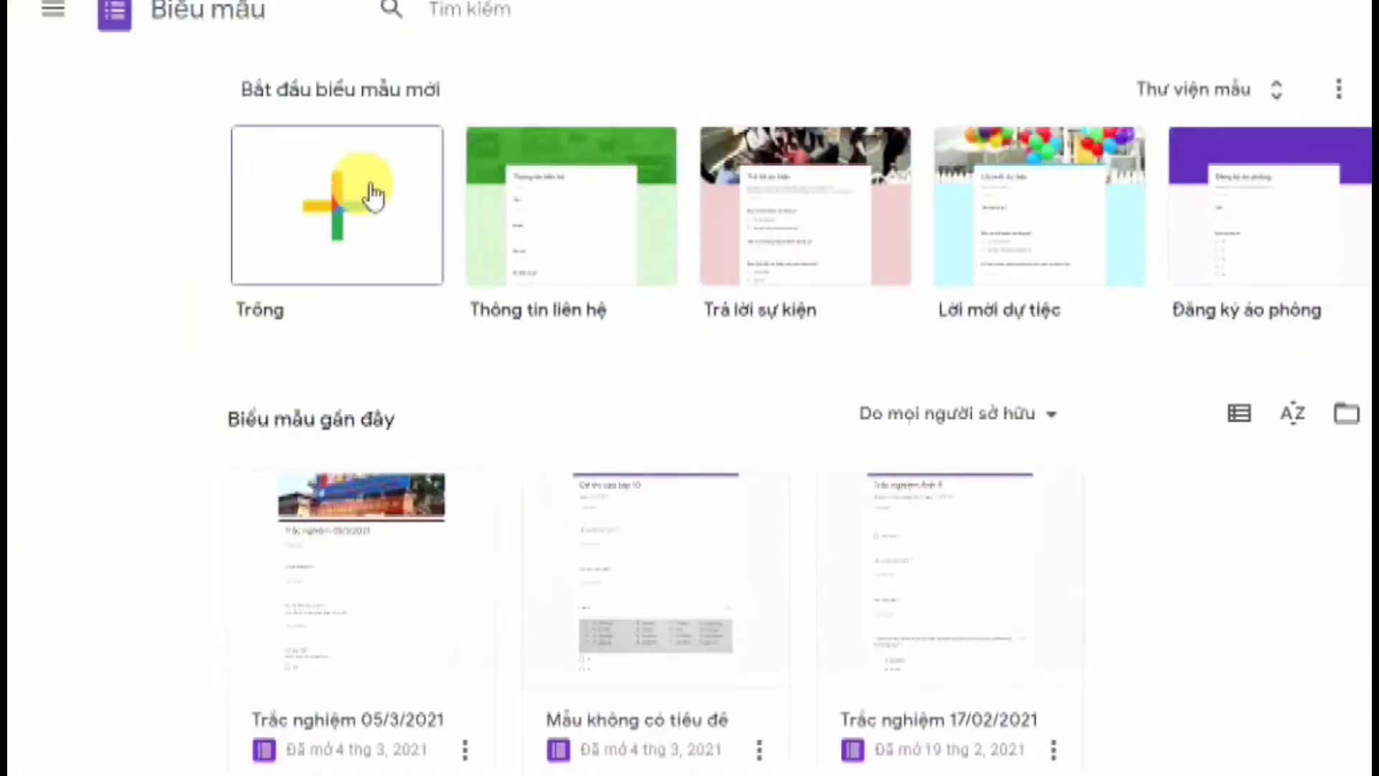
Create a blank form and select its 'Mẫu không có tiêu đề' title for editing
click(373, 196)
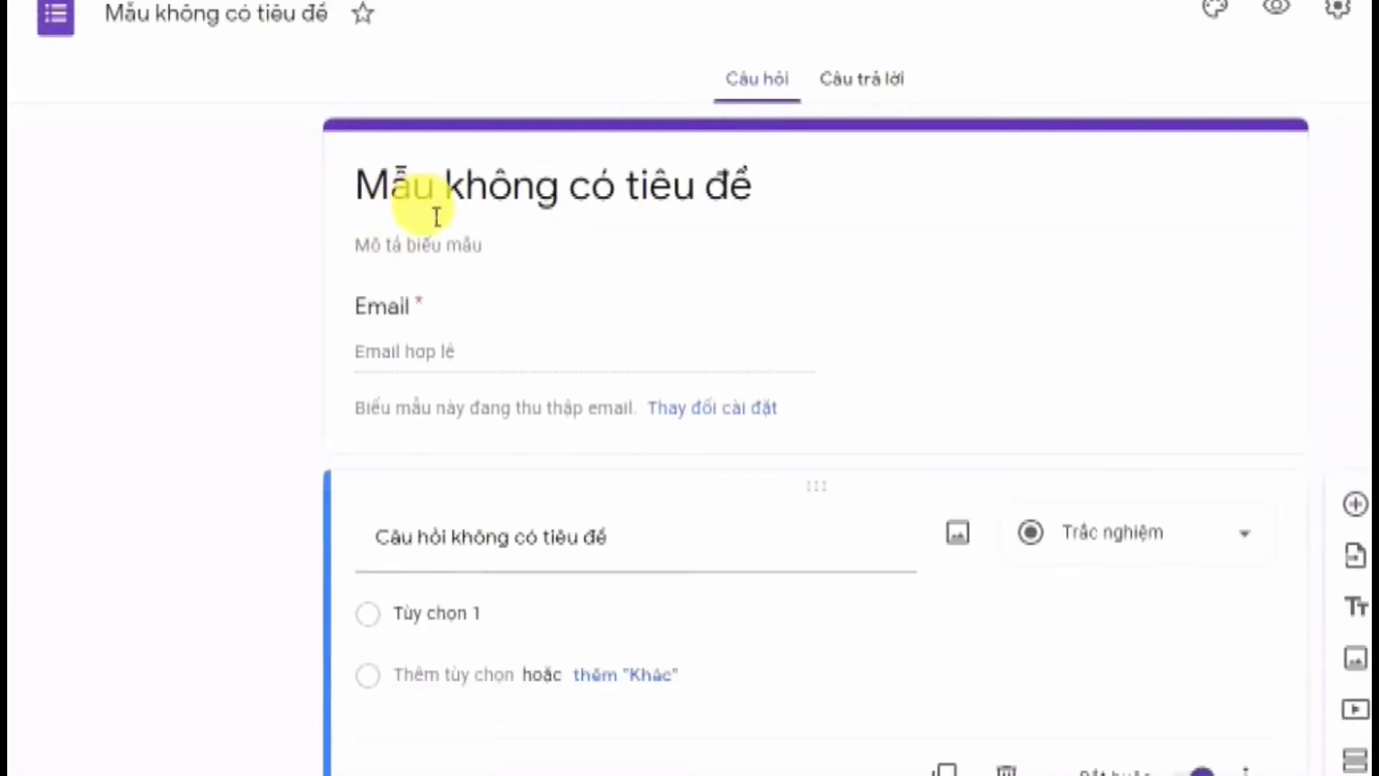
click(439, 216)
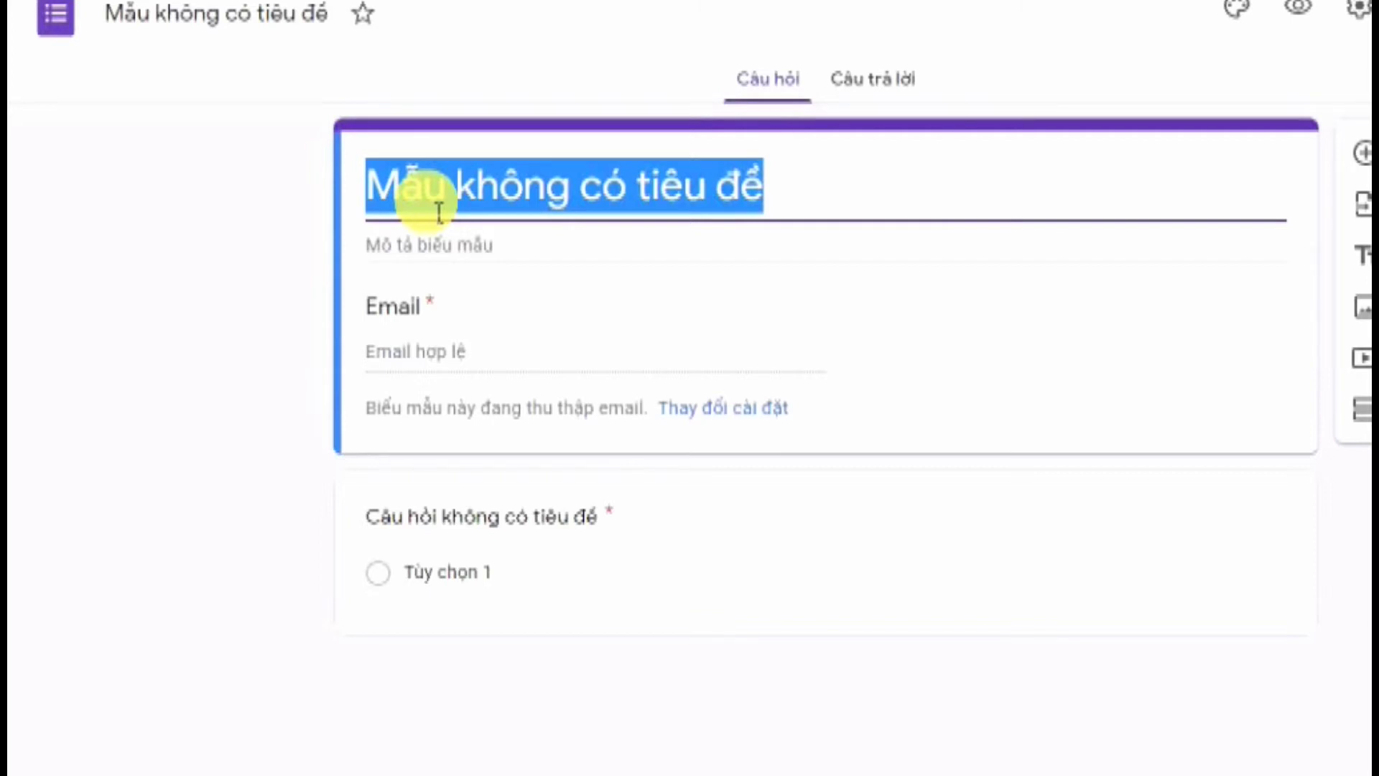
Enter the title 'ĐỀ THI THỬ VÀO 10 - THCS TIÊN SƠN' and a 'Giáo viên:' description with the teacher's name
text(ĐE)
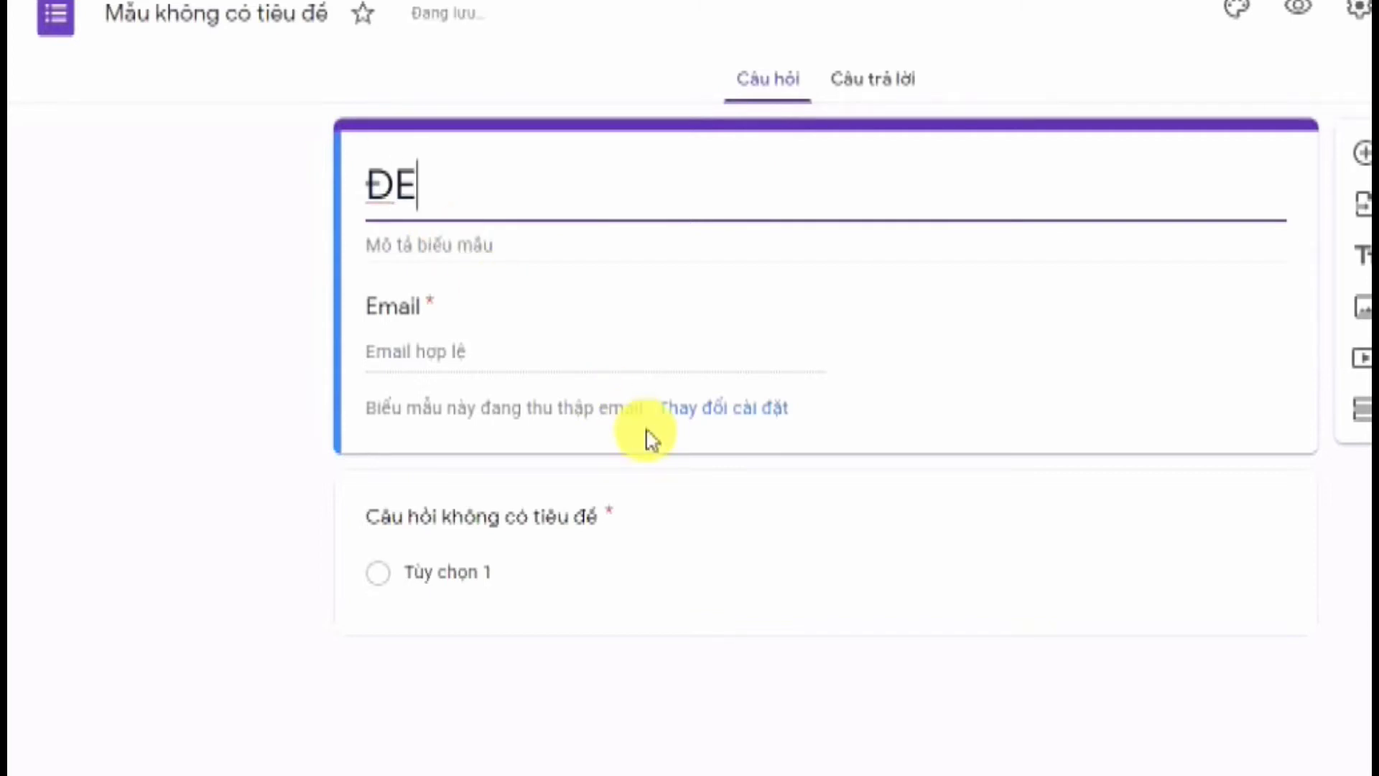
text(er )
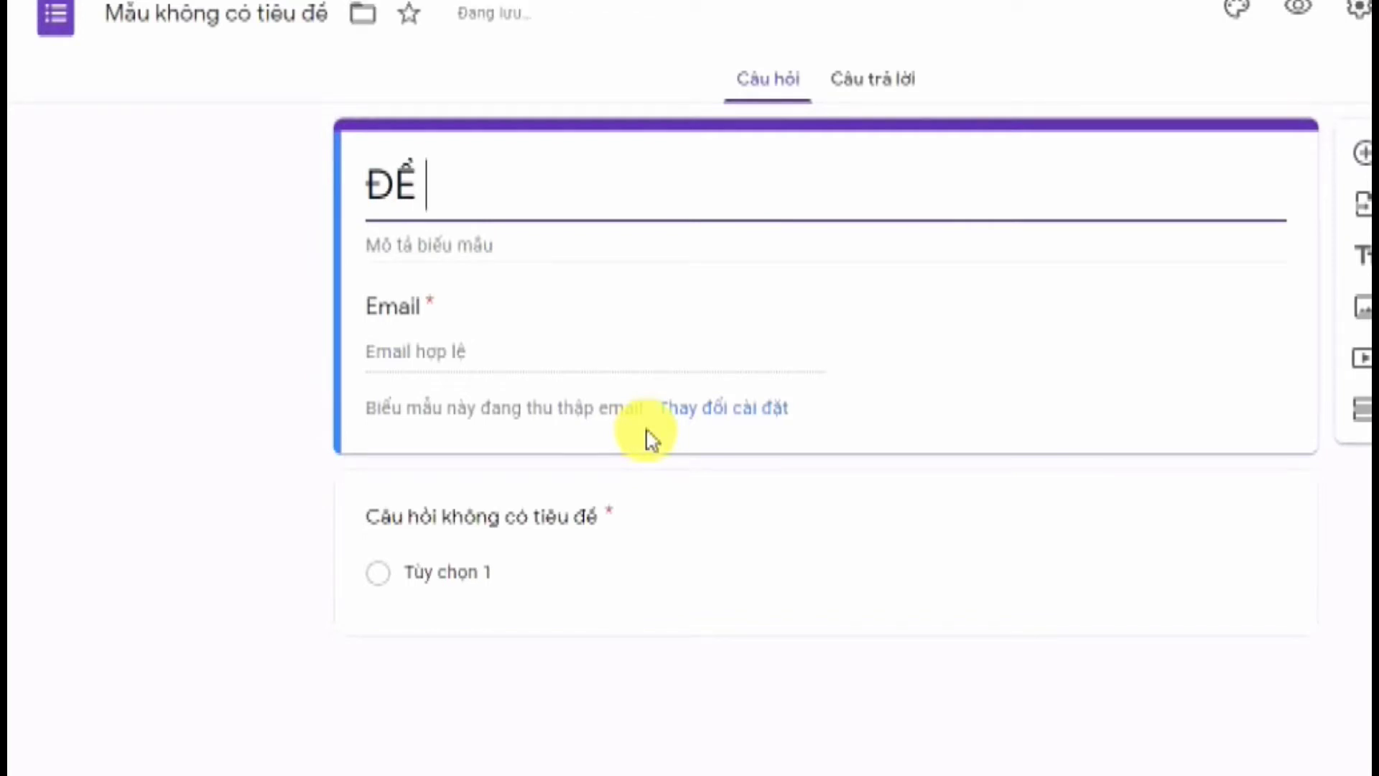
text(THI TH)
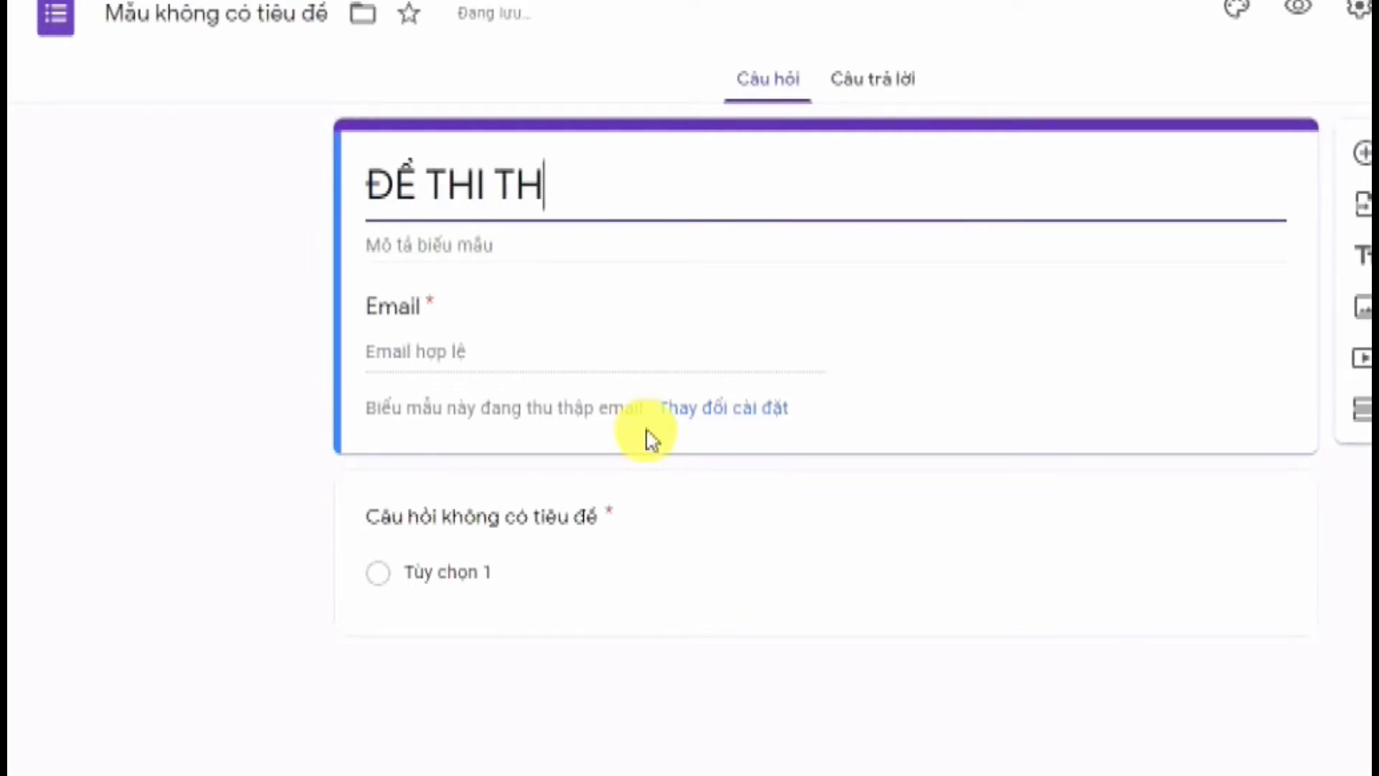
text(uwr)
text(ÀO 10)
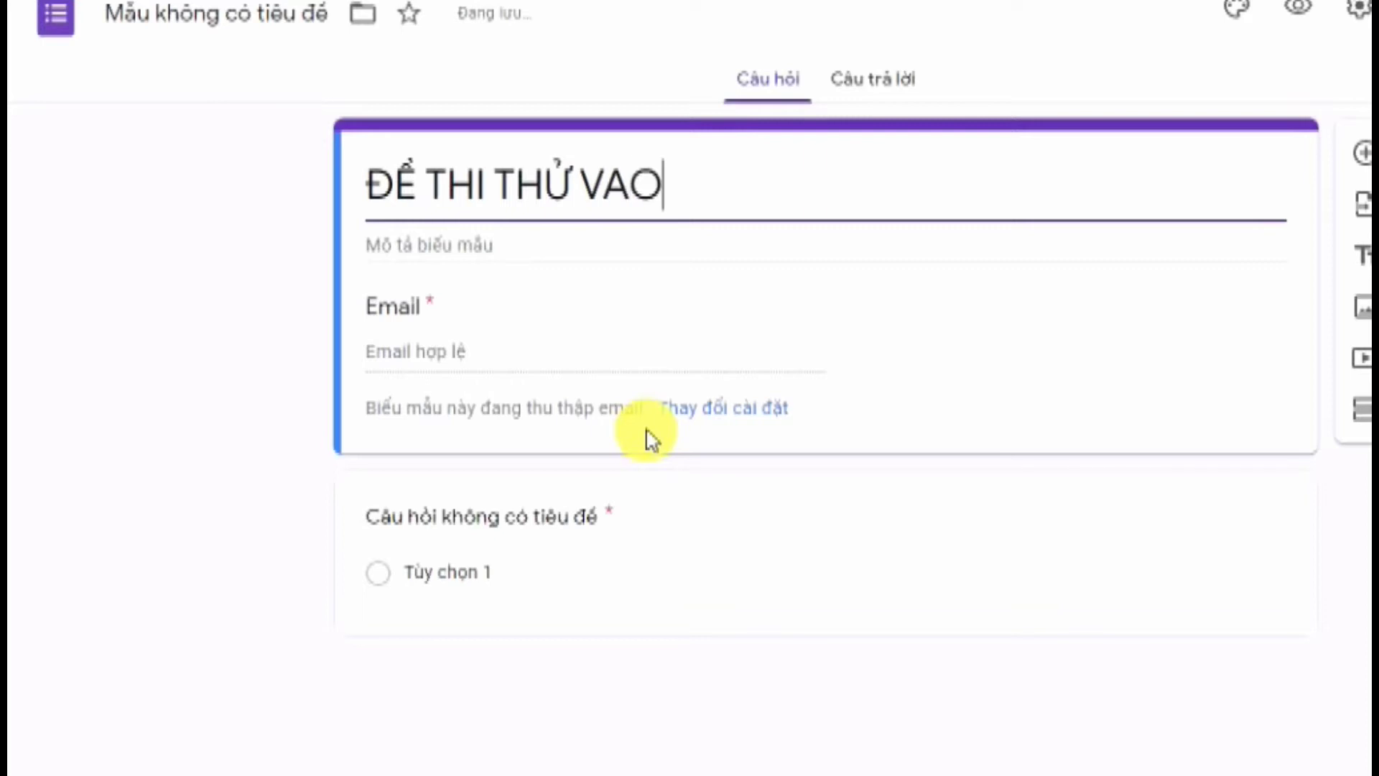
text( - )
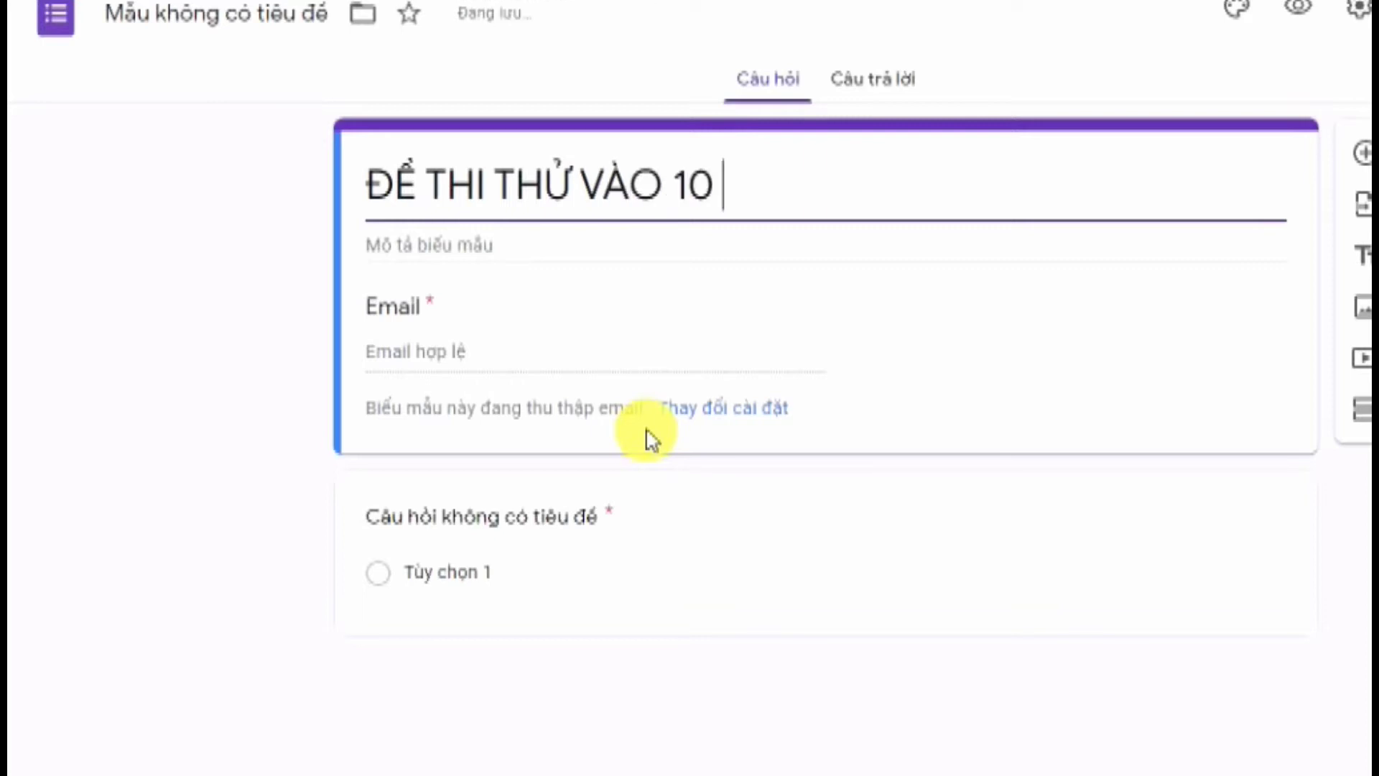
text(TH)
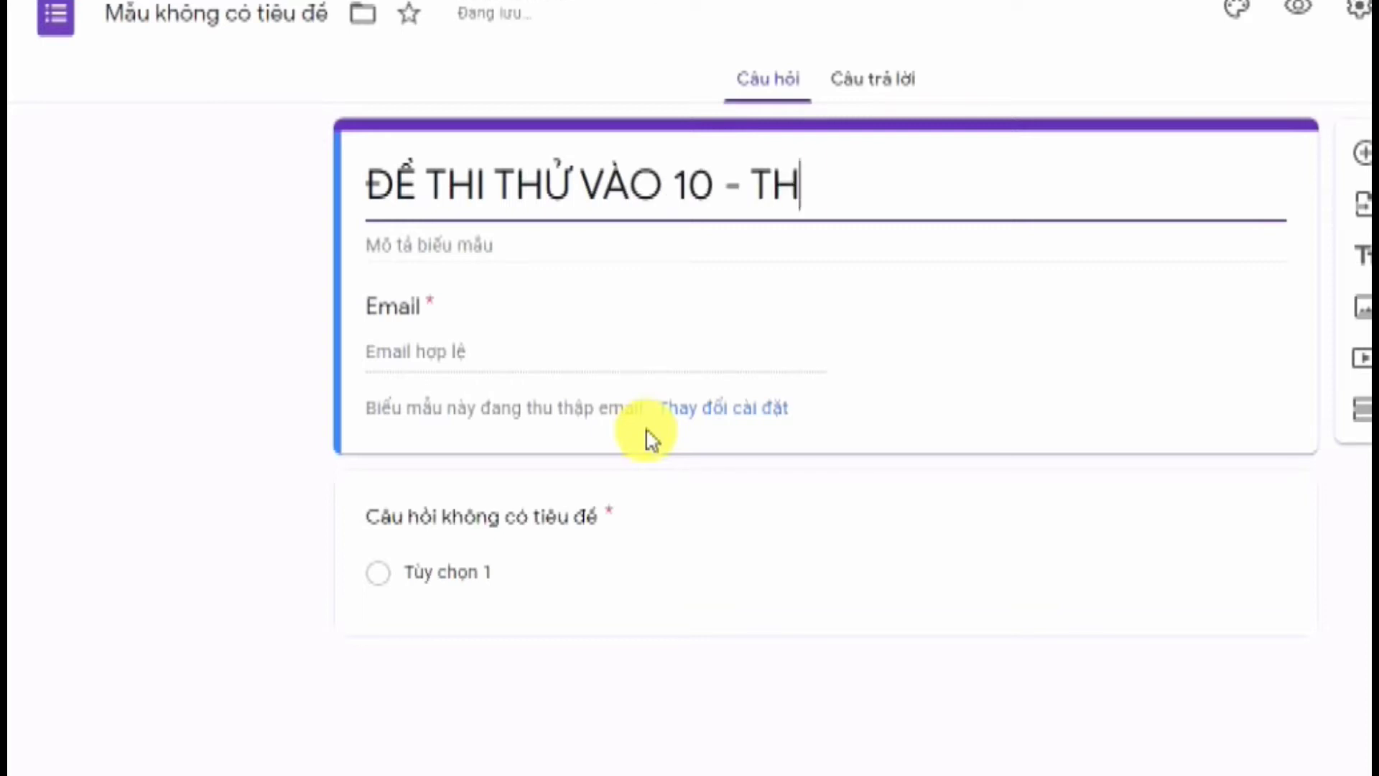
text(CS TIÊN SO)
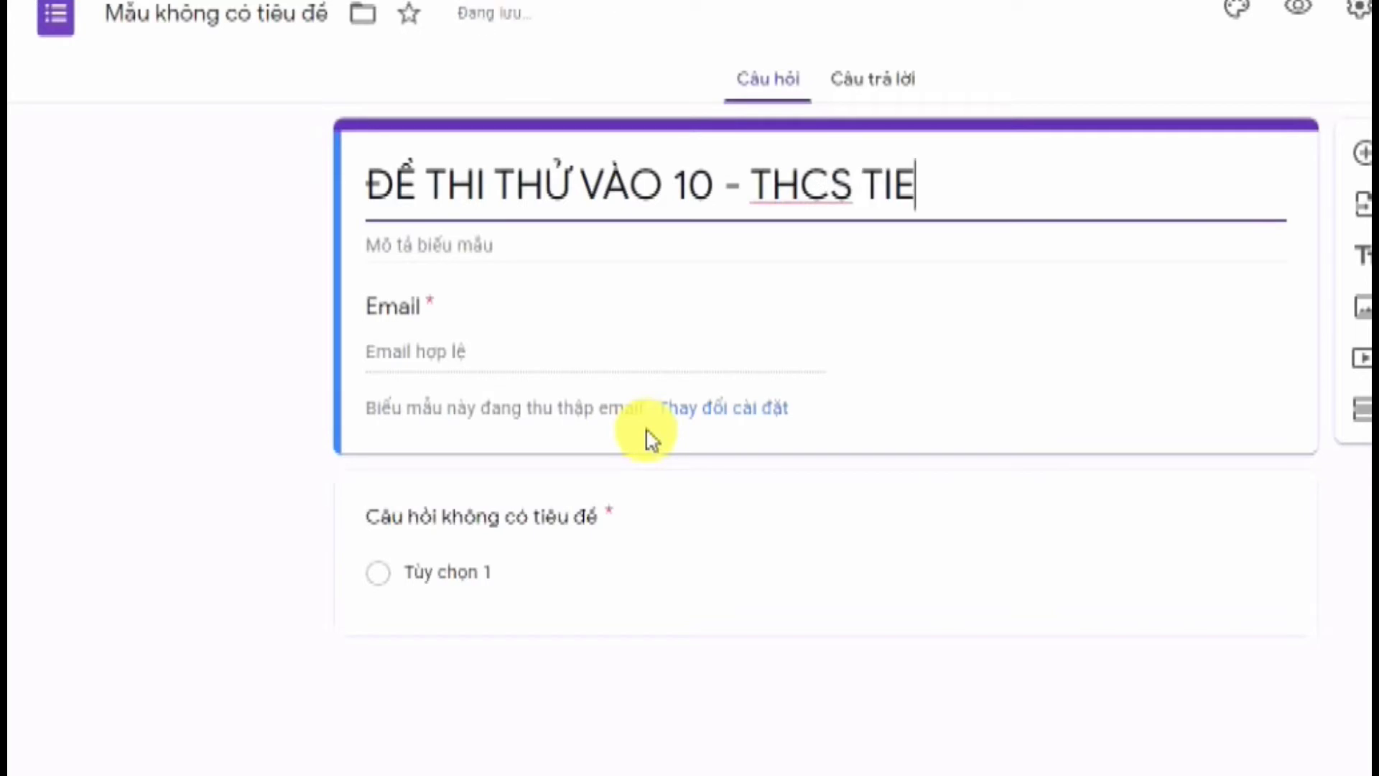
text(N SƠN)
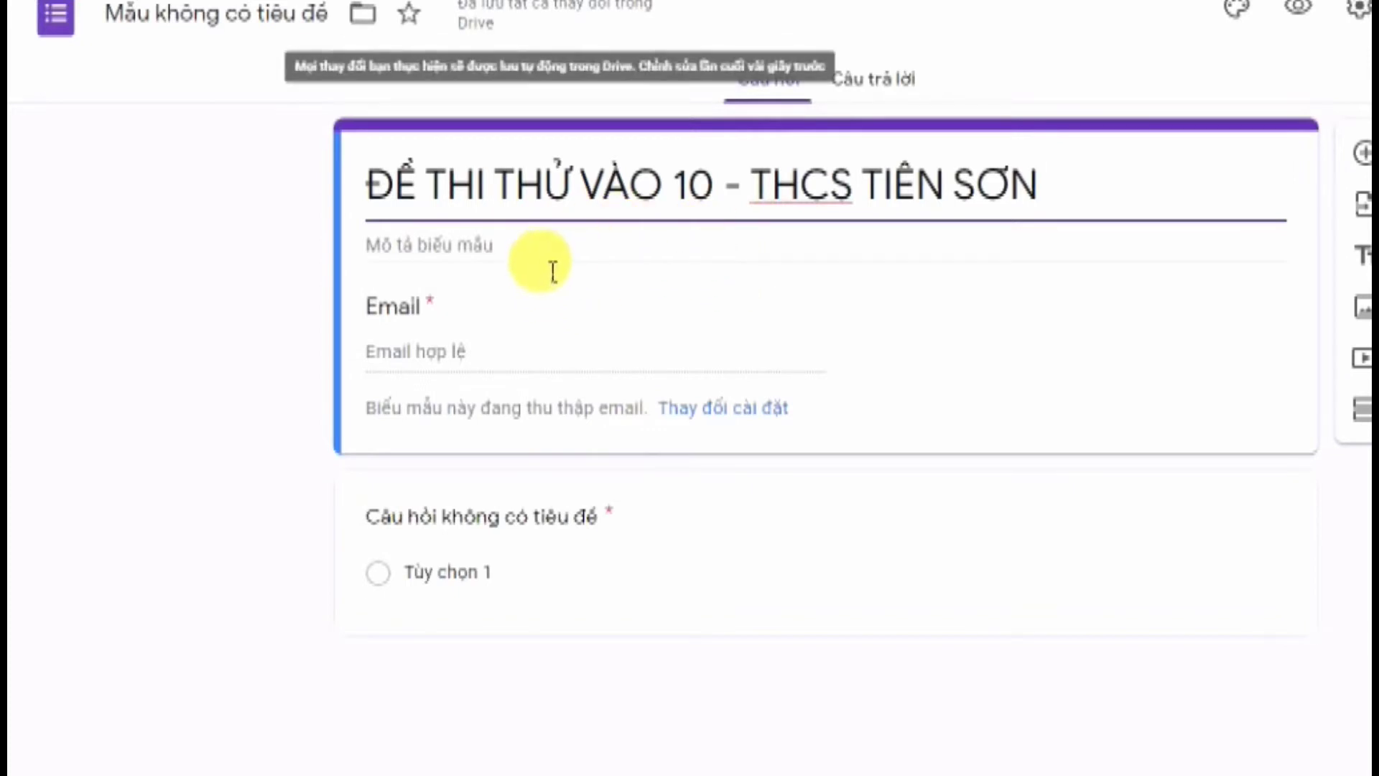
click(548, 249)
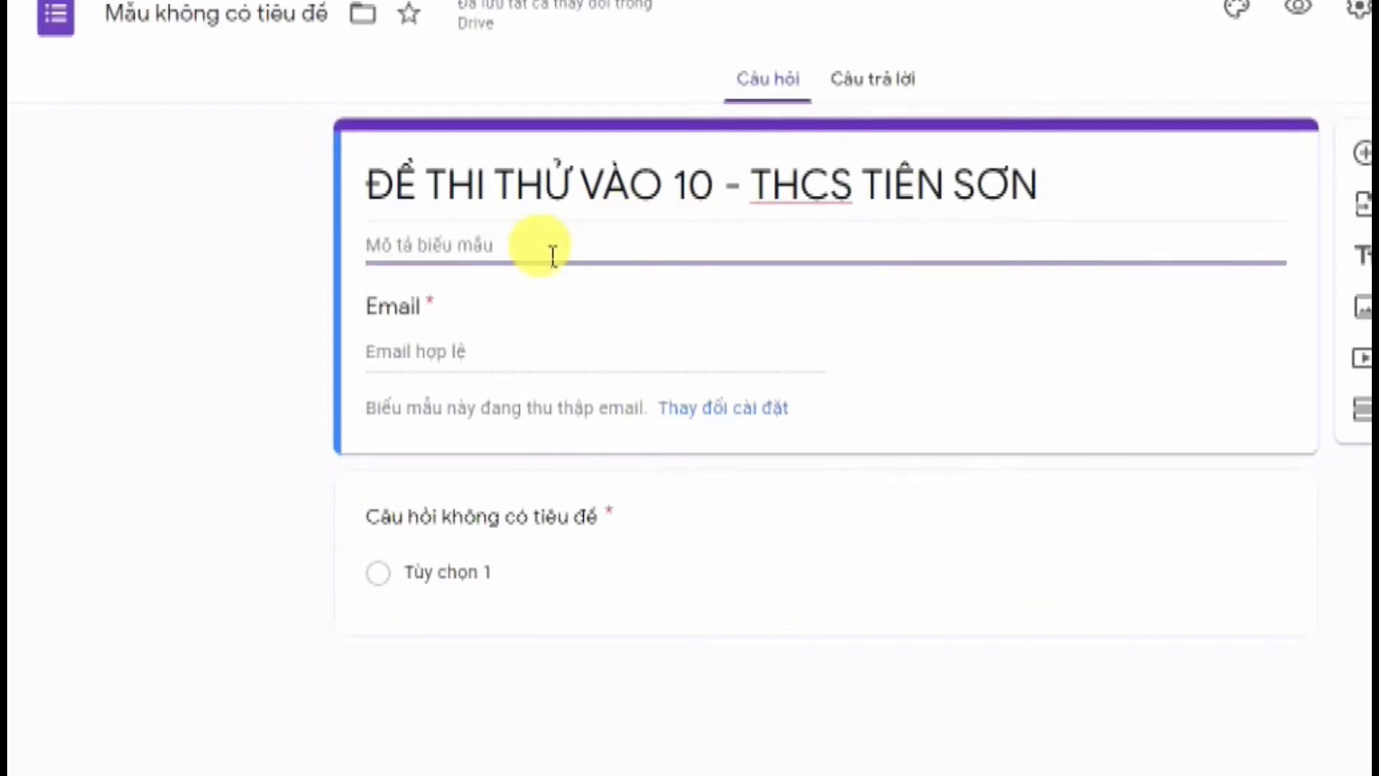
text(Gi)
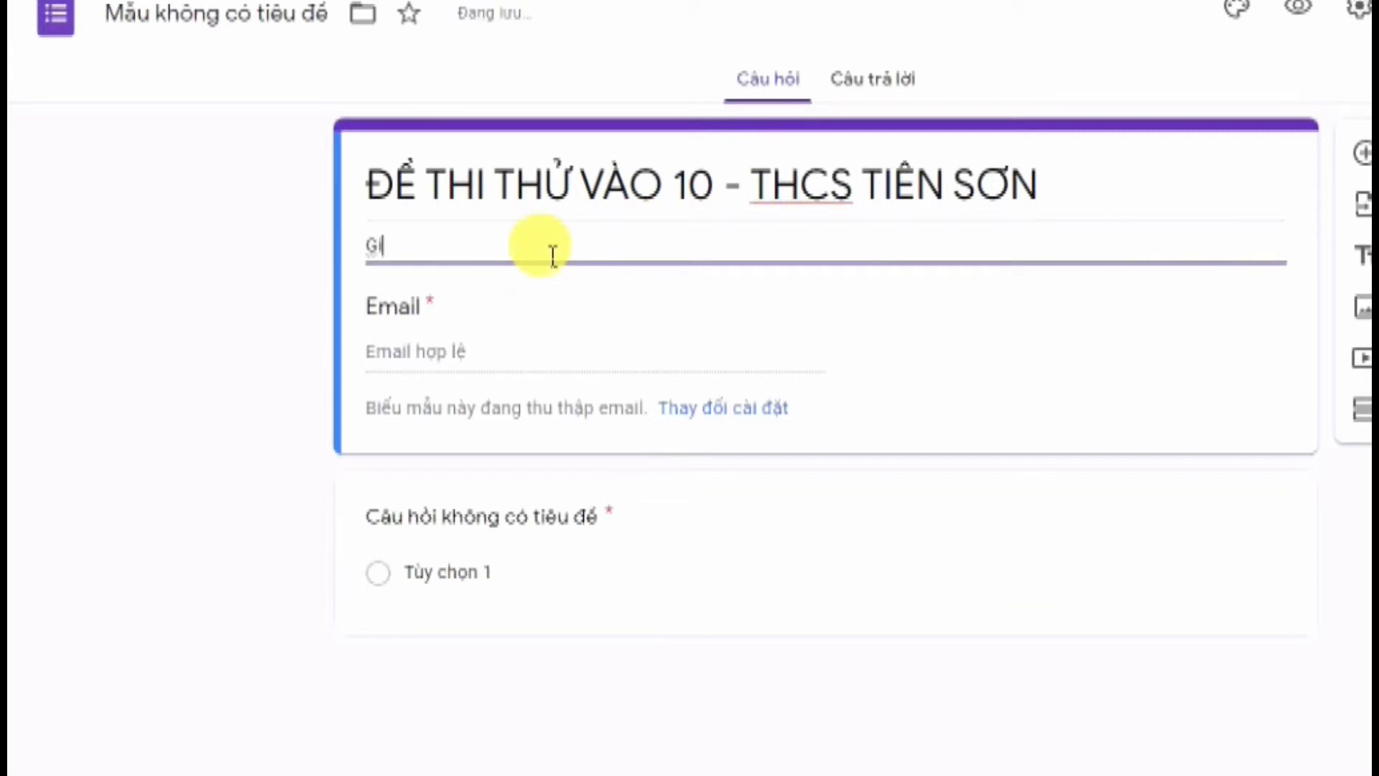
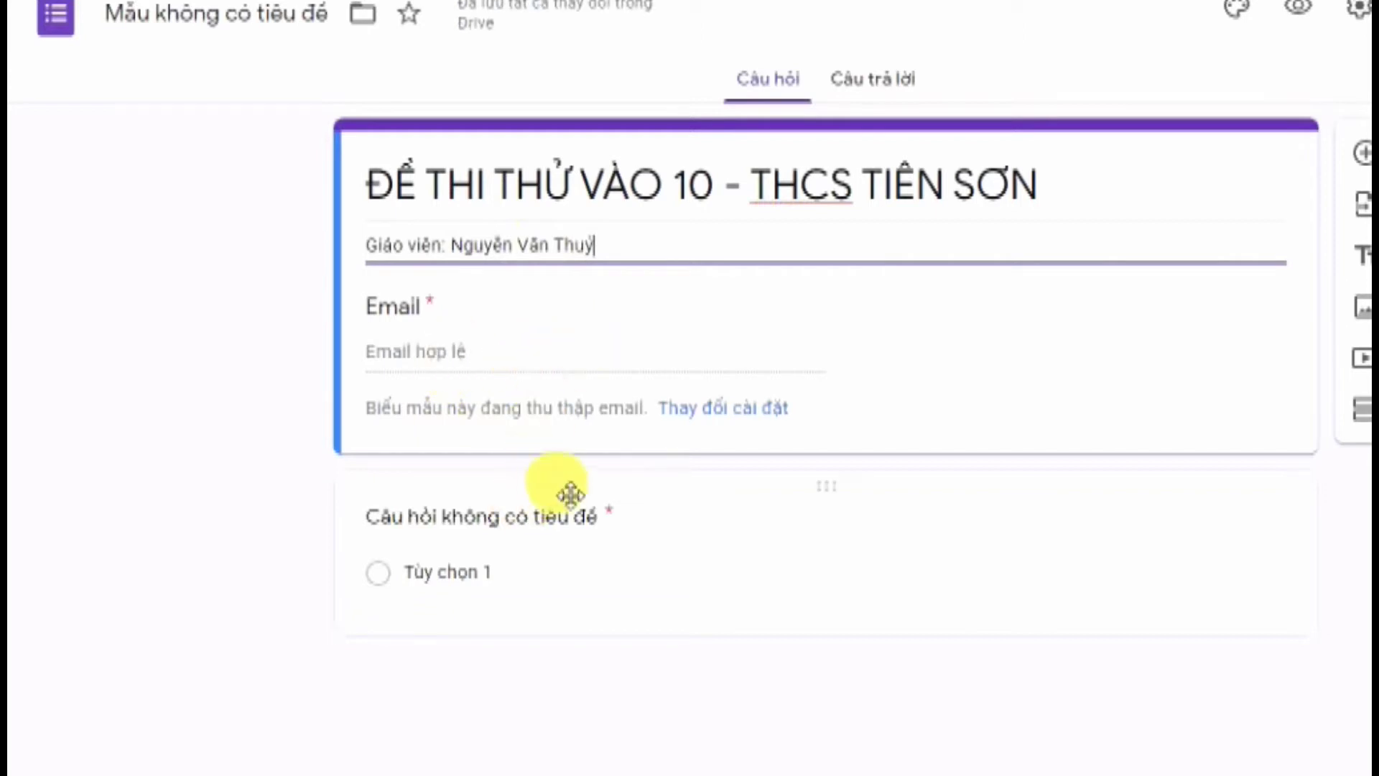
Add a new question titled 'Họ và tên', correcting the typos
triple_click(675, 191)
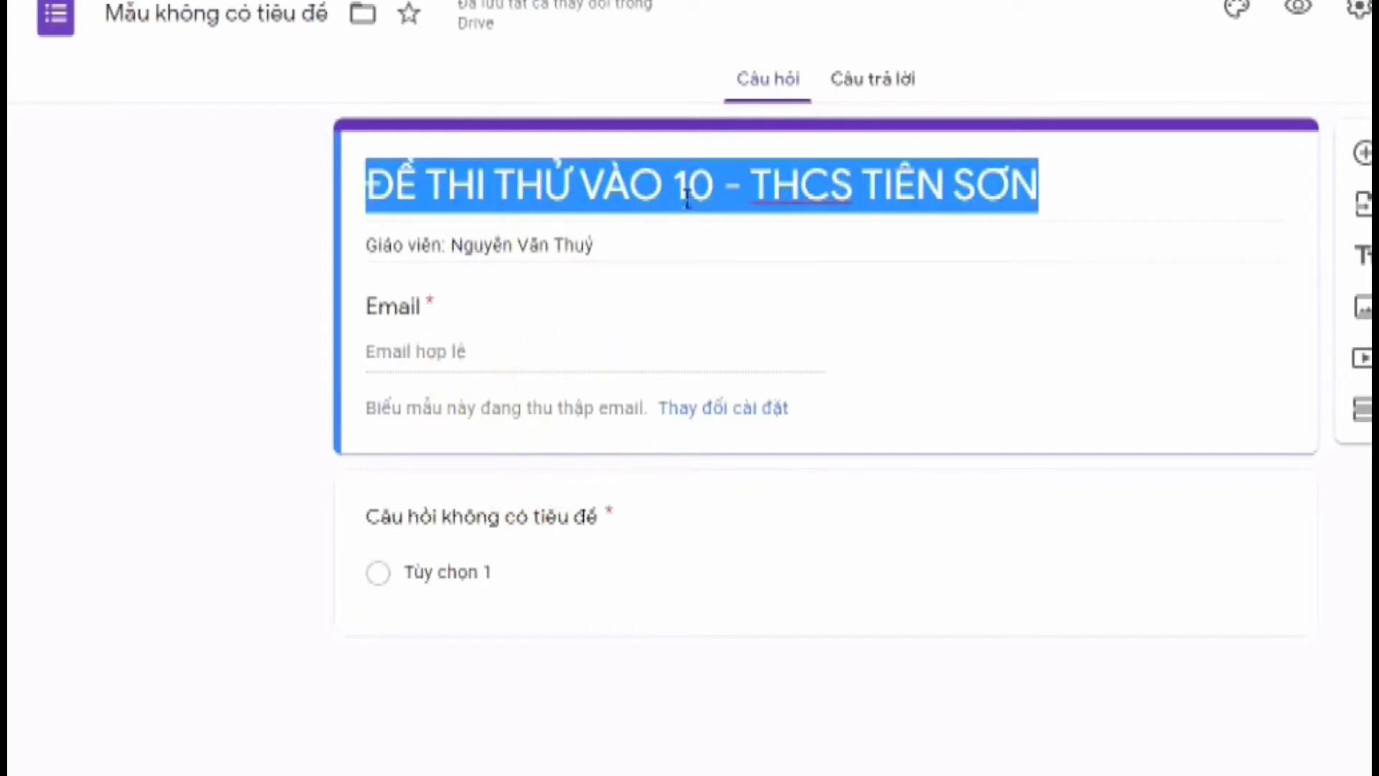
click(894, 370)
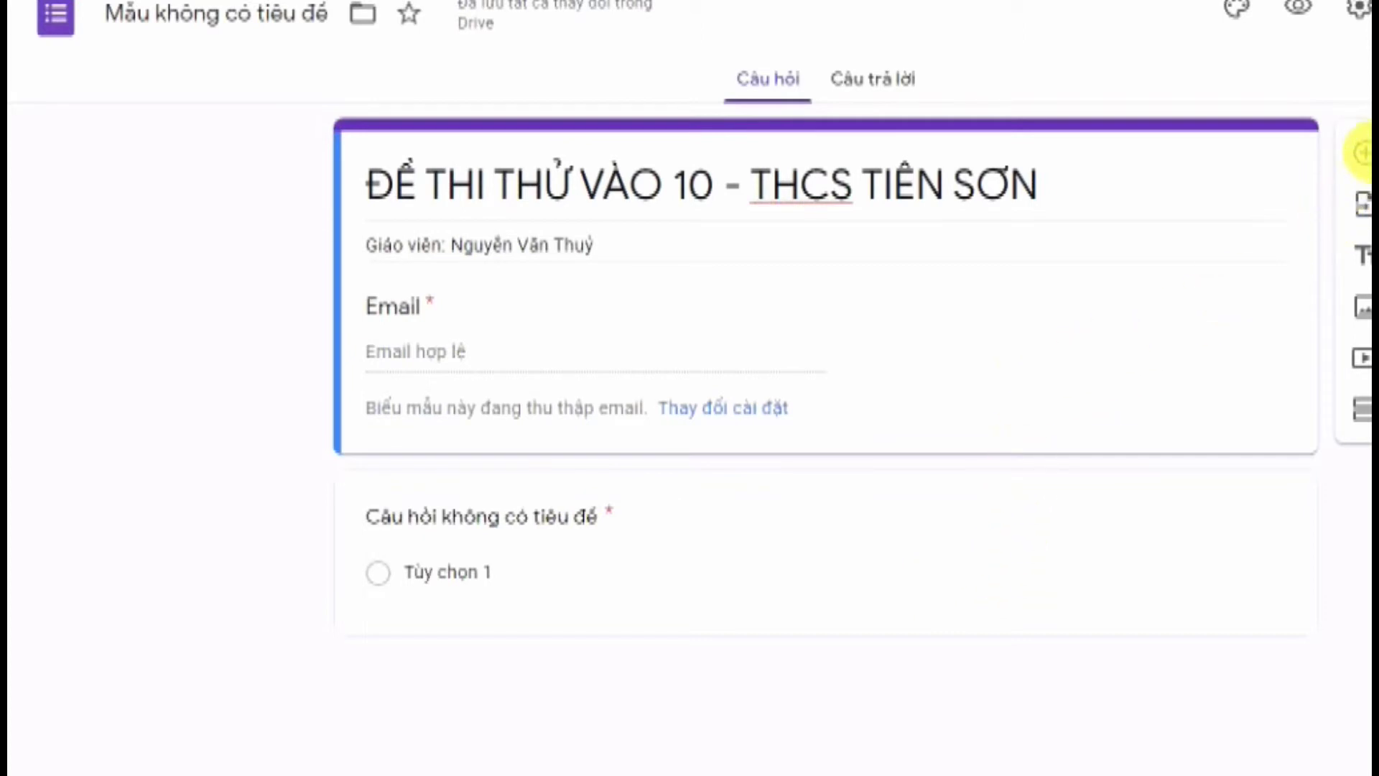
click(1360, 152)
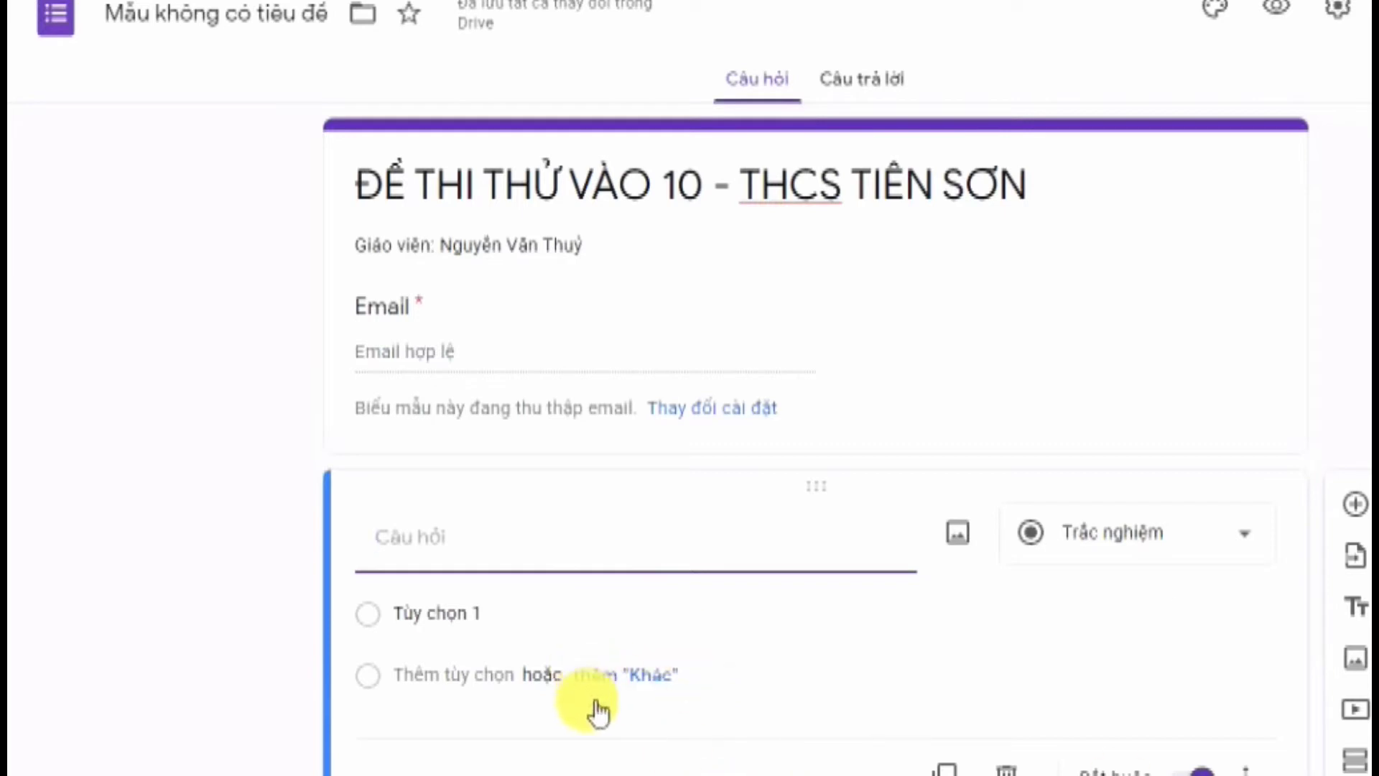
click(514, 557)
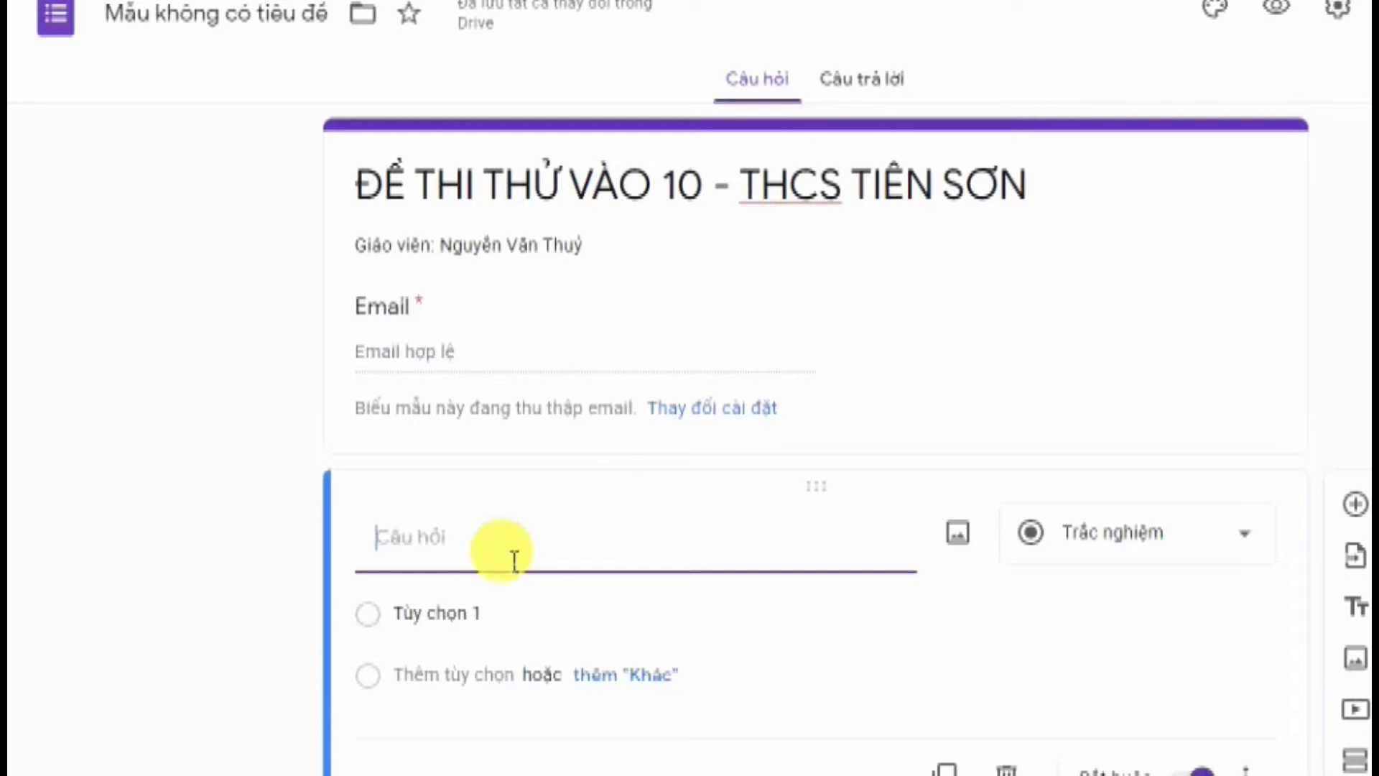
text(Họ )
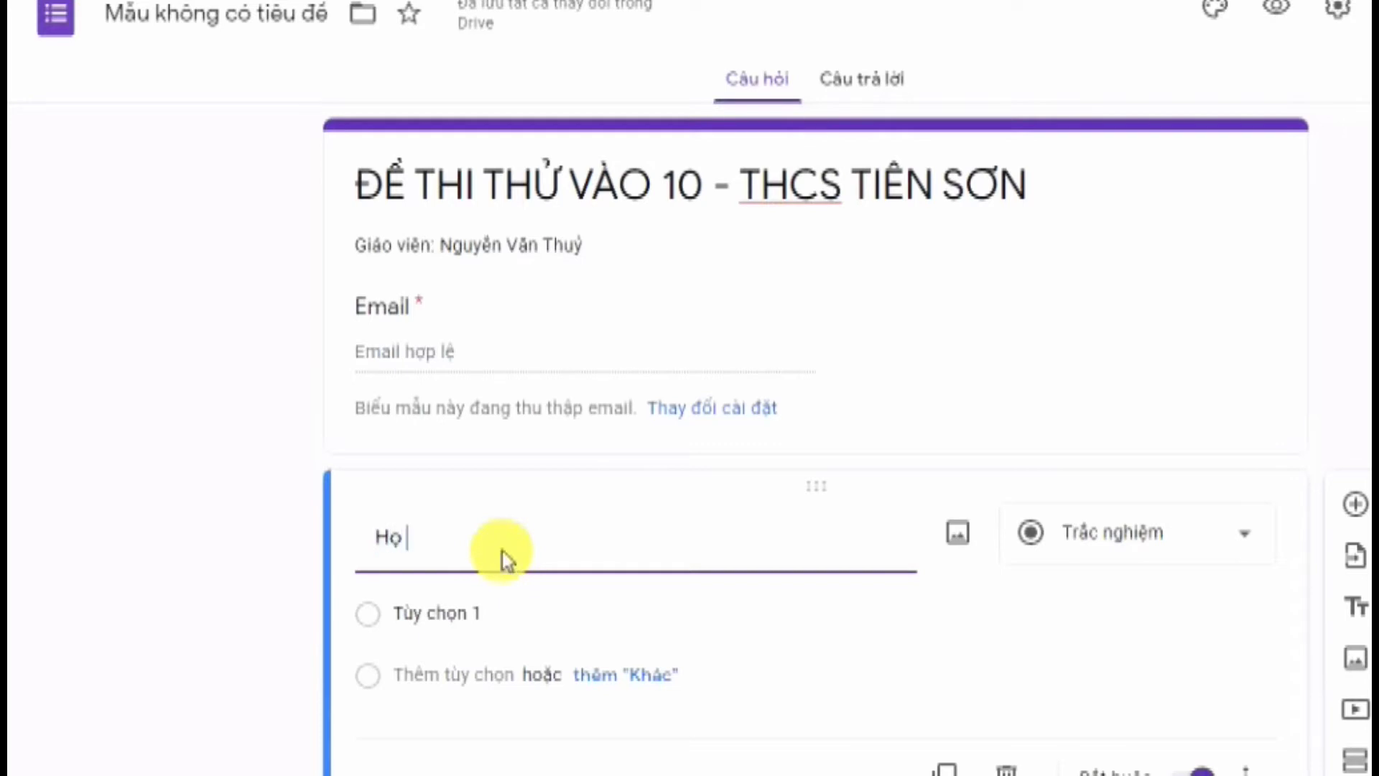
text(va tee)
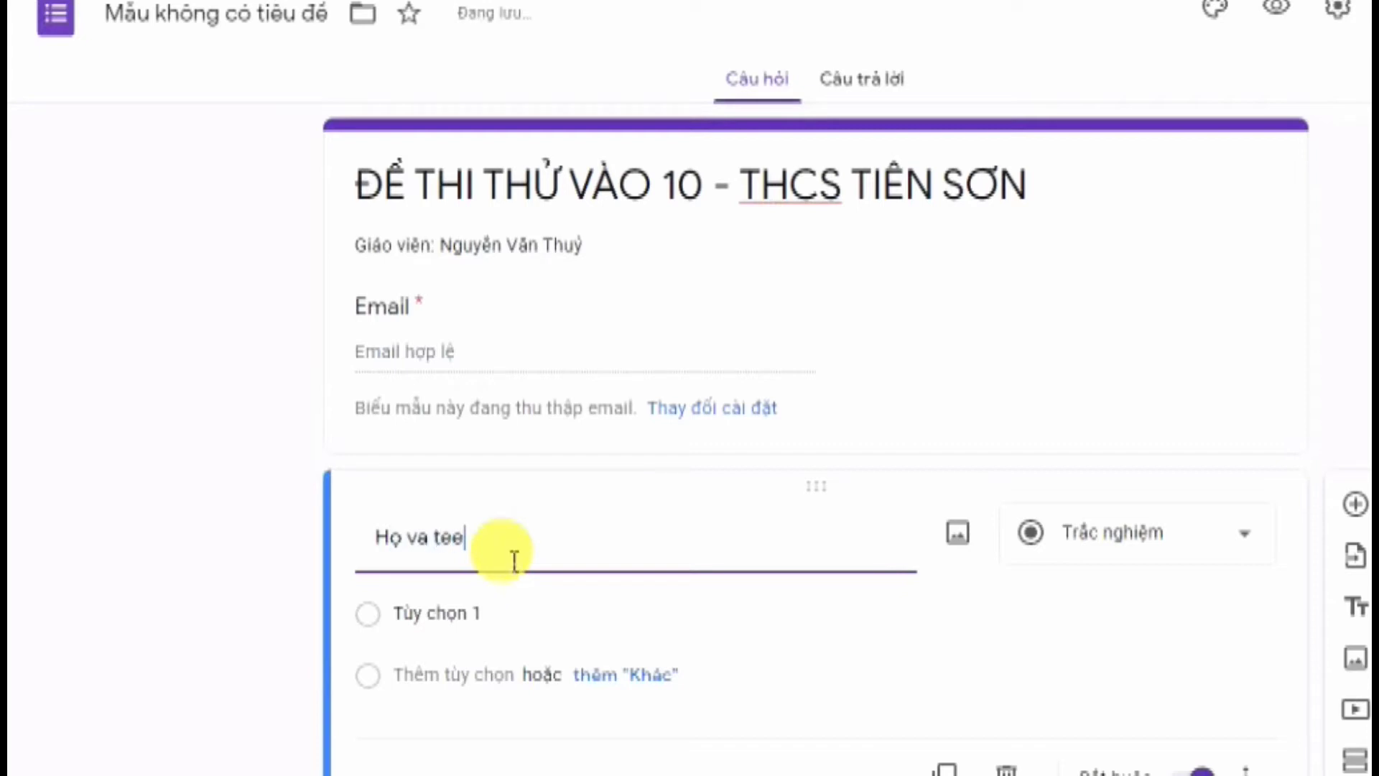
key(BackSpace)
key(BackSpace)
text(ên)
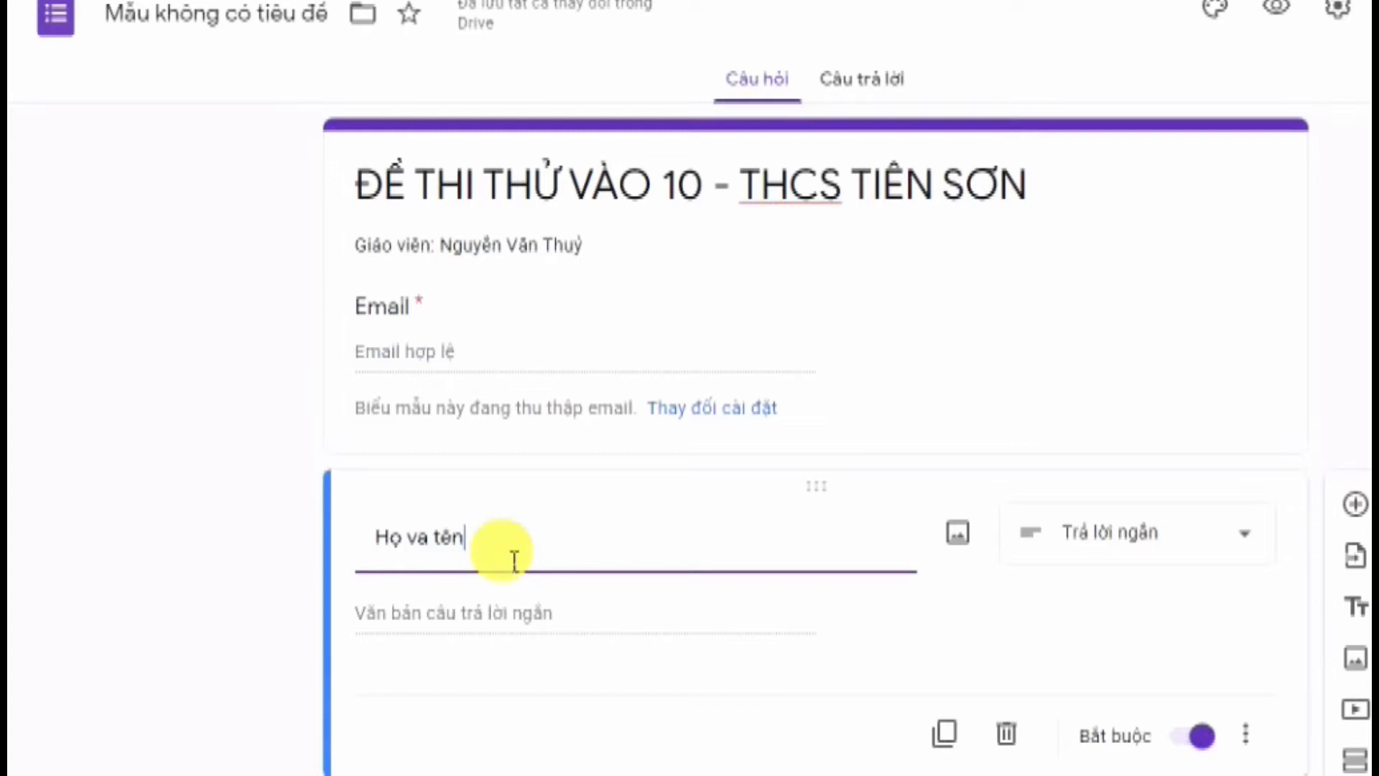
key(BackSpace)
key(BackSpace)
key(BackSpace)
key(BackSpace)
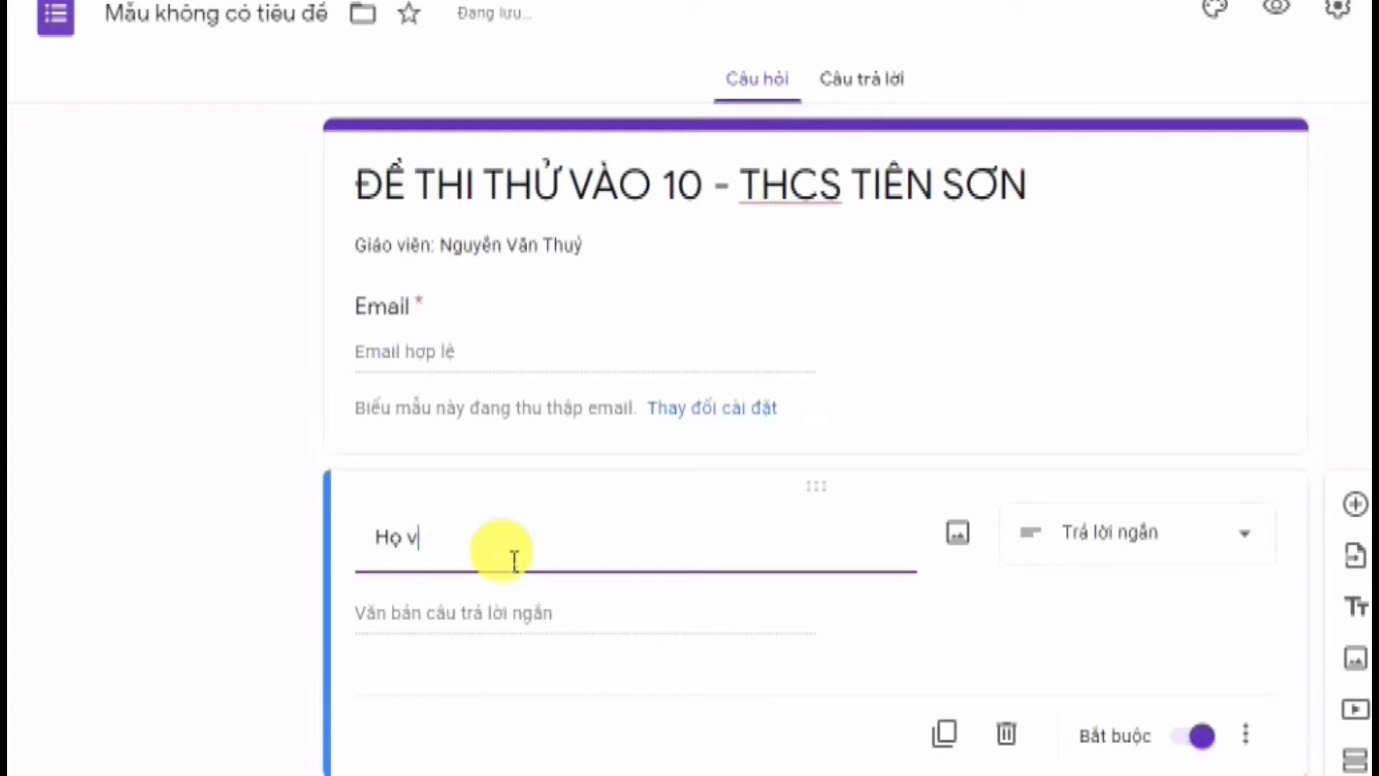
text(à tên)
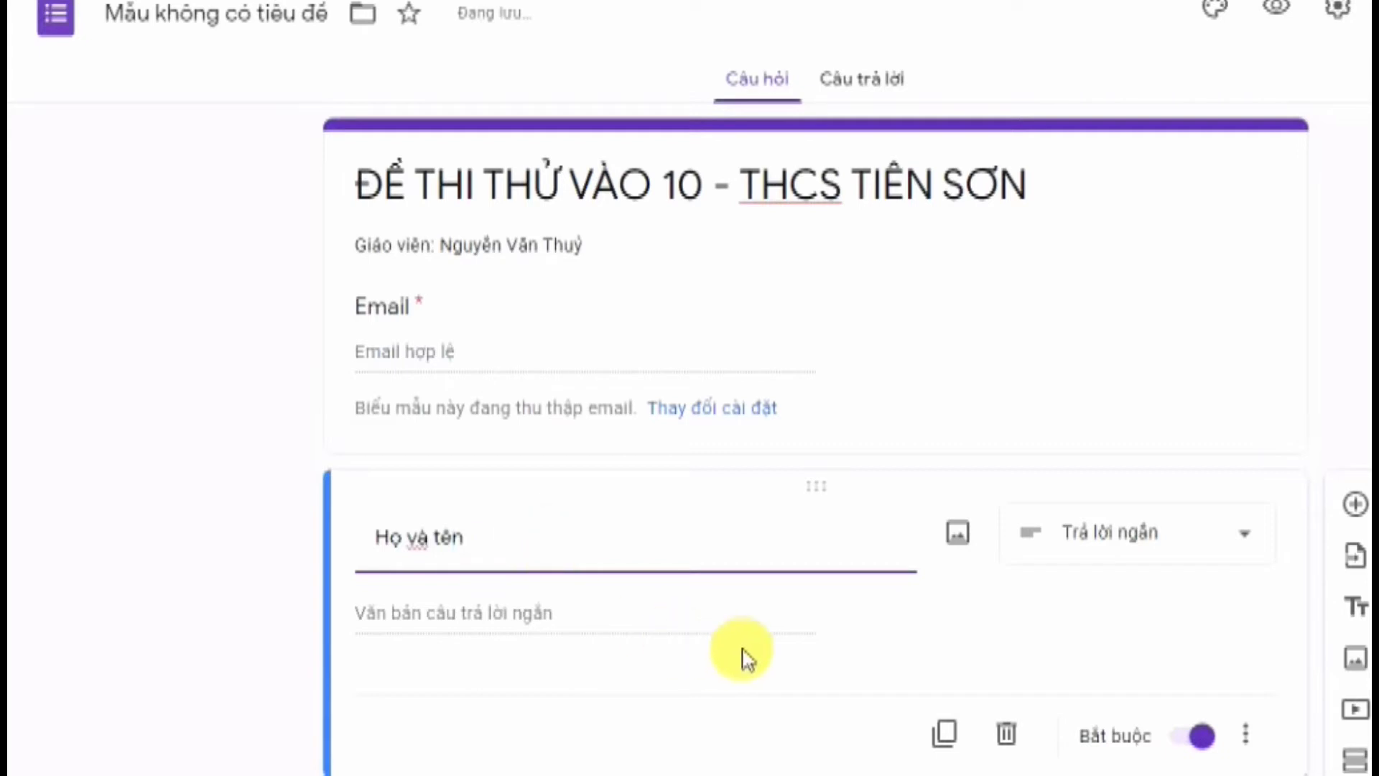
Keep the 'Họ và tên' question as short answer (Trả lời ngắn)
click(1194, 543)
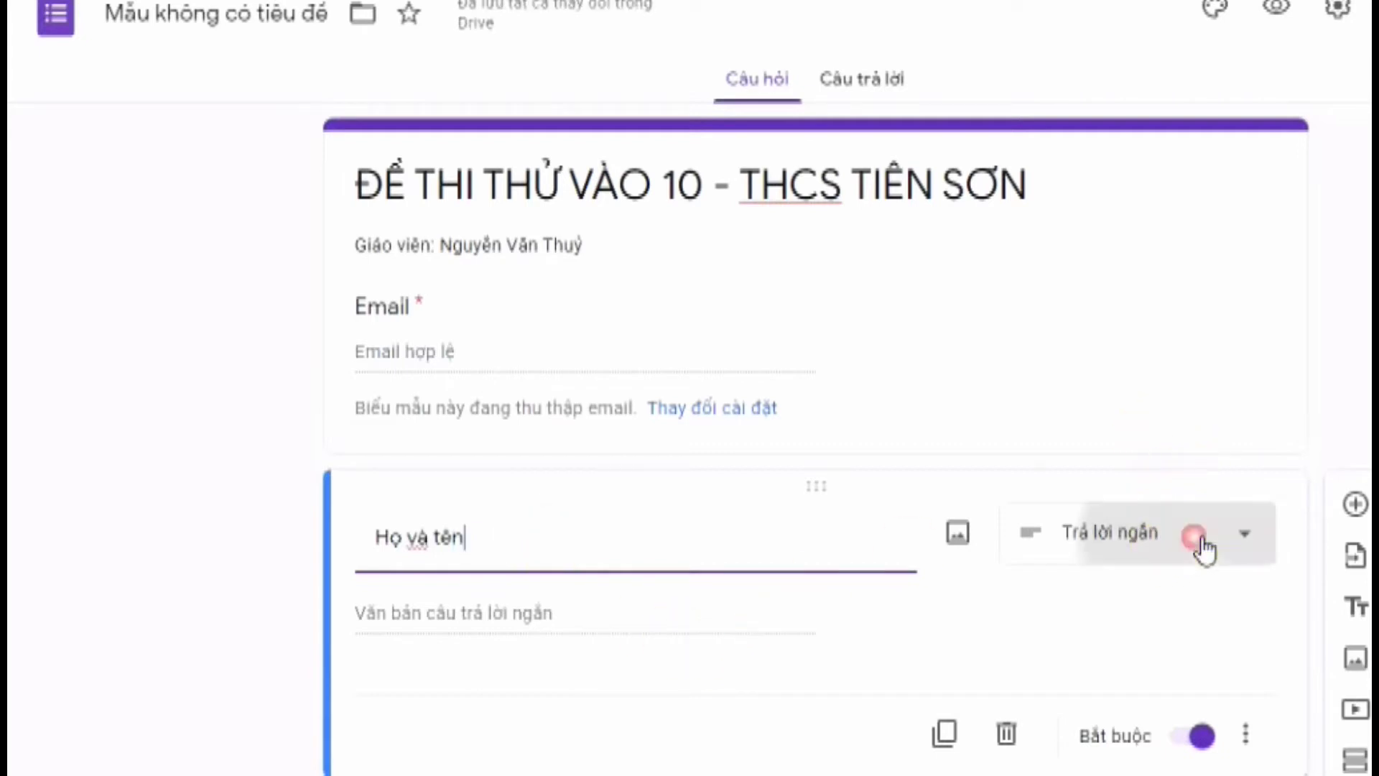
click(1164, 80)
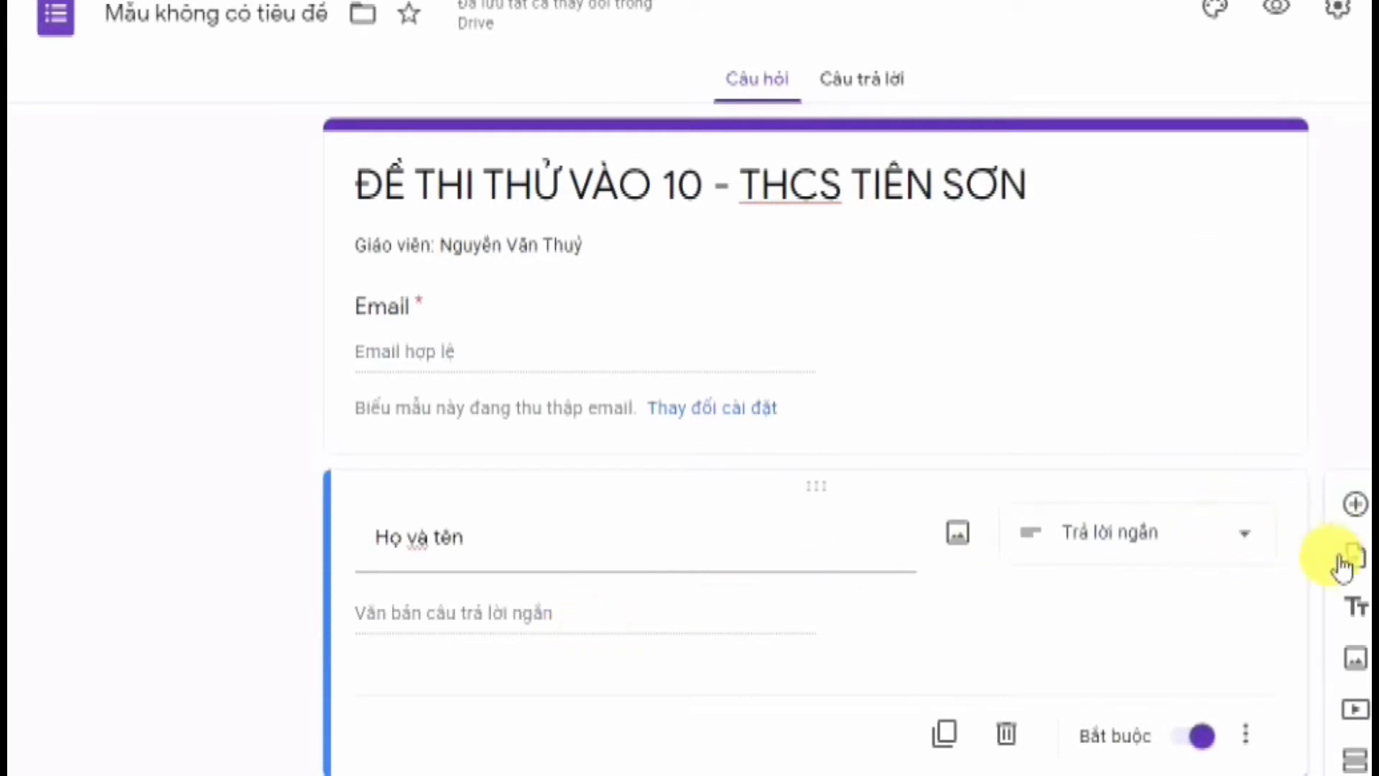
click(1207, 736)
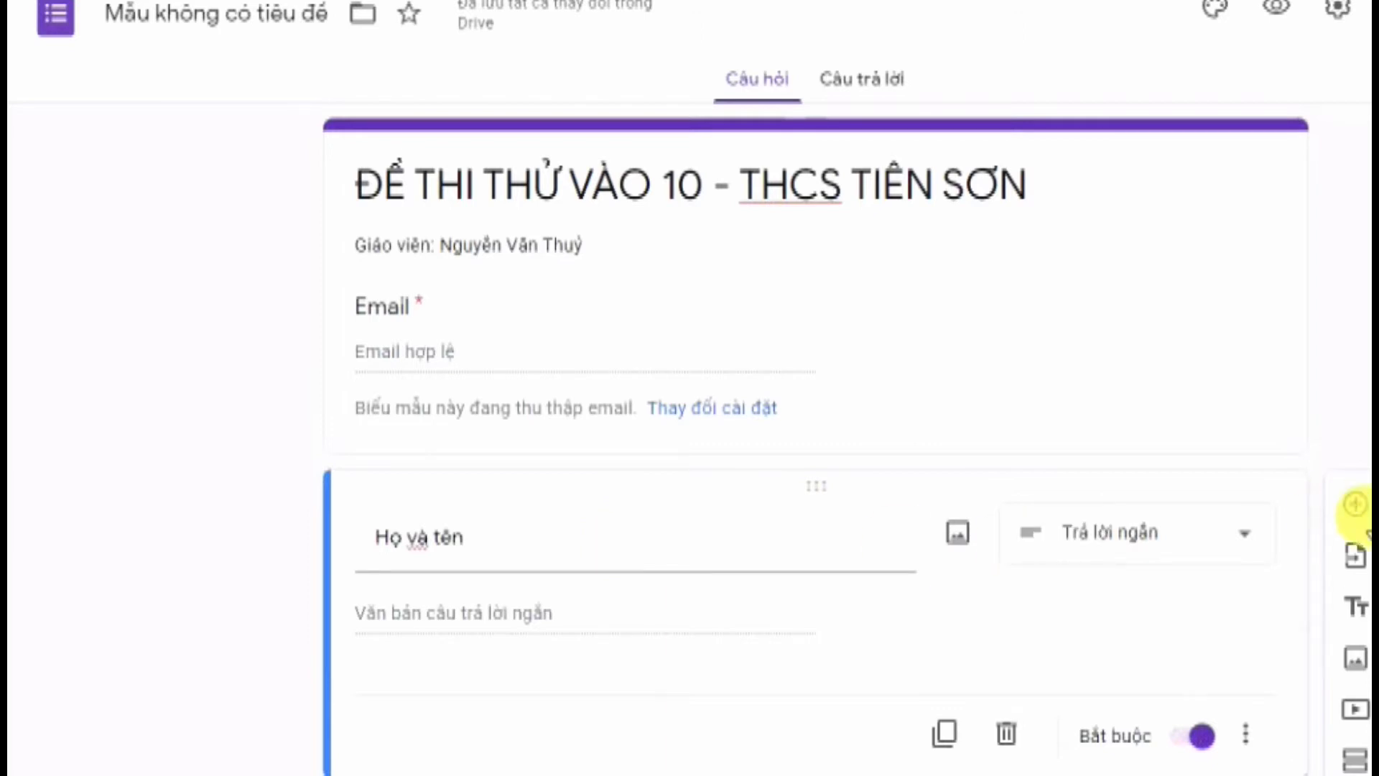
Add a checkbox question titled 'Lớp?'
click(1355, 505)
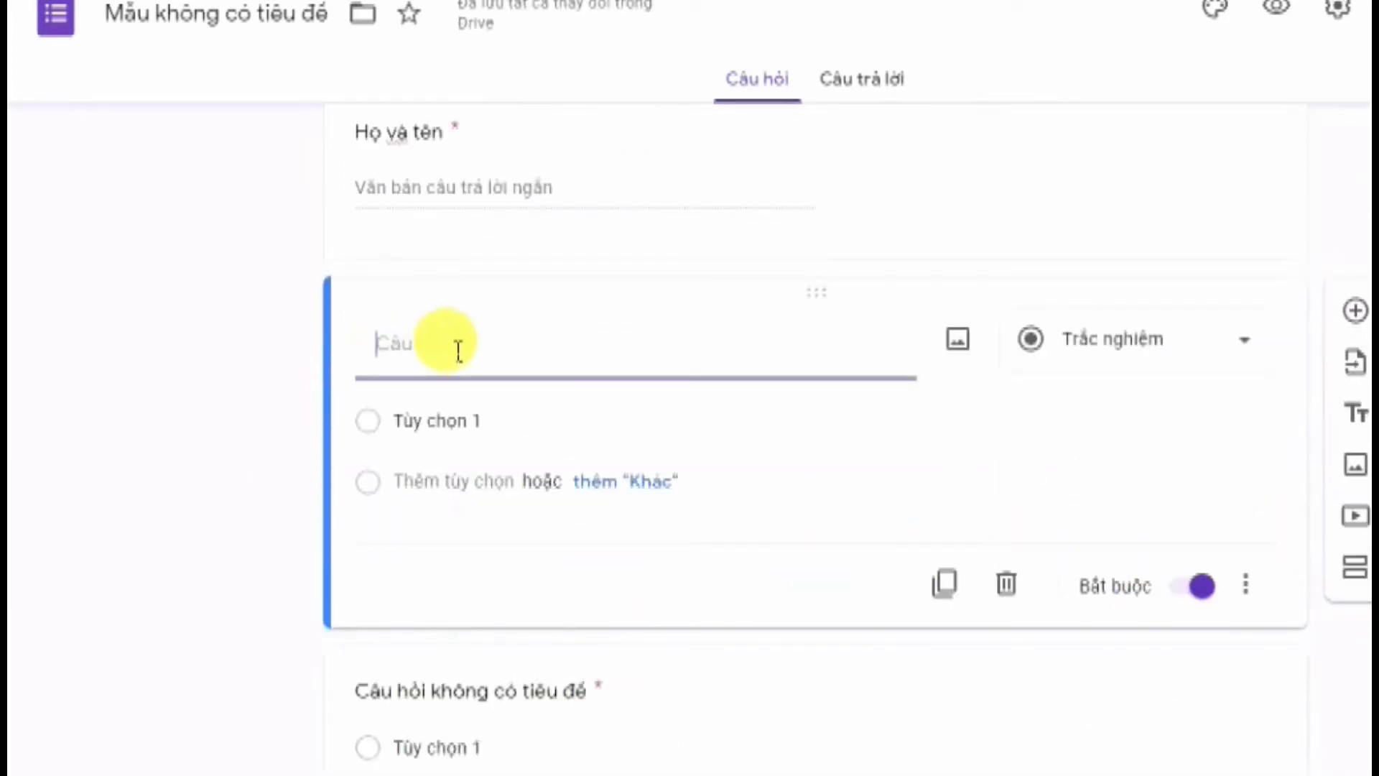
text(Lop)
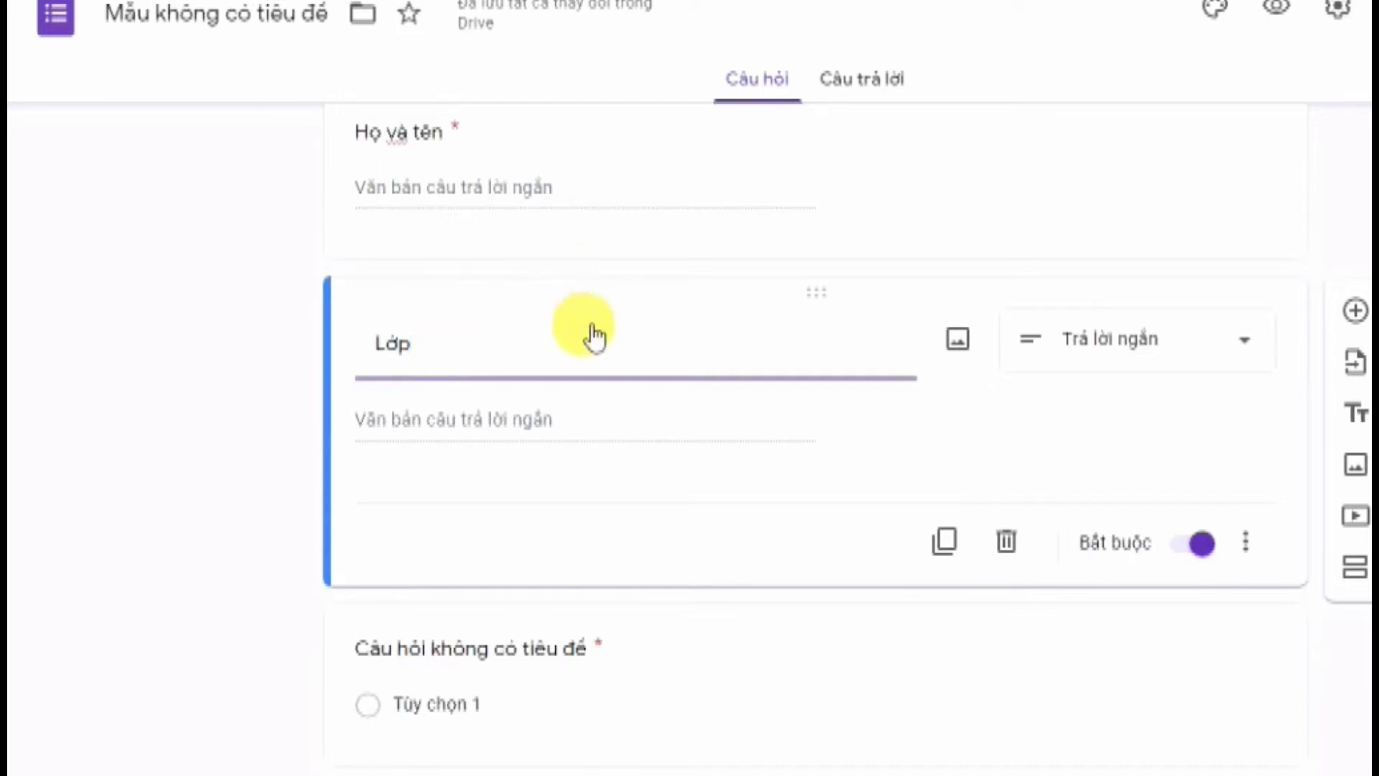
text(?)
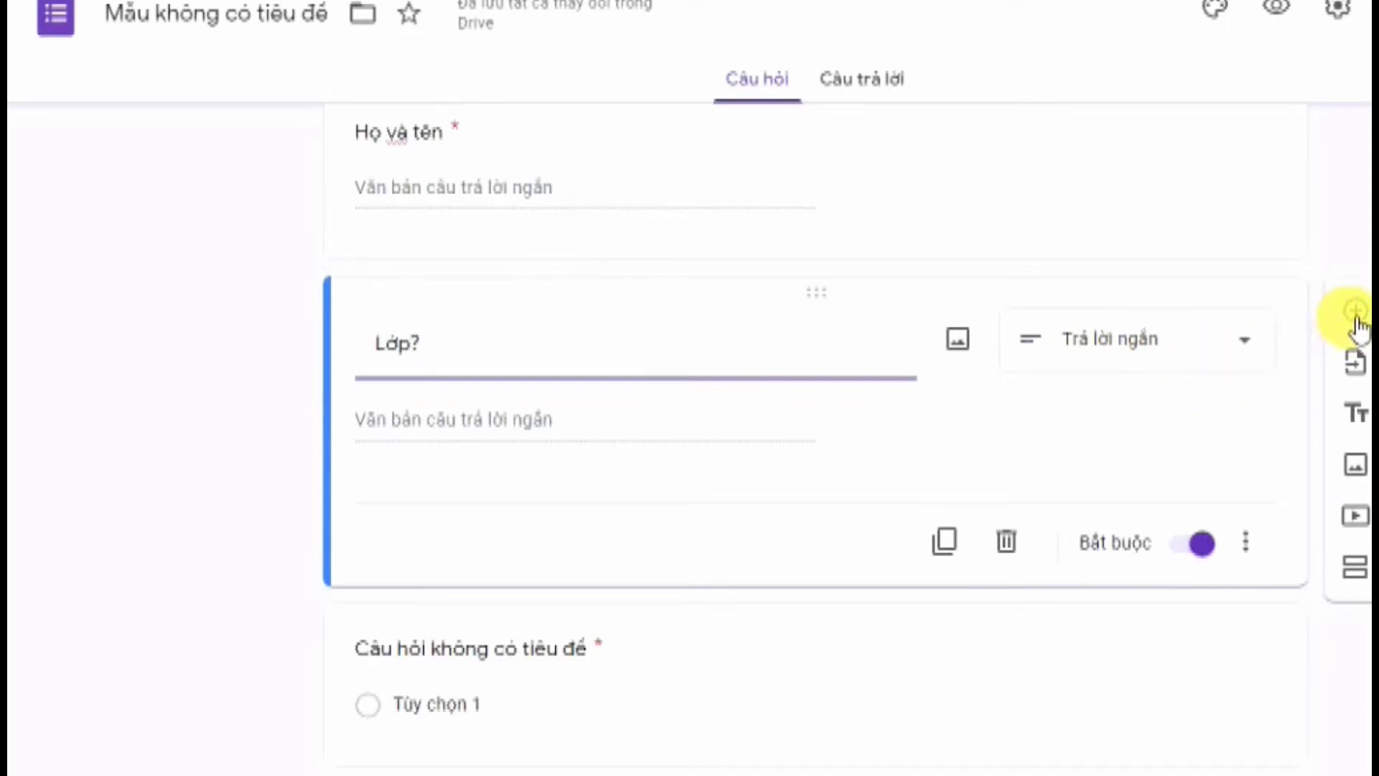
click(1357, 316)
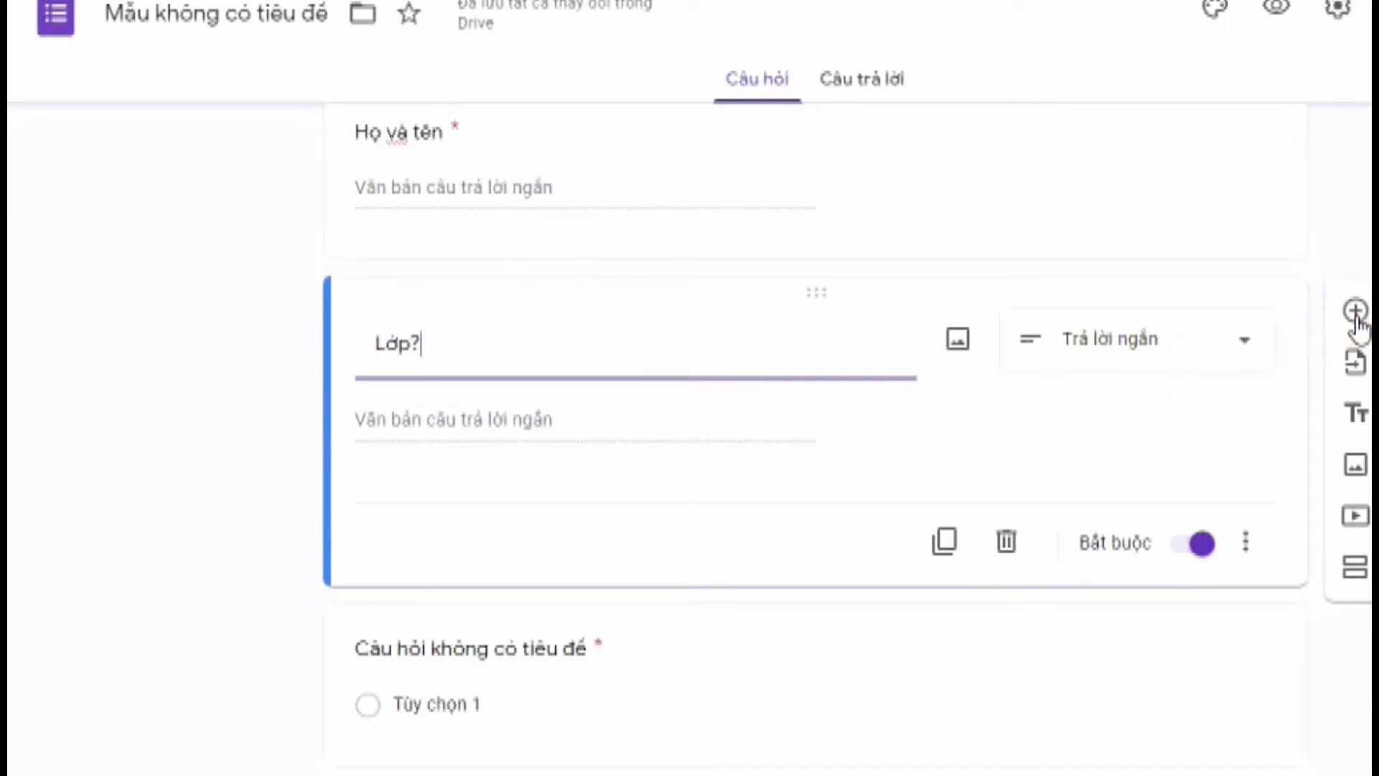
click(1229, 355)
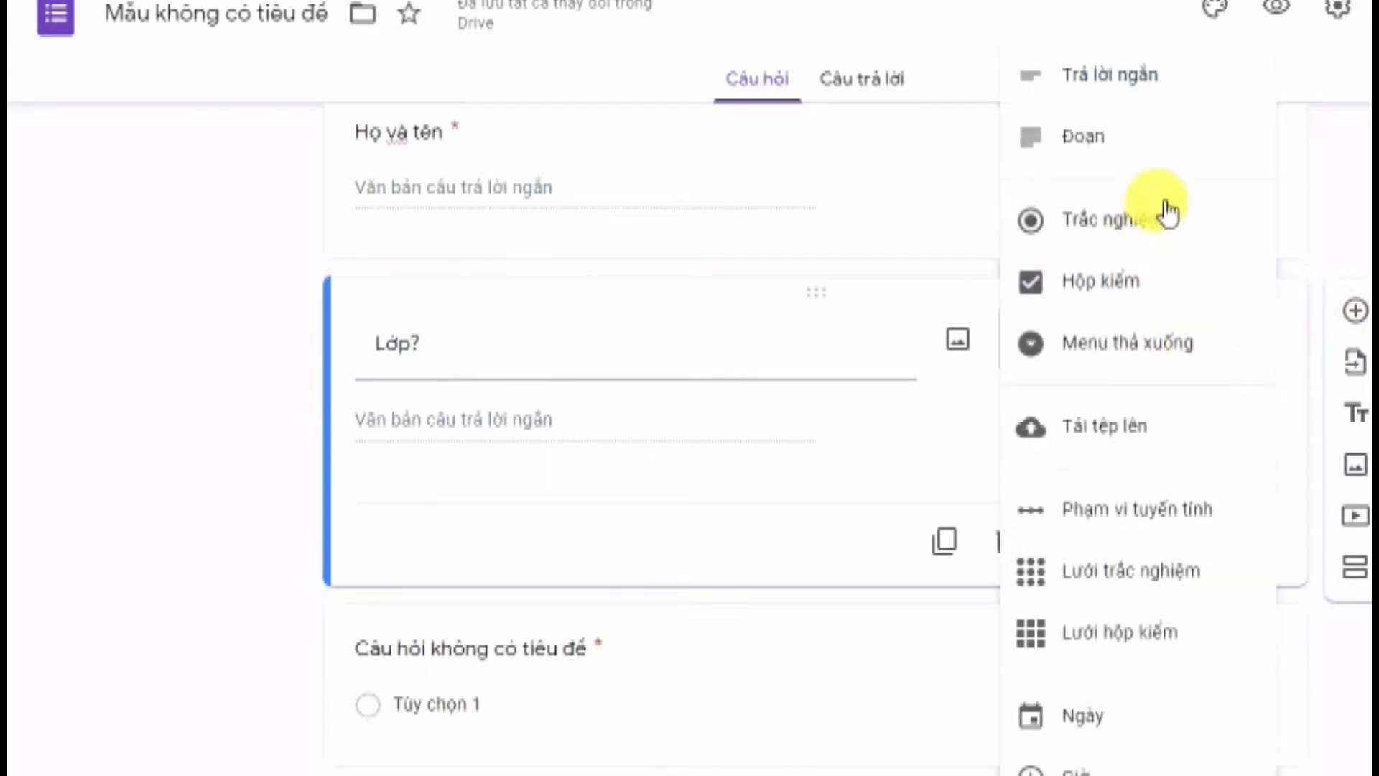
click(1099, 302)
Fill in the class options 9A, 9B, 9C and 9D
click(570, 445)
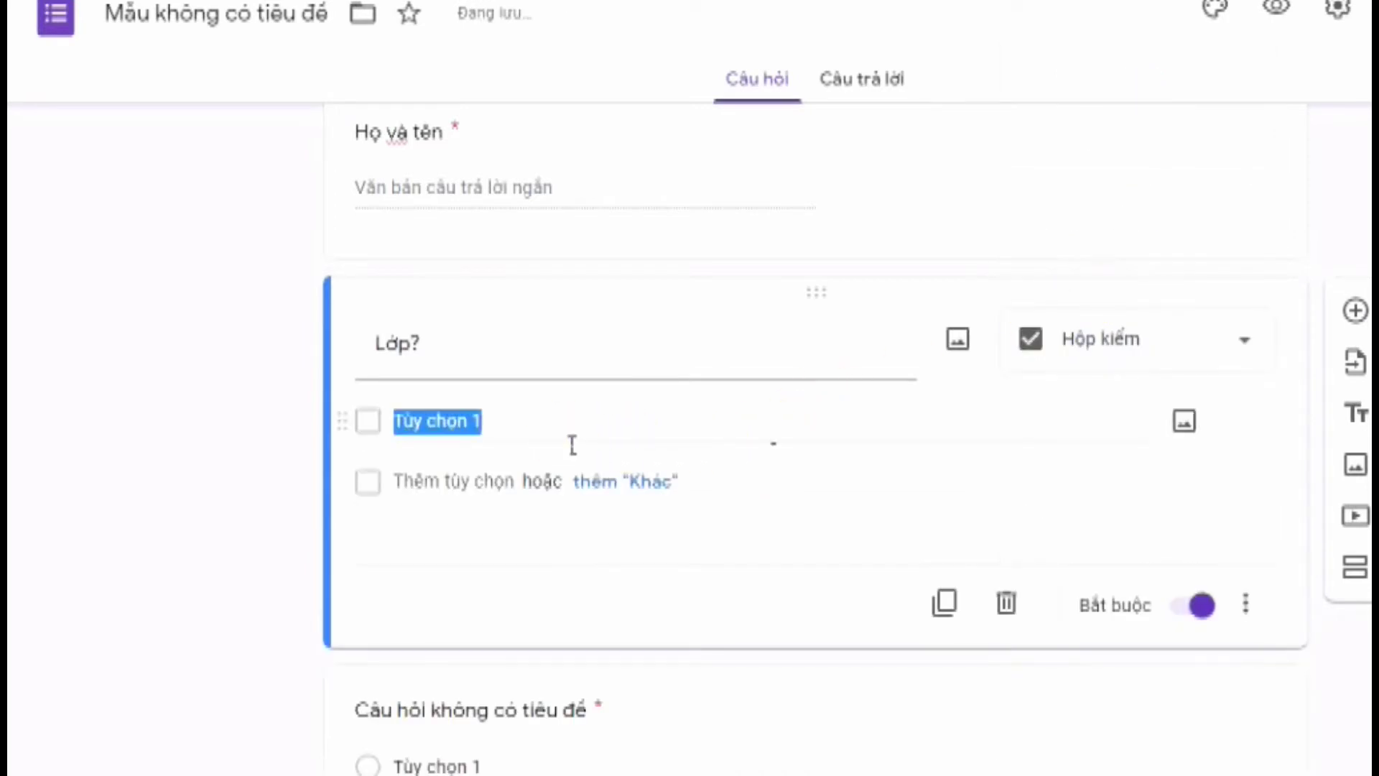
text(9A)
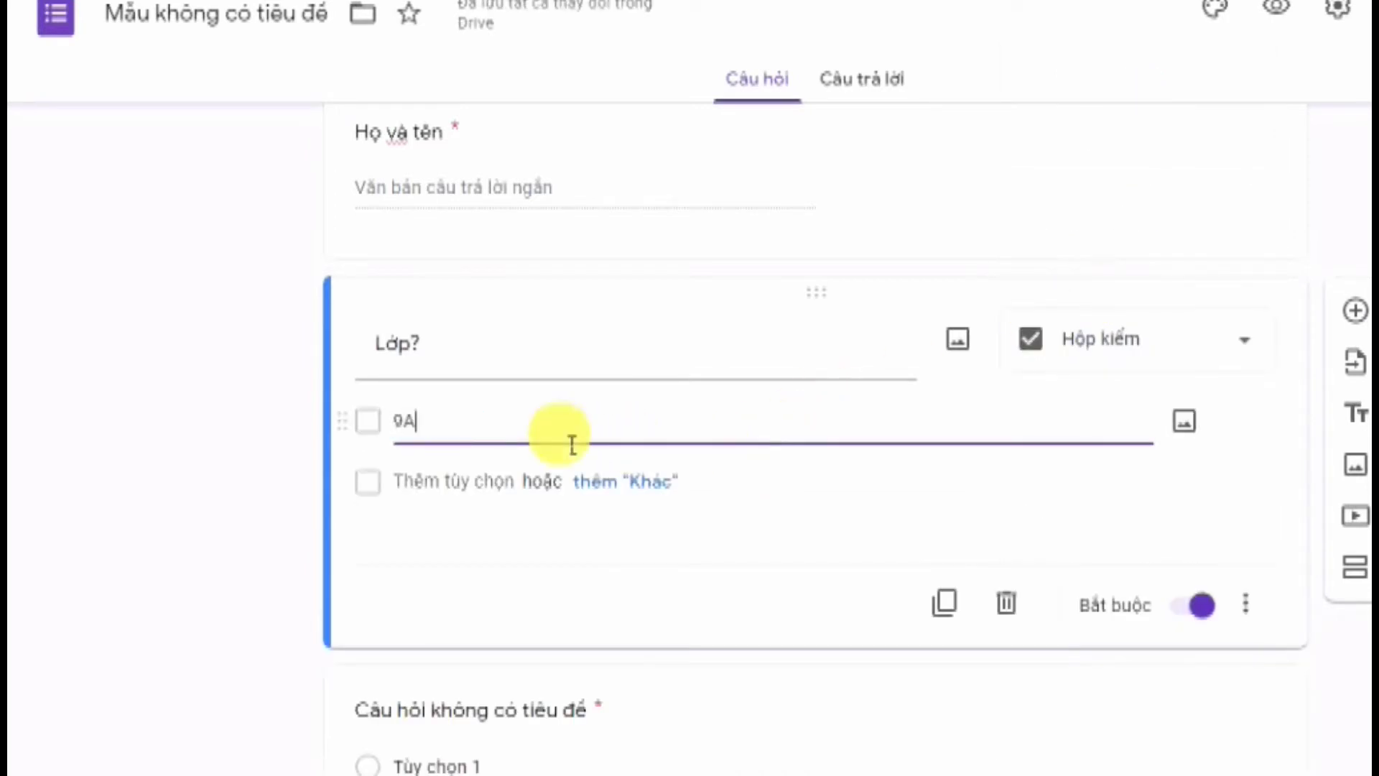
click(492, 483)
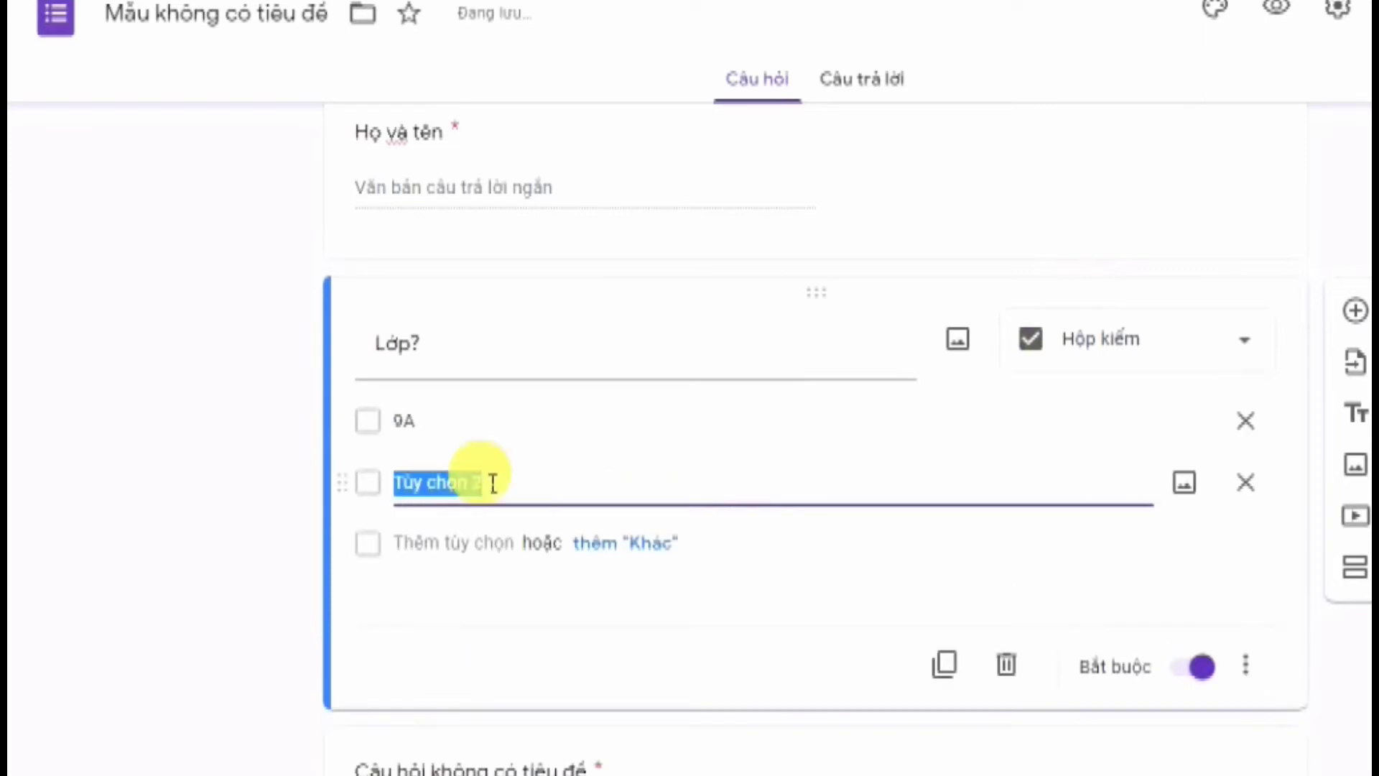
text(9B)
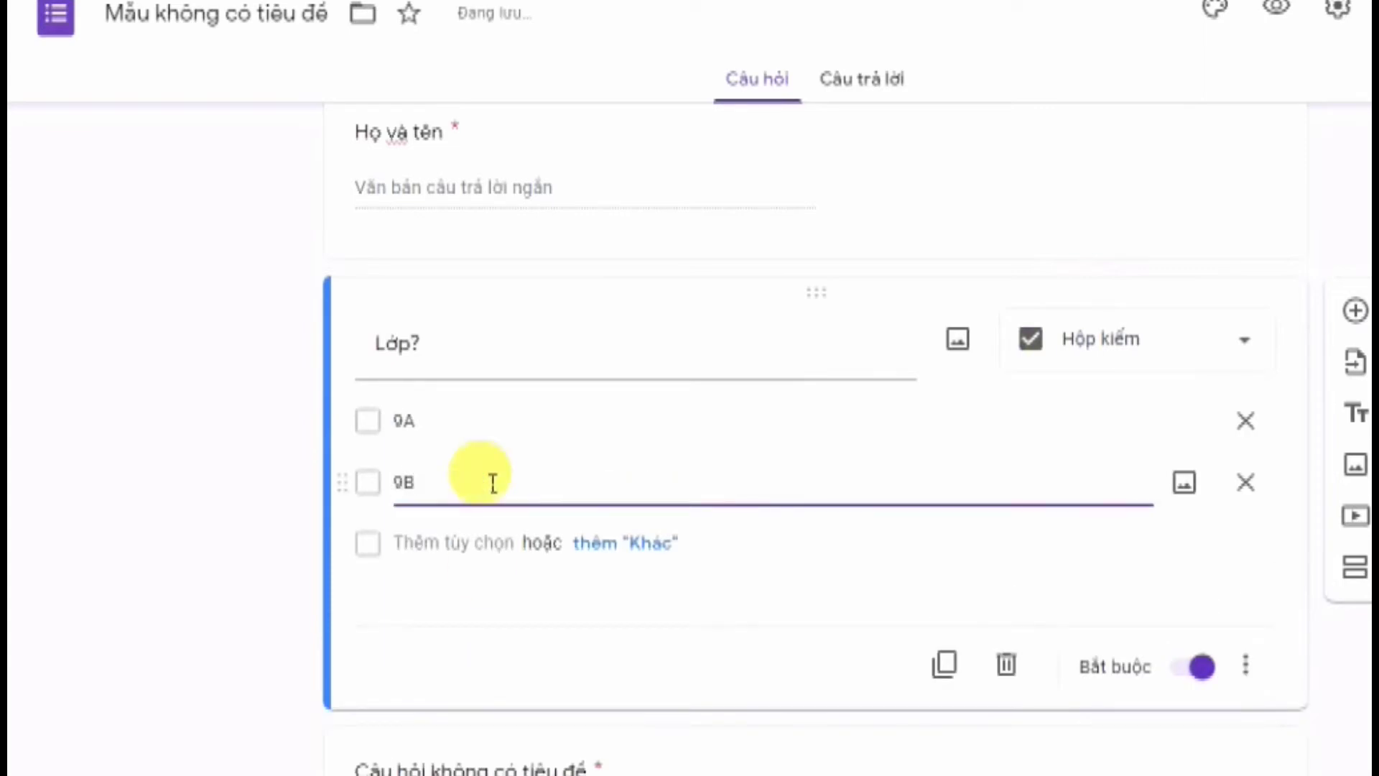
click(466, 550)
text(9)
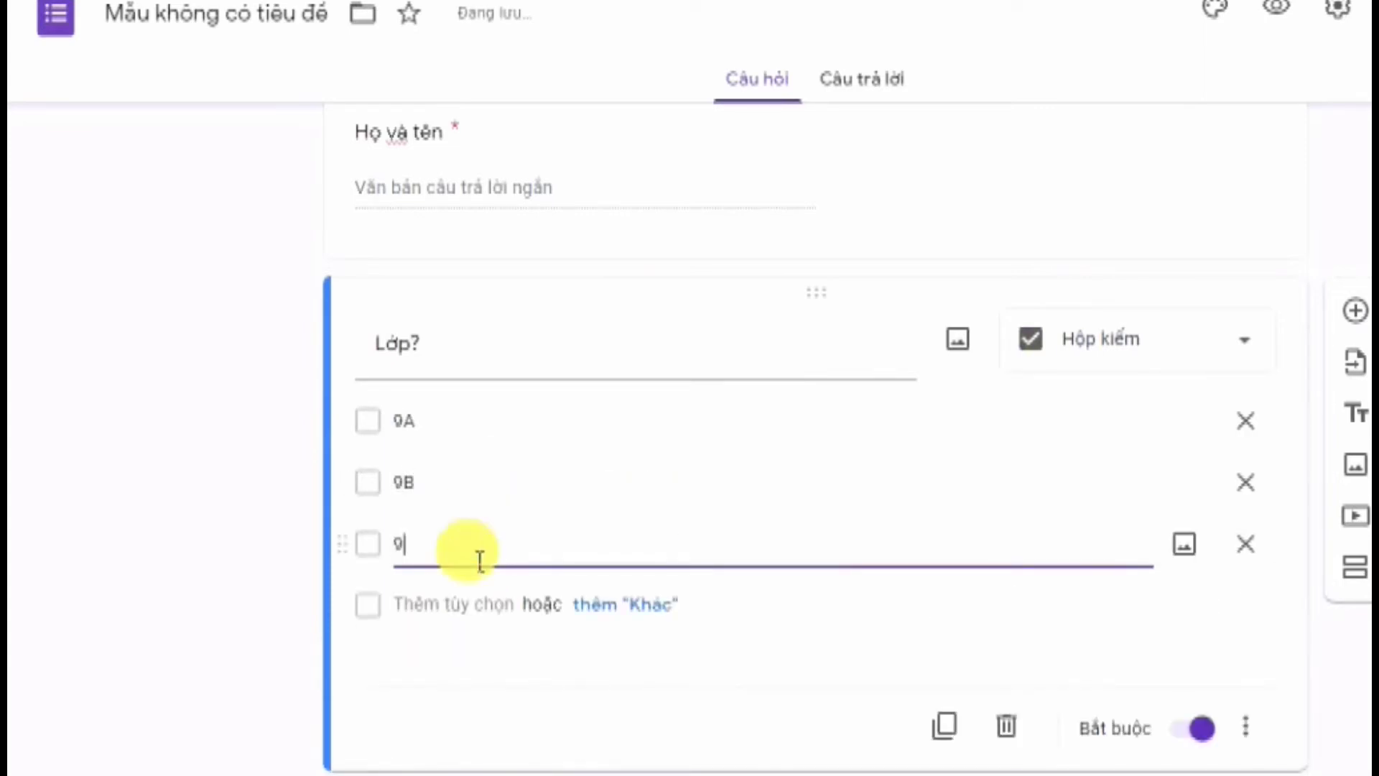
text(C)
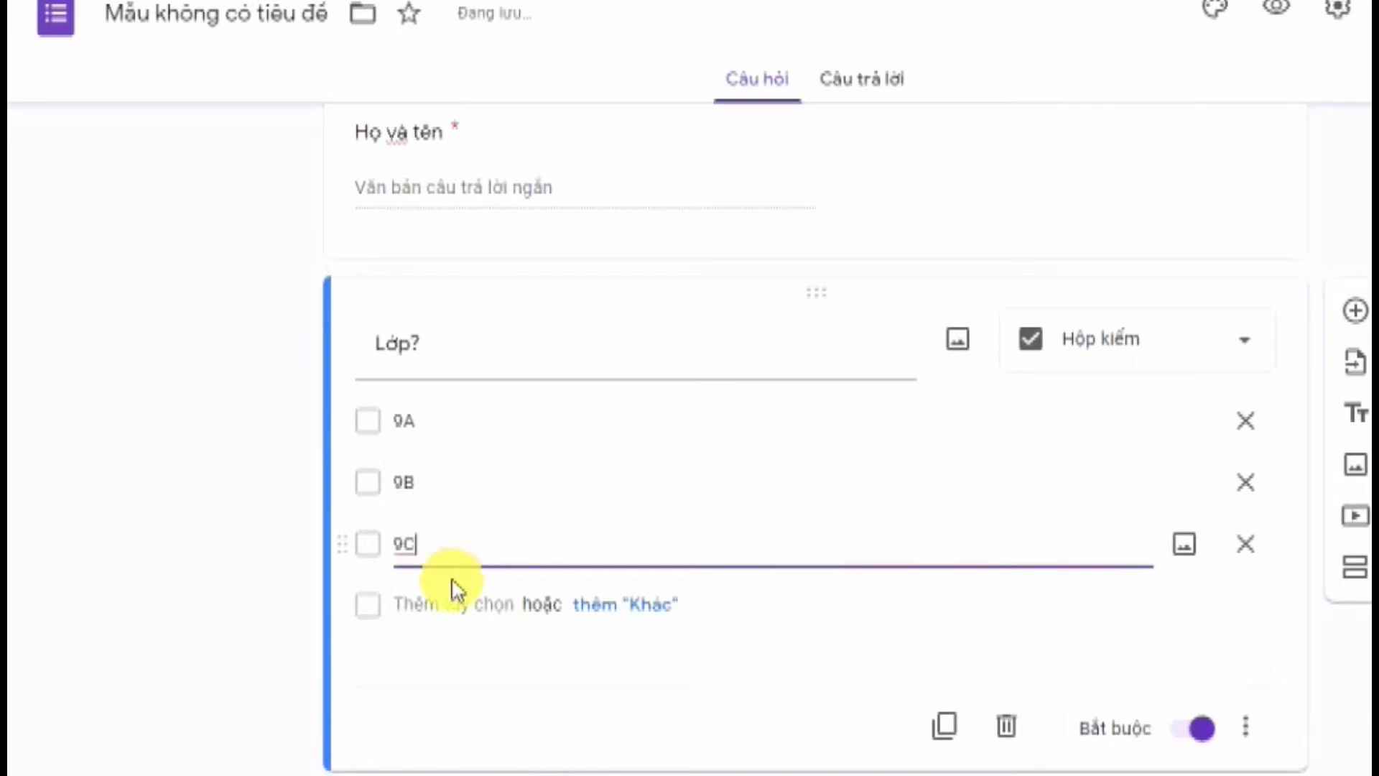
click(440, 607)
text(9D)
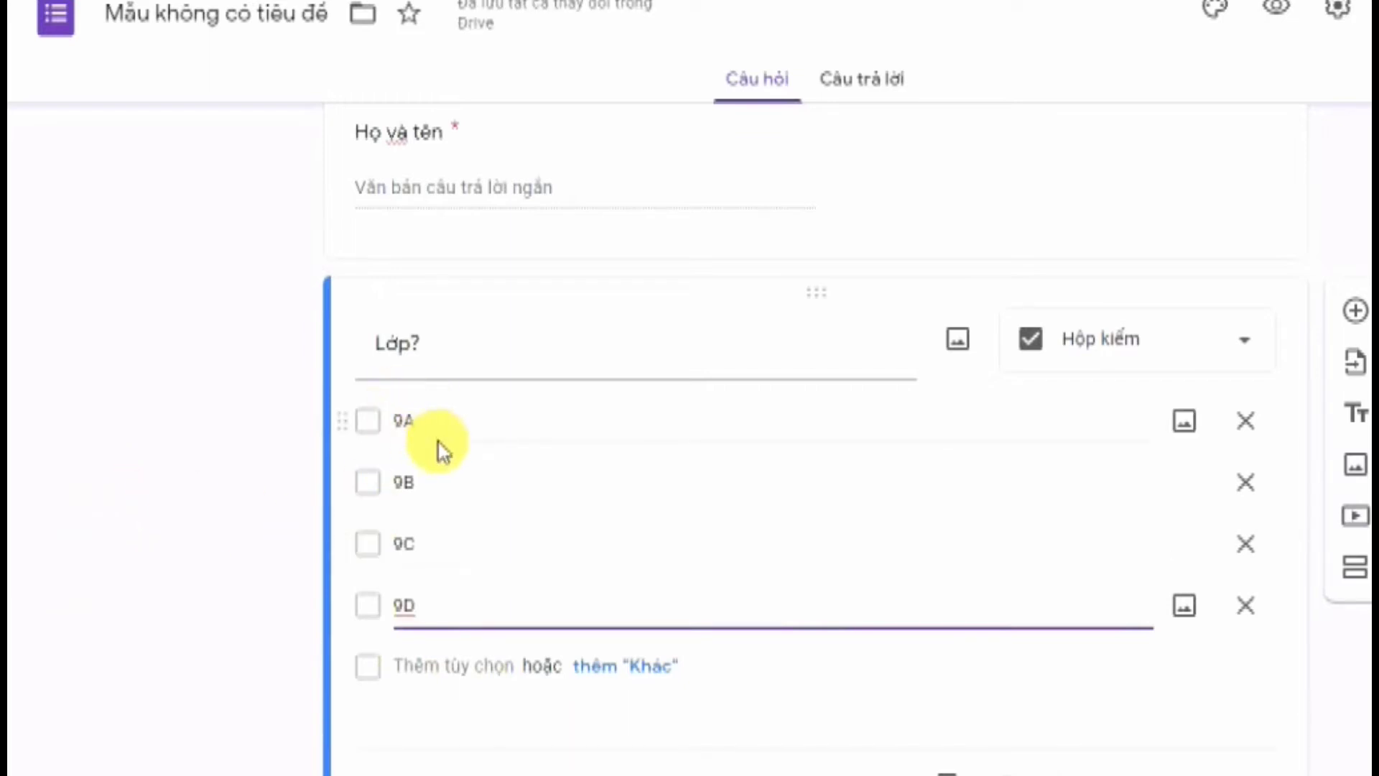
click(237, 508)
Make sure the 'Lớp?' question is marked required (Bắt buộc)
scroll(1209, 599, down, 3)
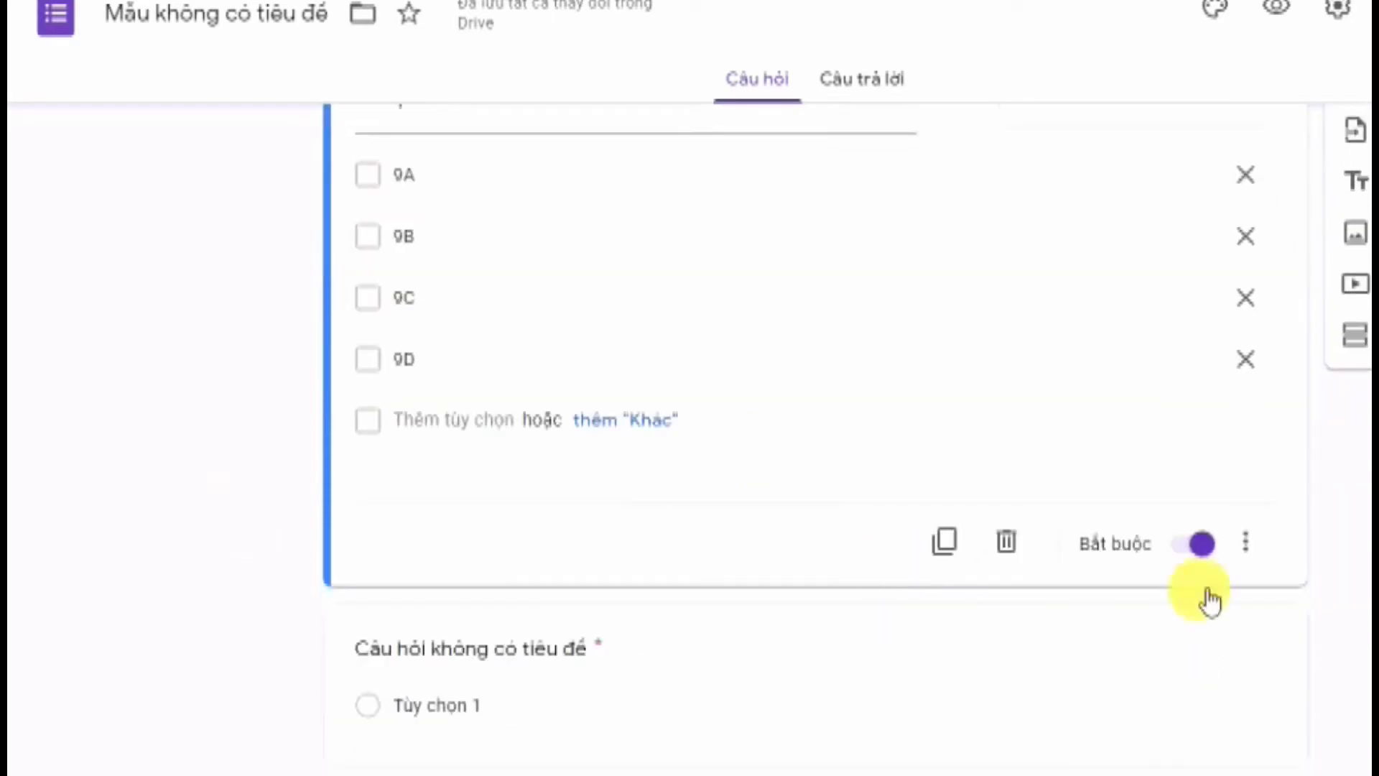
click(1201, 548)
scroll(1203, 550, up, 2)
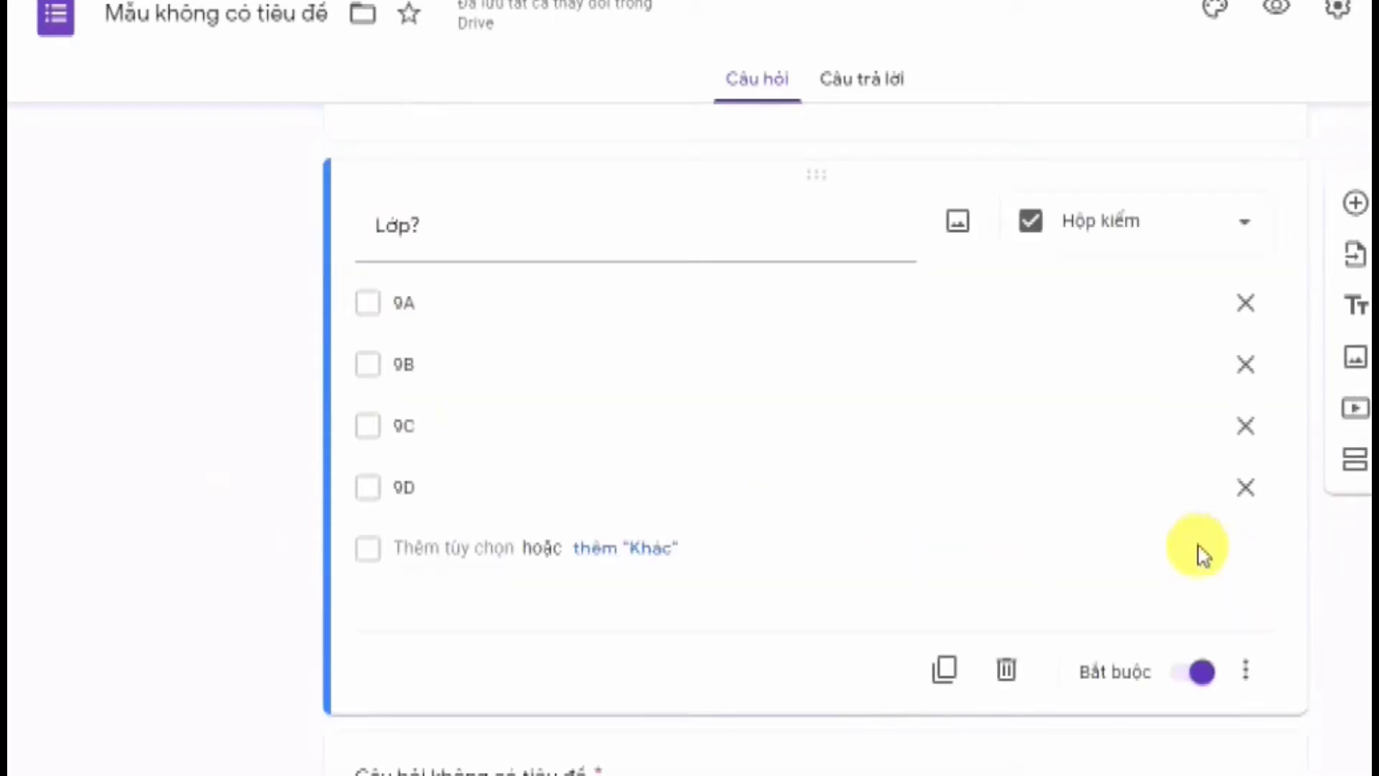
scroll(1221, 647, down, 2)
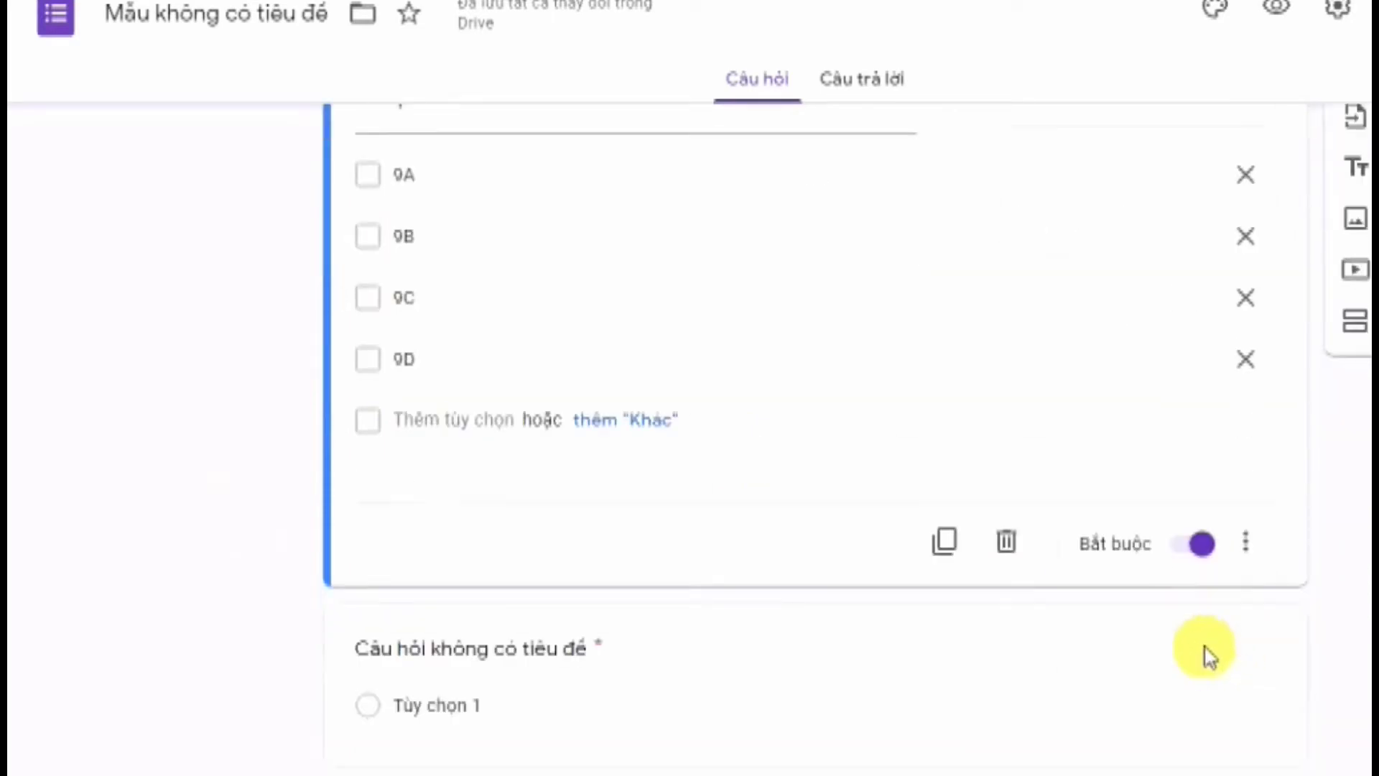
scroll(1209, 651, up, 6)
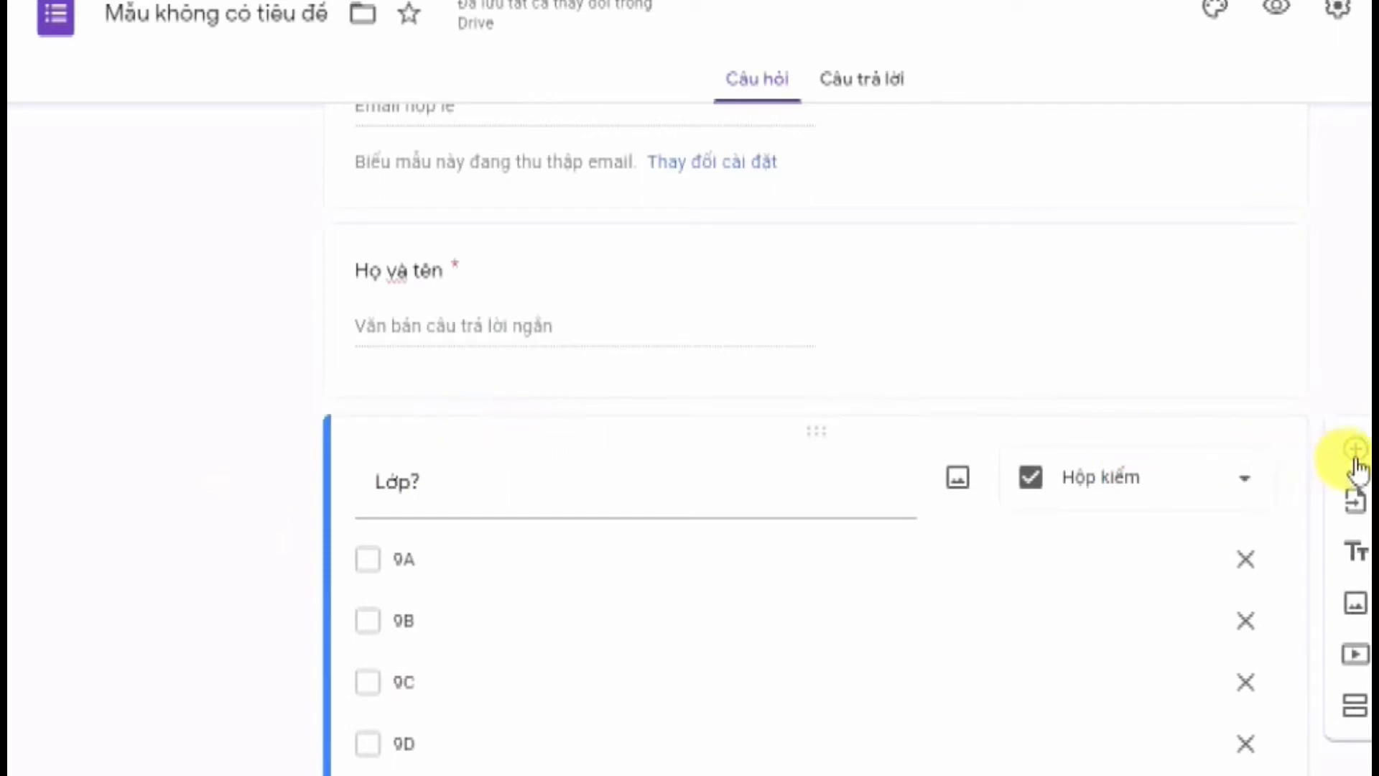
Add a 'Trường' short-answer question below 'Lớp?' and keep Bắt buộc switched on
click(1355, 449)
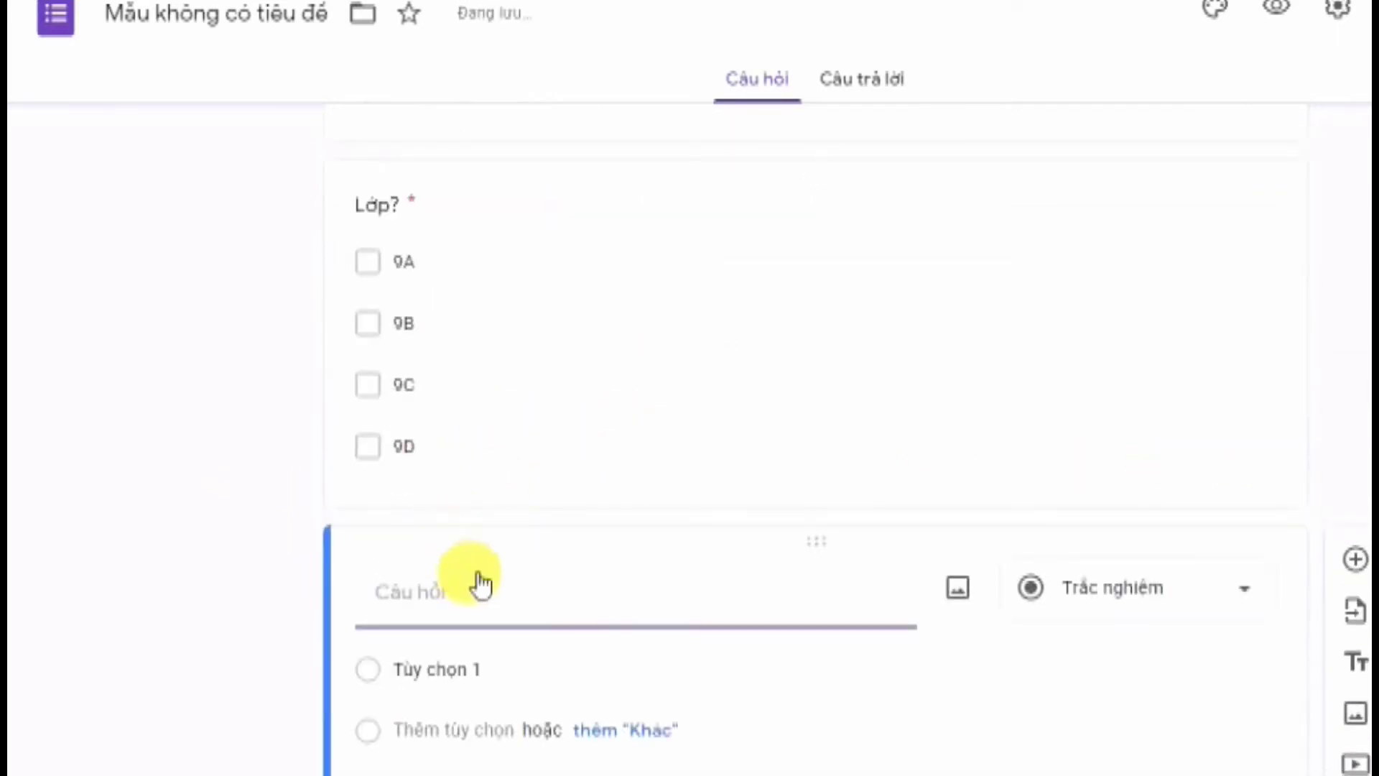
text(Trường:)
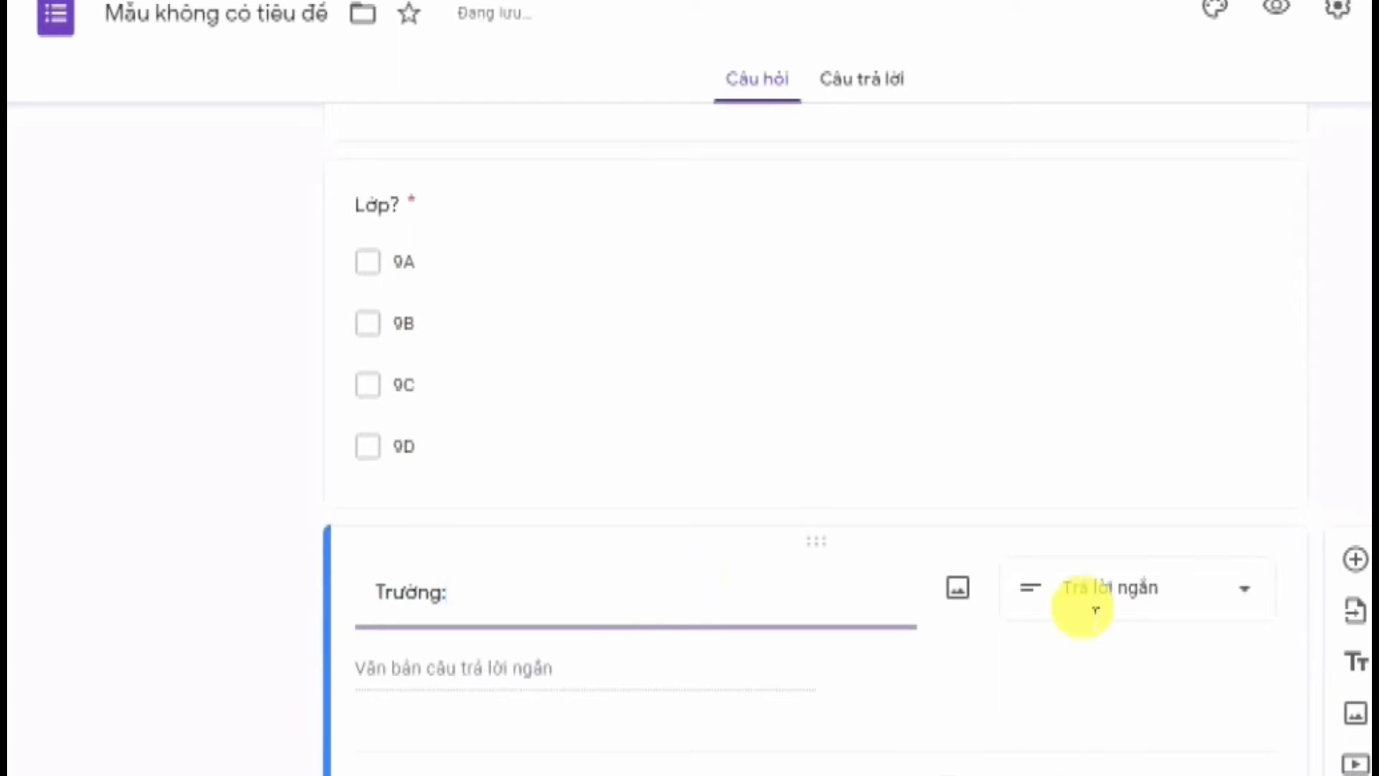
scroll(676, 751, down, 3)
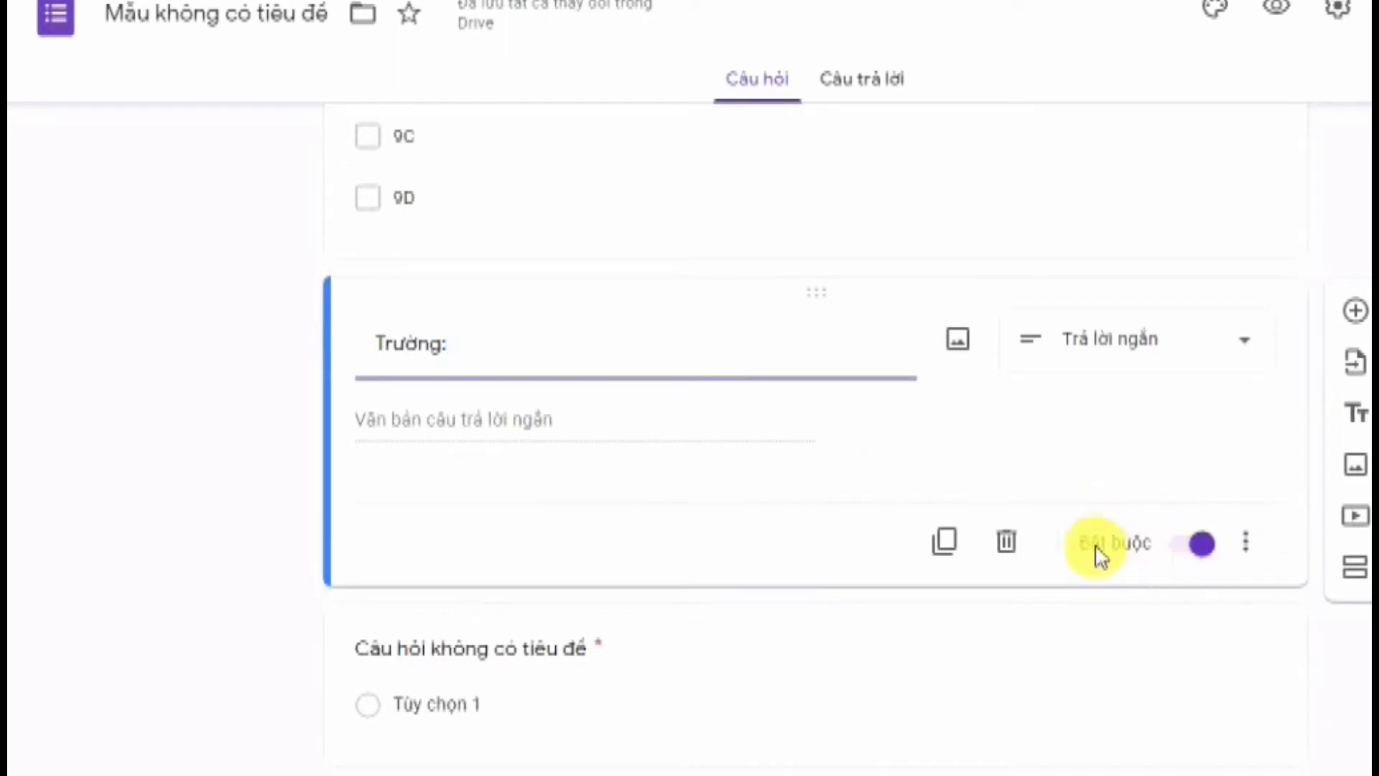
click(1206, 546)
click(1205, 545)
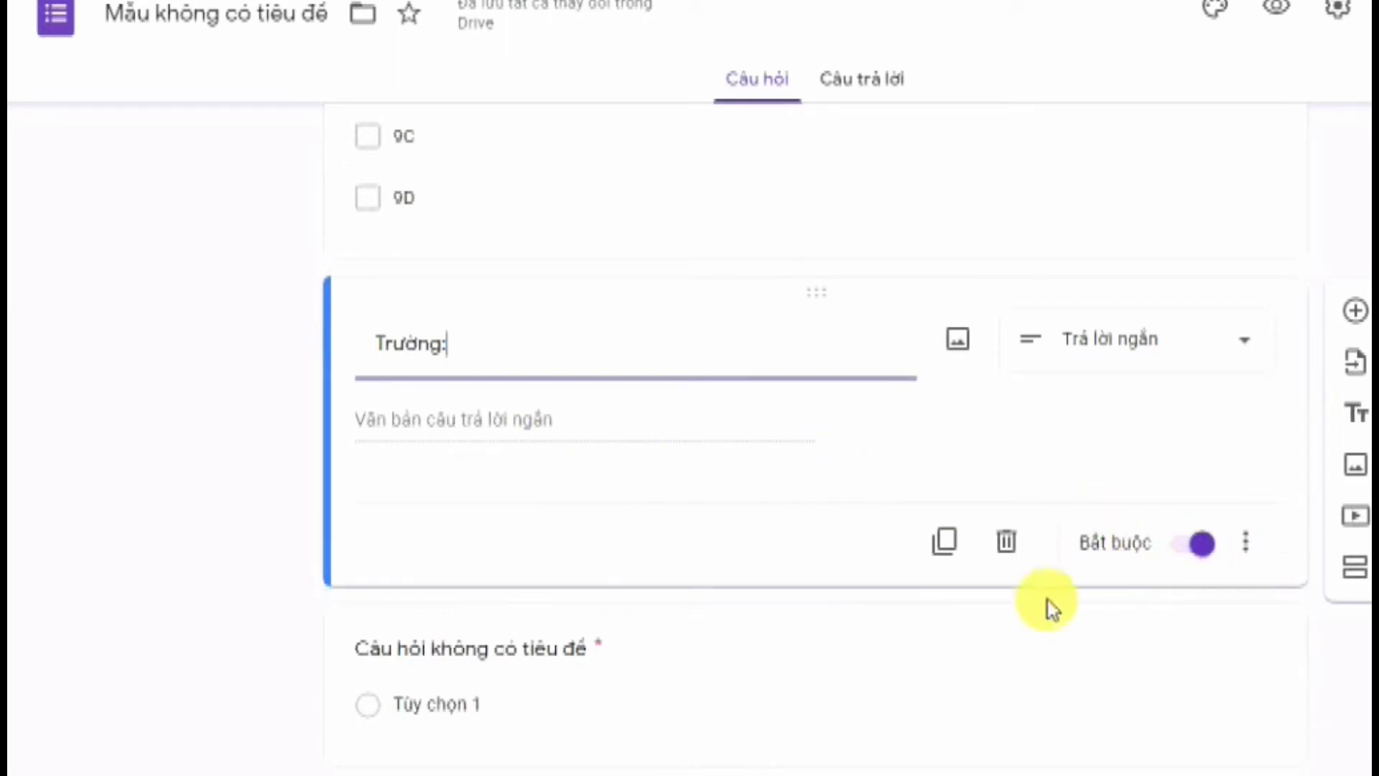
scroll(429, 483, up, 3)
scroll(429, 482, up, 6)
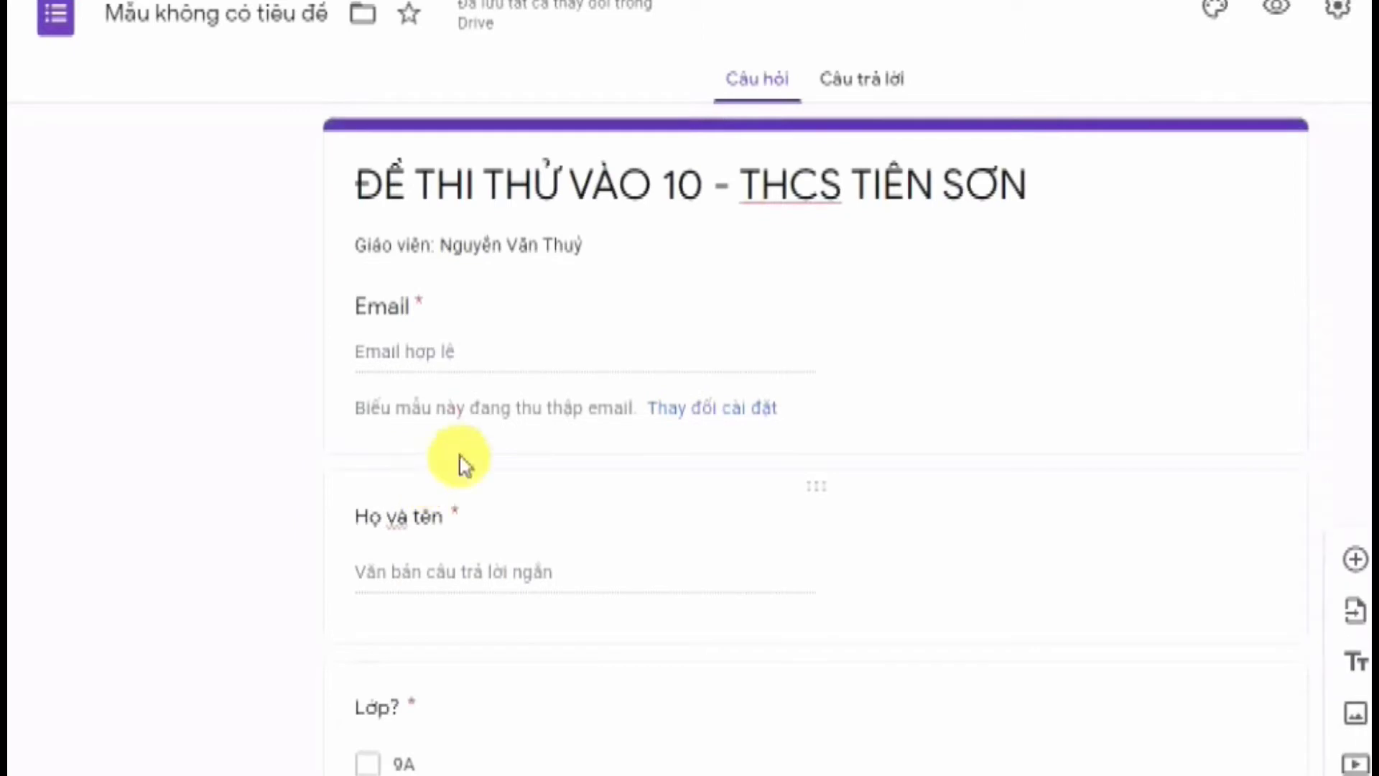
scroll(545, 393, down, 6)
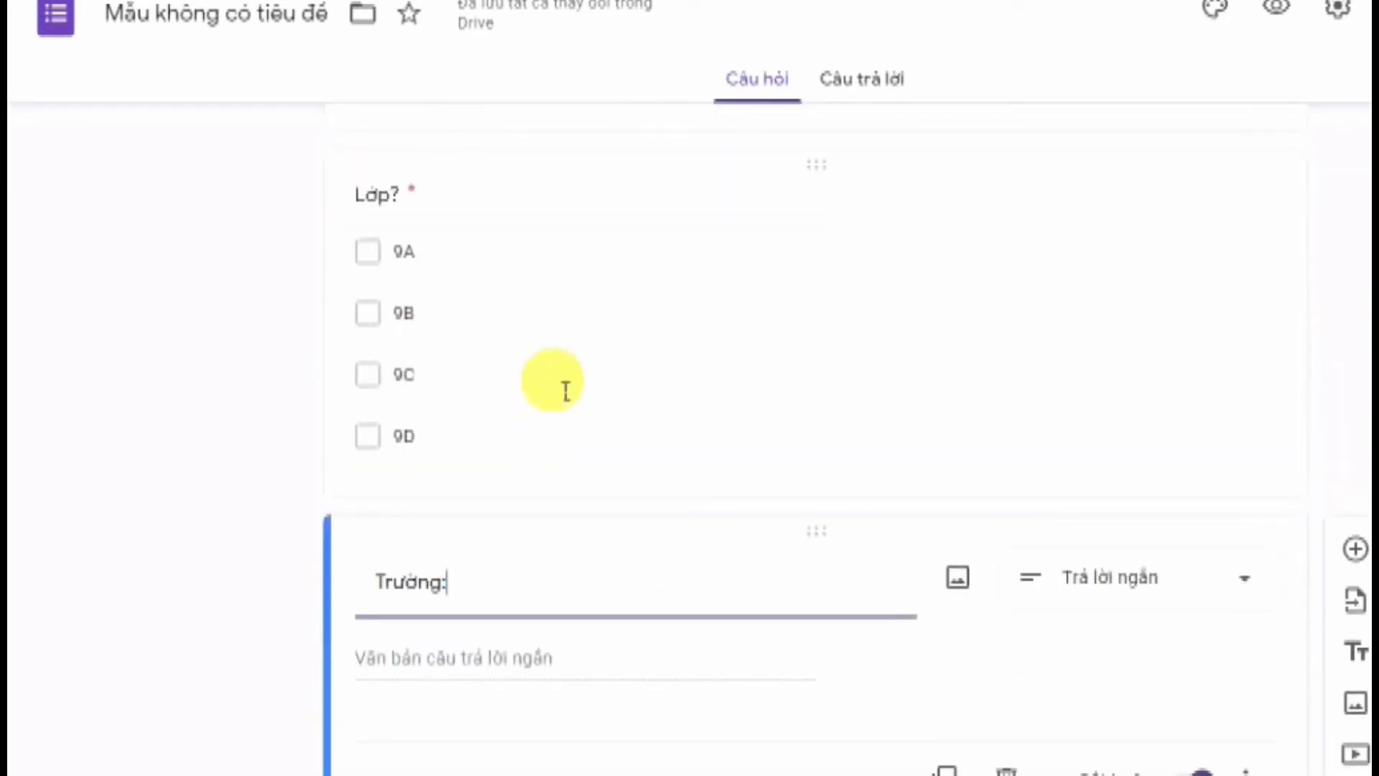
scroll(567, 391, down, 3)
scroll(567, 390, up, 10)
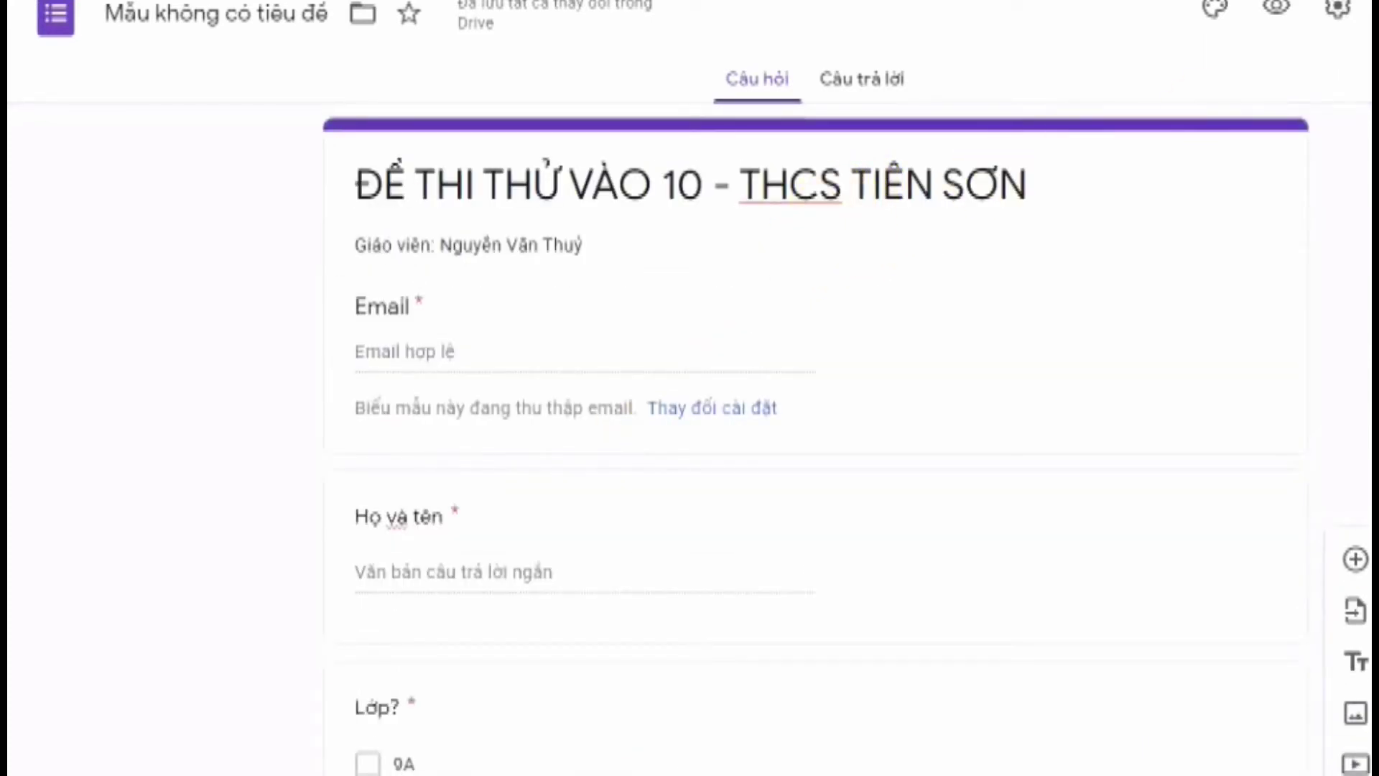
Uncheck 'Thu thập email' in the form settings and switch to the Bản trình bày tab
click(1339, 21)
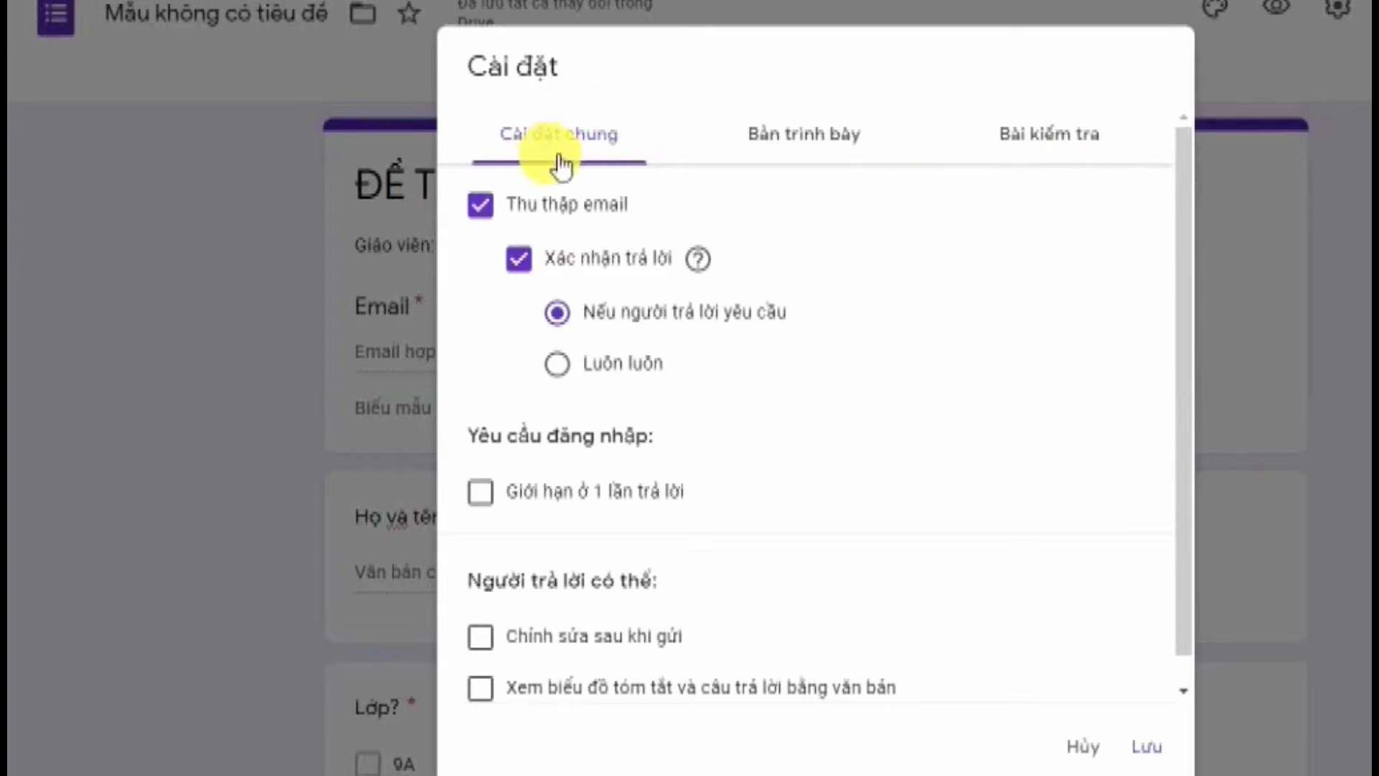
click(1045, 738)
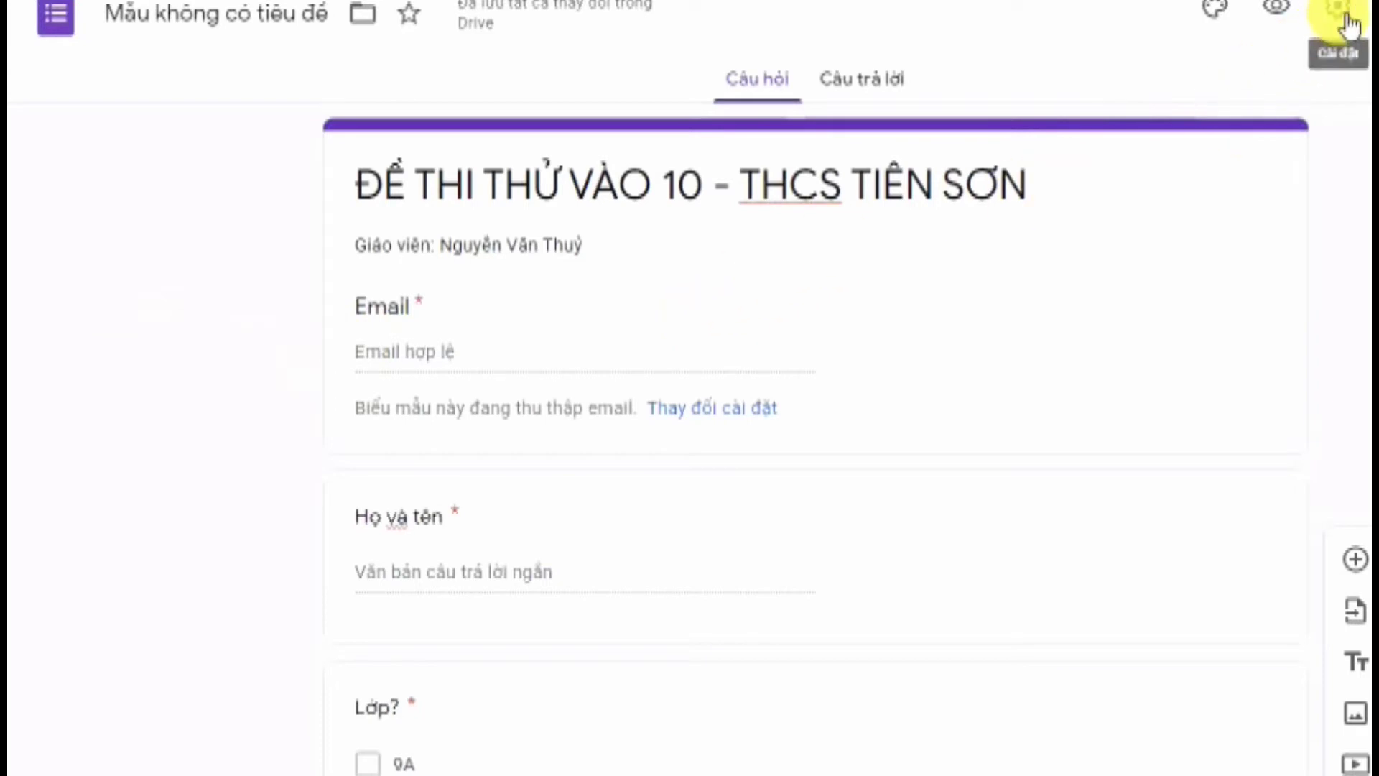
click(1349, 26)
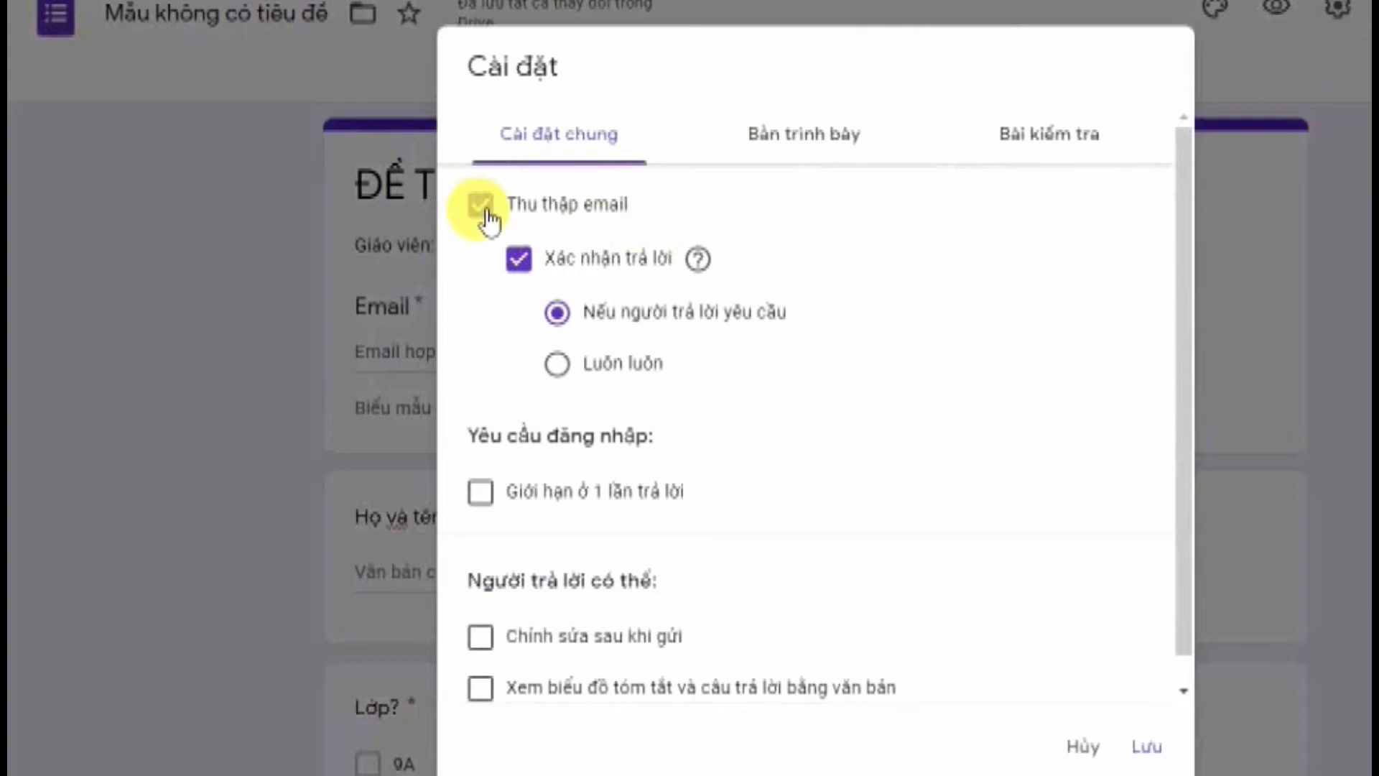
click(486, 211)
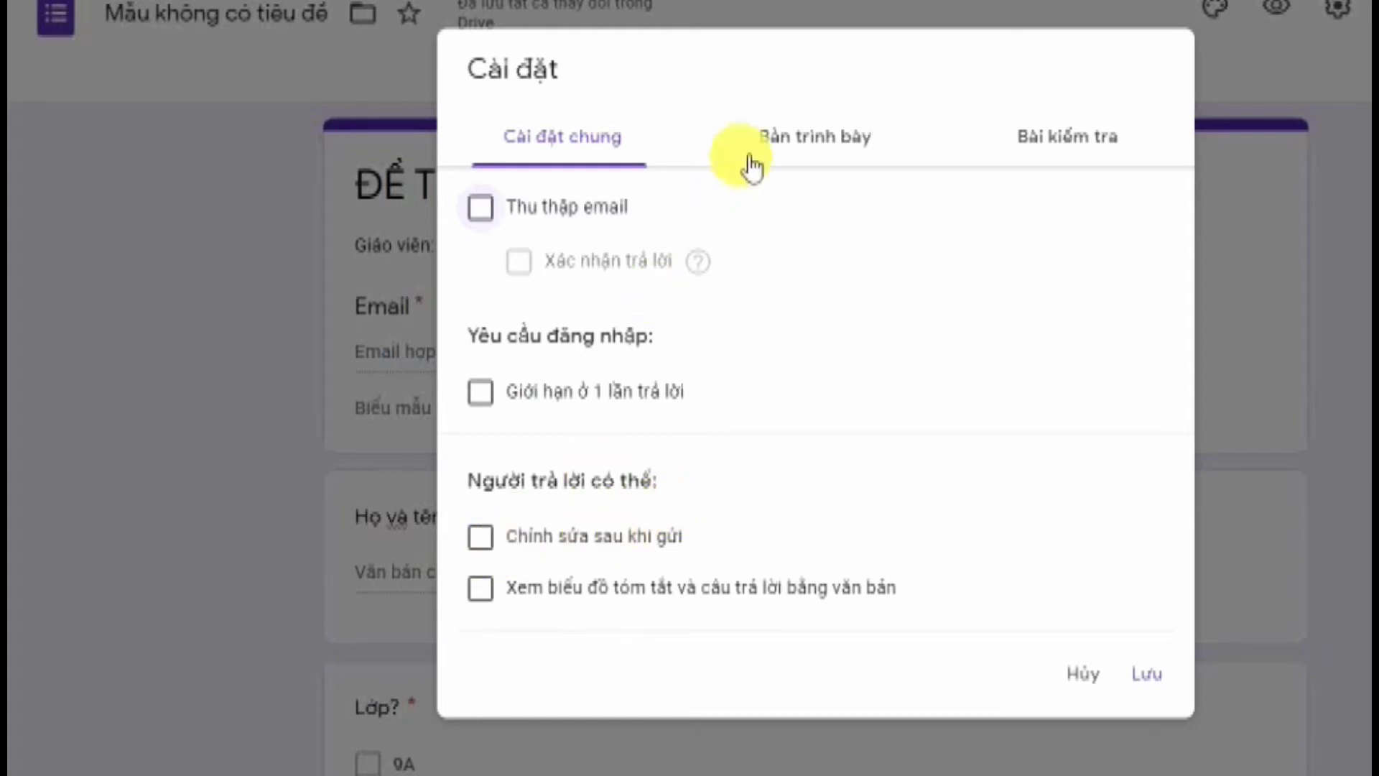
click(788, 152)
click(788, 152)
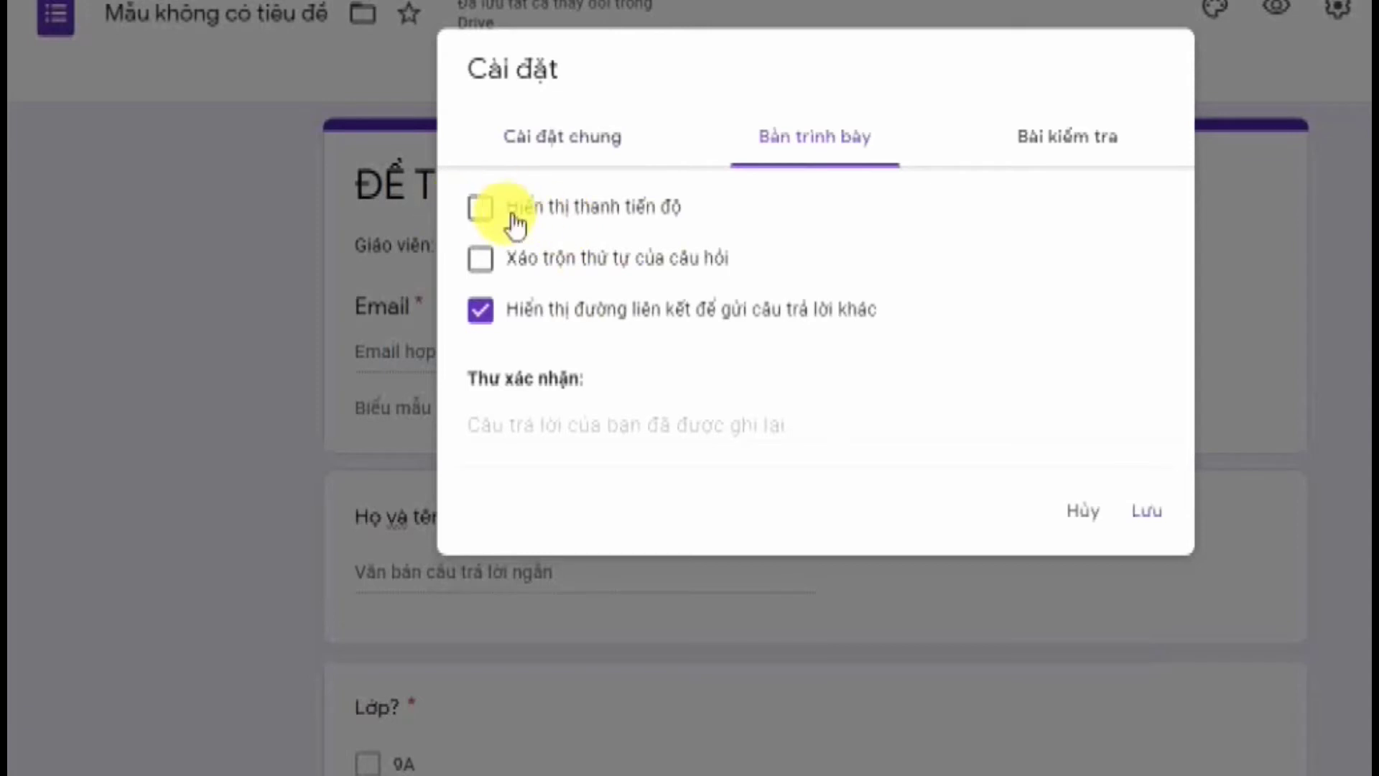
Enable 'Hiển thị thanh tiến độ', then move to the Bài kiểm tra settings
click(490, 218)
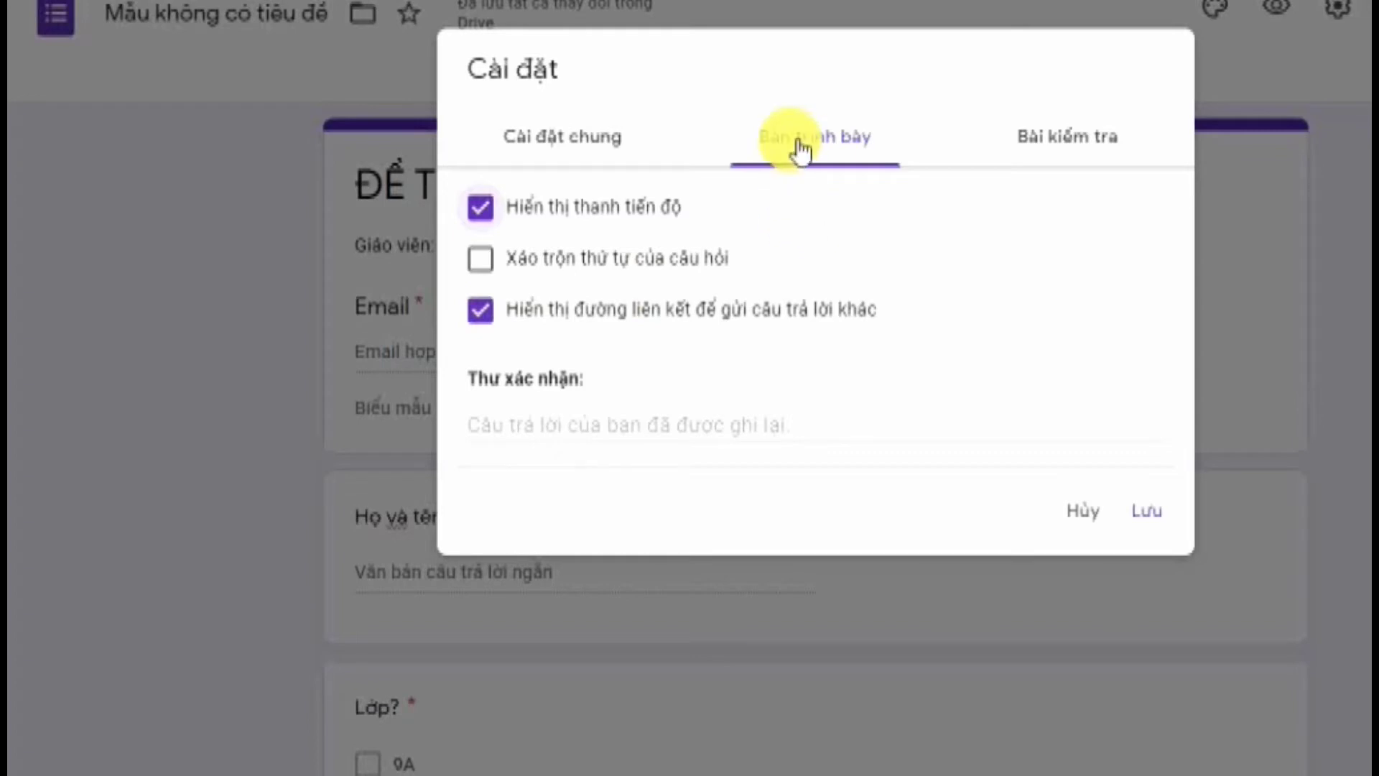
click(1041, 142)
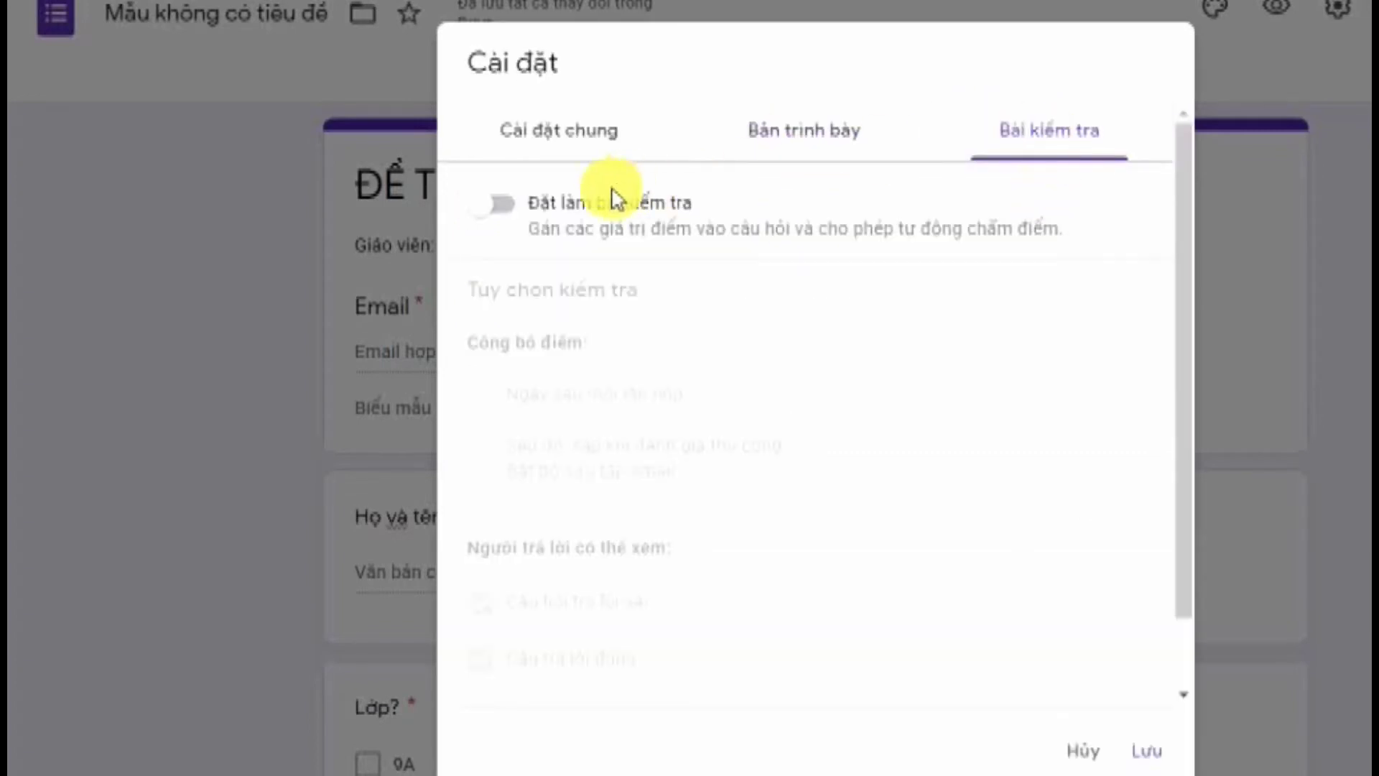
Turn on 'Đặt làm bài kiểm tra' with 'Ngay sau mỗi lần nộp', keep all three visibility options, and save
click(514, 217)
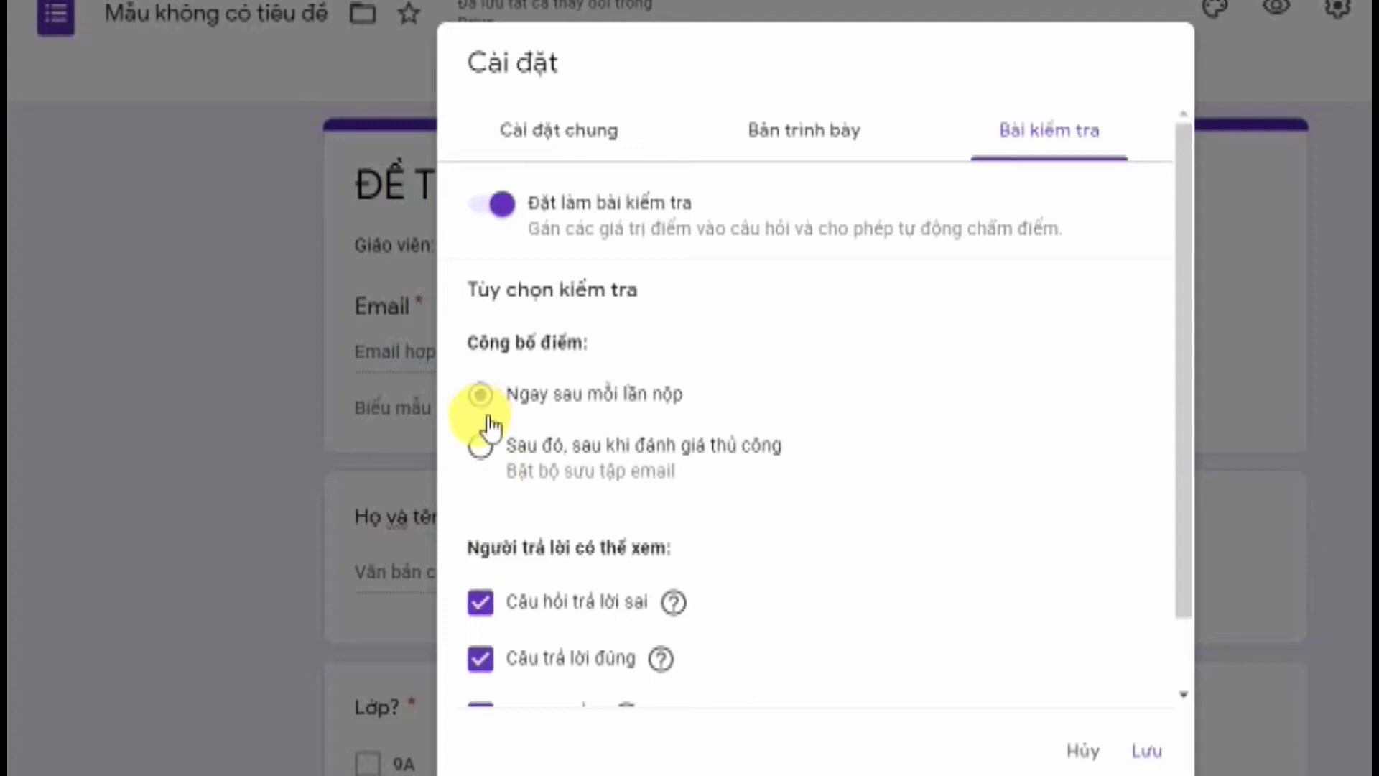
scroll(503, 431, down, 2)
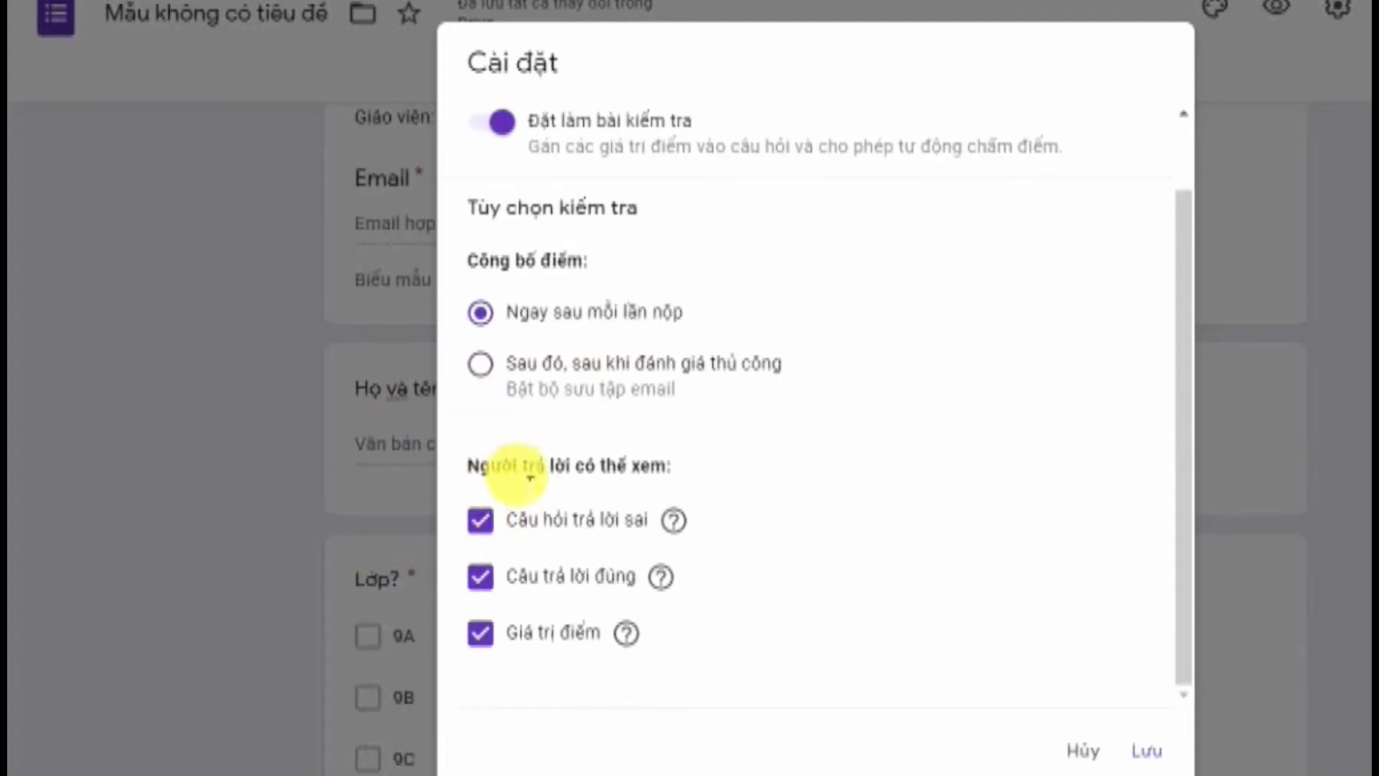
click(494, 531)
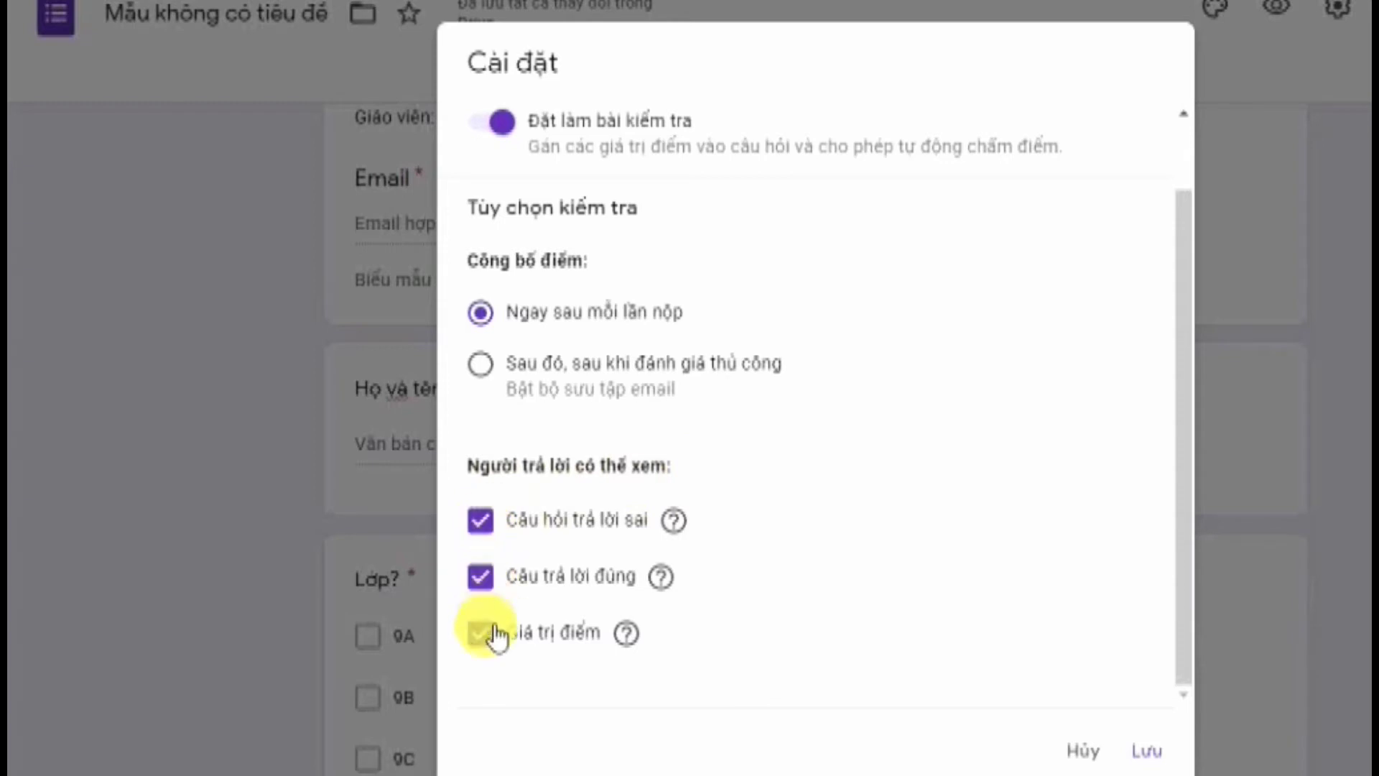
click(479, 522)
click(1147, 751)
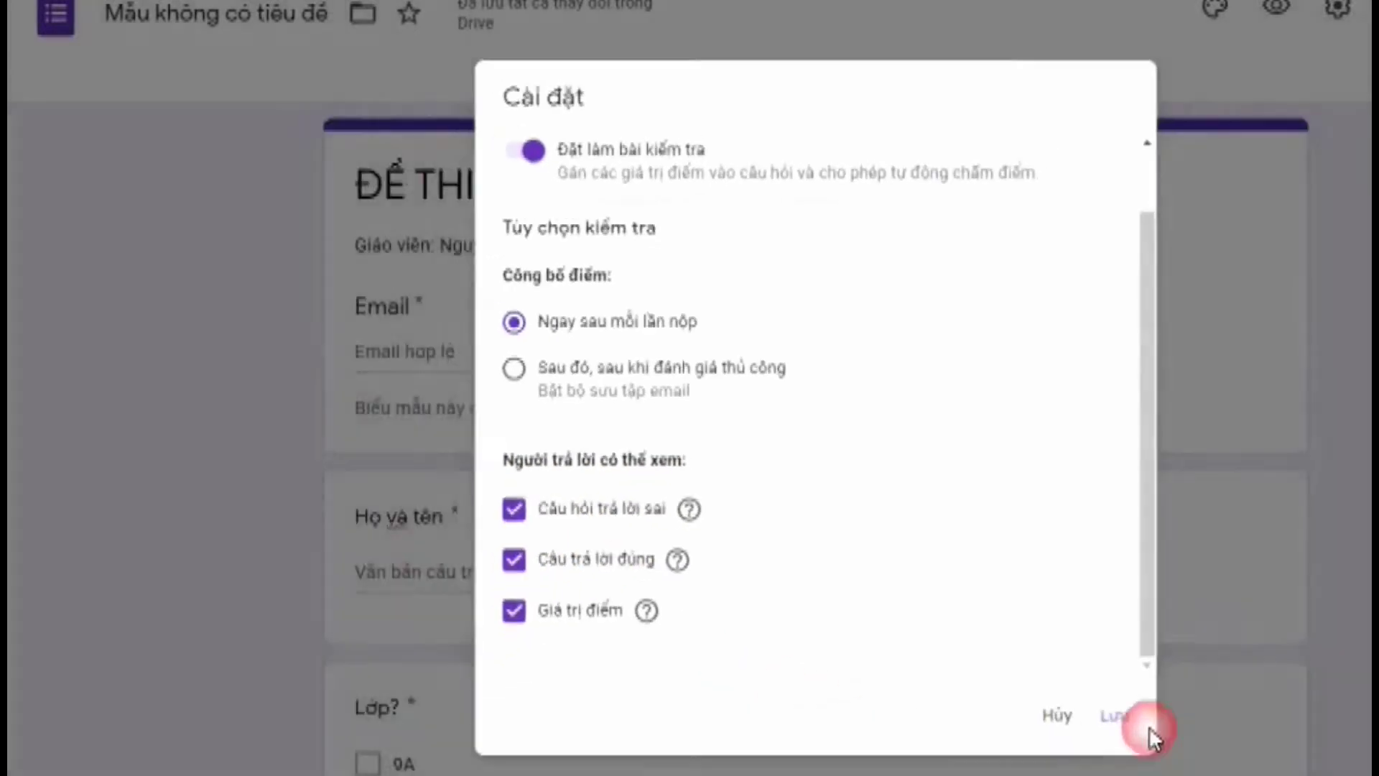
scroll(895, 474, down, 8)
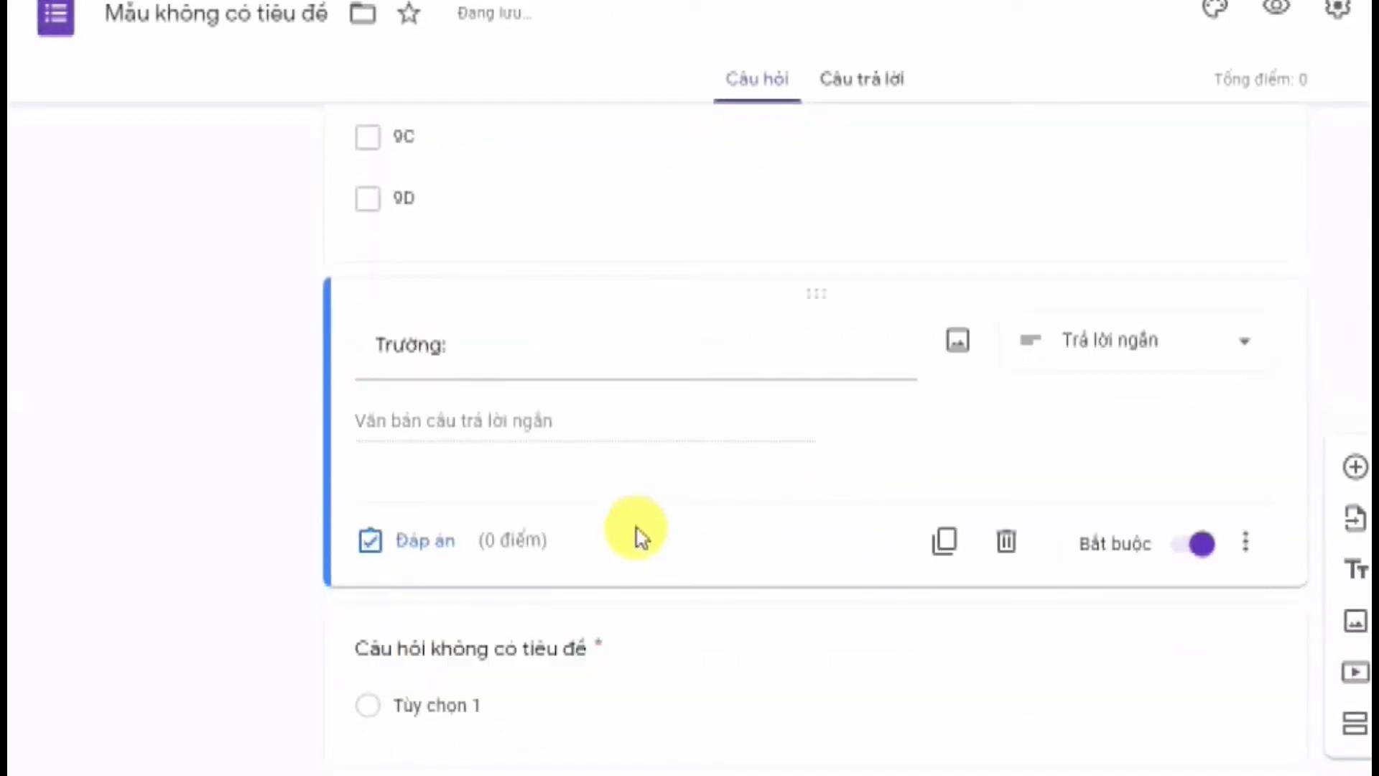
scroll(539, 420, up, 8)
scroll(482, 334, down, 8)
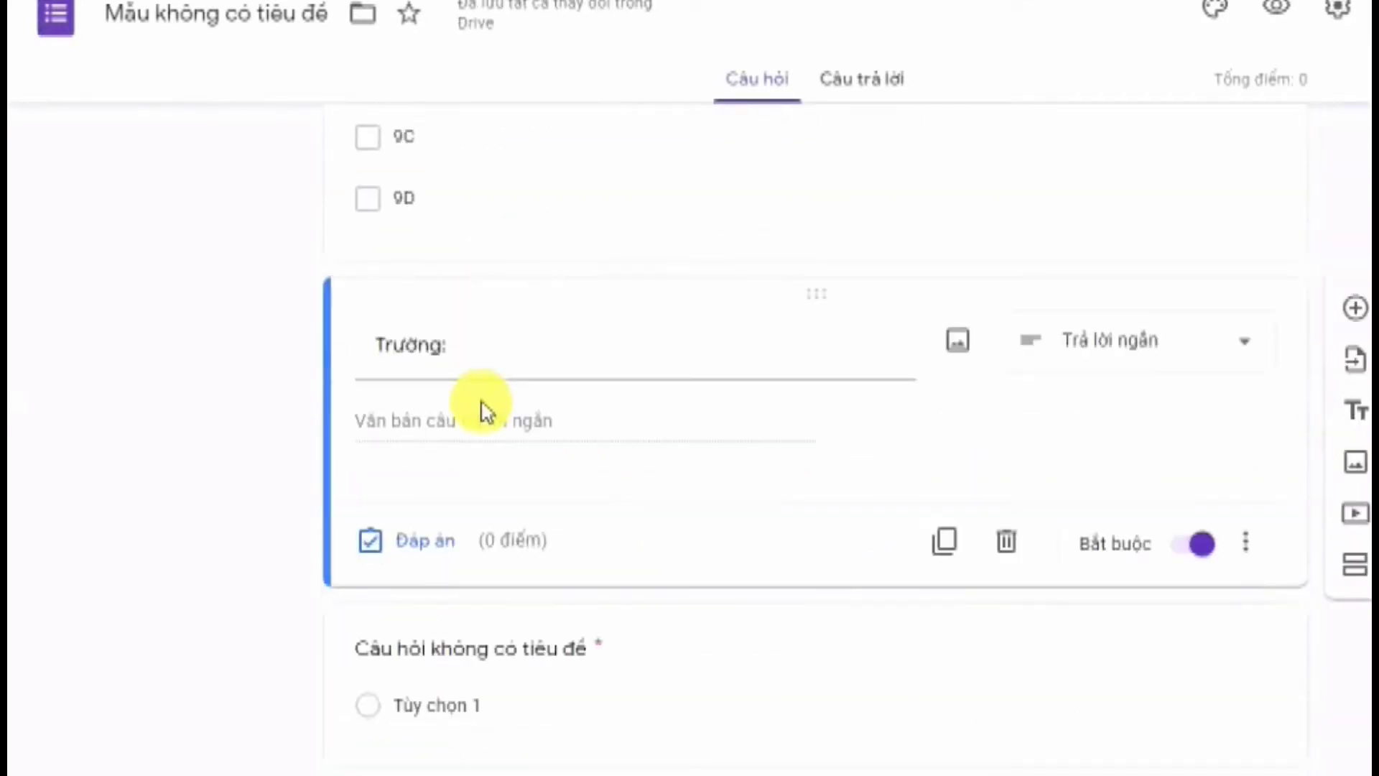
scroll(717, 360, up, 8)
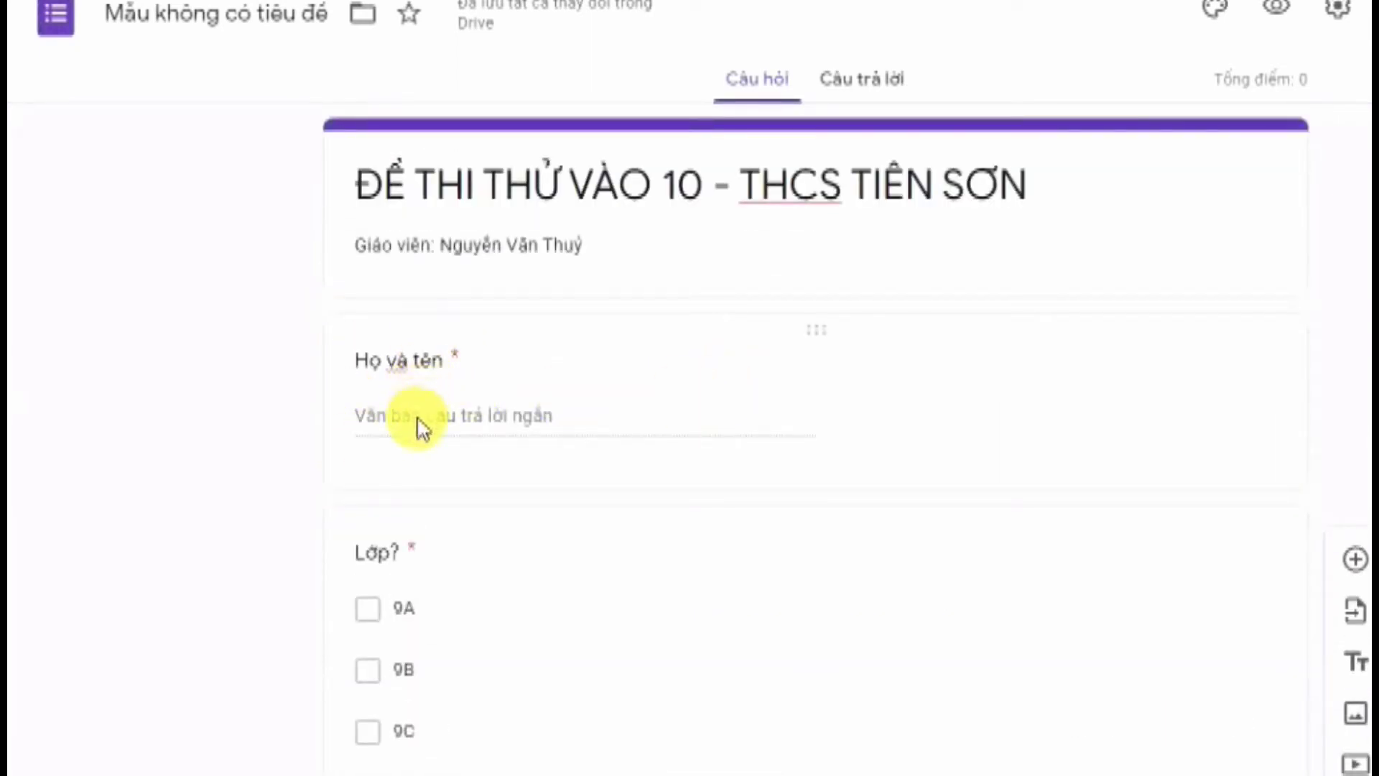
scroll(373, 460, down, 7)
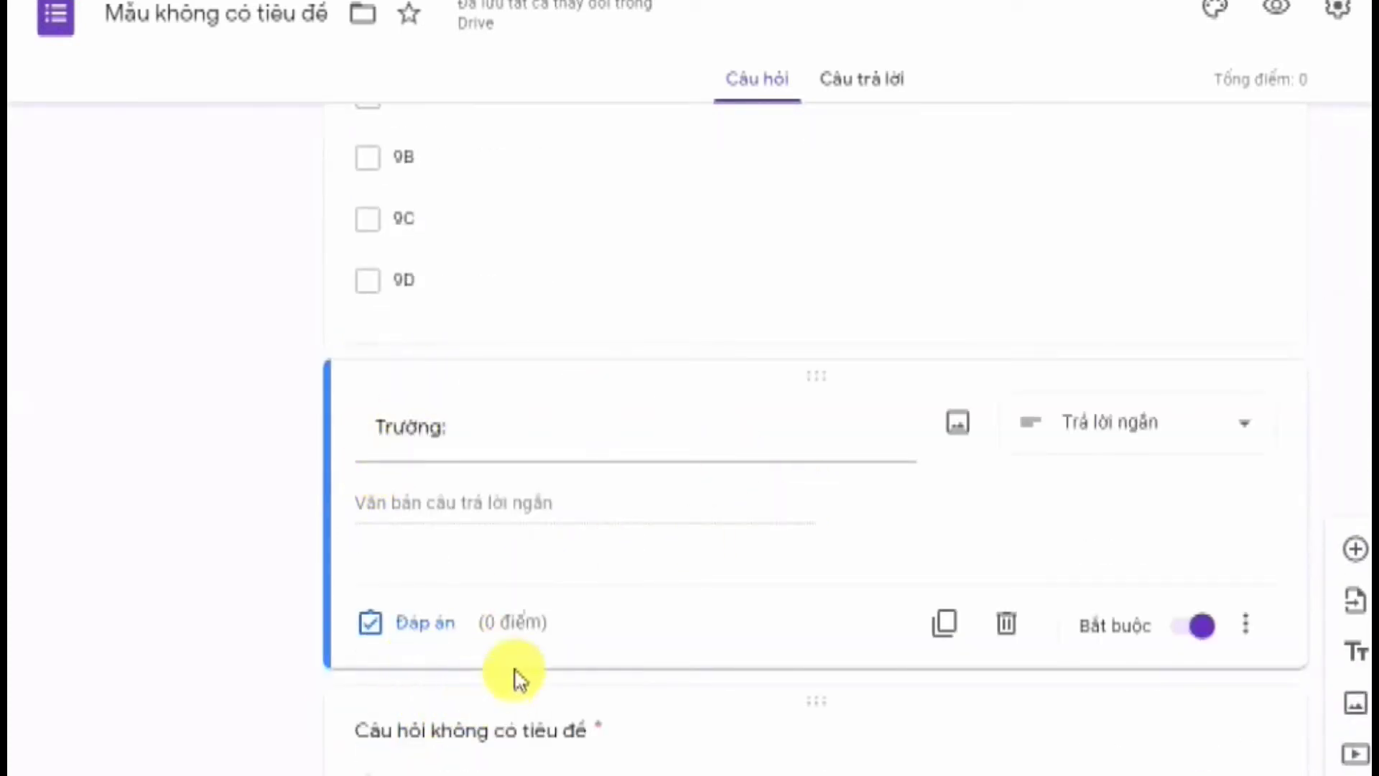
click(763, 619)
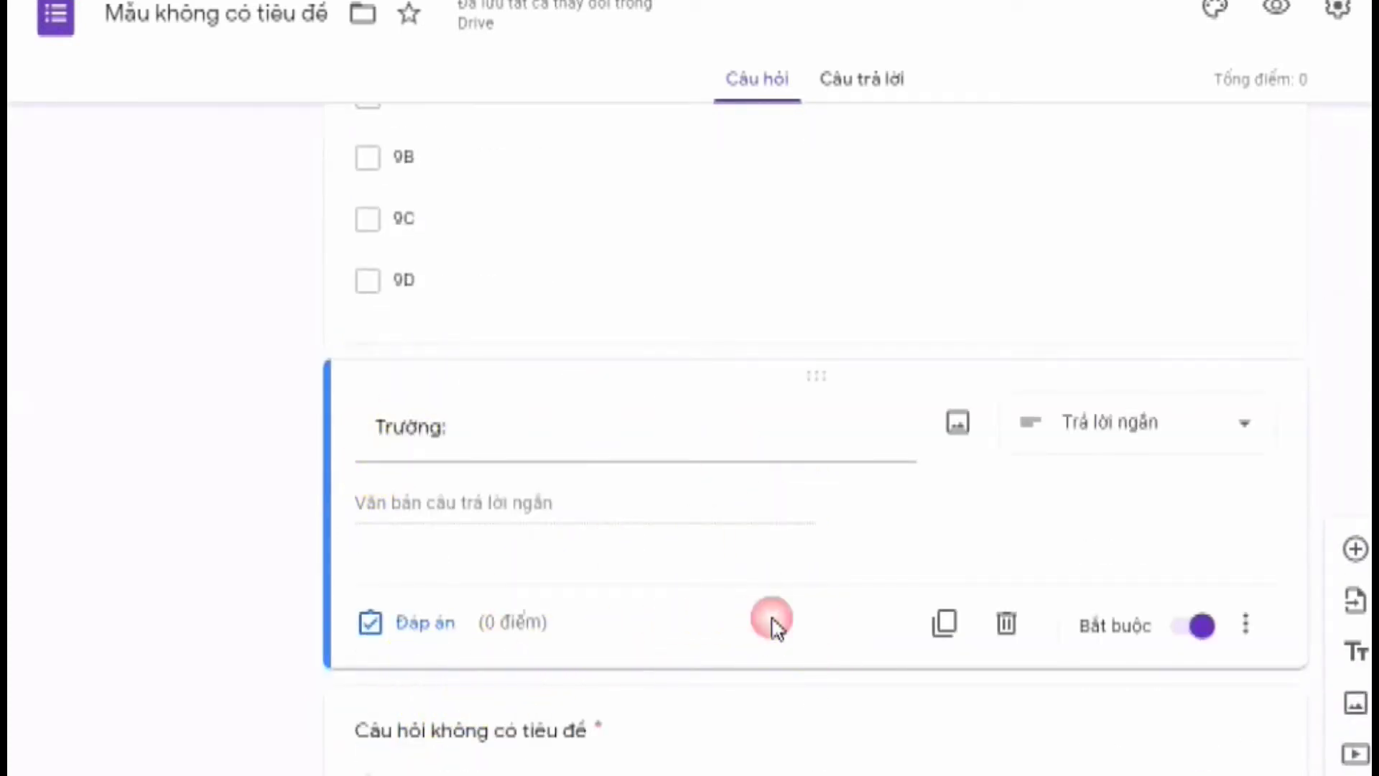
click(878, 569)
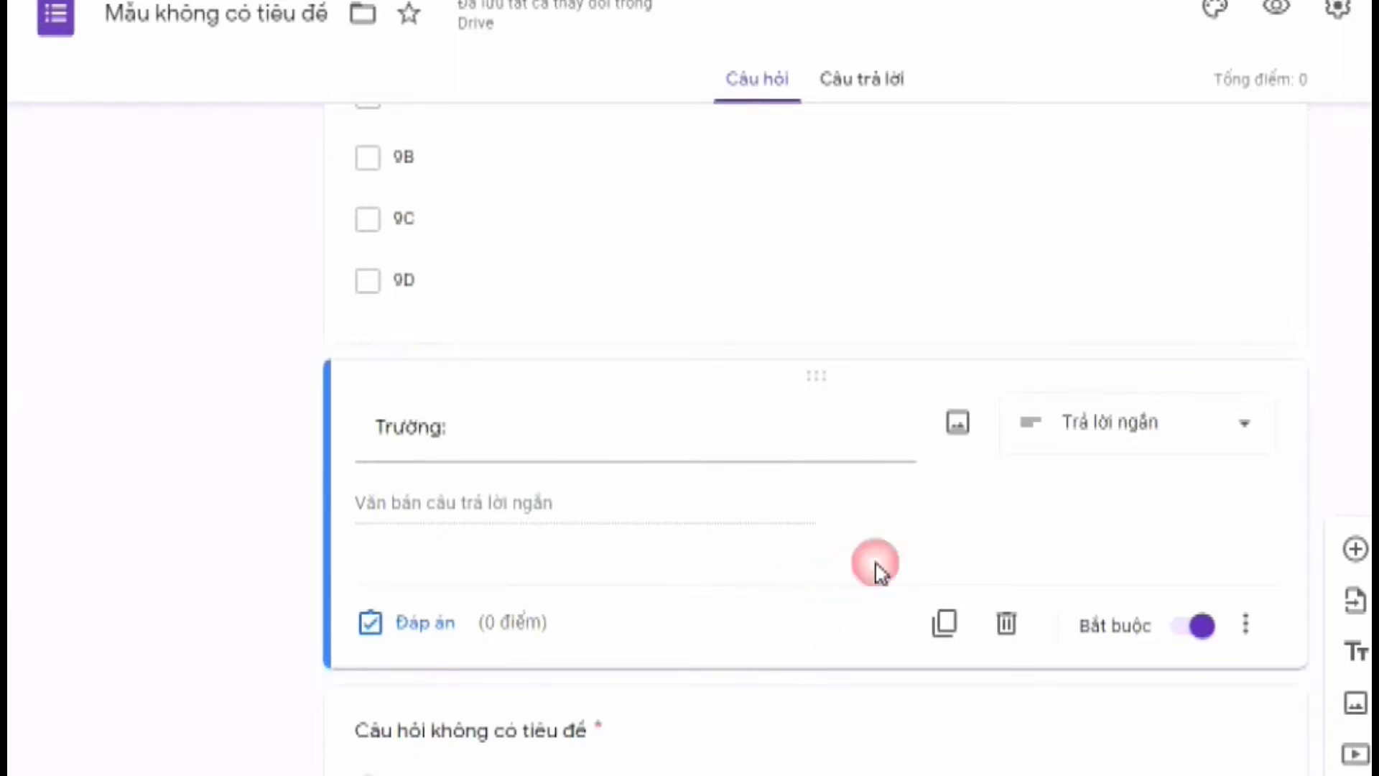
Insert Section 2 directly after the 'Trường:' question
double_click(817, 460)
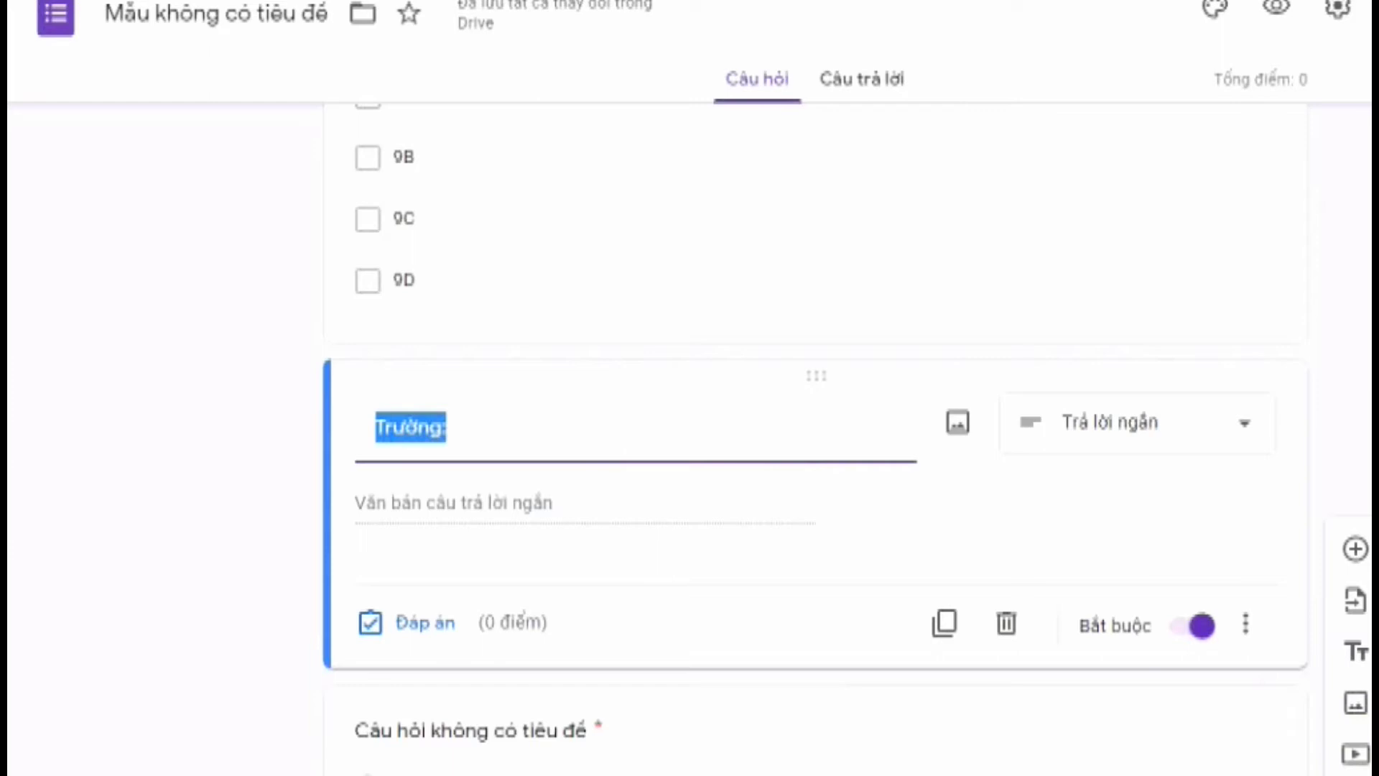
click(1355, 772)
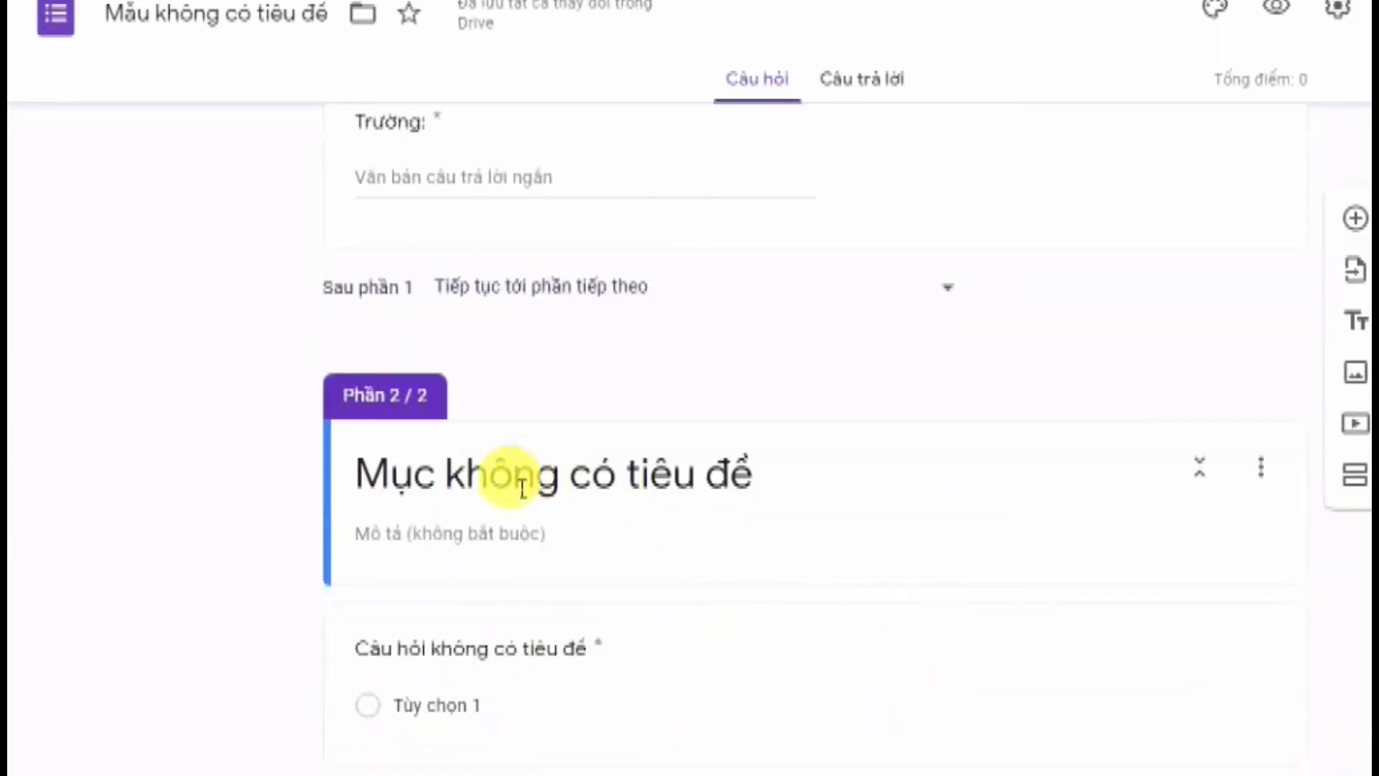
Replace the Section 2 default title with 'I. TRẮC NGHIỆM'
click(506, 479)
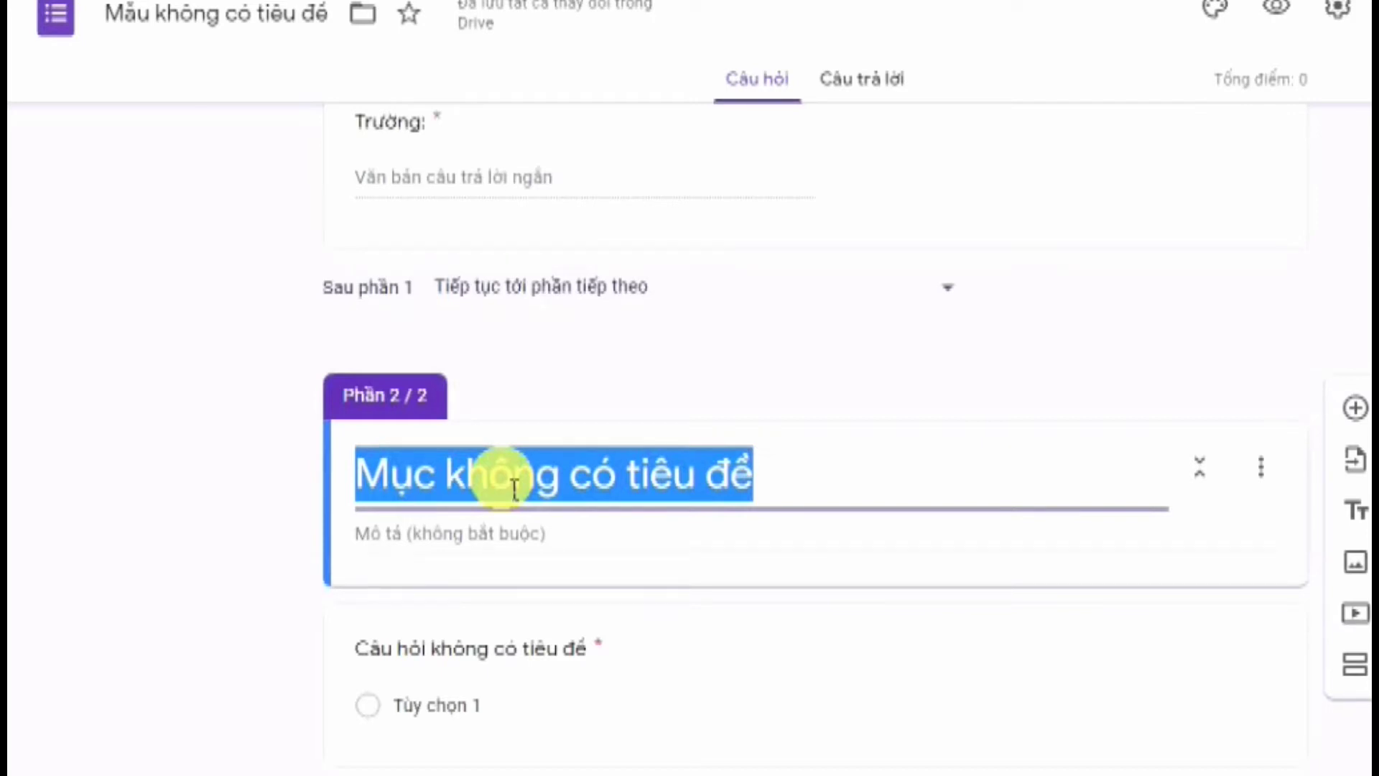
text(P)
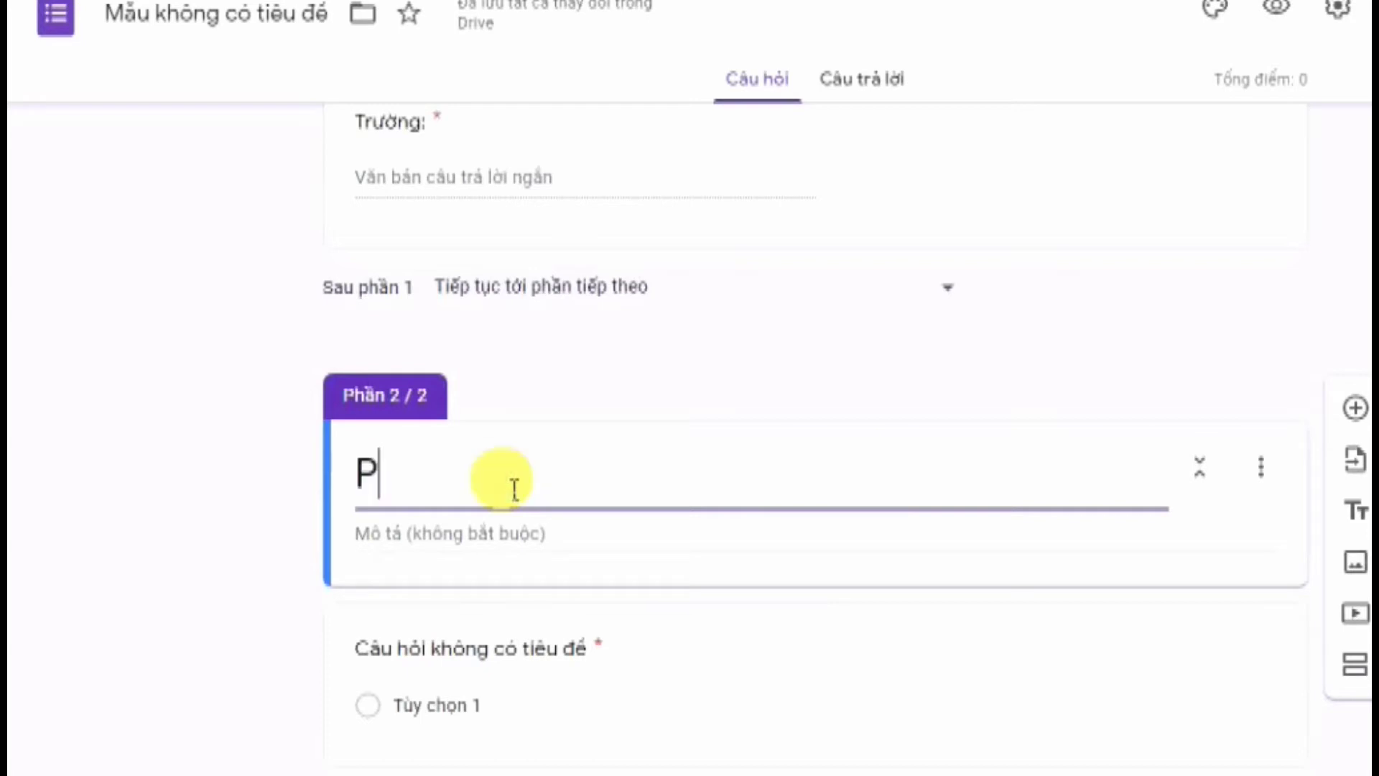
key(BackSpace)
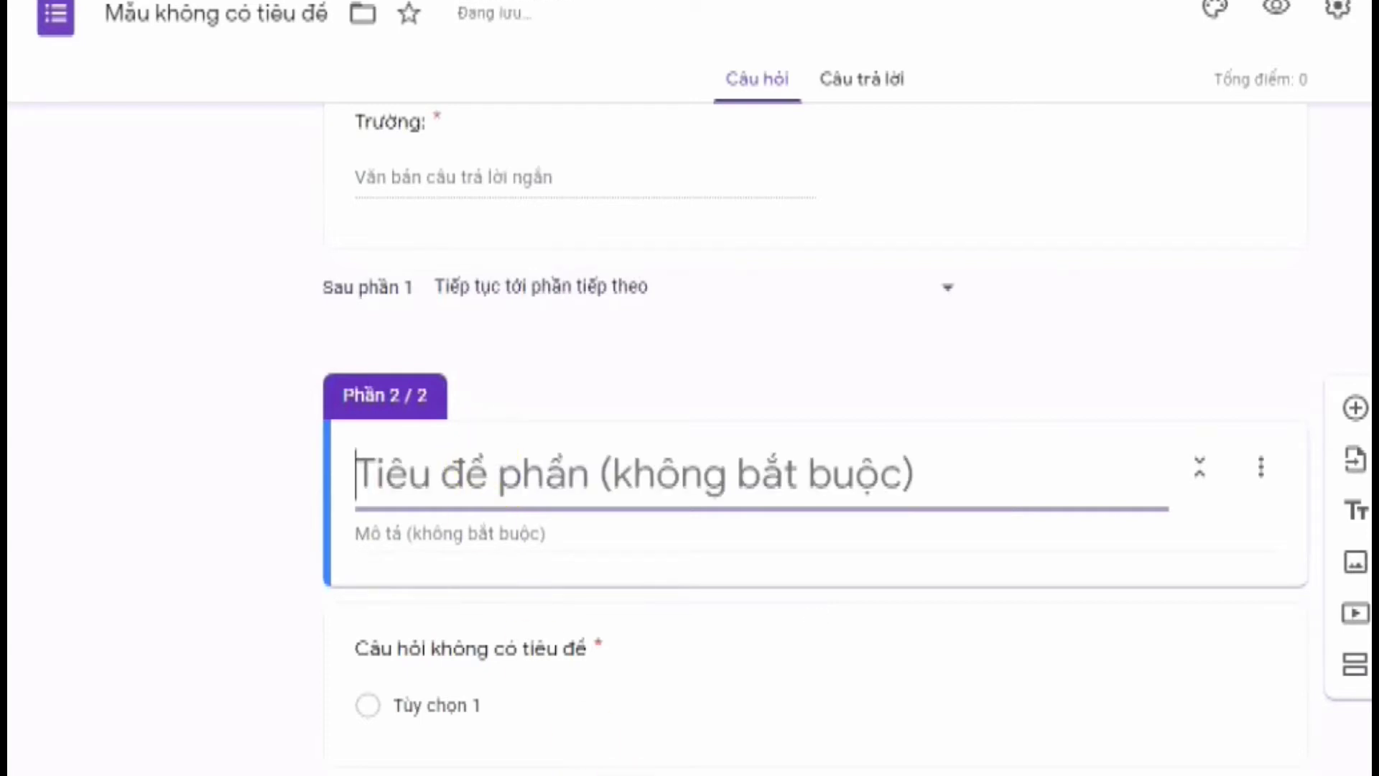
click(792, 774)
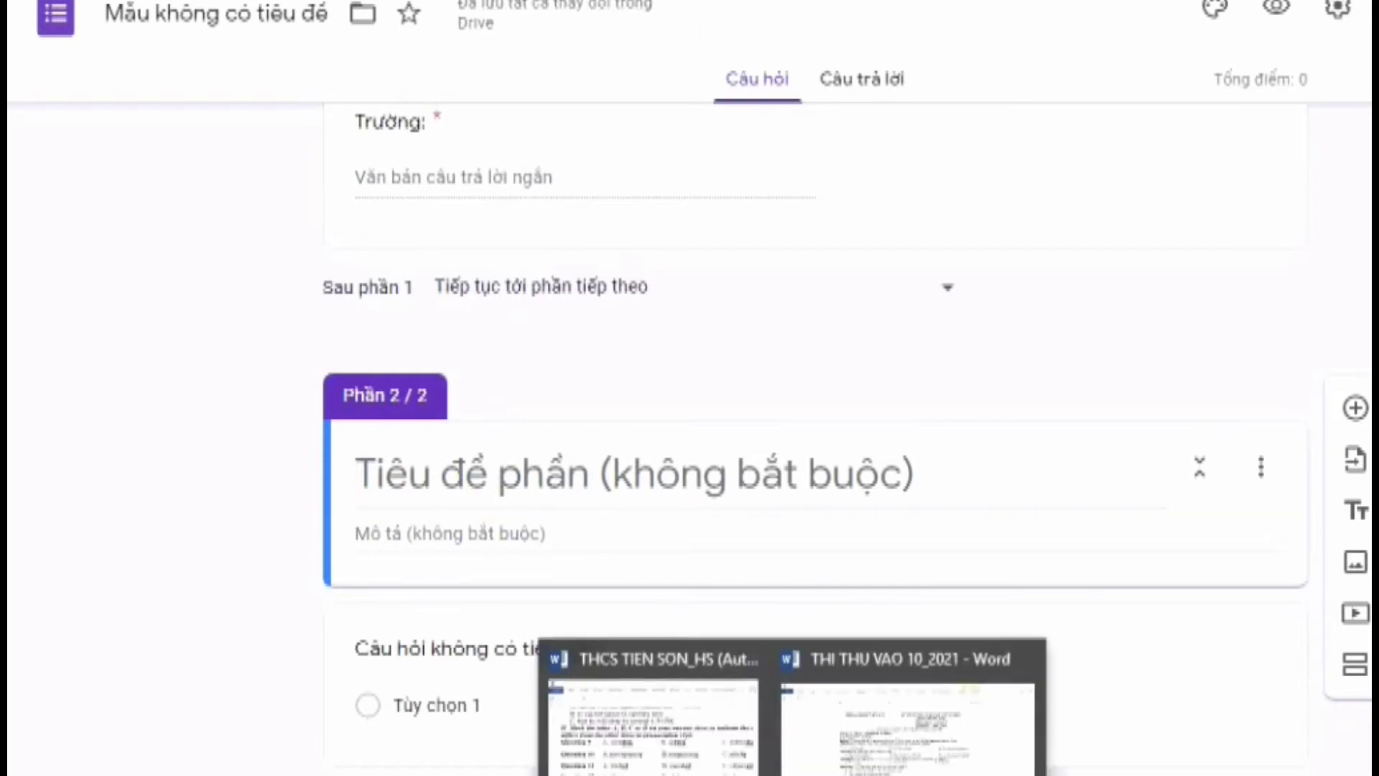
click(904, 762)
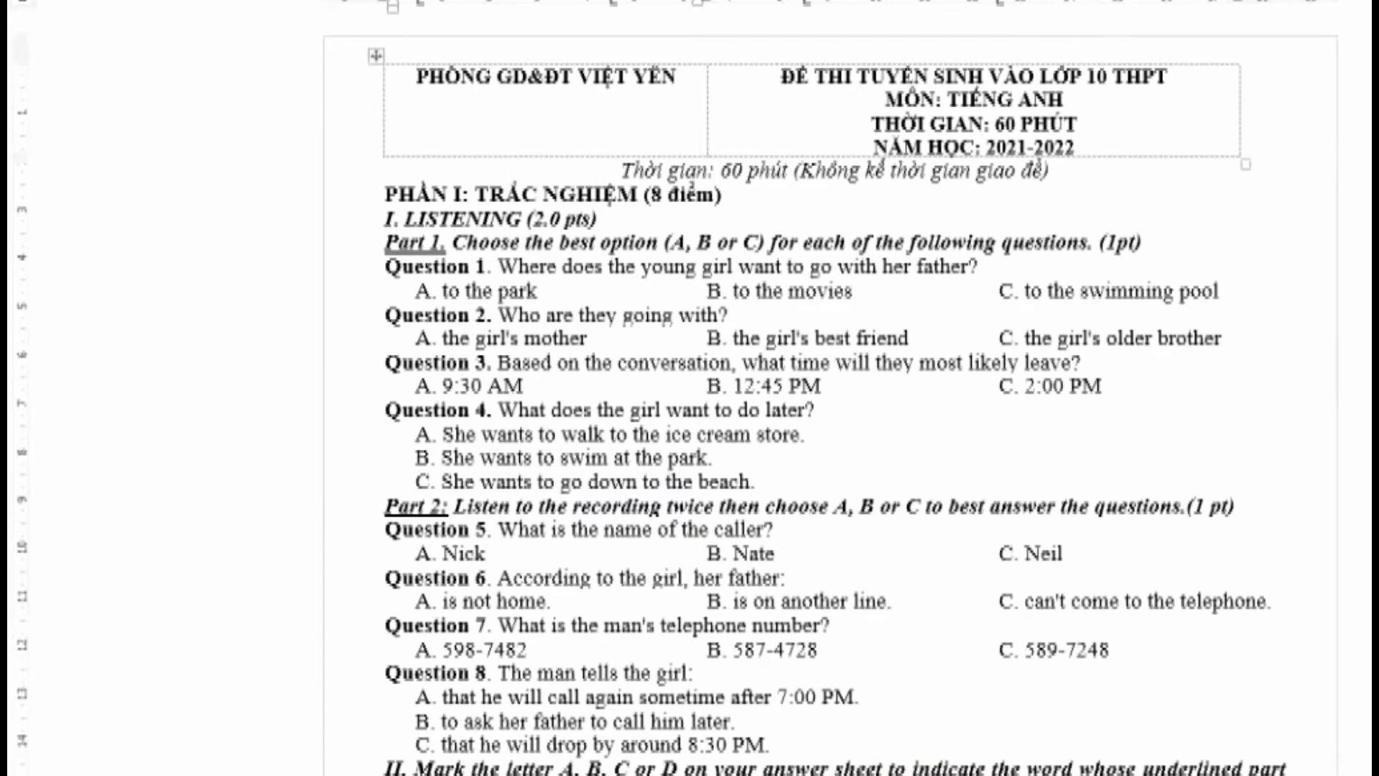
key(alt+Tab)
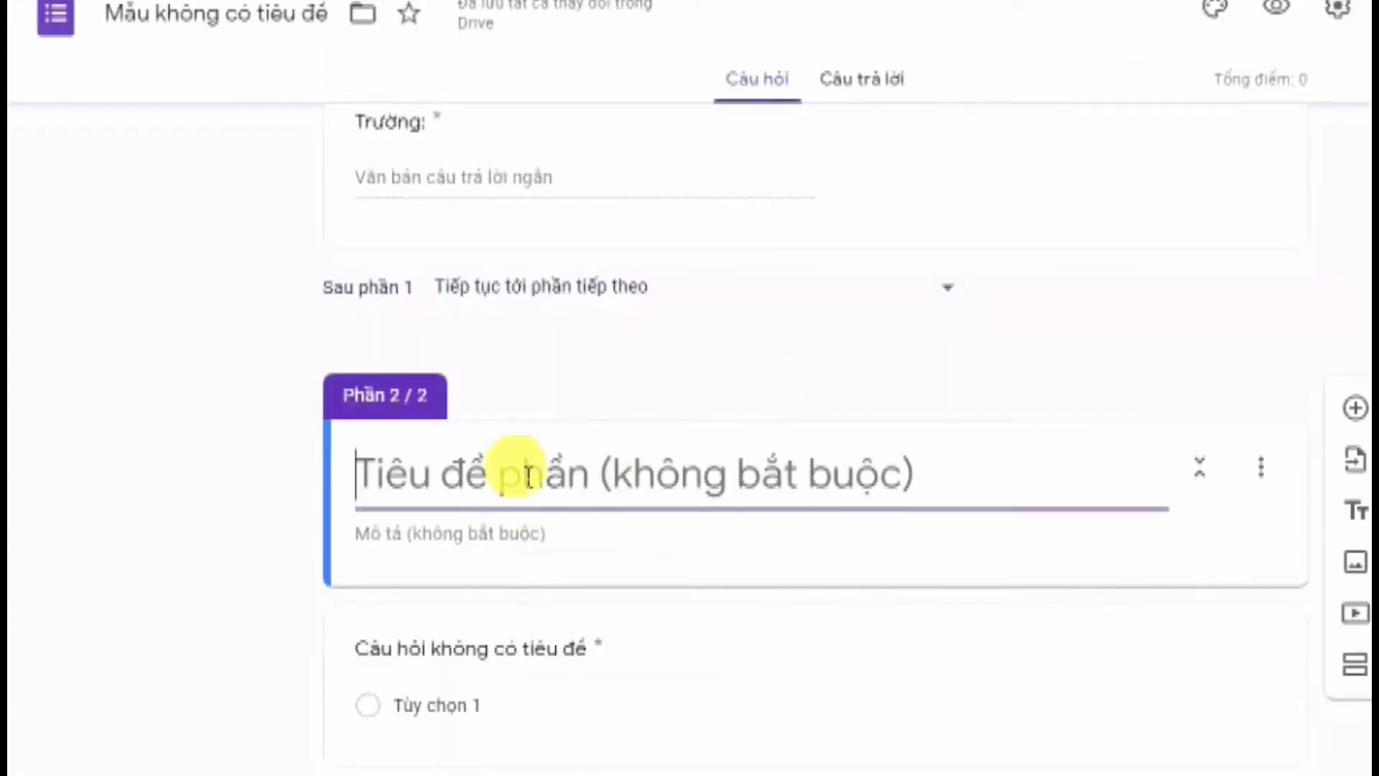
key(ctrl+a)
key(BackSpace)
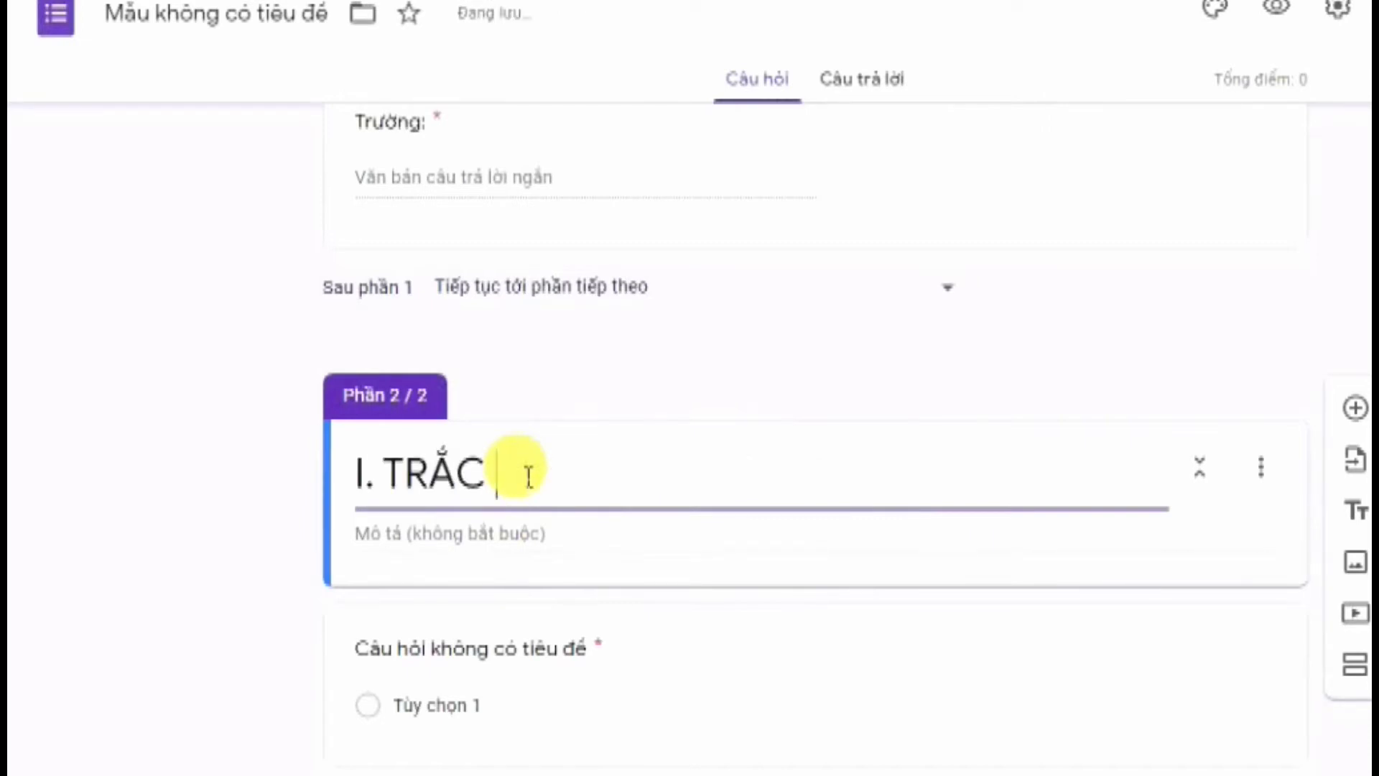
text(I. TRẮC NGHIỆM)
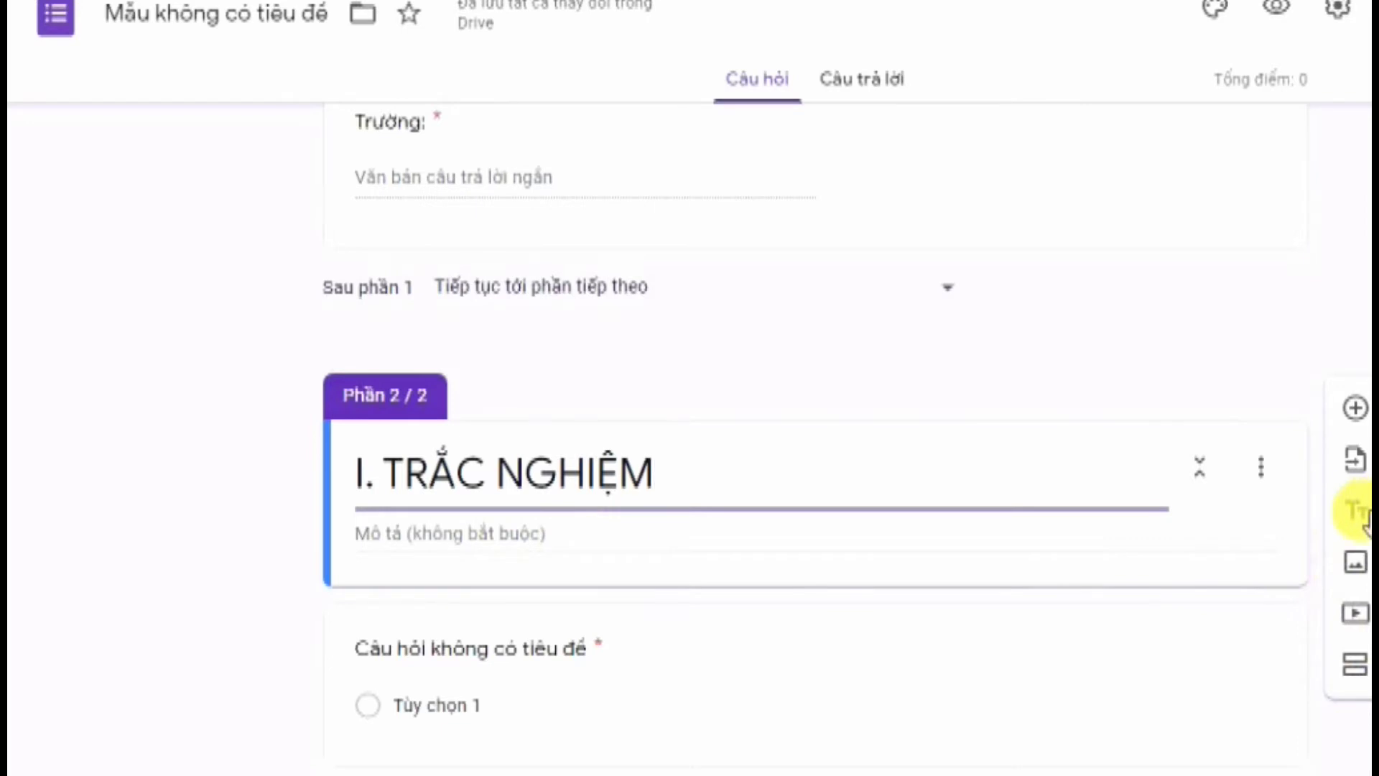
Add a title-and-description block titled 'I. LISTENING (2.0 pts)', copied from the Word exam
click(1360, 513)
scroll(718, 589, down, 3)
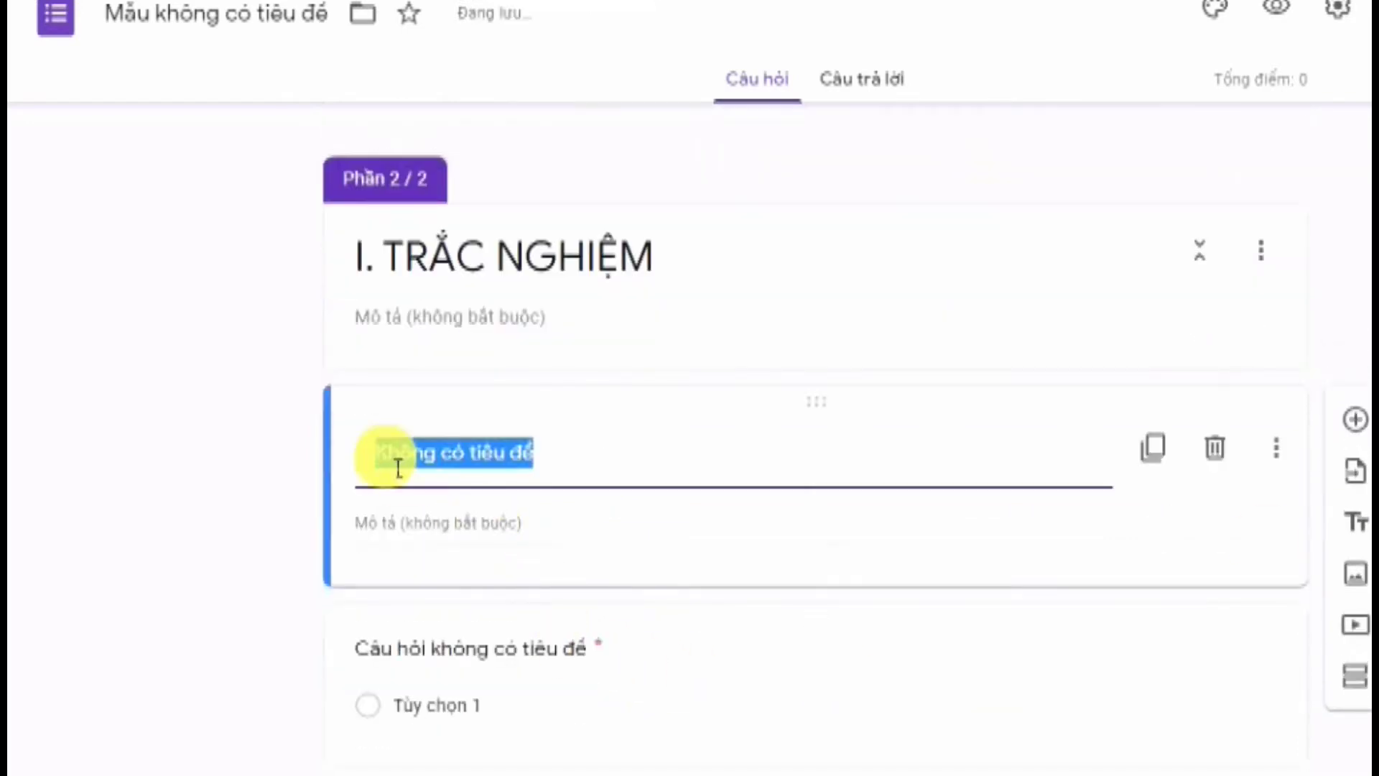
click(793, 775)
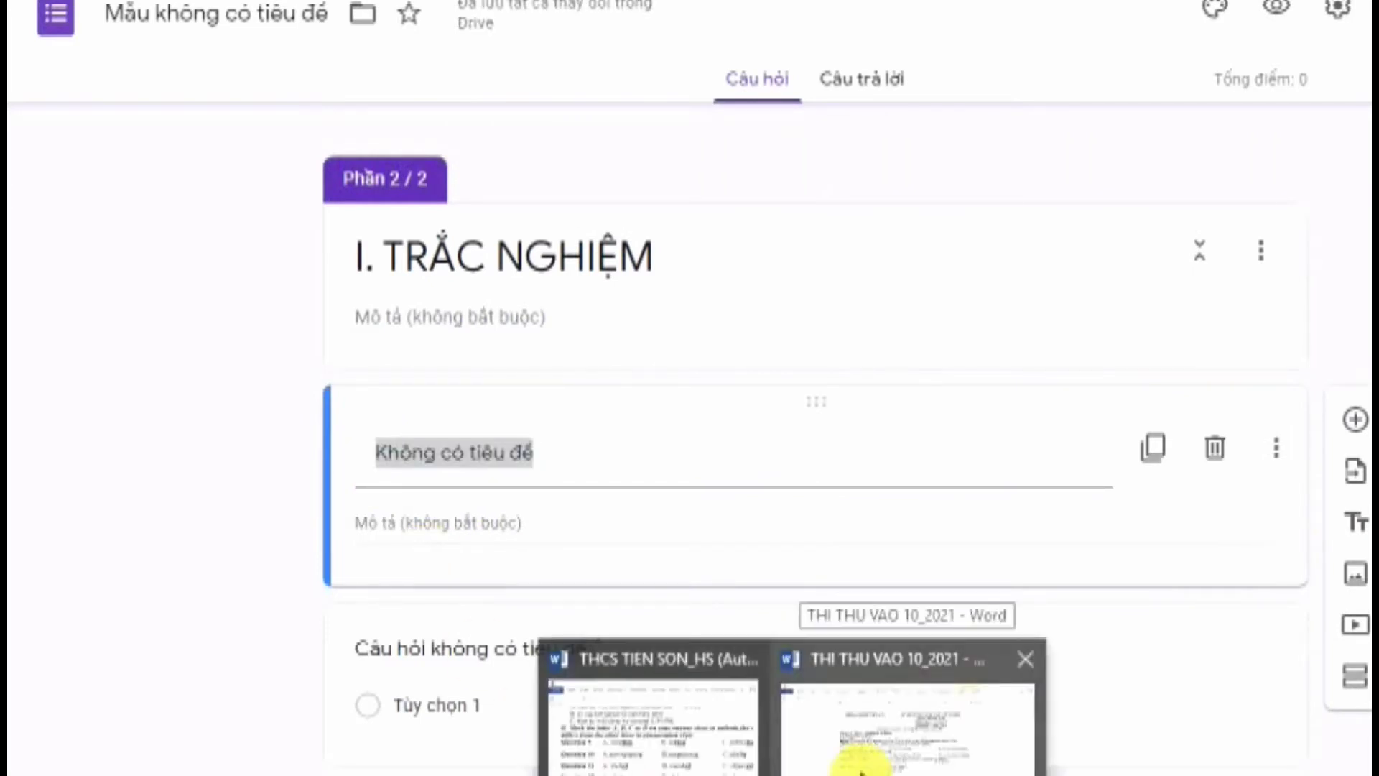
click(866, 760)
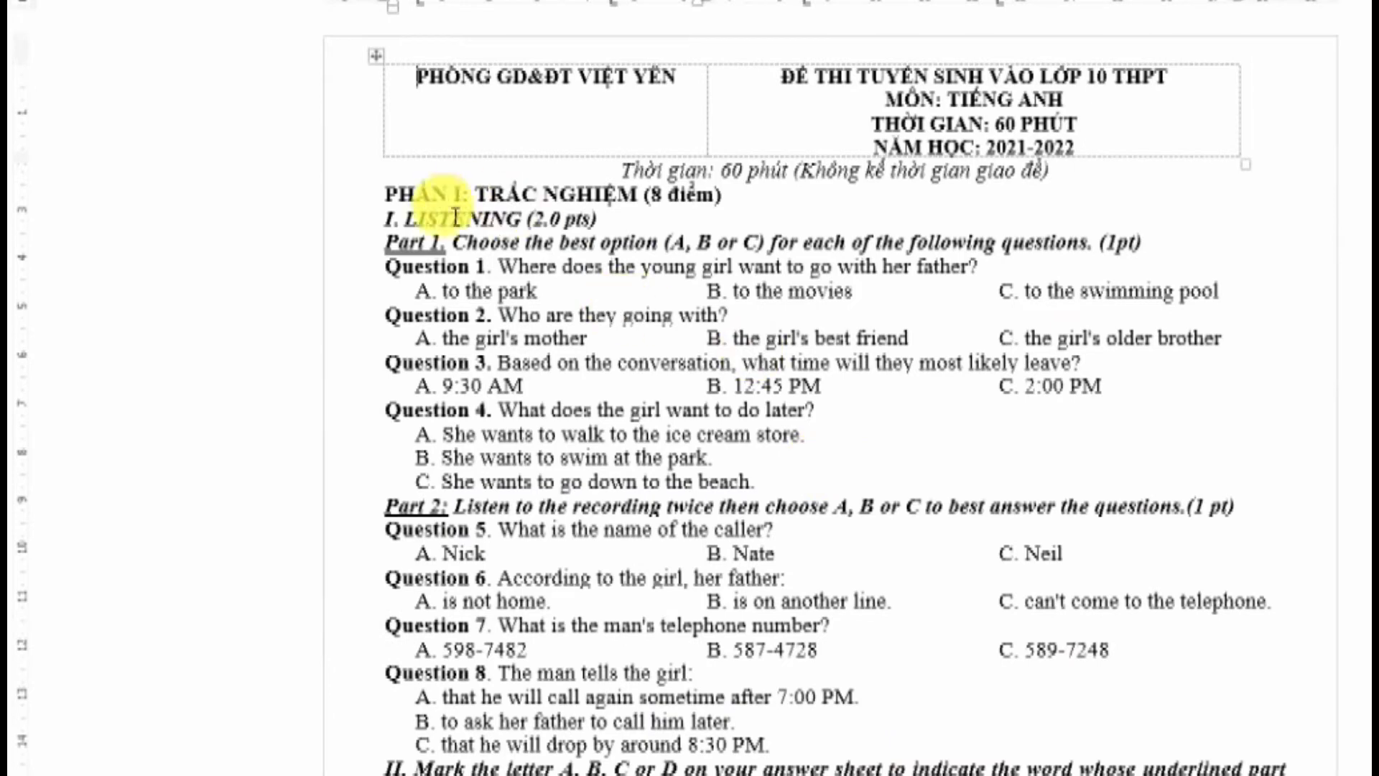
drag(385, 219, 608, 220)
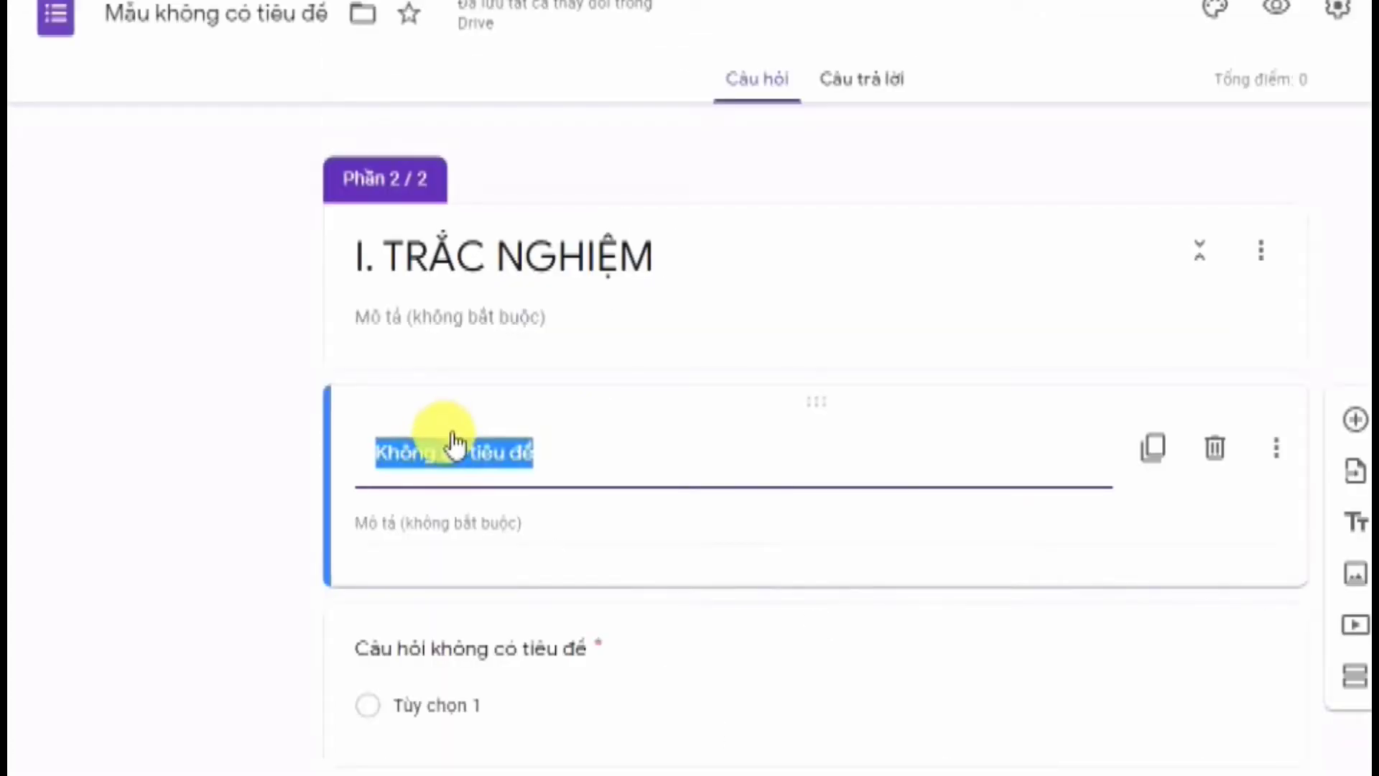
text(I. LISTENING (2.0 pts))
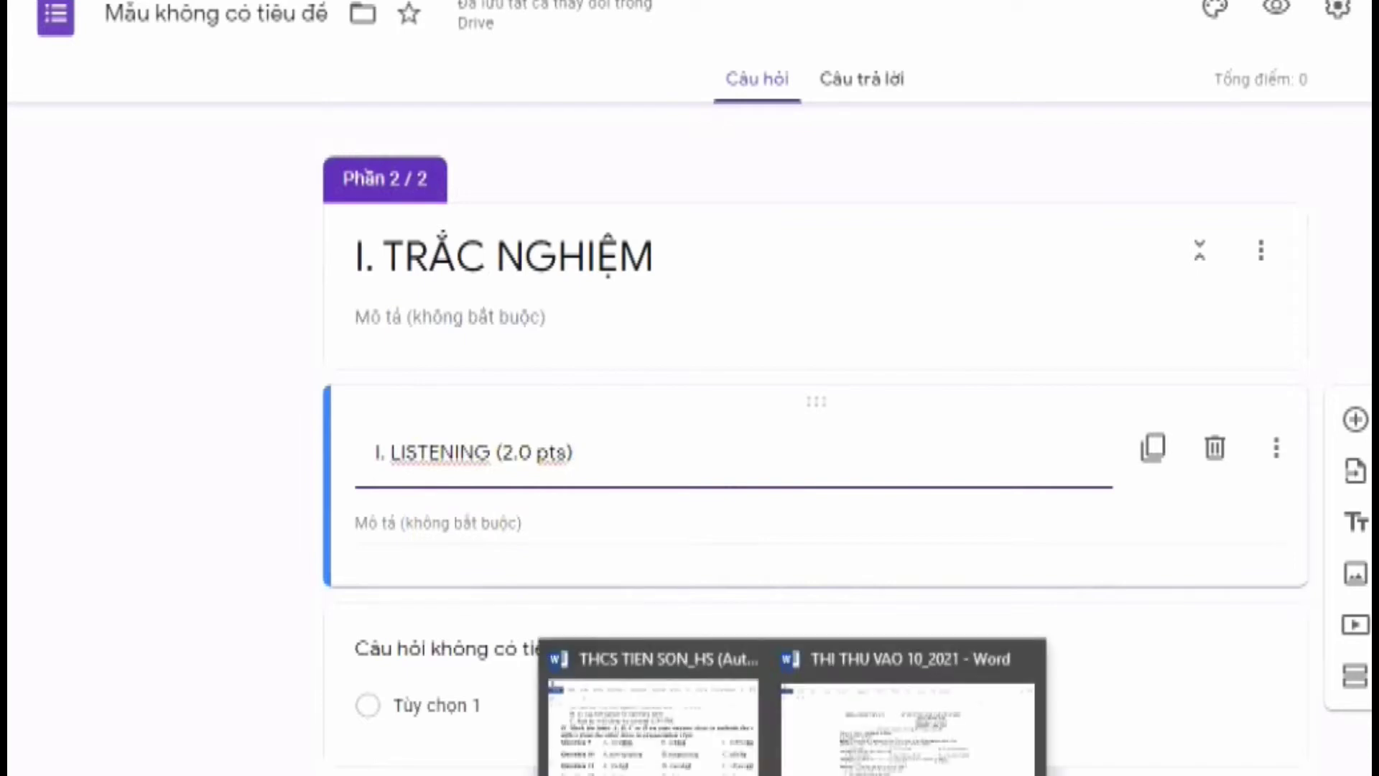
Paste the exam's Part 1 instruction line as the block's description
click(795, 757)
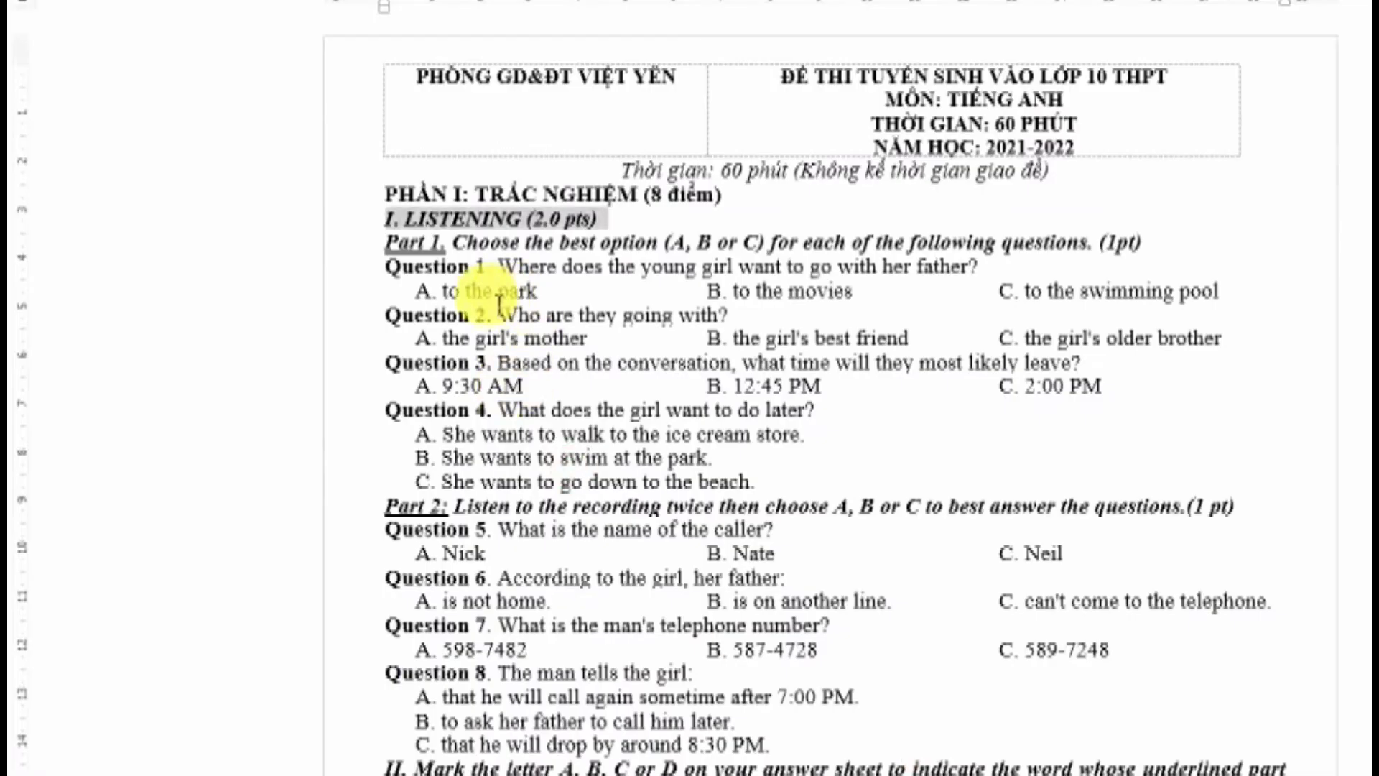
click(386, 237)
drag(972, 237, 1166, 258)
key(ctrl+c)
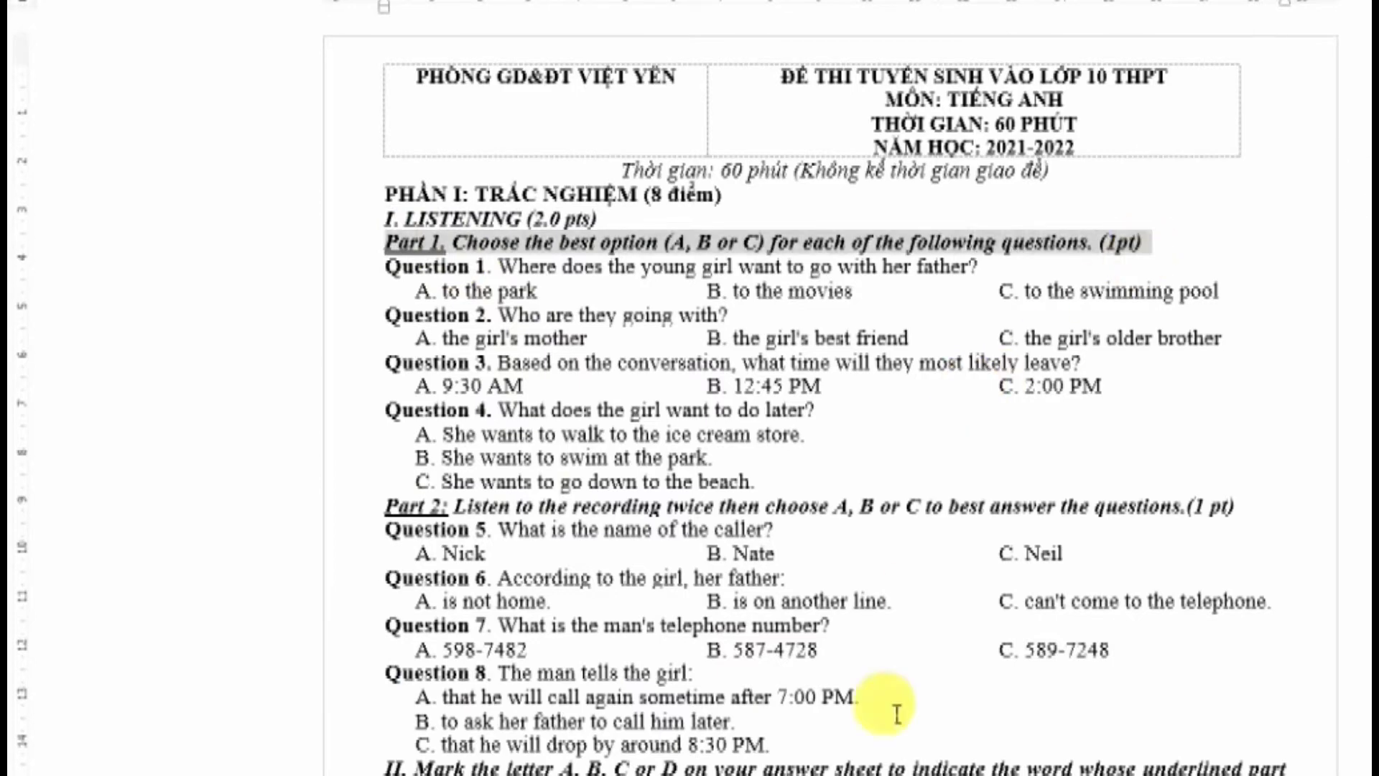
key(alt+Tab)
click(524, 529)
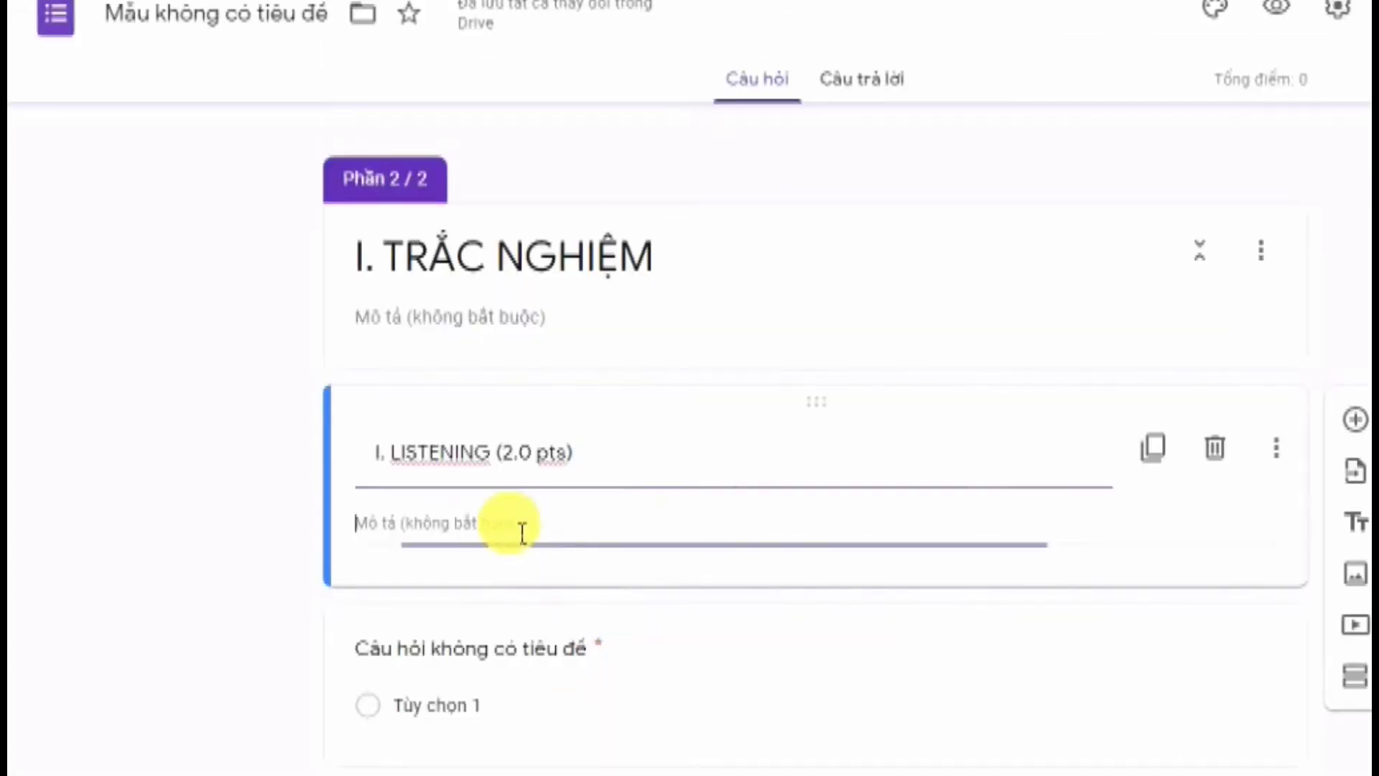
key(ctrl+v)
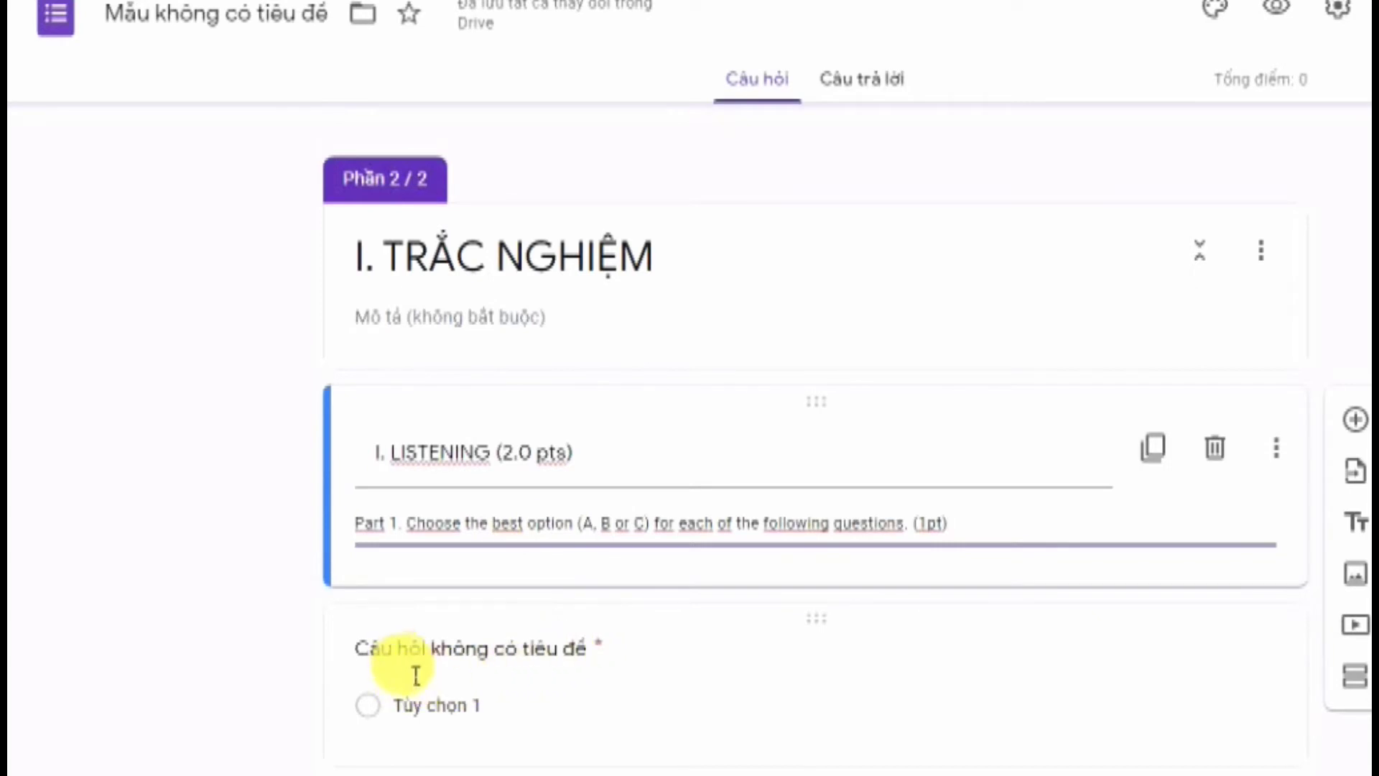
click(790, 775)
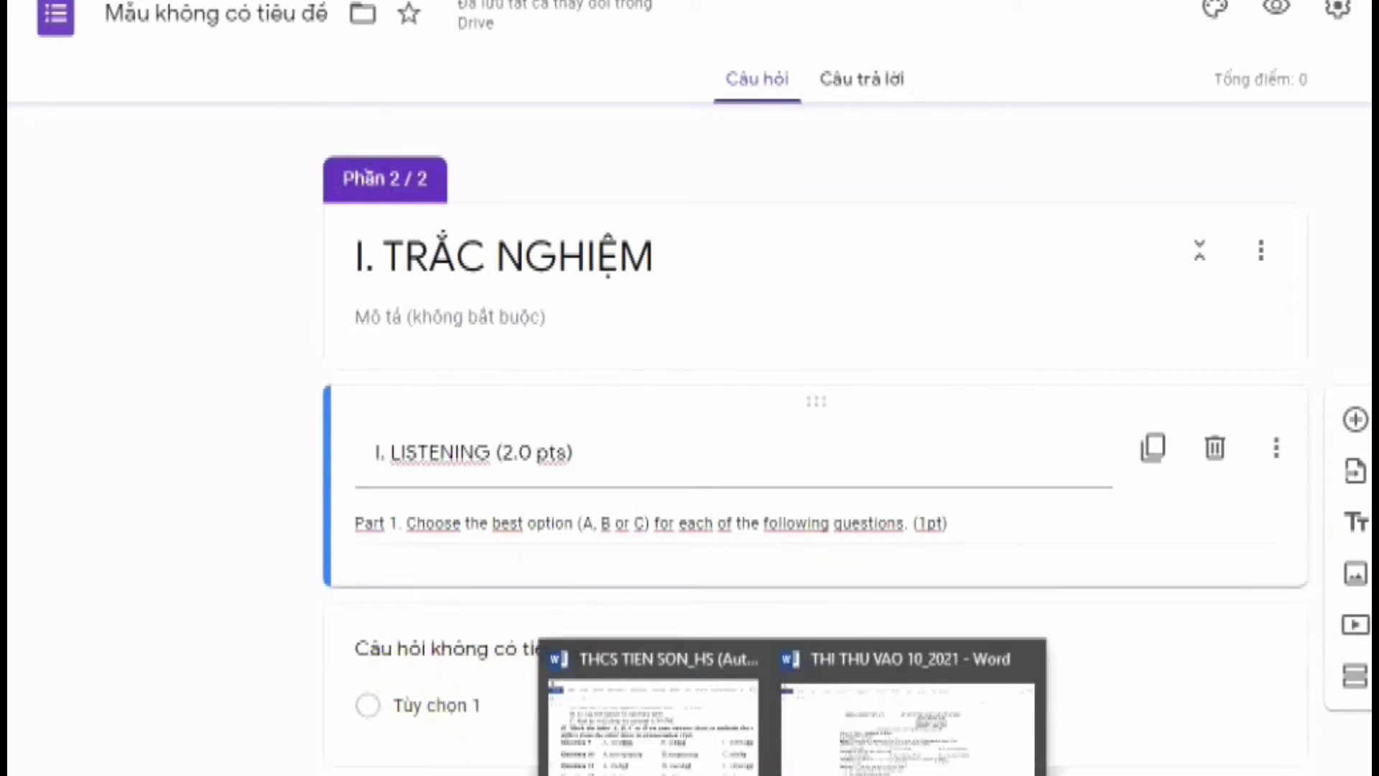
Copy Question 1 and its three answer choices from the Word exam, then return to the form
click(909, 725)
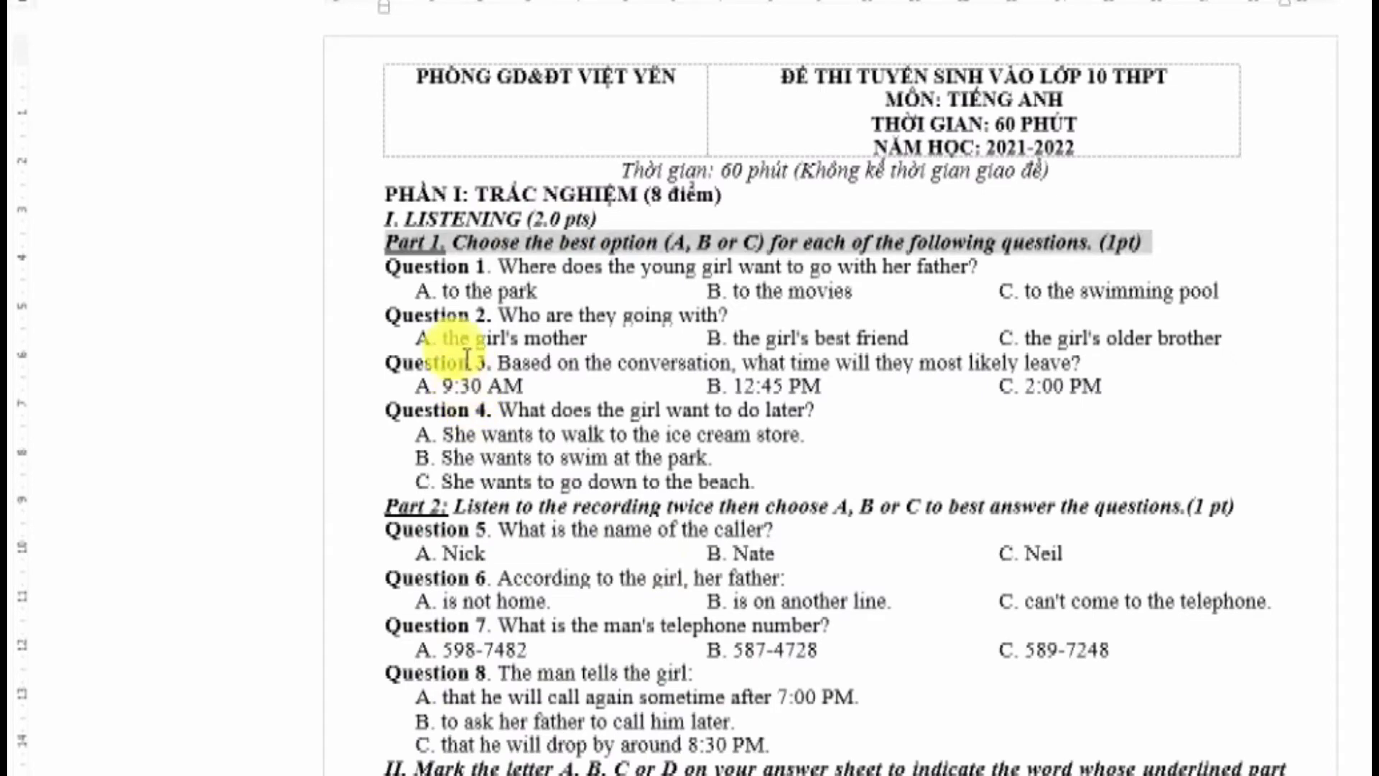
click(399, 280)
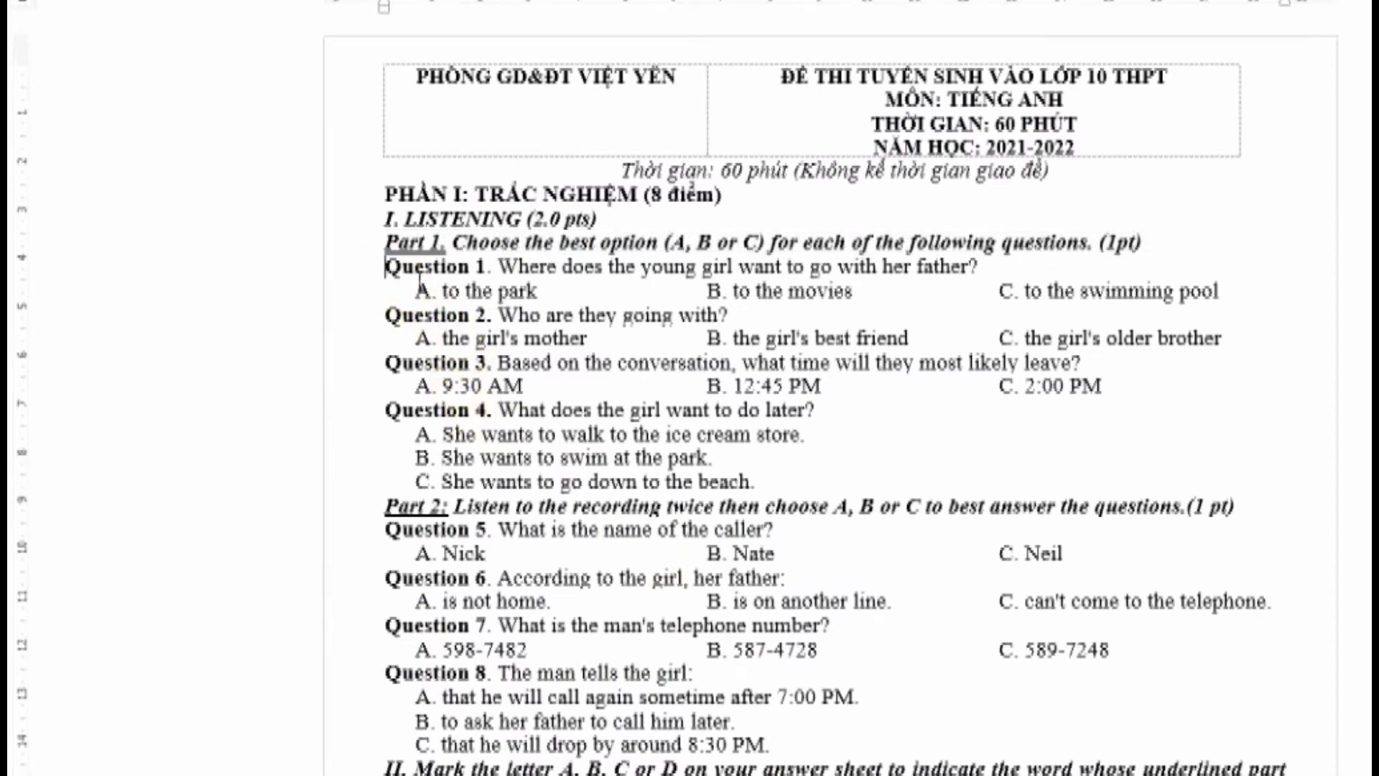
drag(419, 281, 1326, 305)
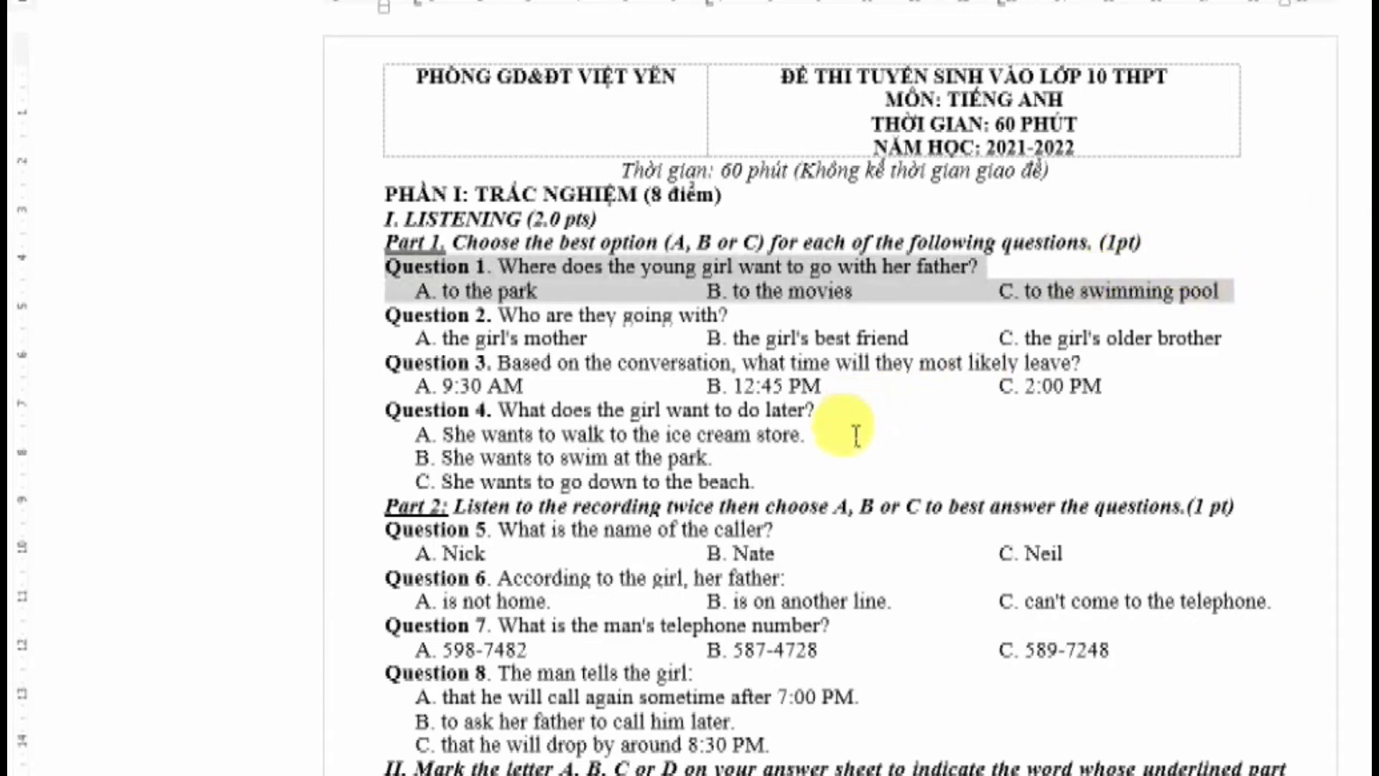
right_click(733, 293)
click(790, 336)
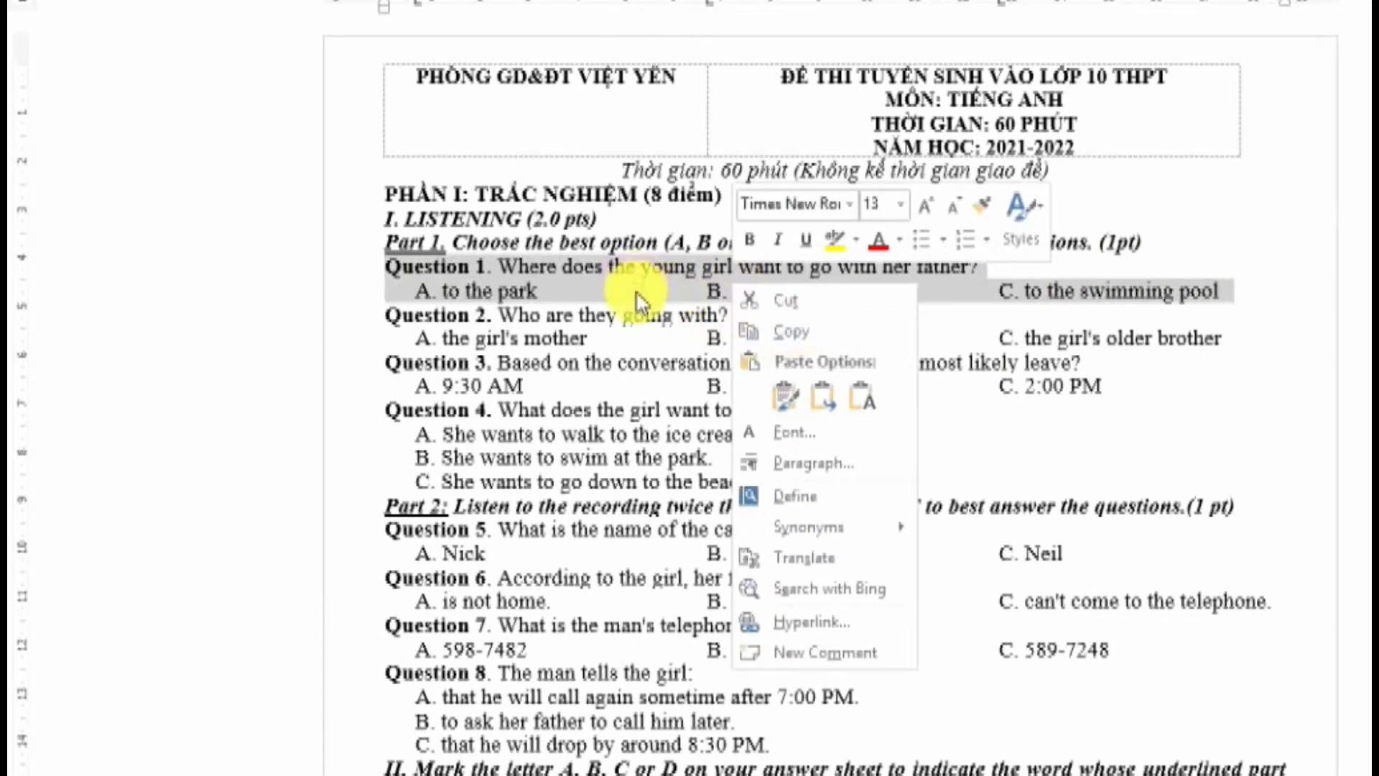
click(1286, 345)
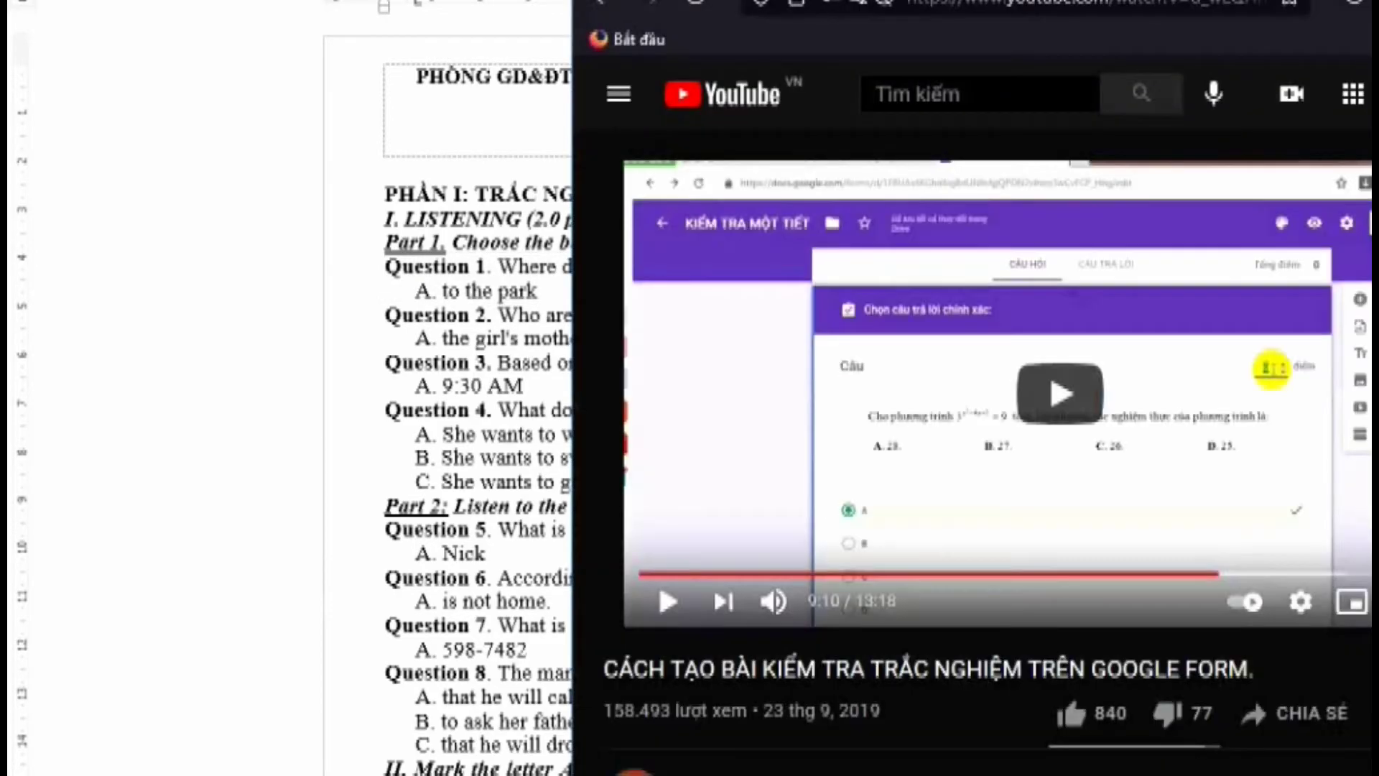
click(905, 711)
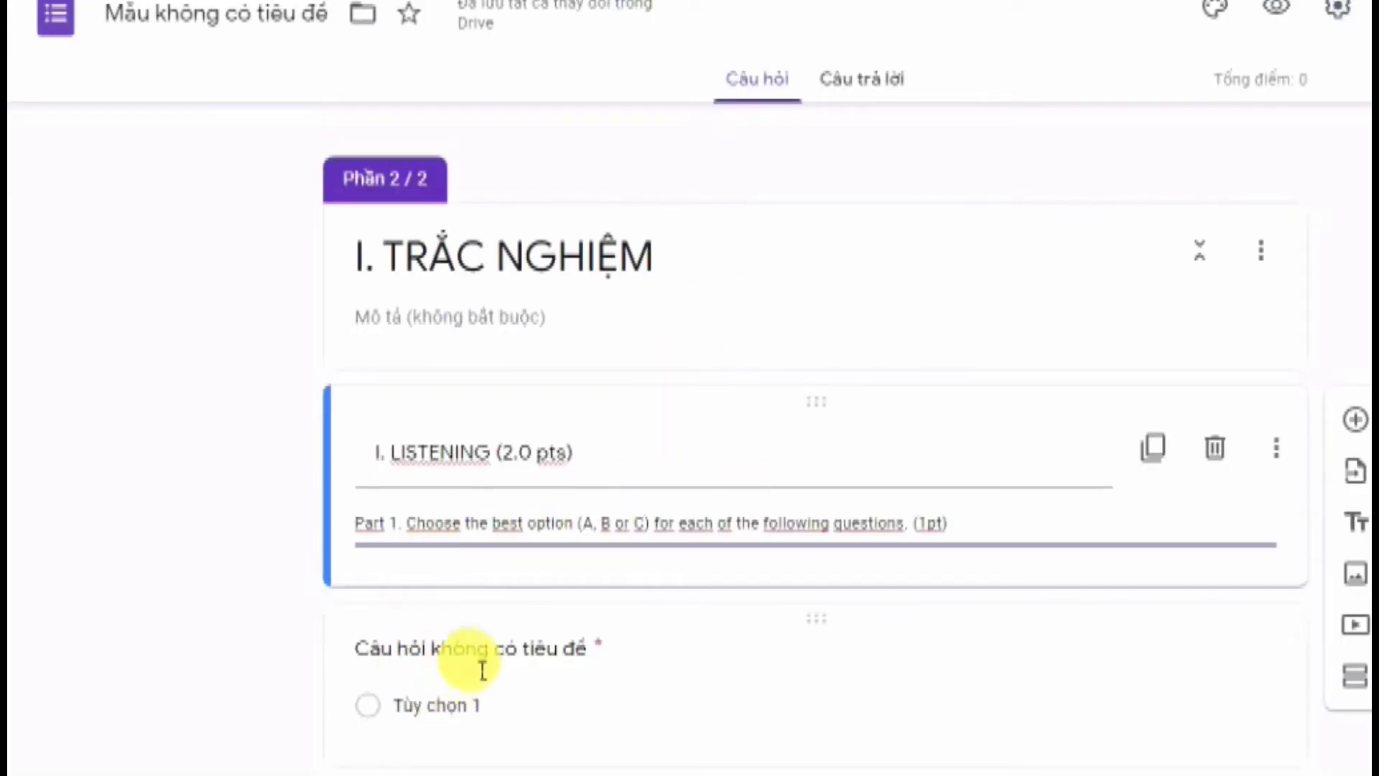
Paste Question 1 as the question title, removing its answer choices from the title
click(461, 650)
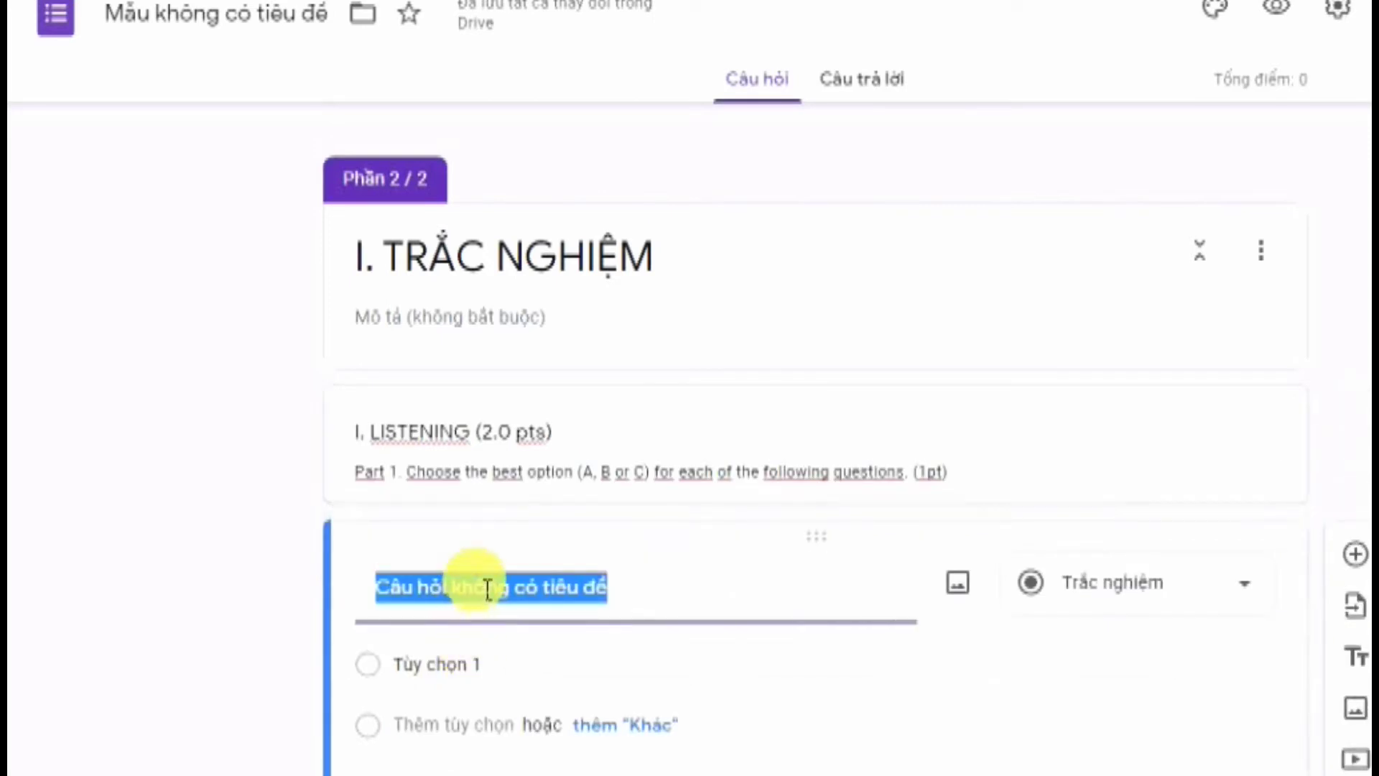
key(ctrl+v)
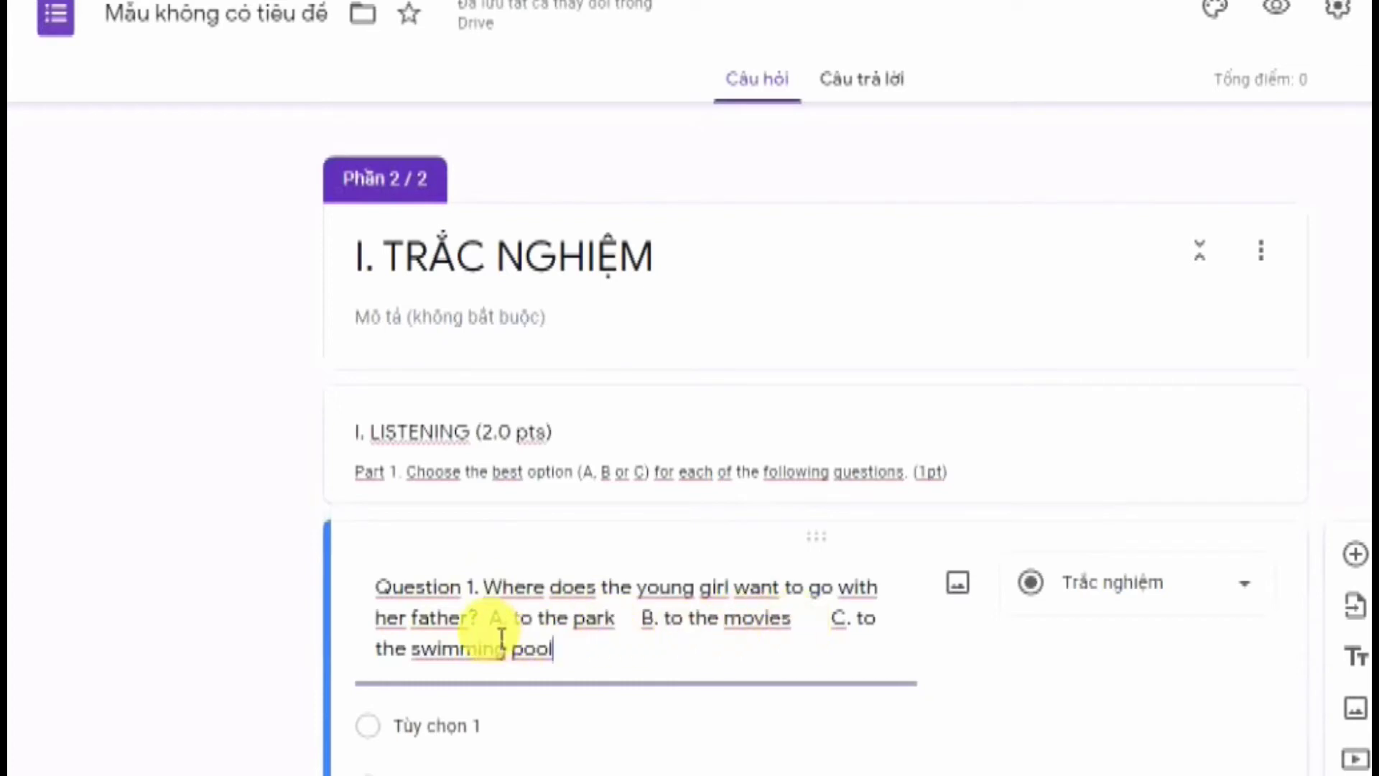
drag(491, 619, 781, 675)
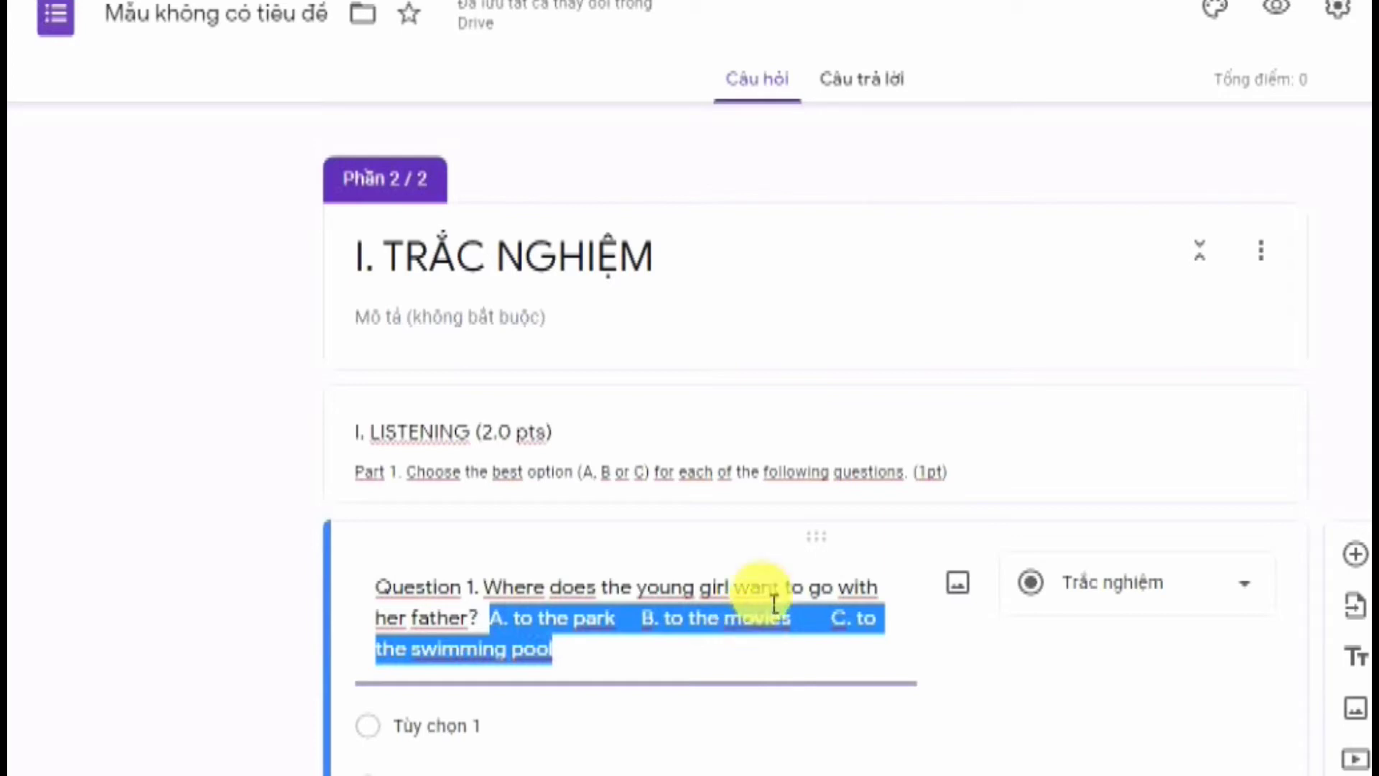
key(BackSpace)
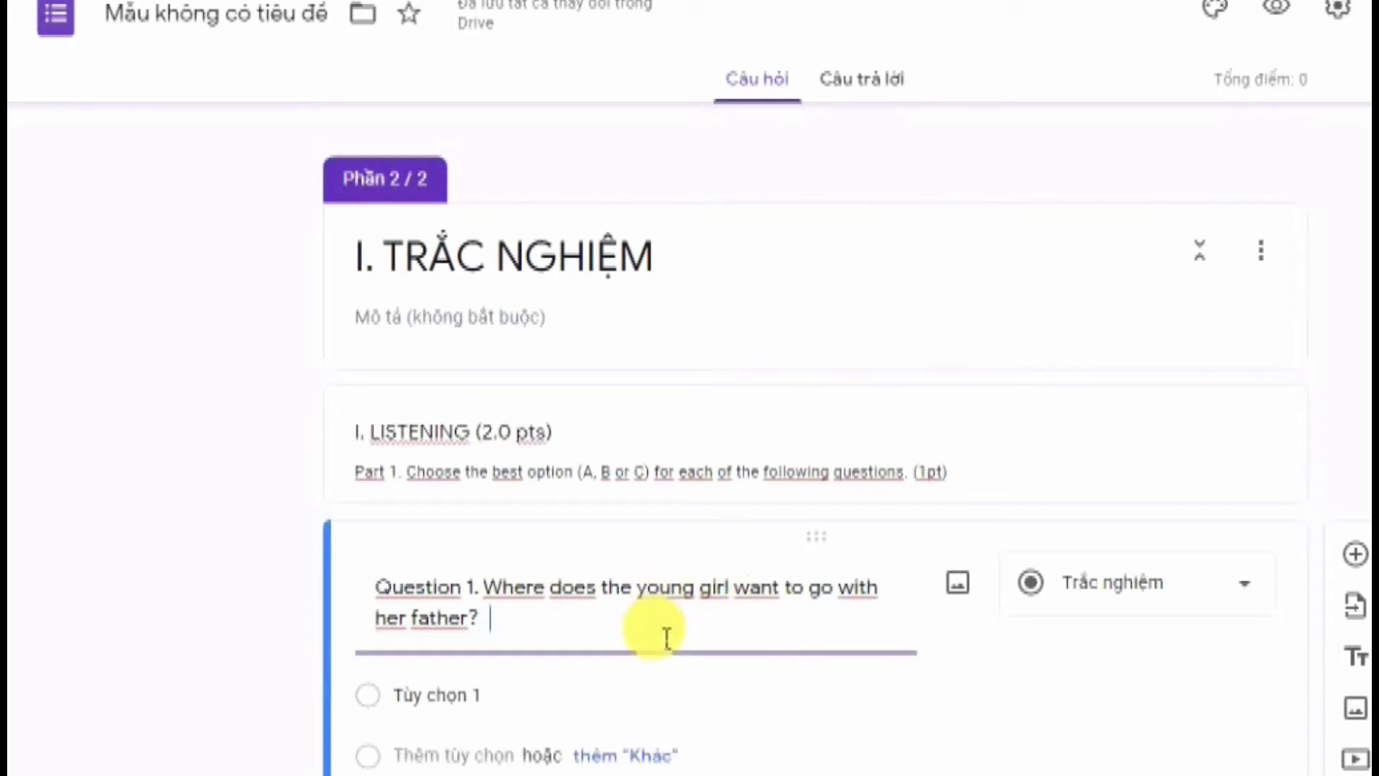
scroll(557, 636, down, 2)
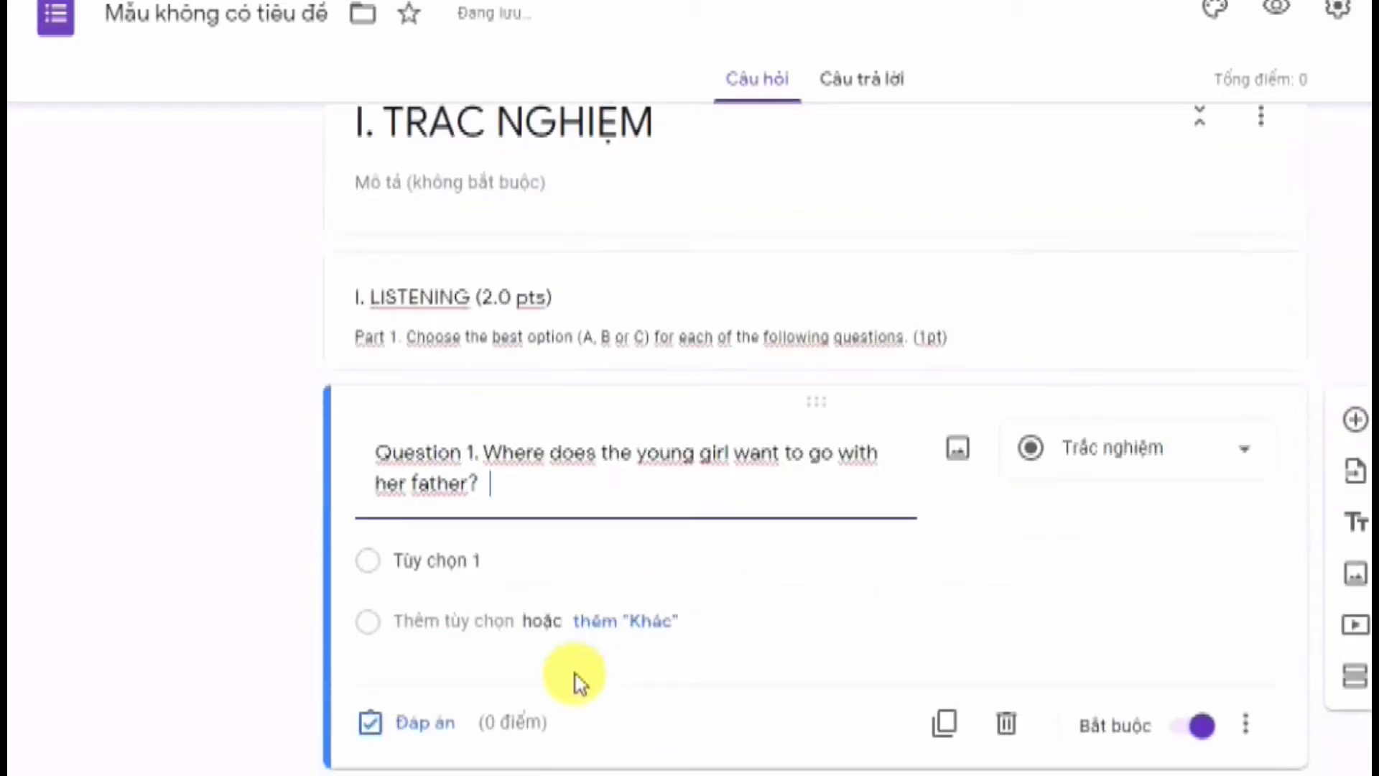
Split the answers into options A. to the park, B. to the movies, C. to the swimming pool
click(458, 567)
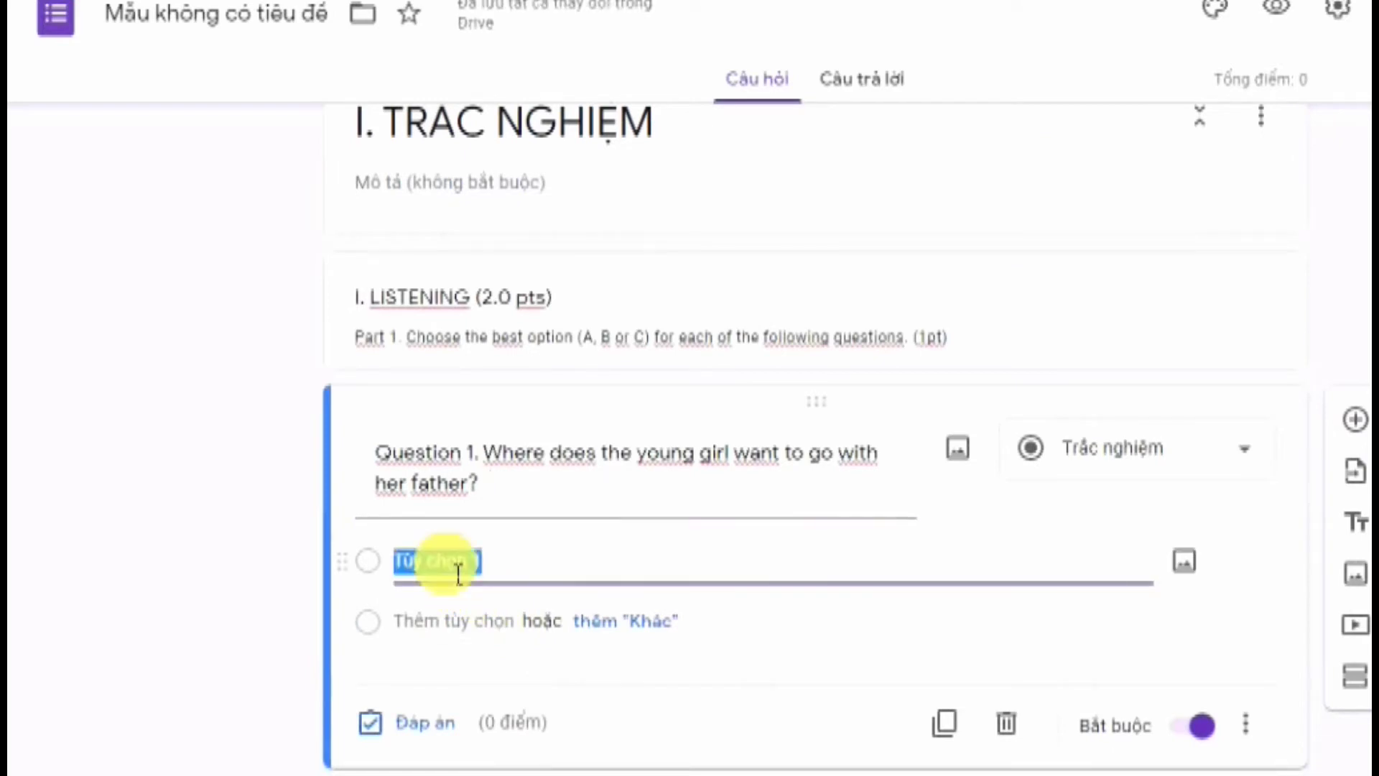
key(ctrl+v)
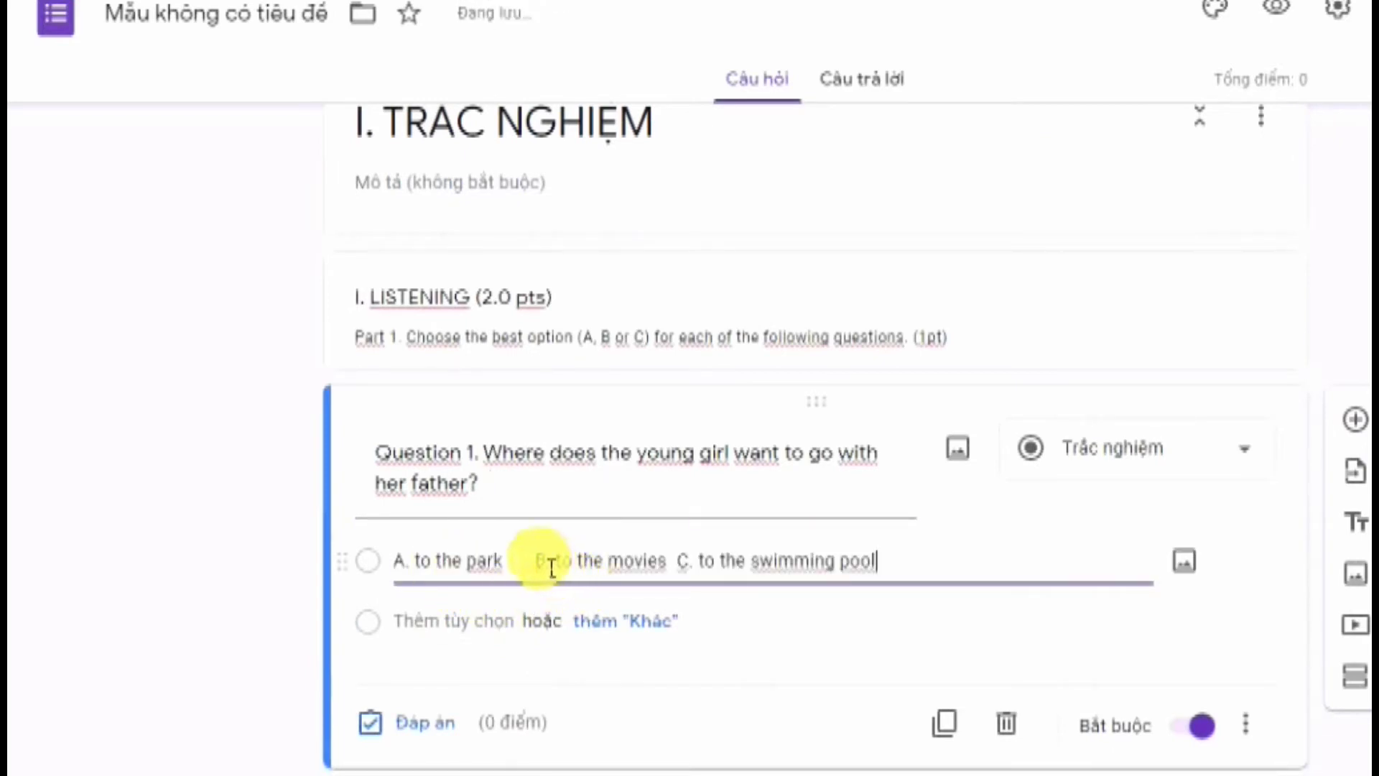
drag(537, 564, 873, 574)
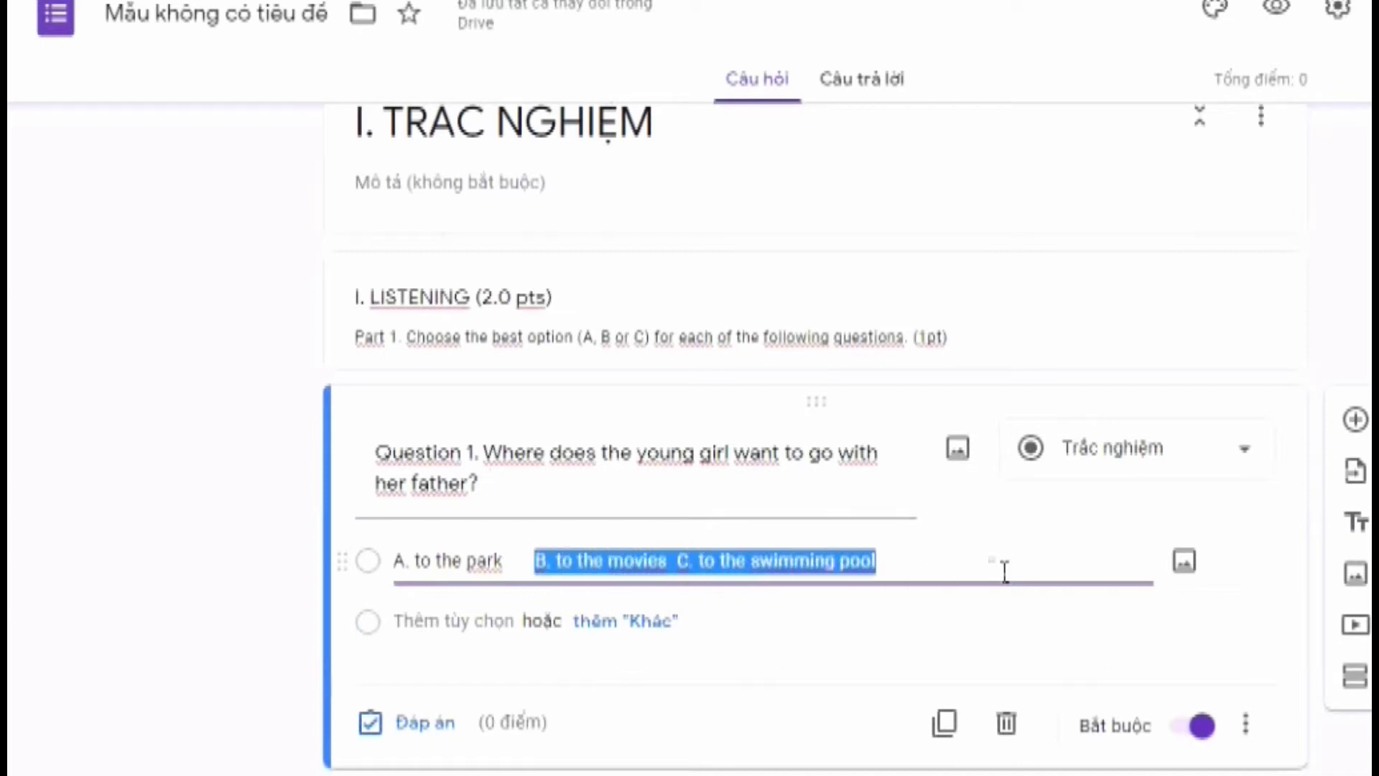
key(ctrl+x)
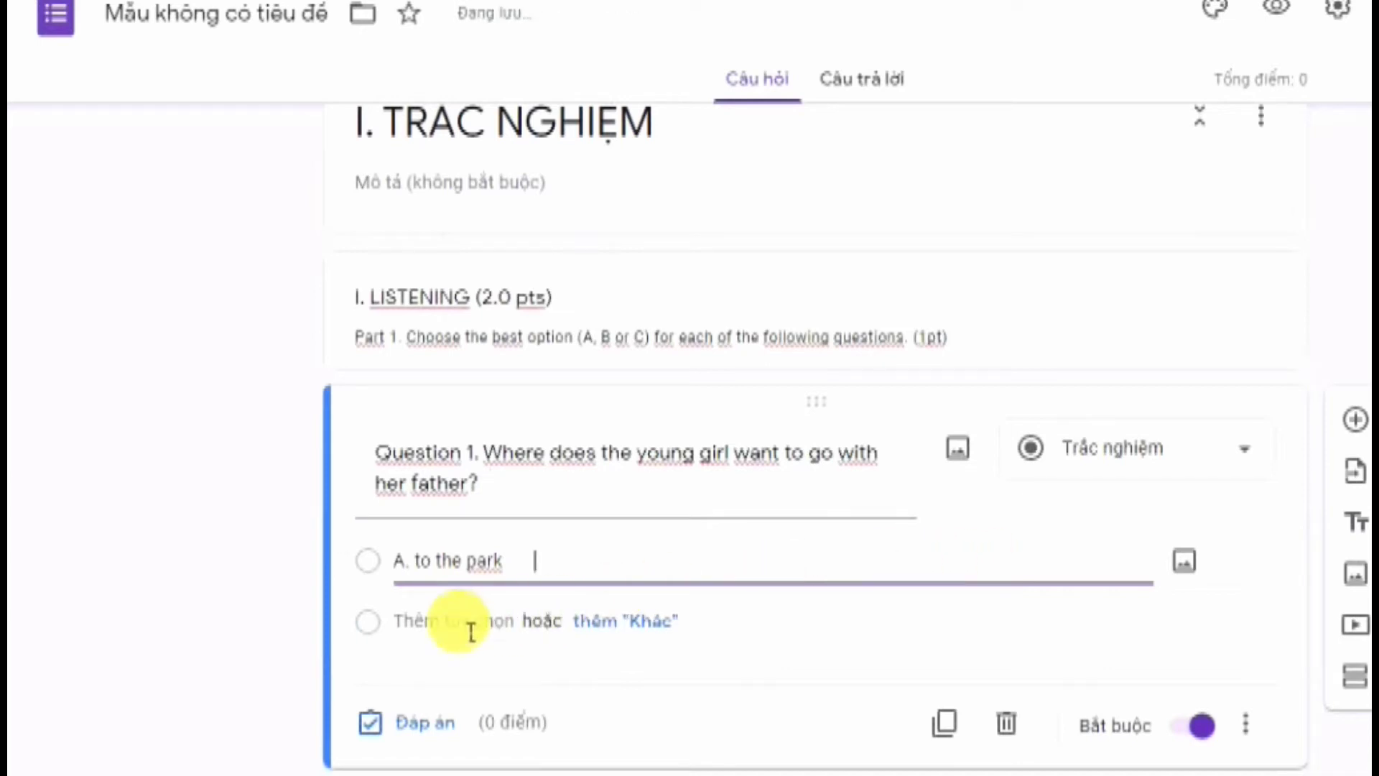
click(471, 632)
key(ctrl+v)
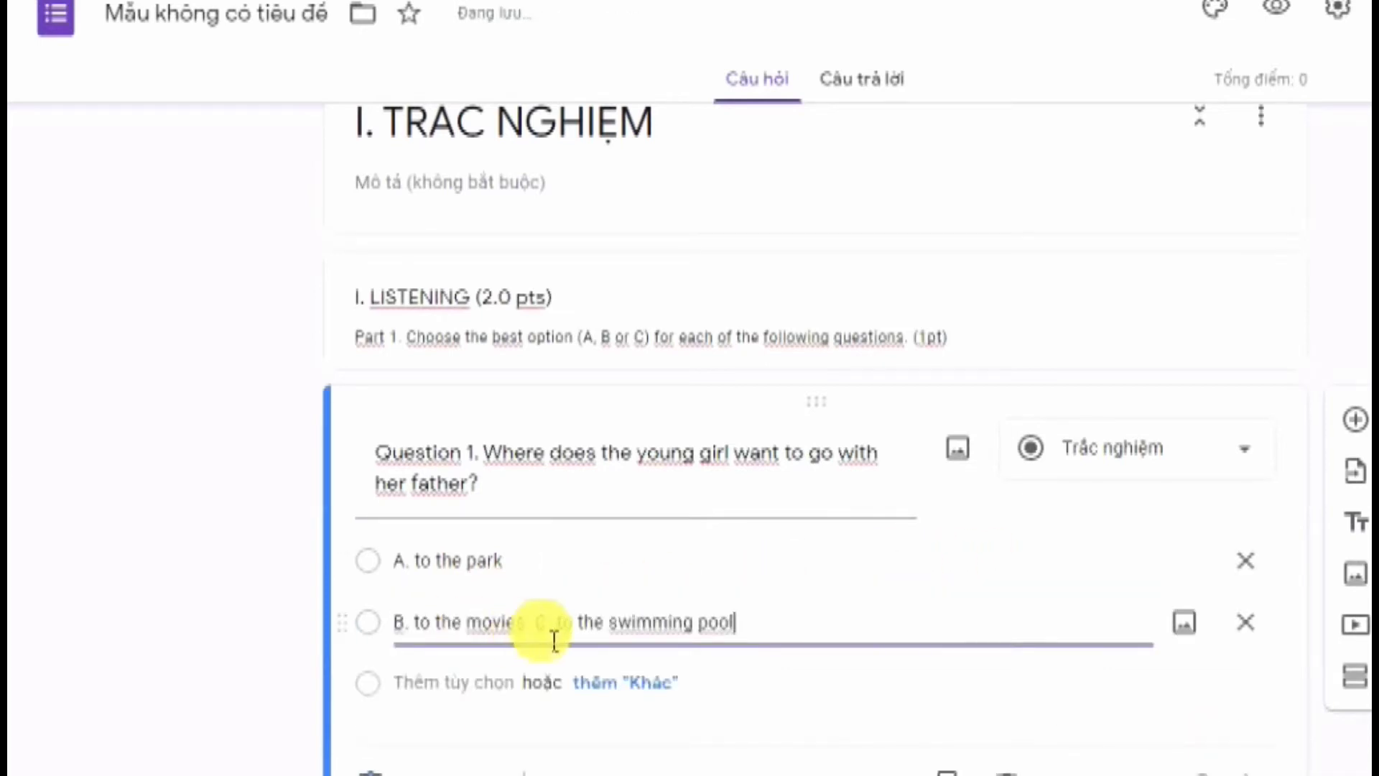
drag(538, 624, 899, 646)
key(ctrl+x)
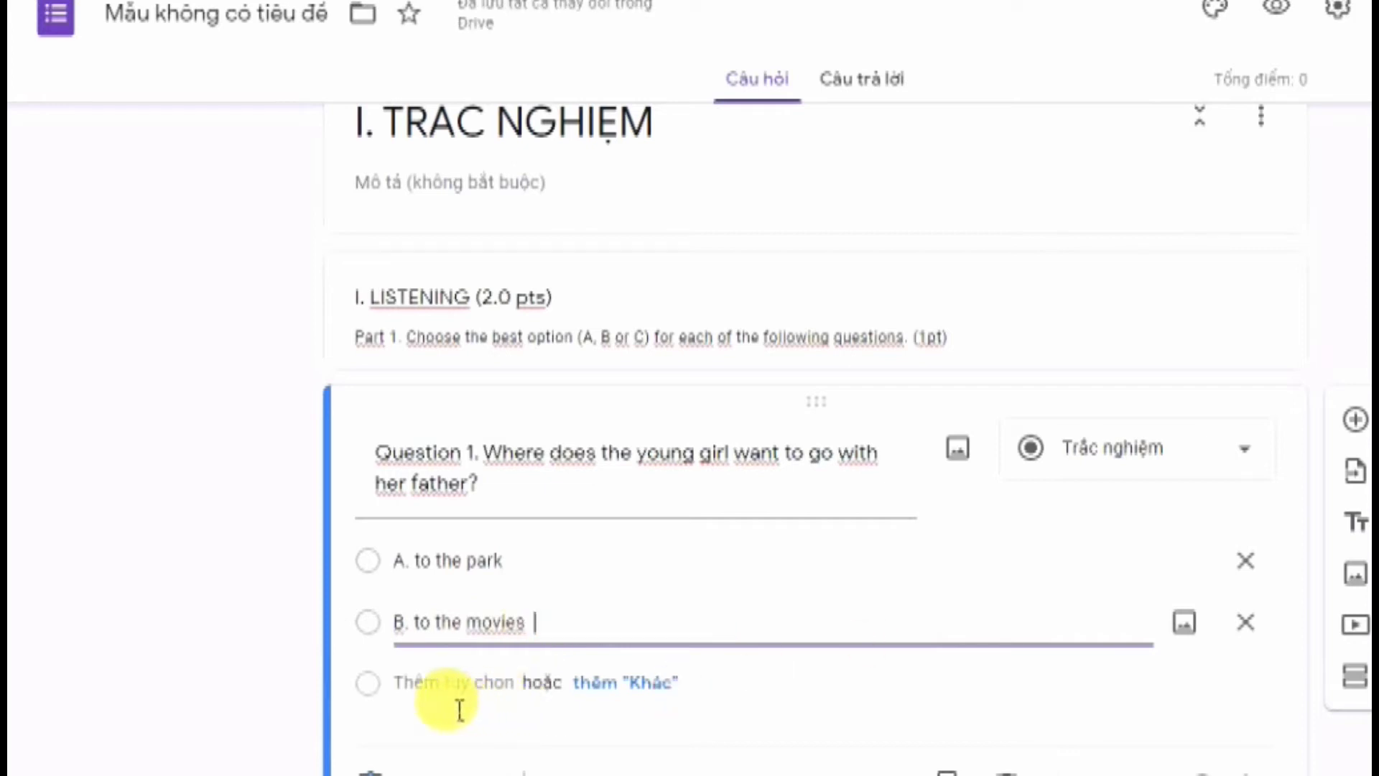
click(452, 700)
key(ctrl+v)
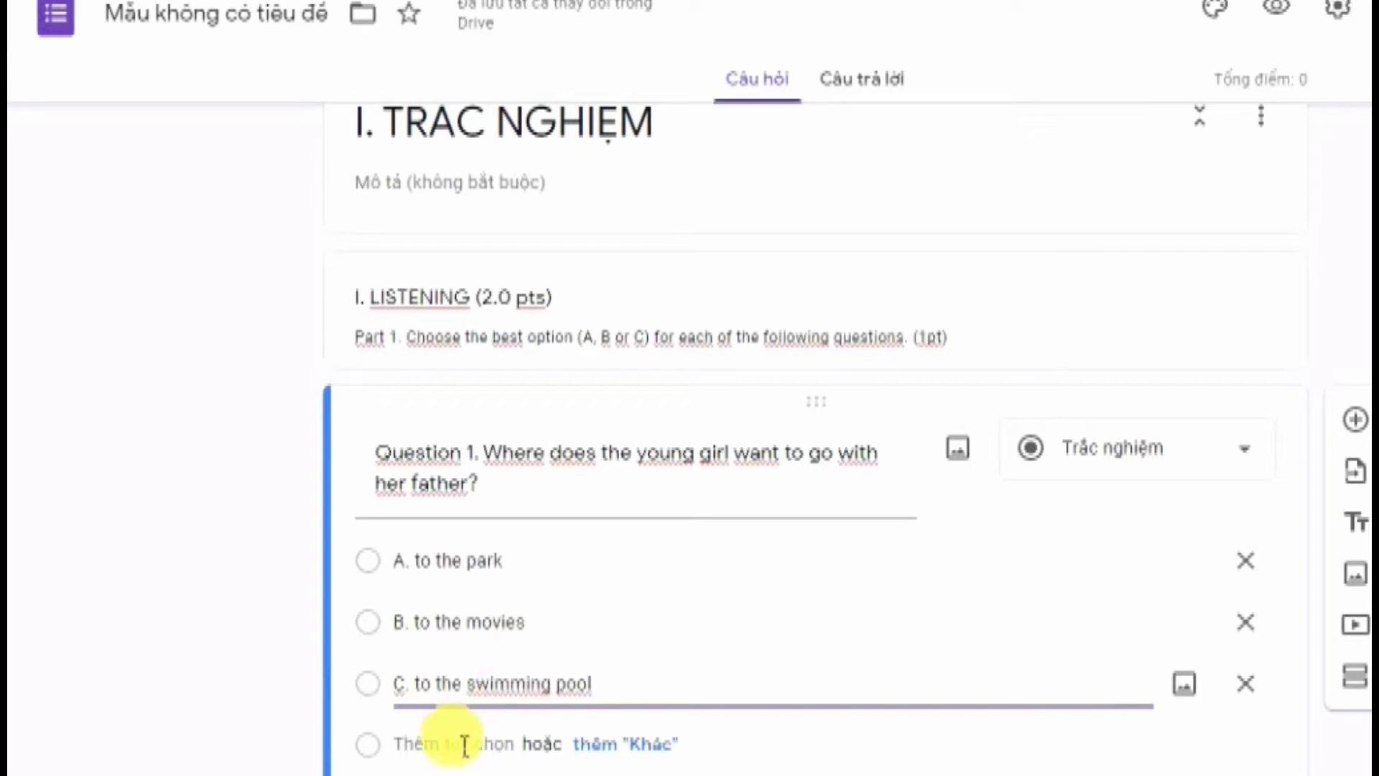
scroll(478, 689, down, 2)
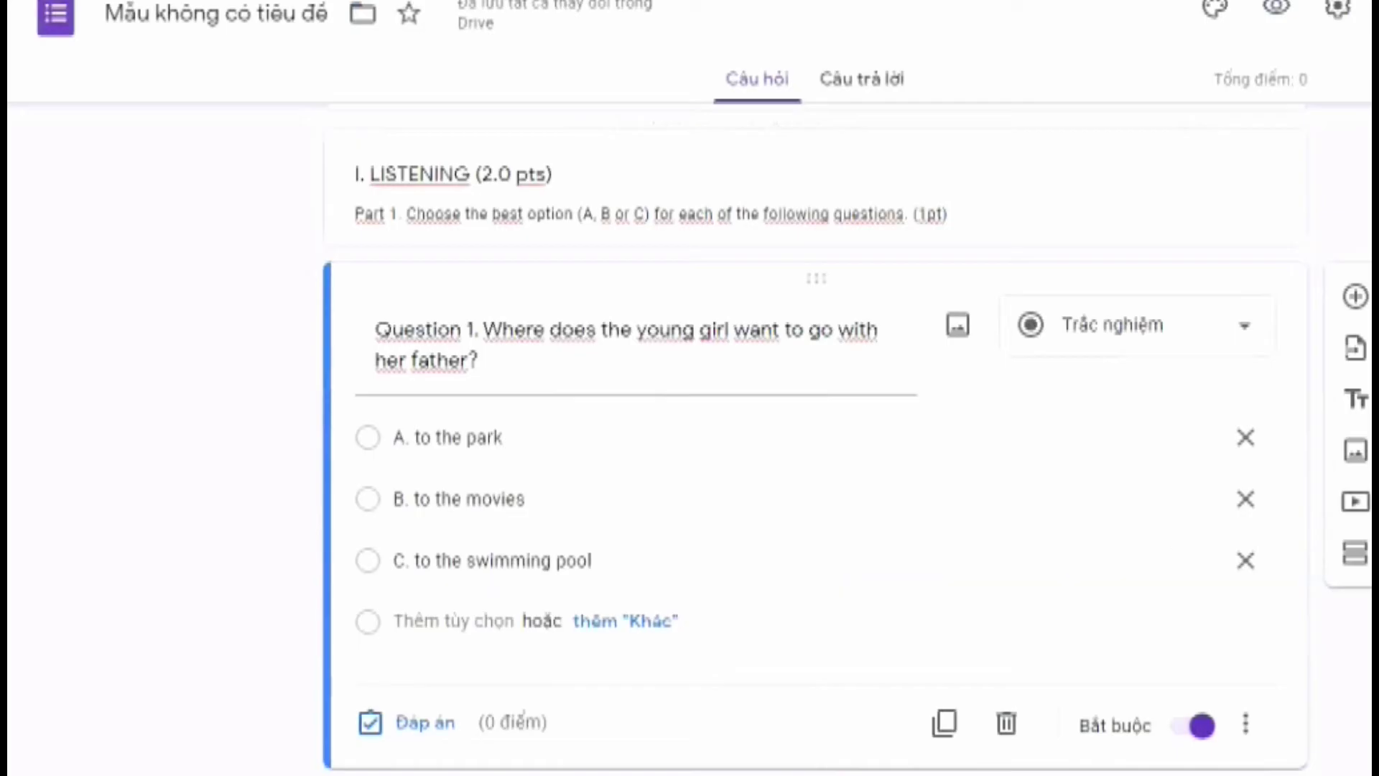
Add a new question titled 'Who are they going with?' copied from the Word exam
click(883, 750)
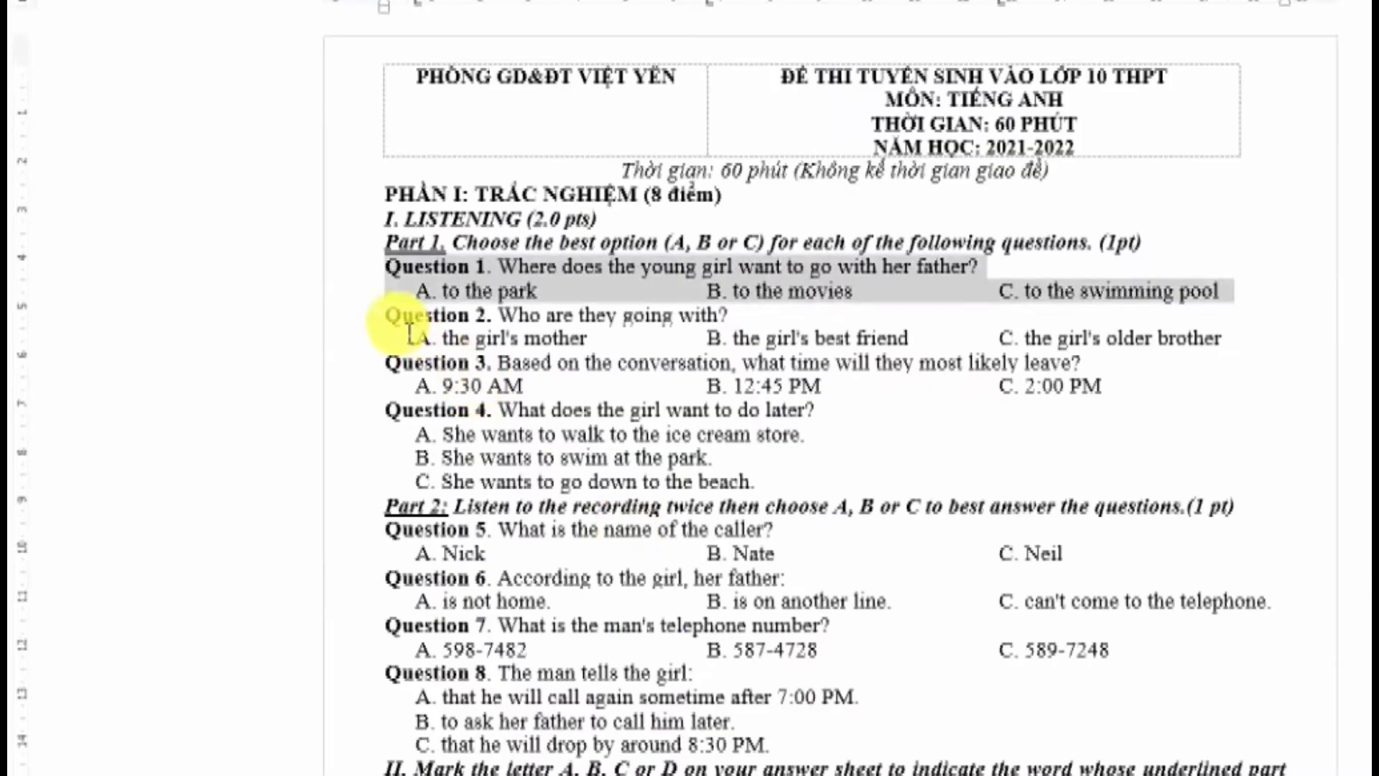
drag(388, 314, 1251, 352)
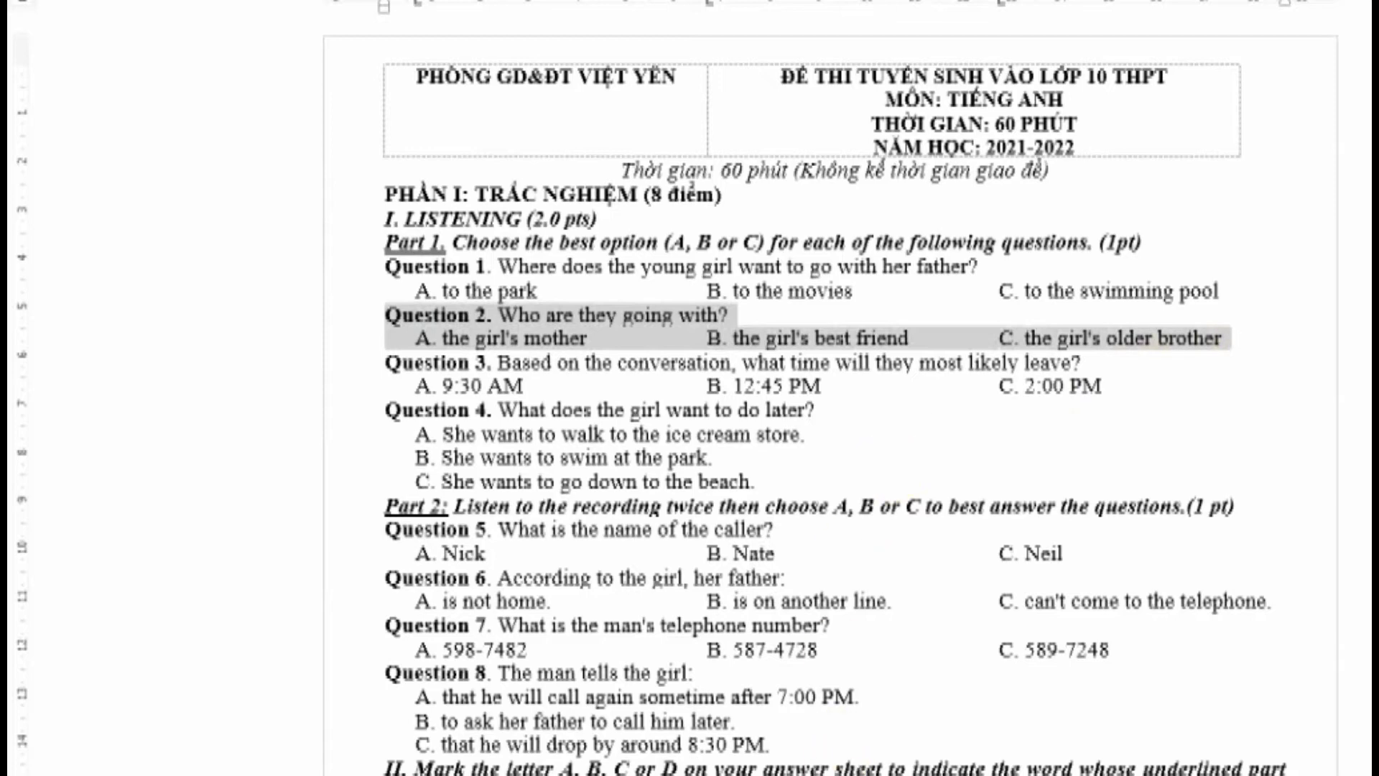
key(Right)
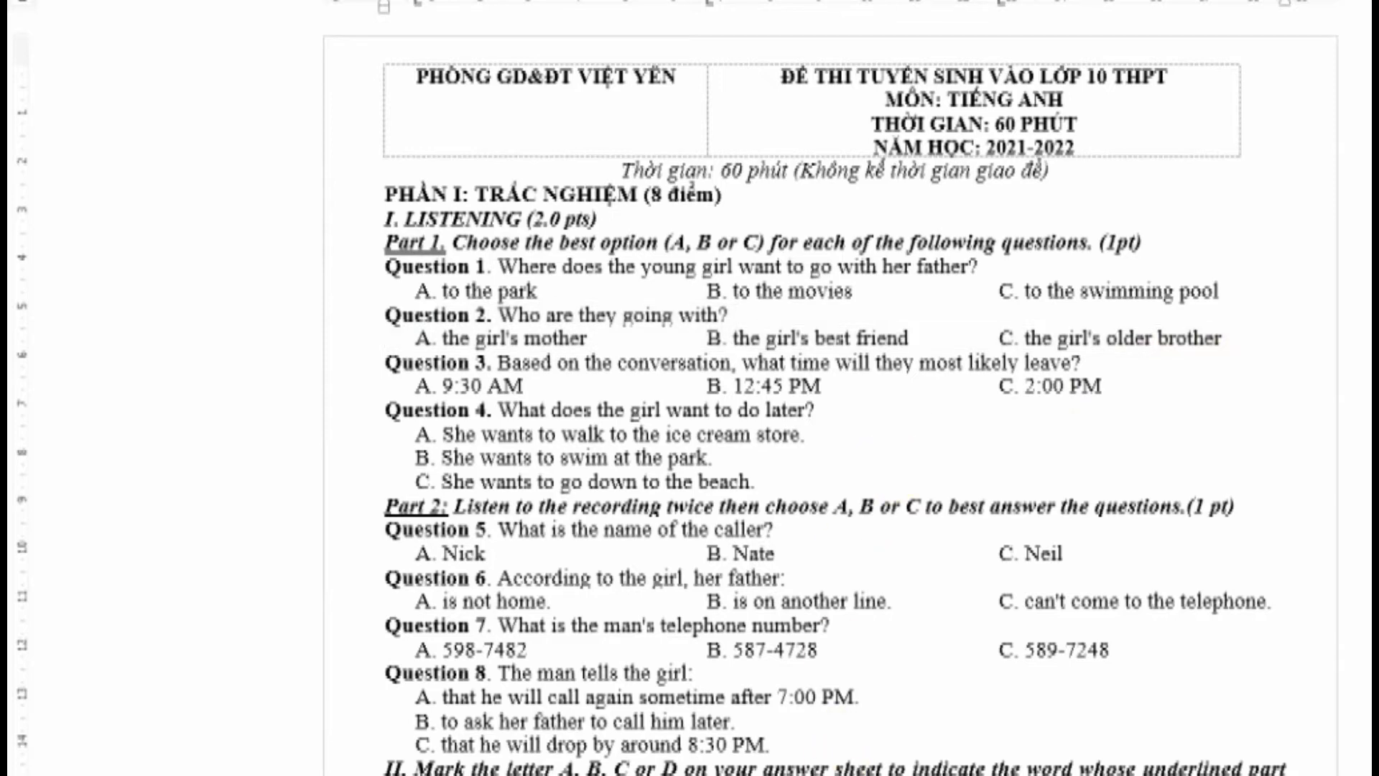
key(alt+Tab)
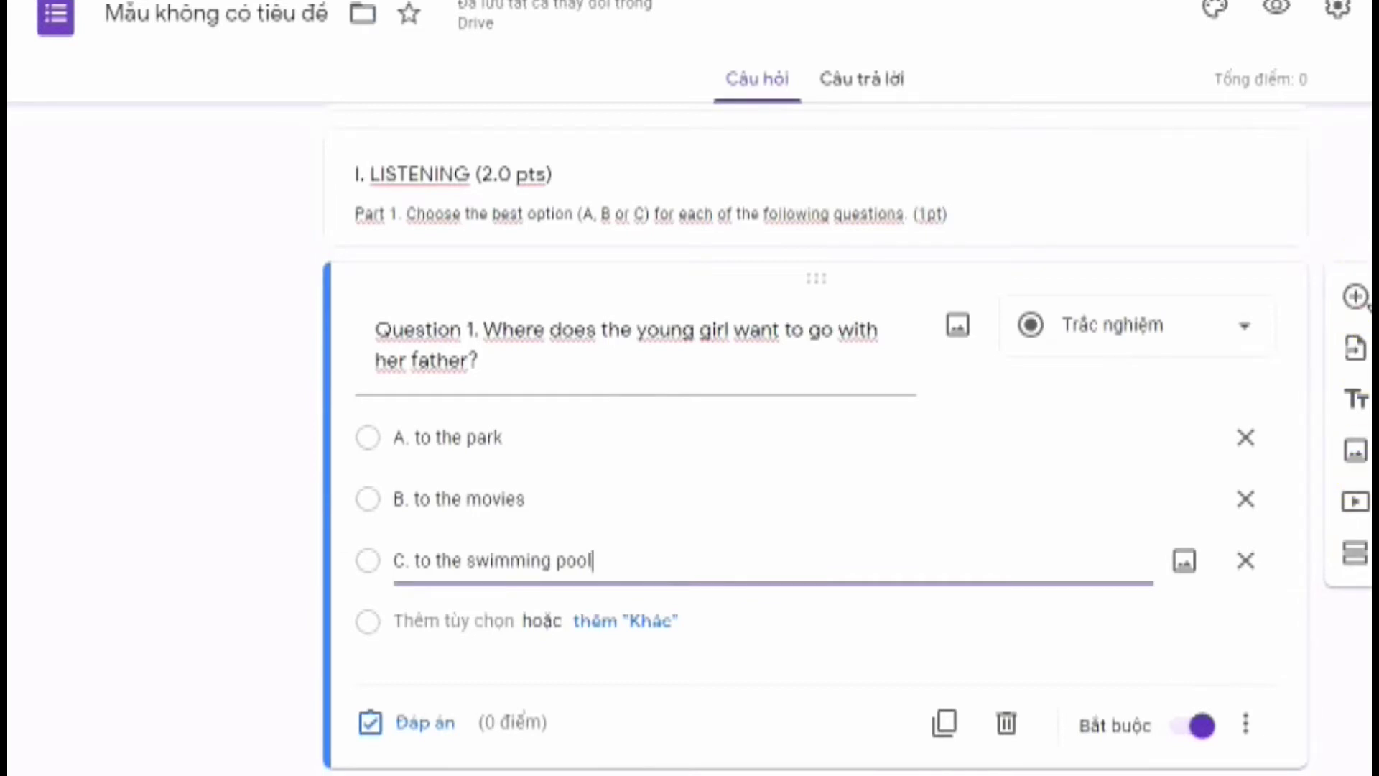
click(1356, 296)
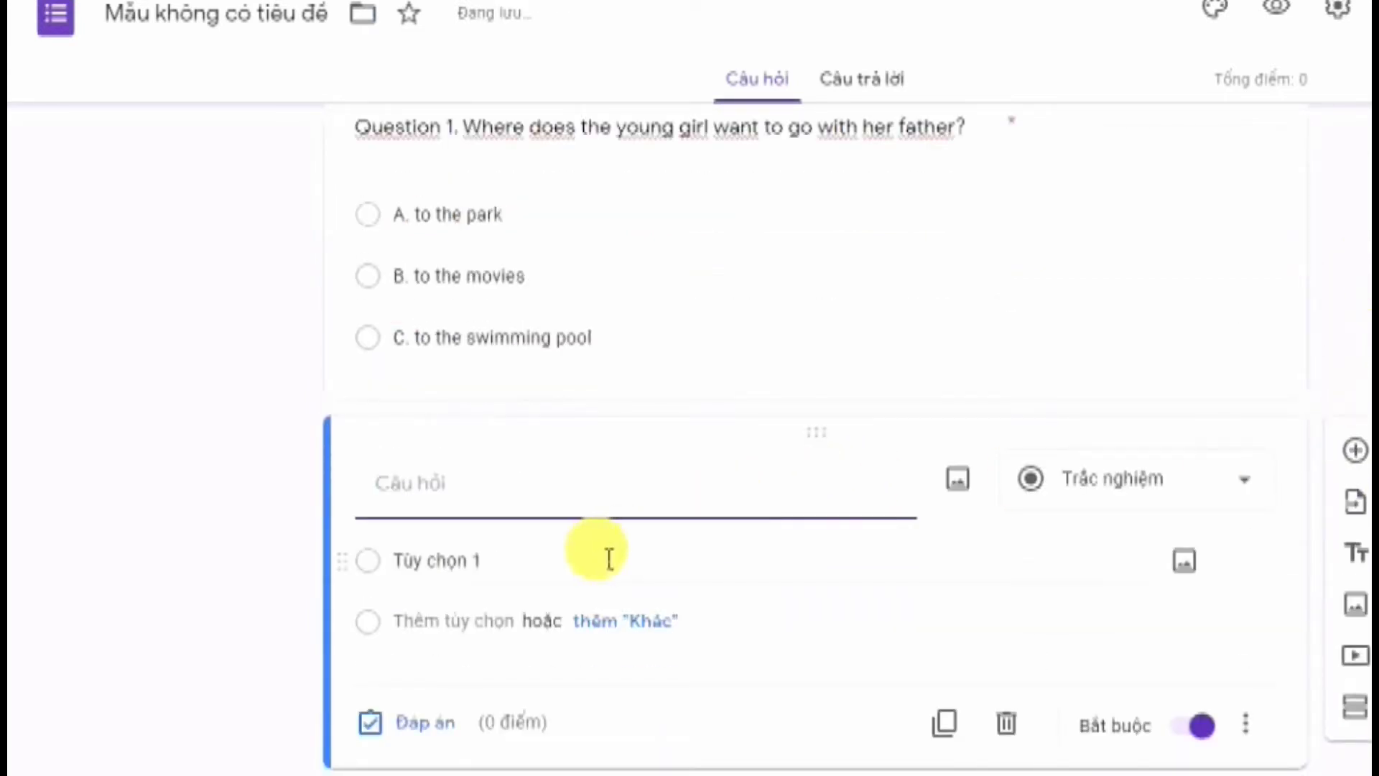
key(ctrl+v)
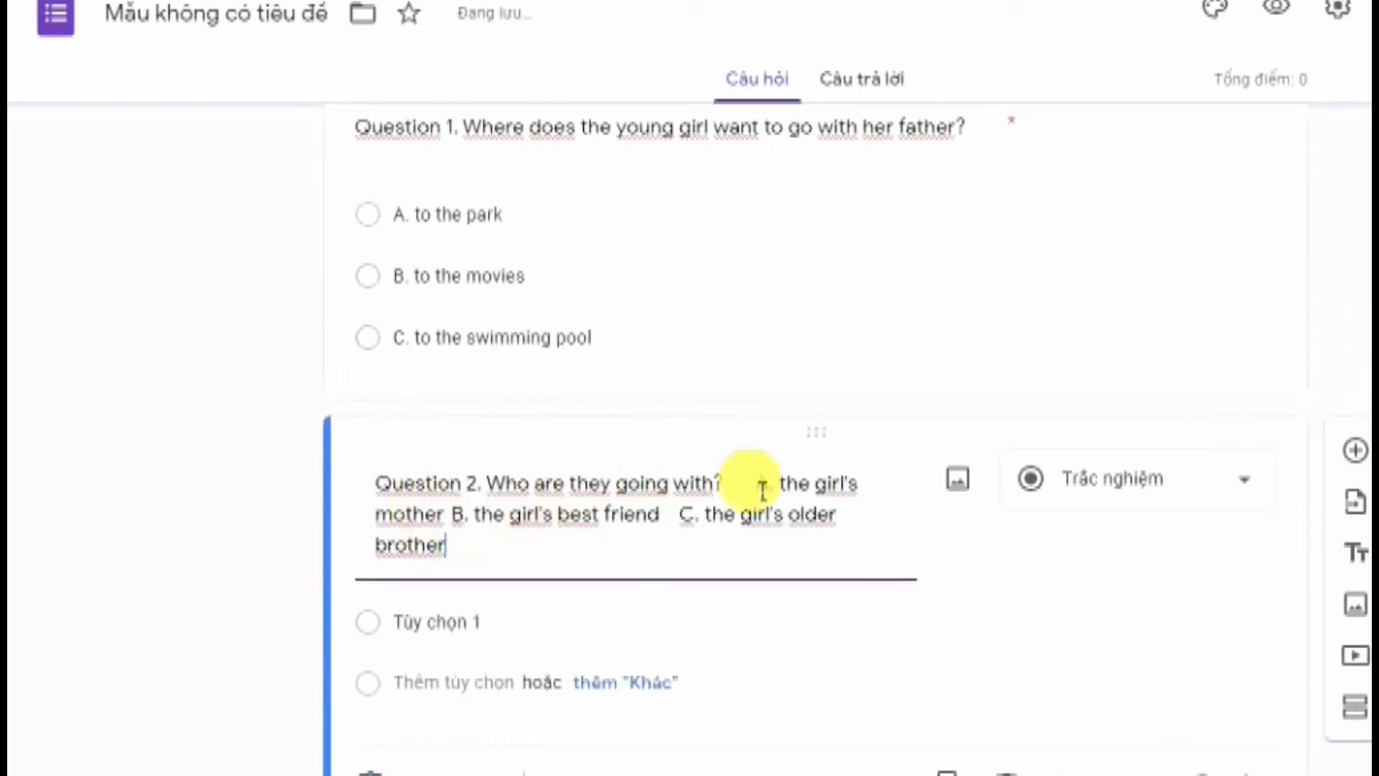
drag(756, 485, 841, 567)
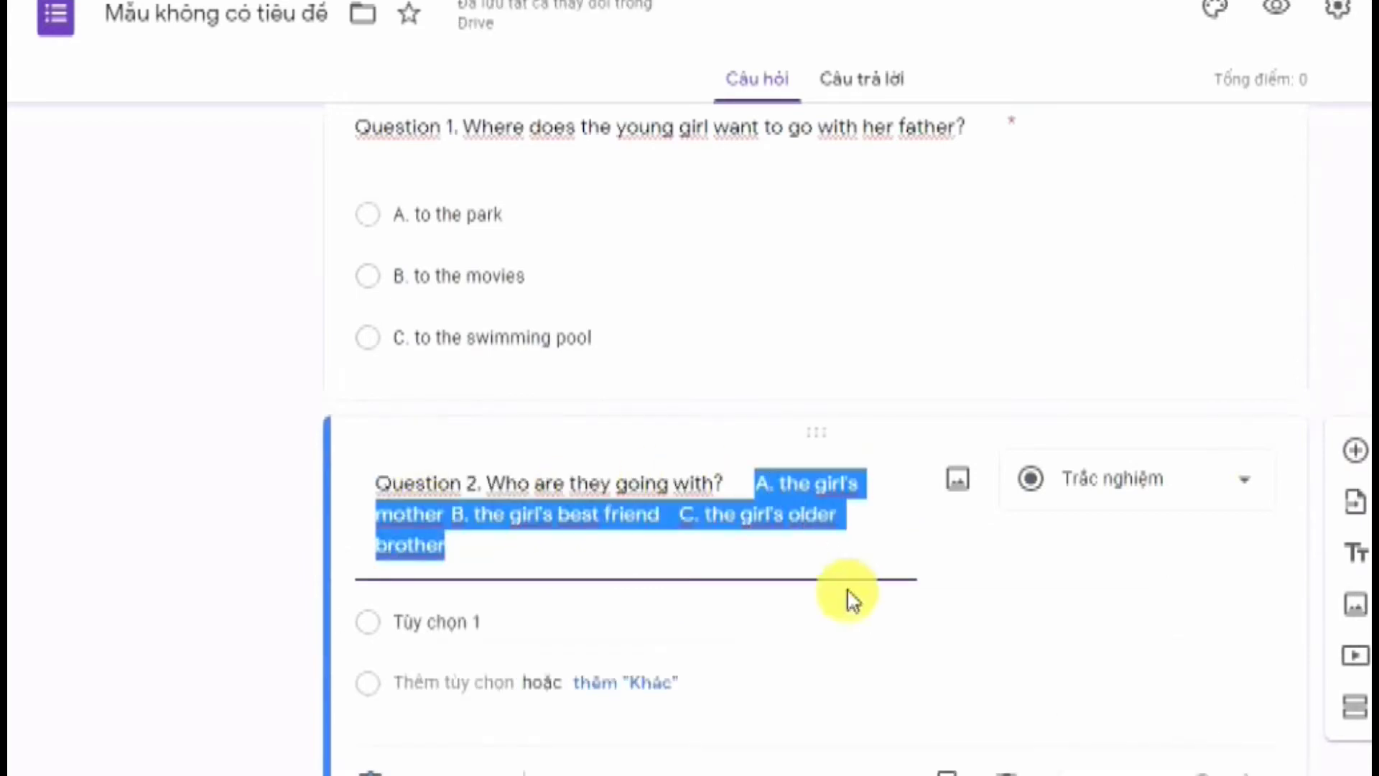
key(ctrl+x)
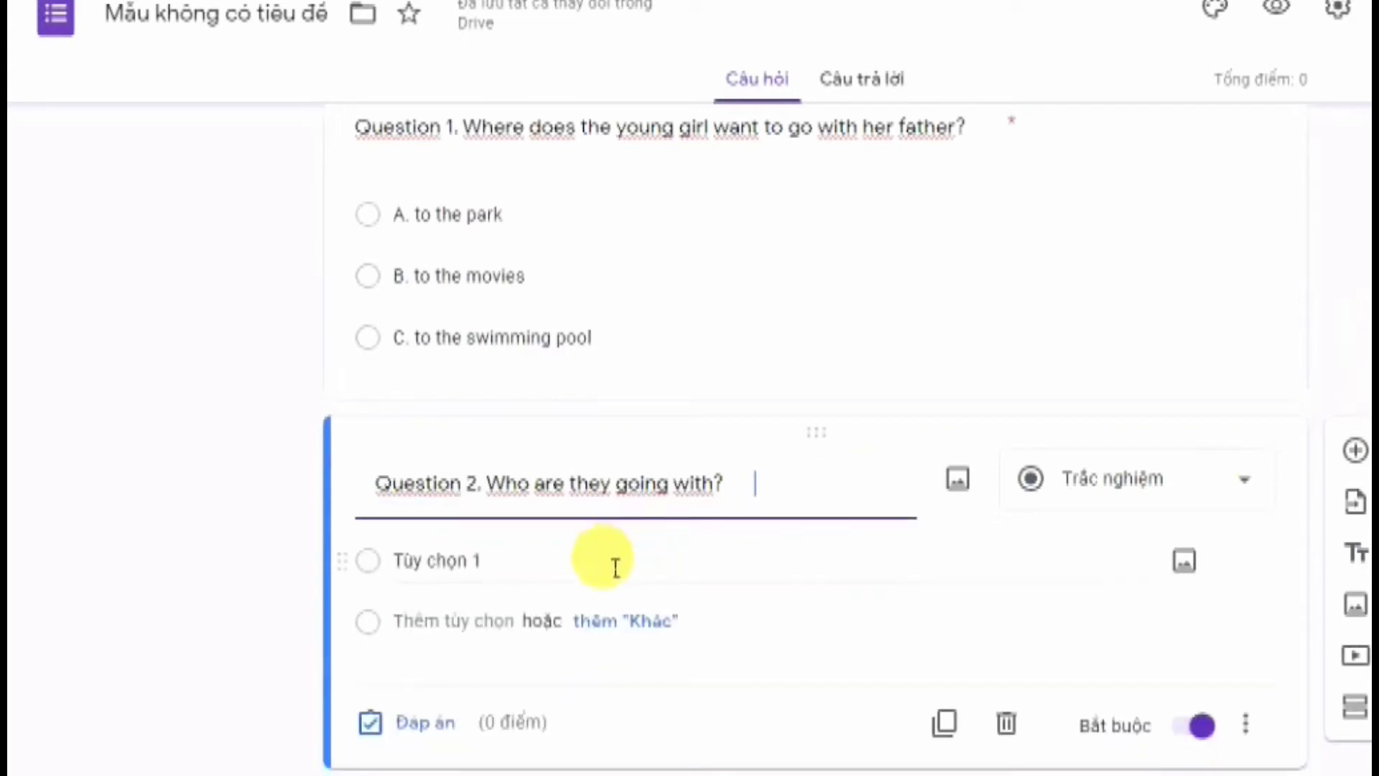
Split Question 2's three answers into options A–C, then go back to the Word exam
click(470, 566)
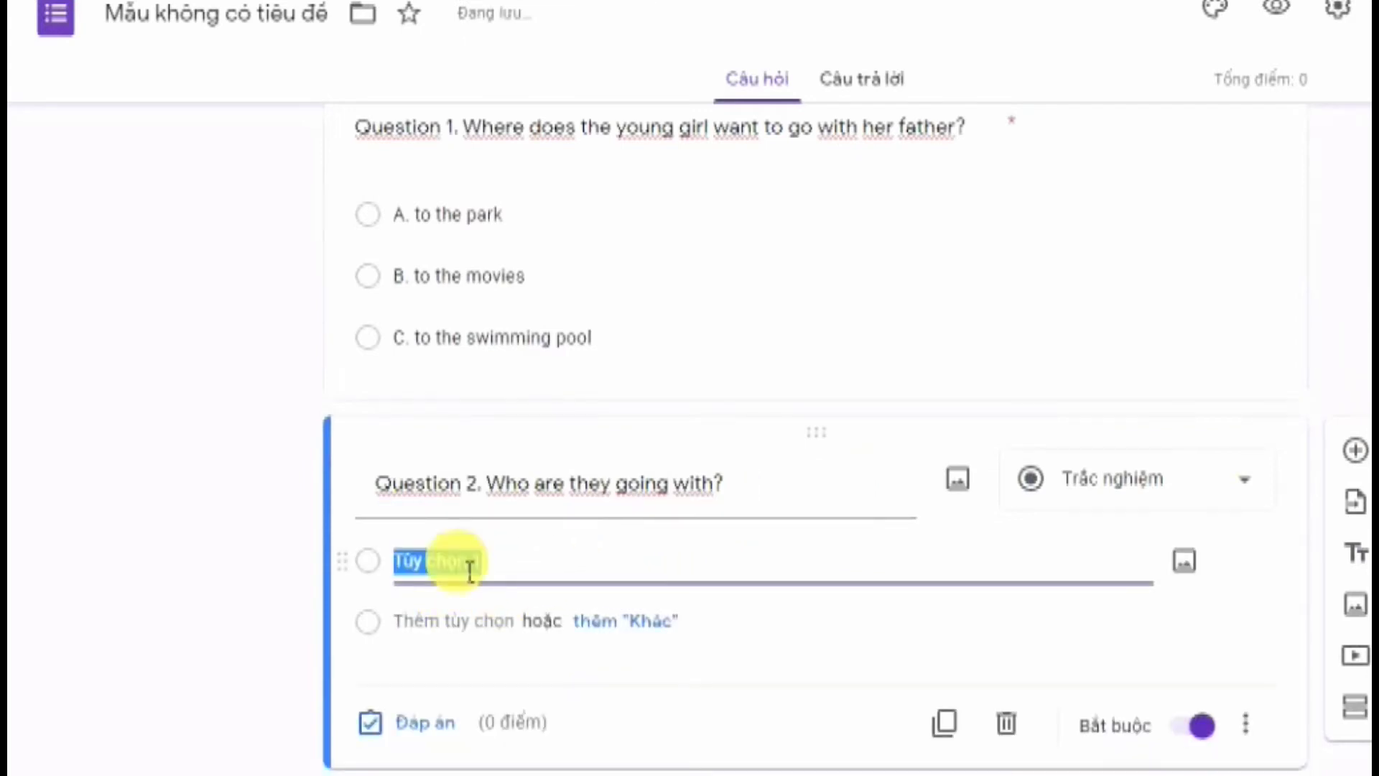
key(ctrl+v)
click(572, 562)
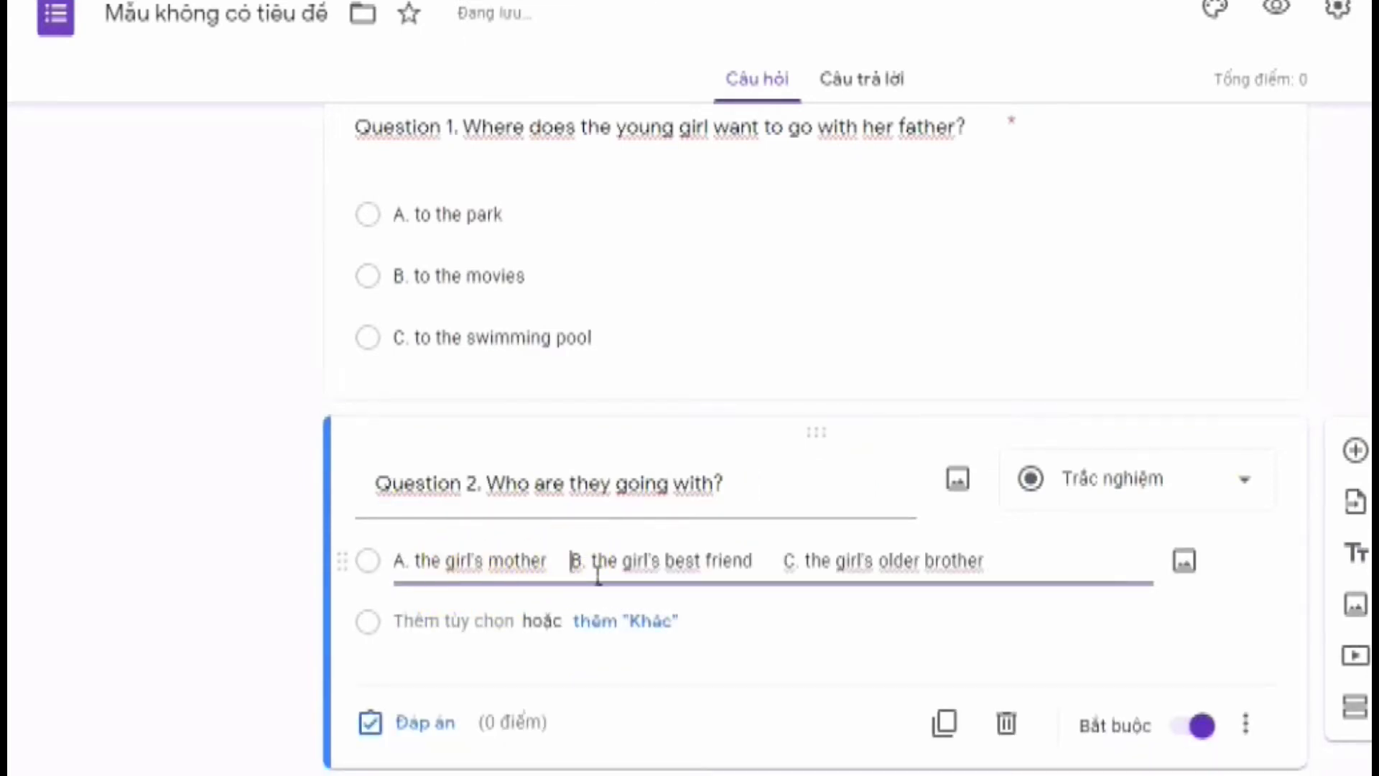
drag(598, 575, 1032, 575)
key(ctrl+x)
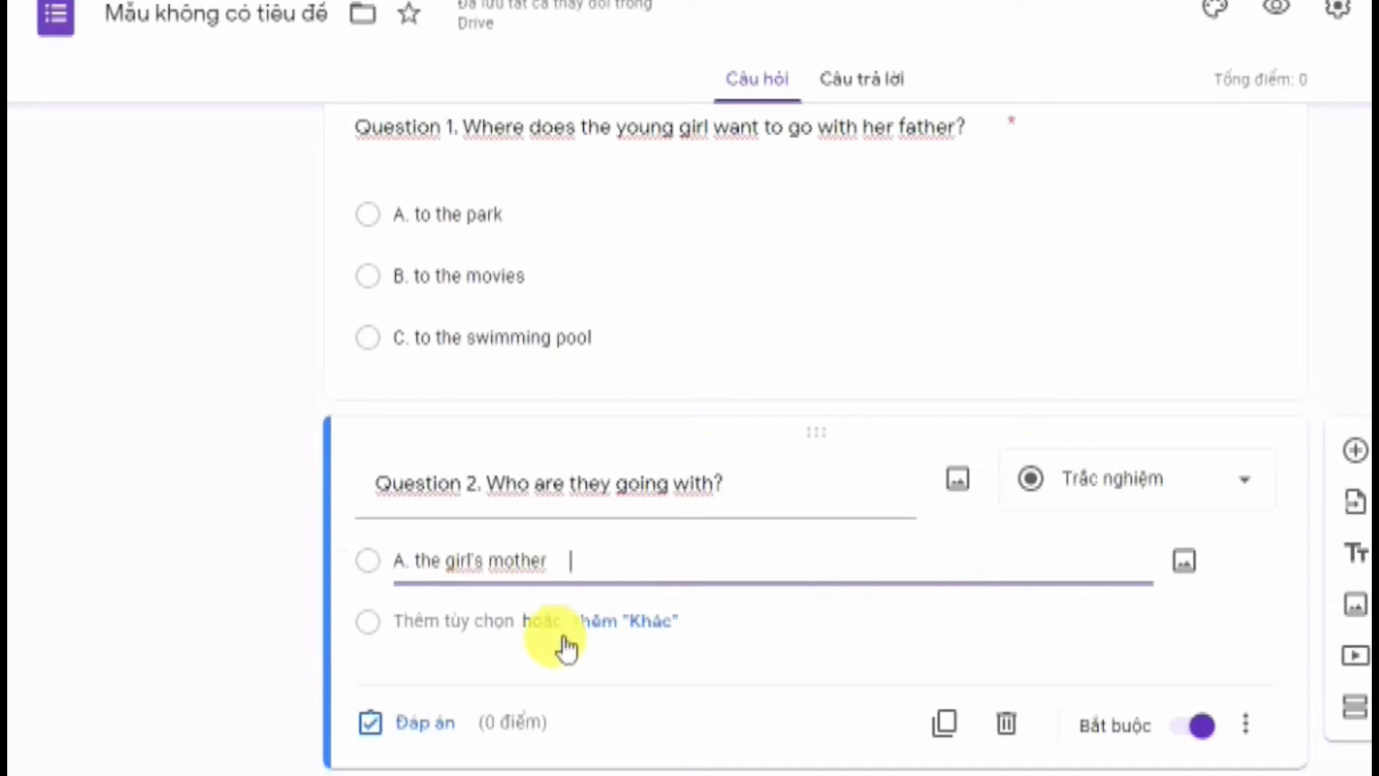
click(447, 619)
key(ctrl+v)
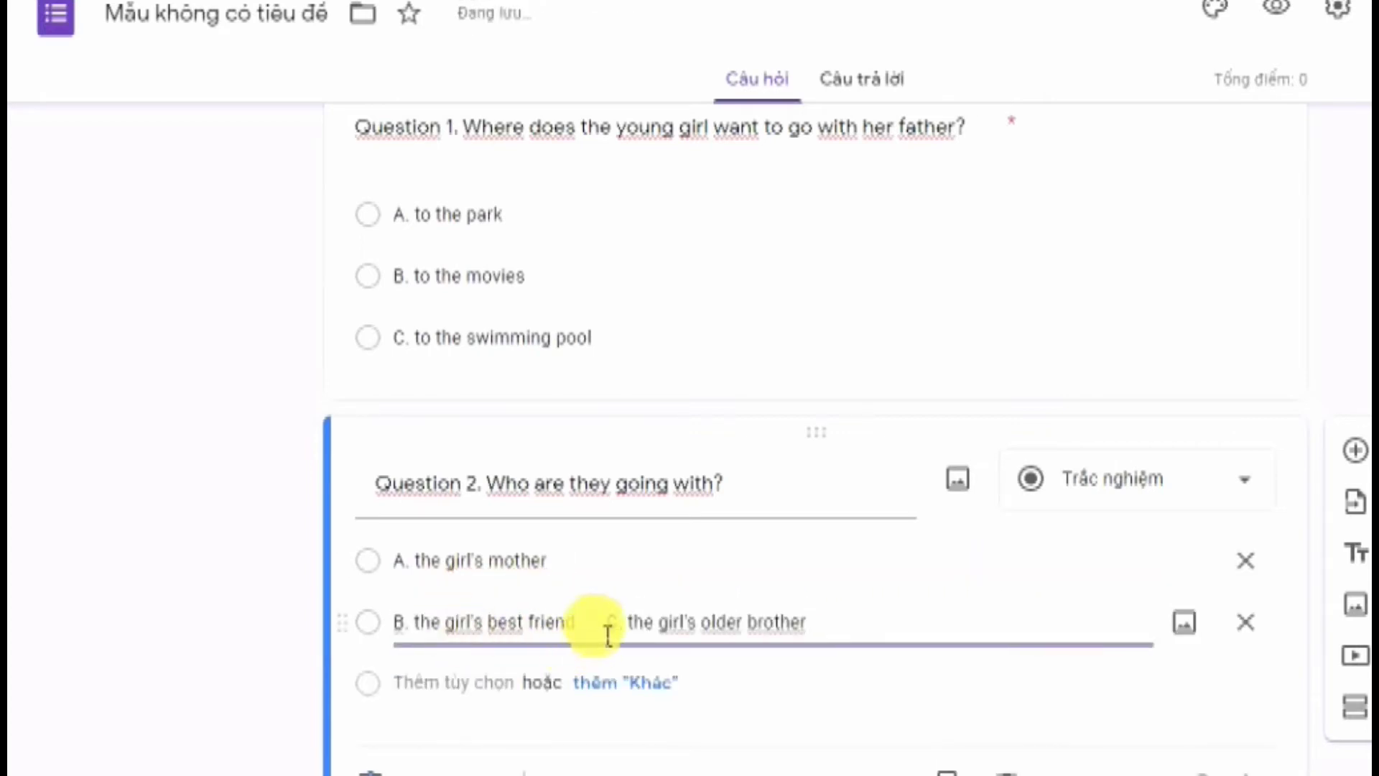
drag(608, 635, 887, 640)
key(ctrl+x)
click(440, 683)
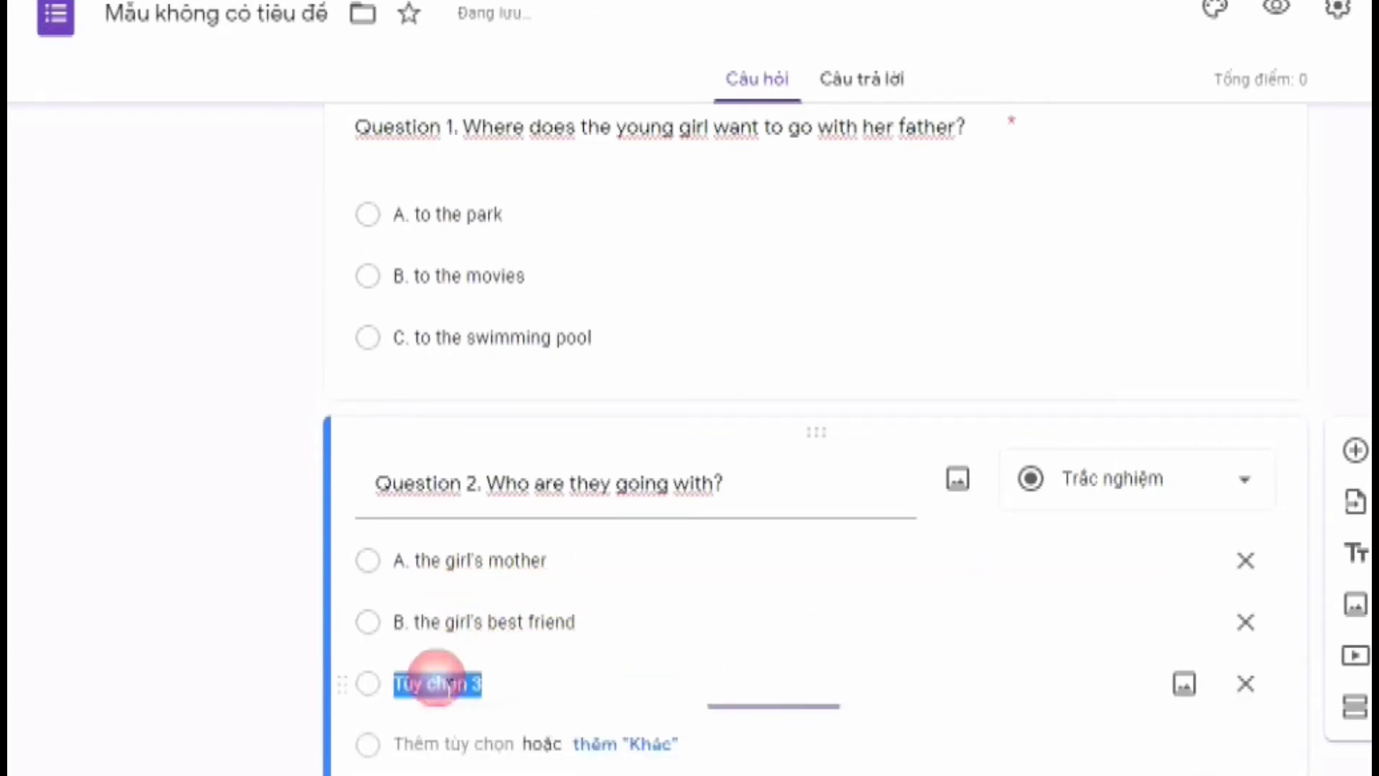
key(ctrl+v)
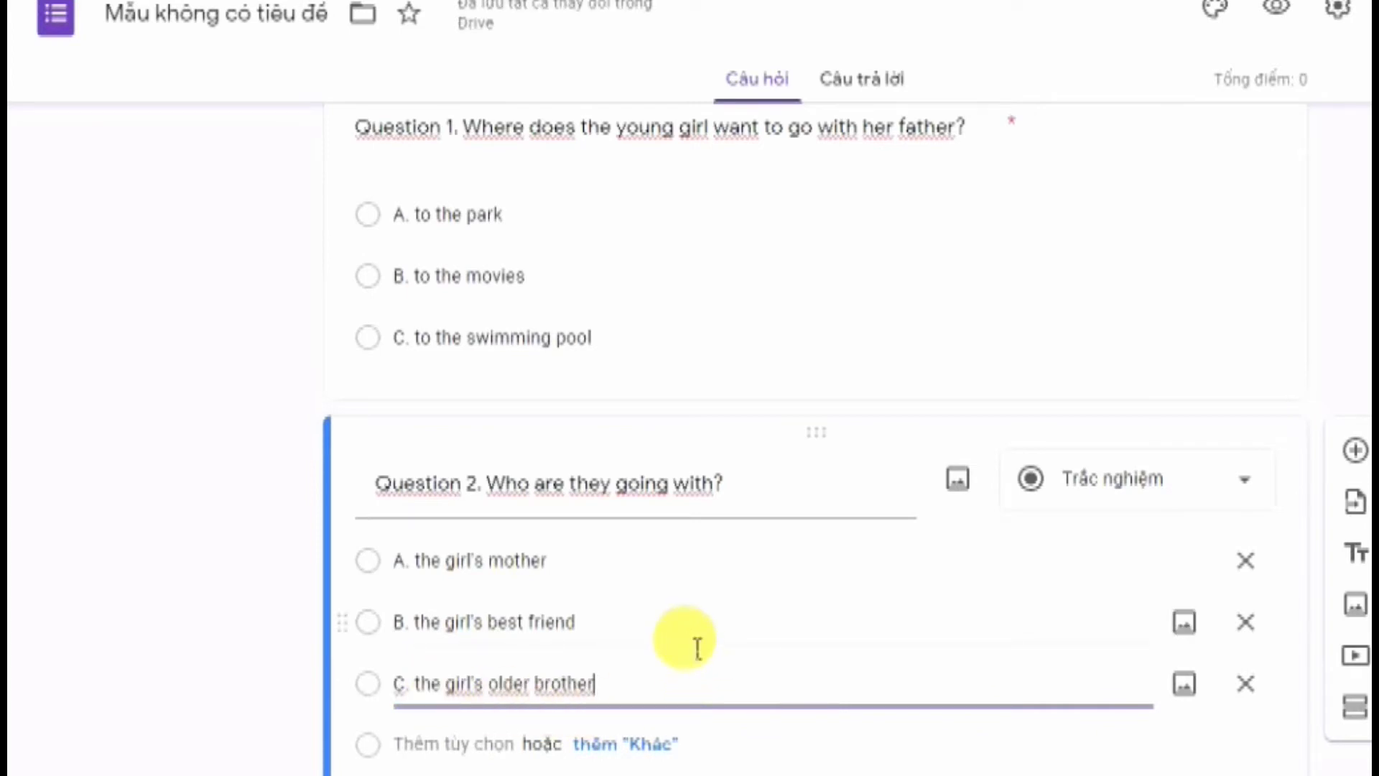
scroll(631, 640, down, 2)
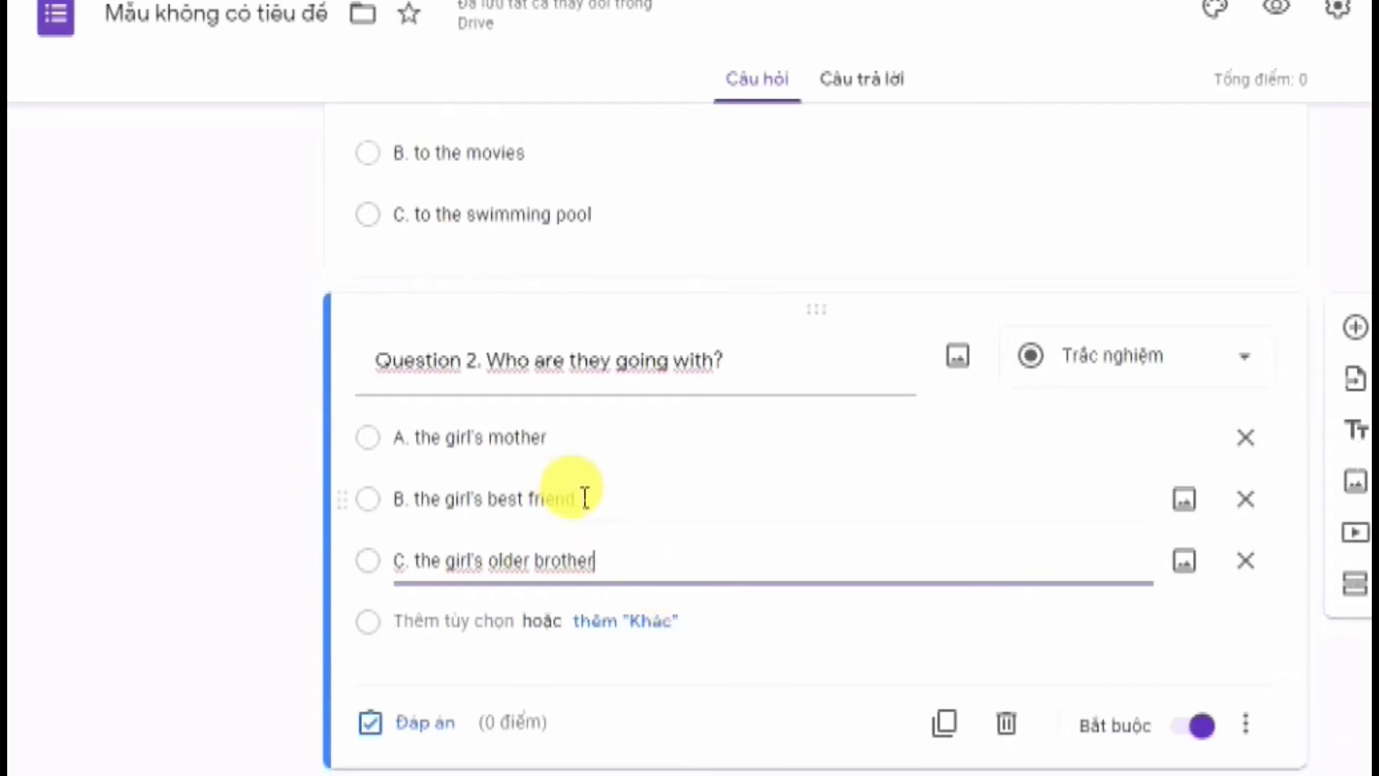
click(585, 558)
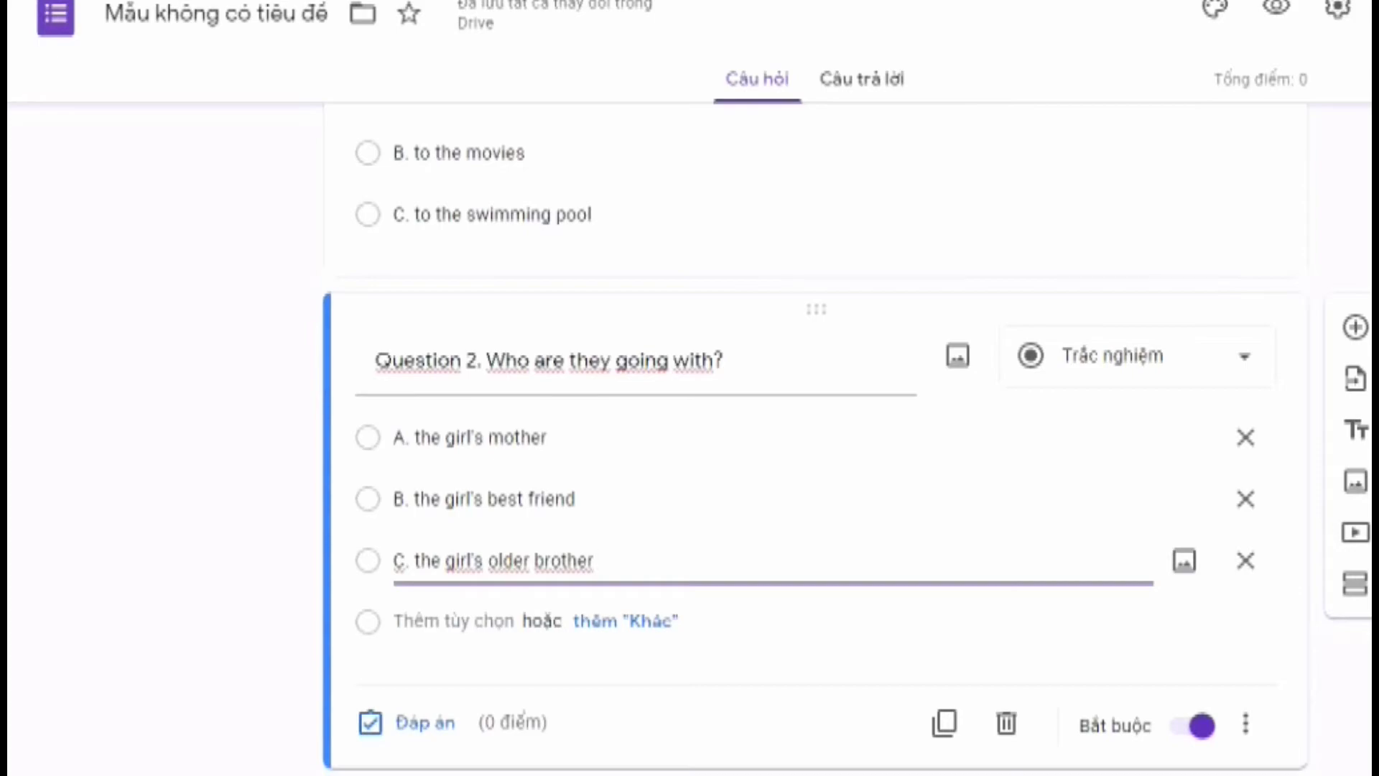
key(alt+Tab)
click(1330, 360)
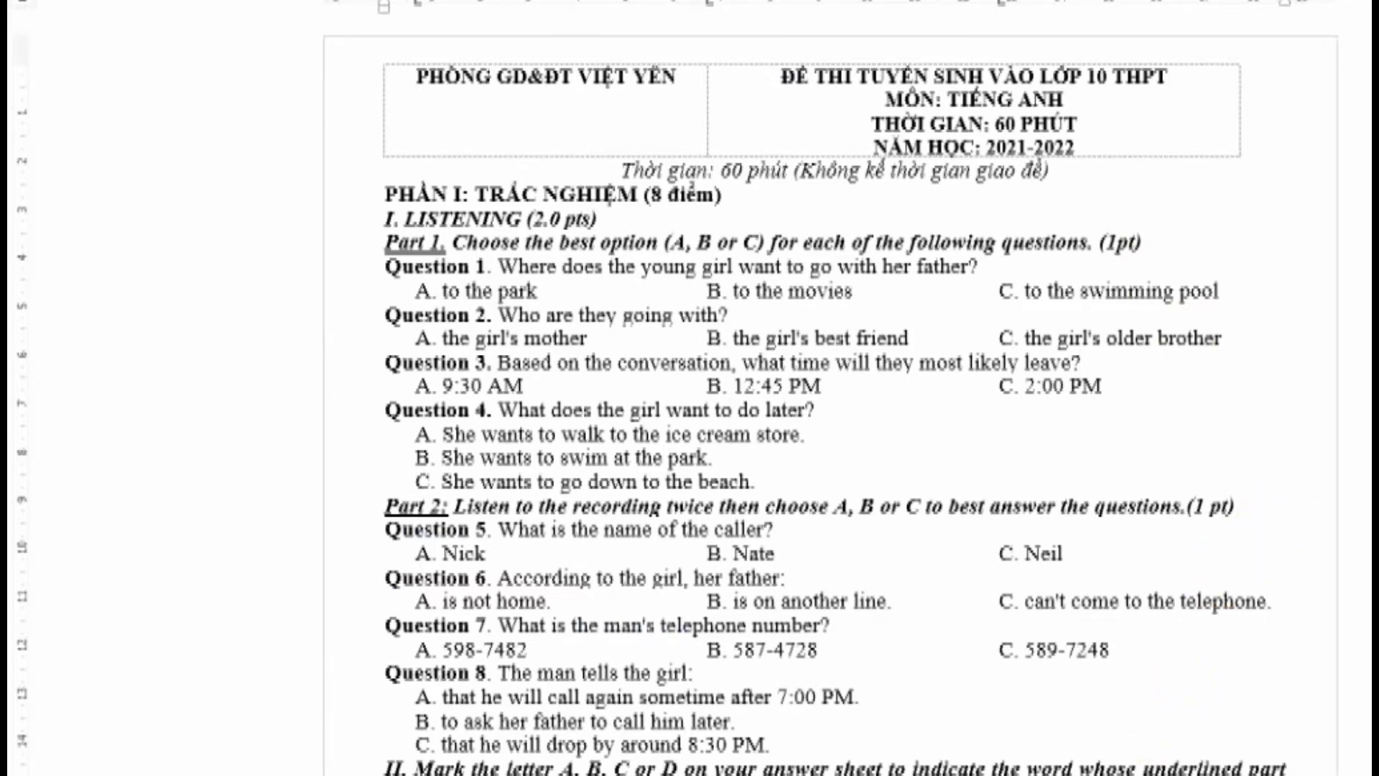
Search 'sn' in Start and pin Snipping Tool to the taskbar
key(super)
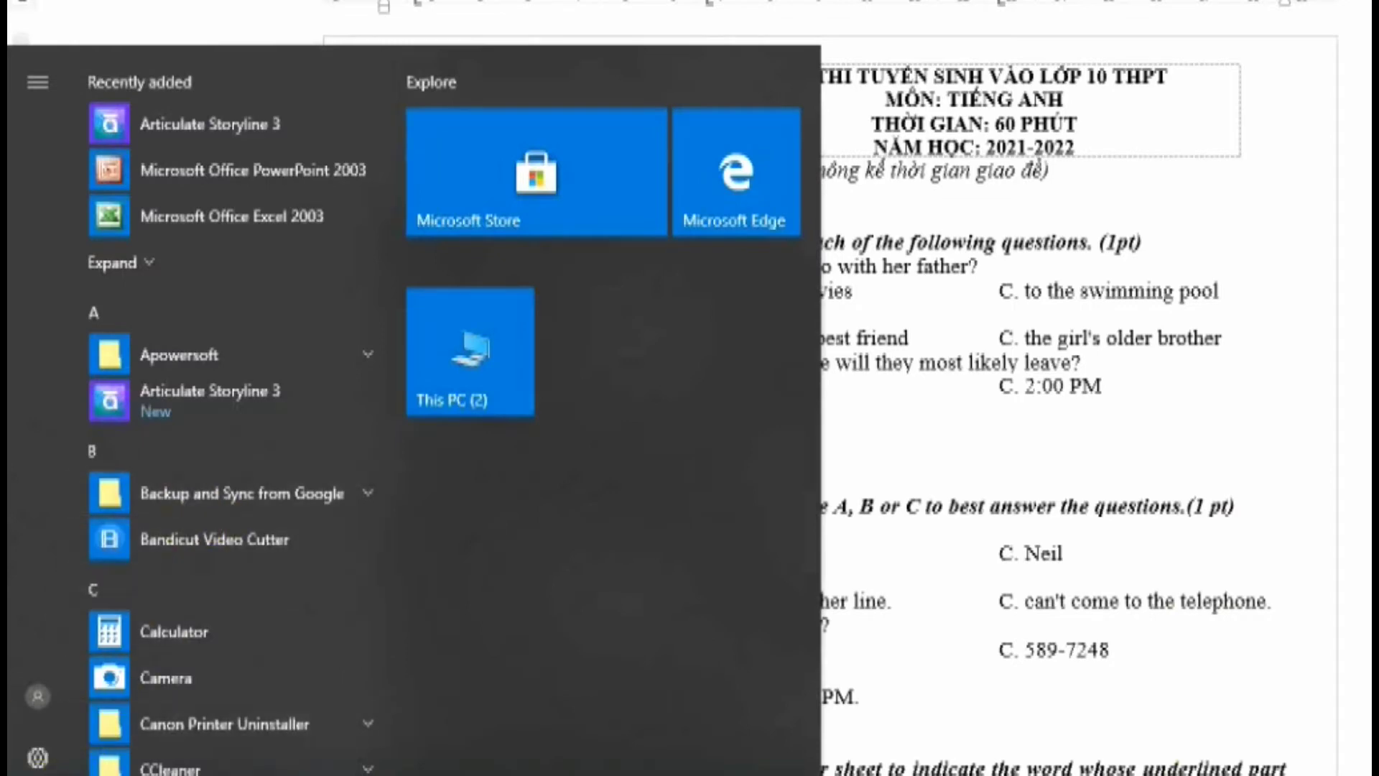
key(Escape)
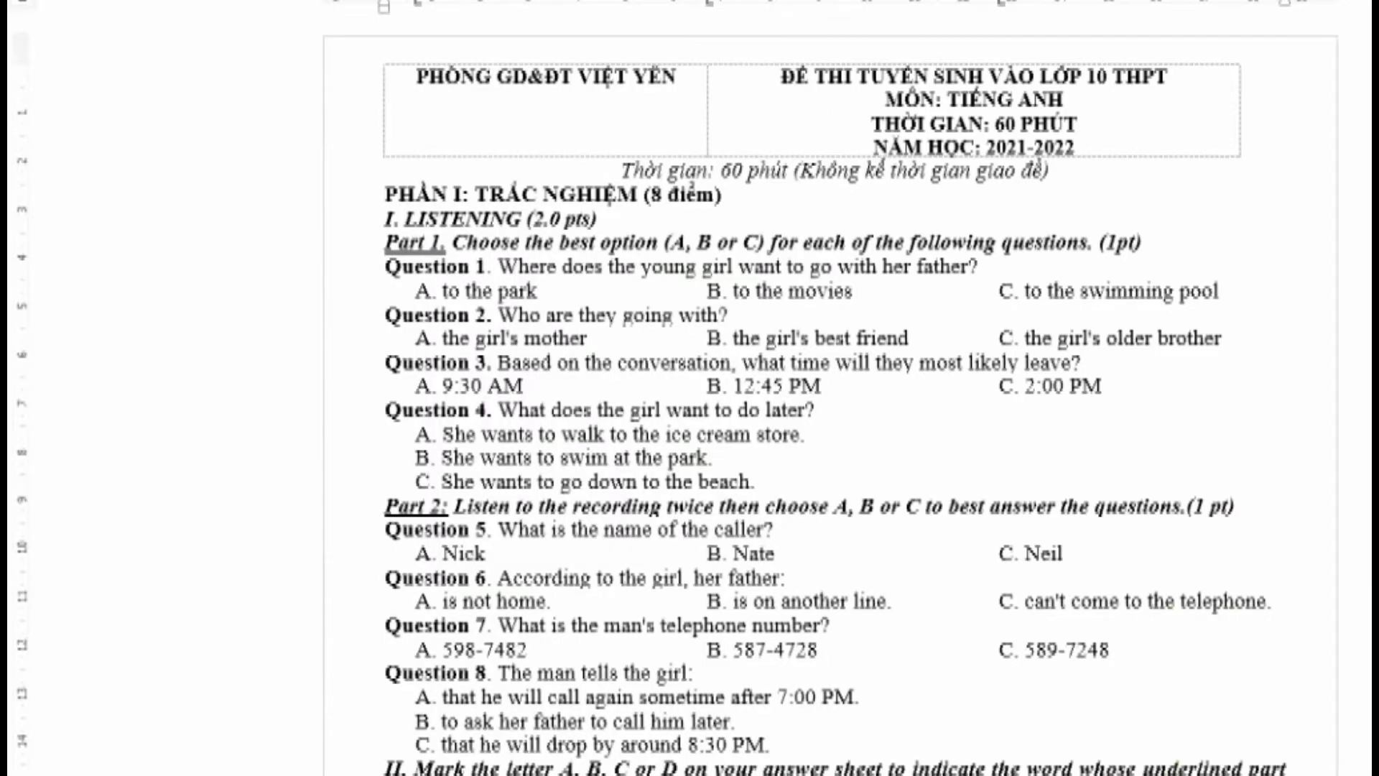
key(super)
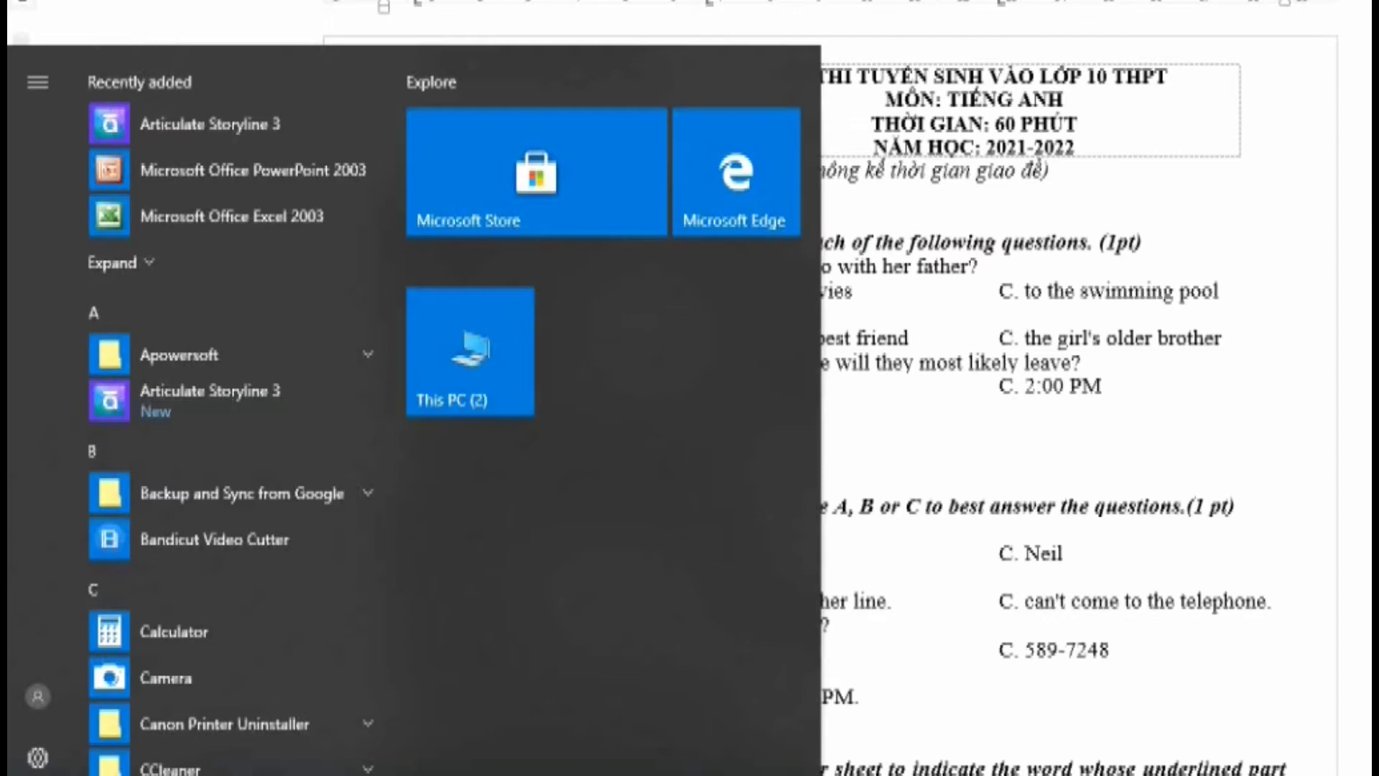
text(s)
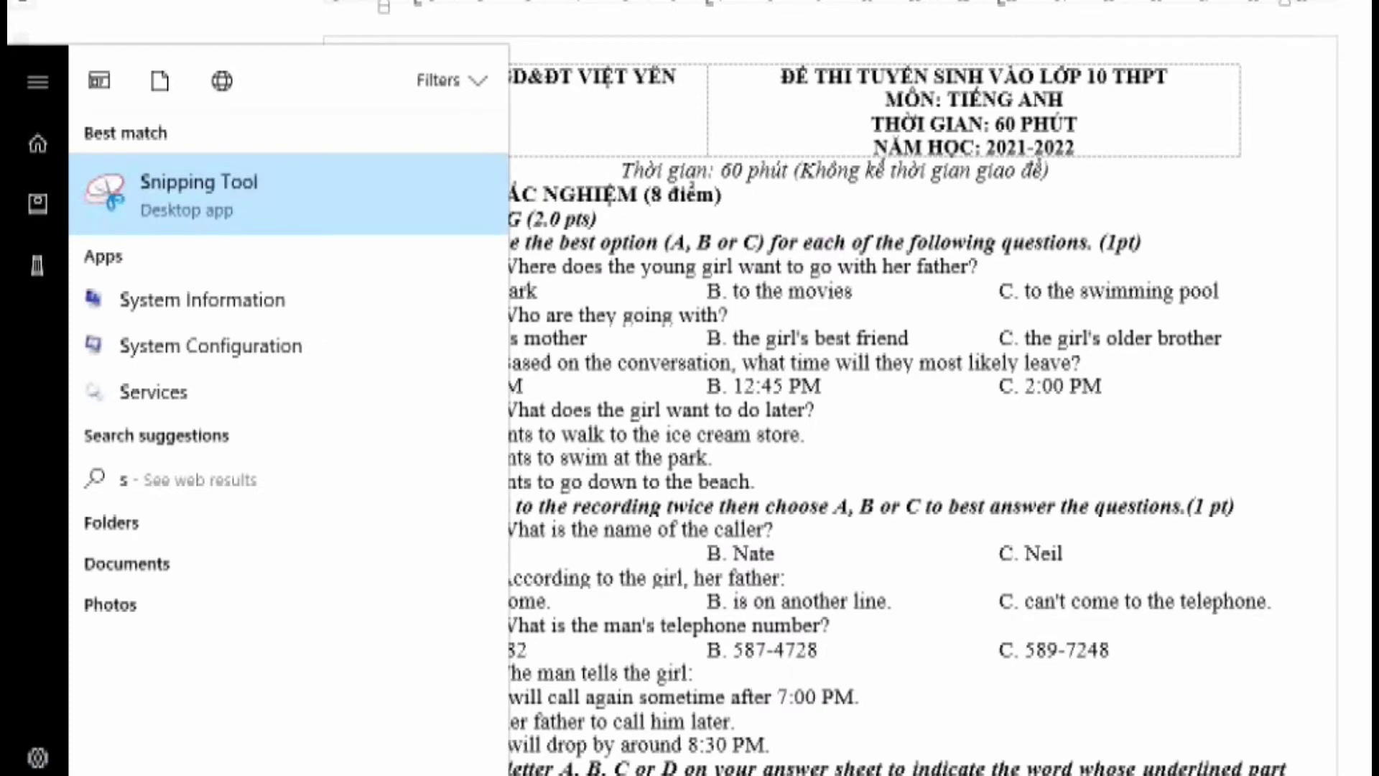
text(n)
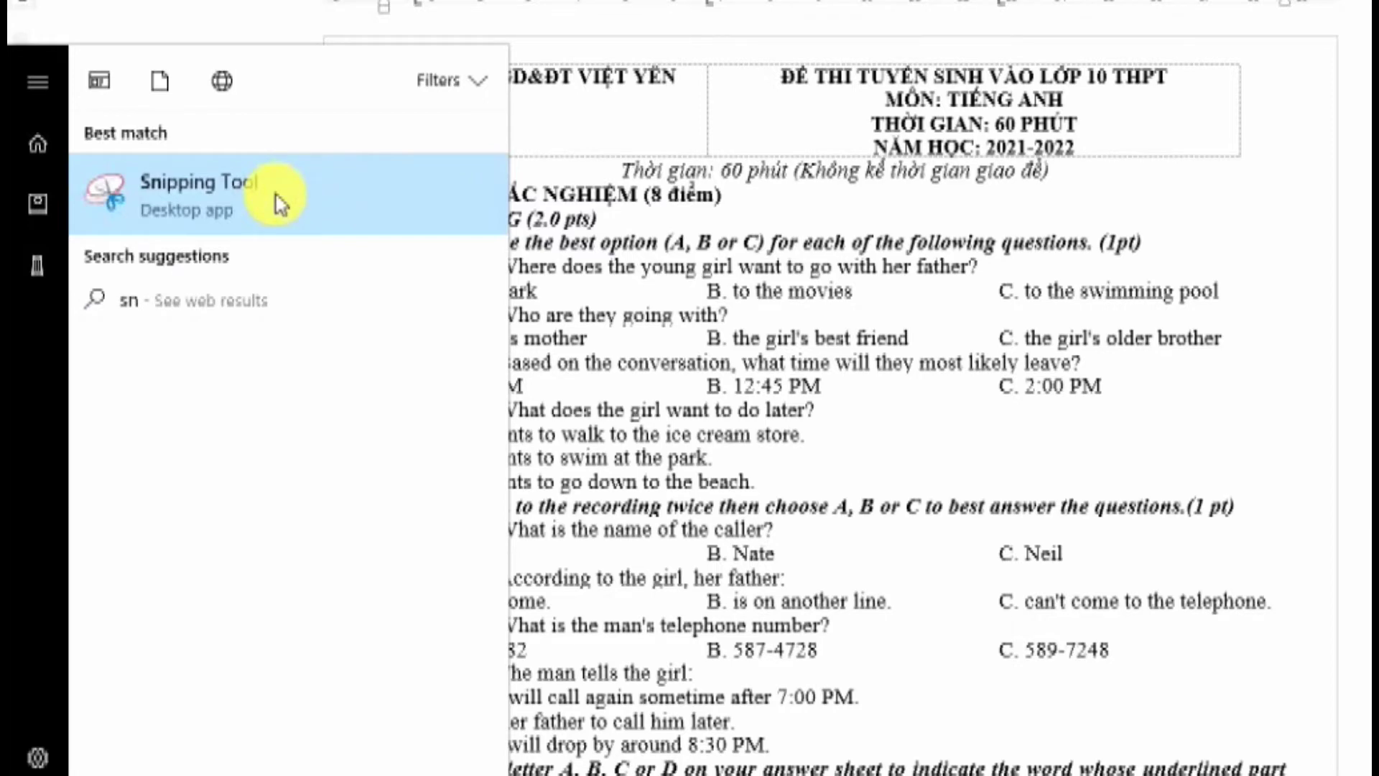
right_click(234, 198)
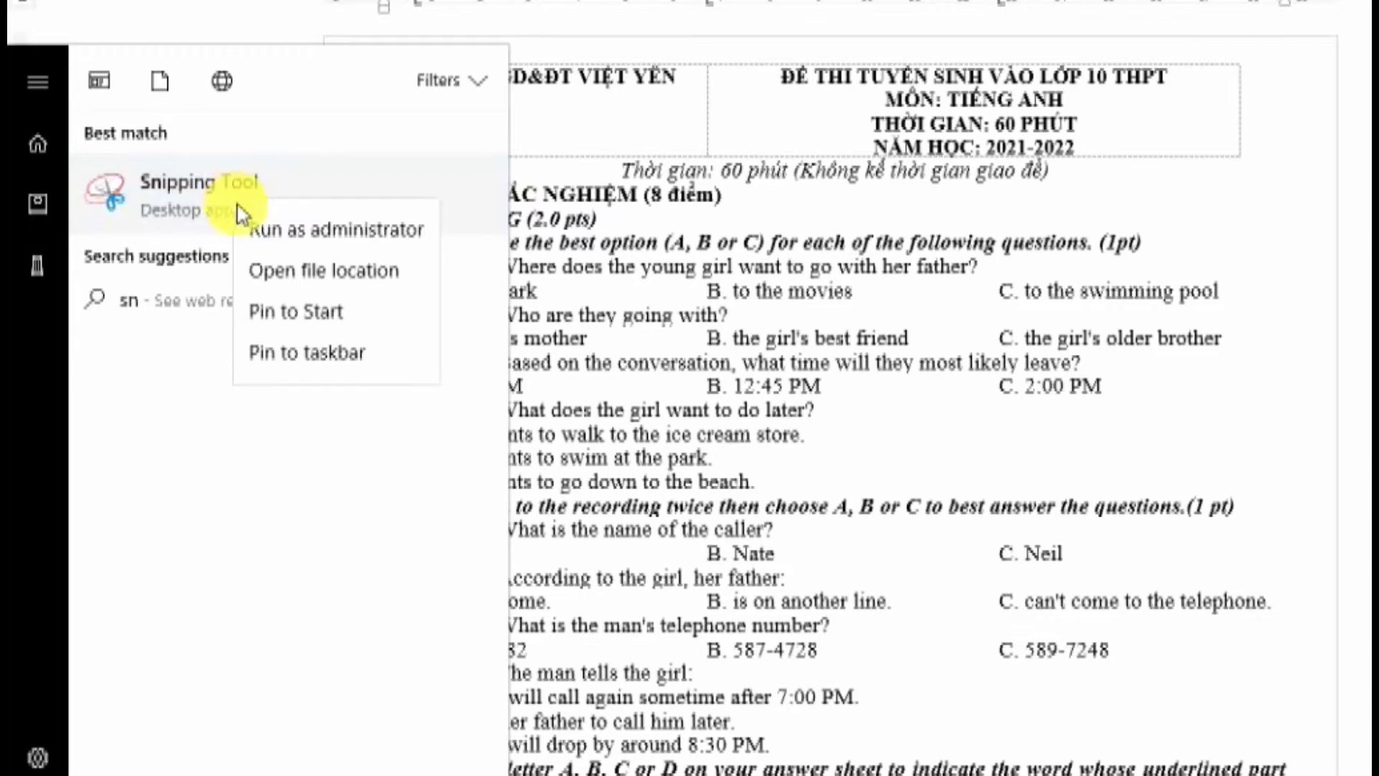
click(309, 355)
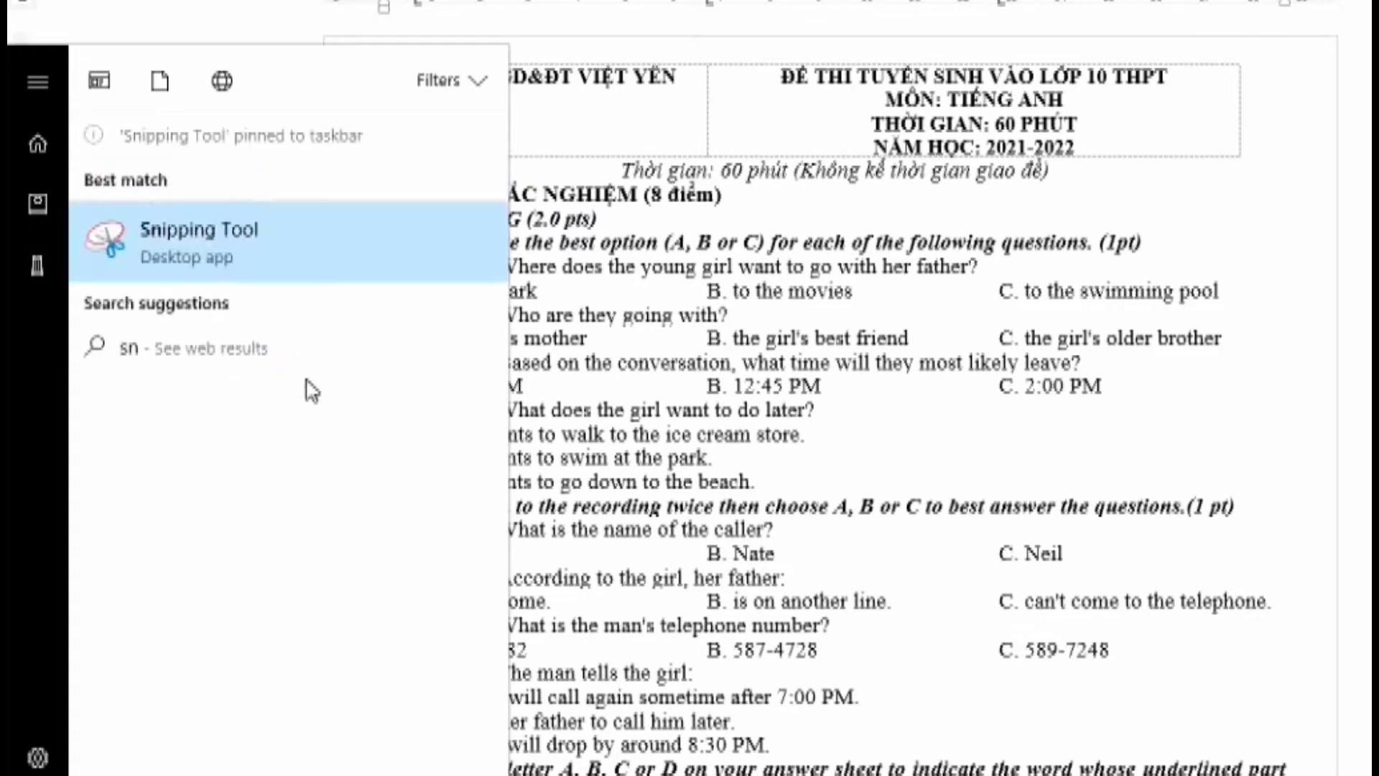
Start a new rectangular snip in Snipping Tool over the Word exam's first page
key(Escape)
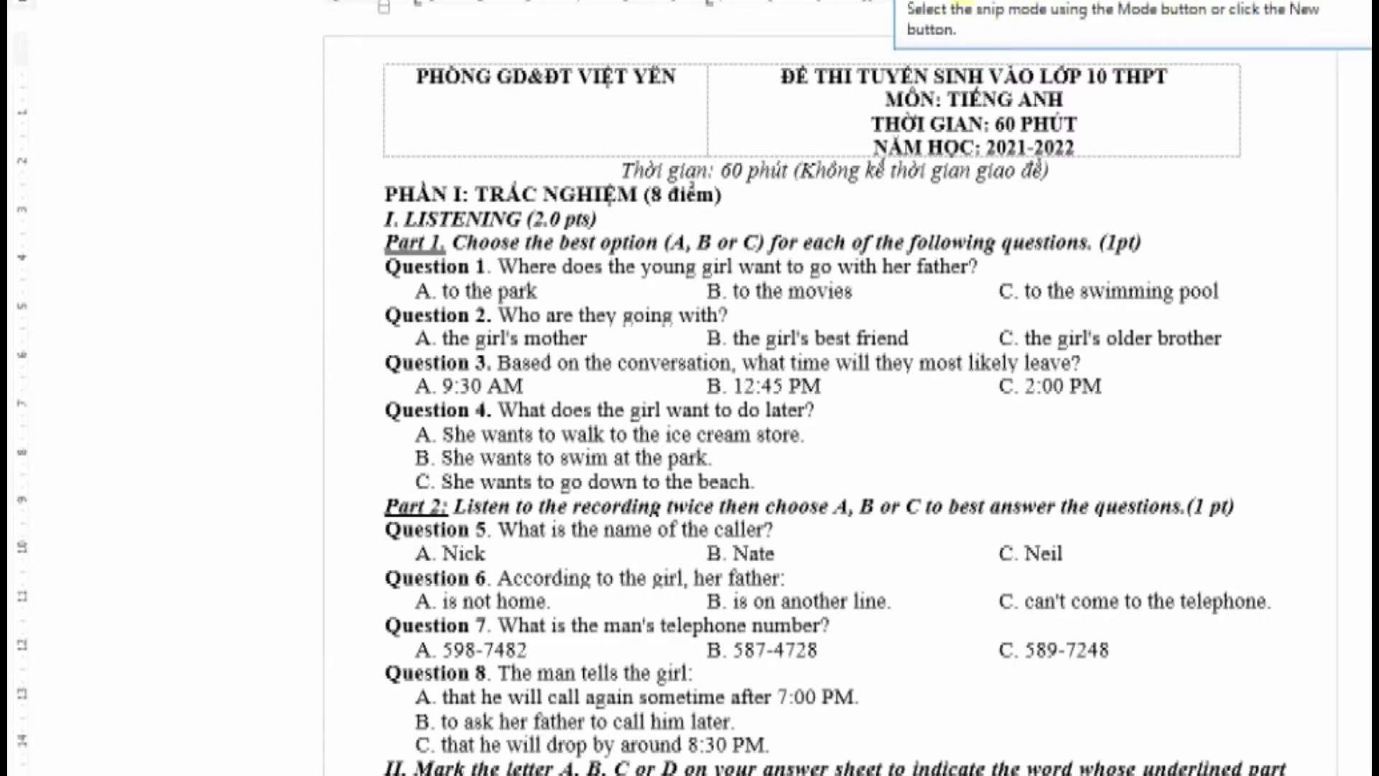
key(ctrl+n)
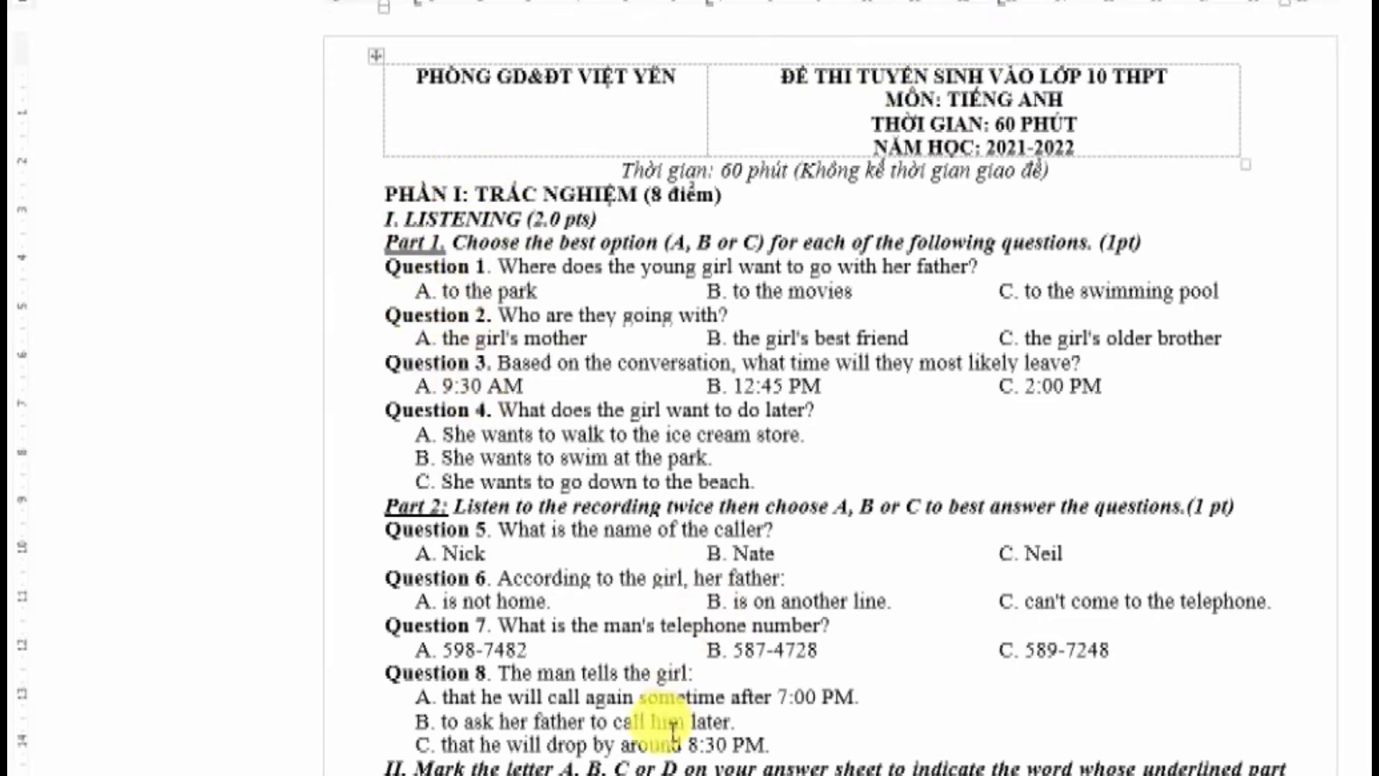
key(Escape)
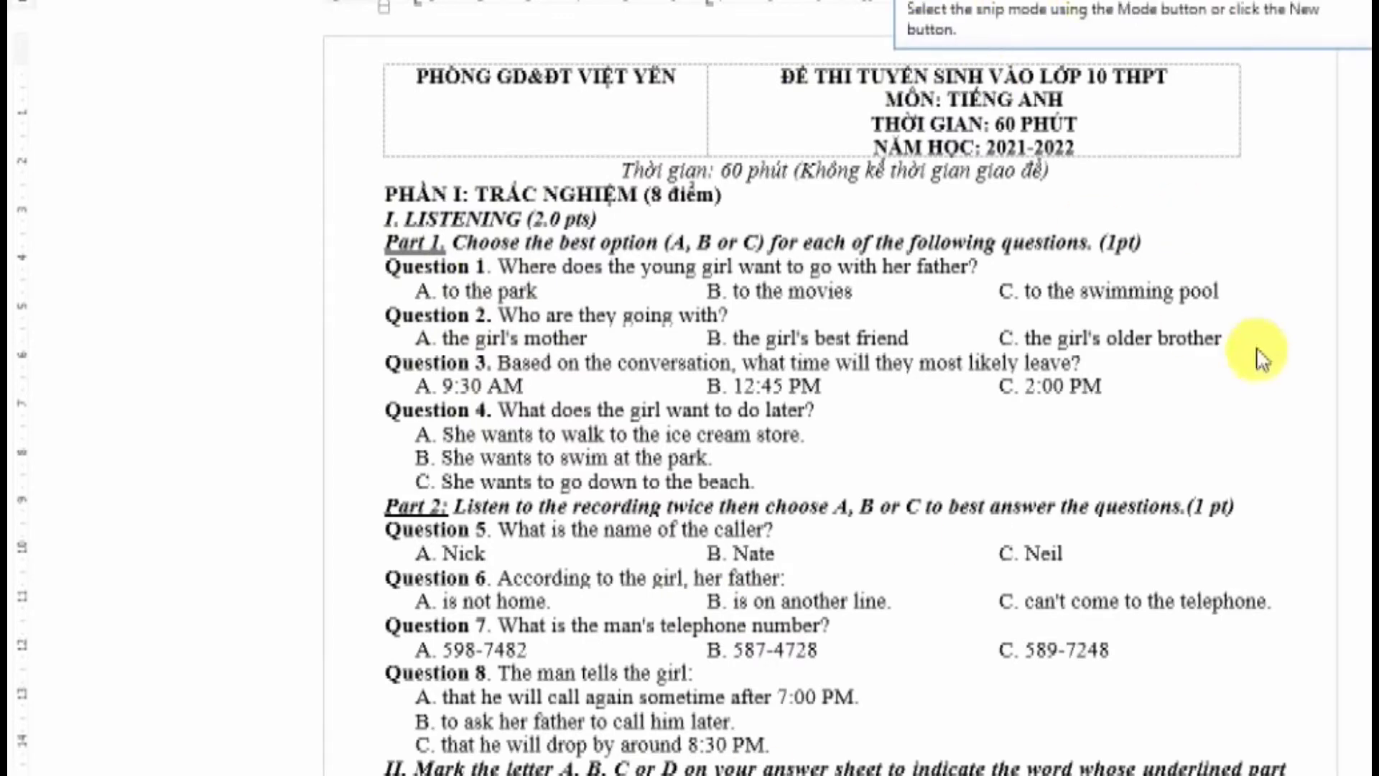
key(ctrl+n)
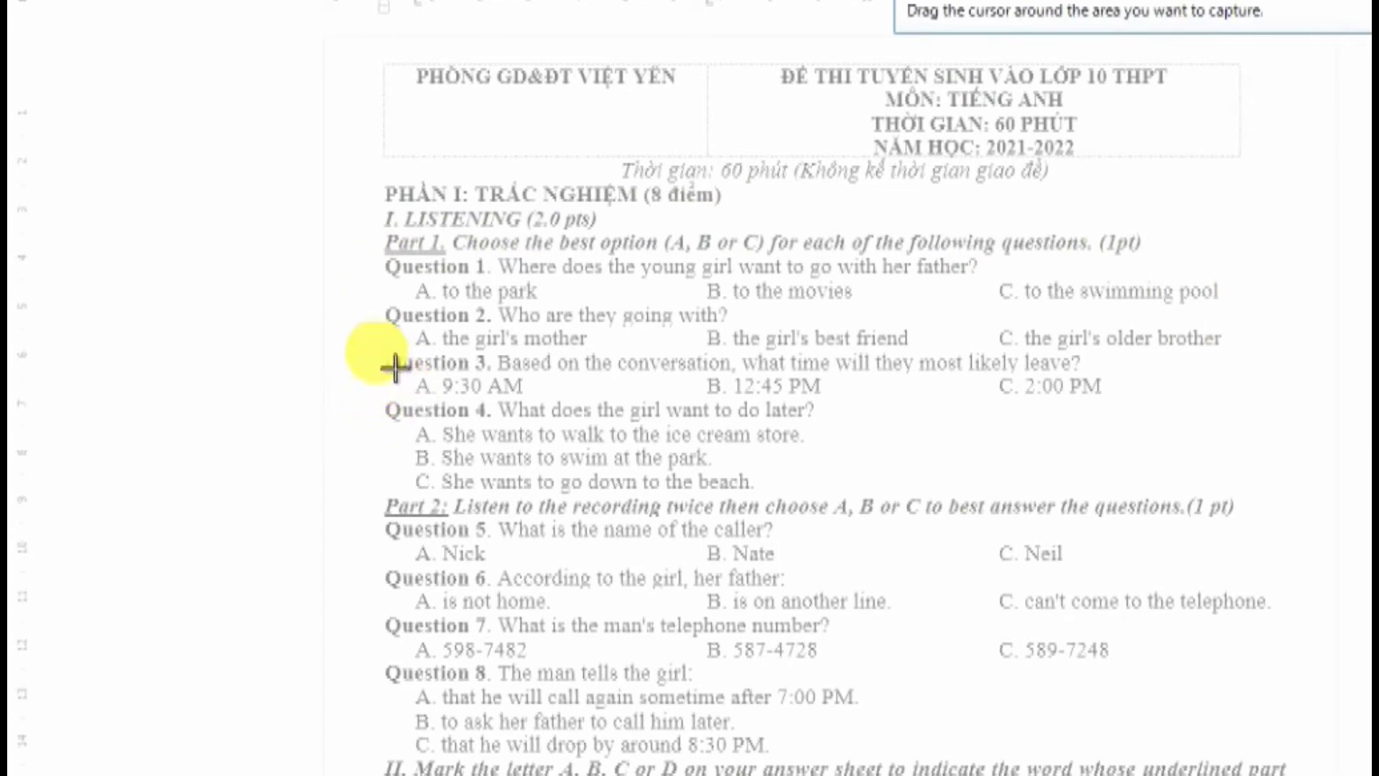
Snip Question 3 with its answers and create the Desktop folder 'Files cut THCS TIEN SON'
drag(373, 350, 1148, 420)
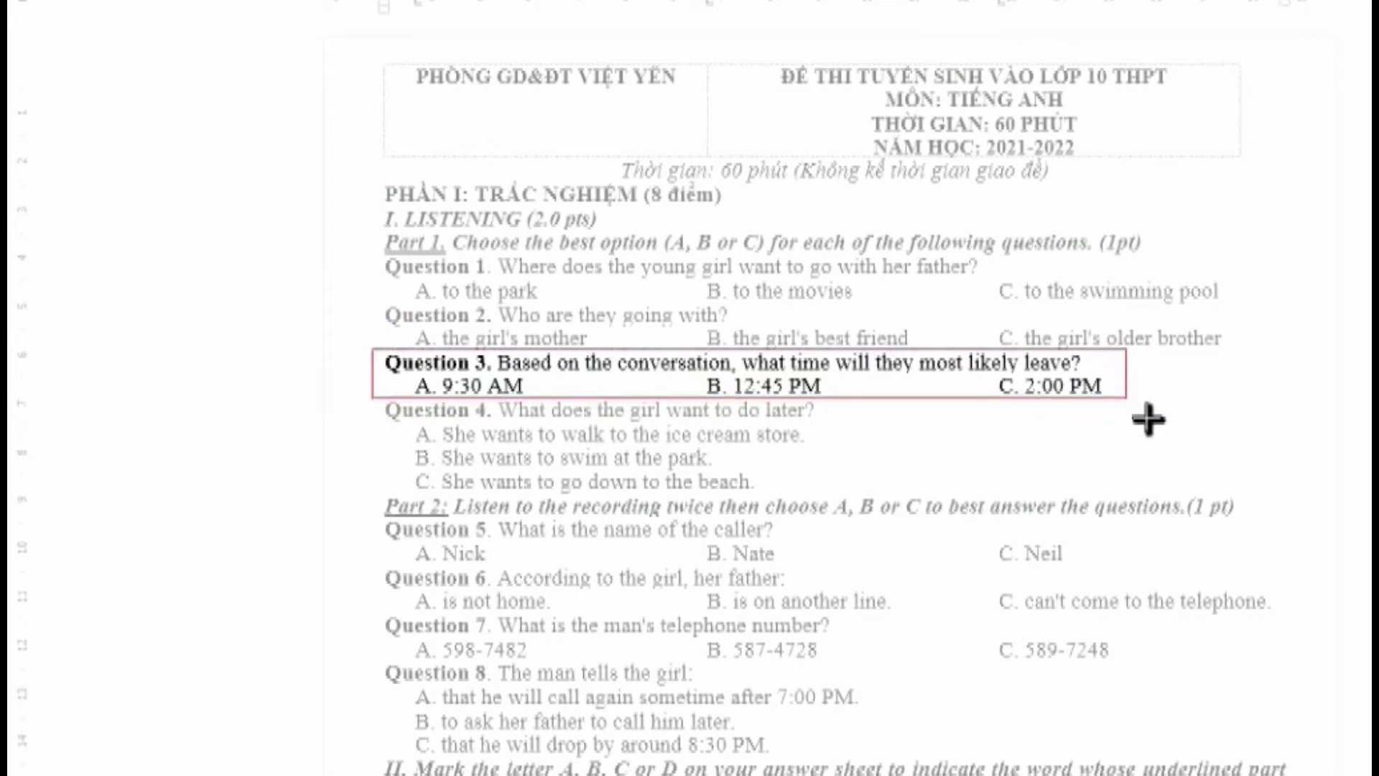
drag(1148, 420, 1132, 408)
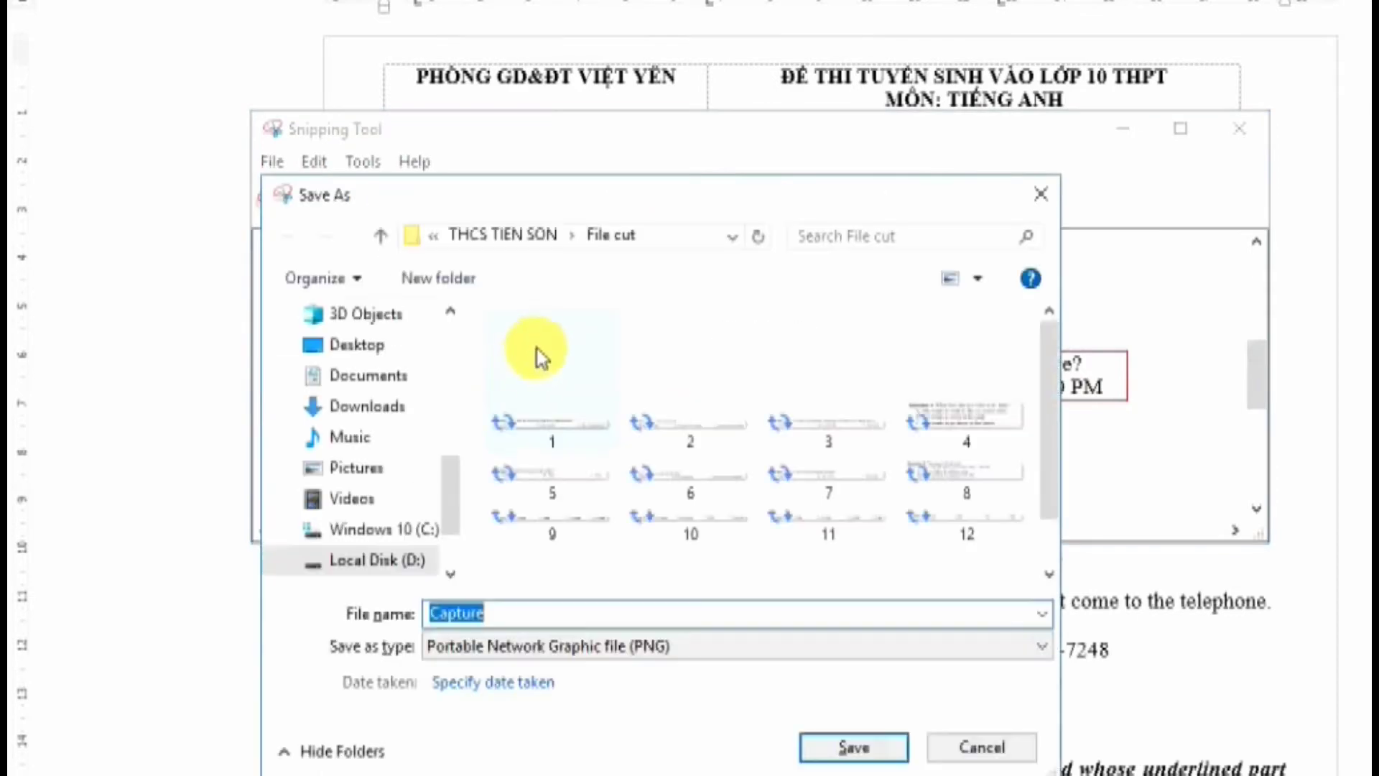
click(364, 352)
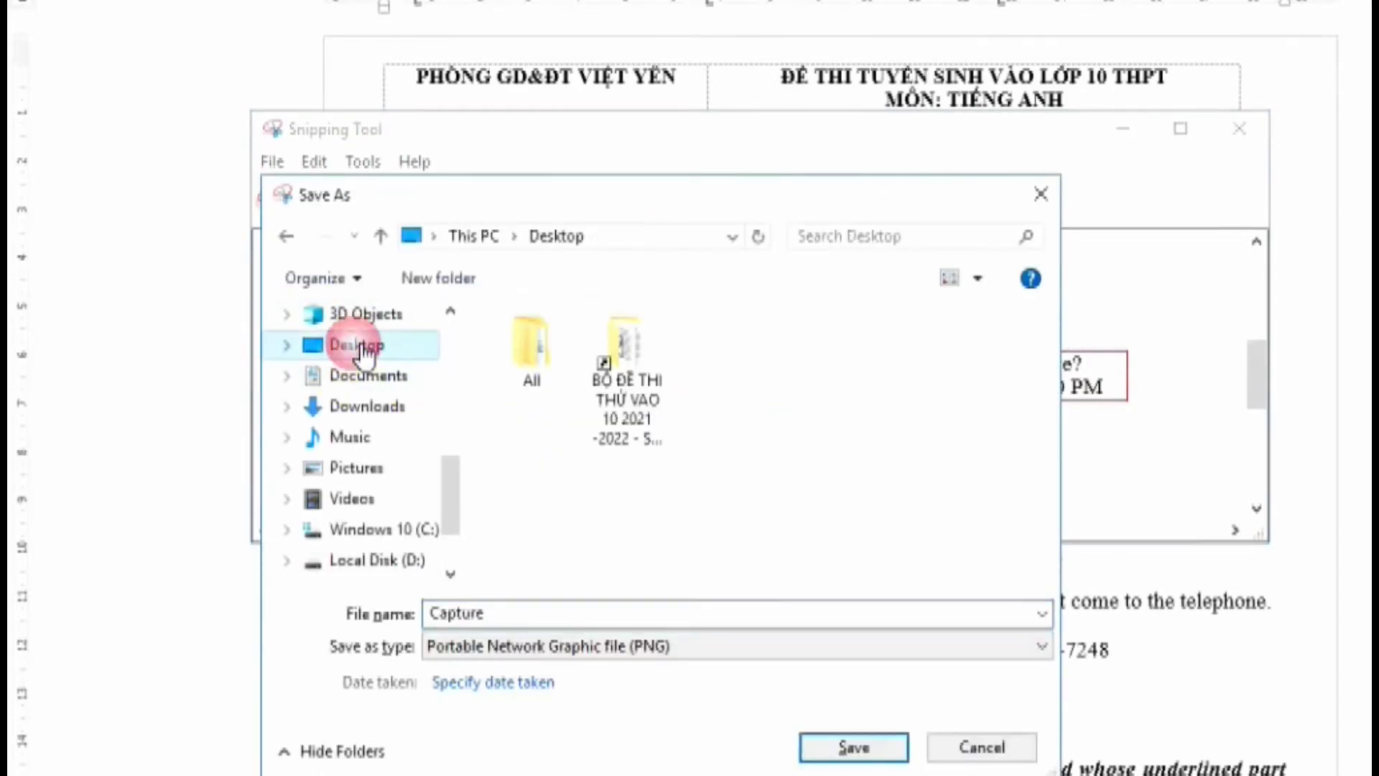
click(460, 284)
click(460, 281)
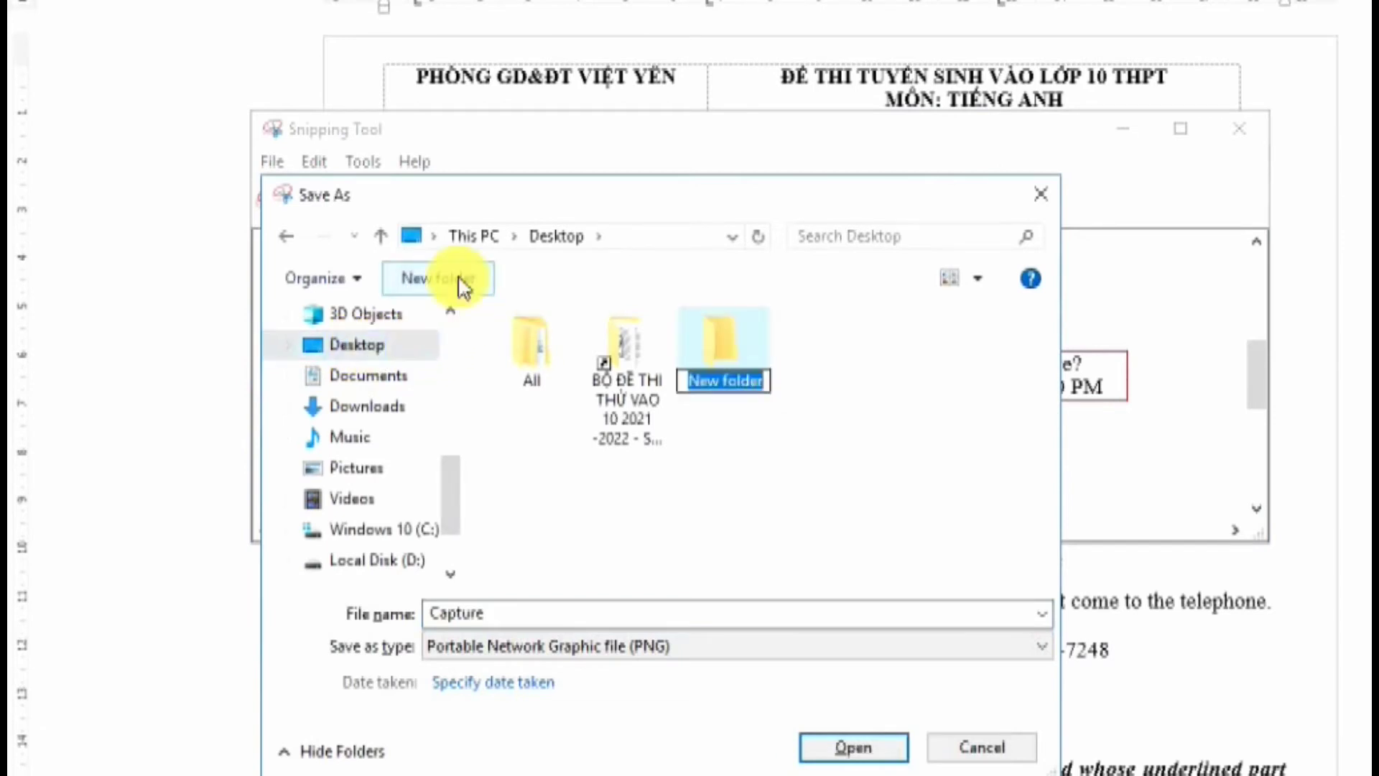
text(Fi)
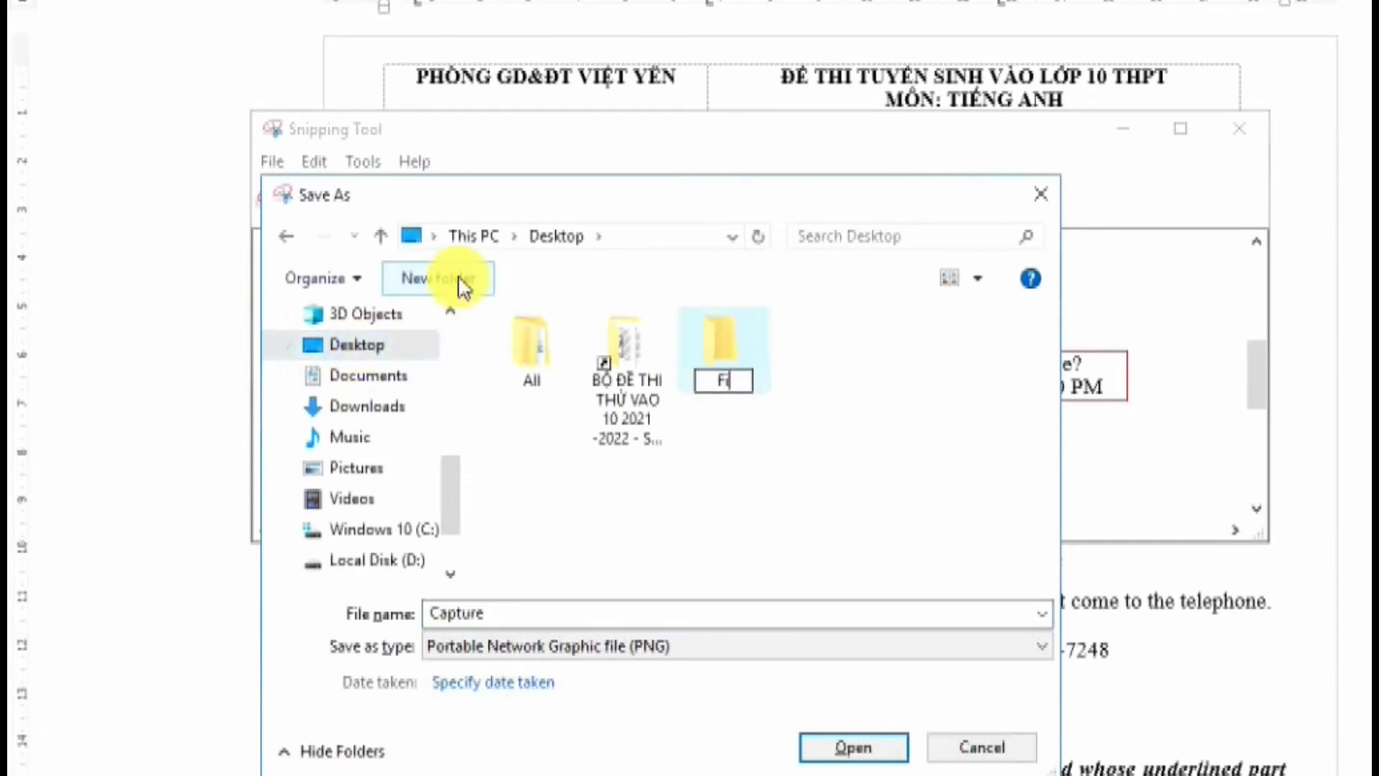
text(les )
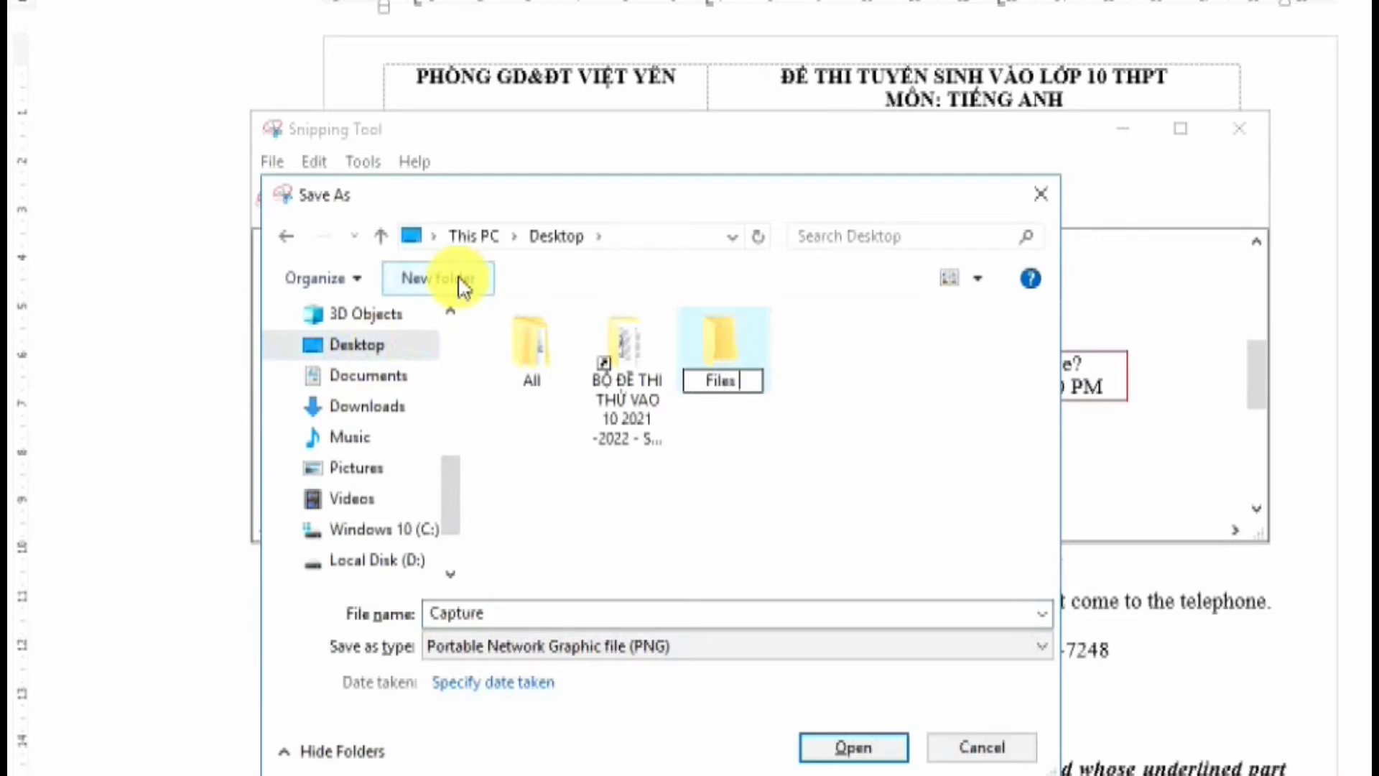
text(cut THCS T)
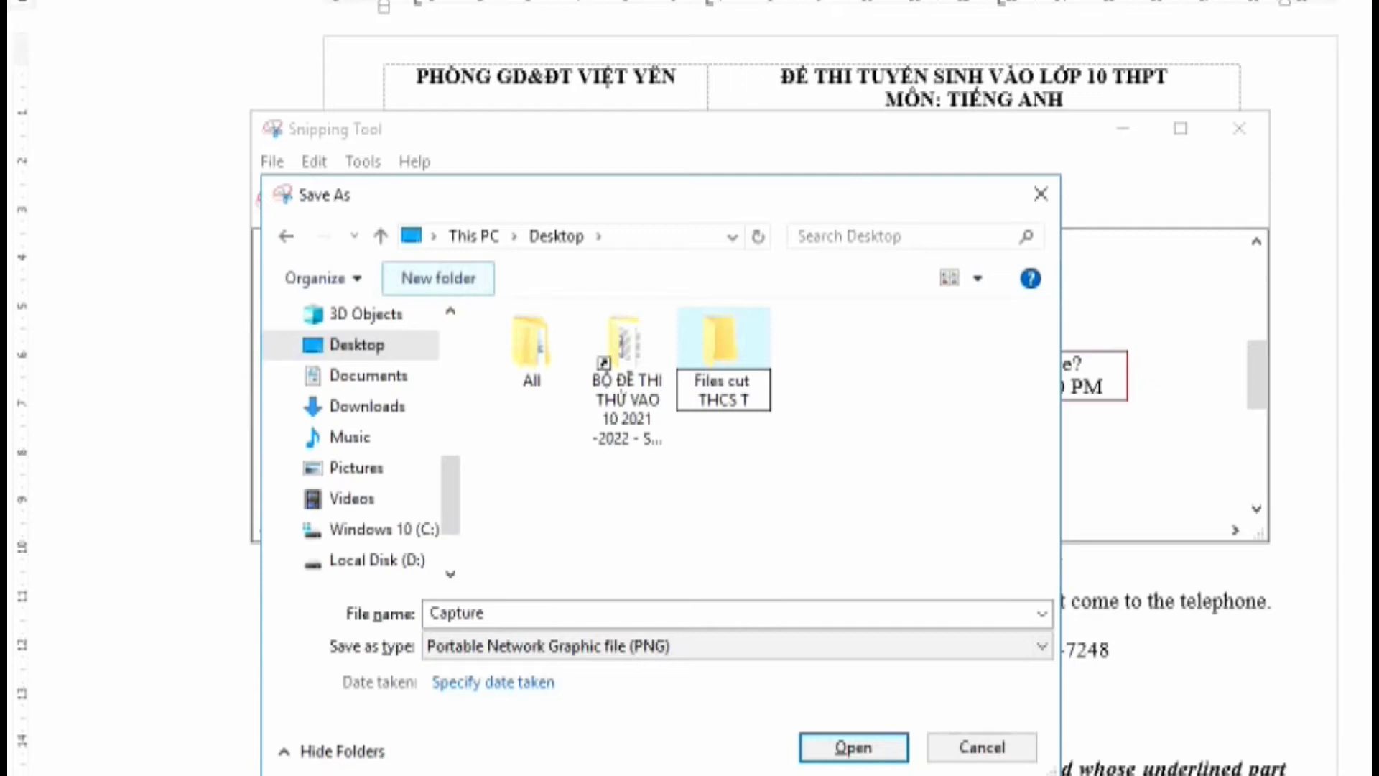
text(IEN SON)
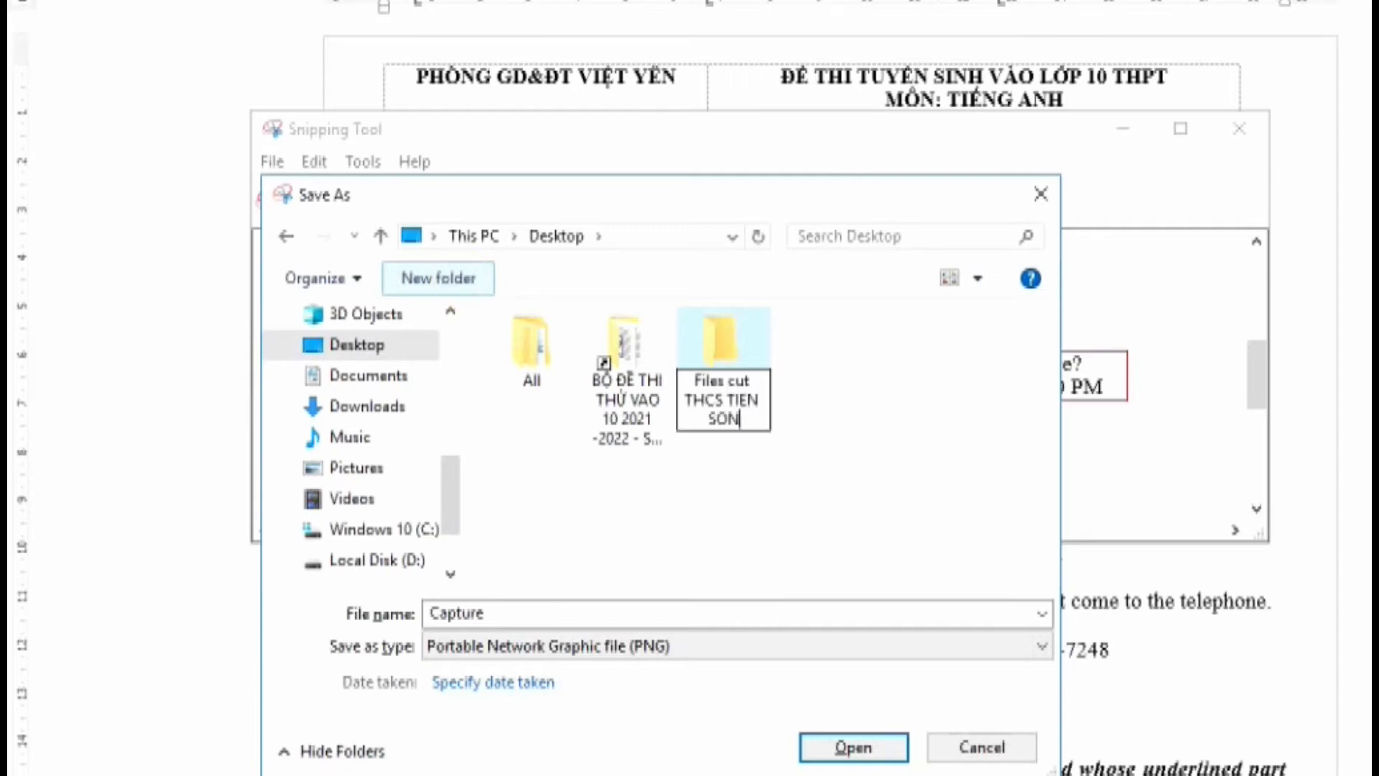
click(460, 288)
key(Return)
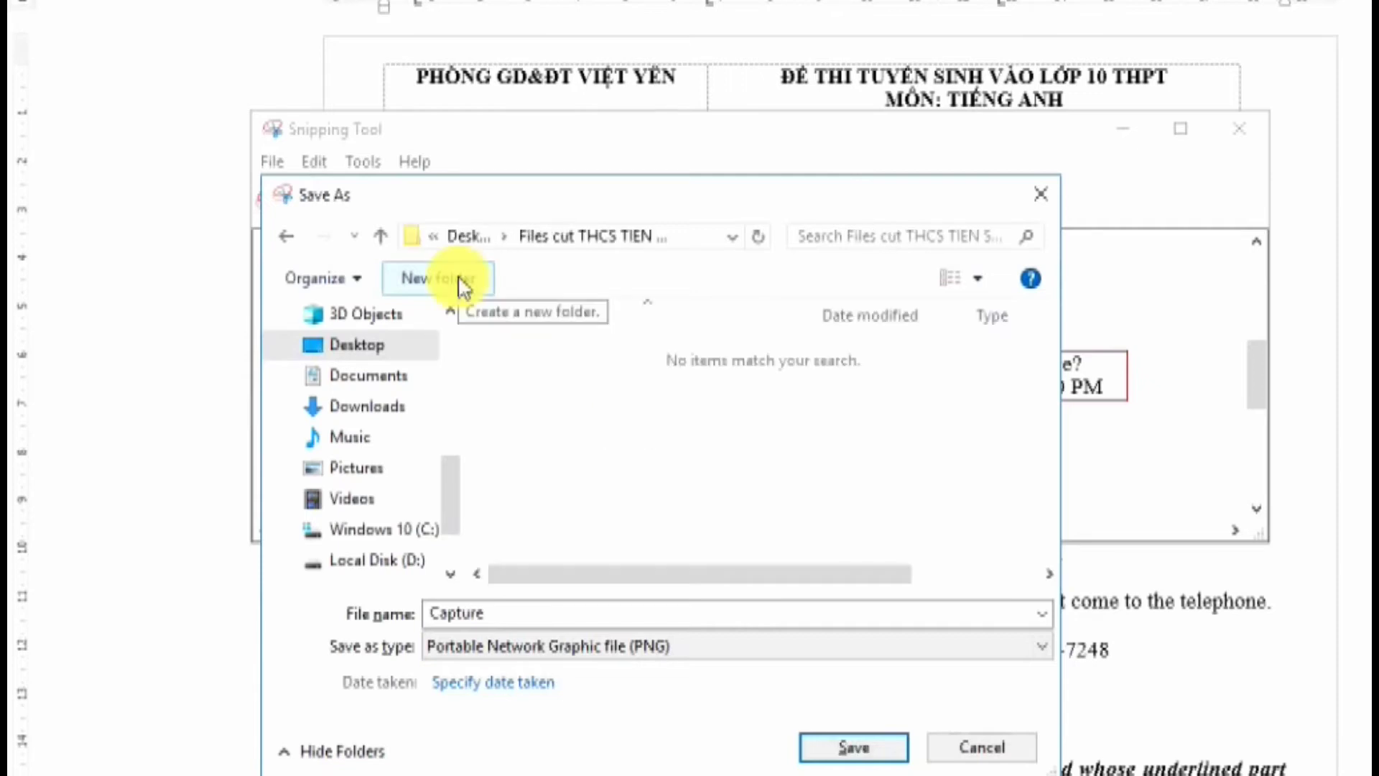
Save the Question 3 snip as PNG file 3 in that folder
double_click(549, 627)
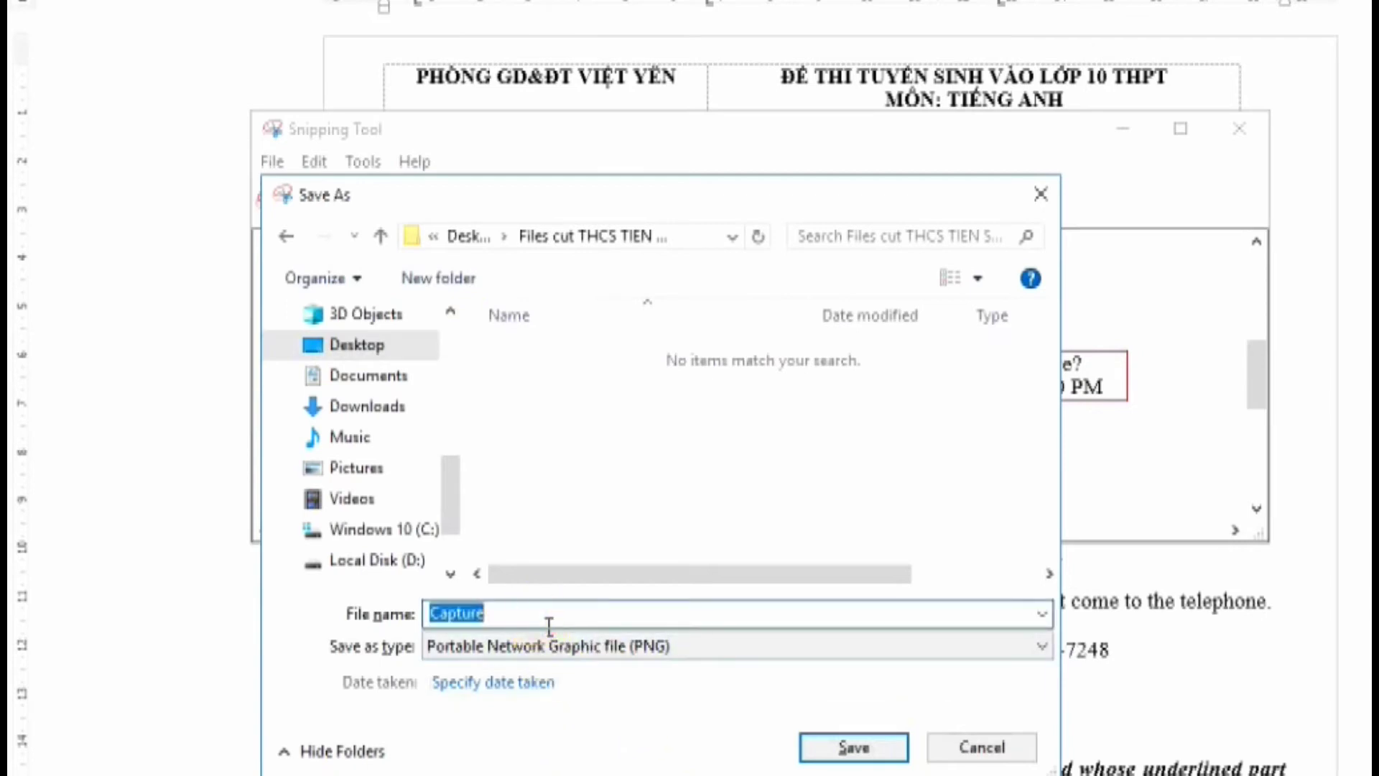
text(4)
click(854, 747)
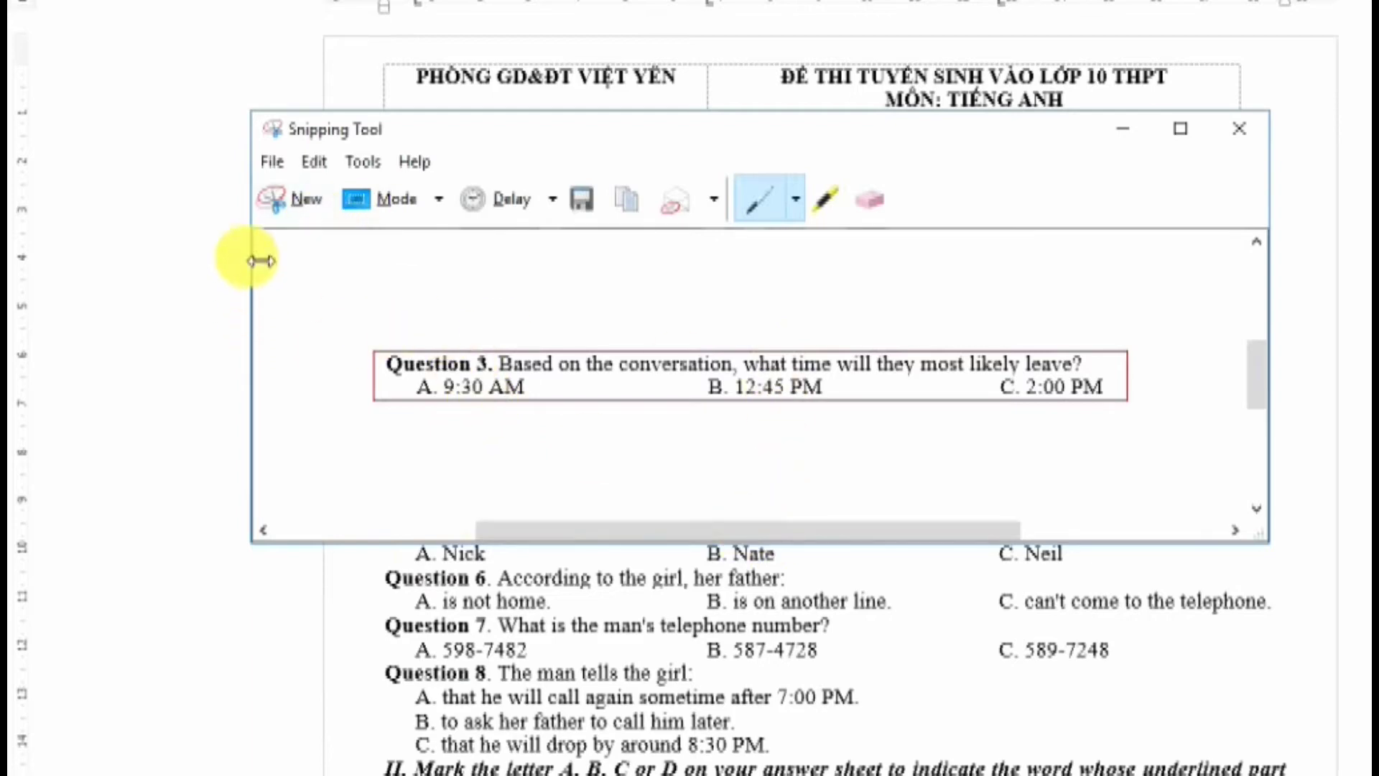
key(ctrl+s)
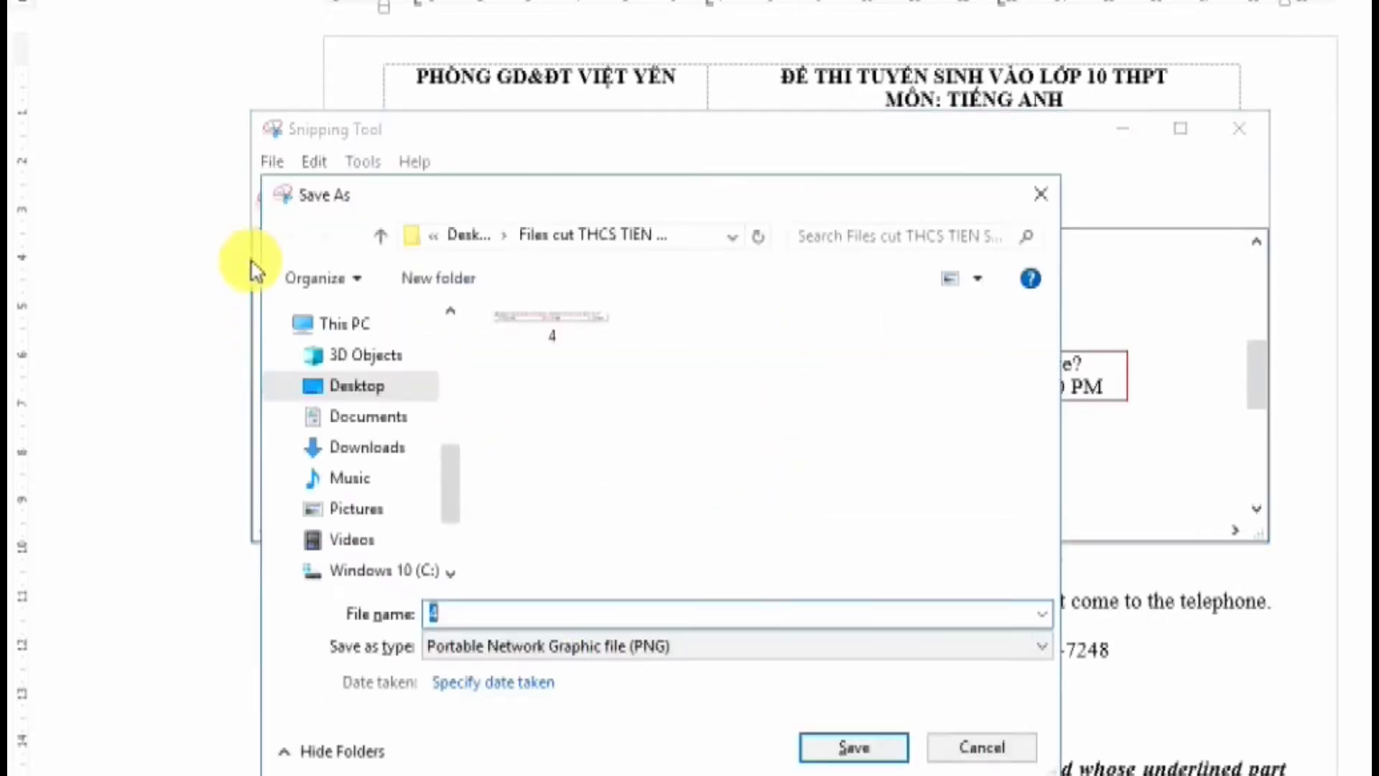
text(3)
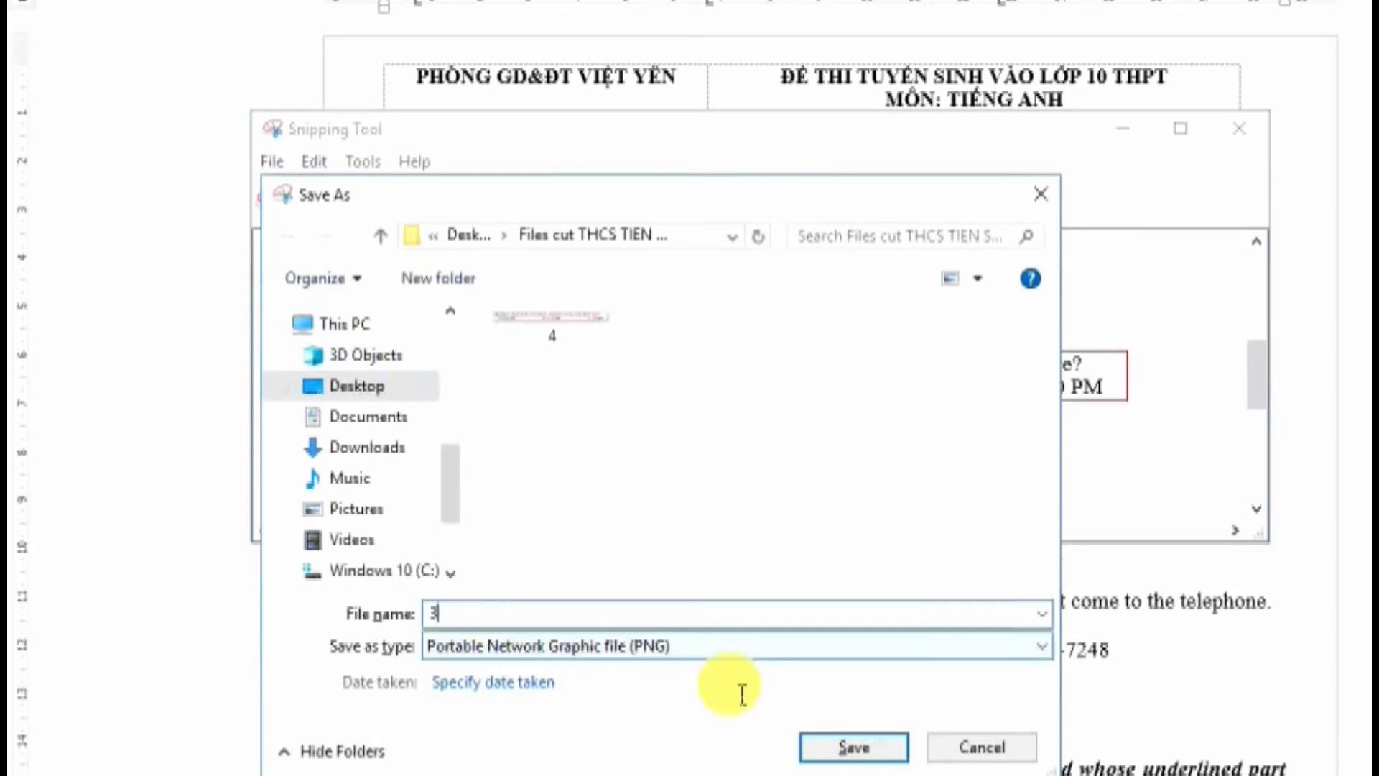
click(855, 747)
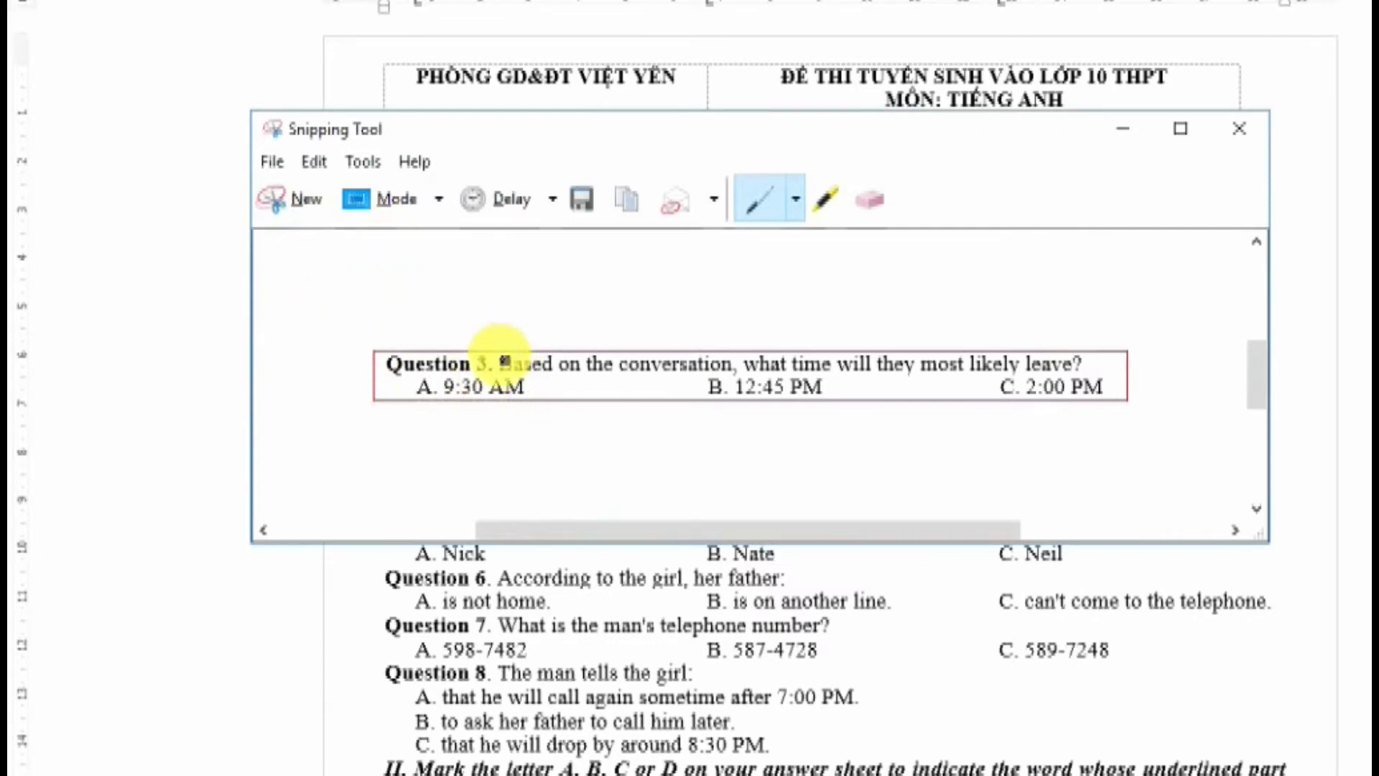
Snip Question 4 with its three answers and save it over the existing 4.PNG
click(288, 201)
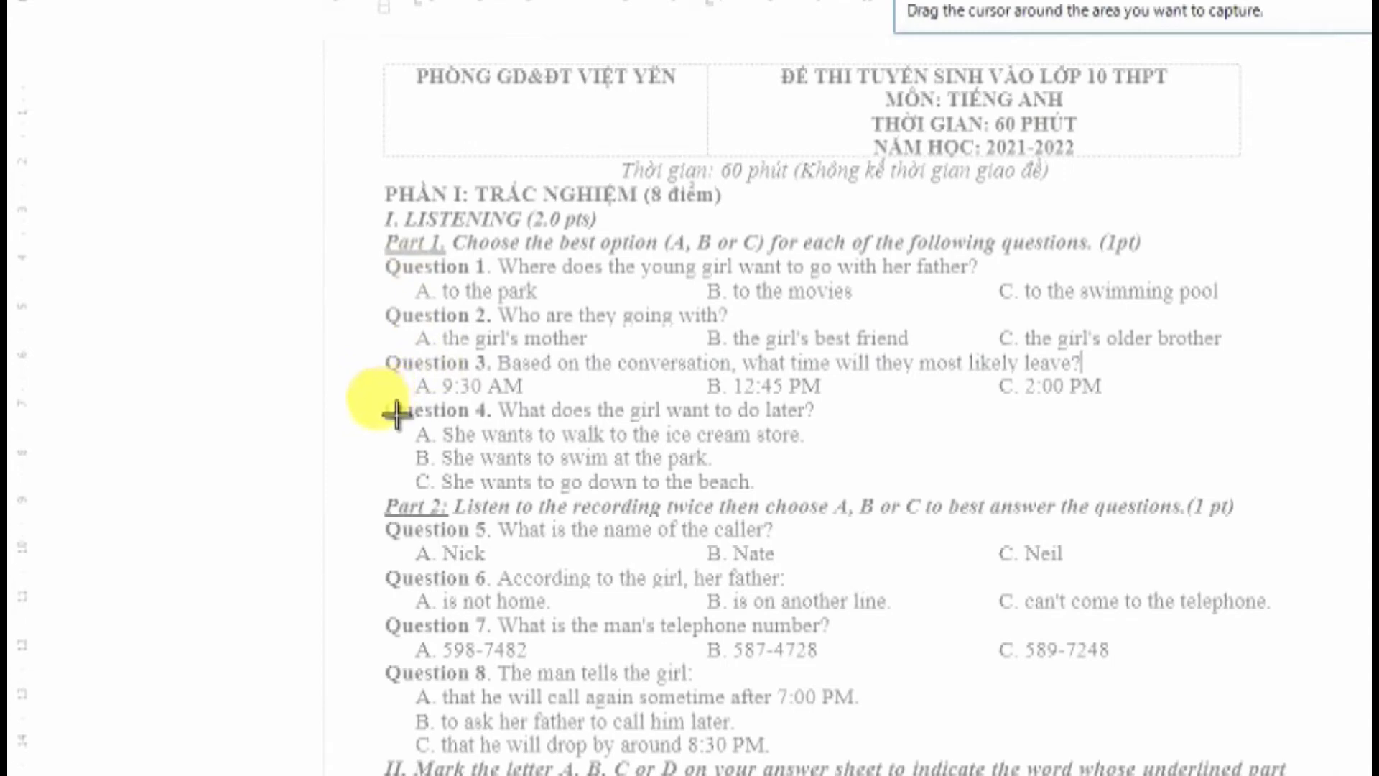
drag(397, 414, 855, 518)
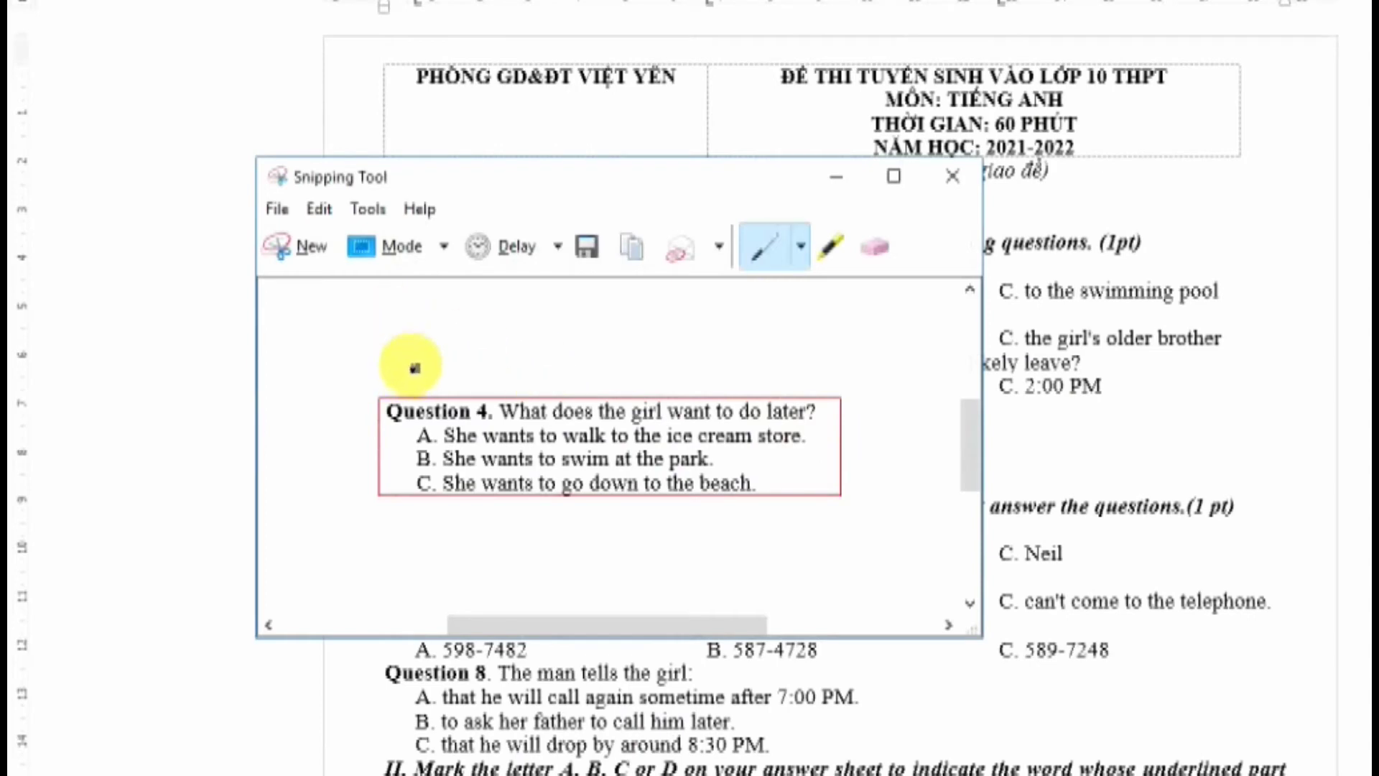
key(ctrl+s)
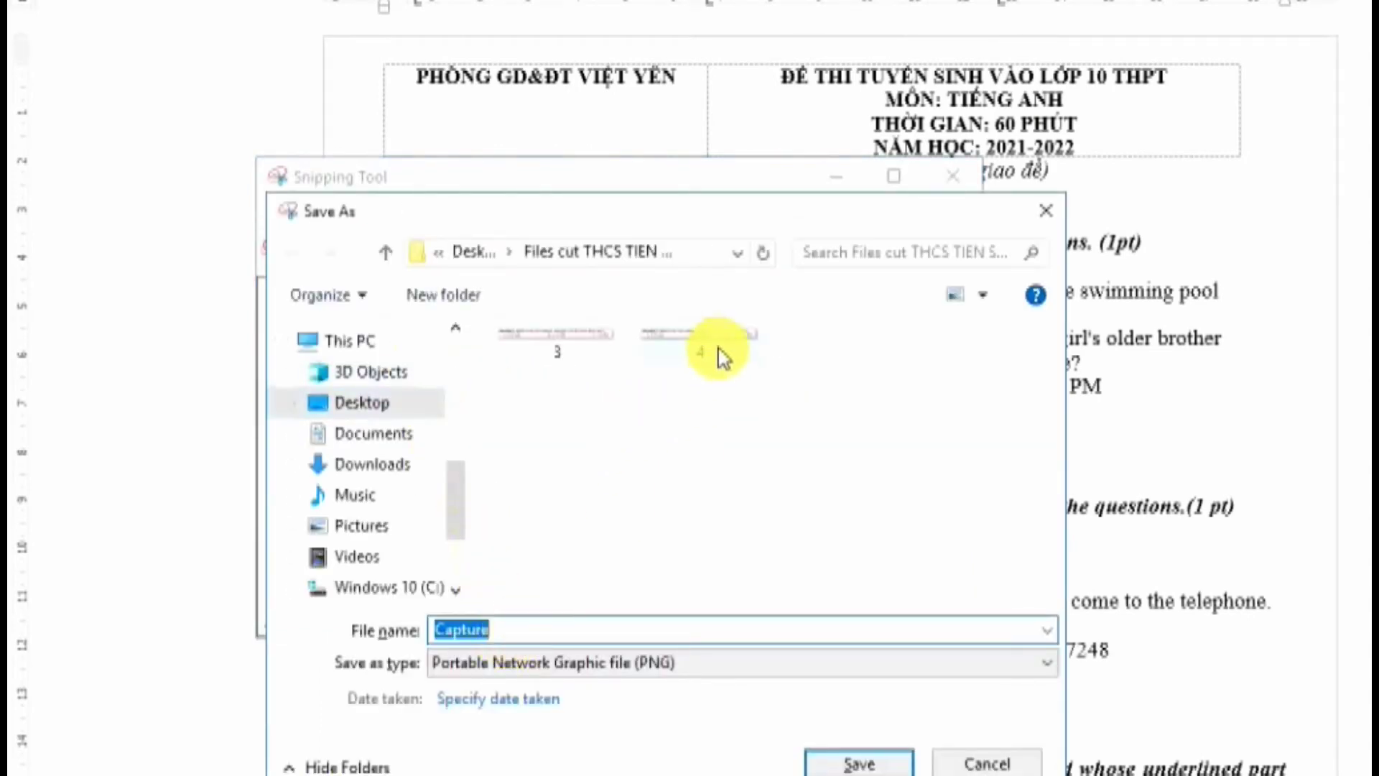
click(720, 355)
click(844, 765)
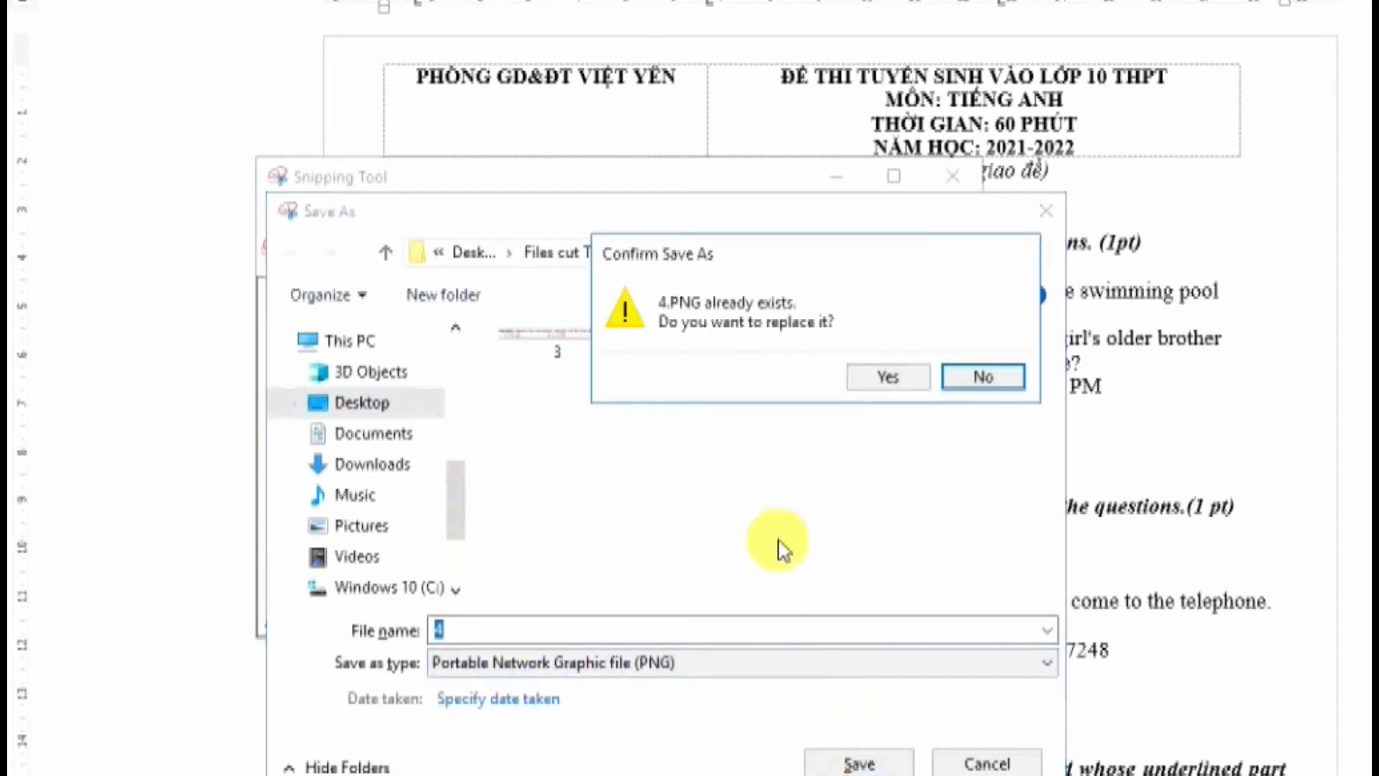
click(882, 382)
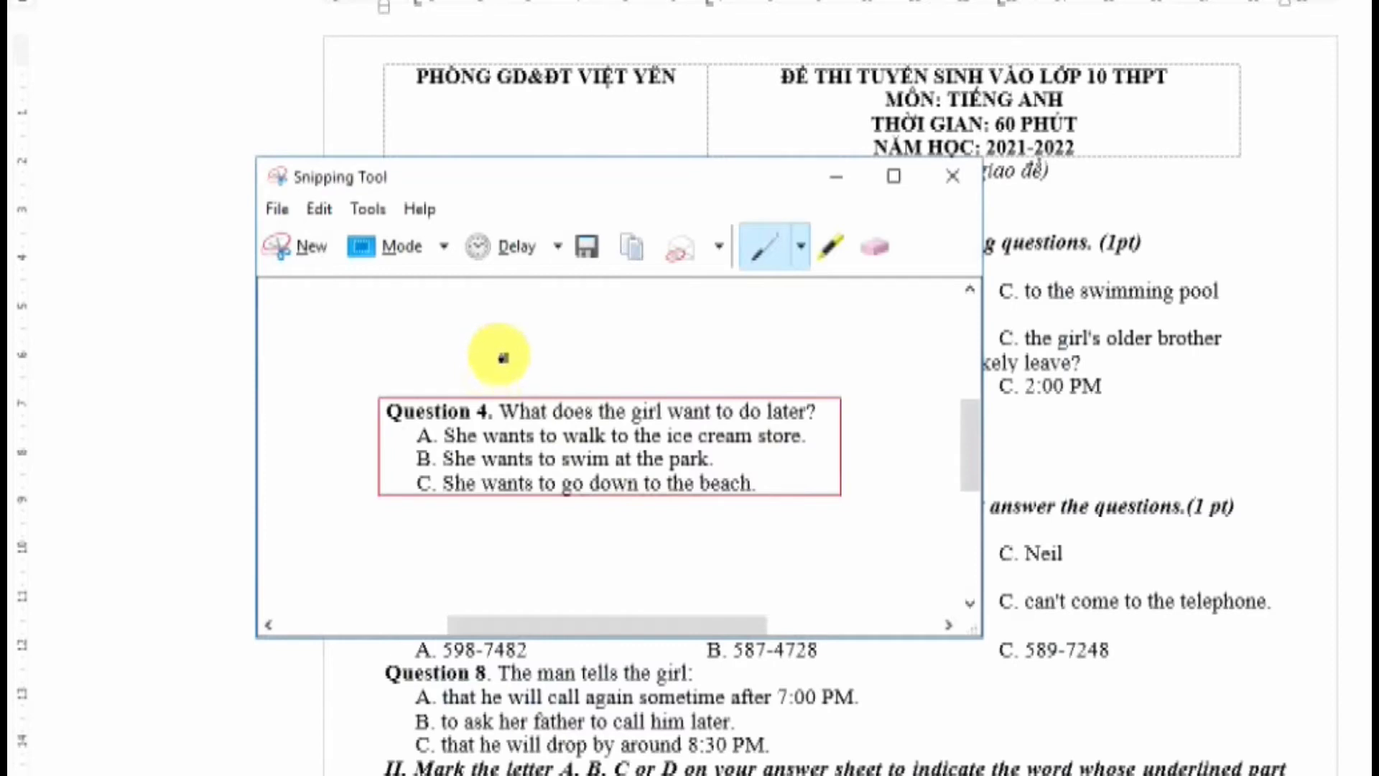
key(ctrl+n)
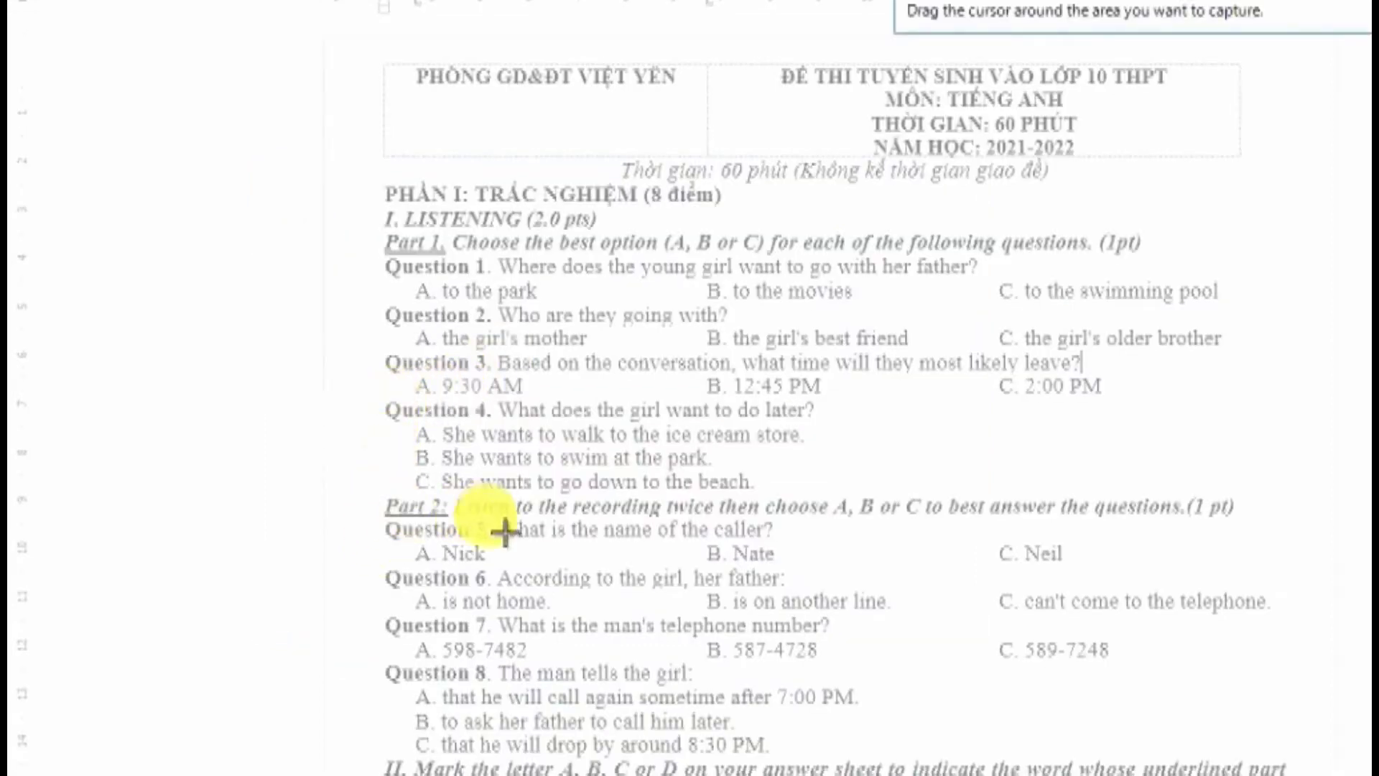
Snip Question 5 with its answers, save it as 5, and minimize Snipping Tool
drag(365, 519, 1180, 588)
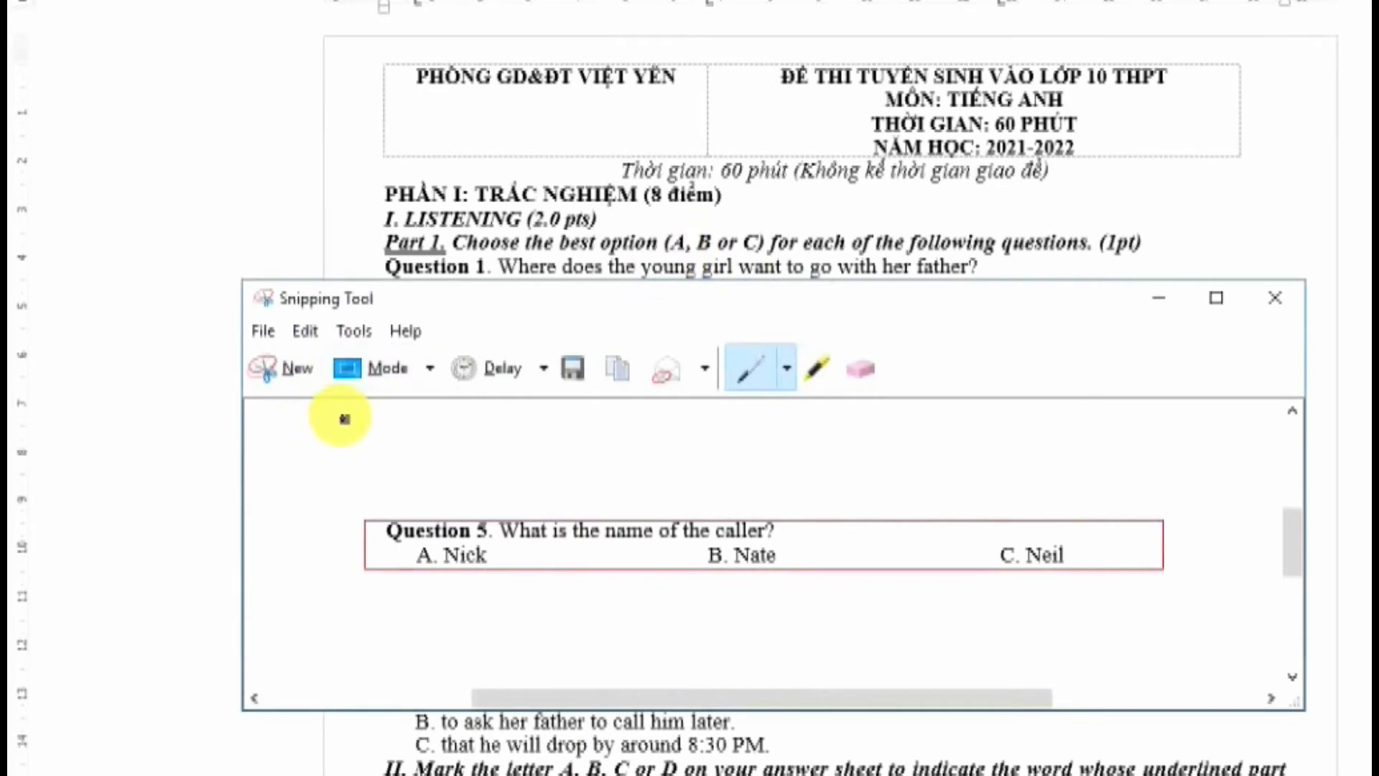
key(ctrl+s)
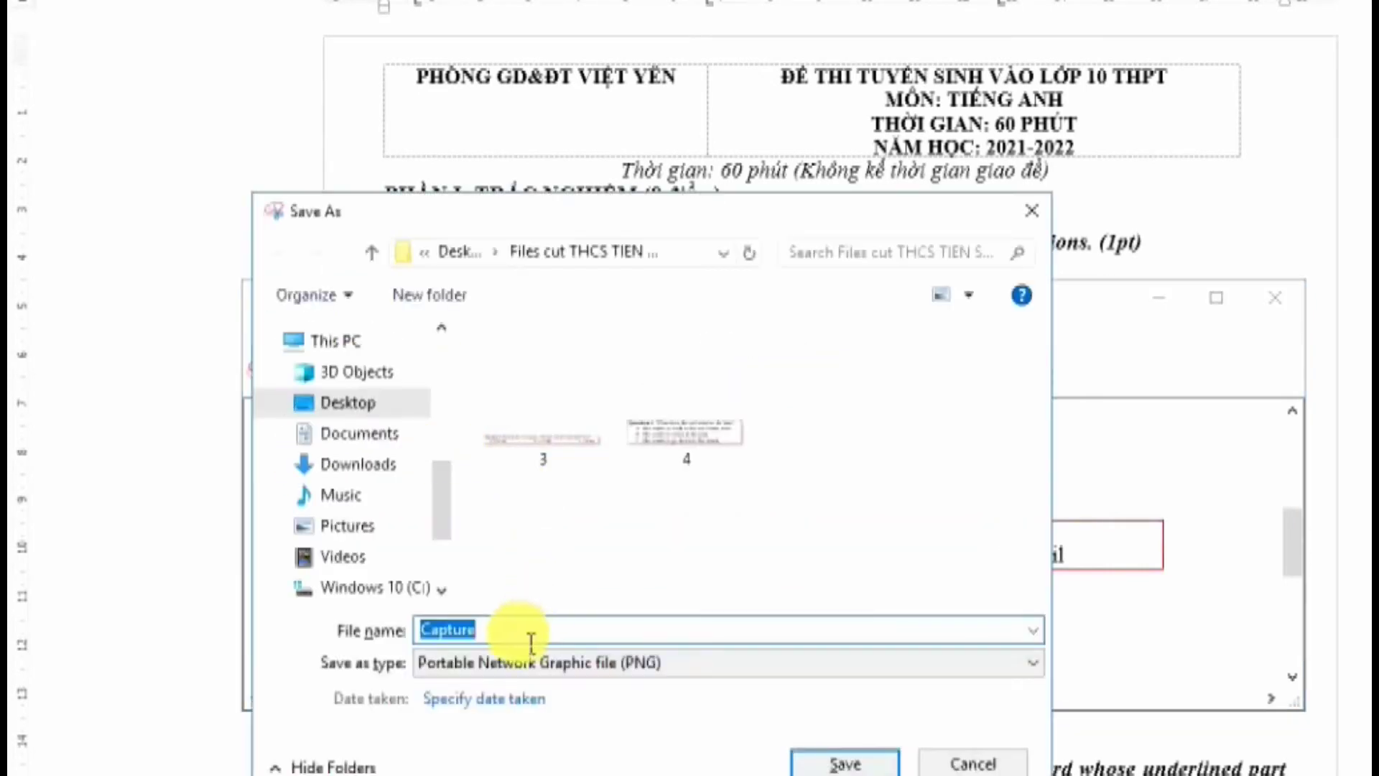
text(5)
click(844, 764)
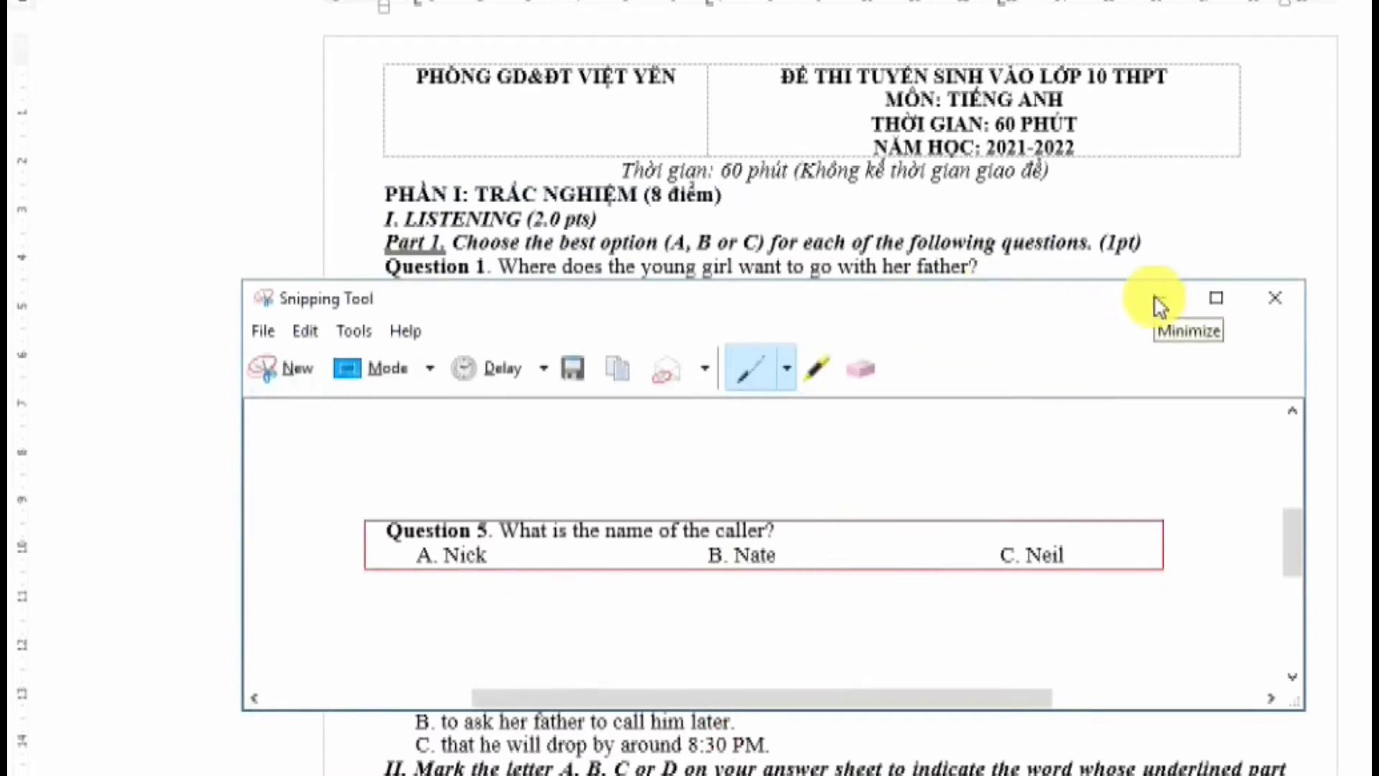
click(1159, 301)
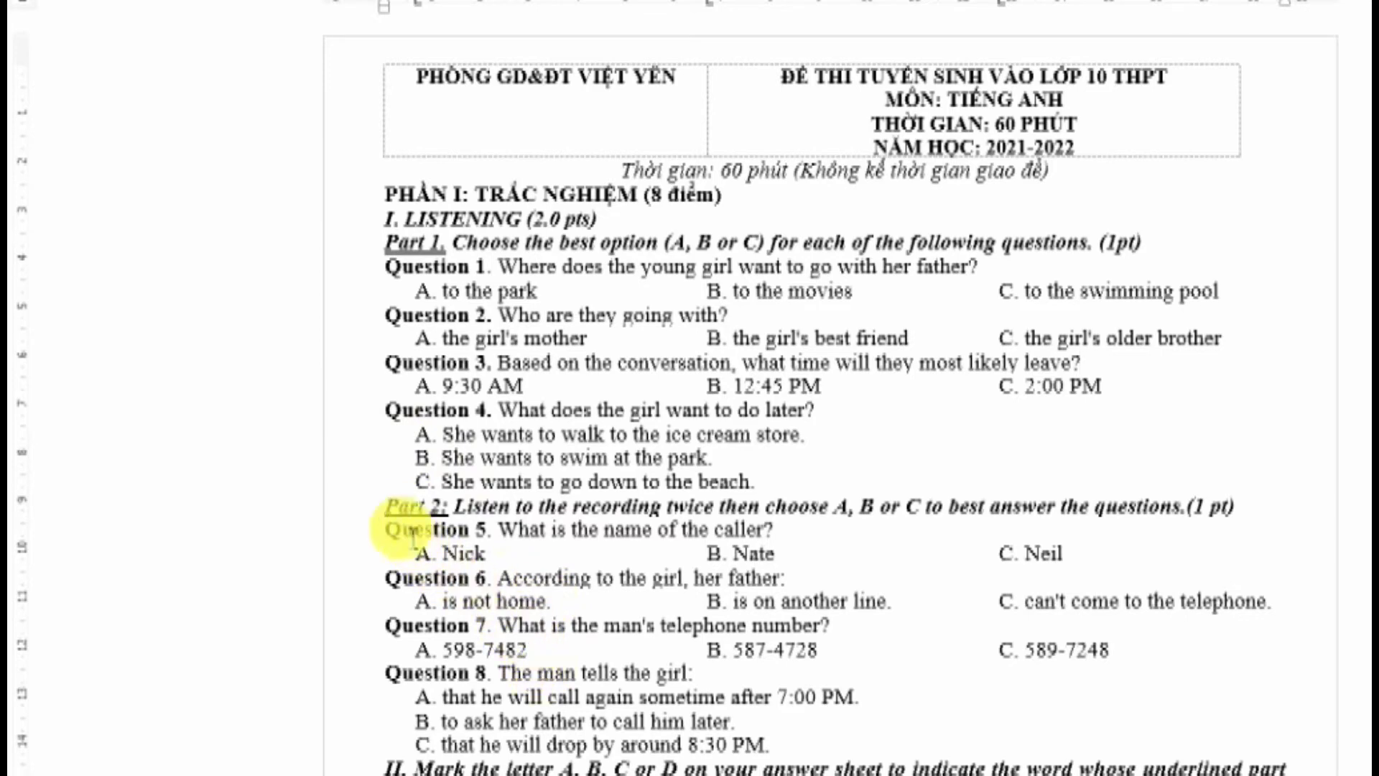
Select the Part 2 instruction line in Word and open its Paragraph settings
drag(409, 516, 803, 536)
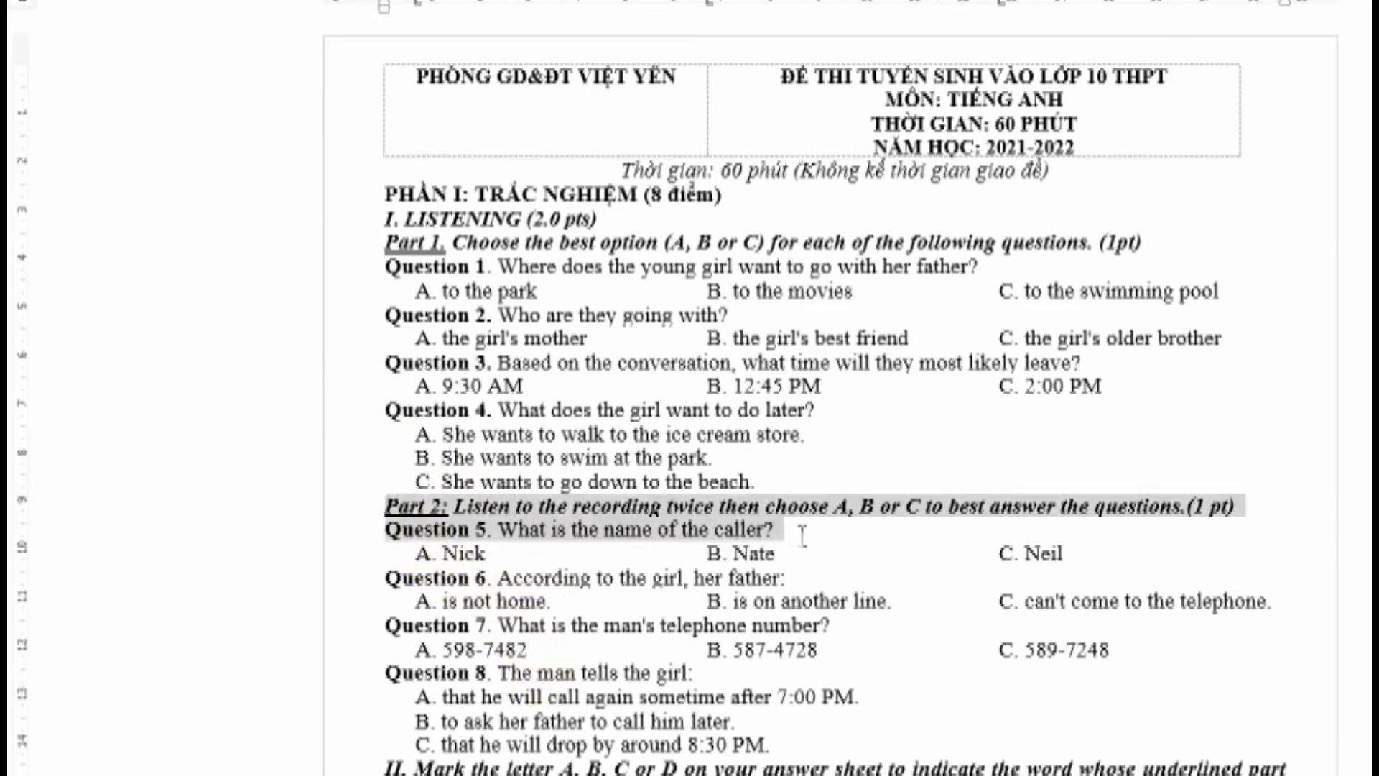
click(724, 530)
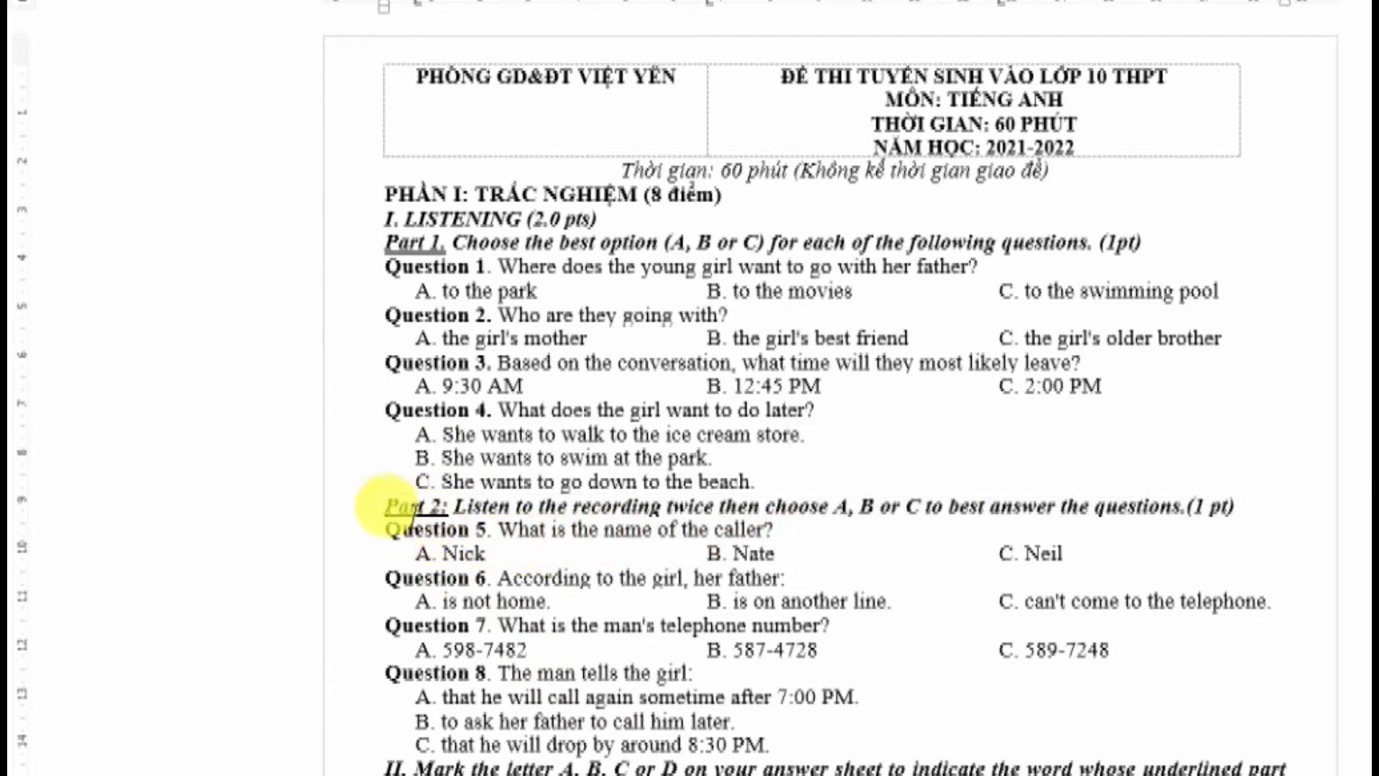
drag(382, 506, 1259, 523)
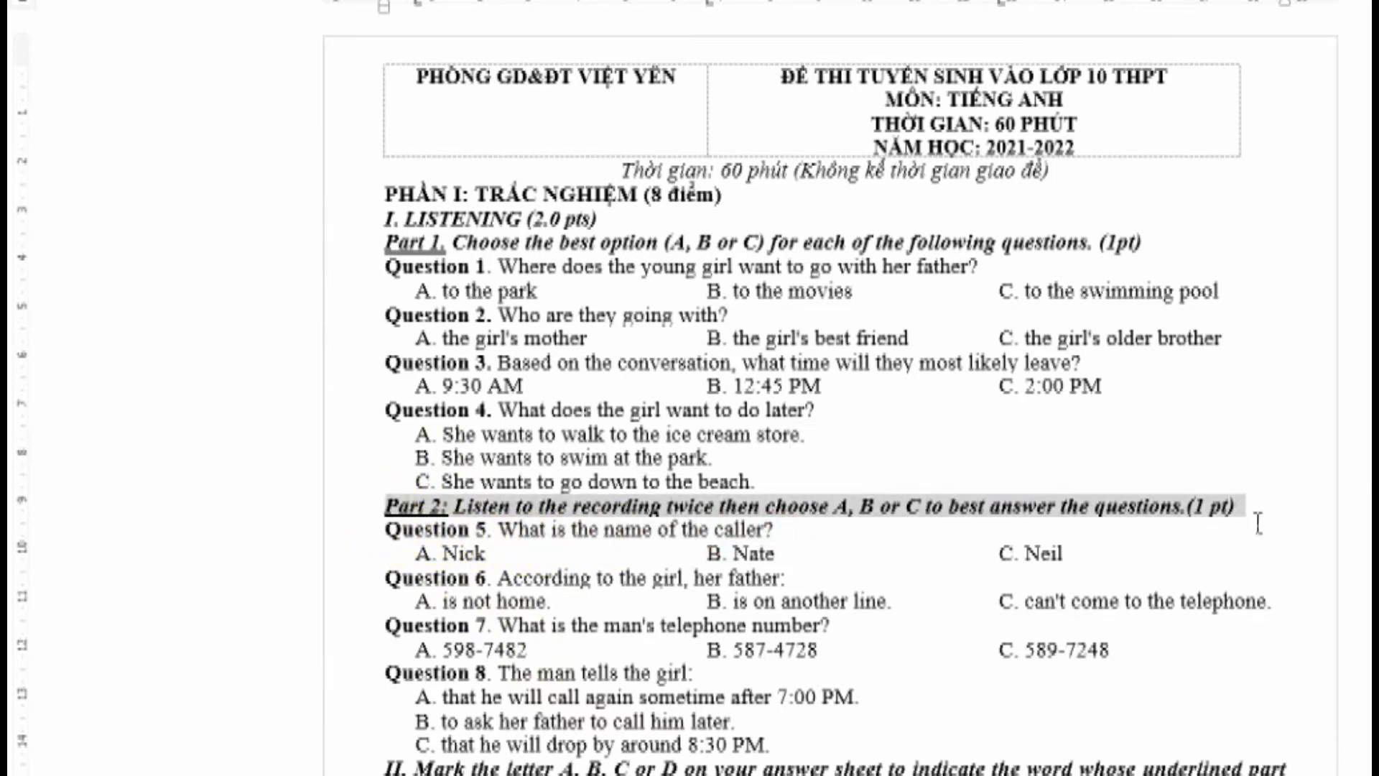
right_click(941, 503)
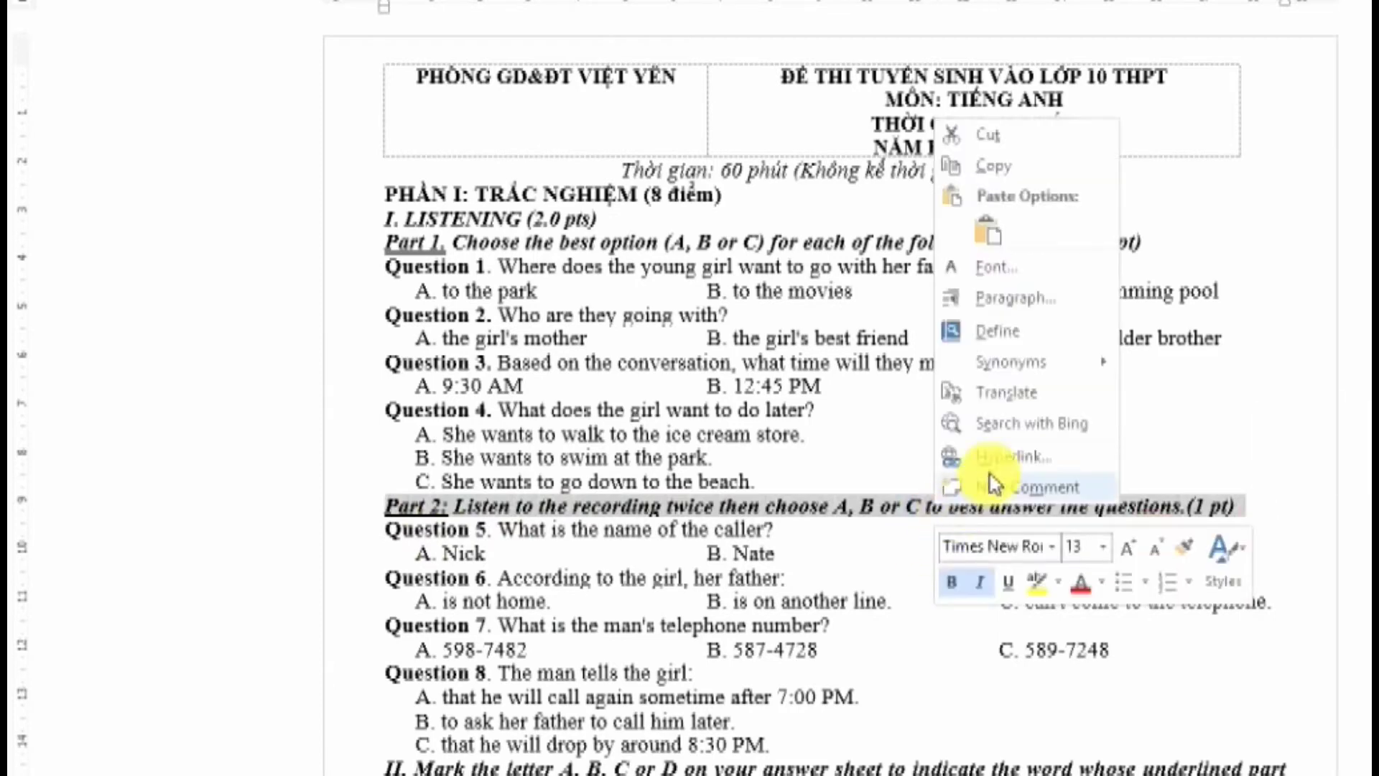
click(1012, 309)
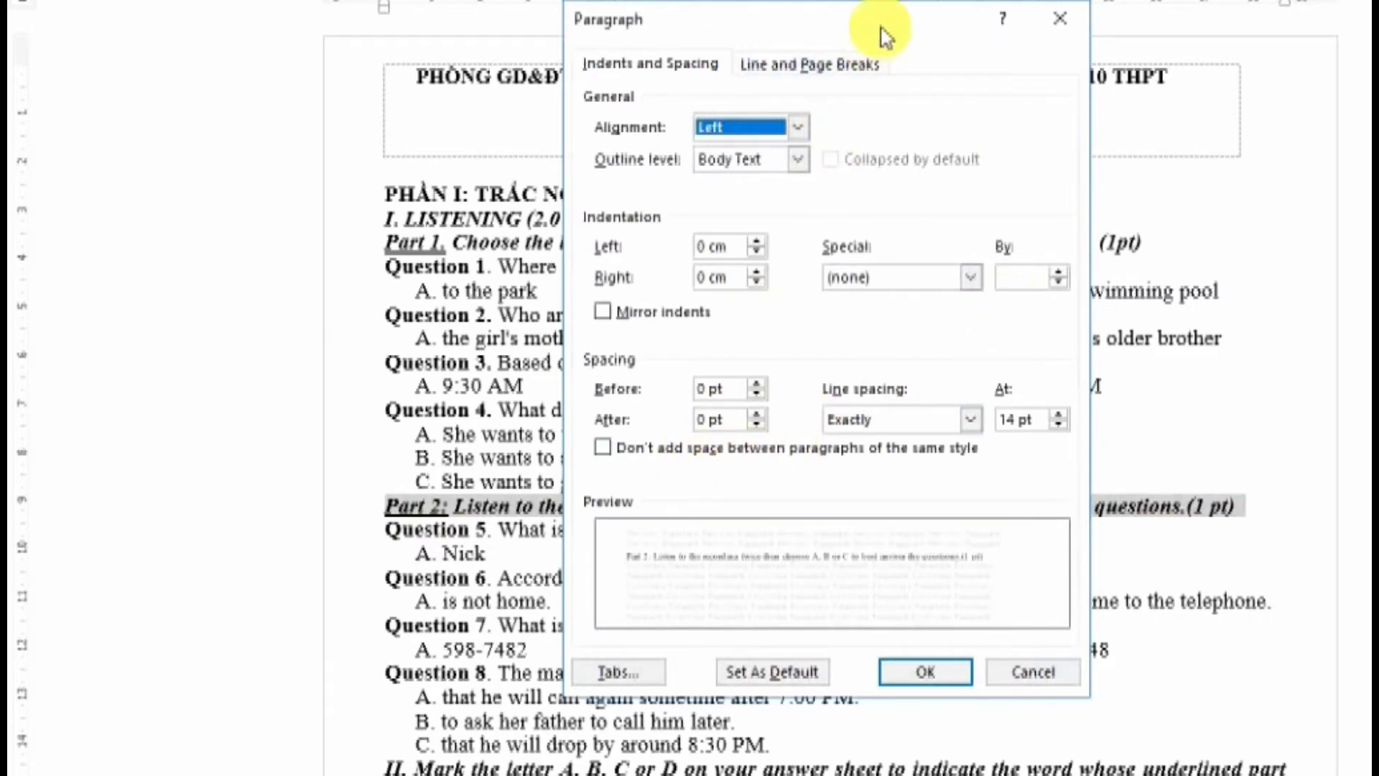
Give the Part 2 line 6 pt spacing after and minimize Word to the desktop
drag(885, 30, 1122, 28)
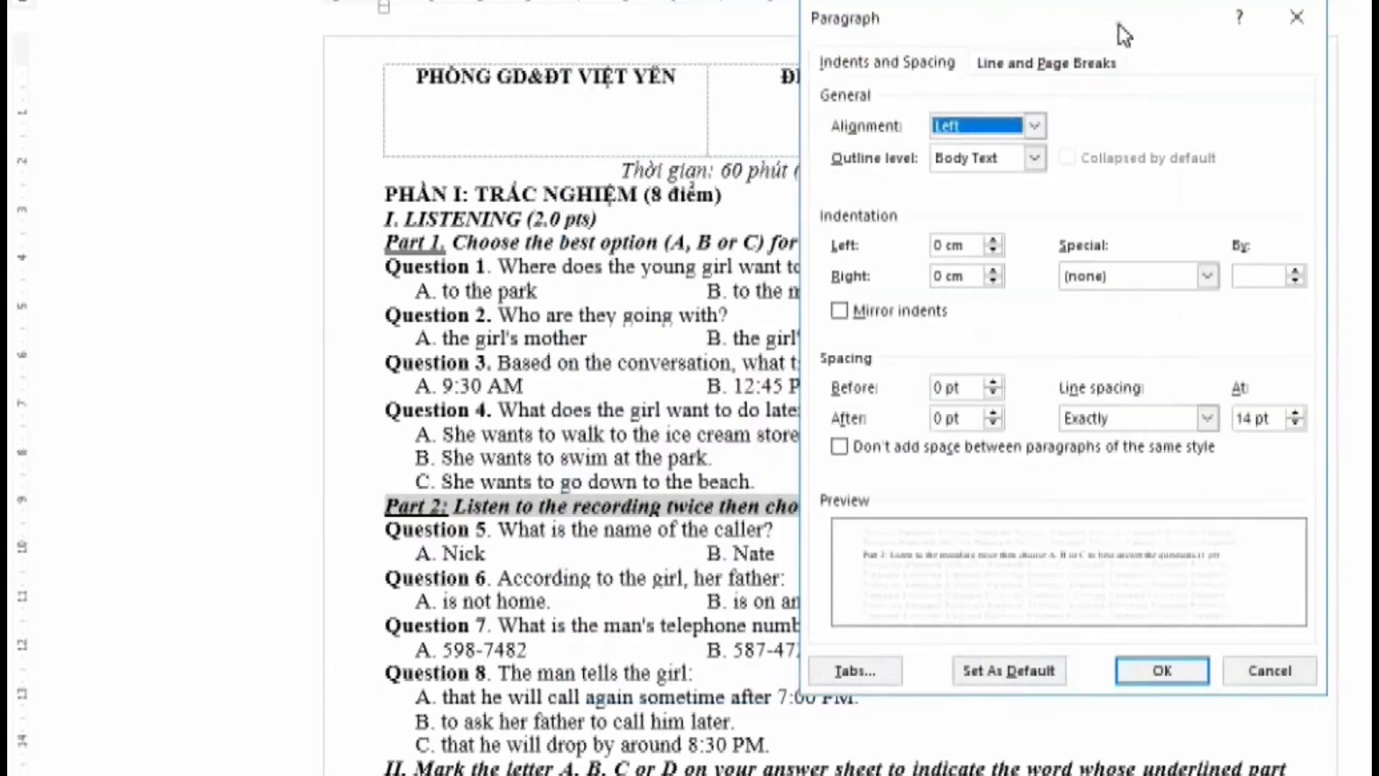
click(996, 414)
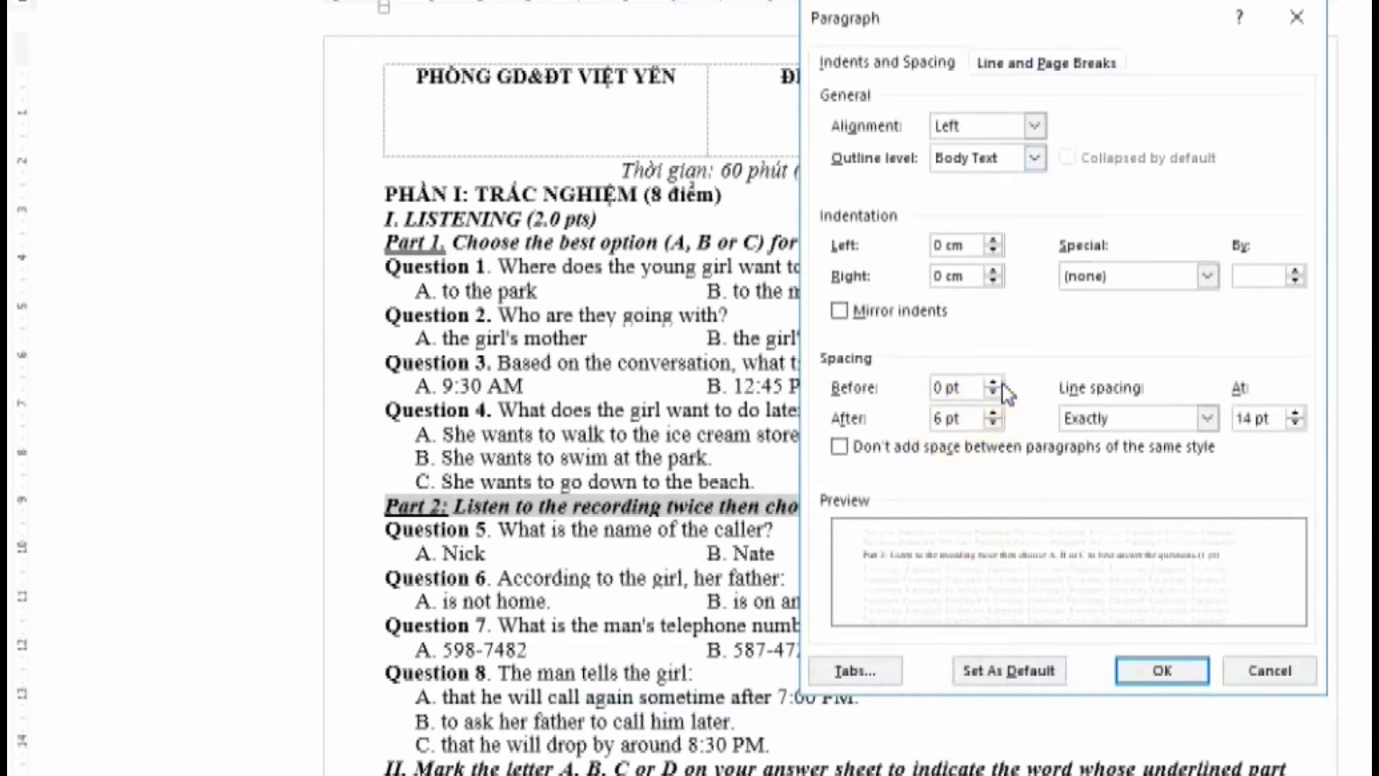
click(1167, 677)
click(716, 550)
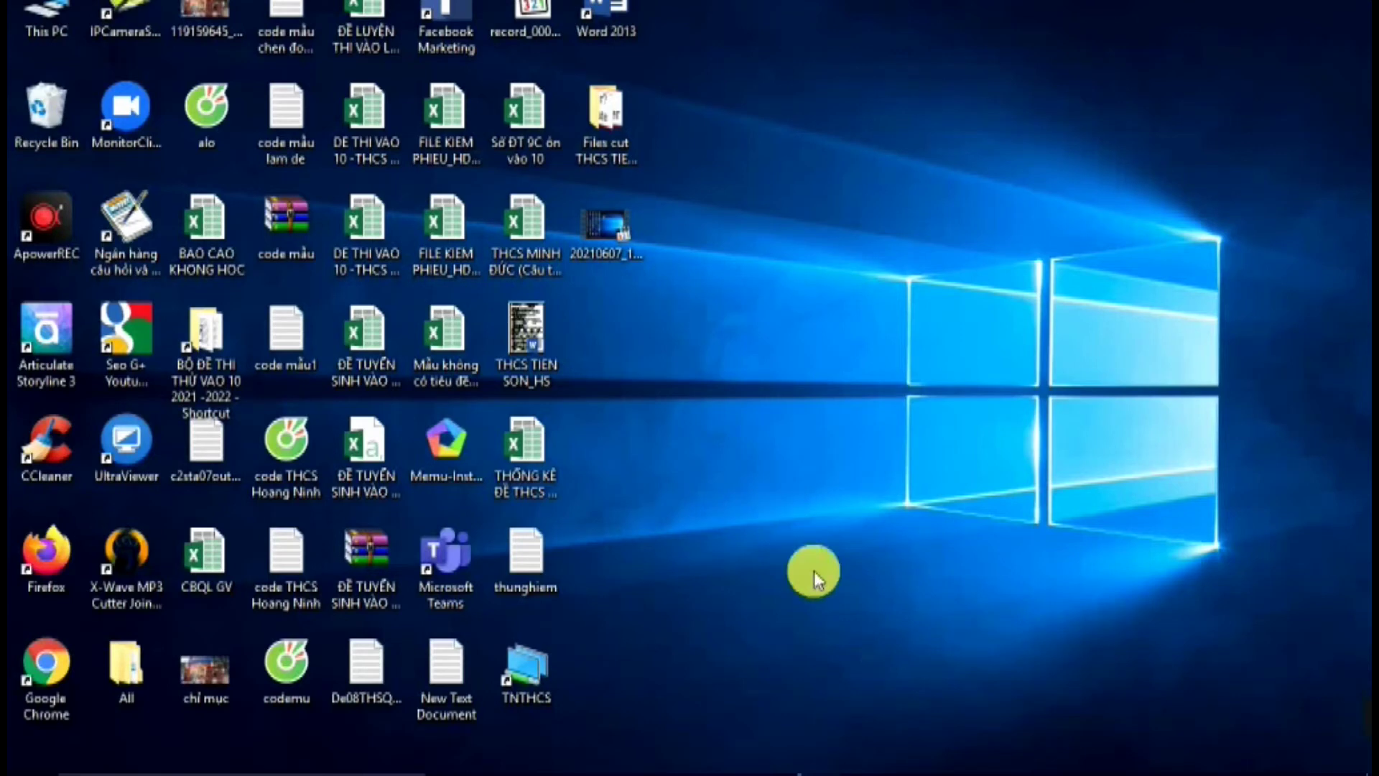
Refresh the desktop, check the File cut folder, then return to the Google Forms quiz
right_click(946, 347)
click(1005, 409)
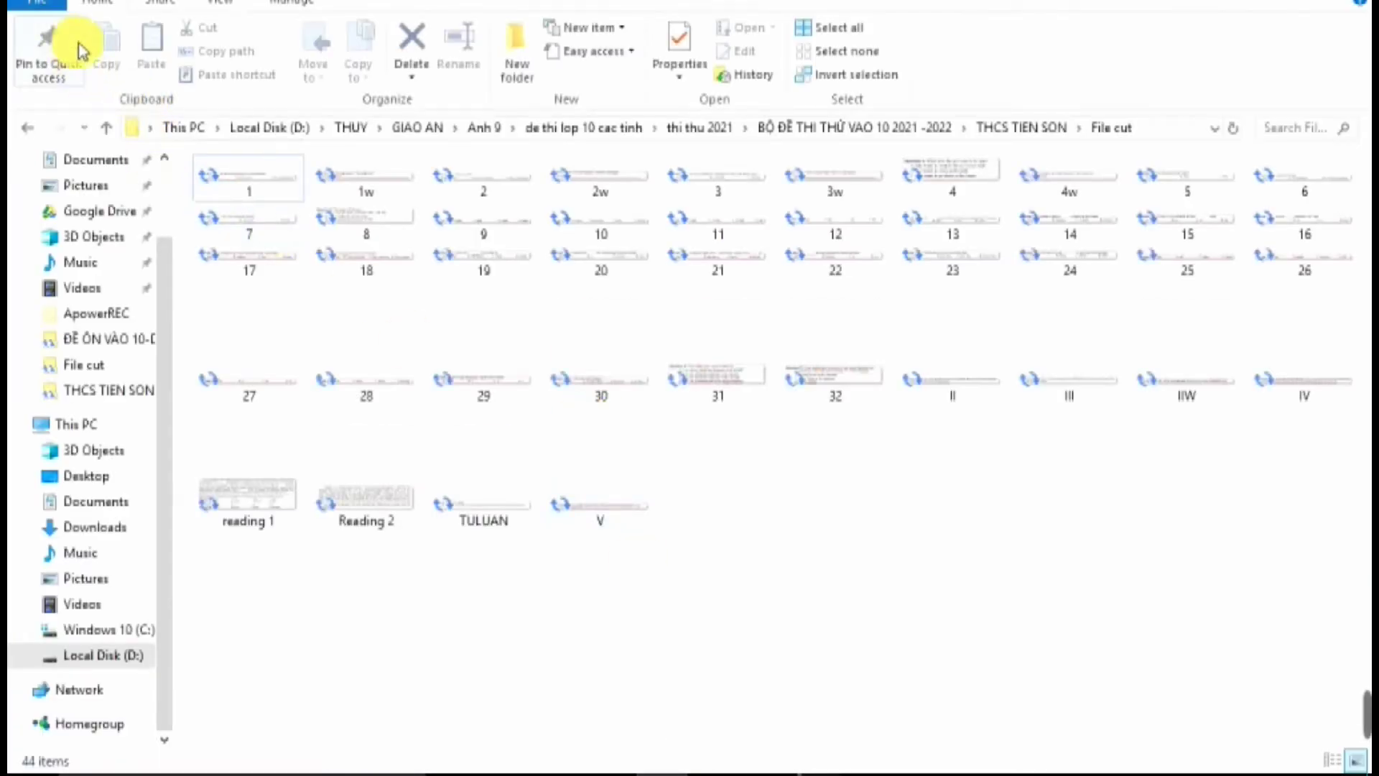
click(108, 129)
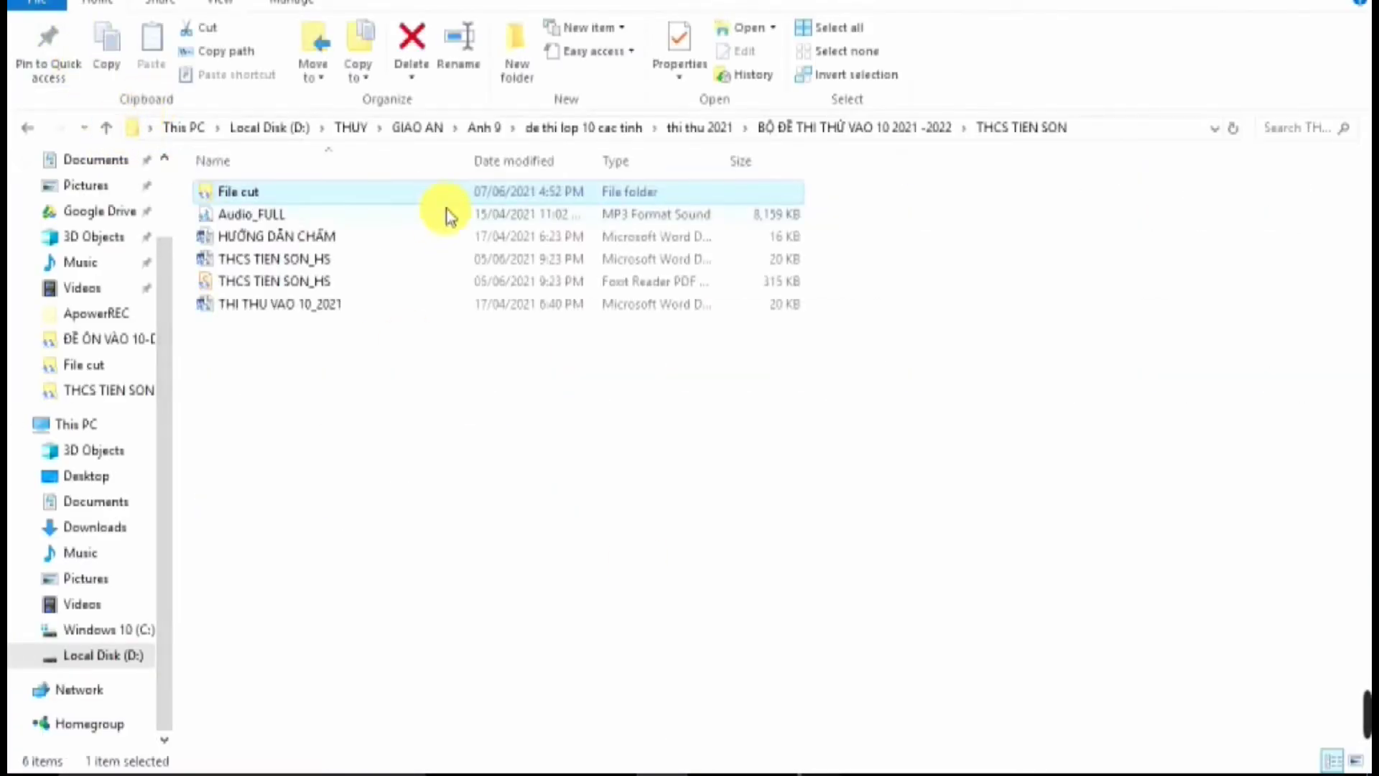
double_click(311, 195)
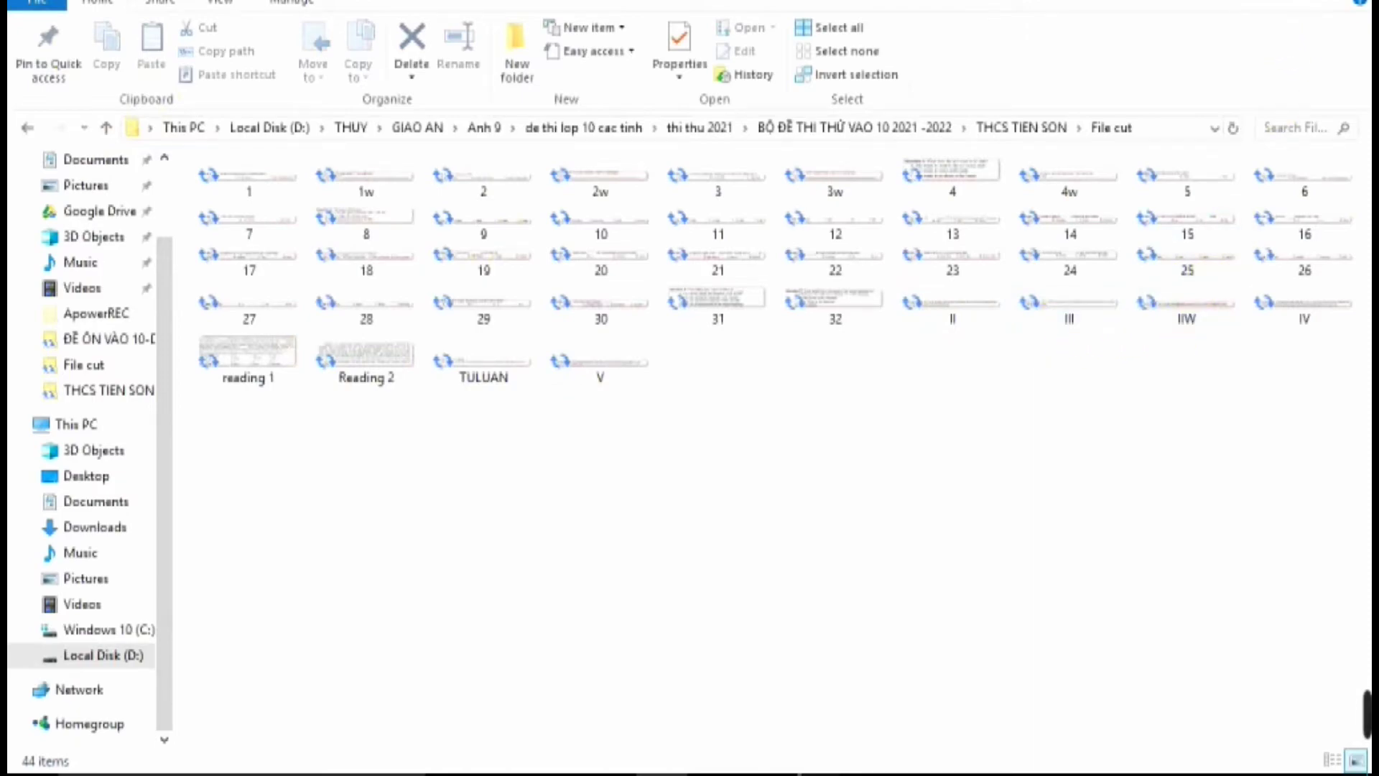
key(super+d)
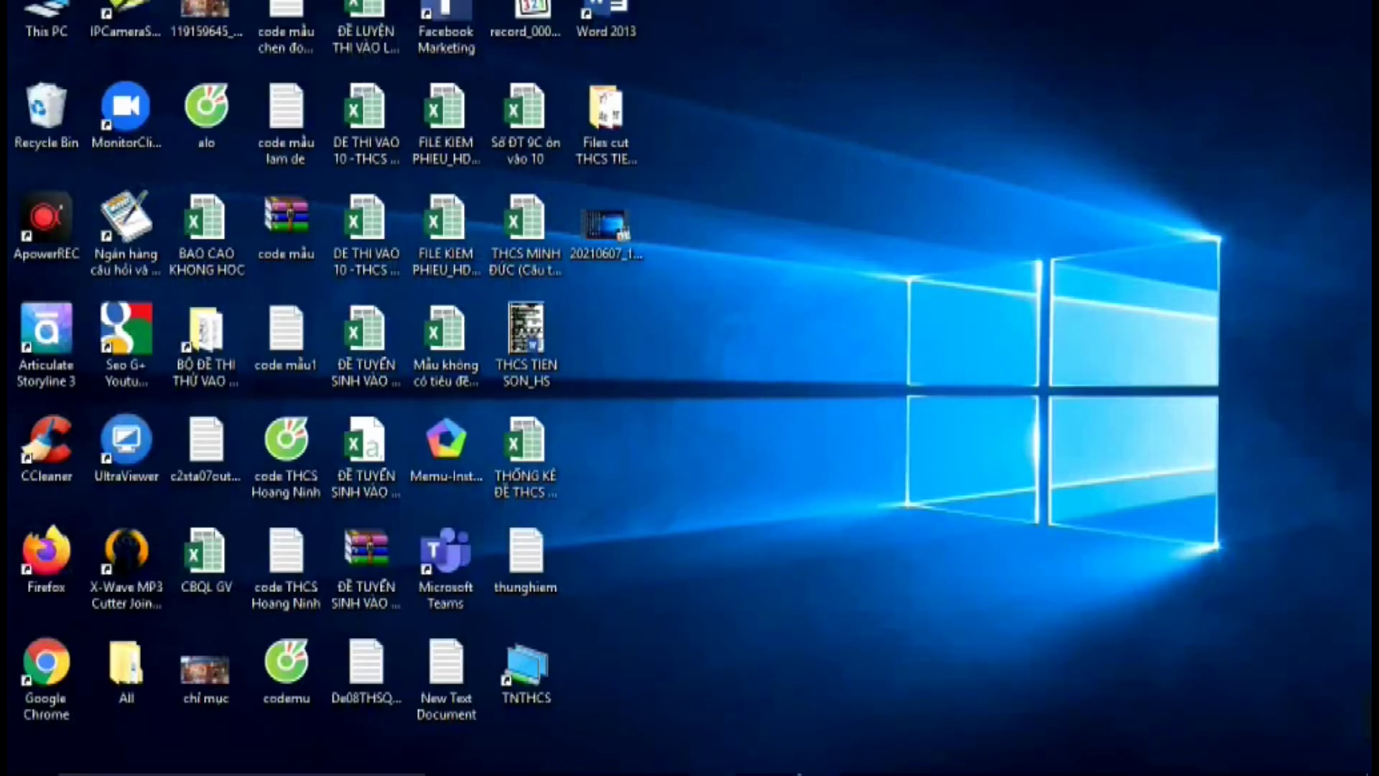
mouse_move(766, 772)
click(783, 669)
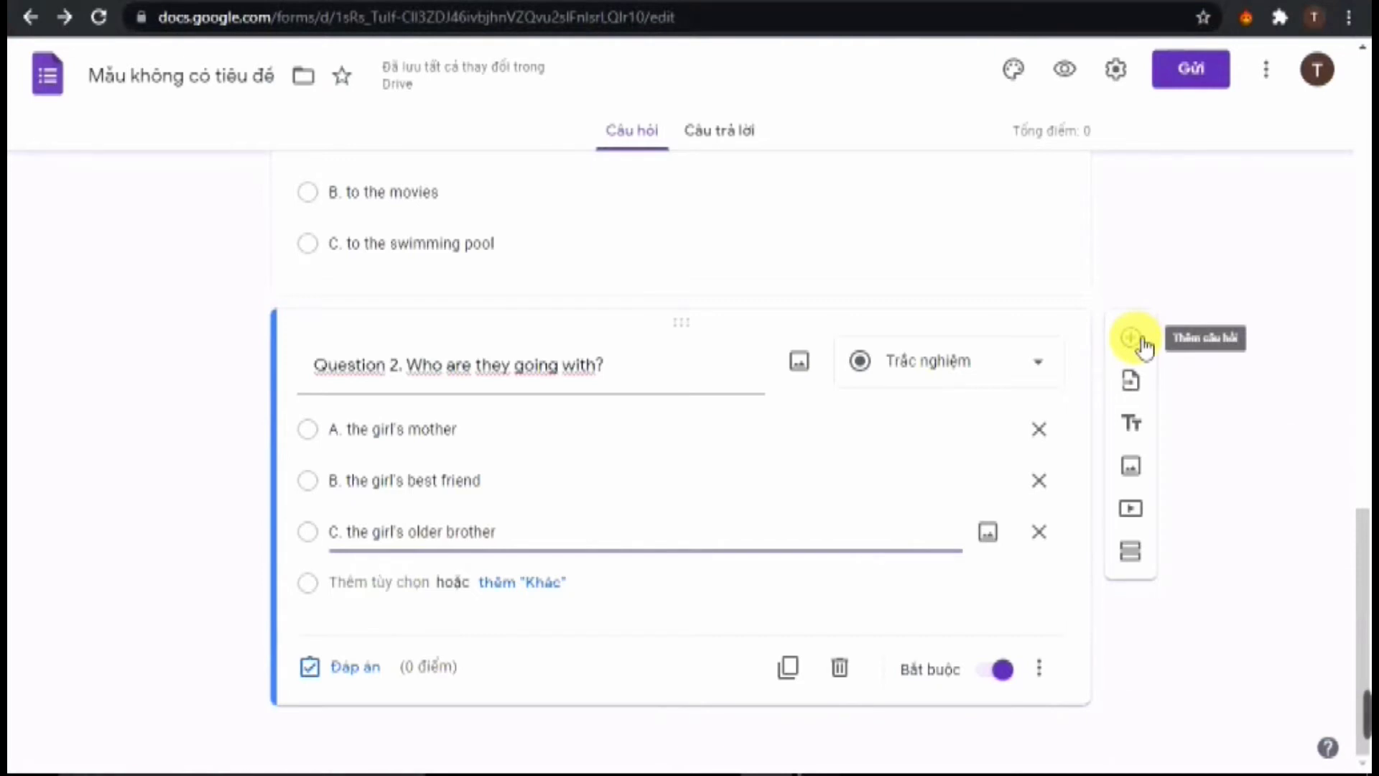
Add a new question below Question 2 and start inserting an image from the computer
click(1144, 347)
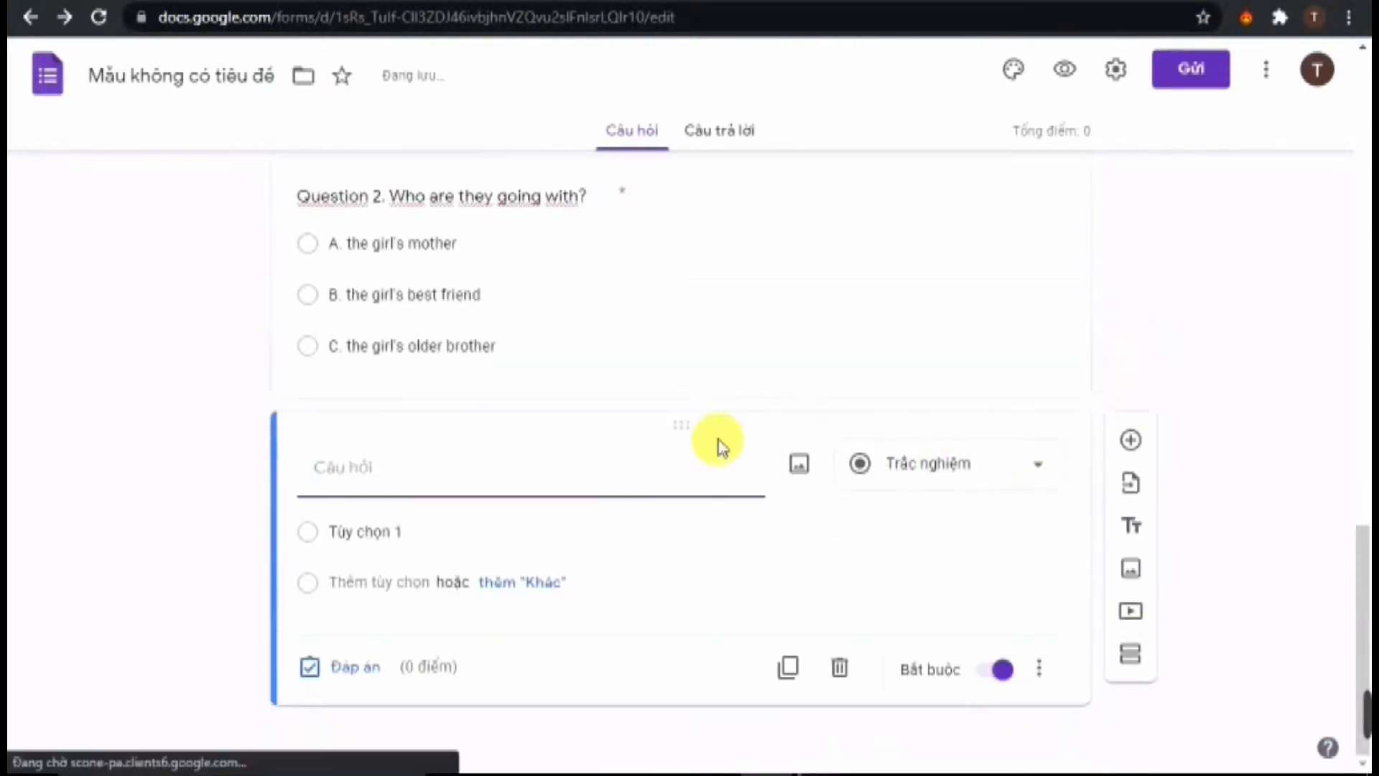
click(802, 465)
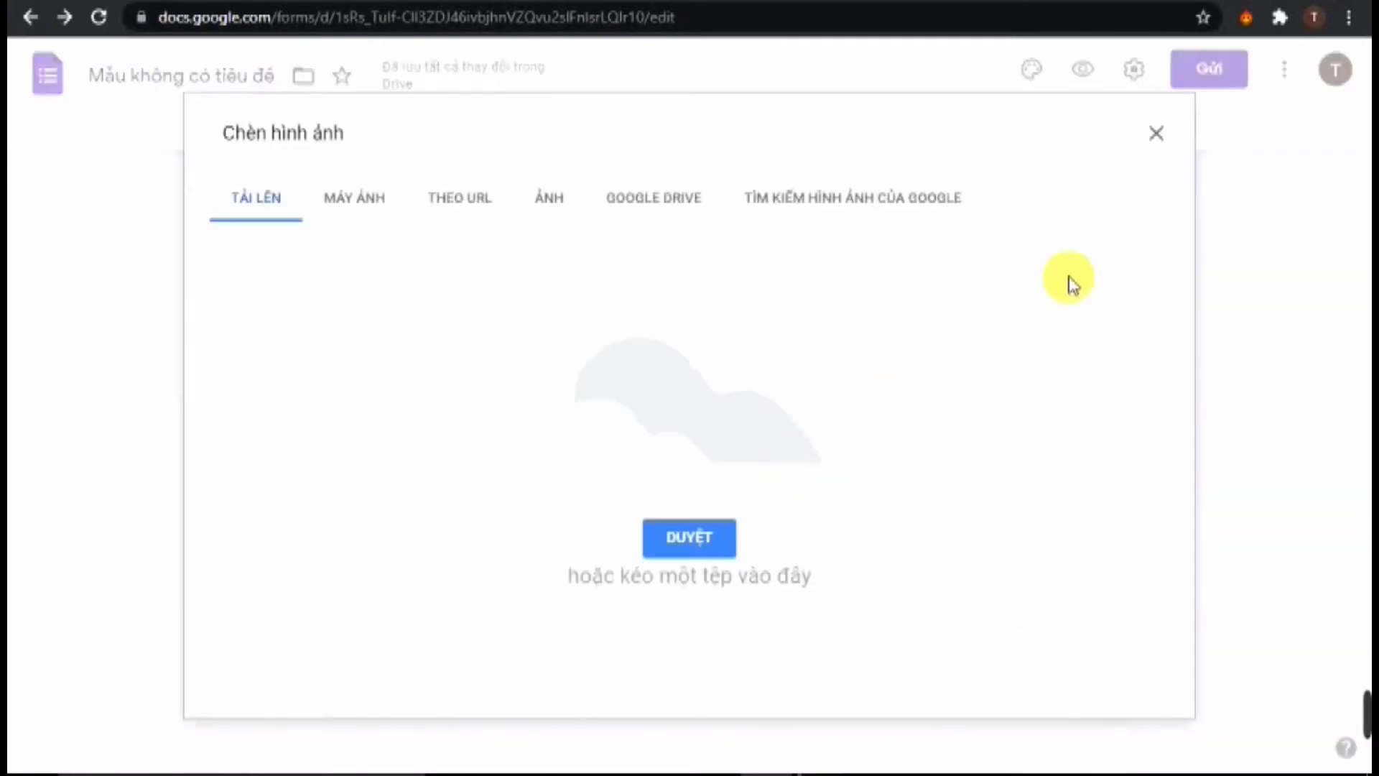
click(1158, 133)
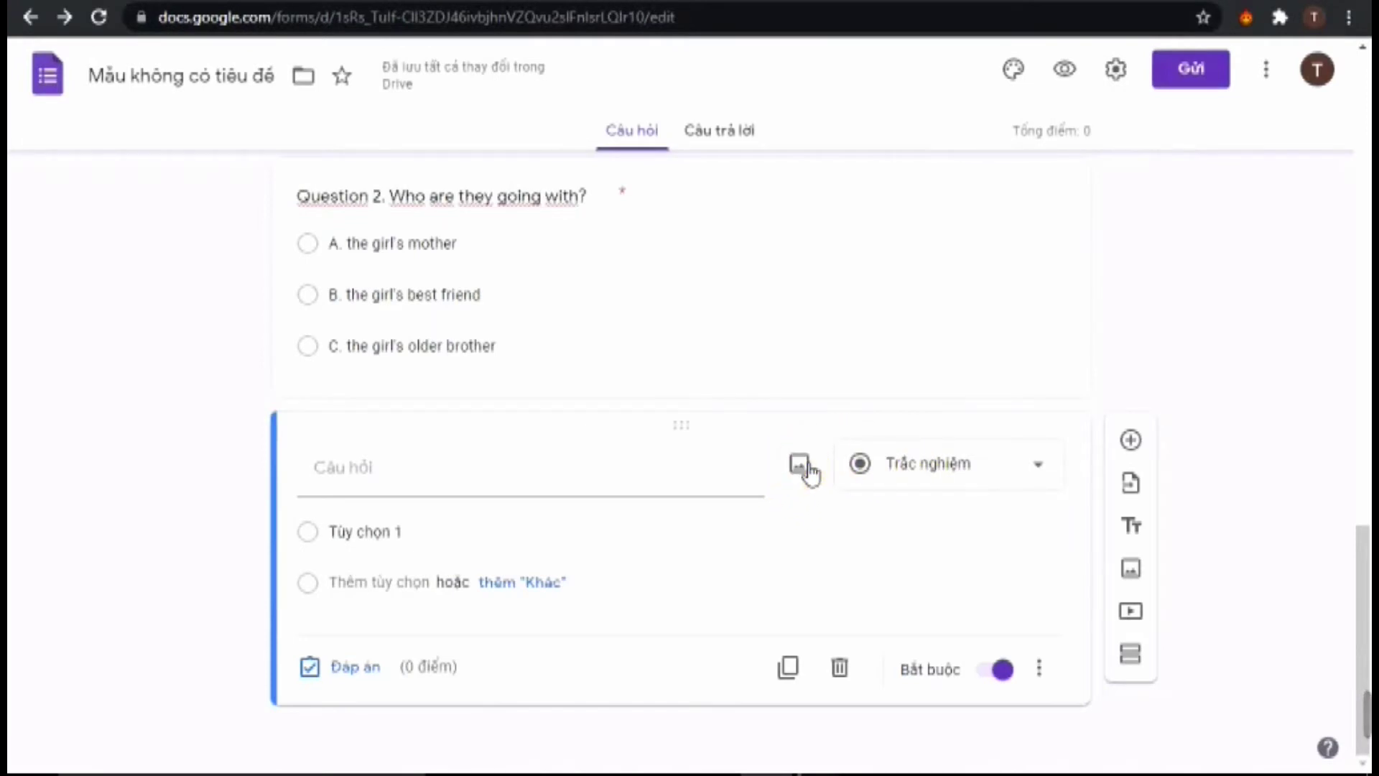
click(800, 466)
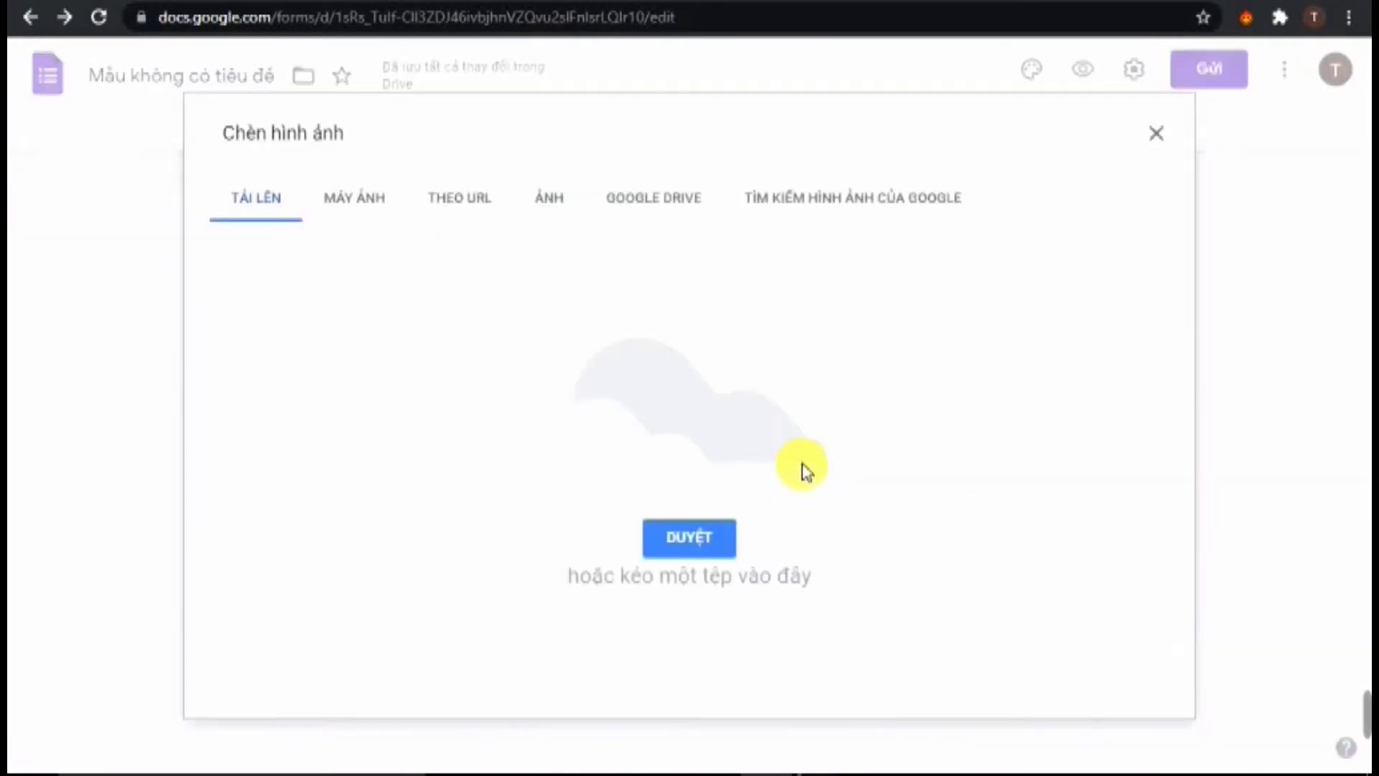
click(721, 550)
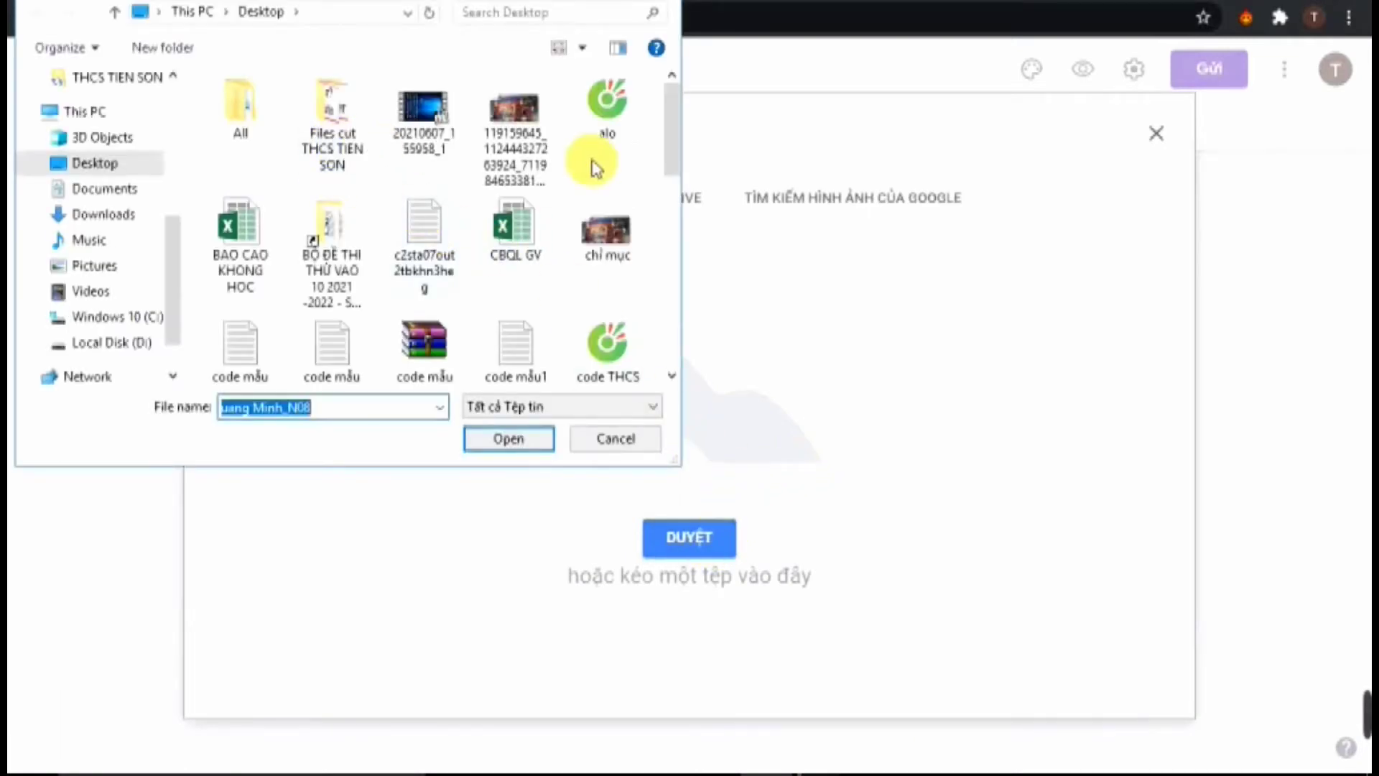
Upload snippet image 3 from THCS TIEN SON > File cut as the question image
drag(676, 140, 658, 333)
drag(674, 288, 702, 113)
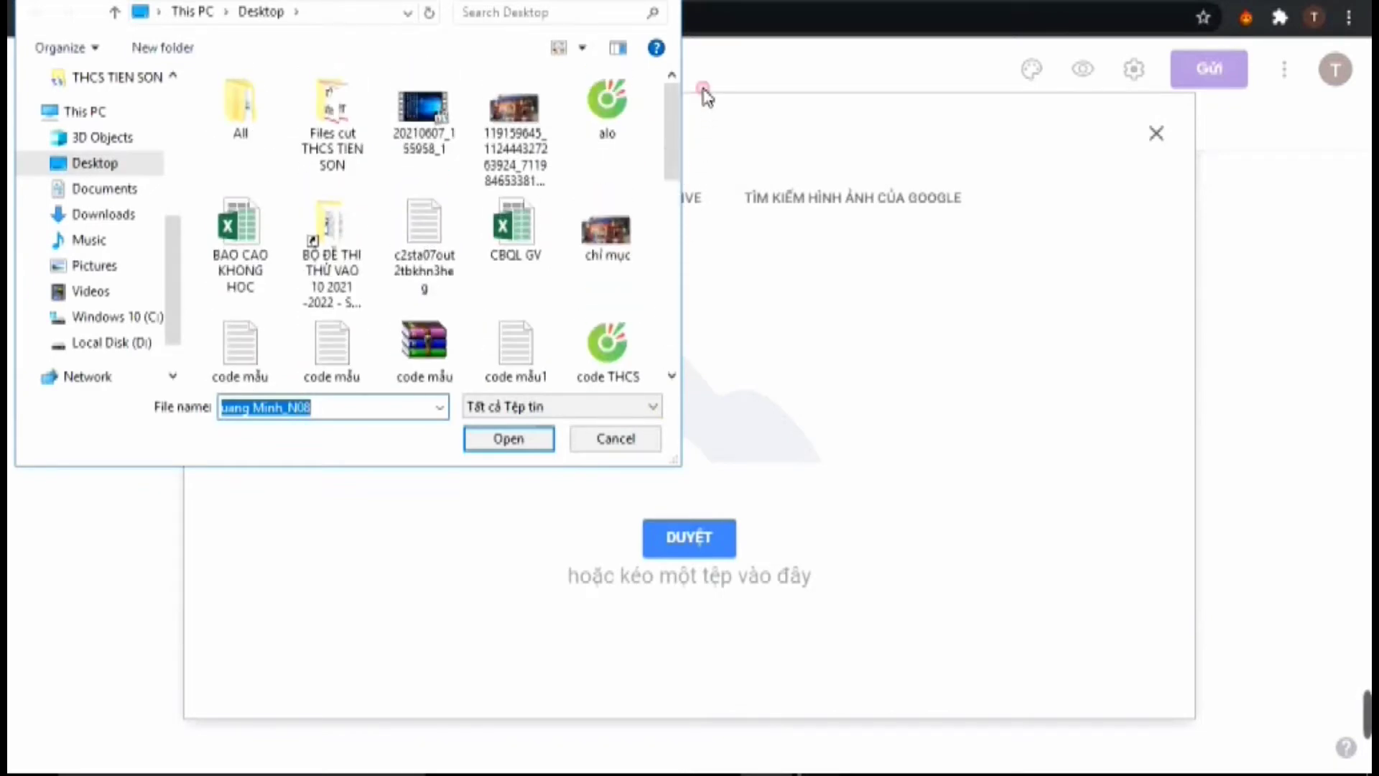
click(357, 234)
double_click(357, 234)
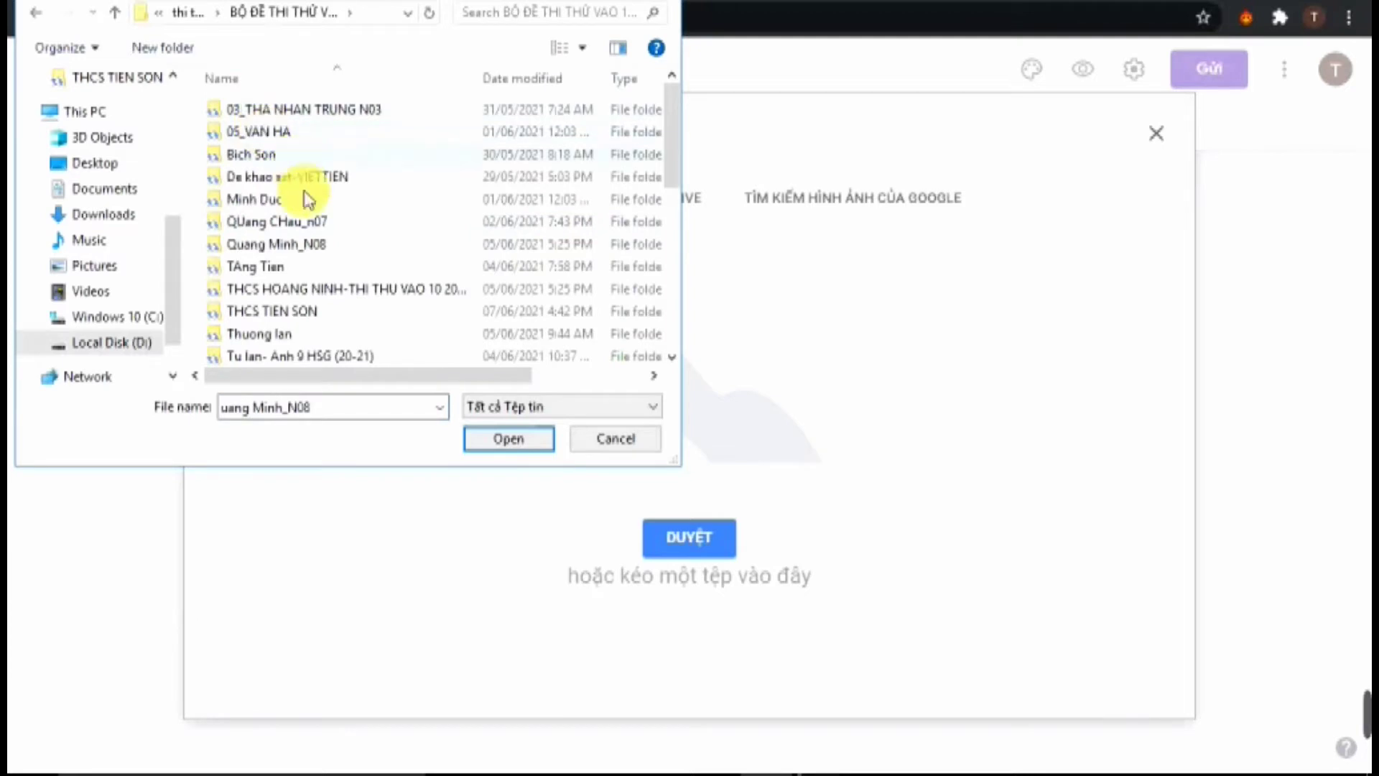
scroll(303, 352, down, 2)
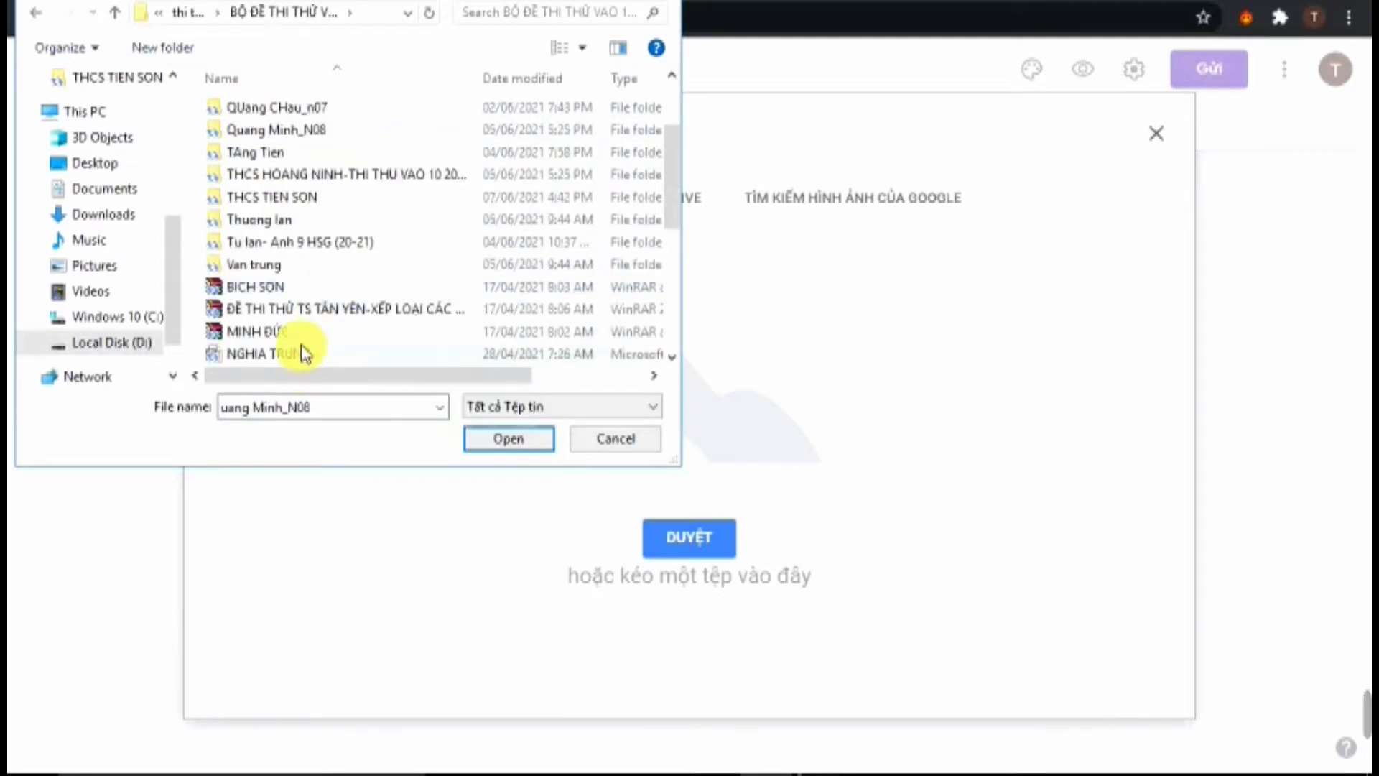
double_click(296, 198)
double_click(267, 113)
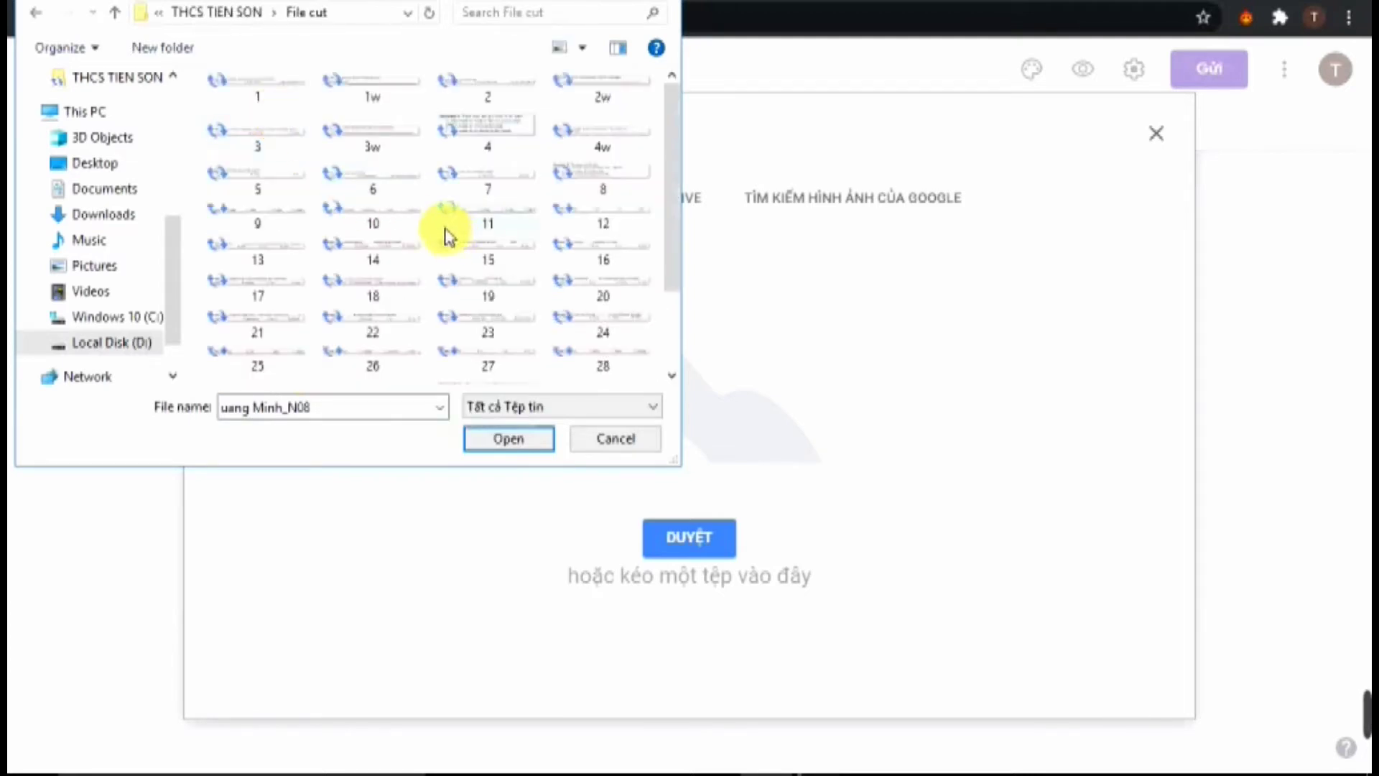
click(246, 137)
double_click(246, 137)
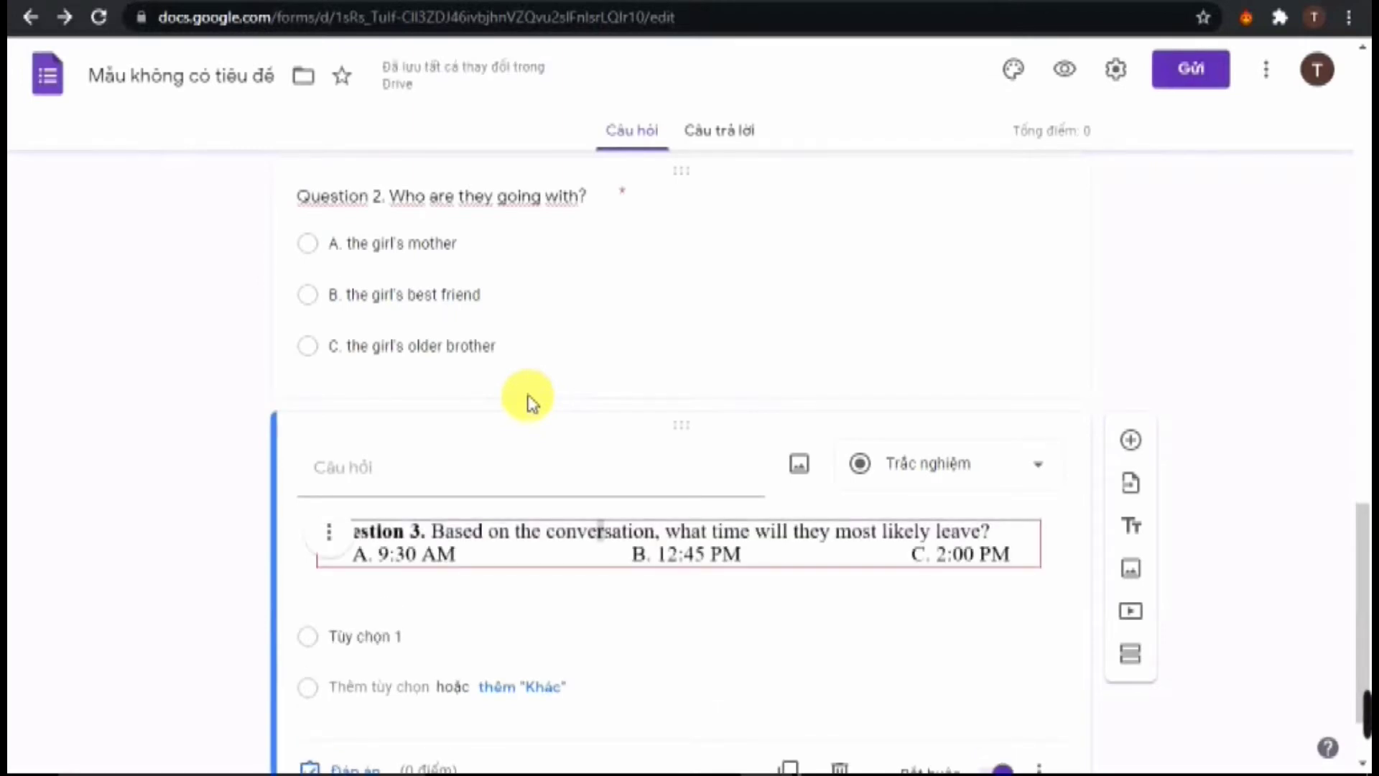
Set the question's options to A, B, C and add another blank question
scroll(531, 402, down, 2)
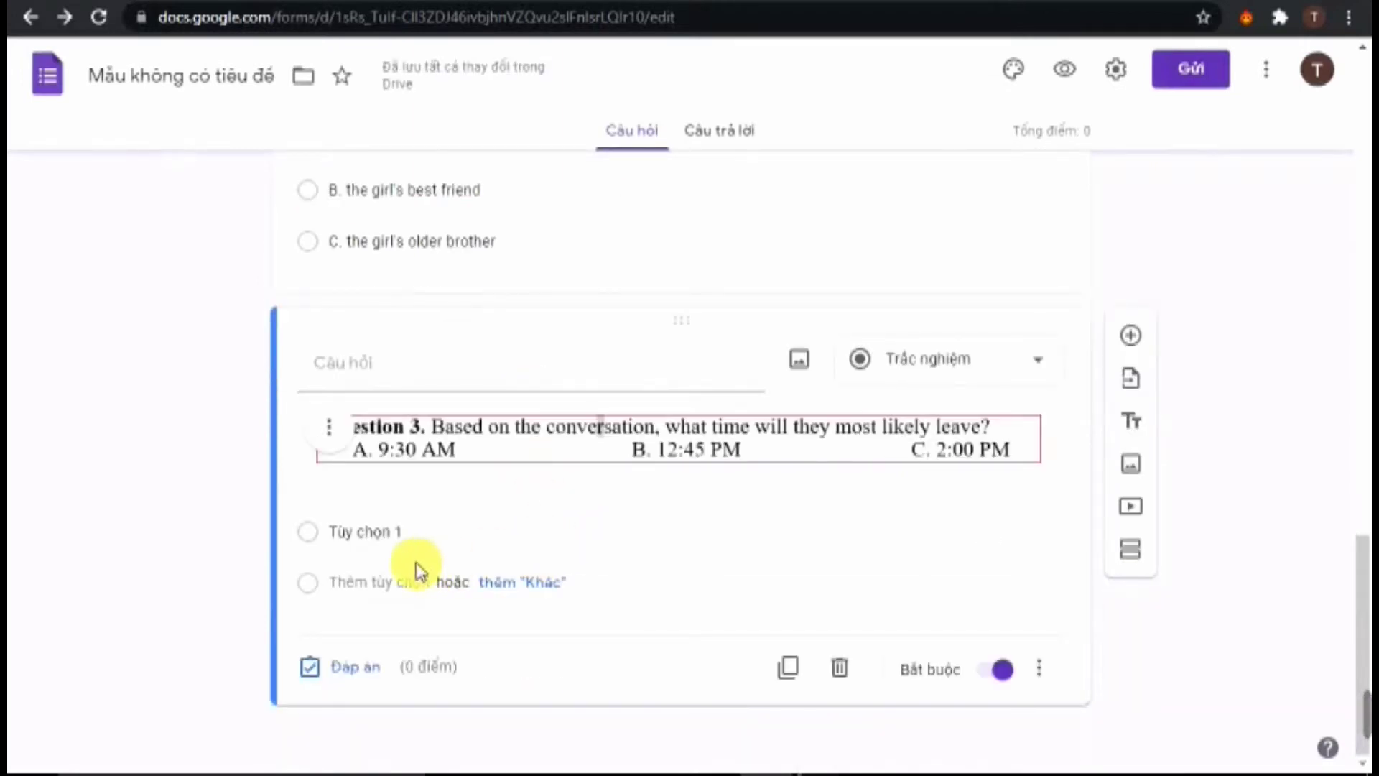
click(404, 543)
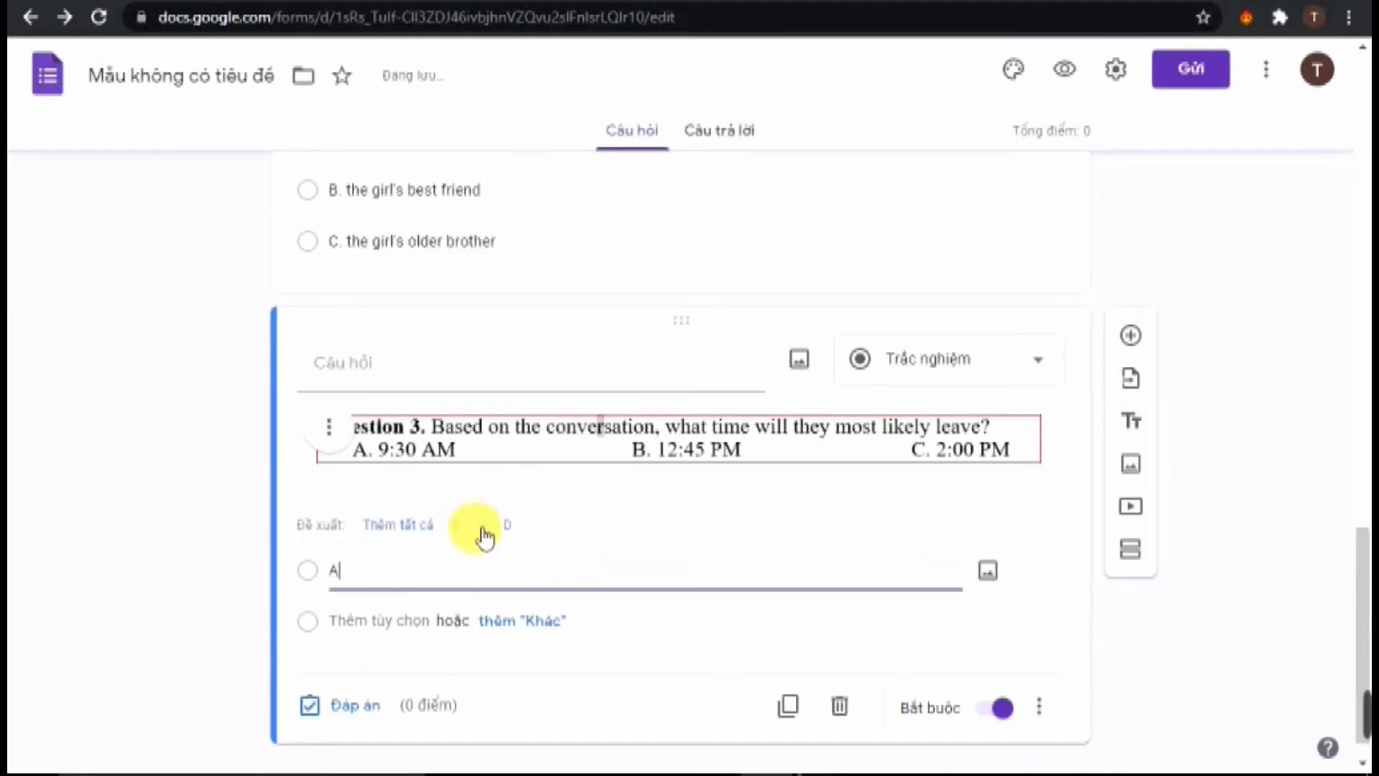
click(417, 525)
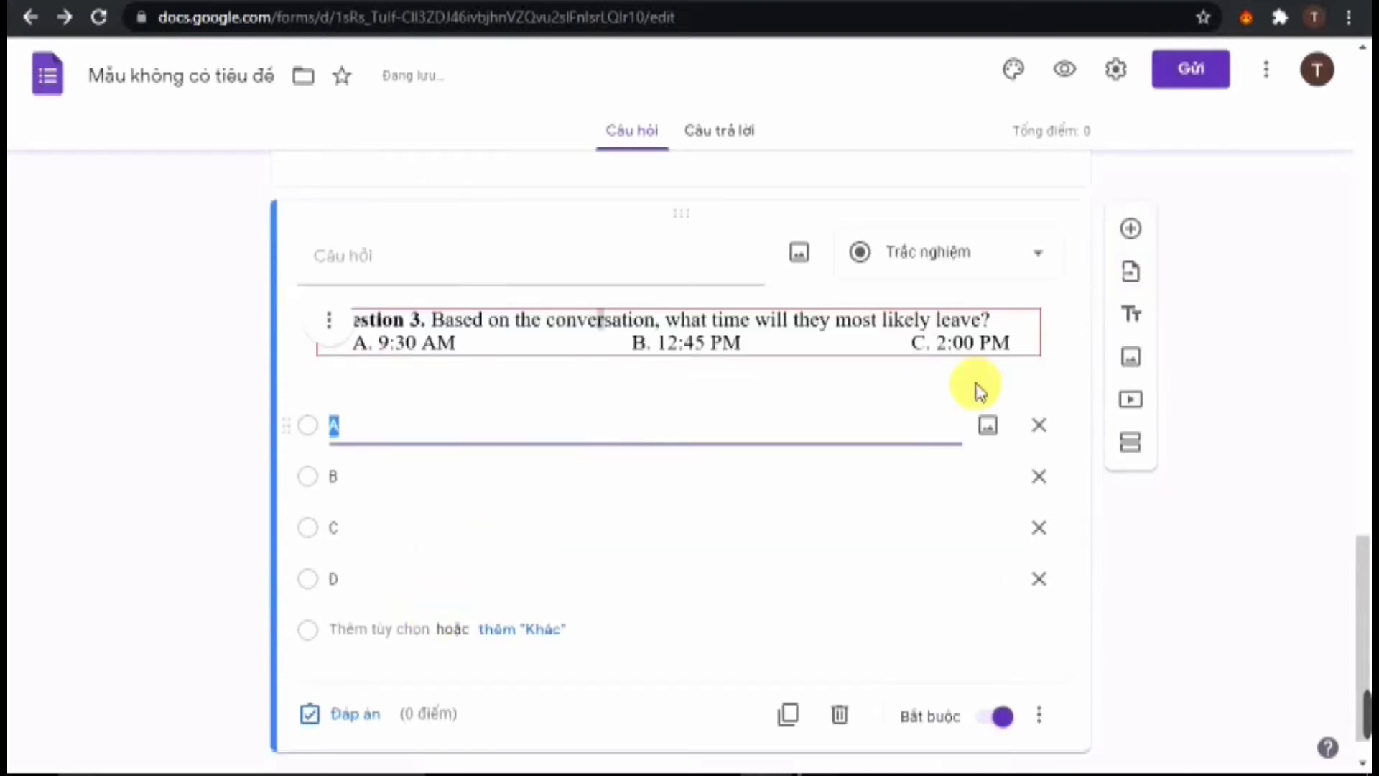
click(1029, 591)
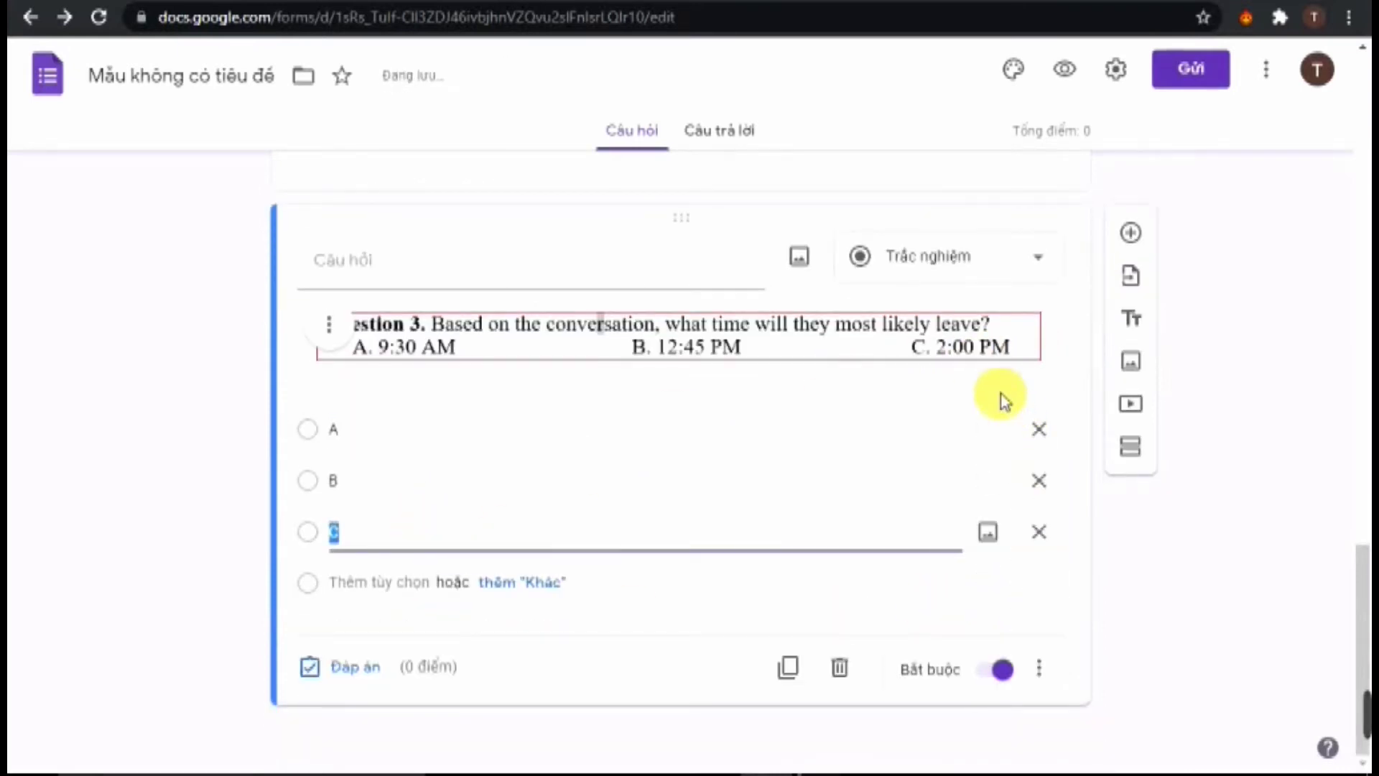
click(1147, 239)
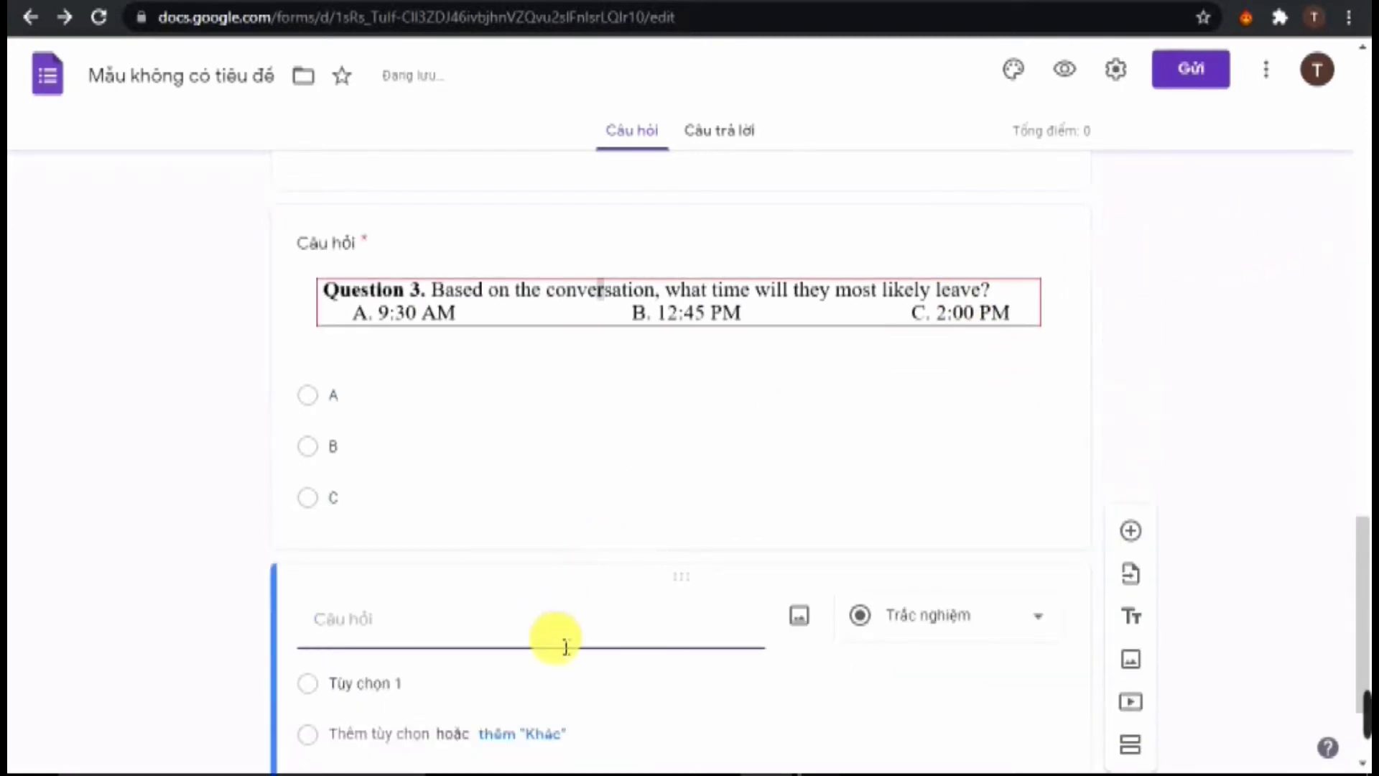
Upload snippet image 4 to the new question with options A, B, C, then add another question
click(799, 620)
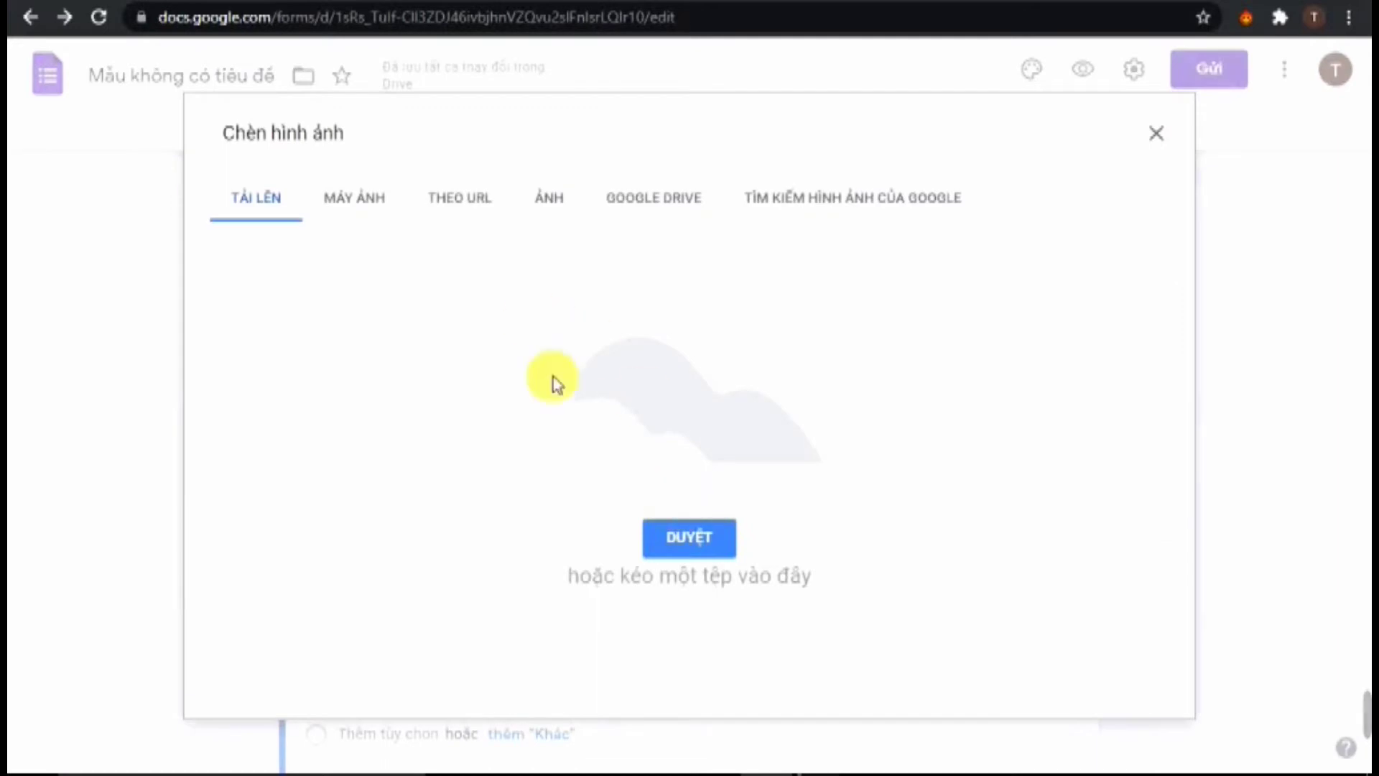
click(683, 544)
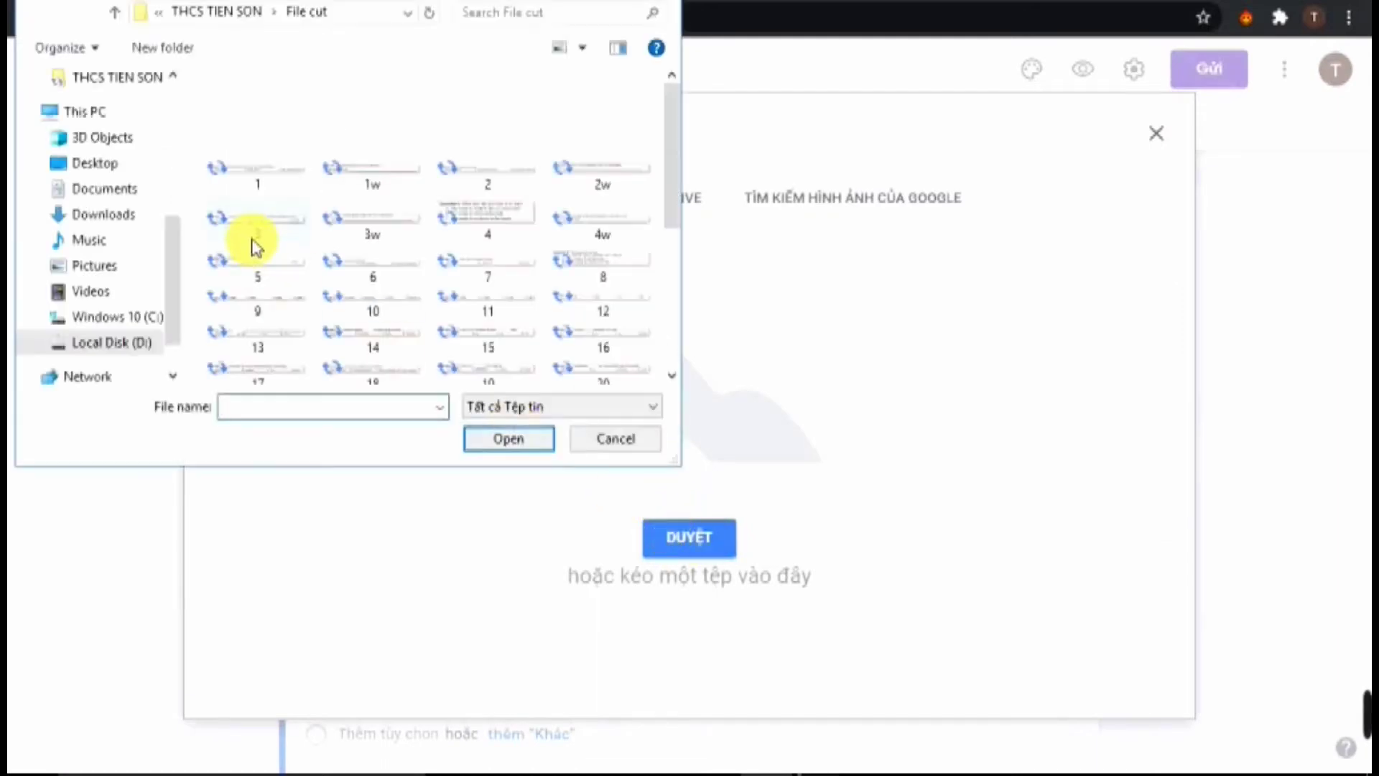
double_click(488, 216)
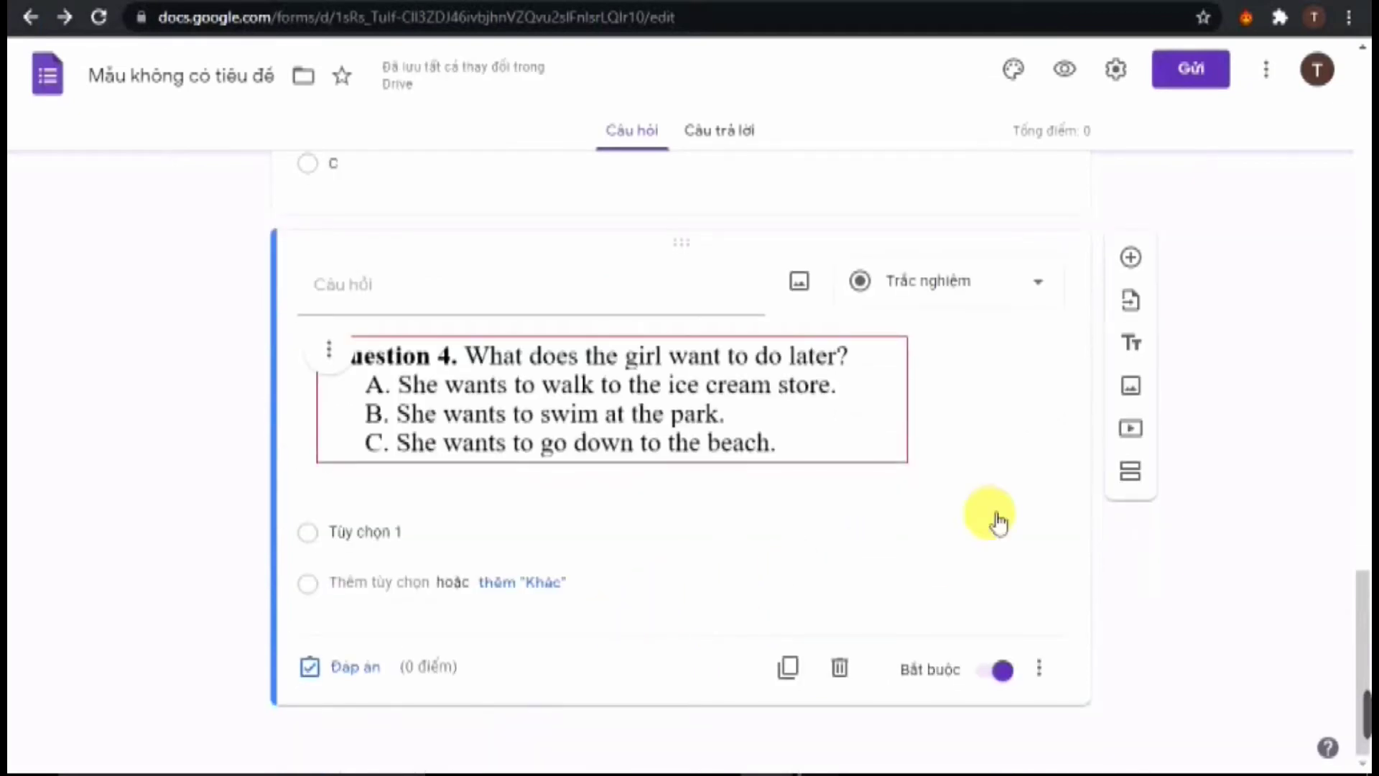
click(391, 532)
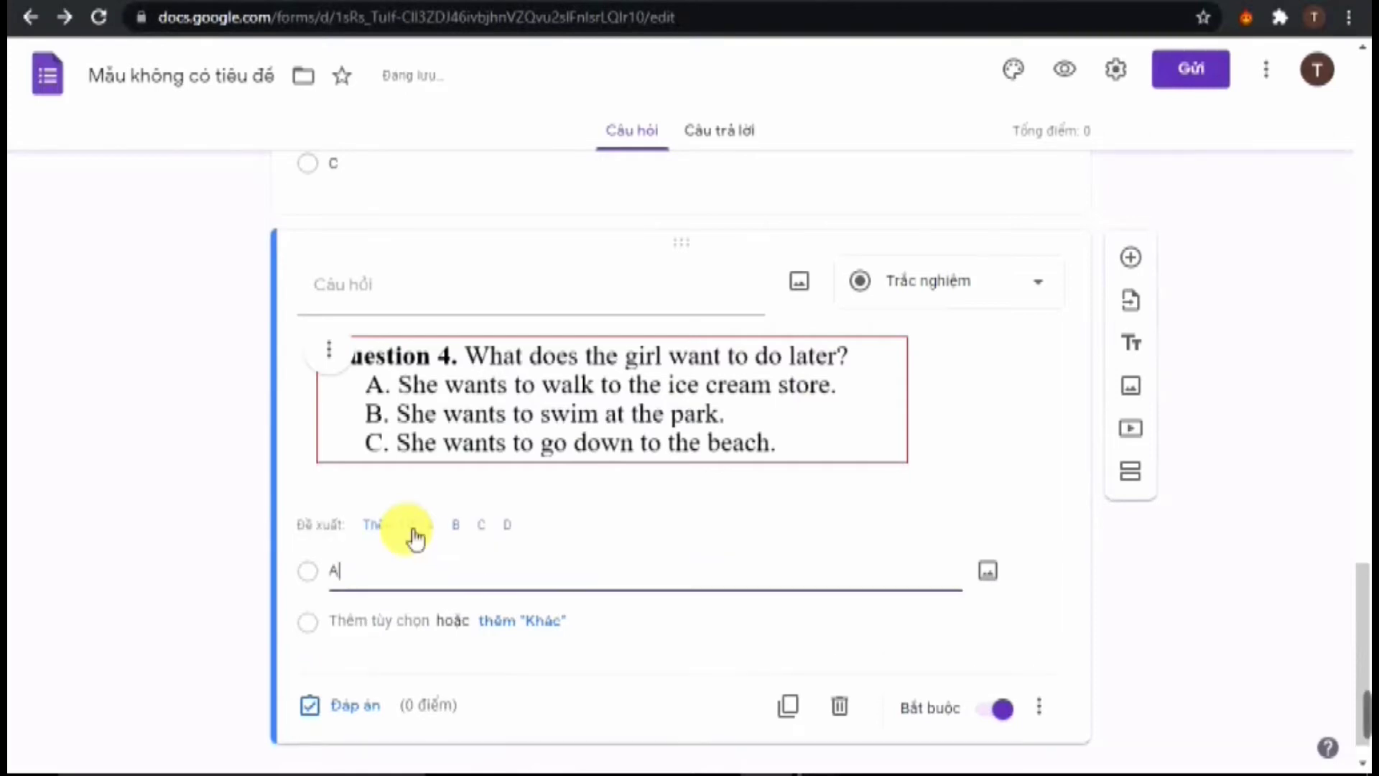
click(428, 527)
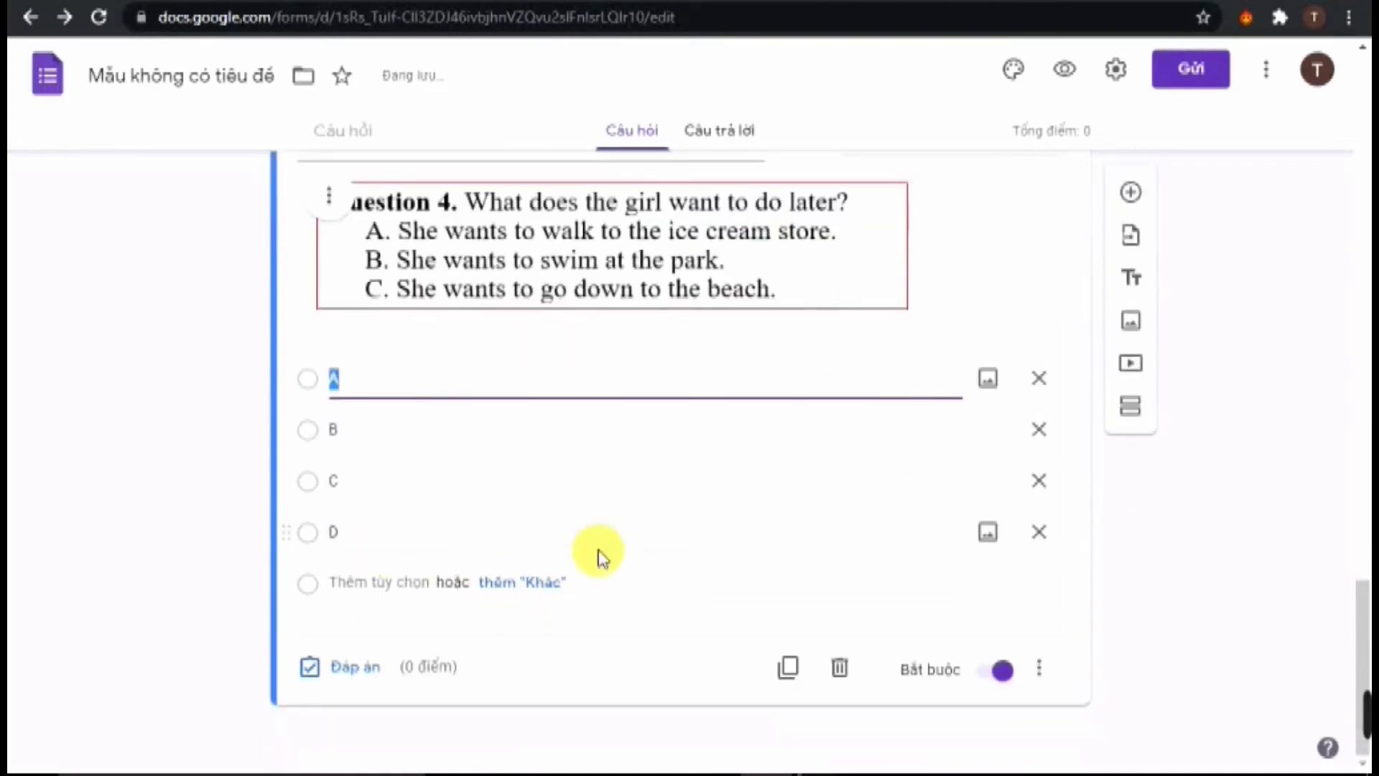
click(1039, 532)
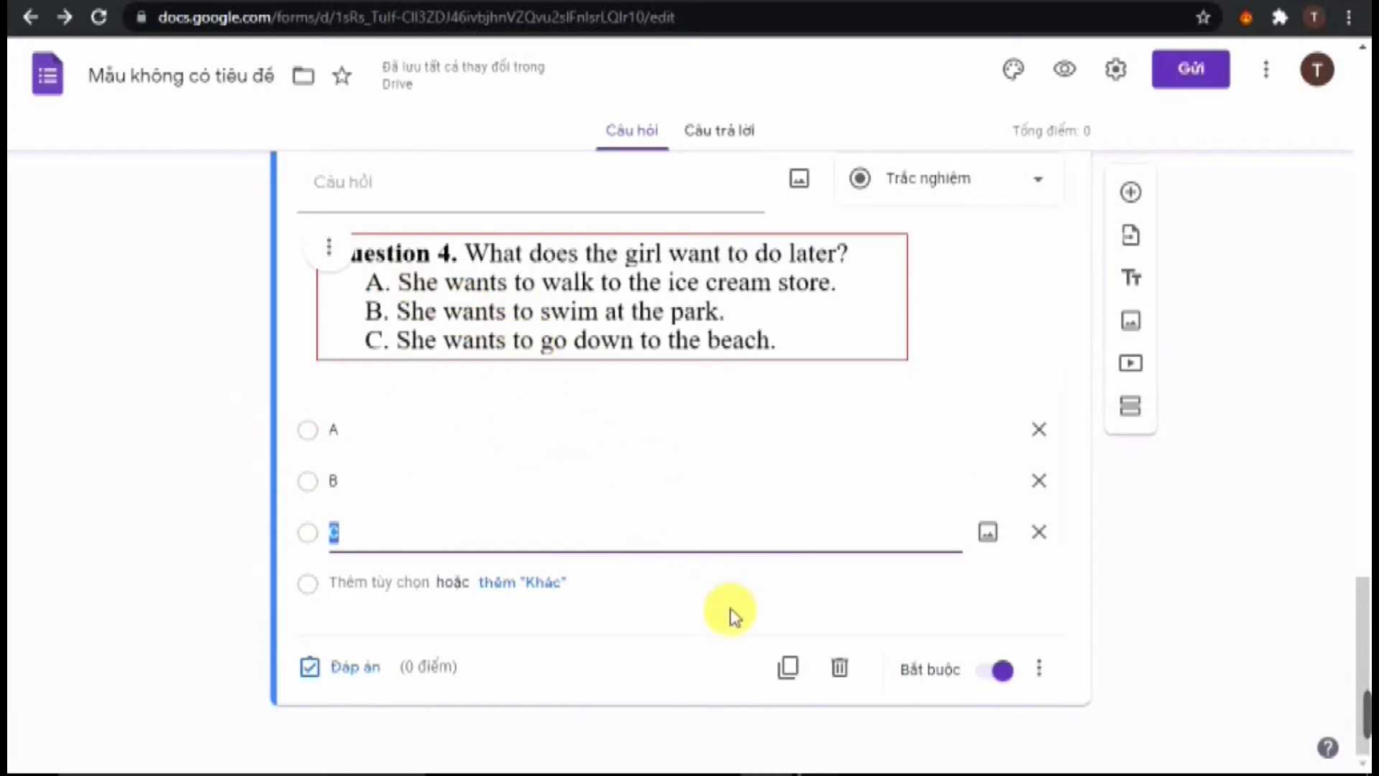
click(1143, 191)
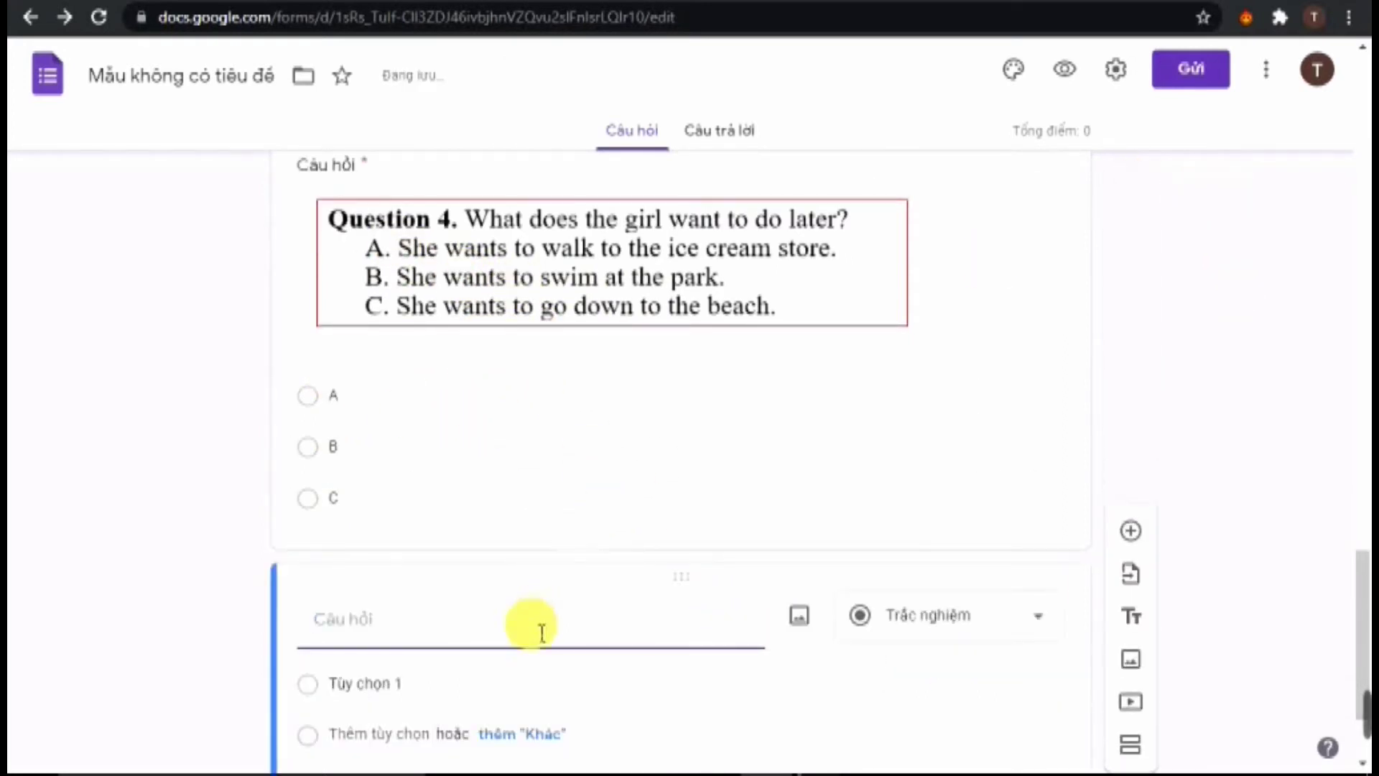
Upload snippet image 5 to the new question and give it options A, B, C and D
click(799, 616)
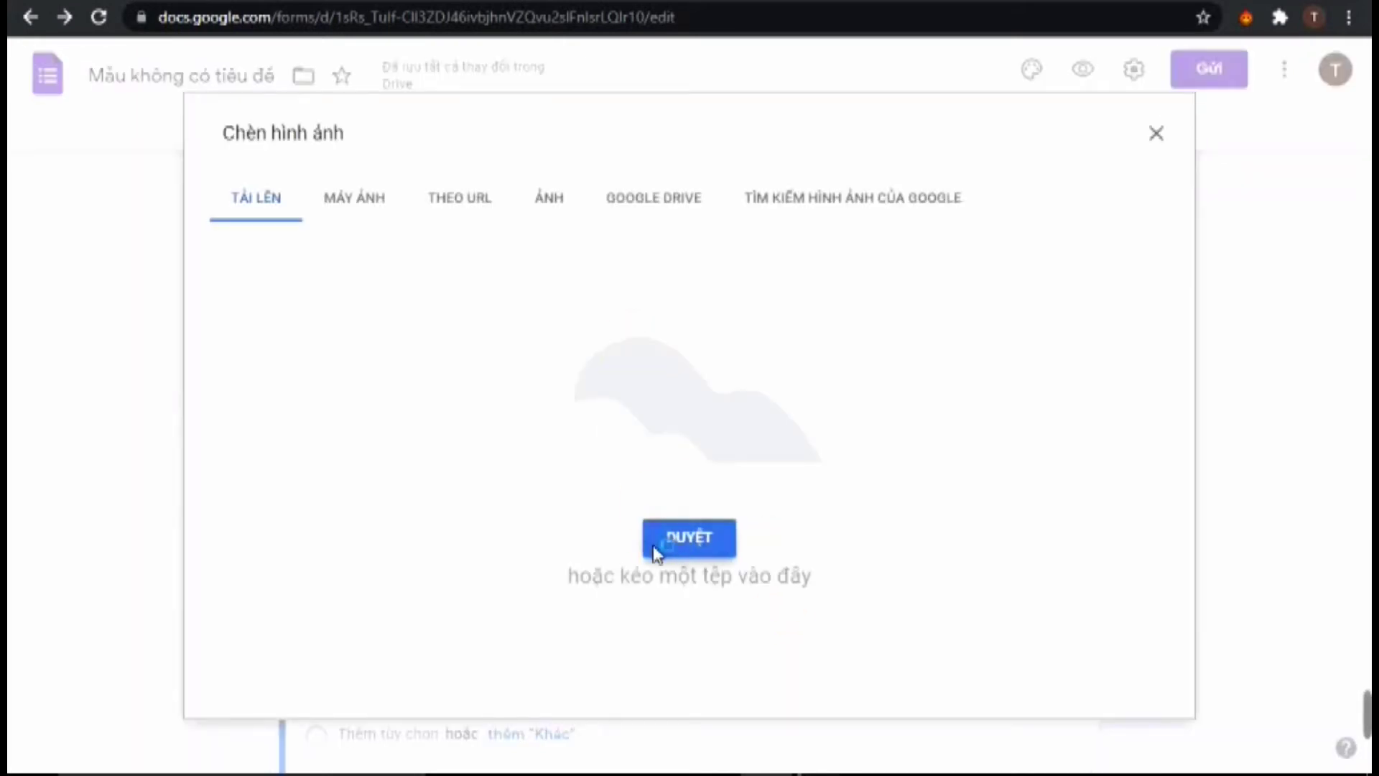
click(655, 553)
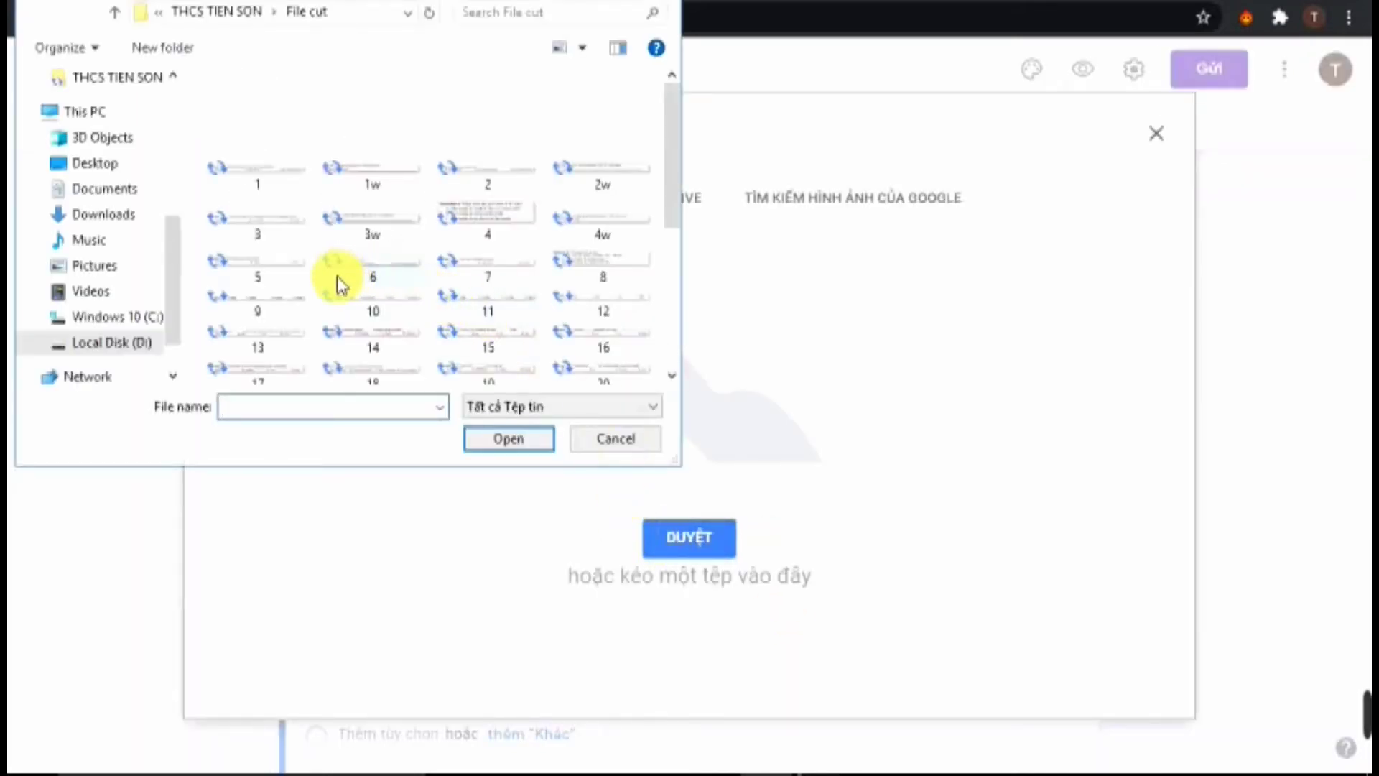
double_click(260, 267)
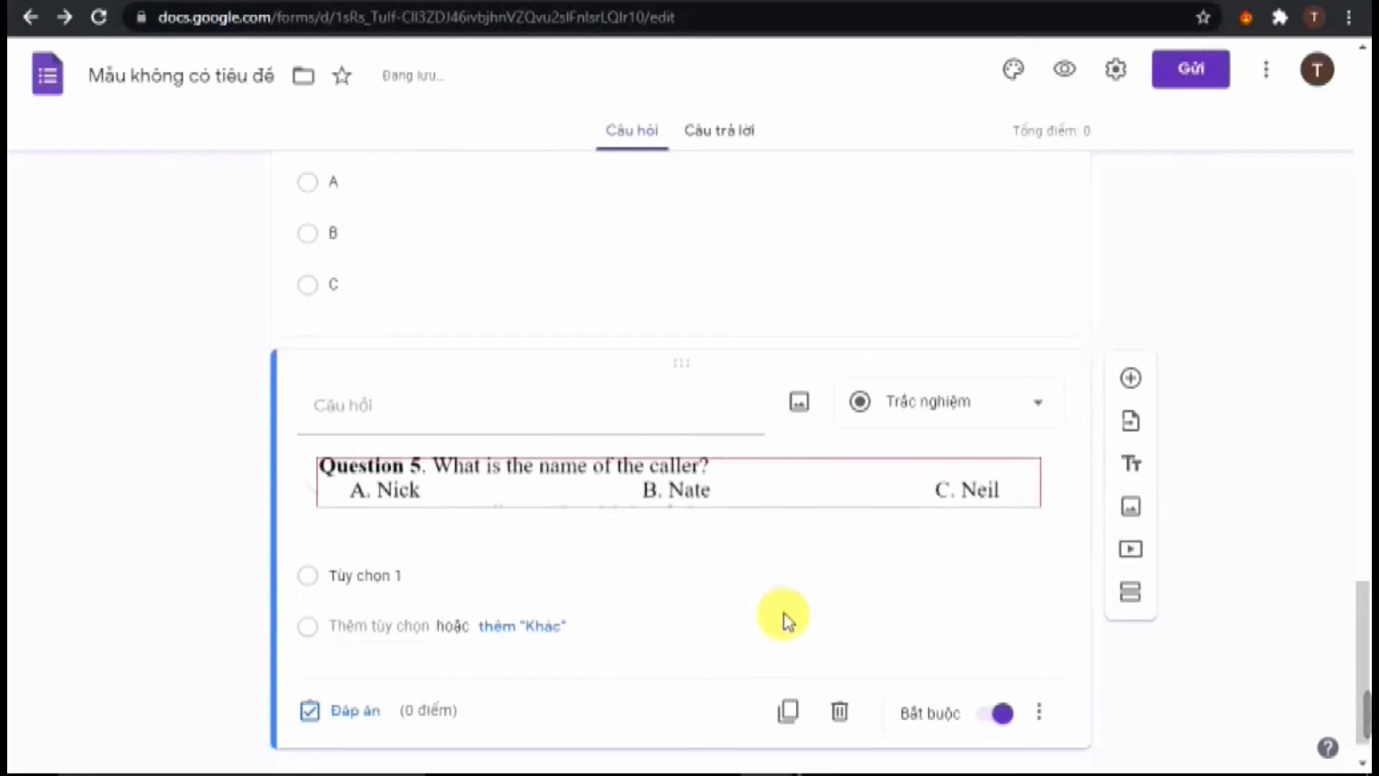
click(364, 535)
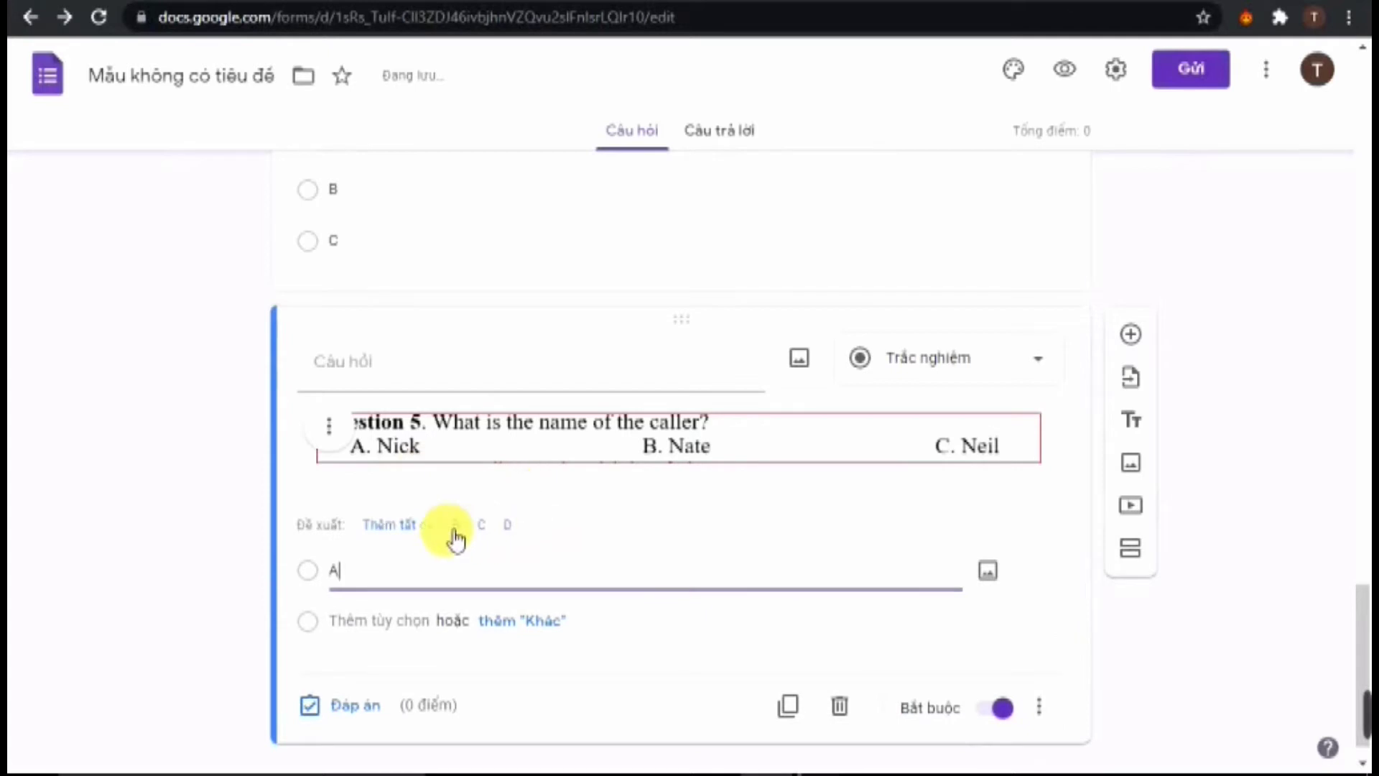
click(406, 526)
click(1039, 682)
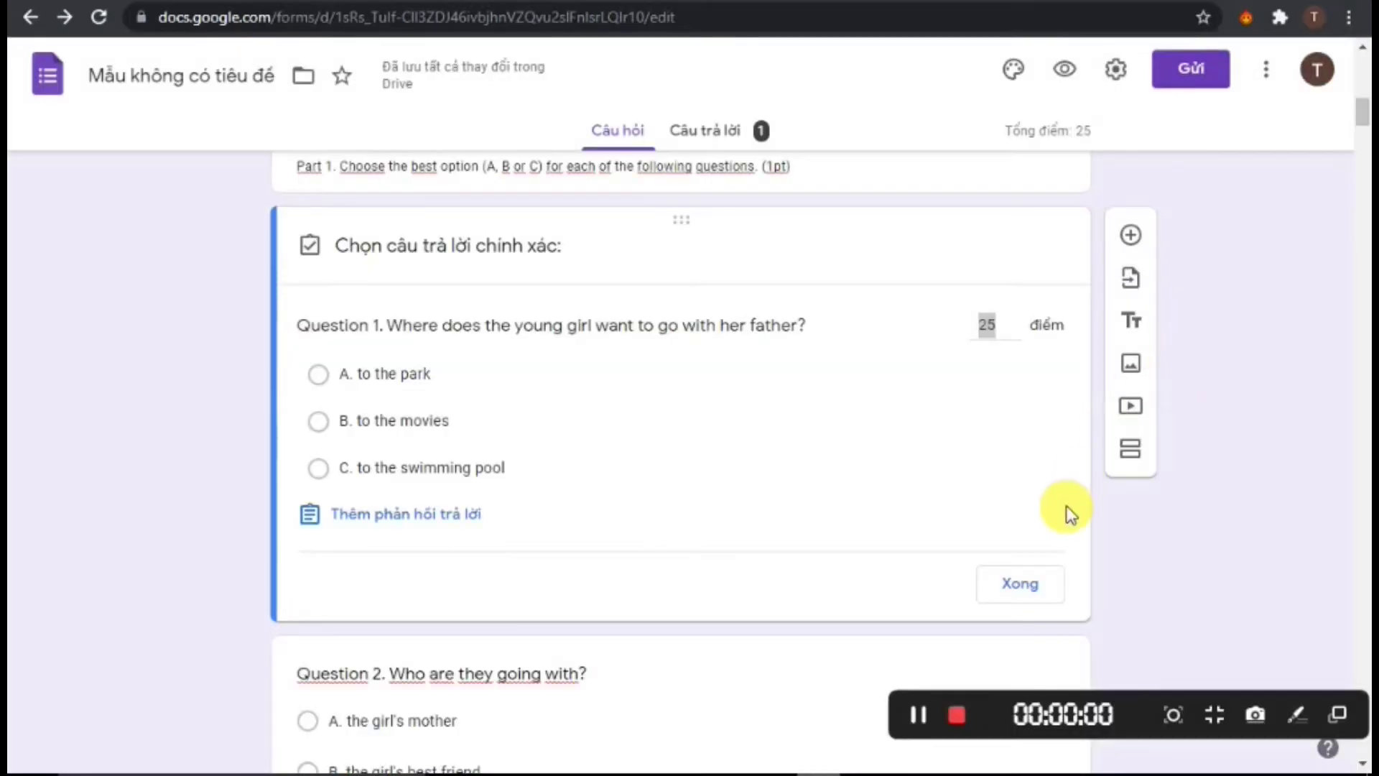
scroll(1097, 489, up, 10)
scroll(1097, 488, down, 15)
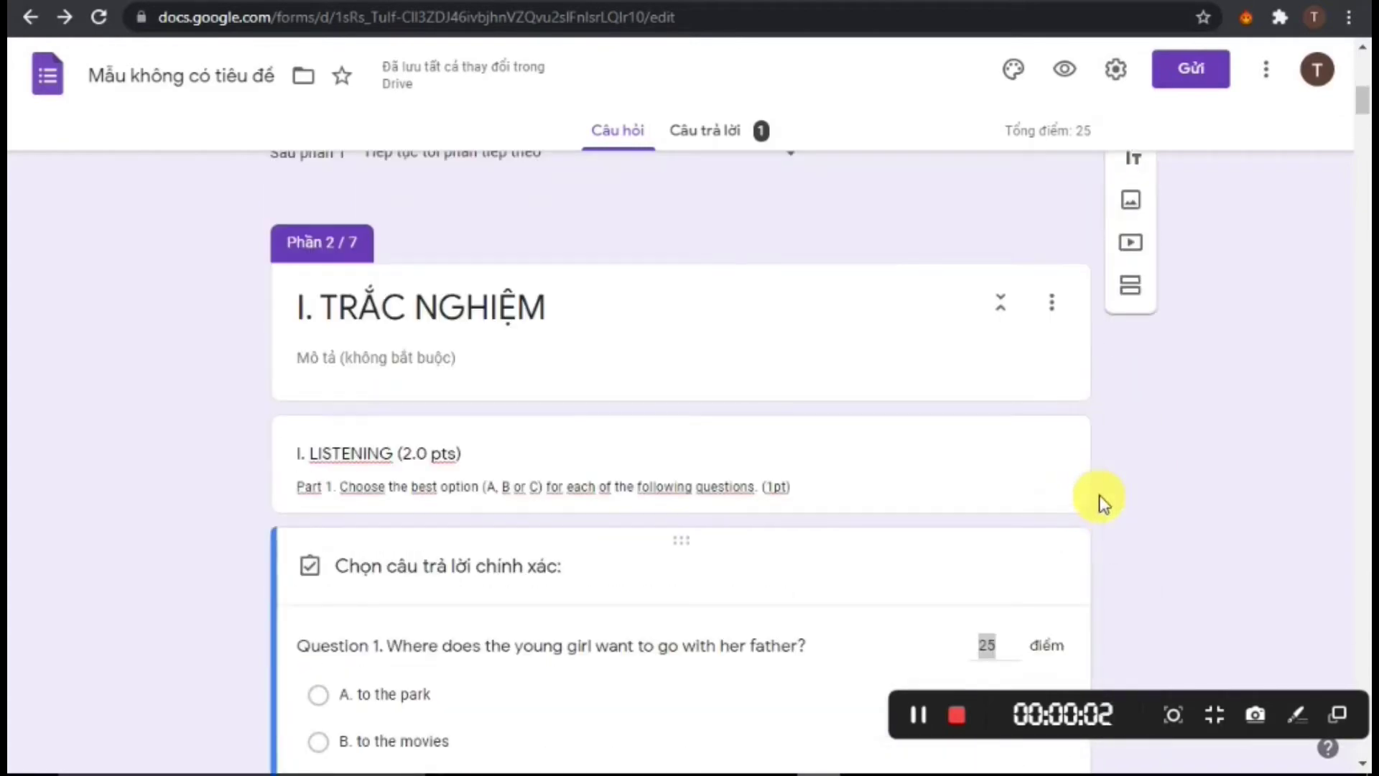
scroll(1006, 488, down, 8)
scroll(891, 467, up, 8)
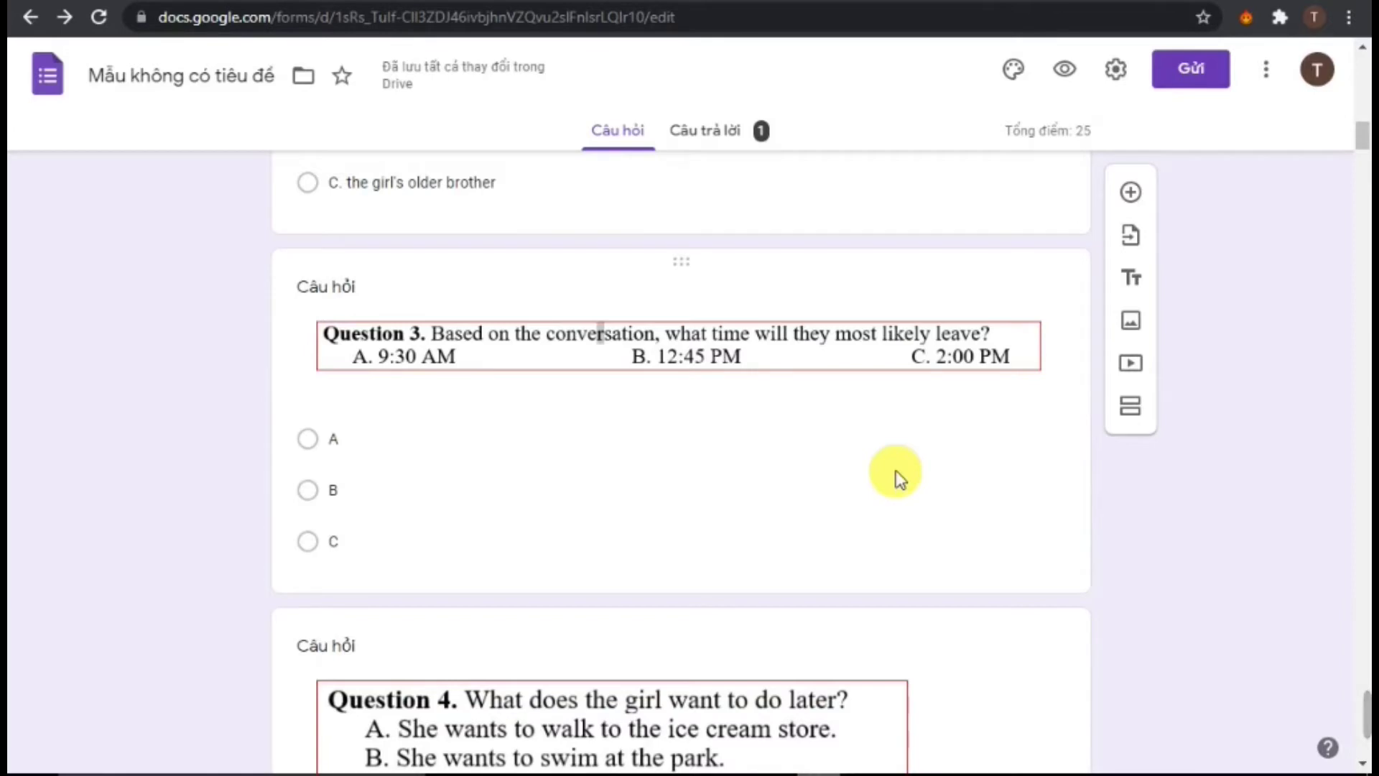
scroll(639, 495, up, 4)
scroll(650, 506, down, 17)
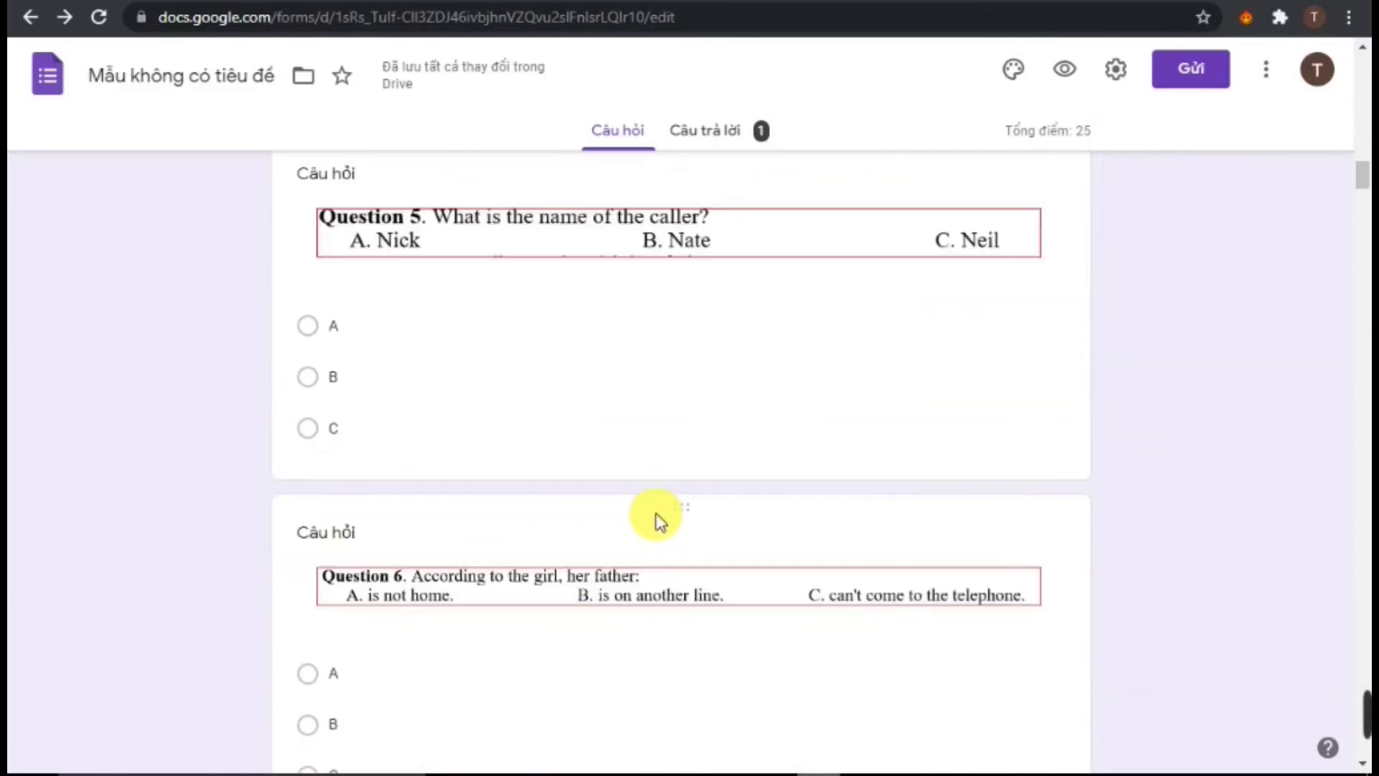
scroll(719, 496, down, 7)
drag(1358, 204, 1355, 480)
scroll(508, 457, down, 5)
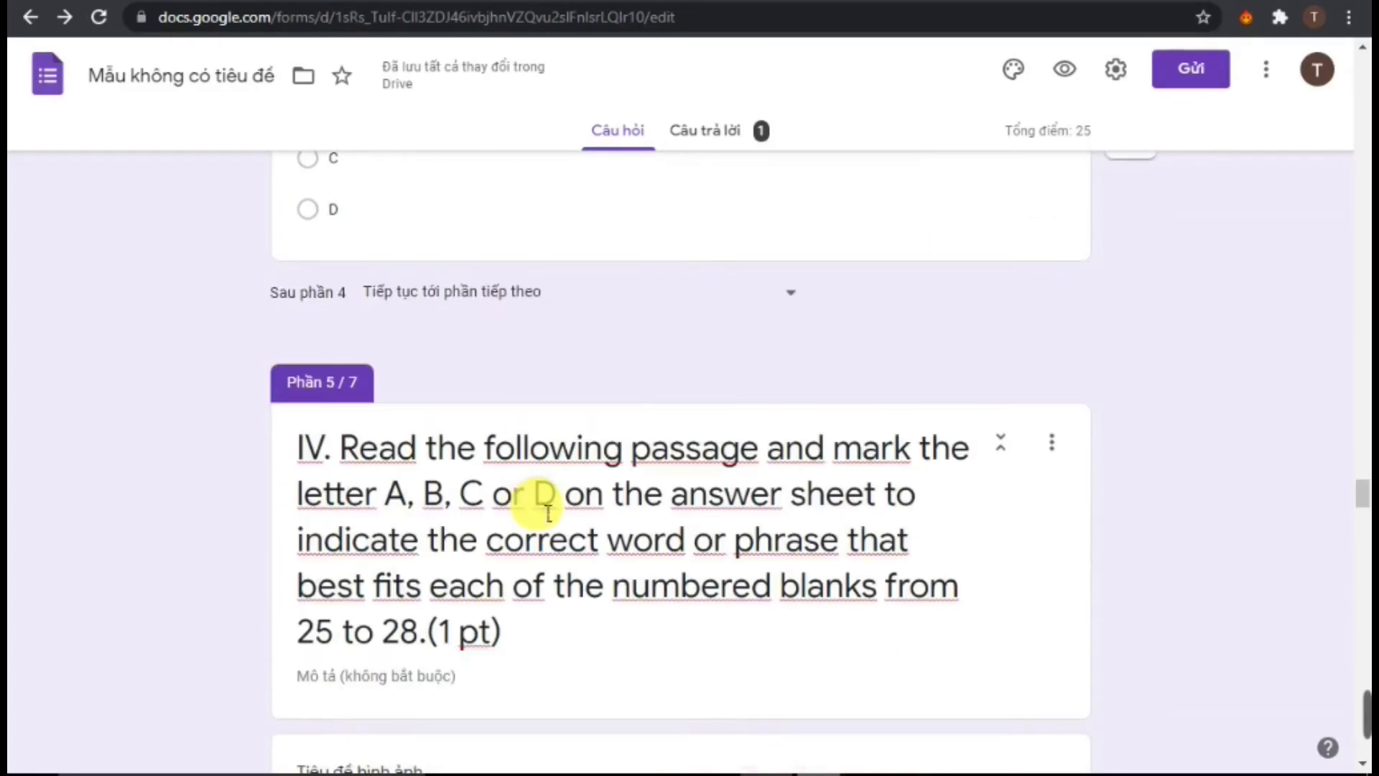
scroll(539, 488, up, 15)
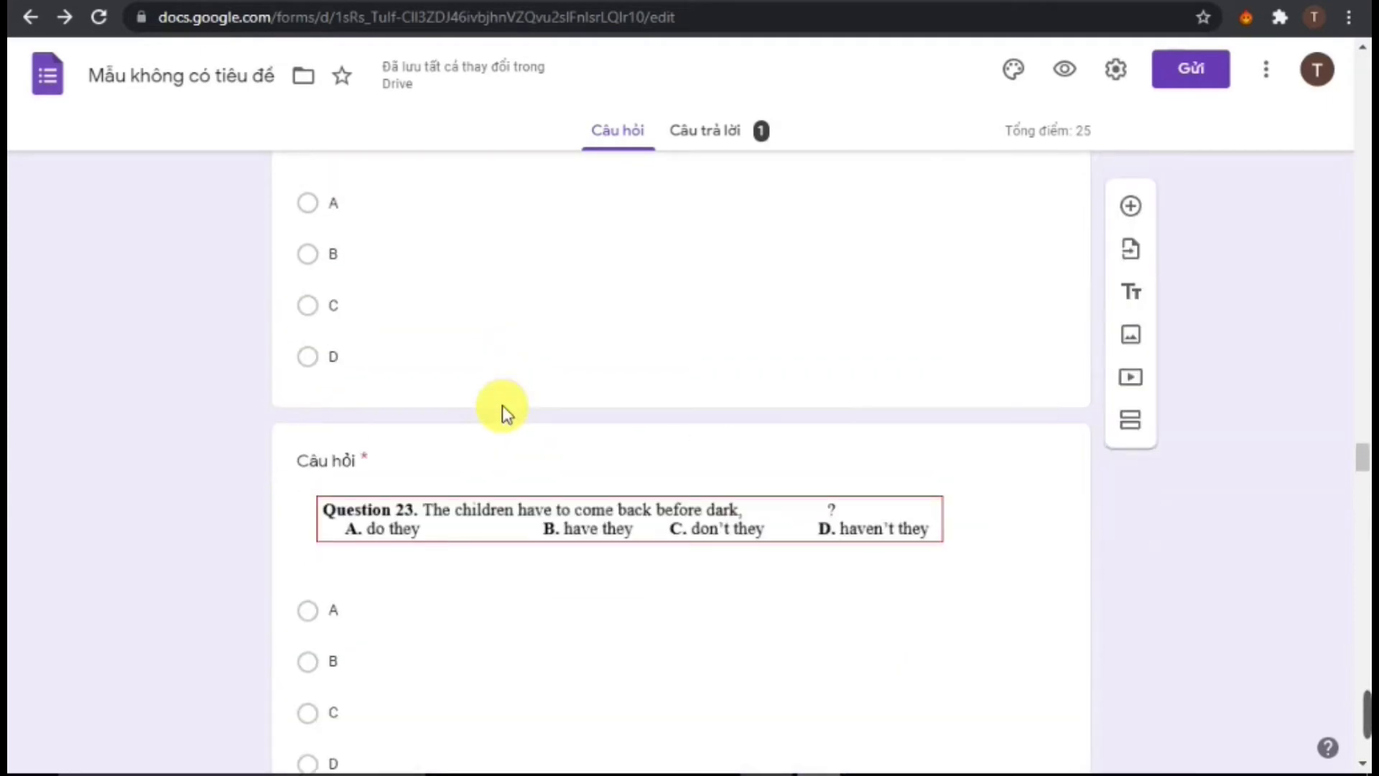
scroll(502, 407, down, 12)
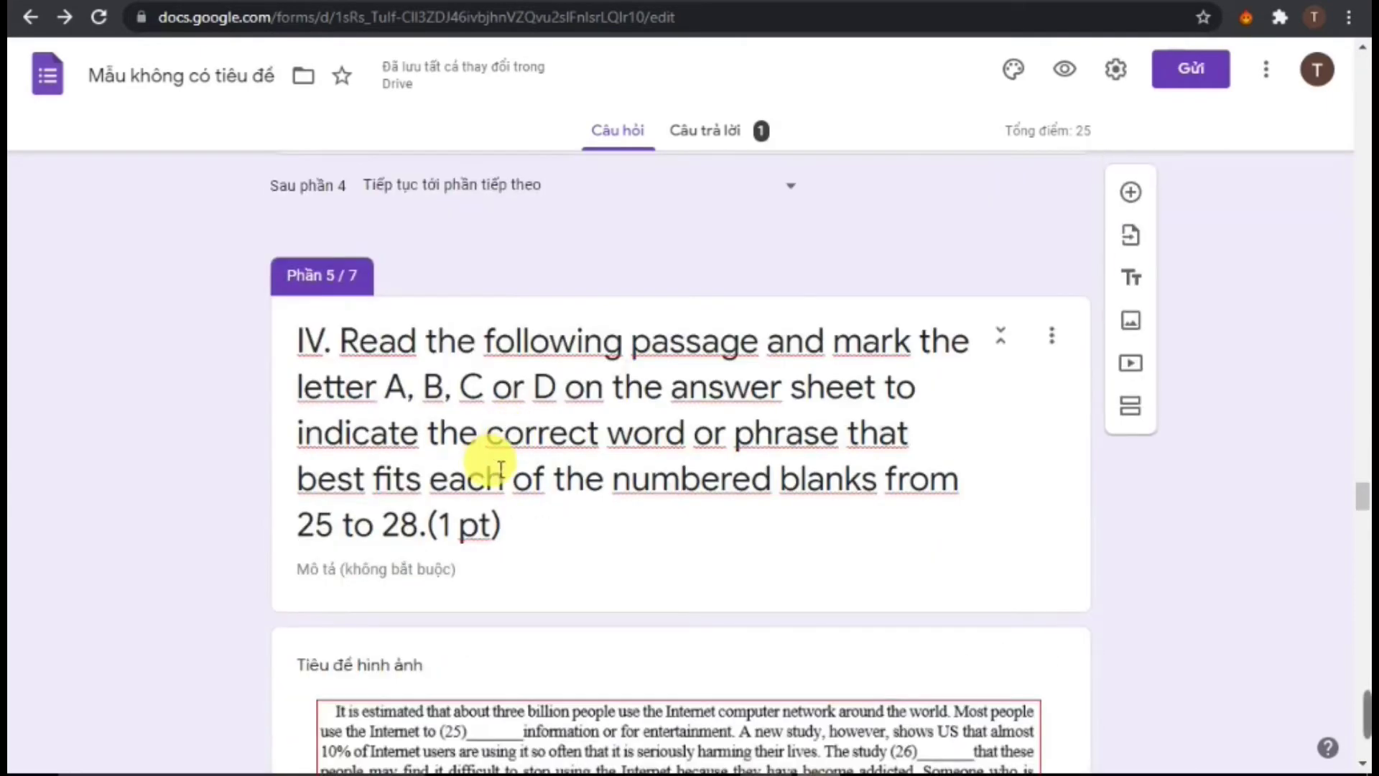
scroll(506, 492, down, 15)
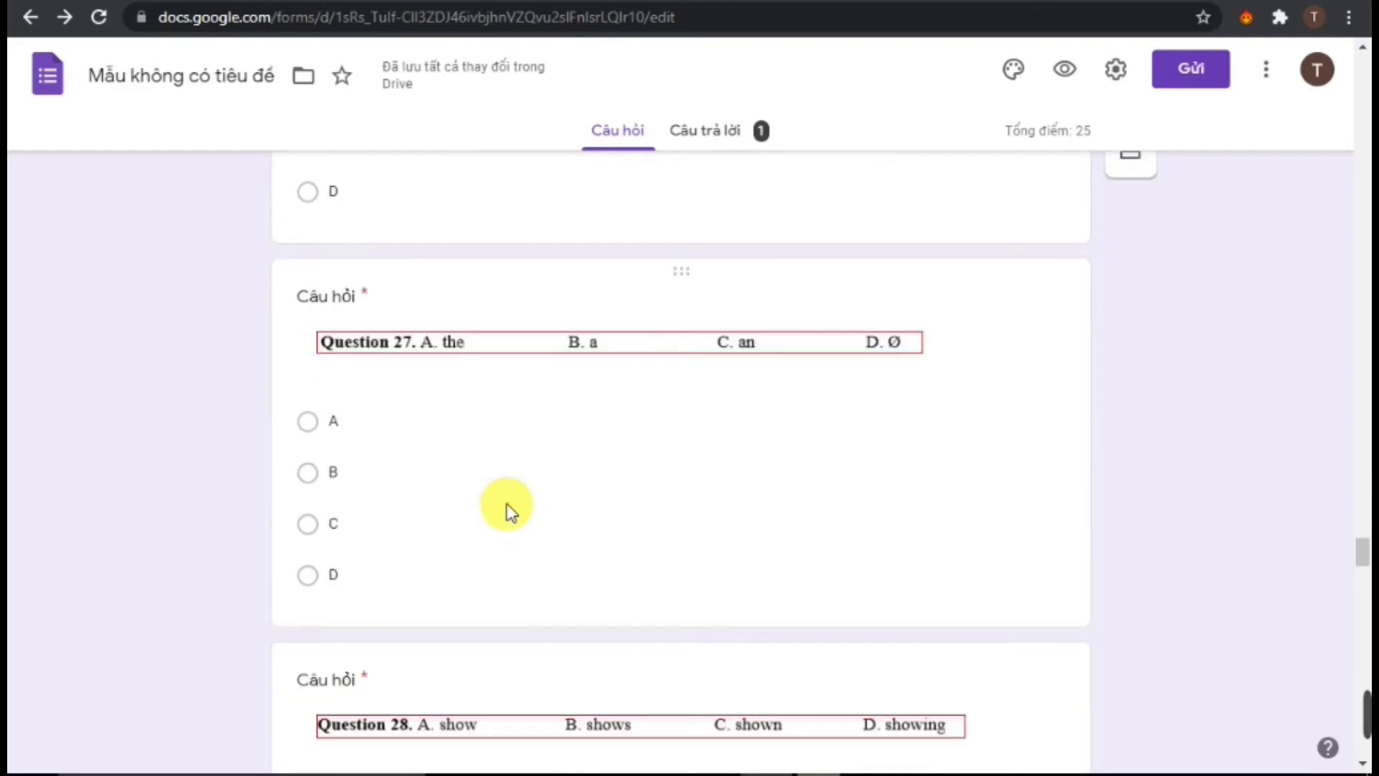
scroll(506, 504, down, 10)
scroll(507, 506, up, 6)
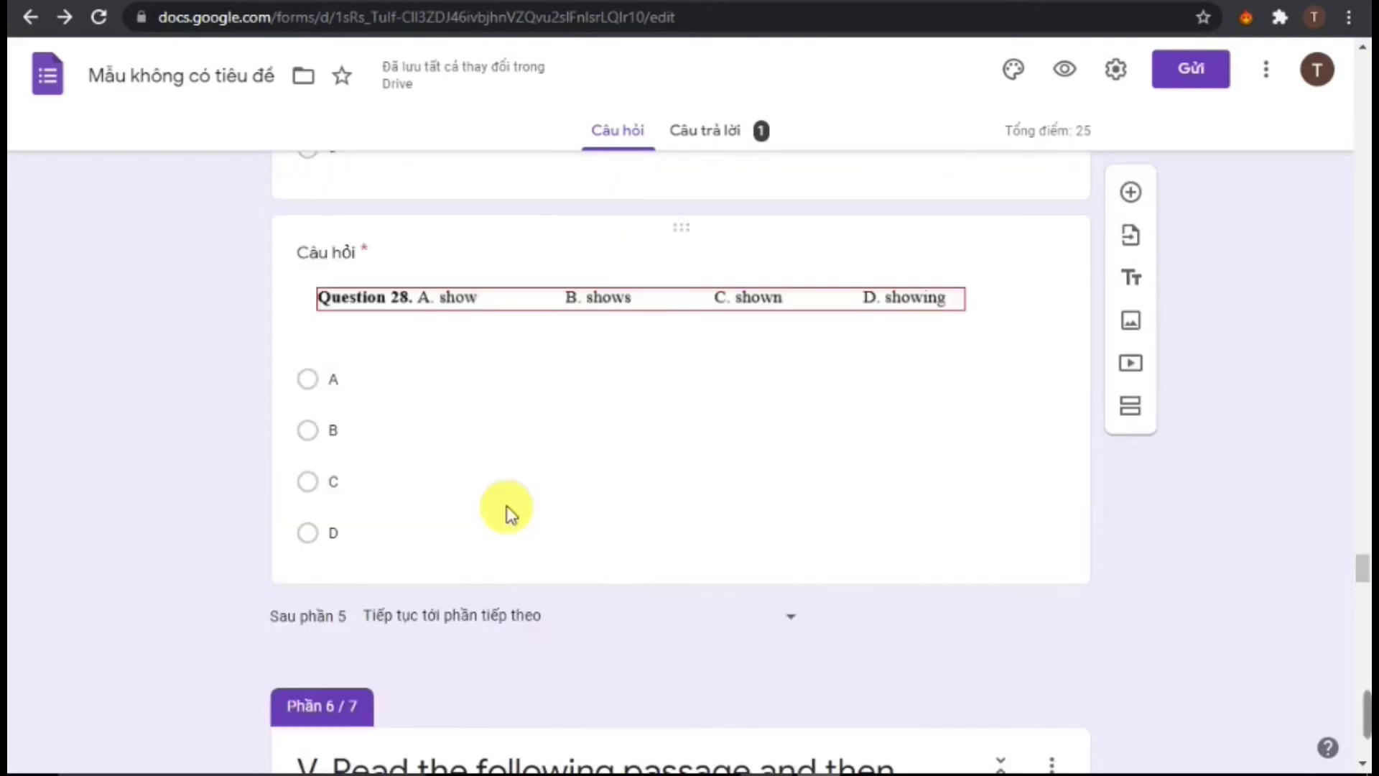
scroll(507, 507, down, 20)
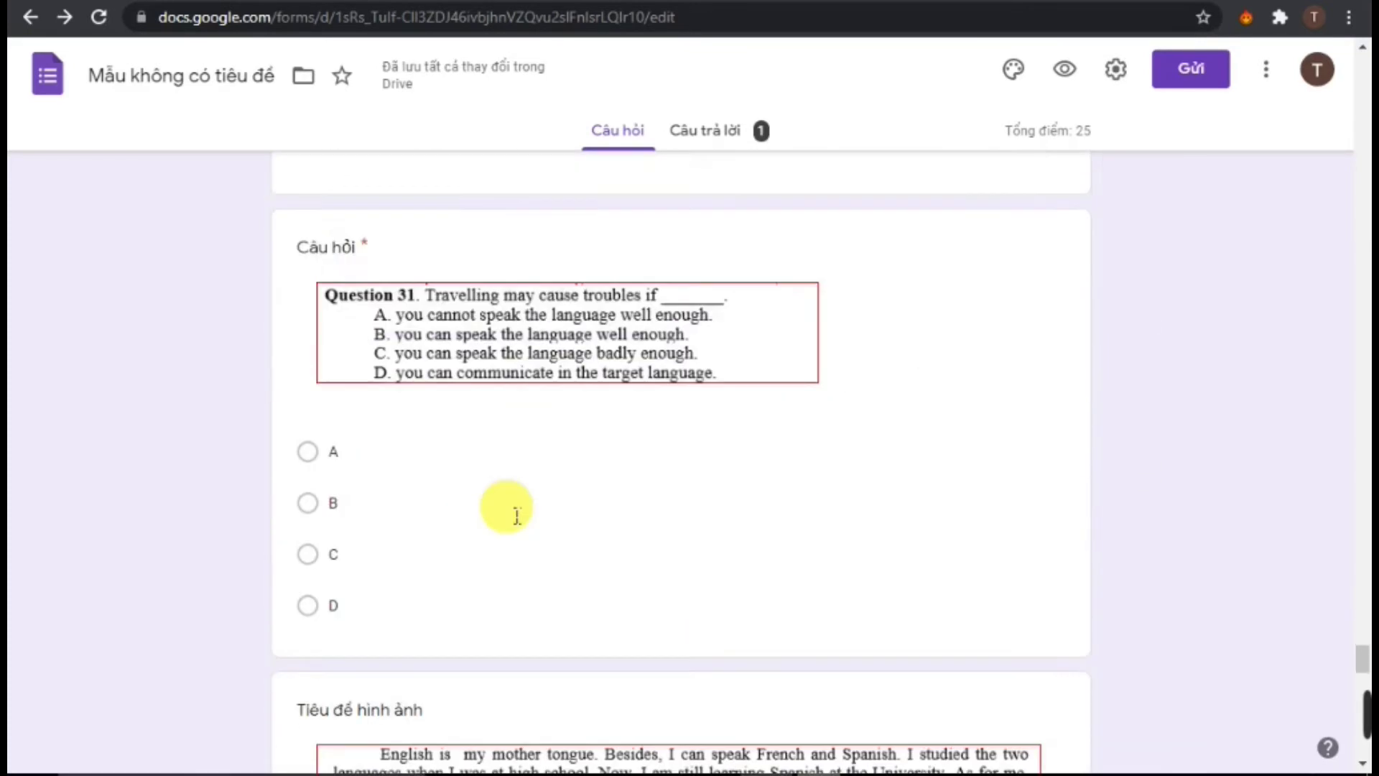
scroll(514, 515, down, 7)
scroll(507, 506, down, 6)
scroll(514, 515, up, 4)
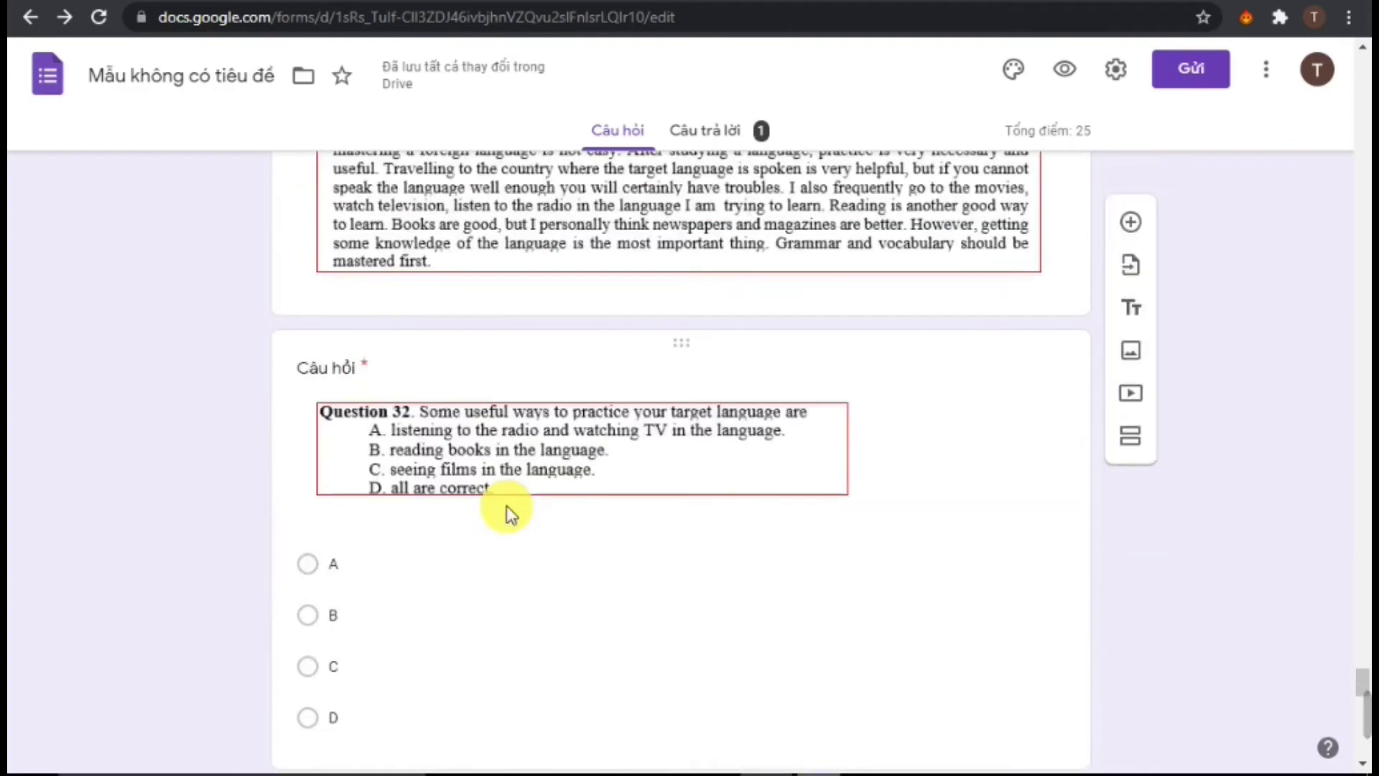
scroll(518, 495, up, 12)
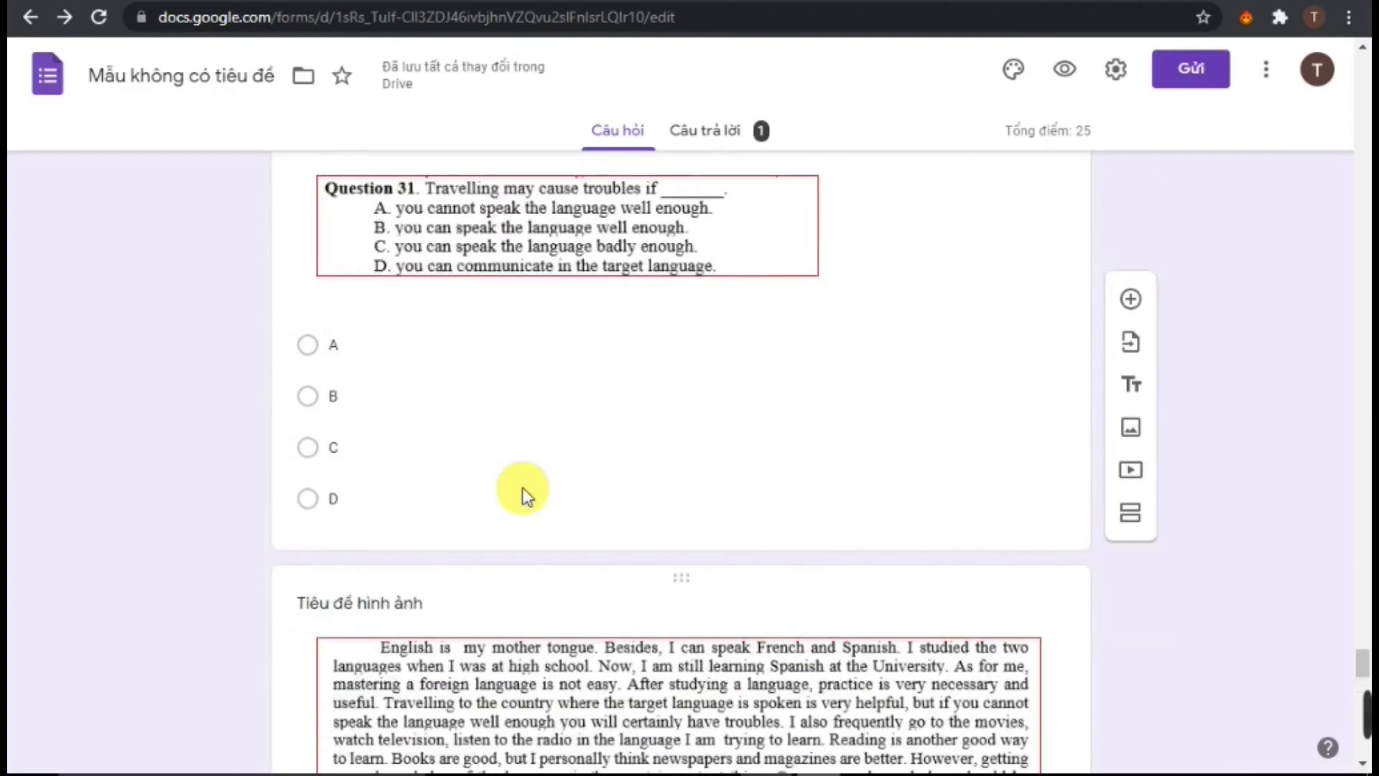
scroll(550, 497, up, 10)
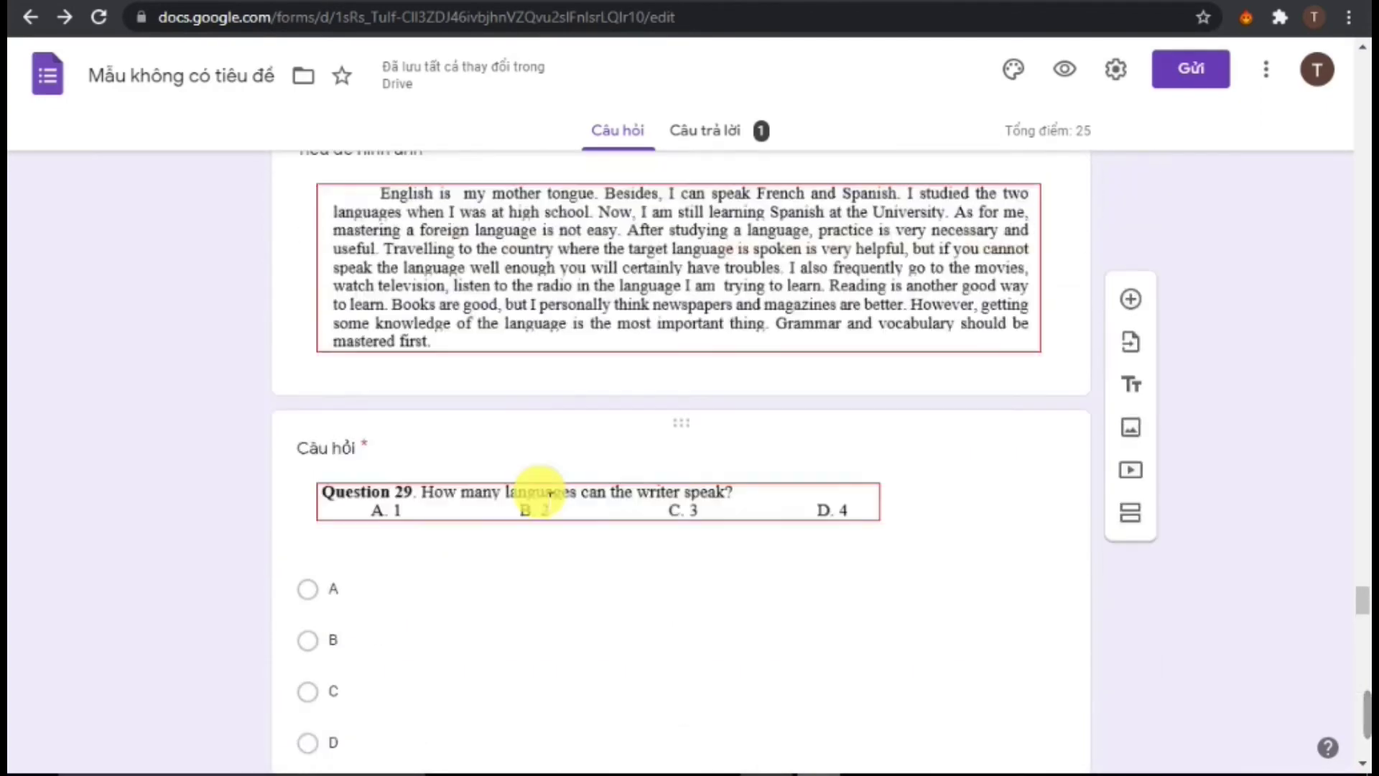
scroll(546, 496, down, 2)
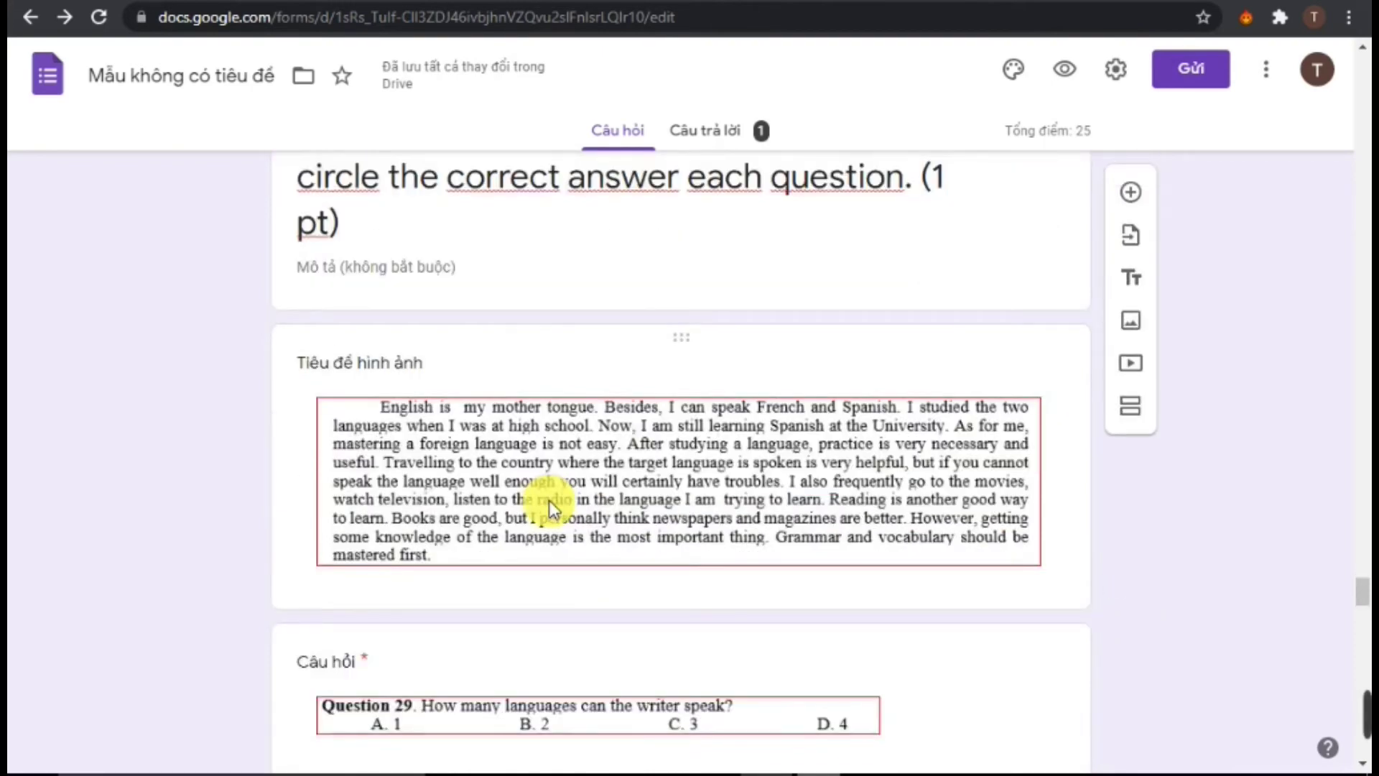
scroll(548, 502, up, 3)
scroll(552, 510, down, 3)
scroll(542, 512, down, 1)
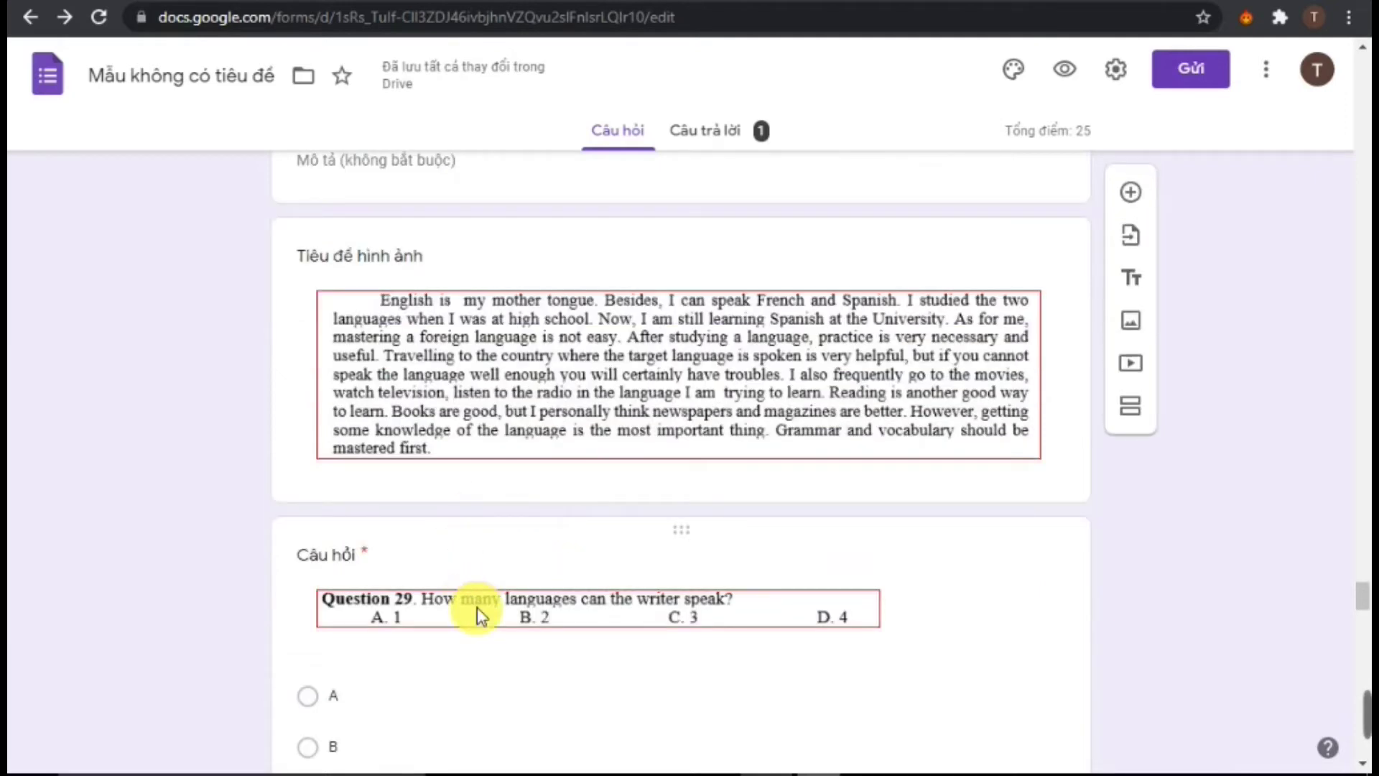
scroll(413, 571, down, 3)
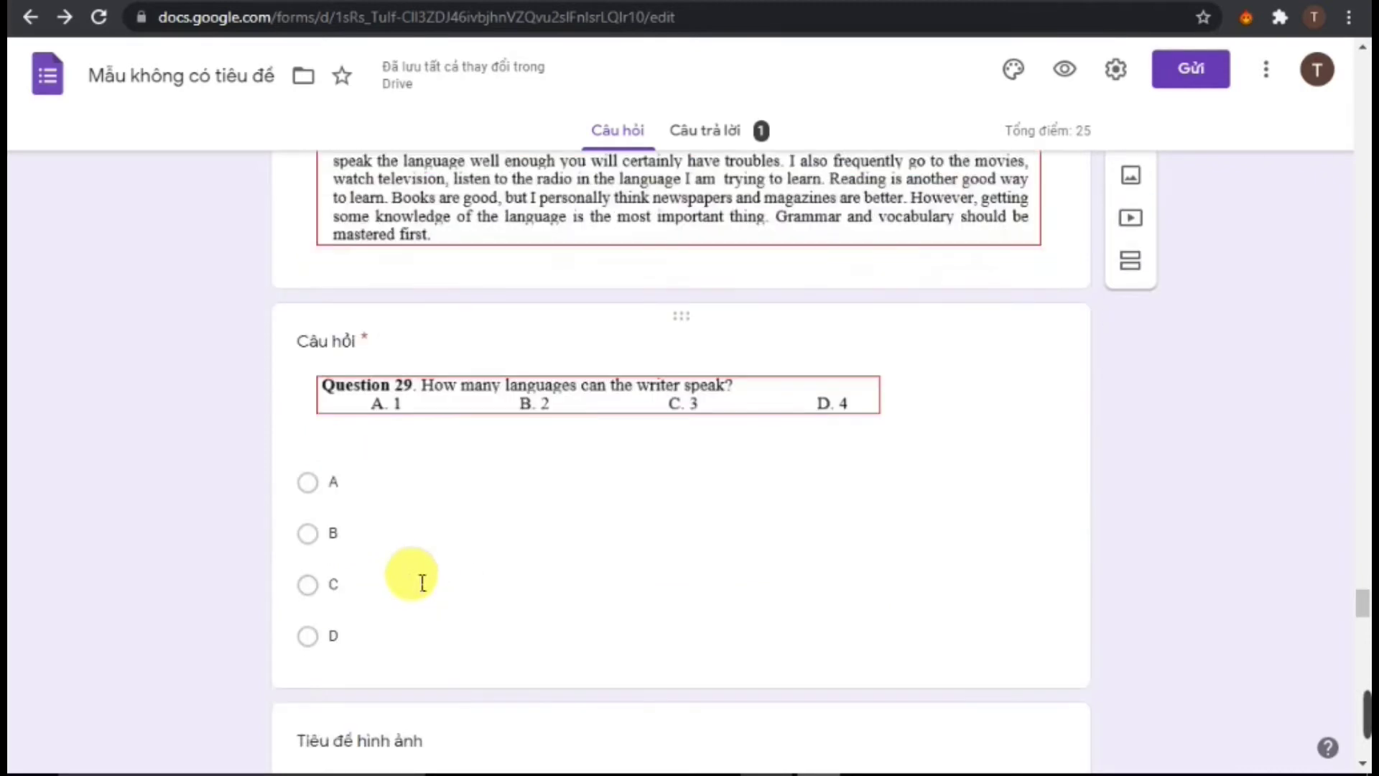
scroll(554, 486, up, 3)
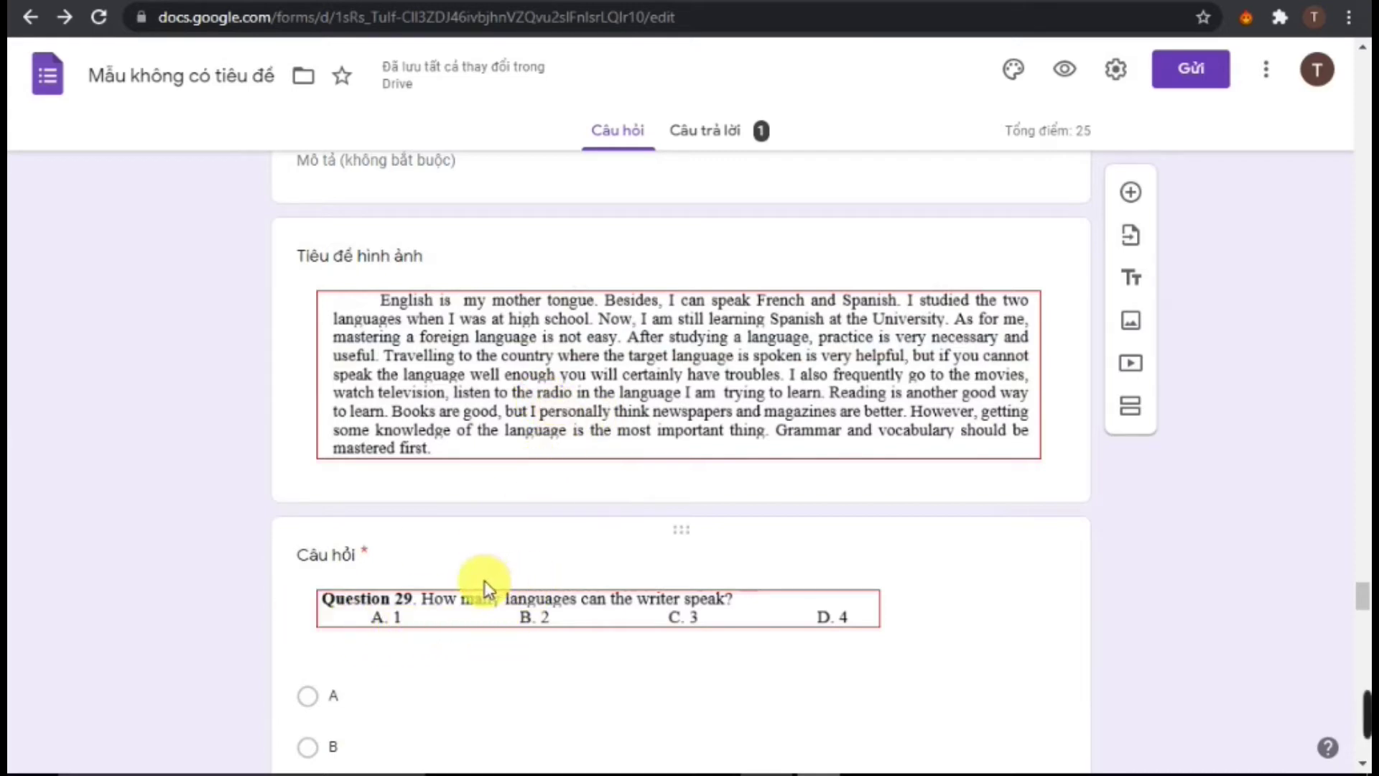
click(731, 339)
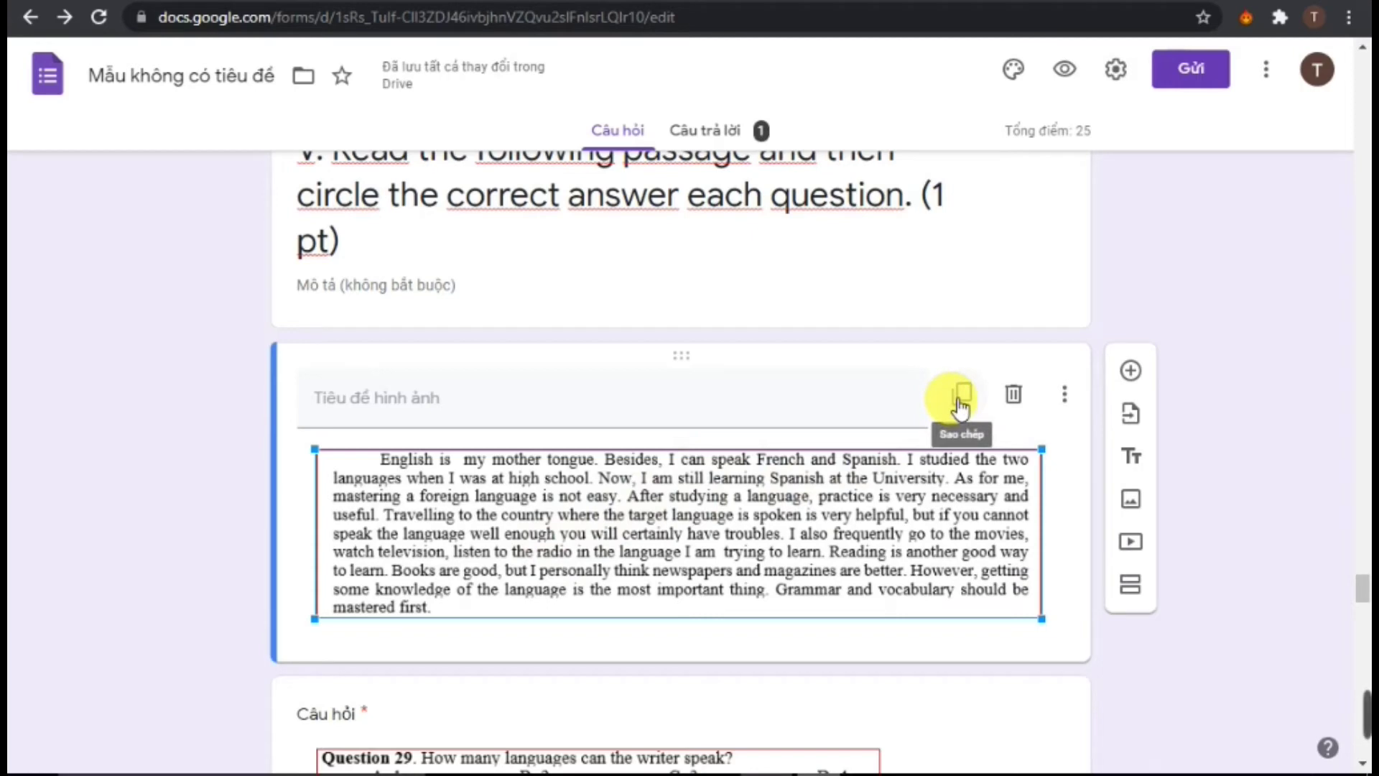
Duplicate the reading passage image and drag the copy into place above Question 30
click(960, 402)
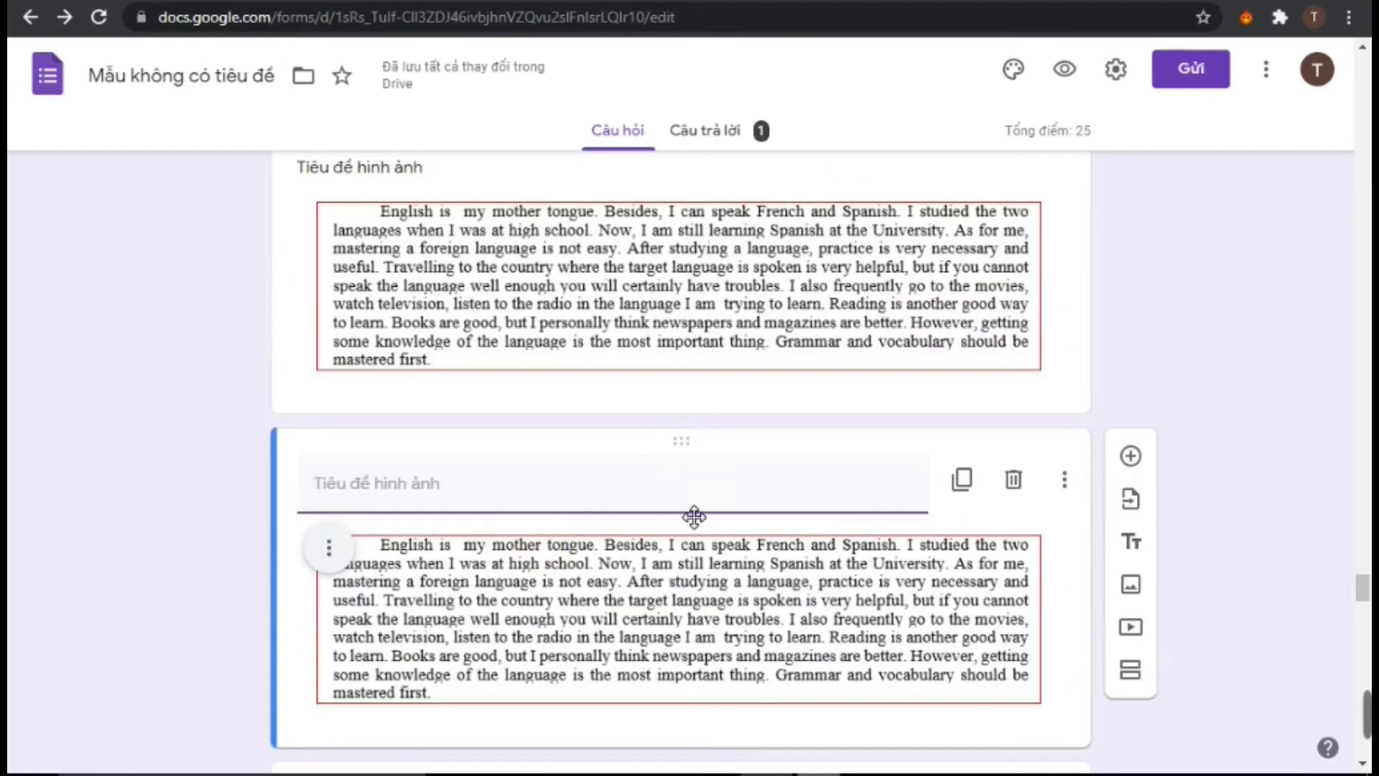
drag(694, 516, 601, 441)
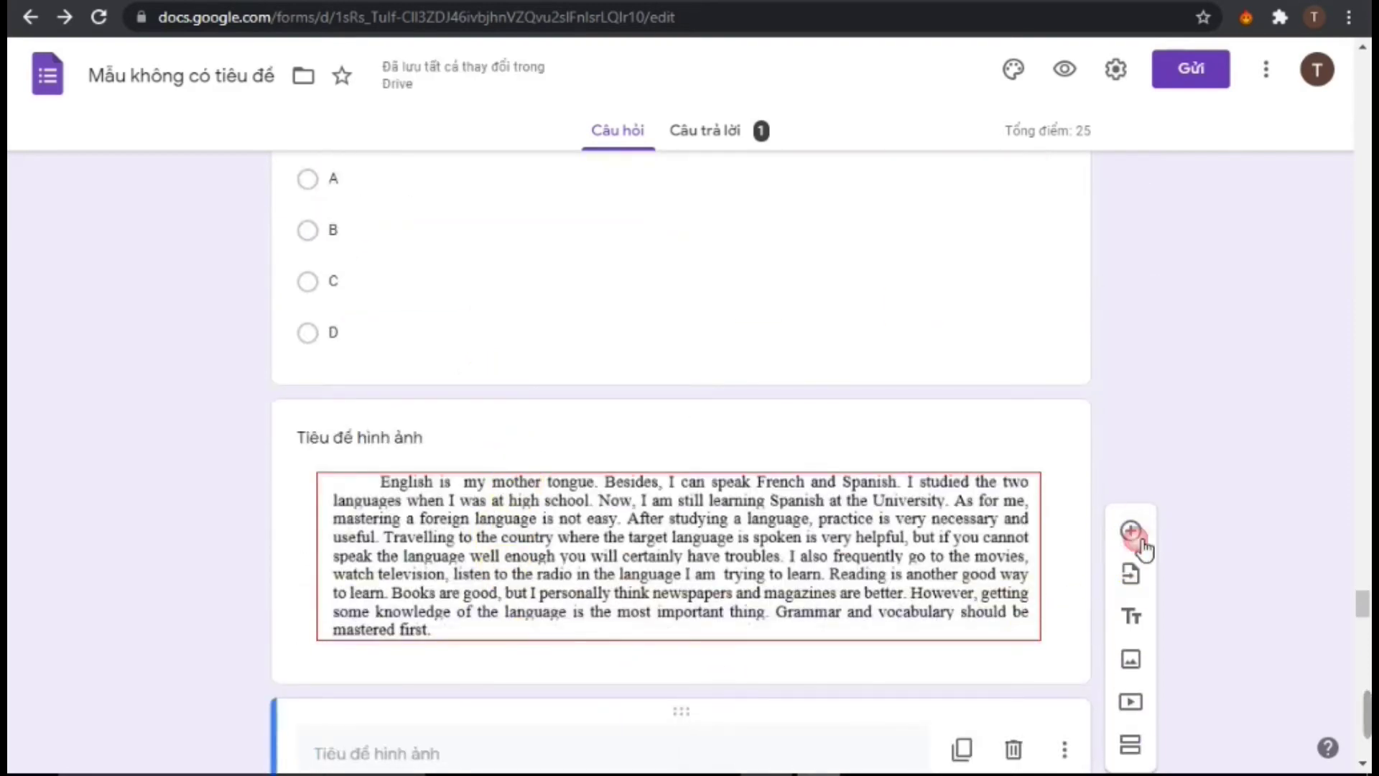
scroll(525, 701, down, 1)
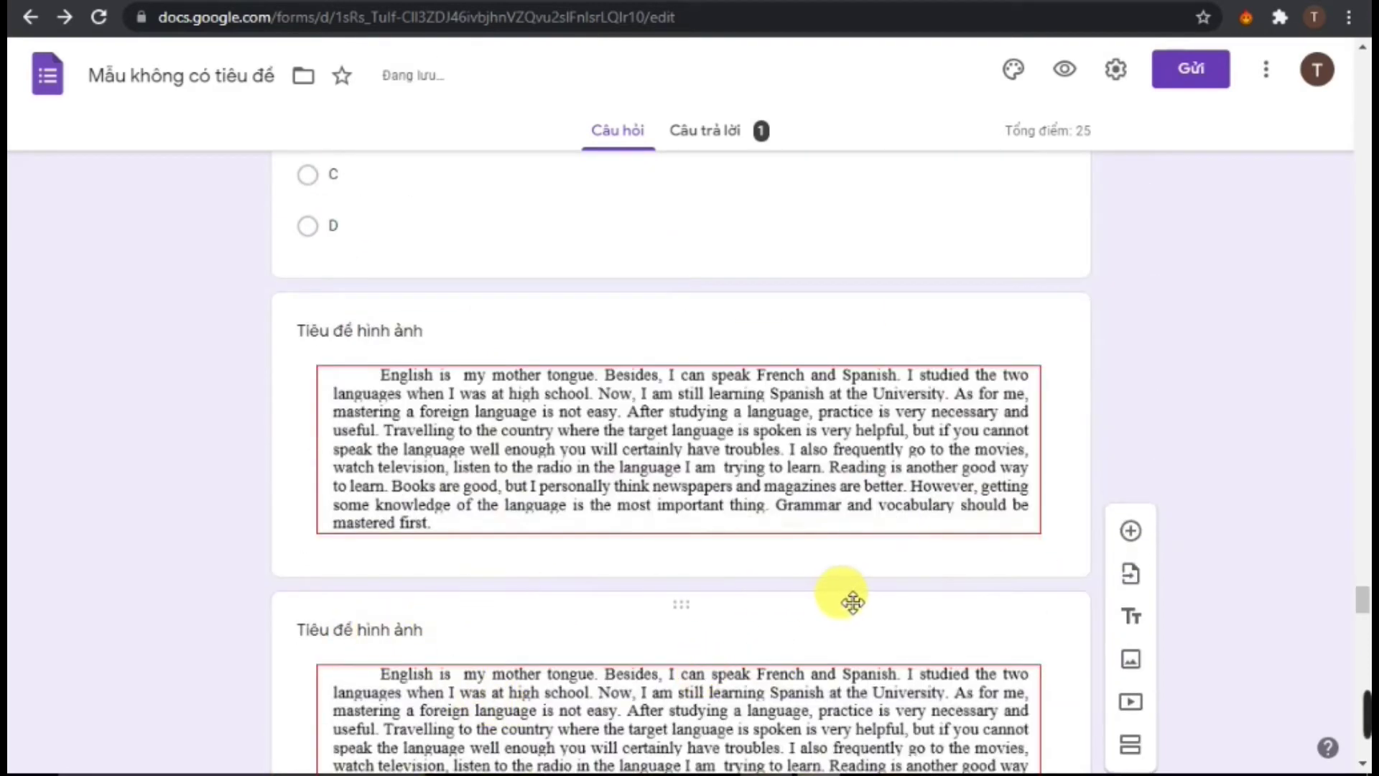
scroll(701, 562, up, 1)
Delete the extra passage image card and the blank 'Tùy chọn 1' question card
click(703, 562)
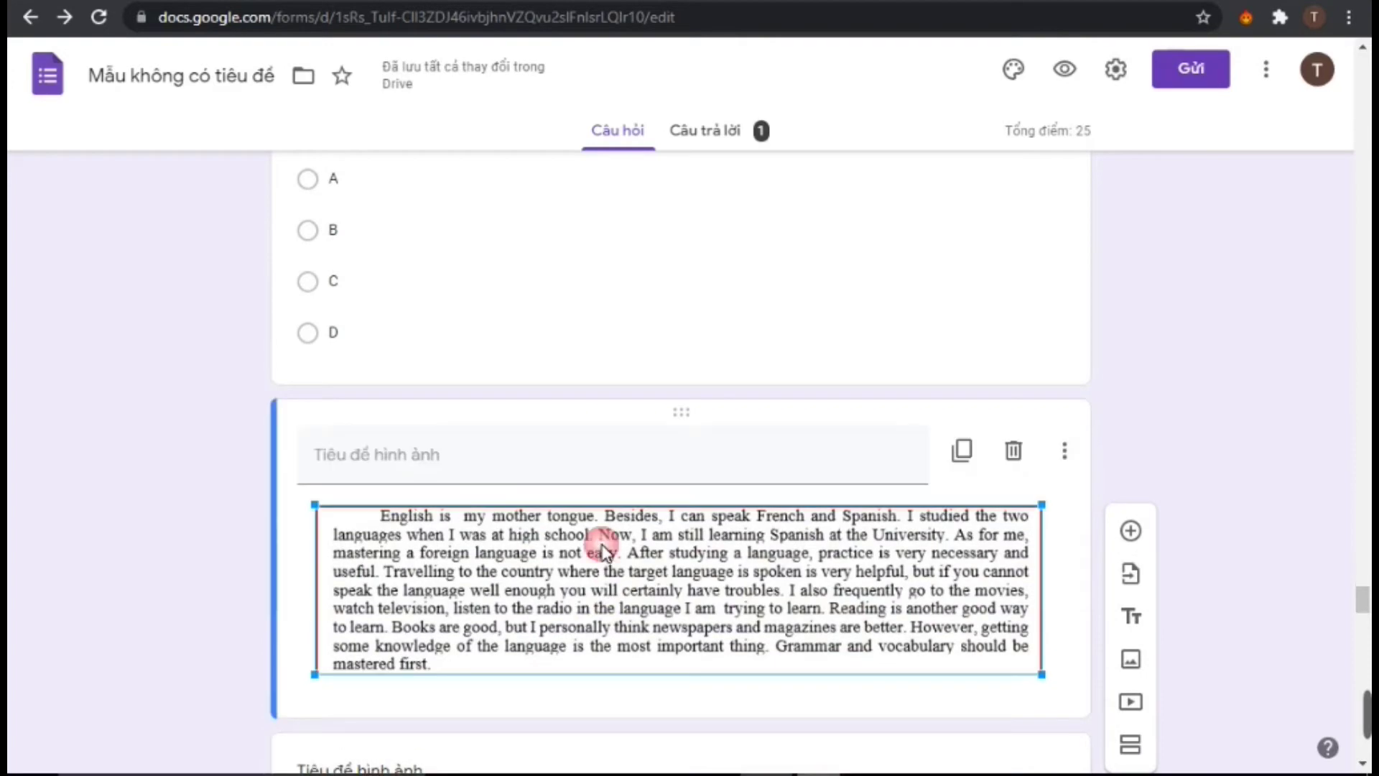
click(1025, 463)
scroll(903, 529, down, 8)
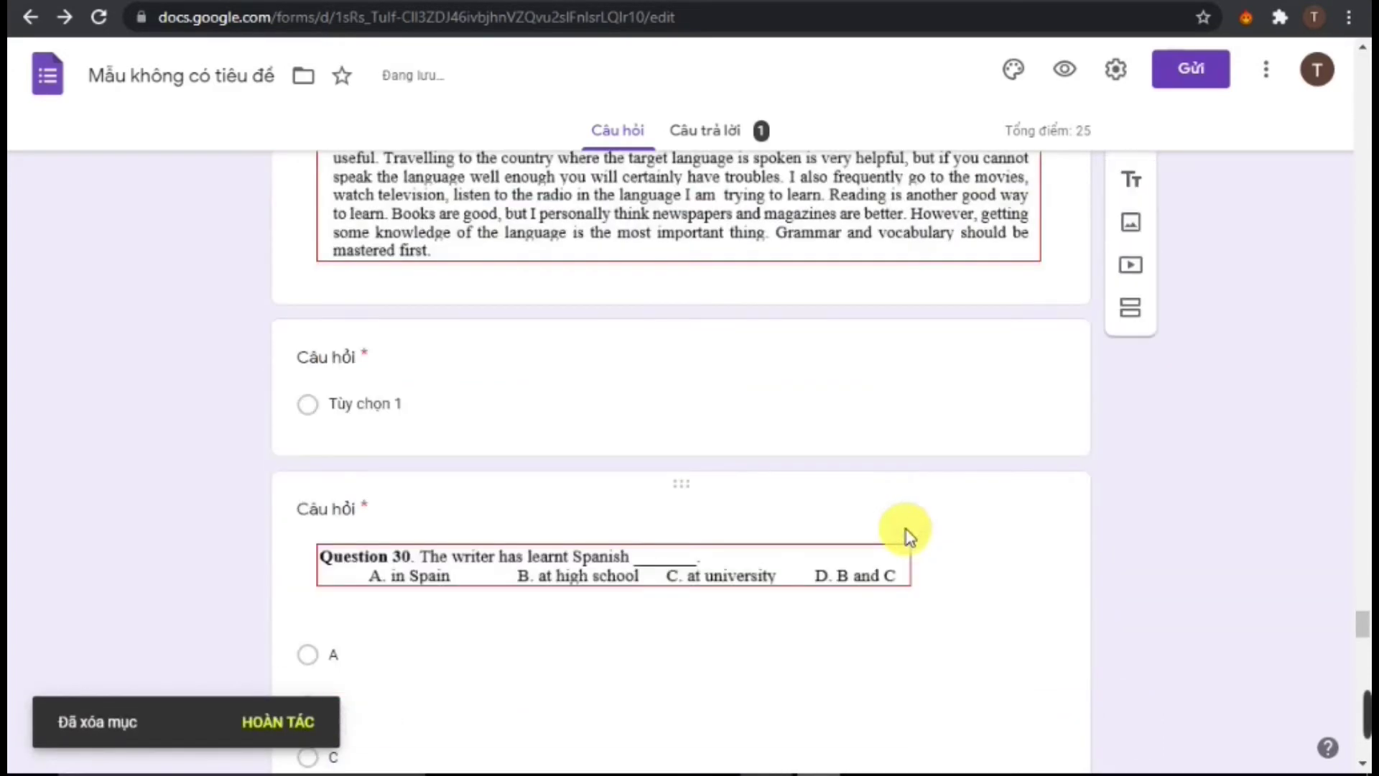
click(769, 387)
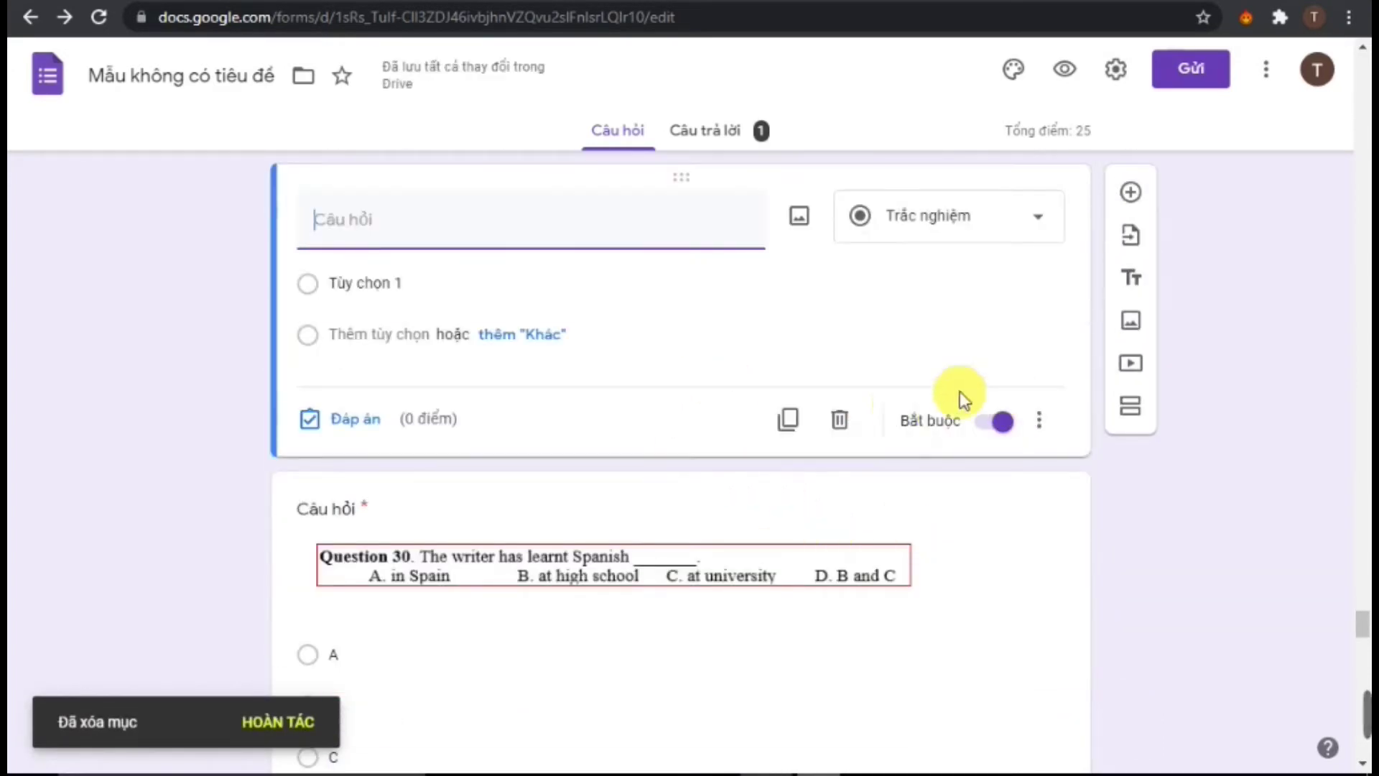
click(841, 420)
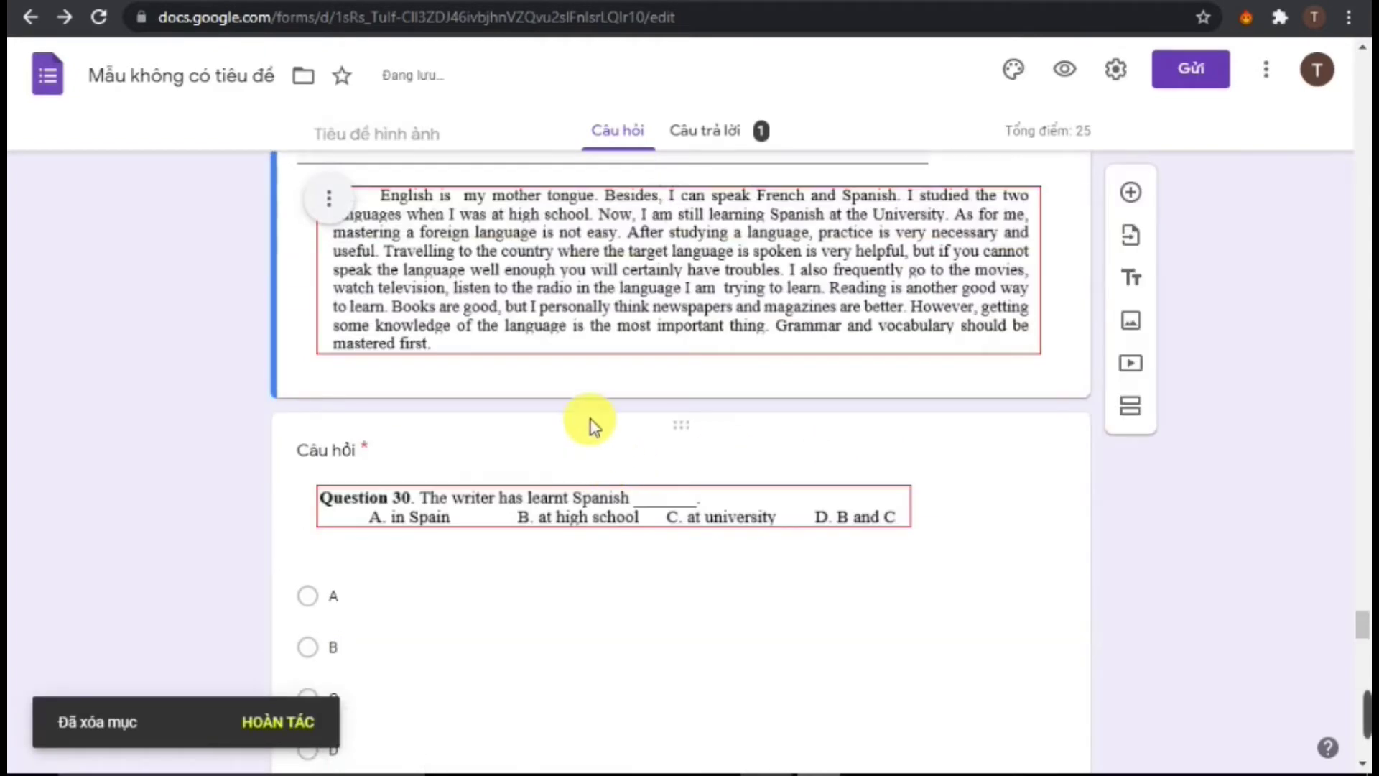
scroll(574, 495, down, 5)
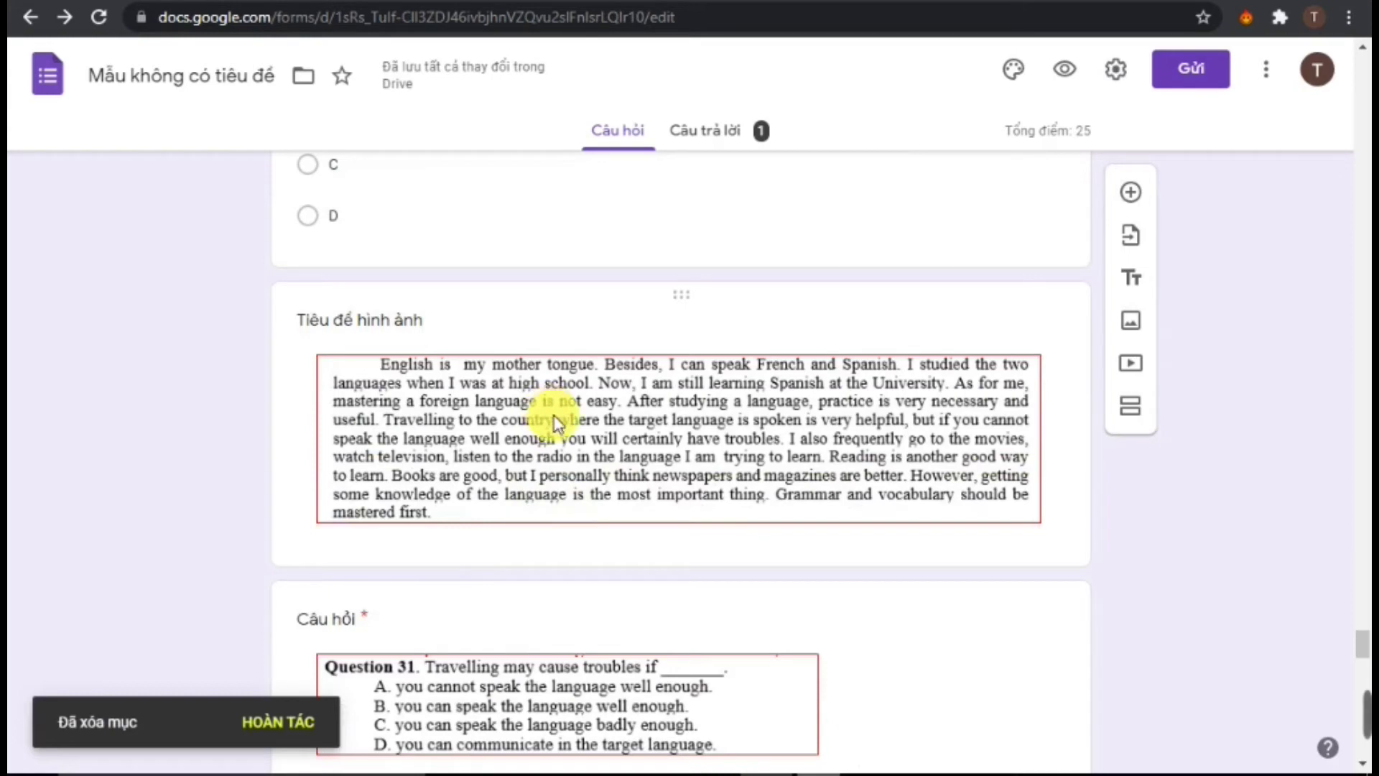
scroll(551, 411, down, 11)
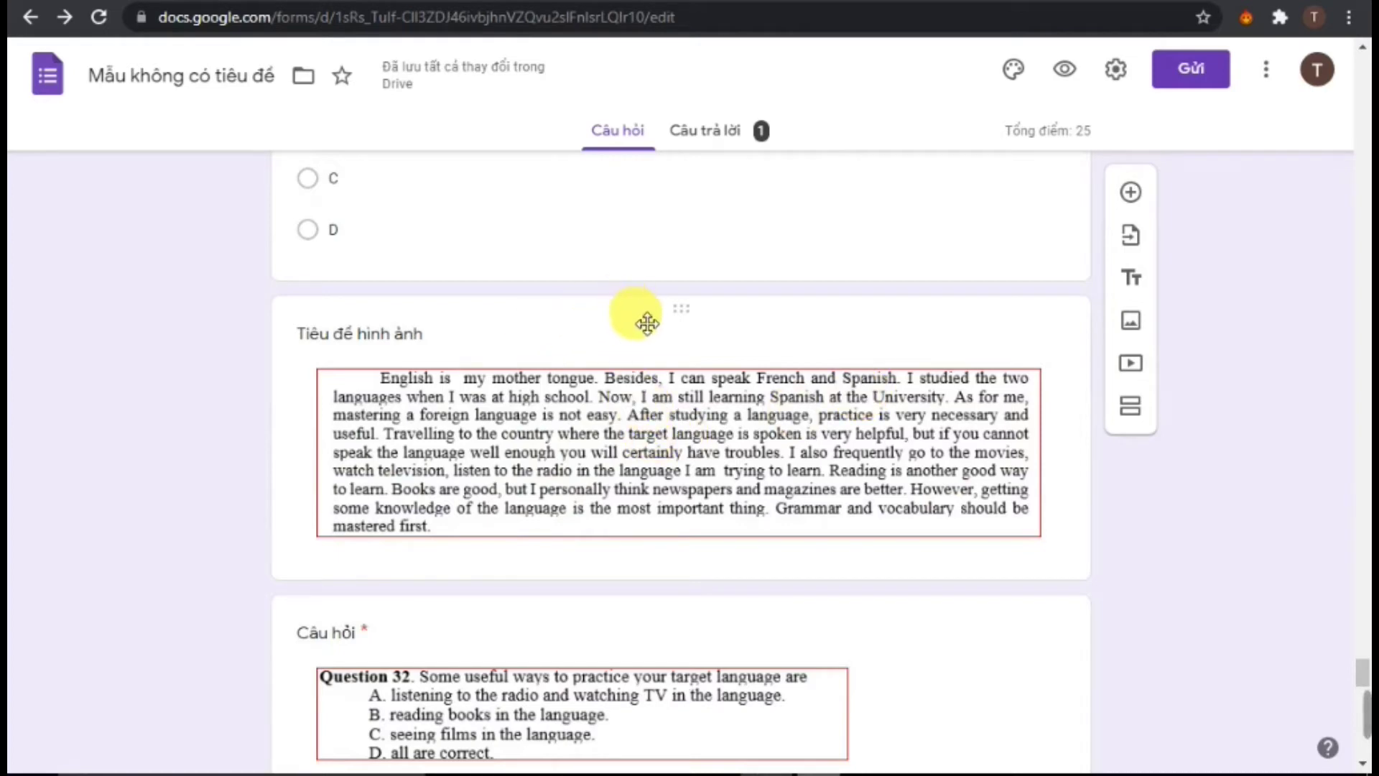
scroll(693, 391, down, 10)
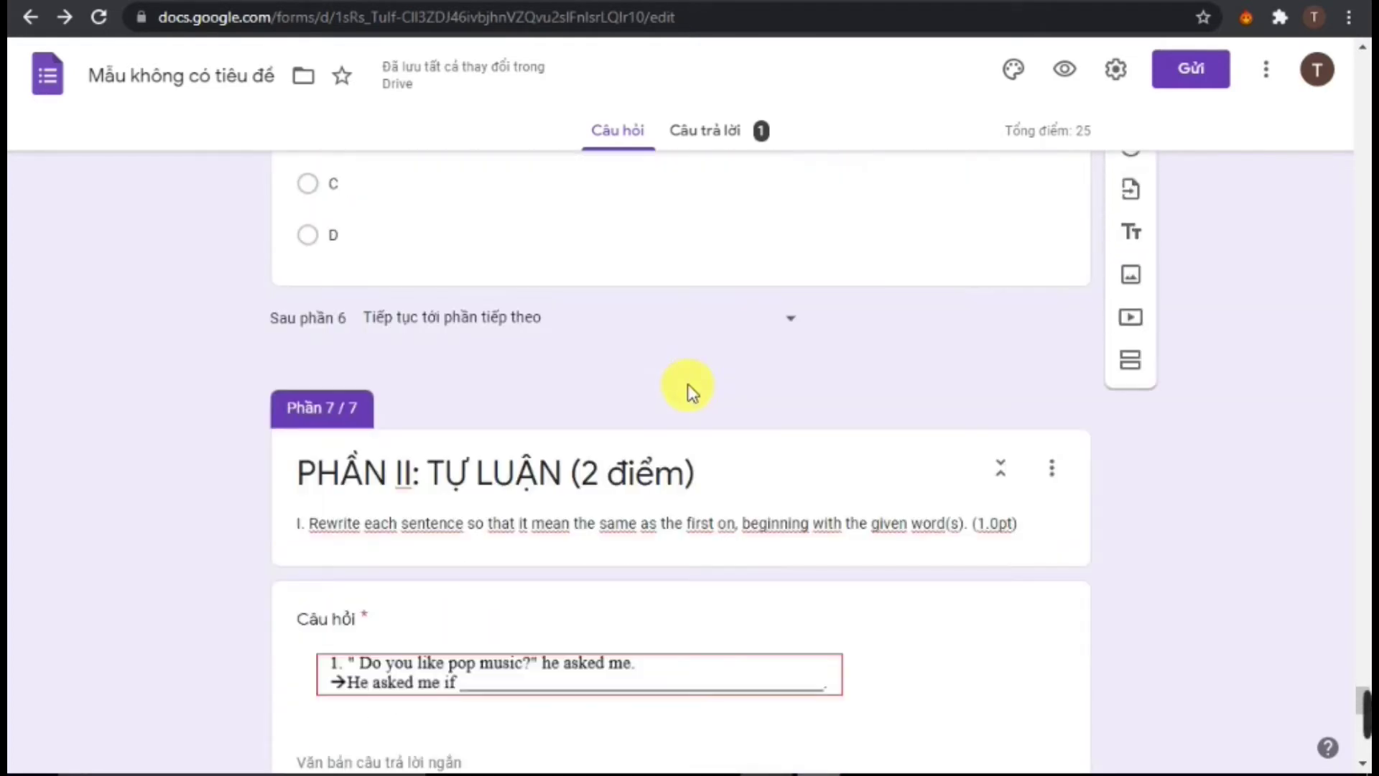
scroll(661, 427, down, 3)
scroll(618, 416, up, 4)
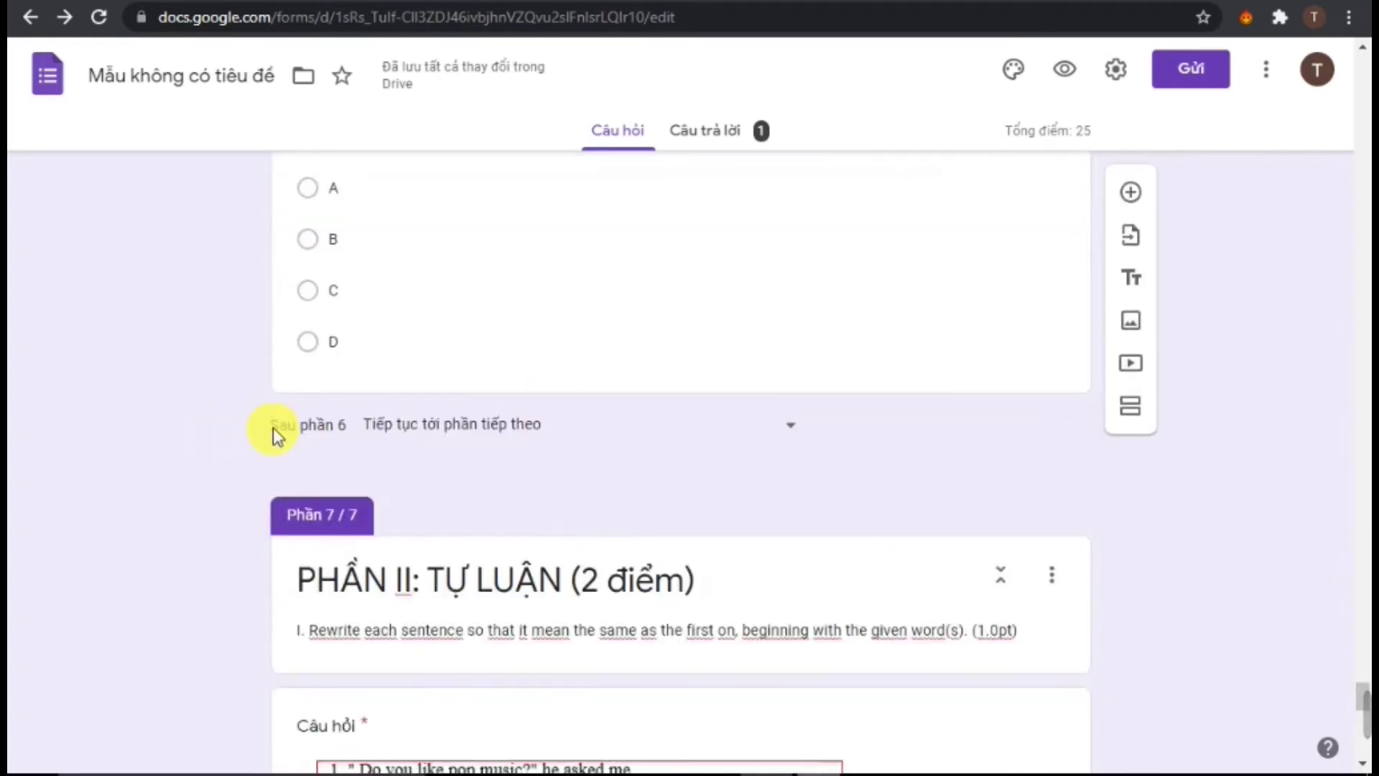
click(488, 342)
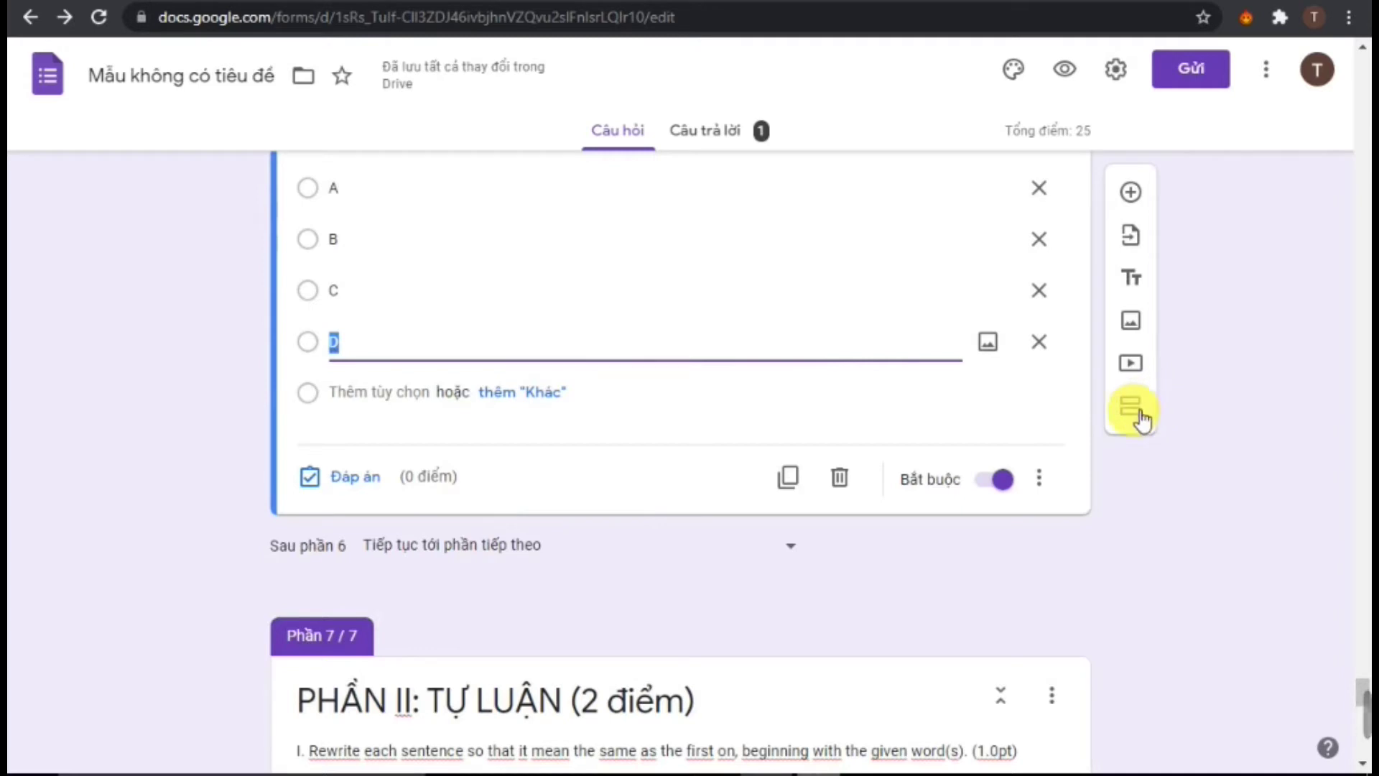
scroll(503, 647, down, 2)
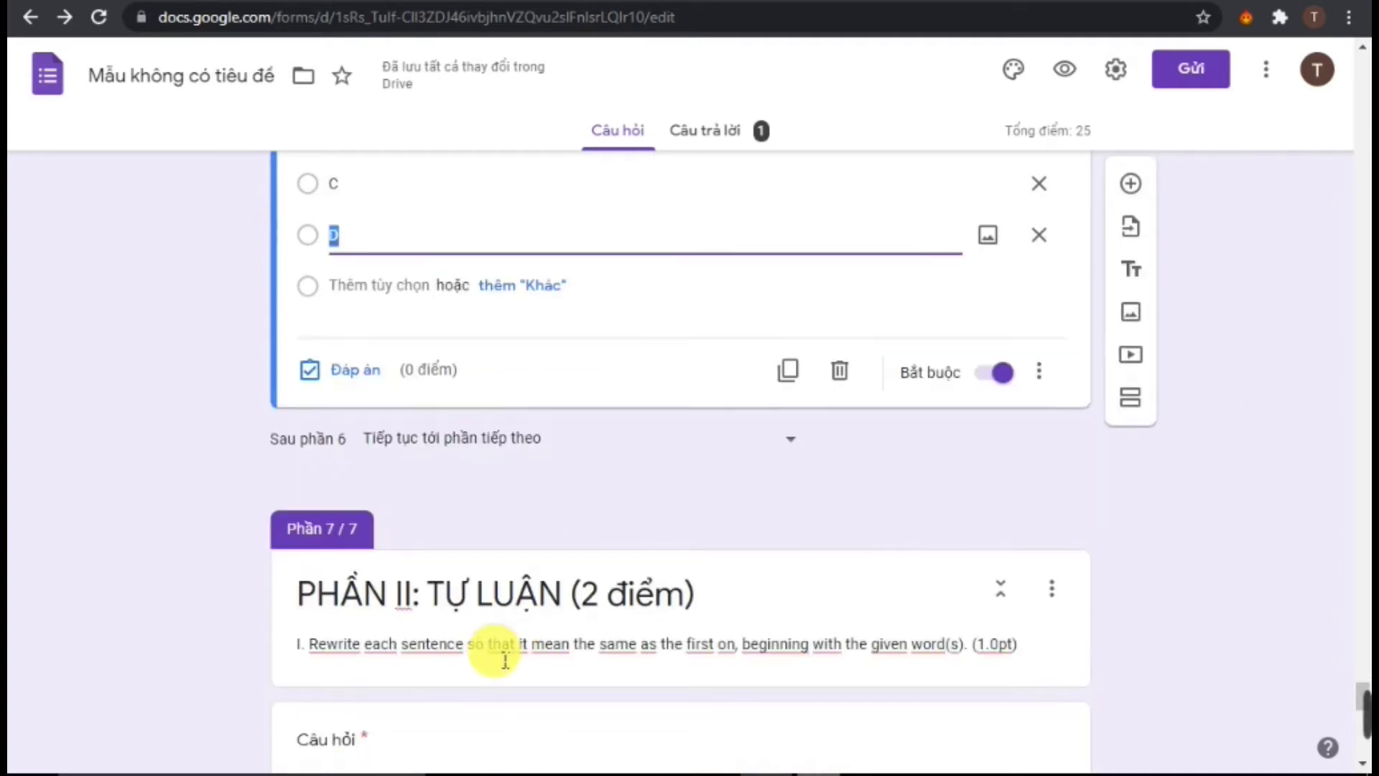
click(302, 604)
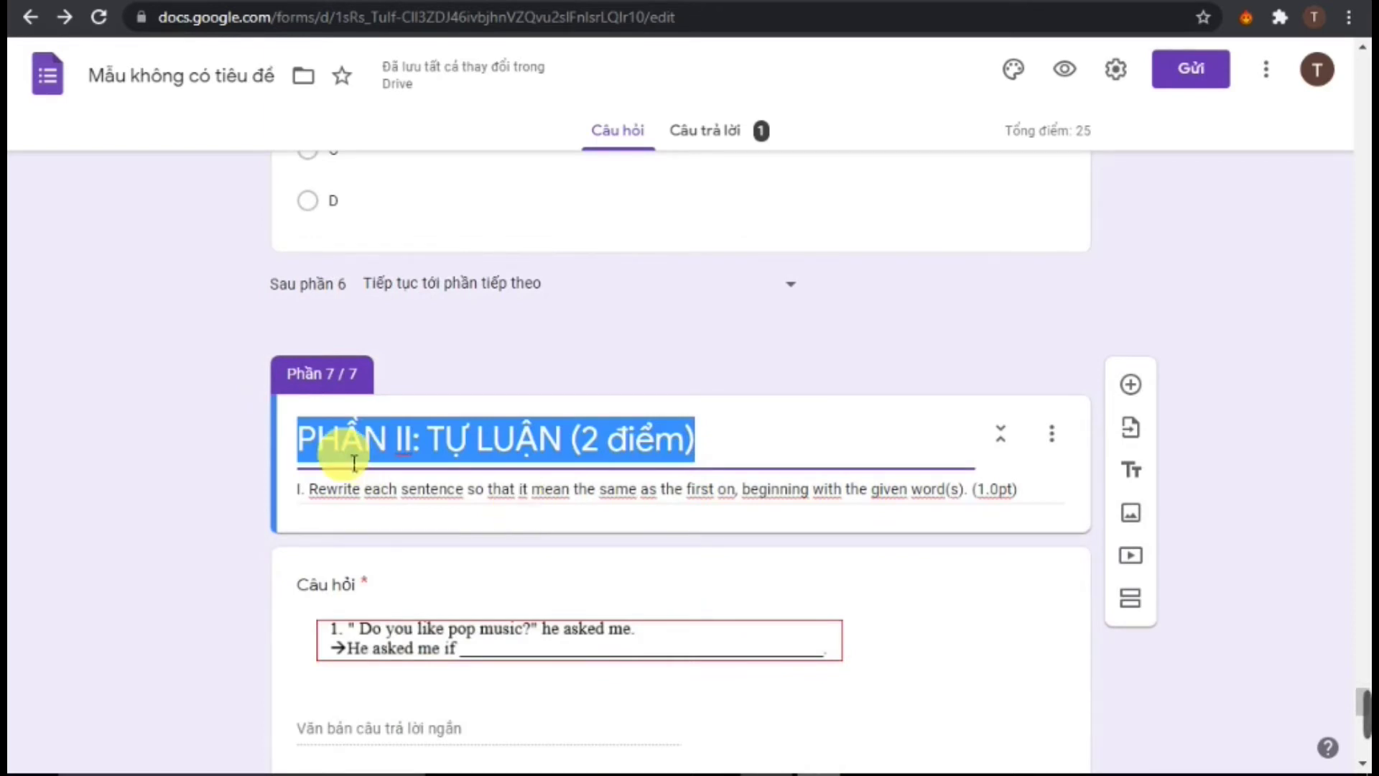
scroll(452, 568, down, 3)
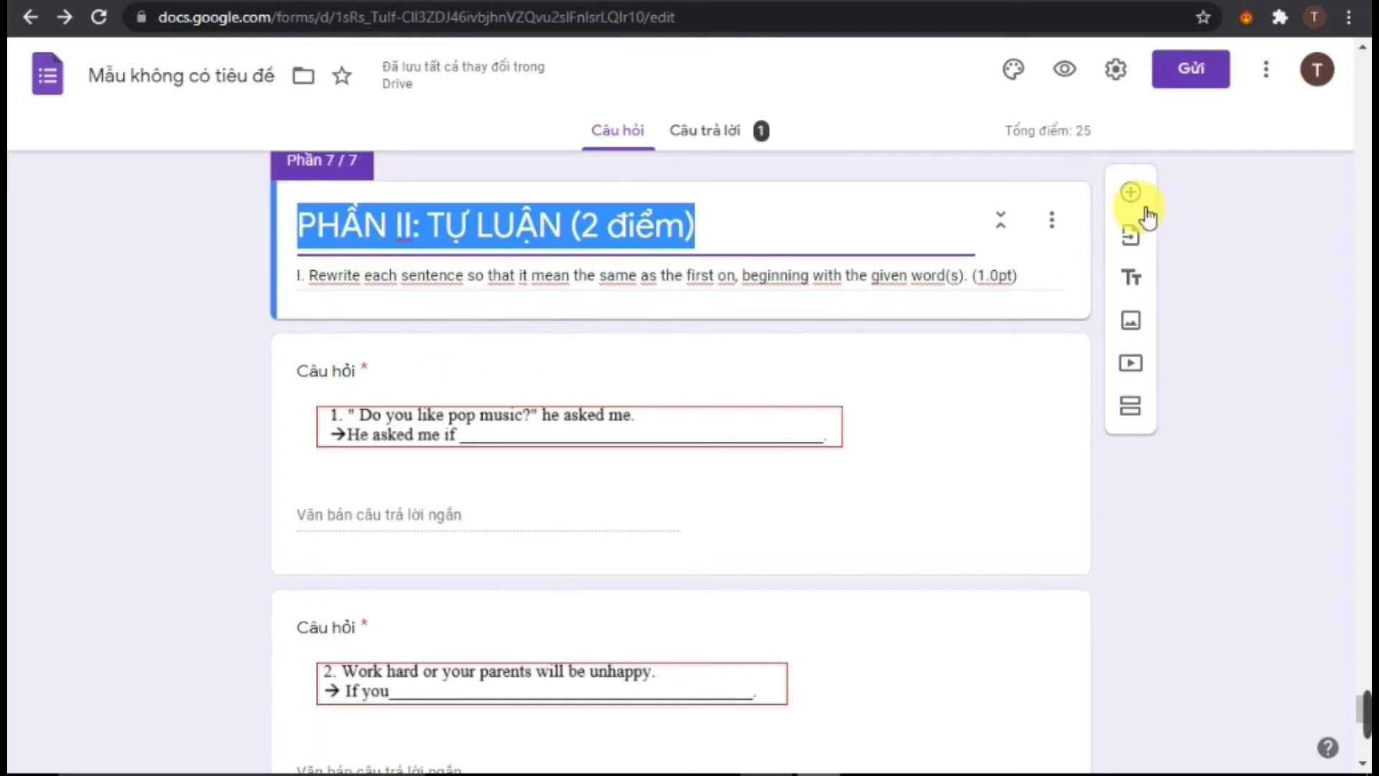
click(455, 395)
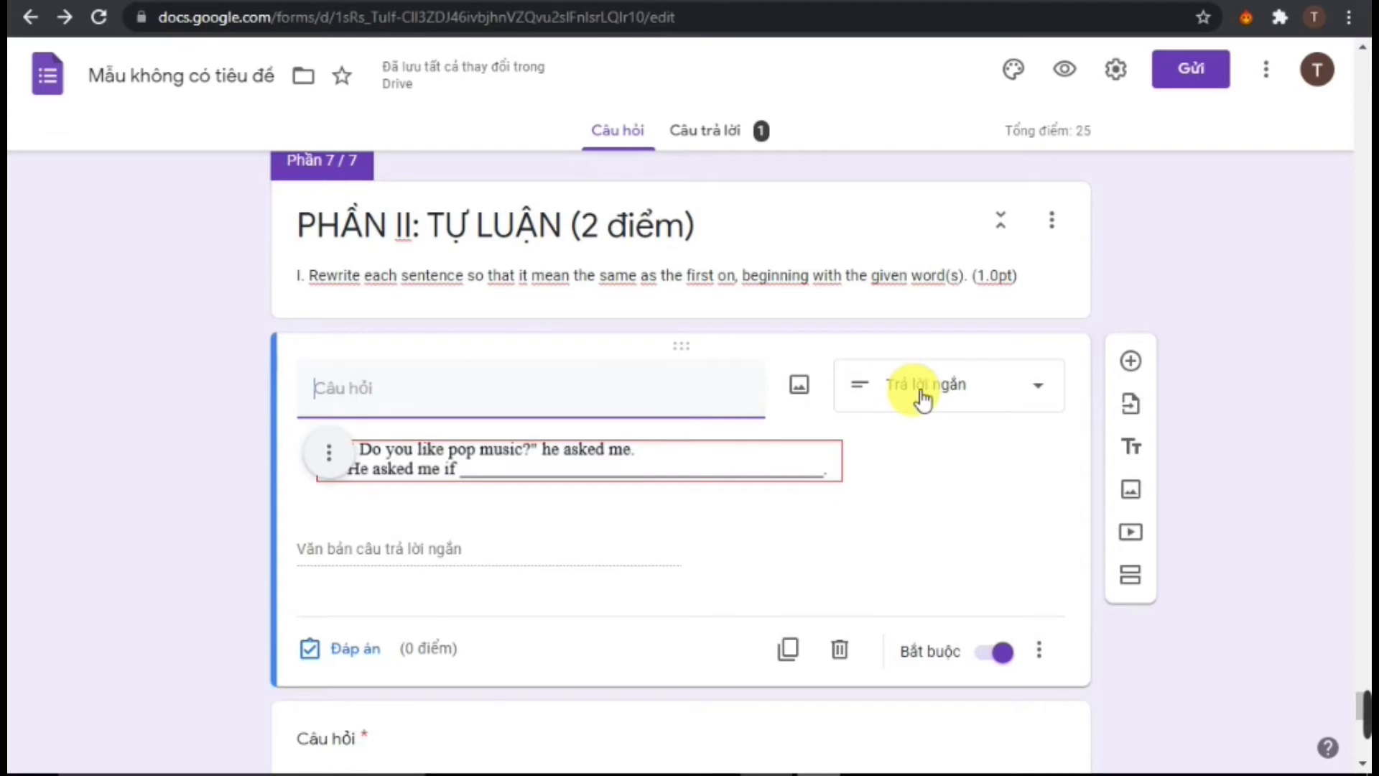
click(968, 387)
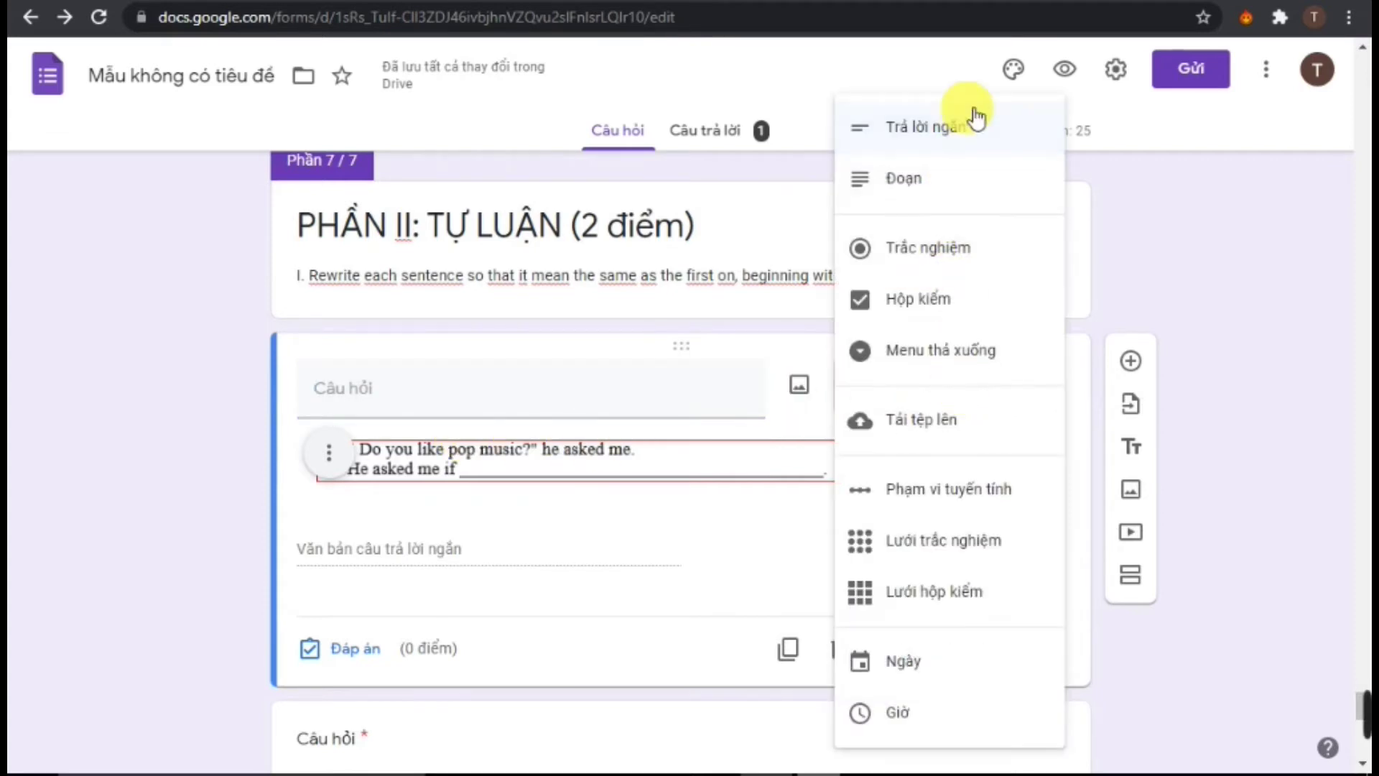
click(769, 454)
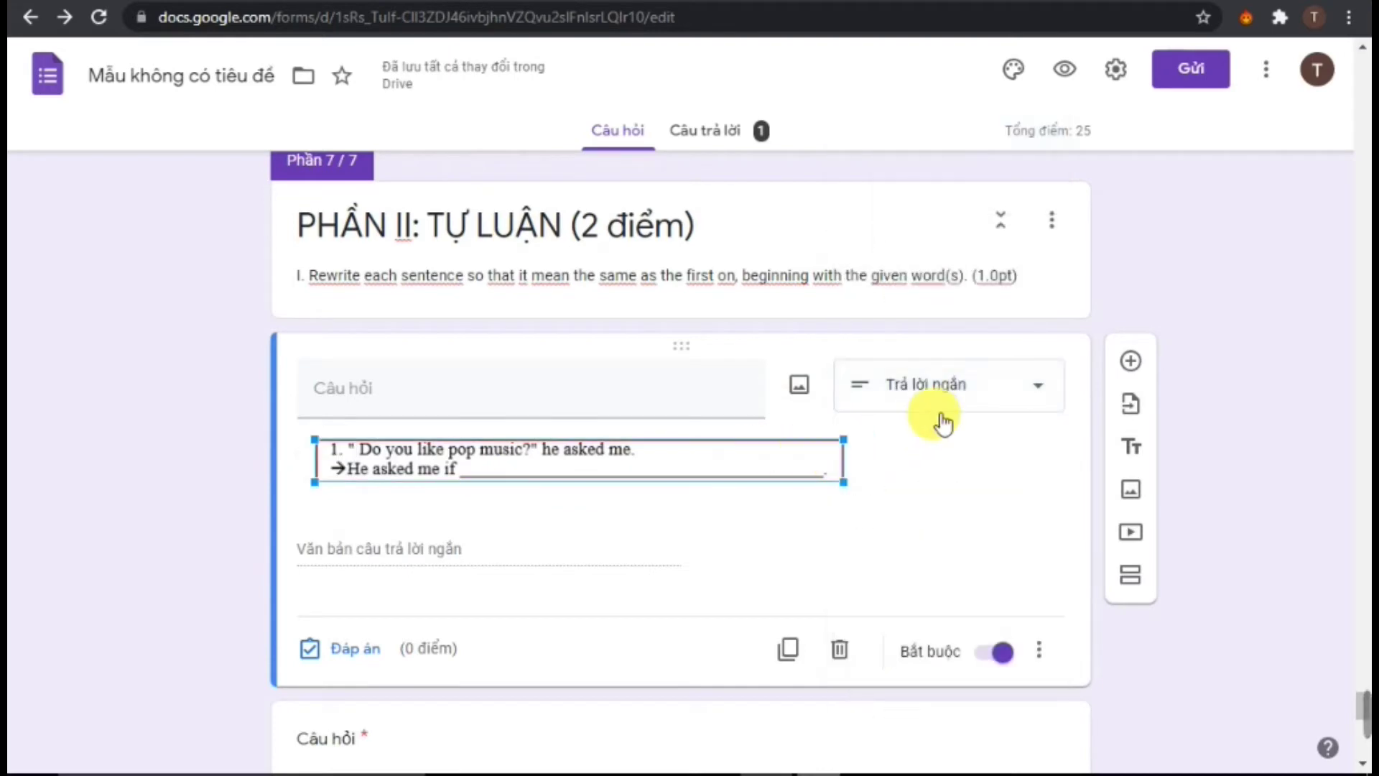
click(996, 403)
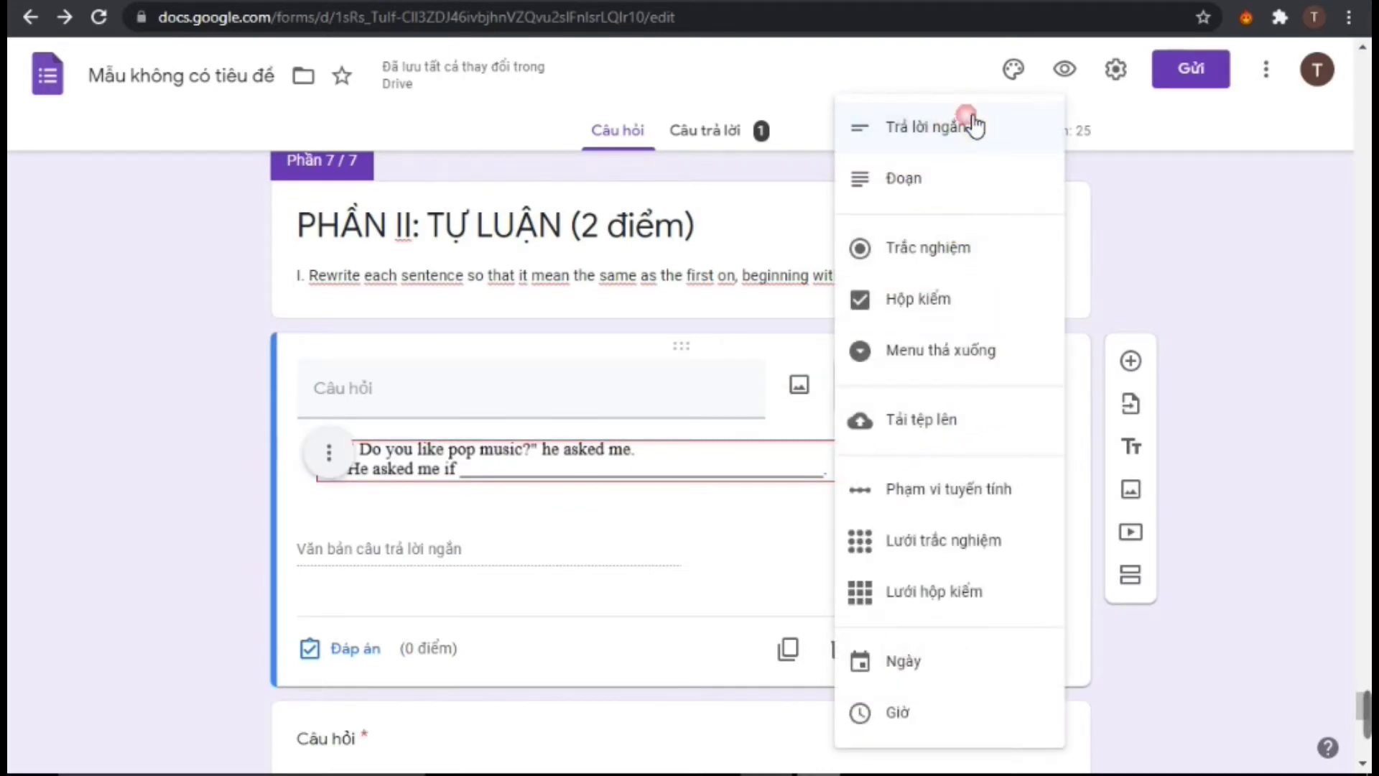
click(975, 127)
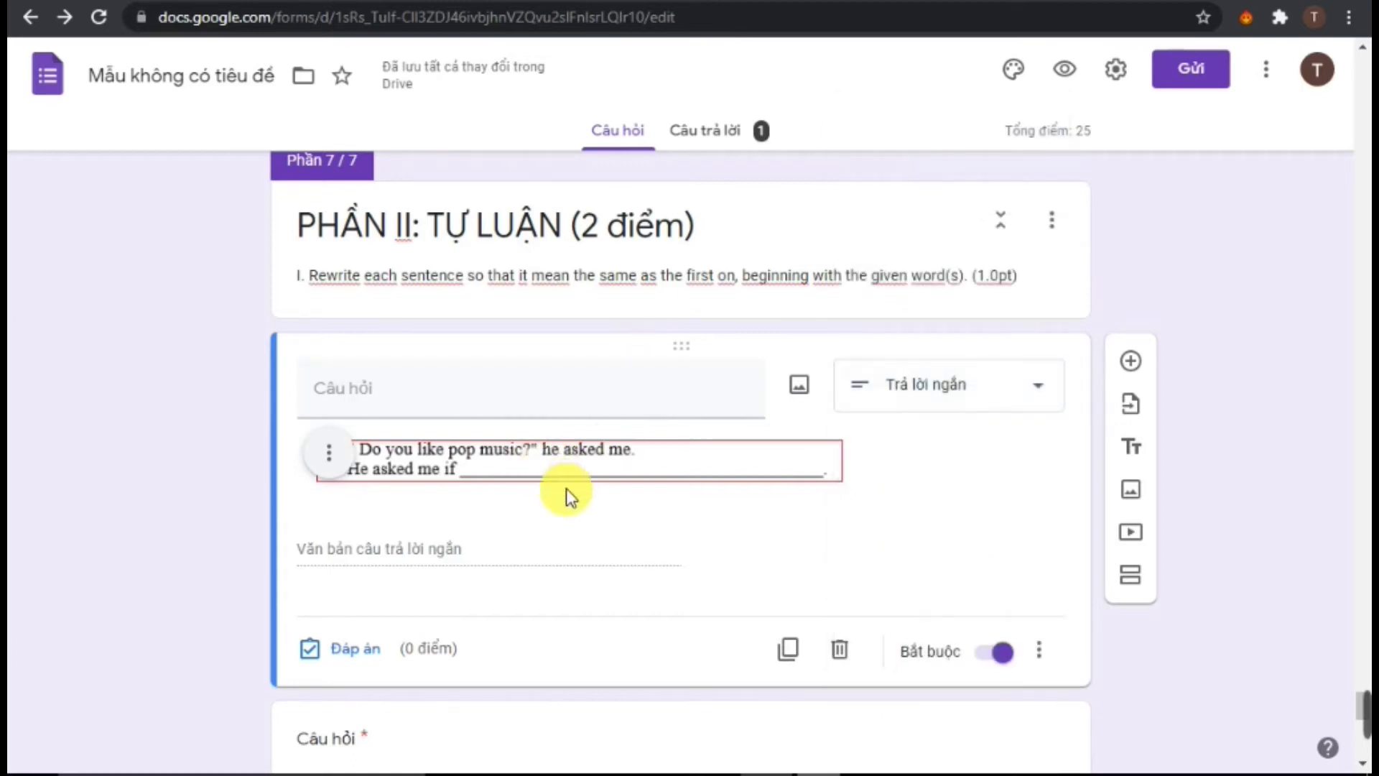
scroll(567, 495, down, 5)
click(502, 491)
scroll(545, 596, down, 3)
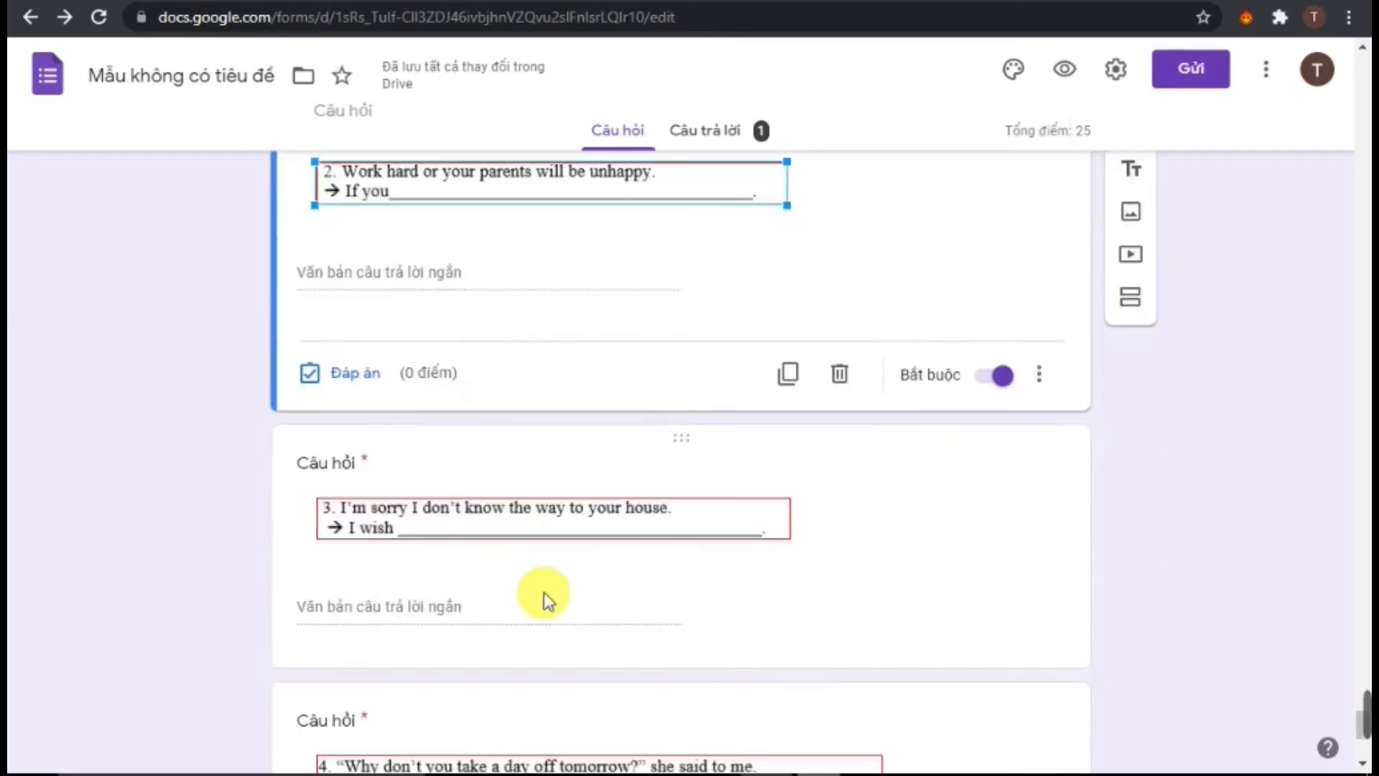
scroll(553, 604, down, 5)
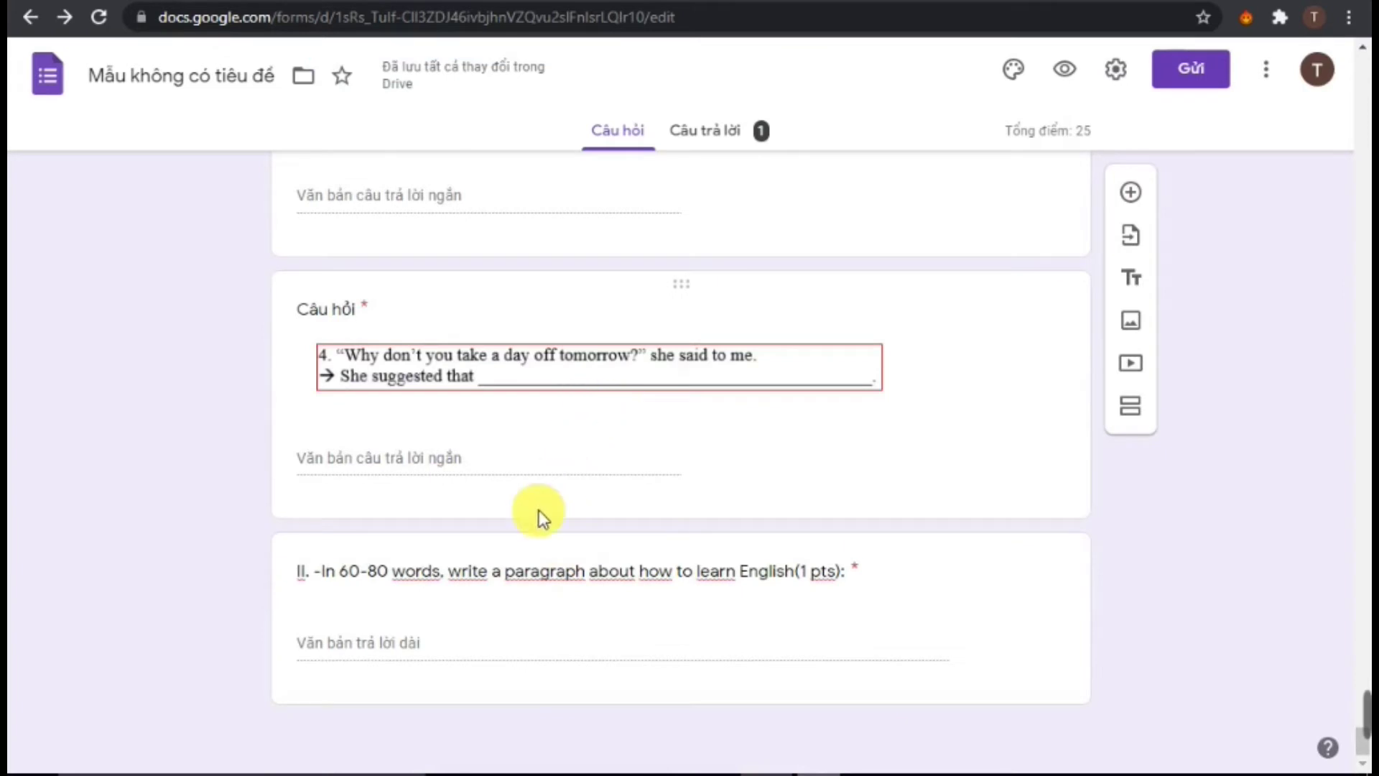
click(507, 639)
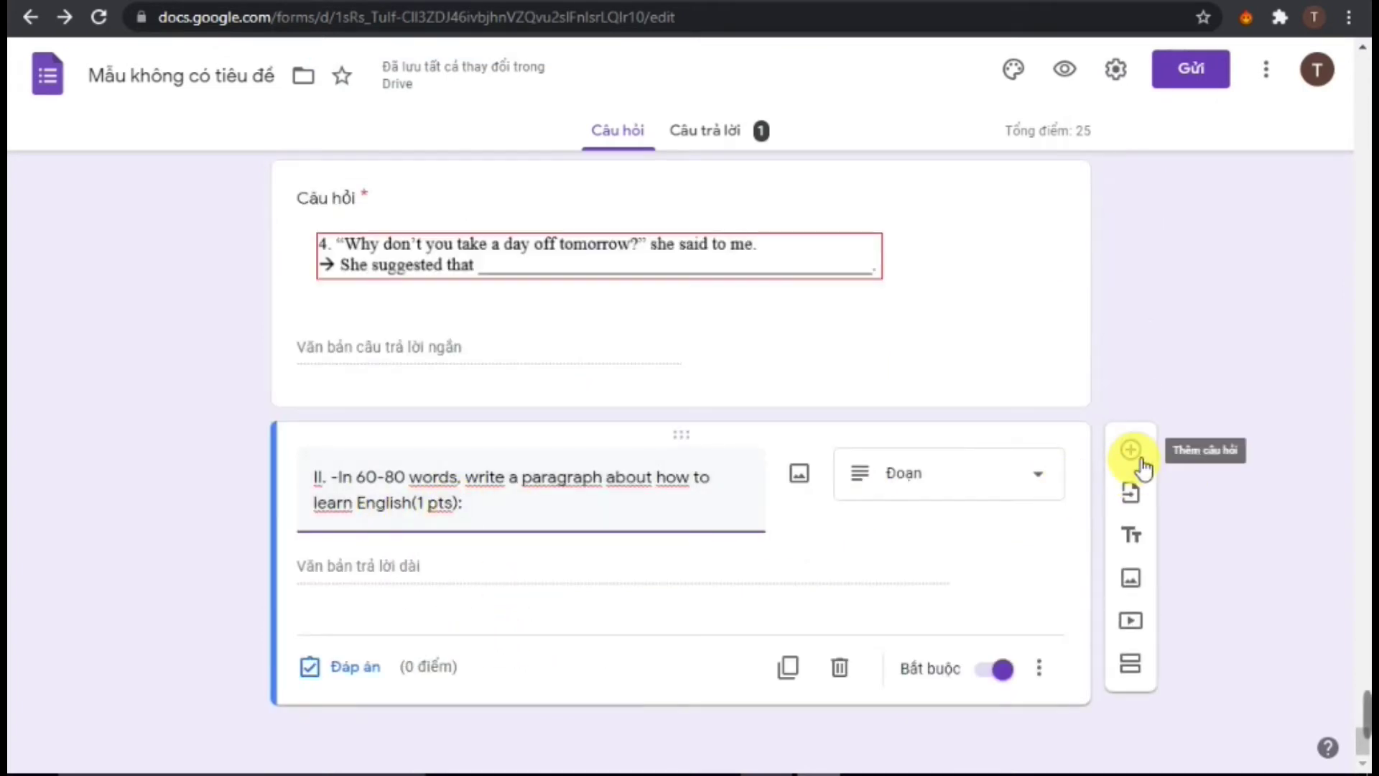
click(985, 479)
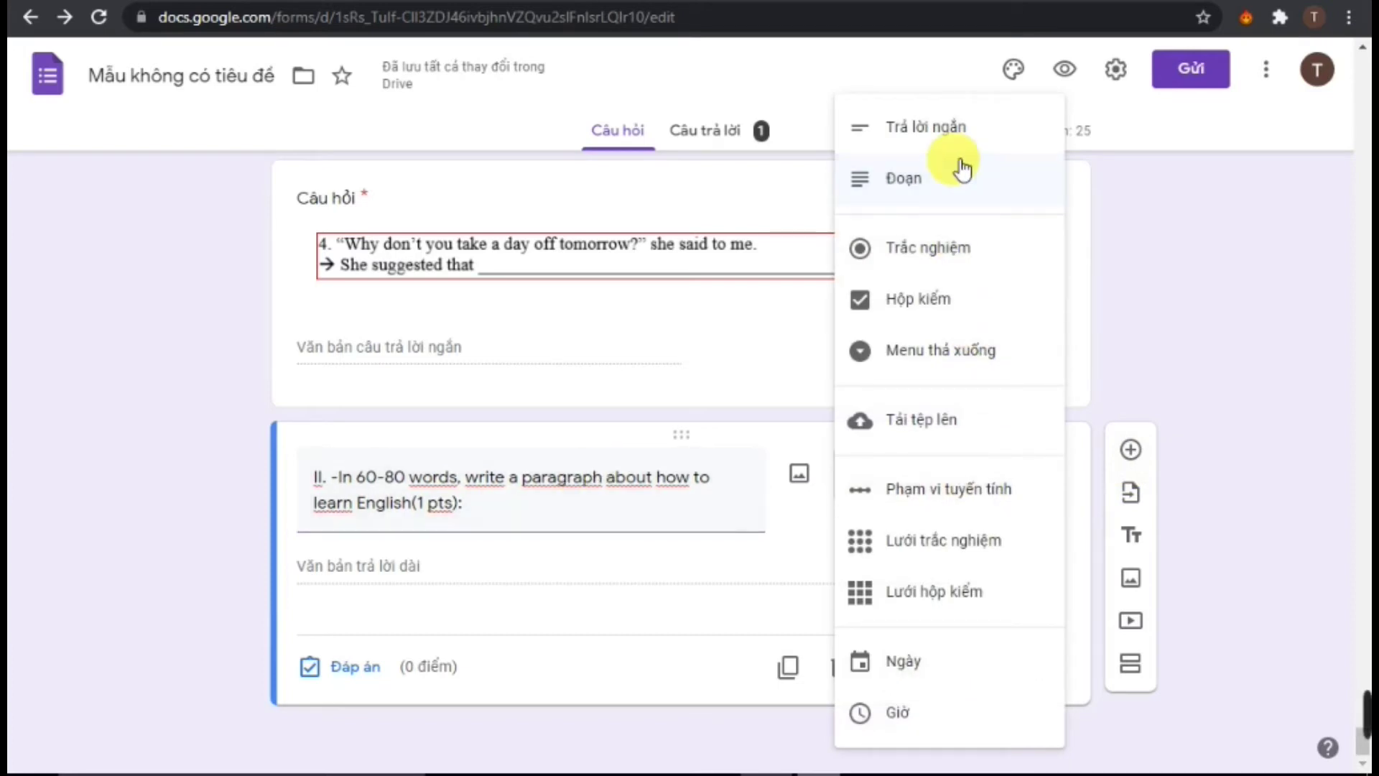
click(682, 623)
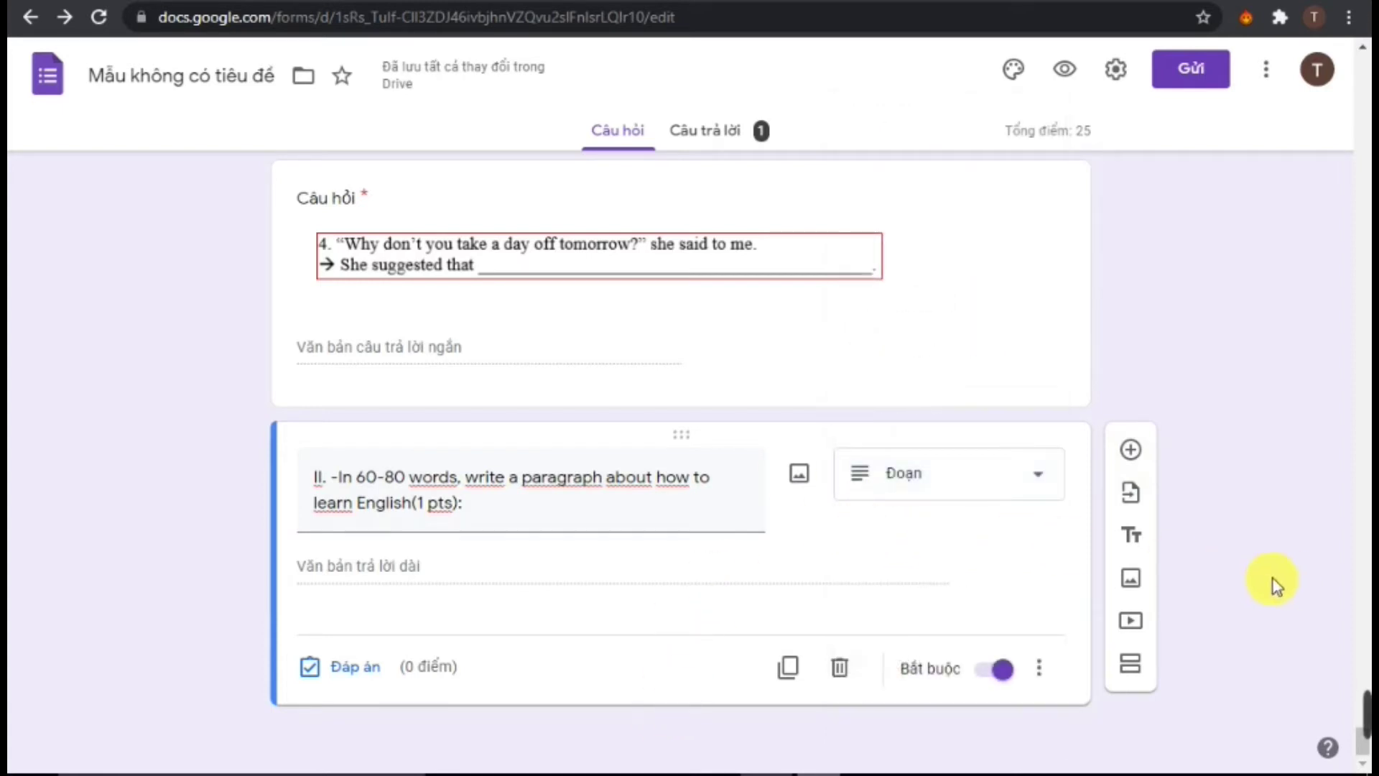
scroll(738, 553, up, 10)
mouse_move(1365, 733)
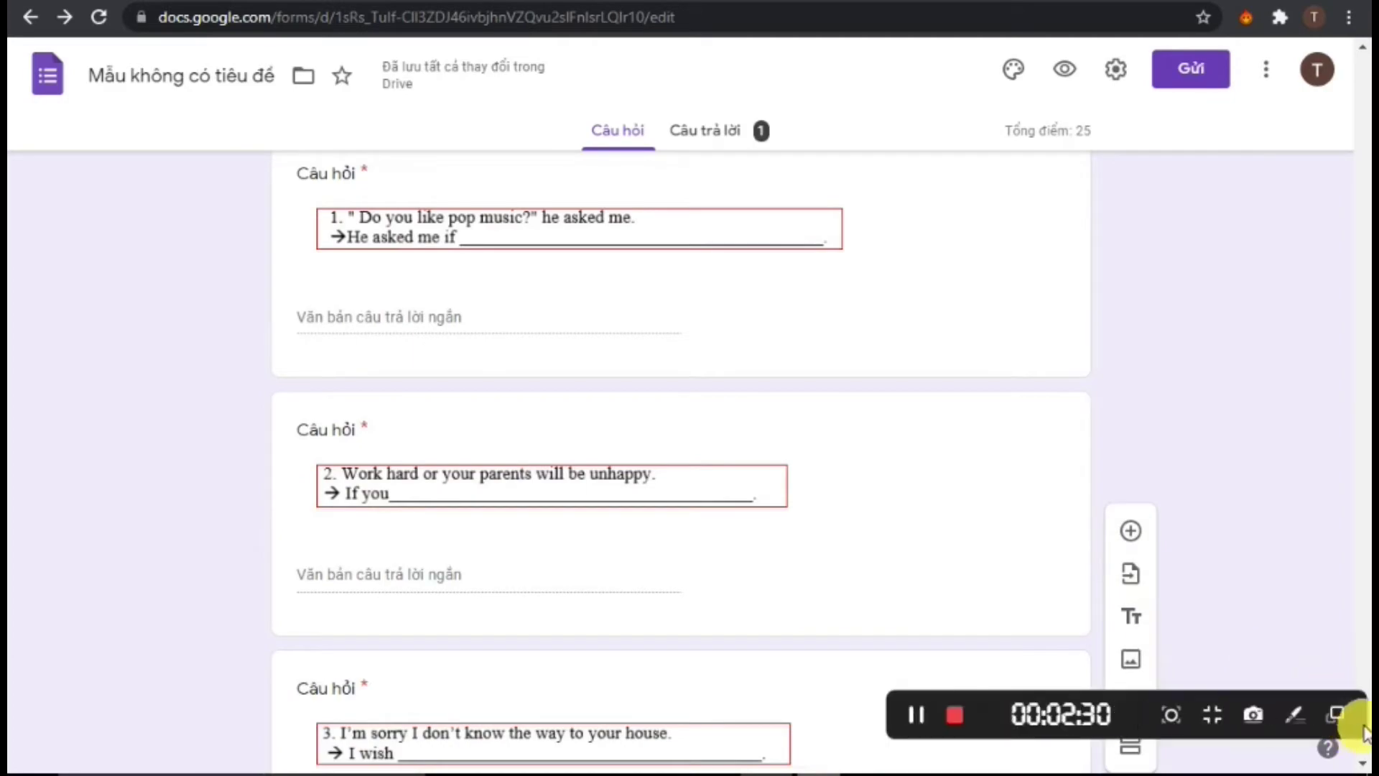
Review the Bài kiểm tra quiz settings and close them without changes
scroll(806, 486, up, 2)
scroll(806, 486, down, 20)
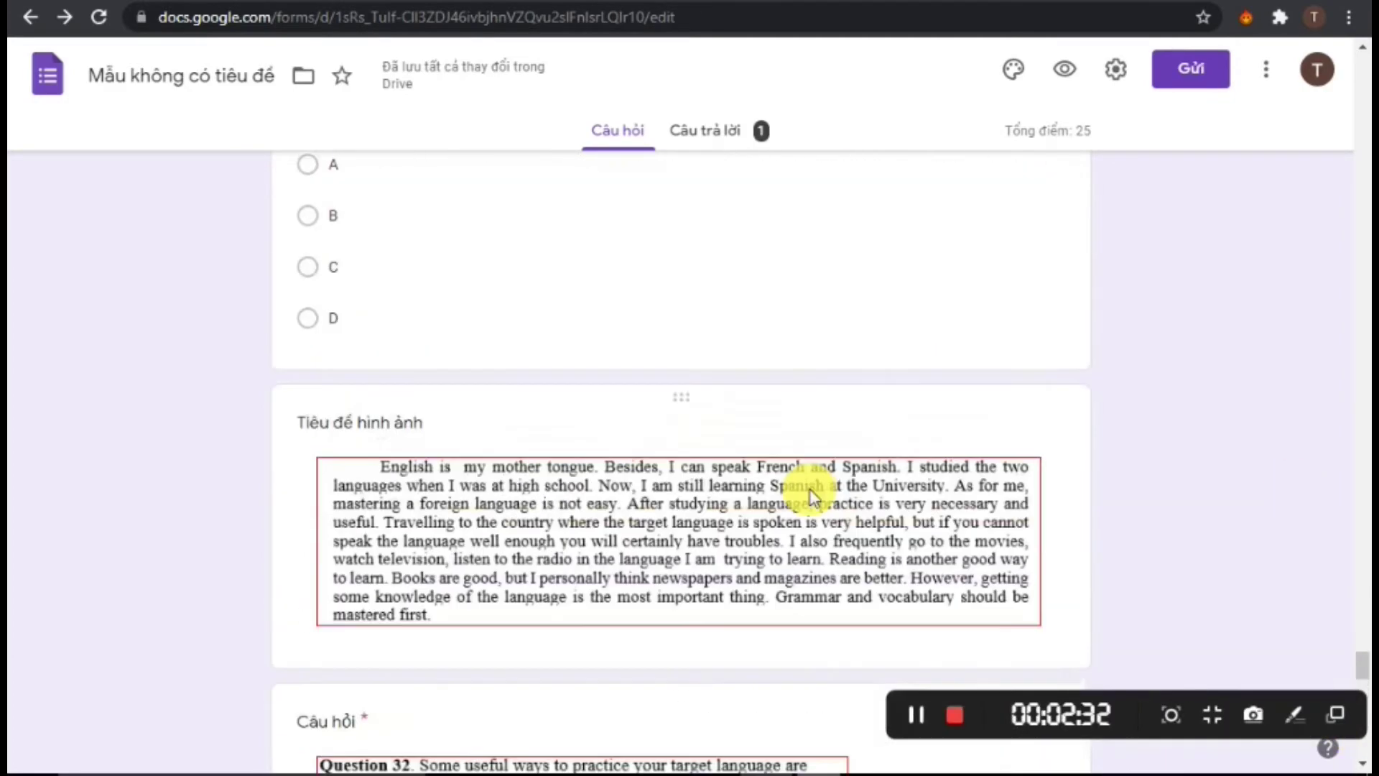
scroll(806, 486, up, 6)
scroll(869, 492, up, 6)
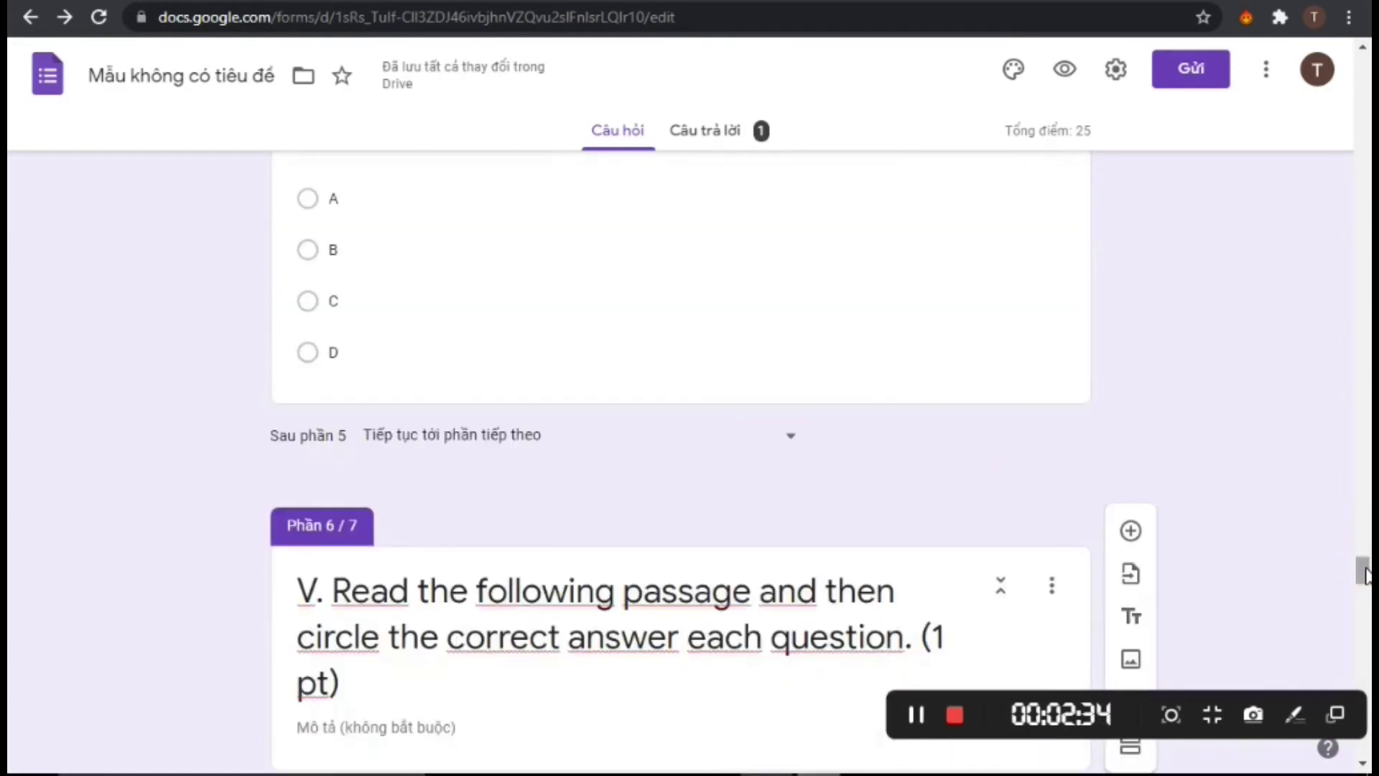
drag(1365, 574, 1363, 155)
scroll(742, 332, up, 6)
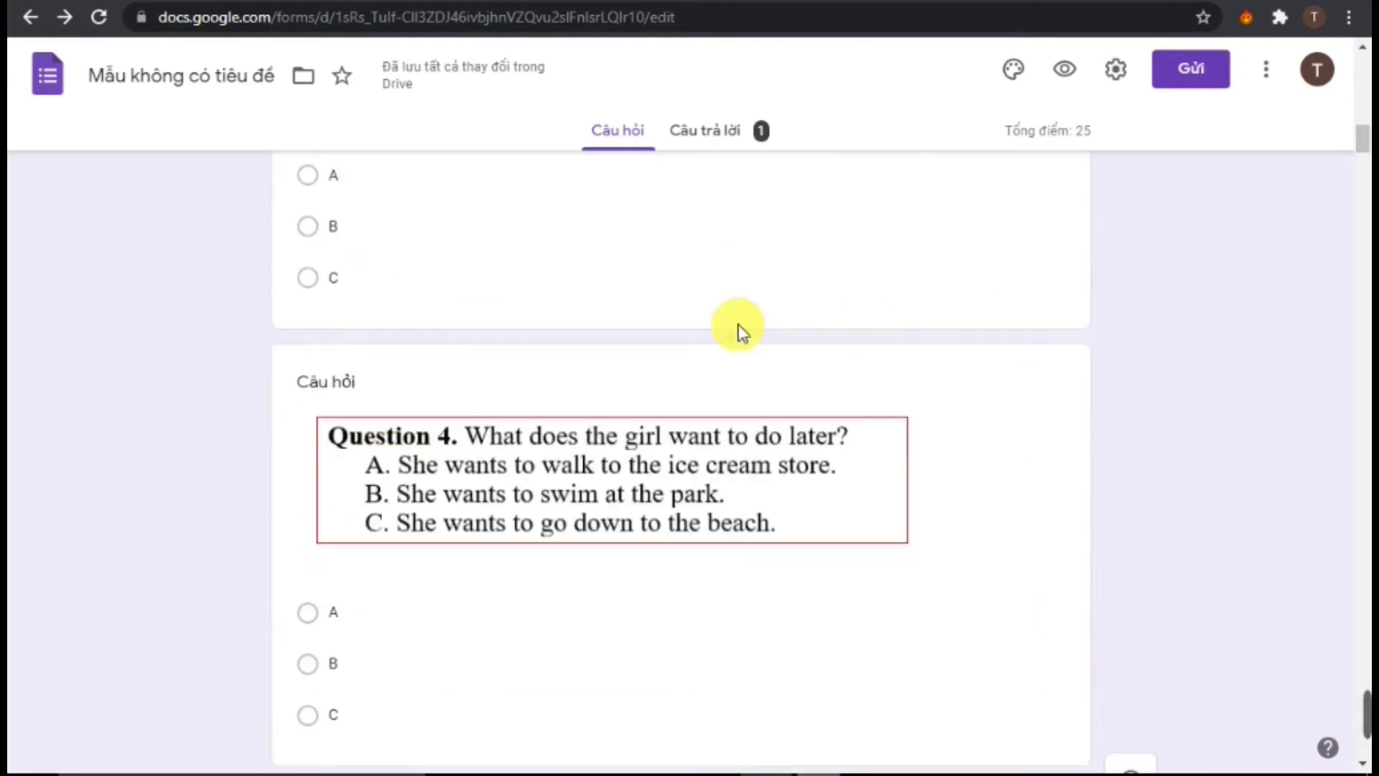
scroll(742, 332, up, 20)
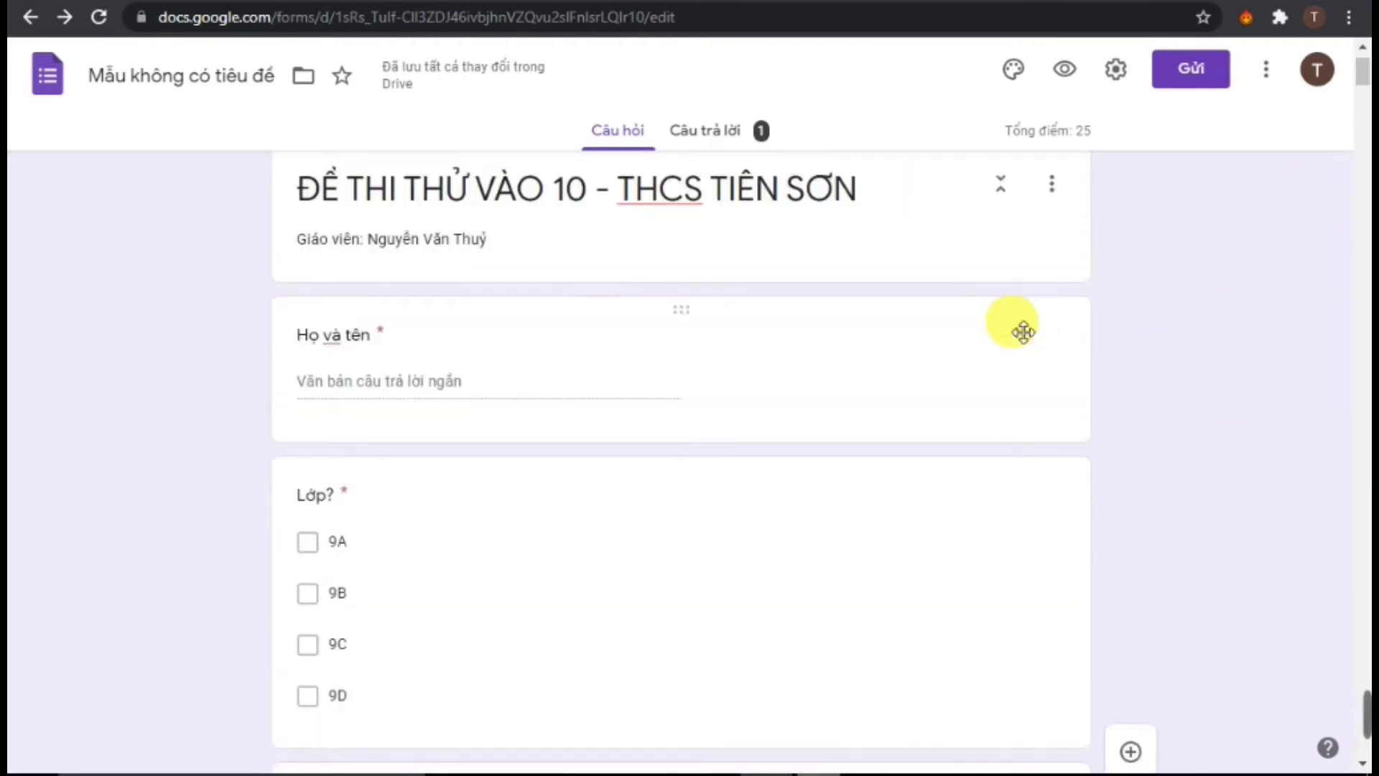
click(1116, 69)
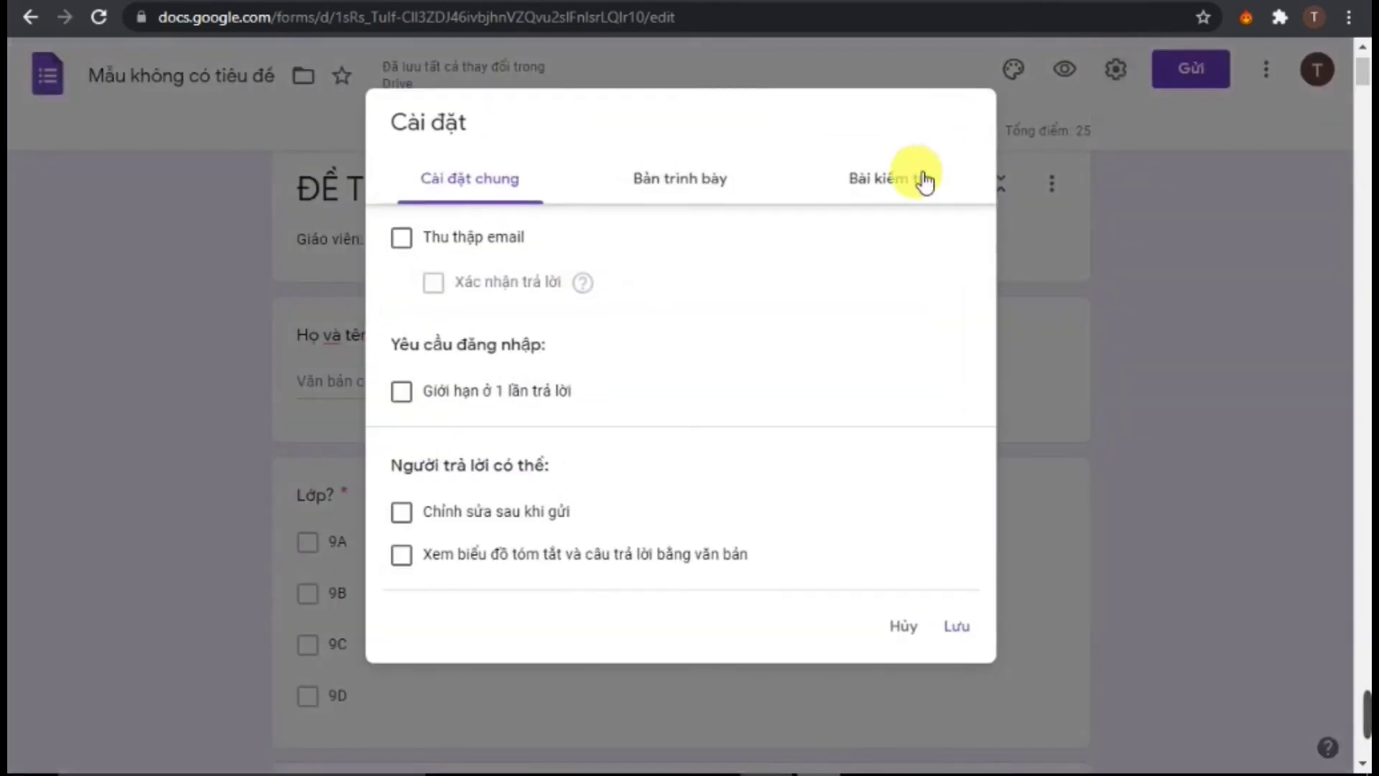
click(926, 179)
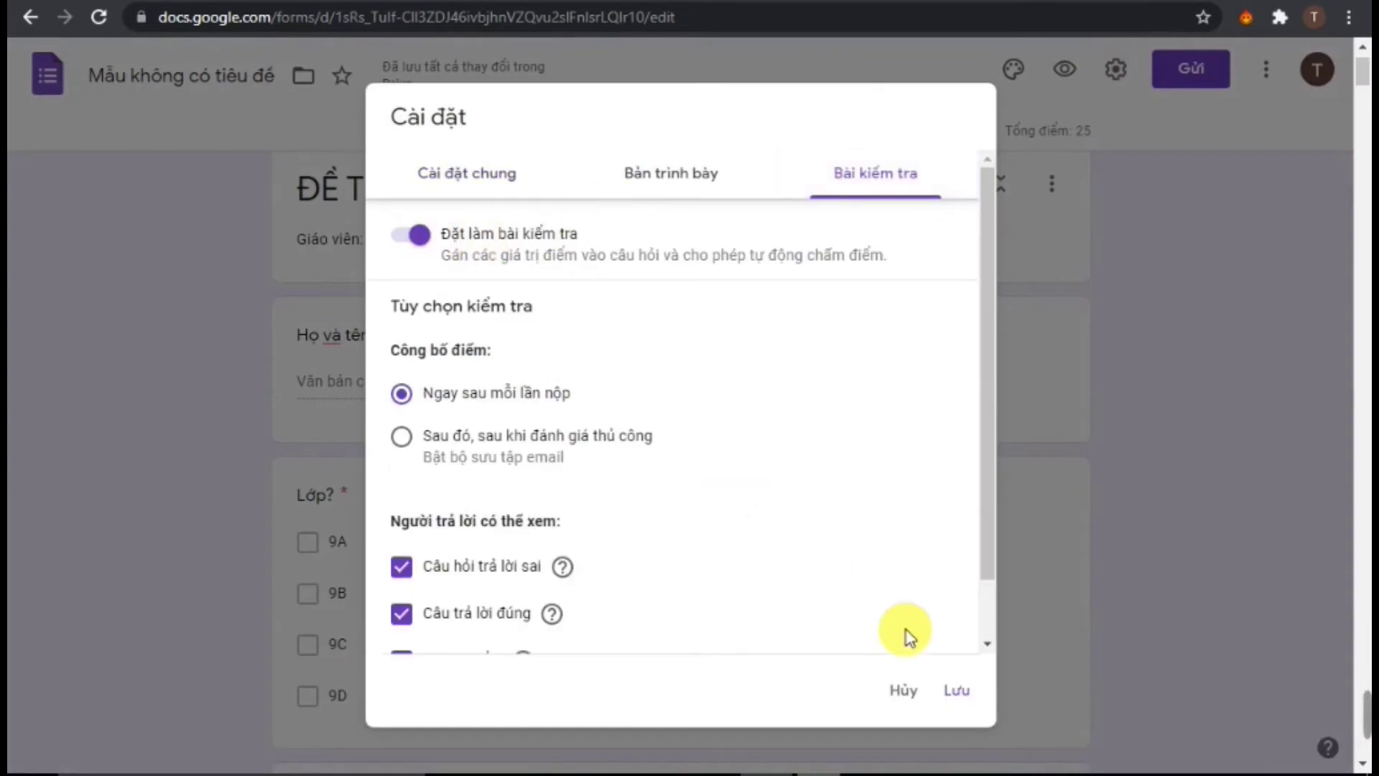
click(908, 693)
Bring up the answer key for listening Question 2, 'Who are they going with?', to set its points
scroll(654, 517, down, 6)
scroll(657, 521, down, 7)
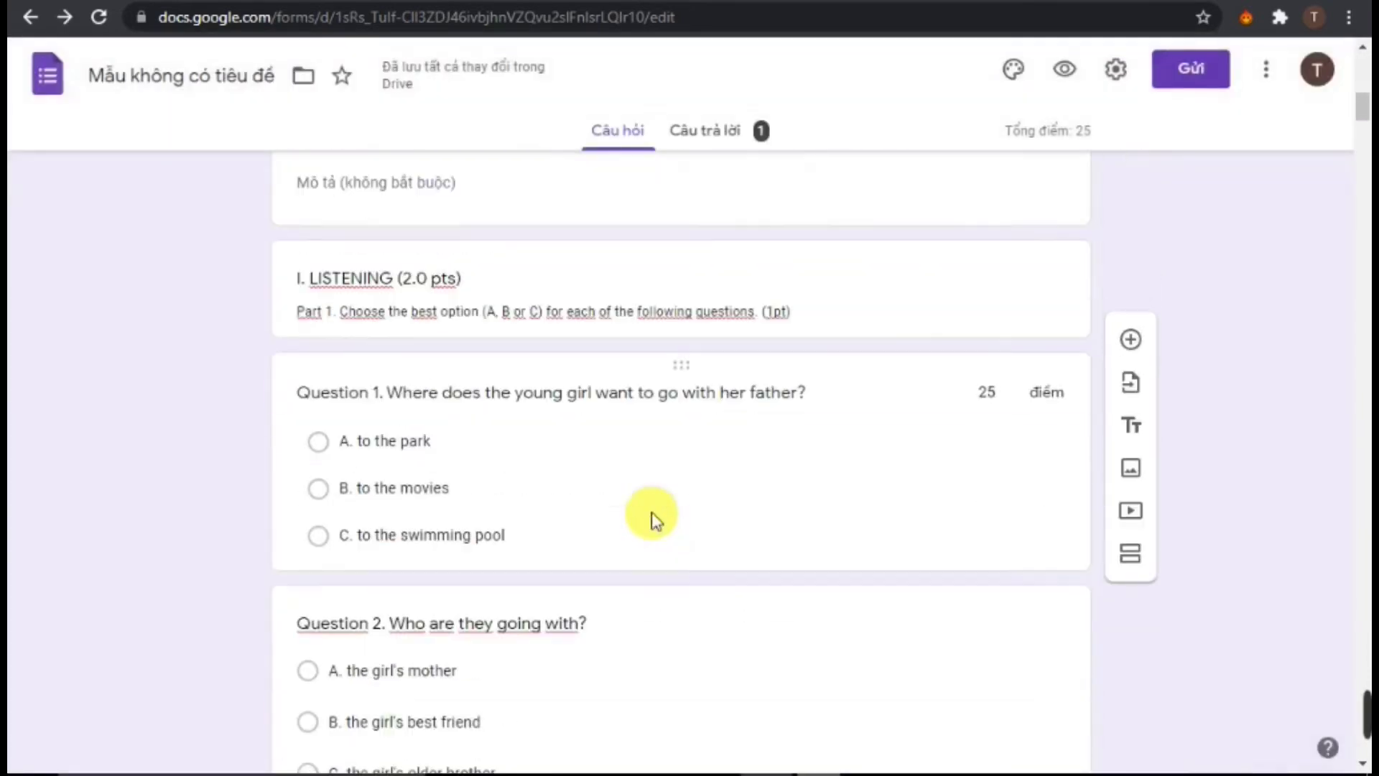
click(554, 451)
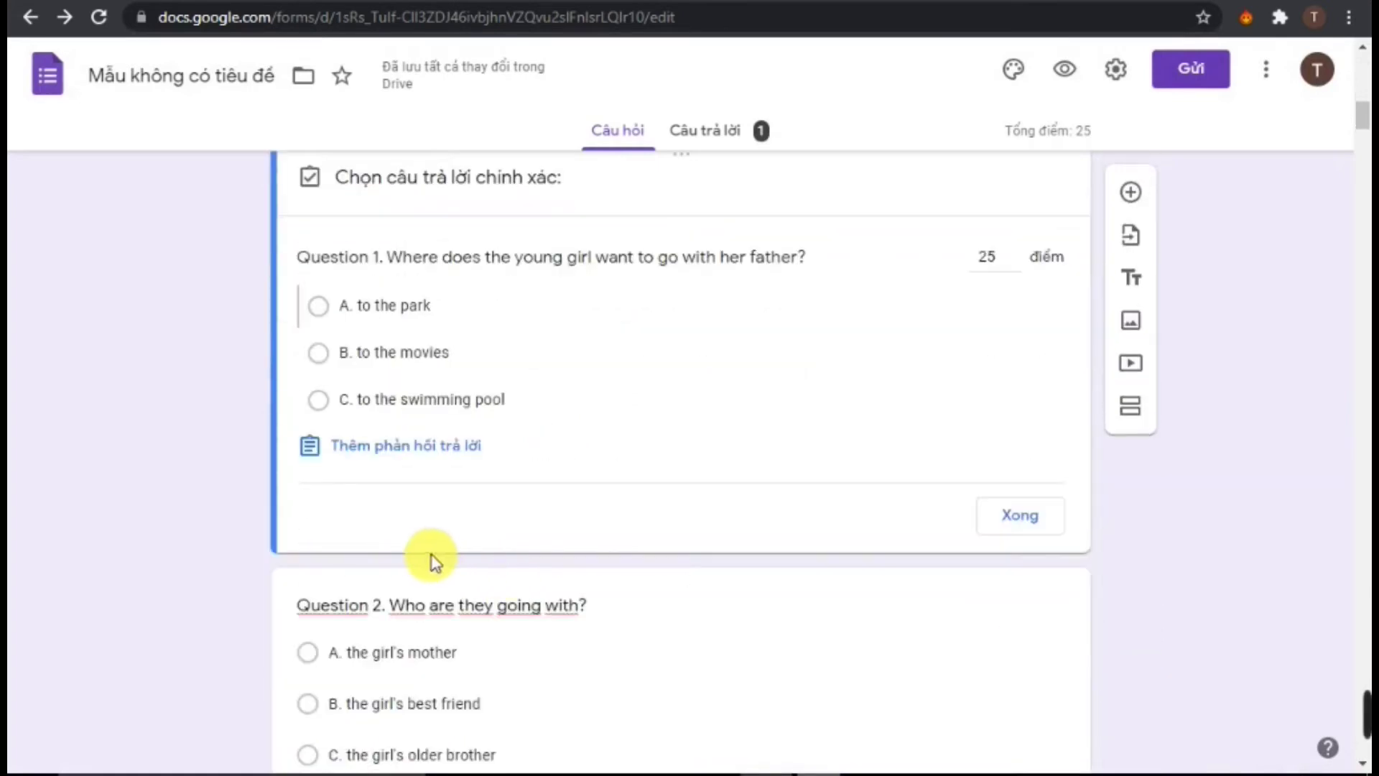
scroll(432, 541, up, 2)
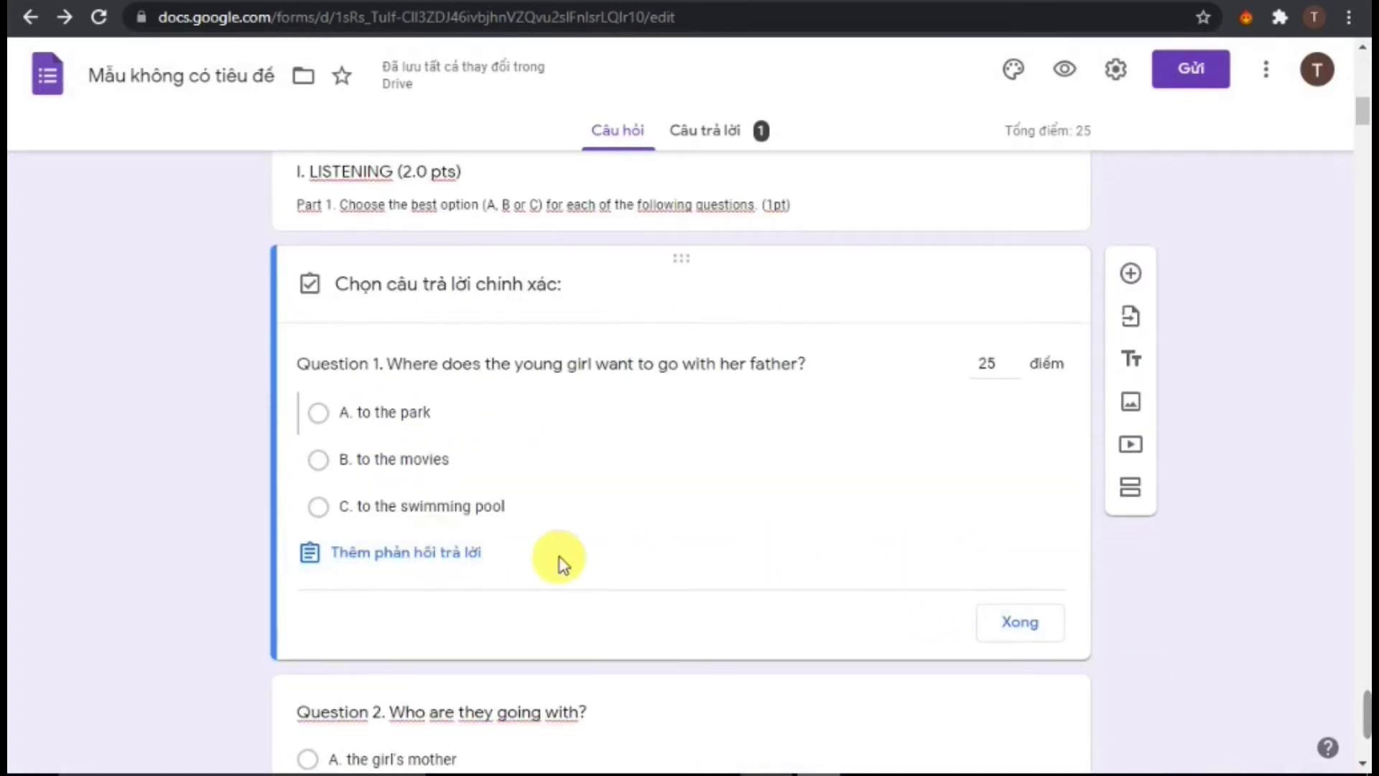
scroll(478, 565, down, 3)
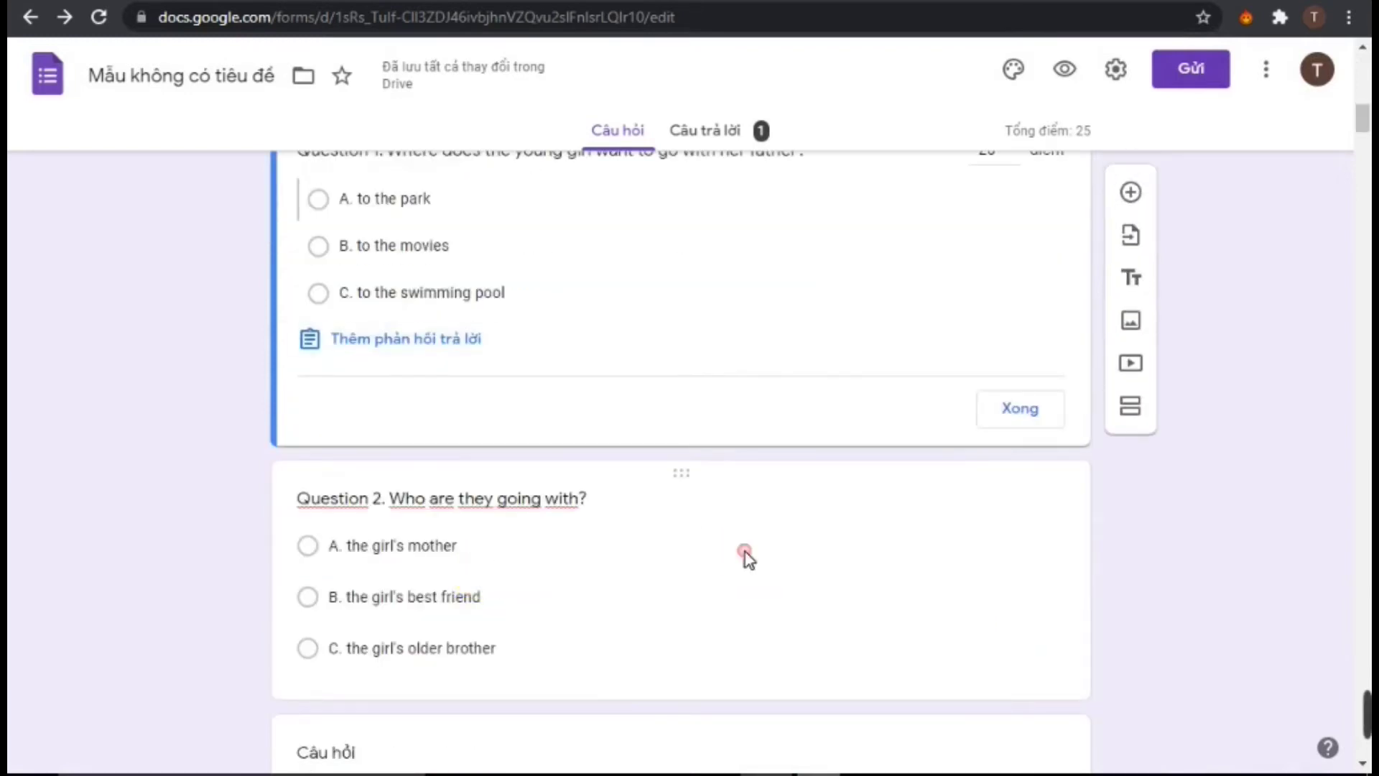
click(742, 556)
scroll(575, 442, down, 2)
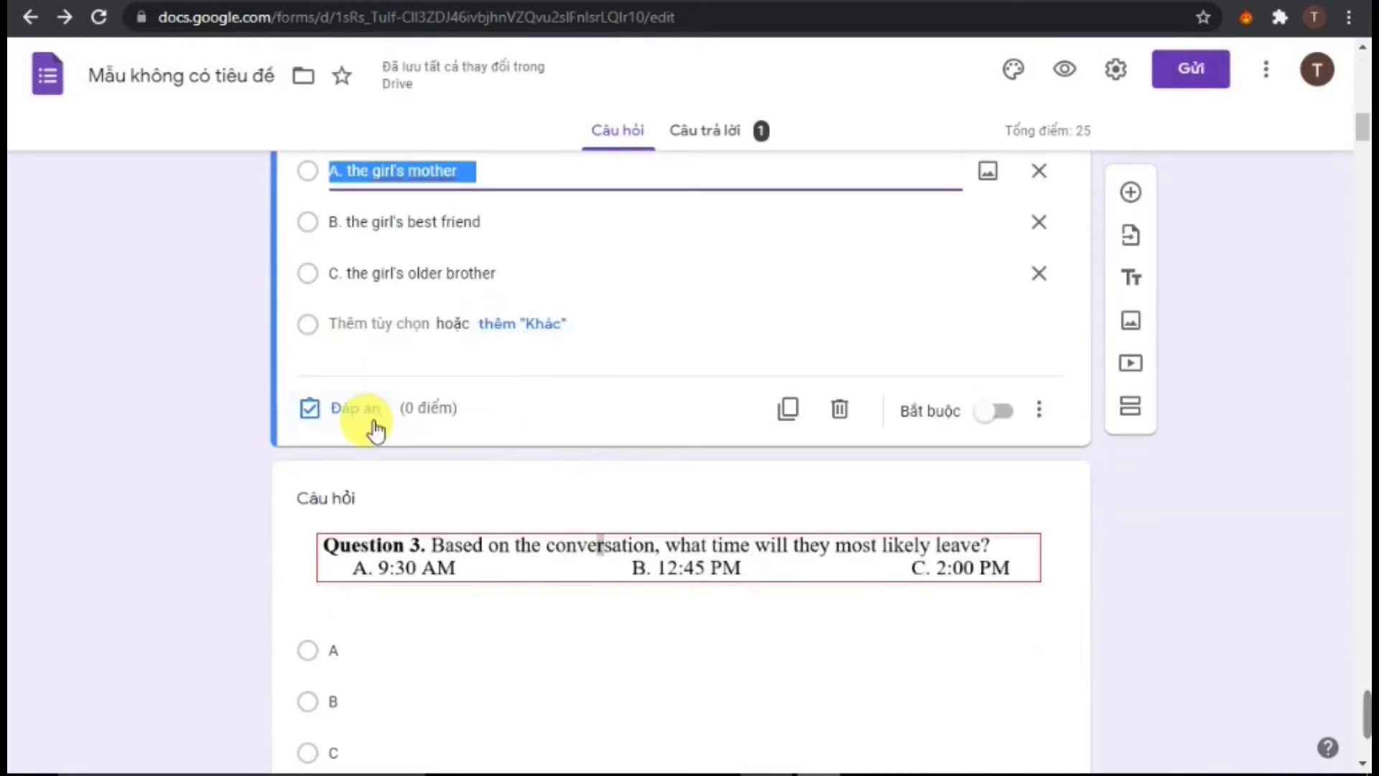
scroll(380, 431, up, 1)
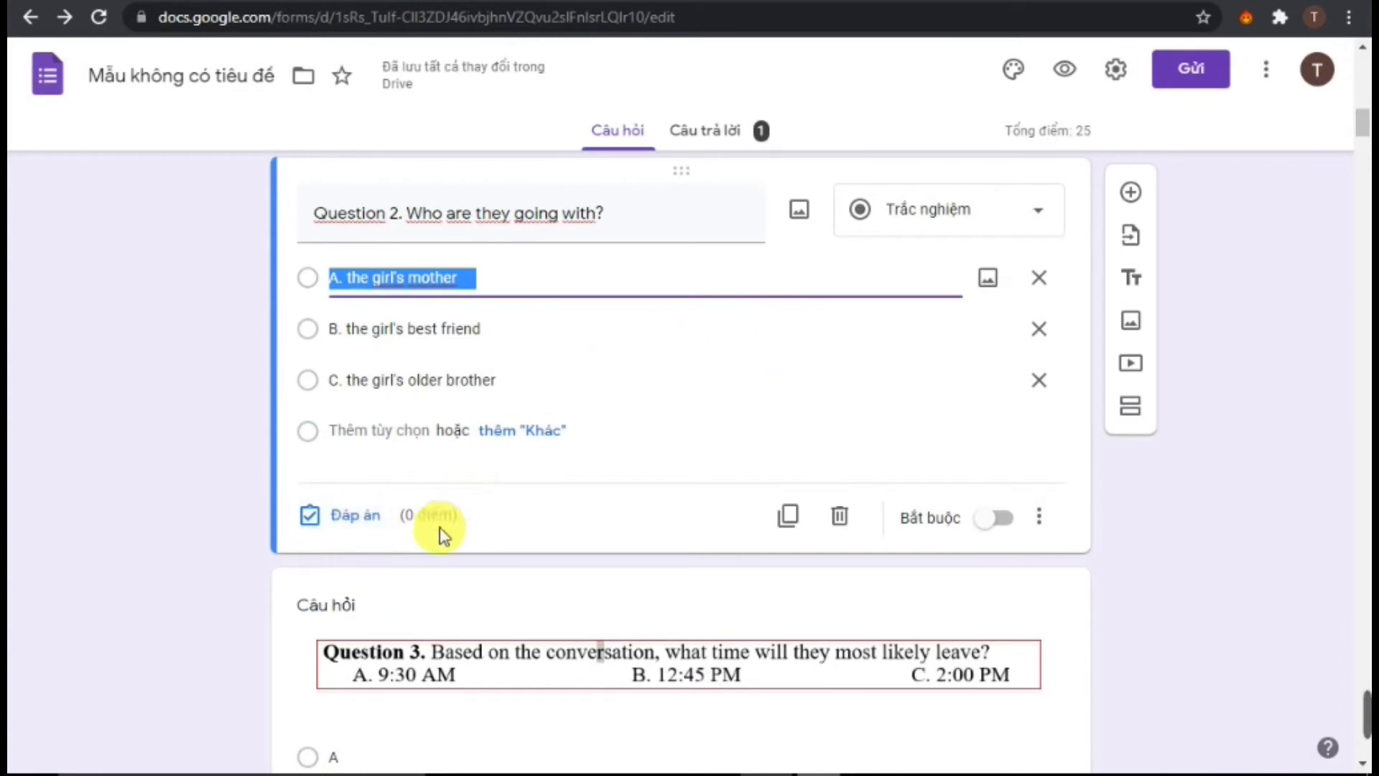
click(364, 518)
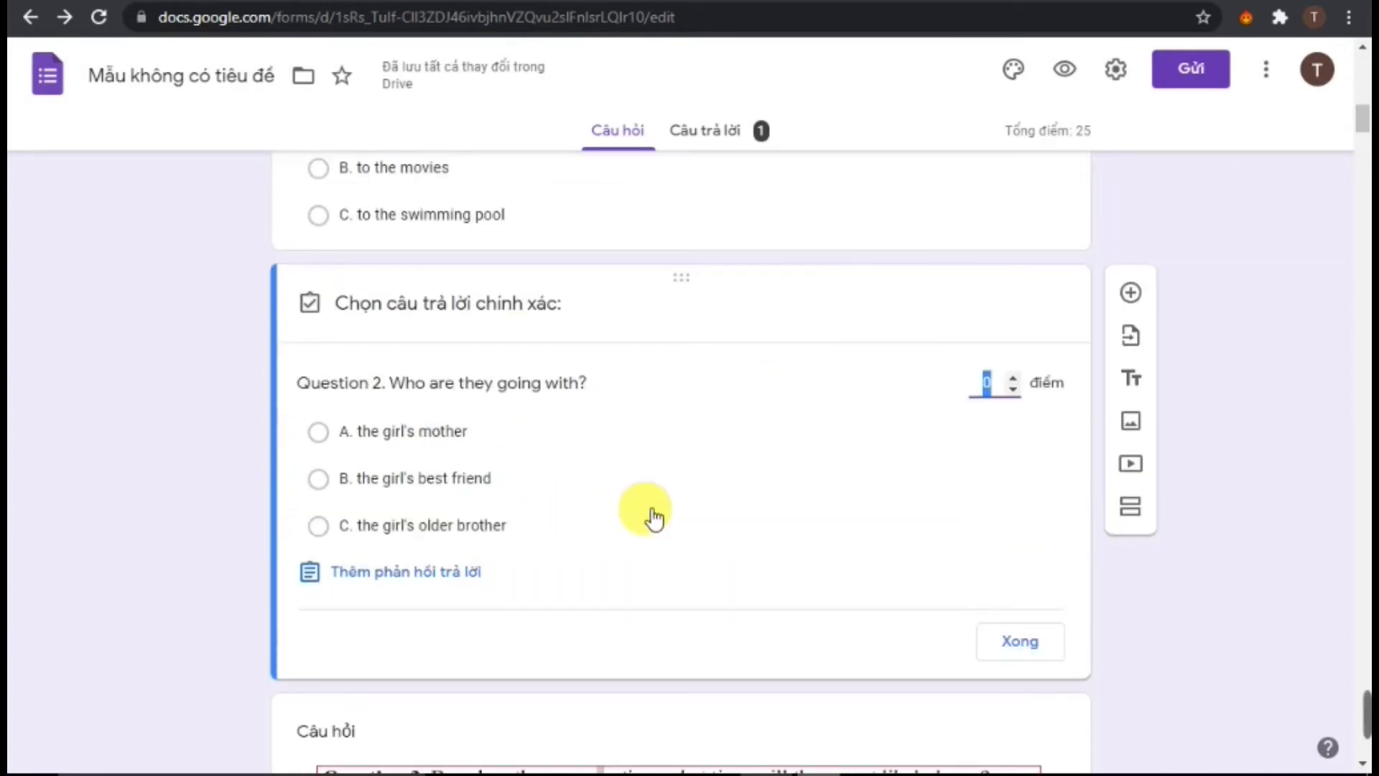
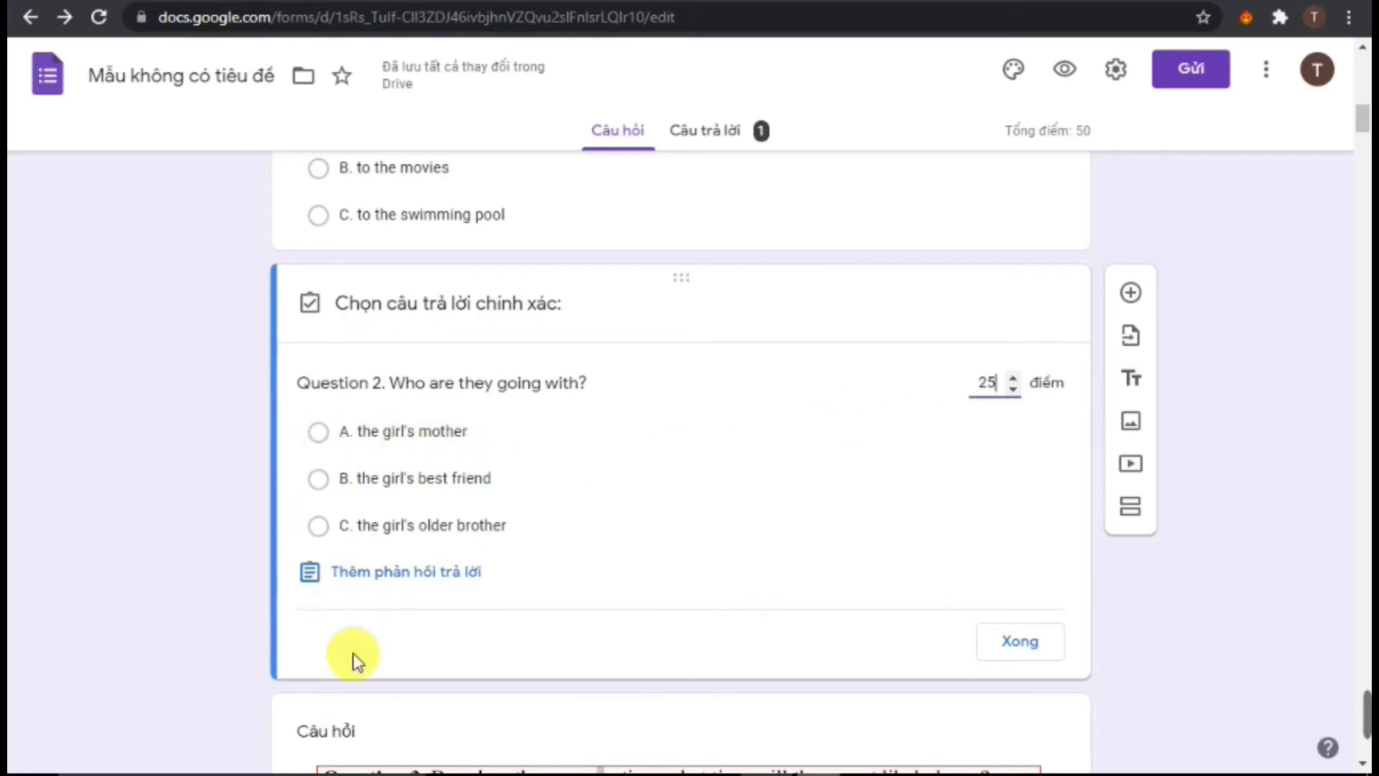
Open HƯỚNG DẪN CHẤM from THCS TIEN SON, confirm Question 1's key is B, then return to Chrome
click(661, 773)
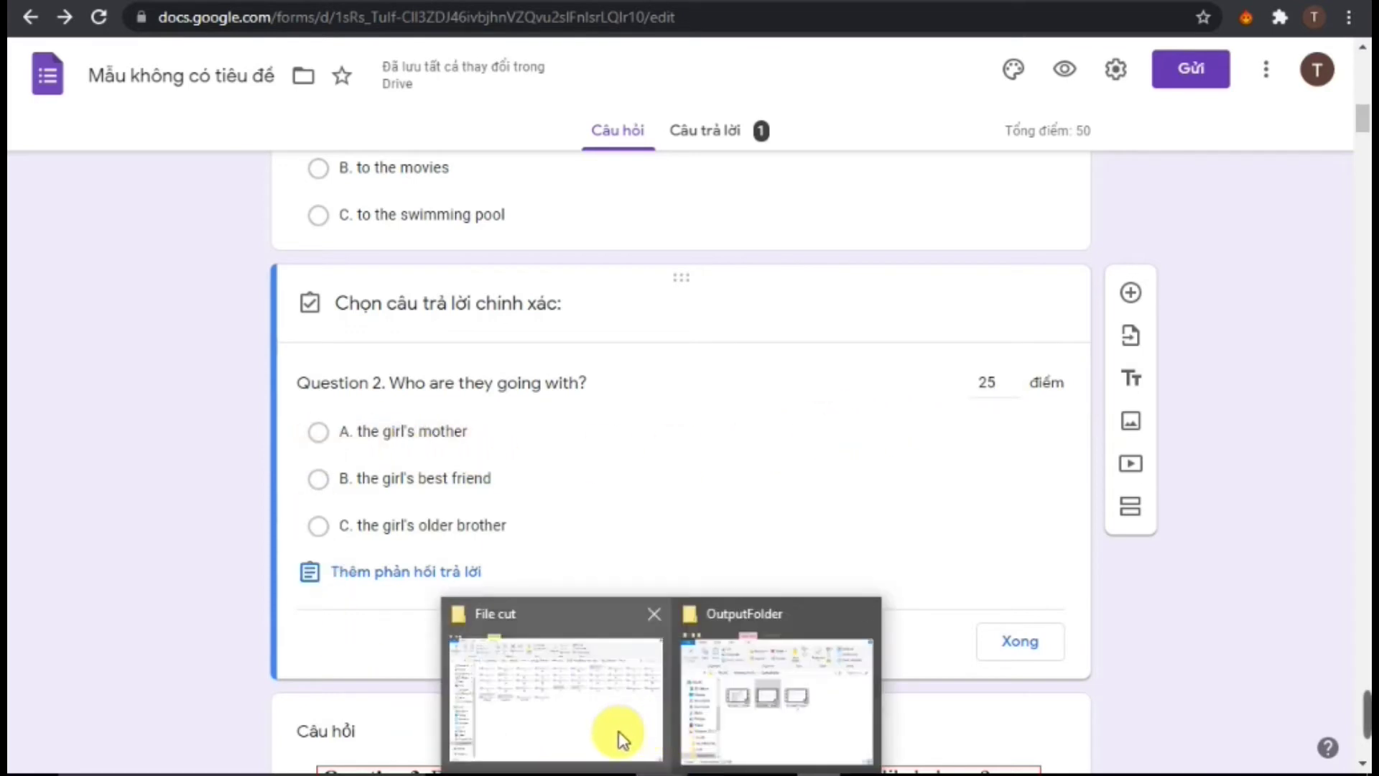
click(584, 732)
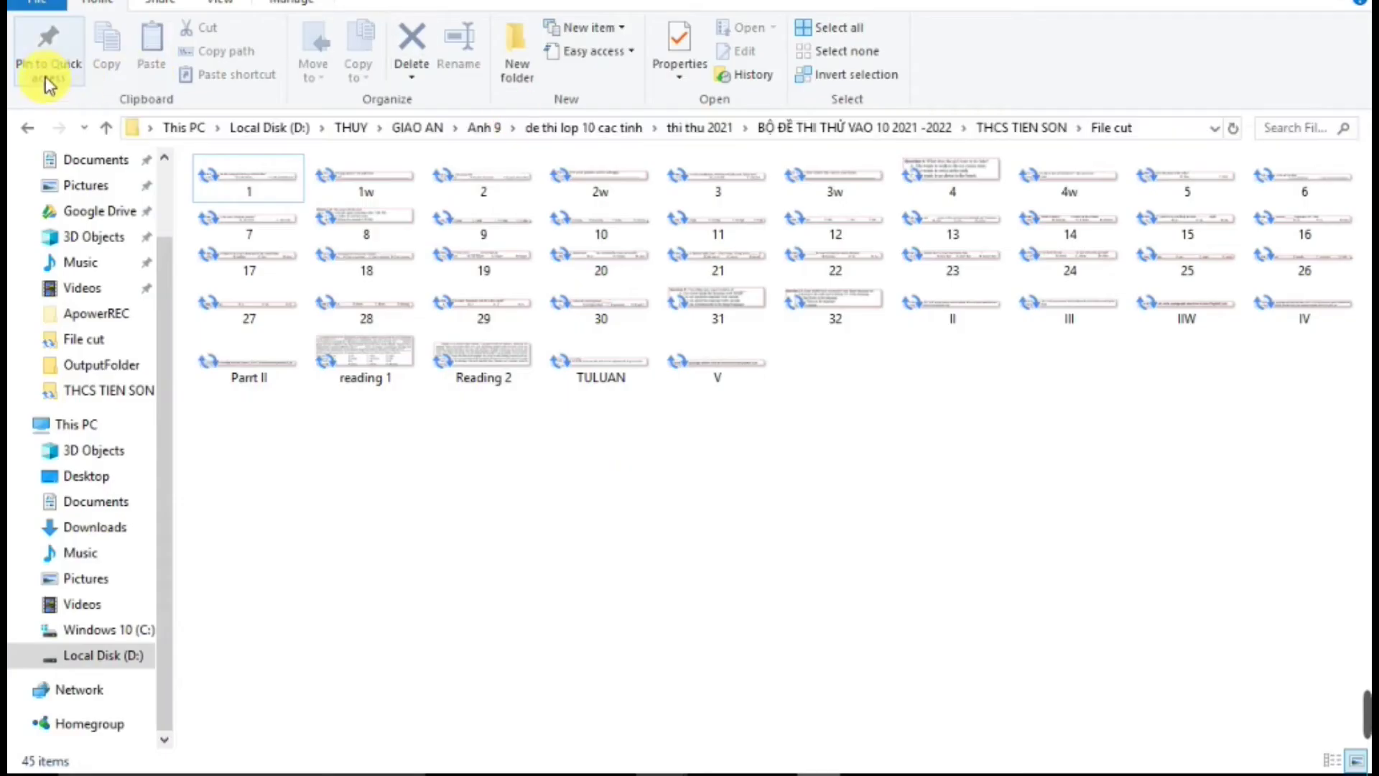
click(107, 129)
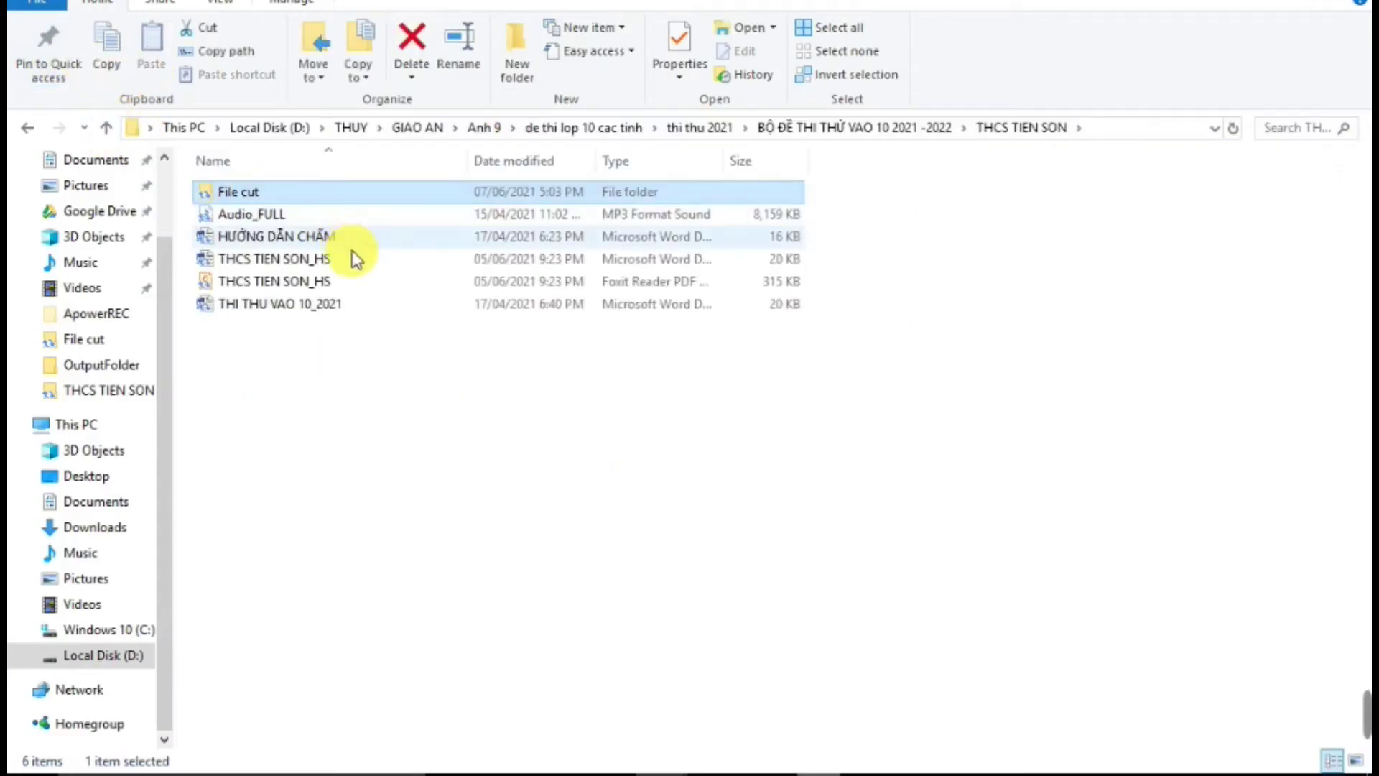
double_click(333, 243)
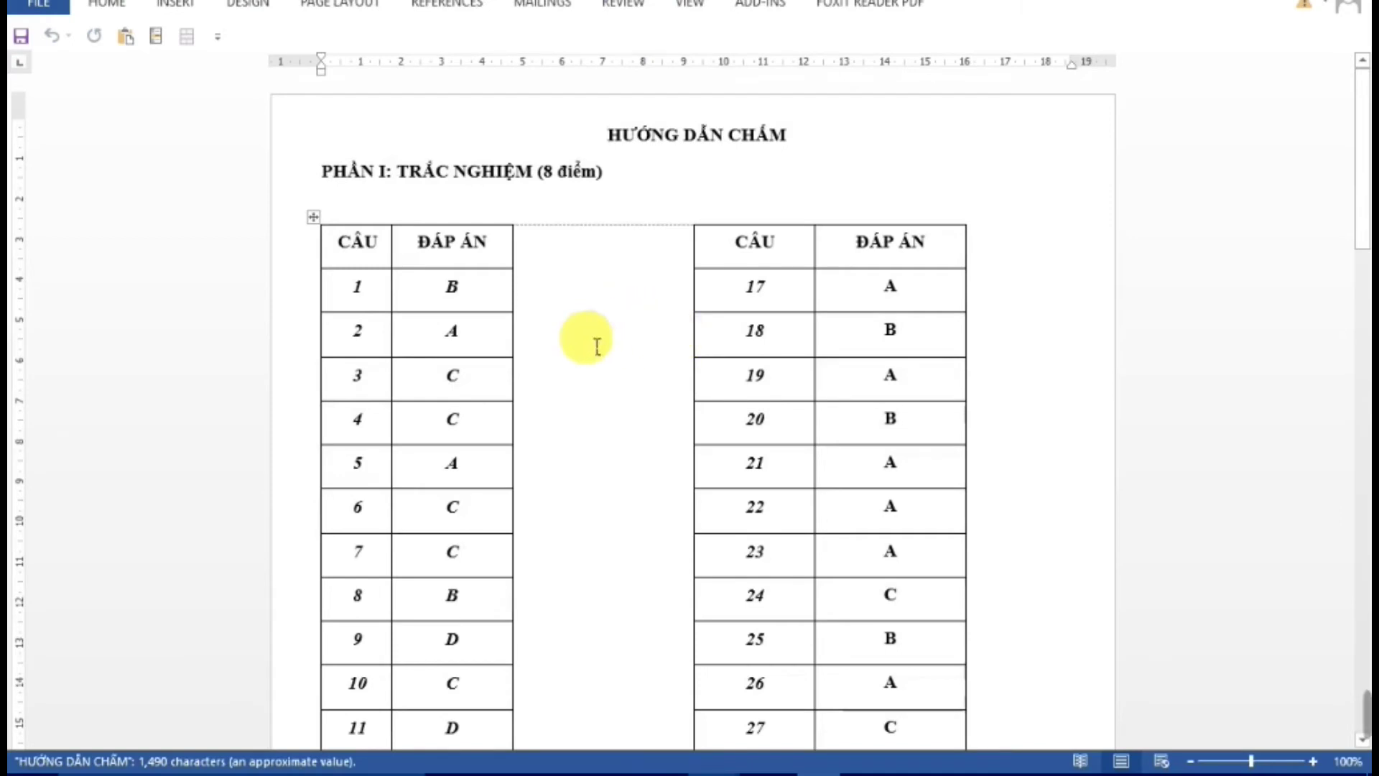
click(454, 306)
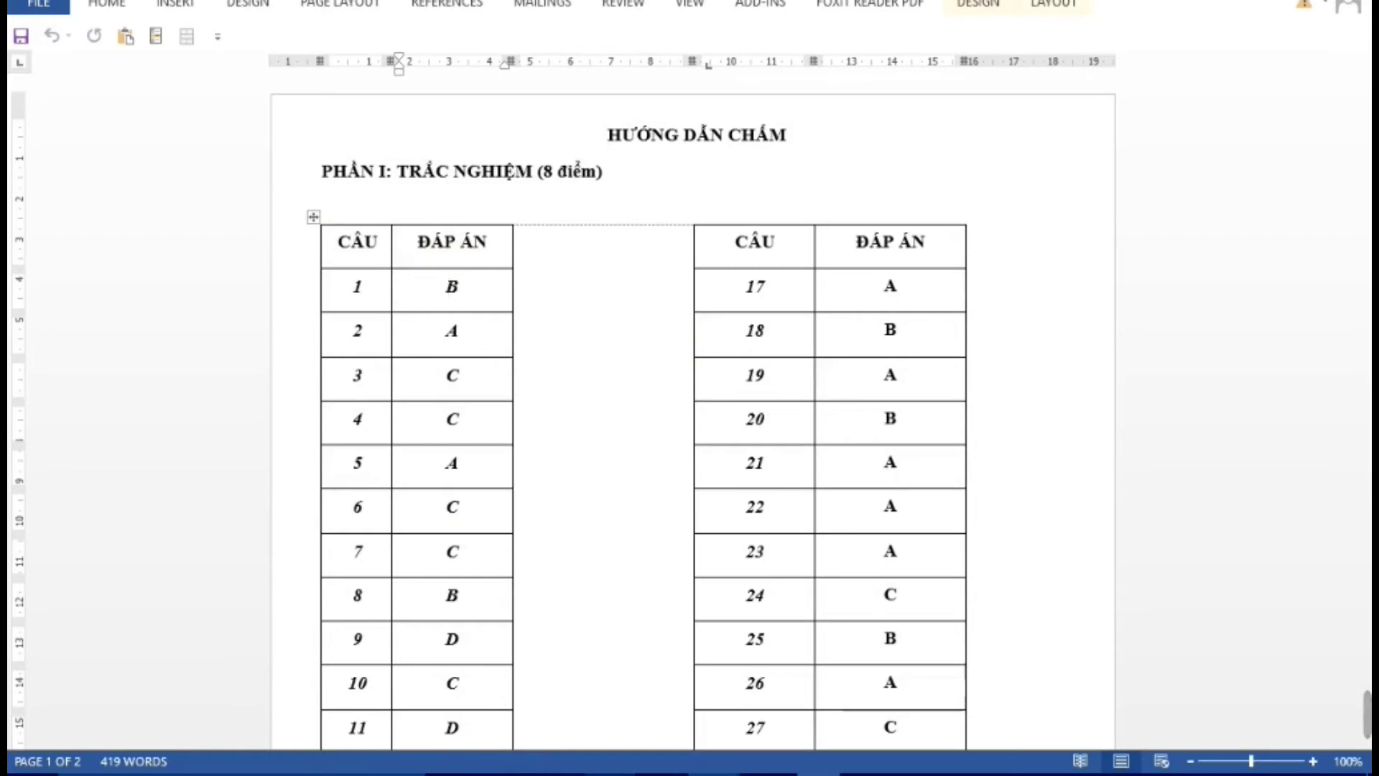
key(alt+Tab)
scroll(330, 406, up, 3)
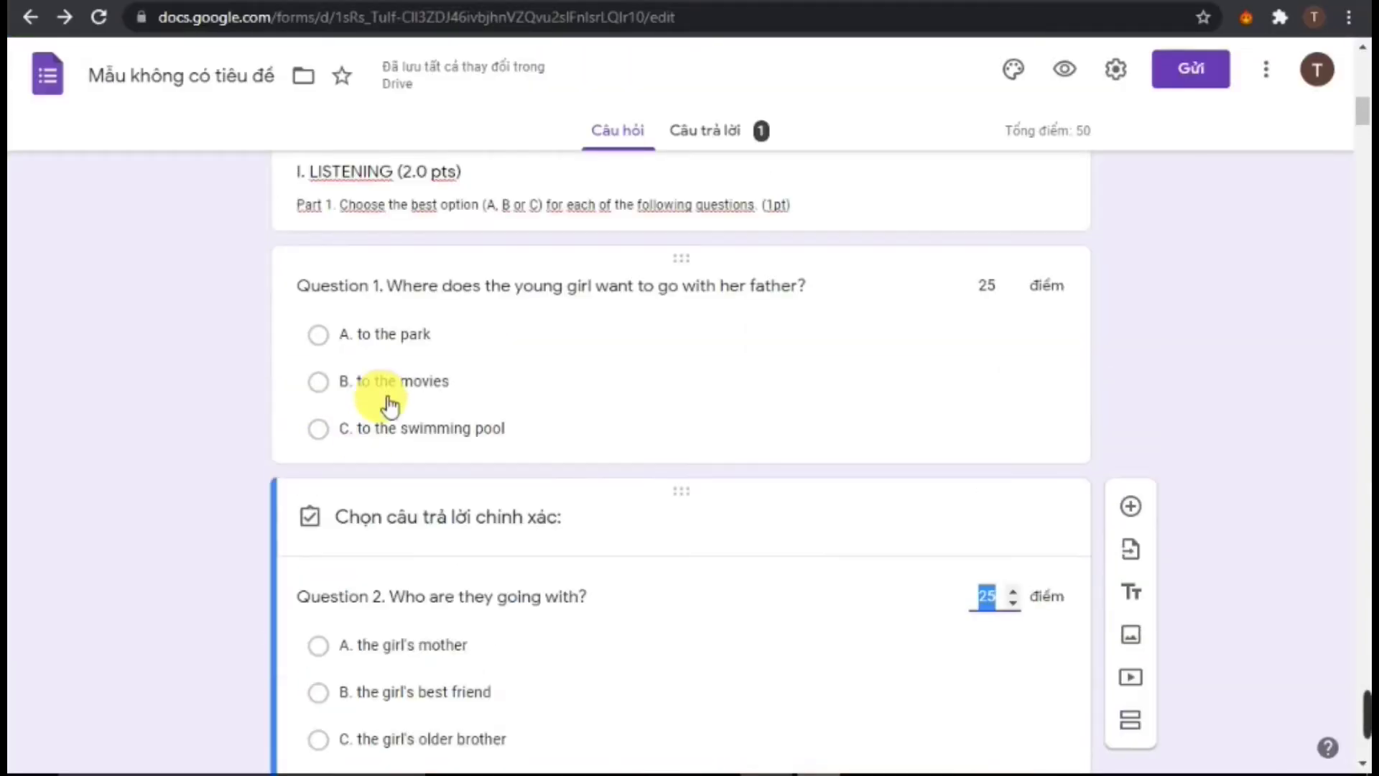
Mark B 'to the movies' as Question 1's correct answer
click(695, 413)
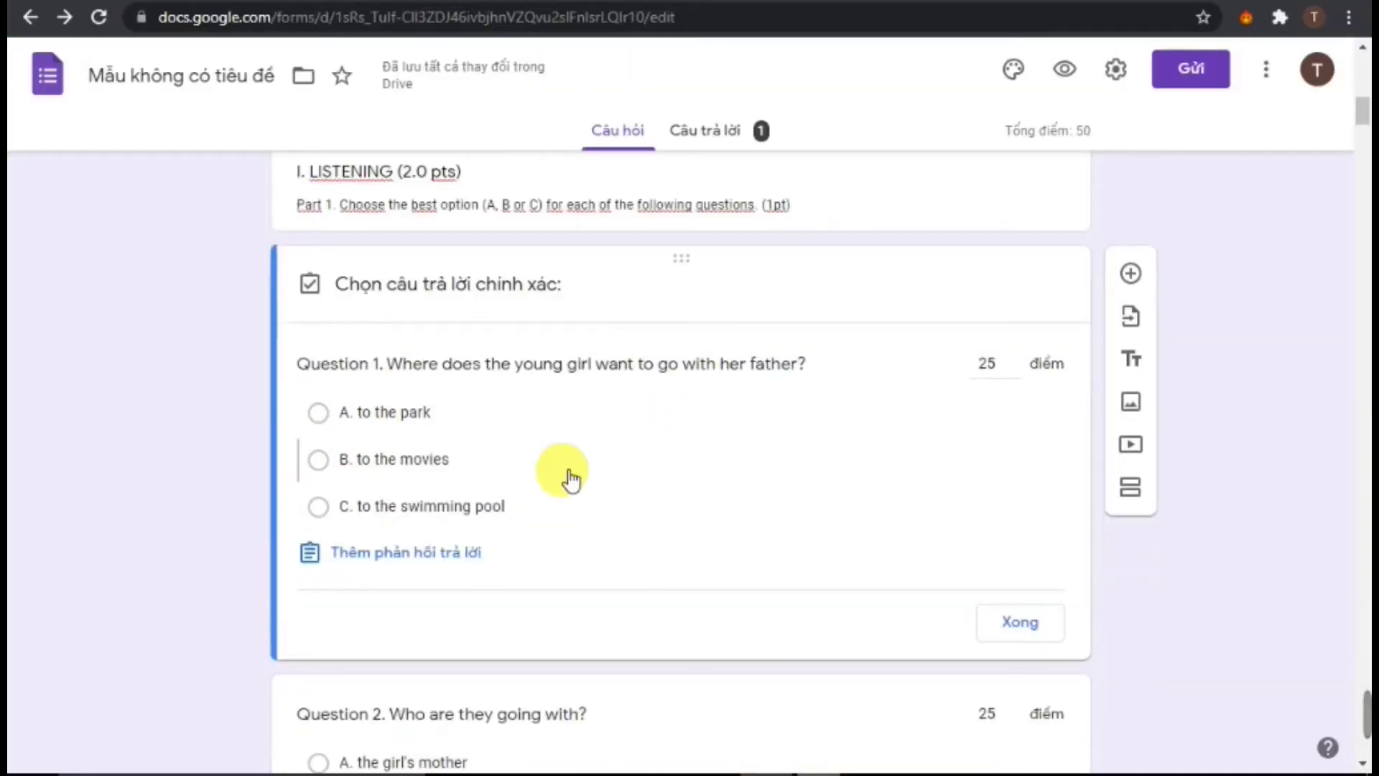
click(321, 463)
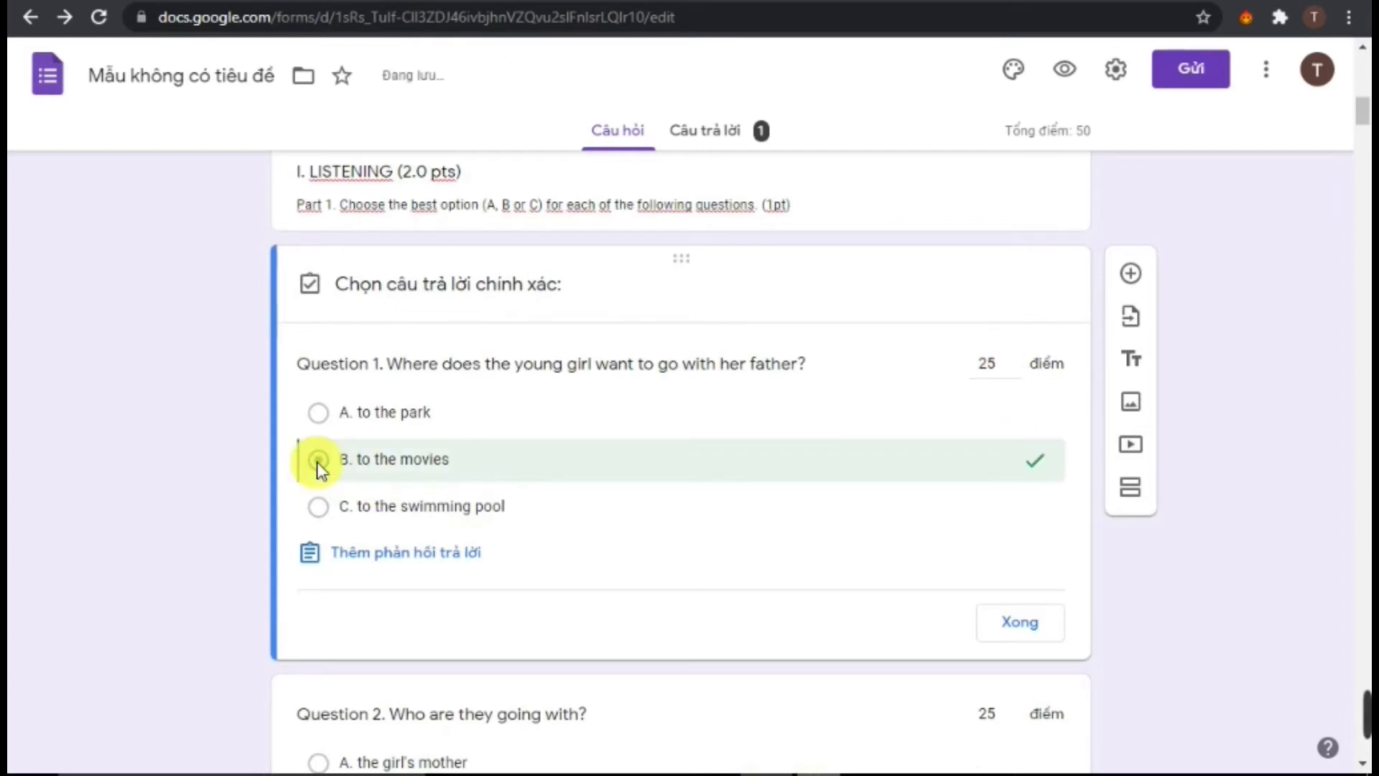
click(1037, 642)
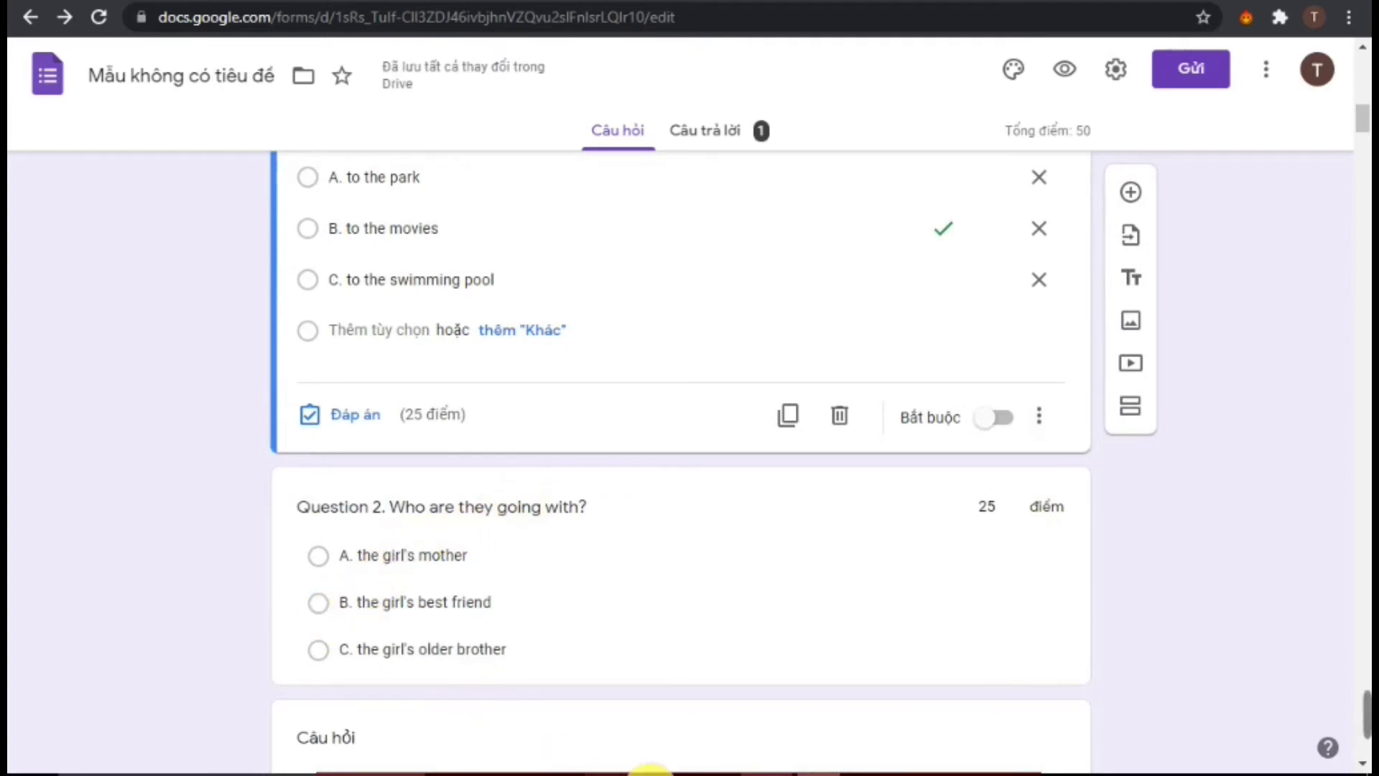
Mark A 'the girl's mother' correct for Question 2 and move the form window right
mouse_move(915, 732)
click(990, 712)
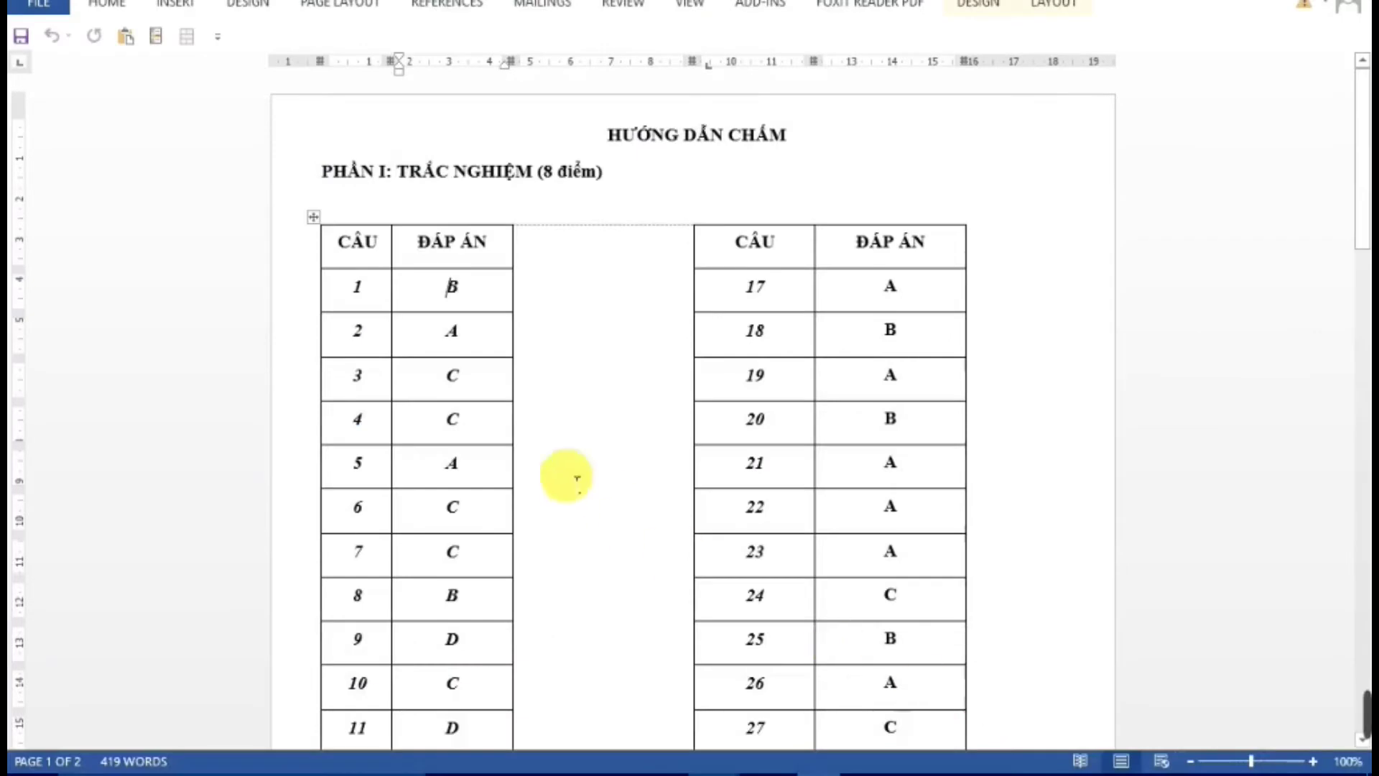
key(alt+Tab)
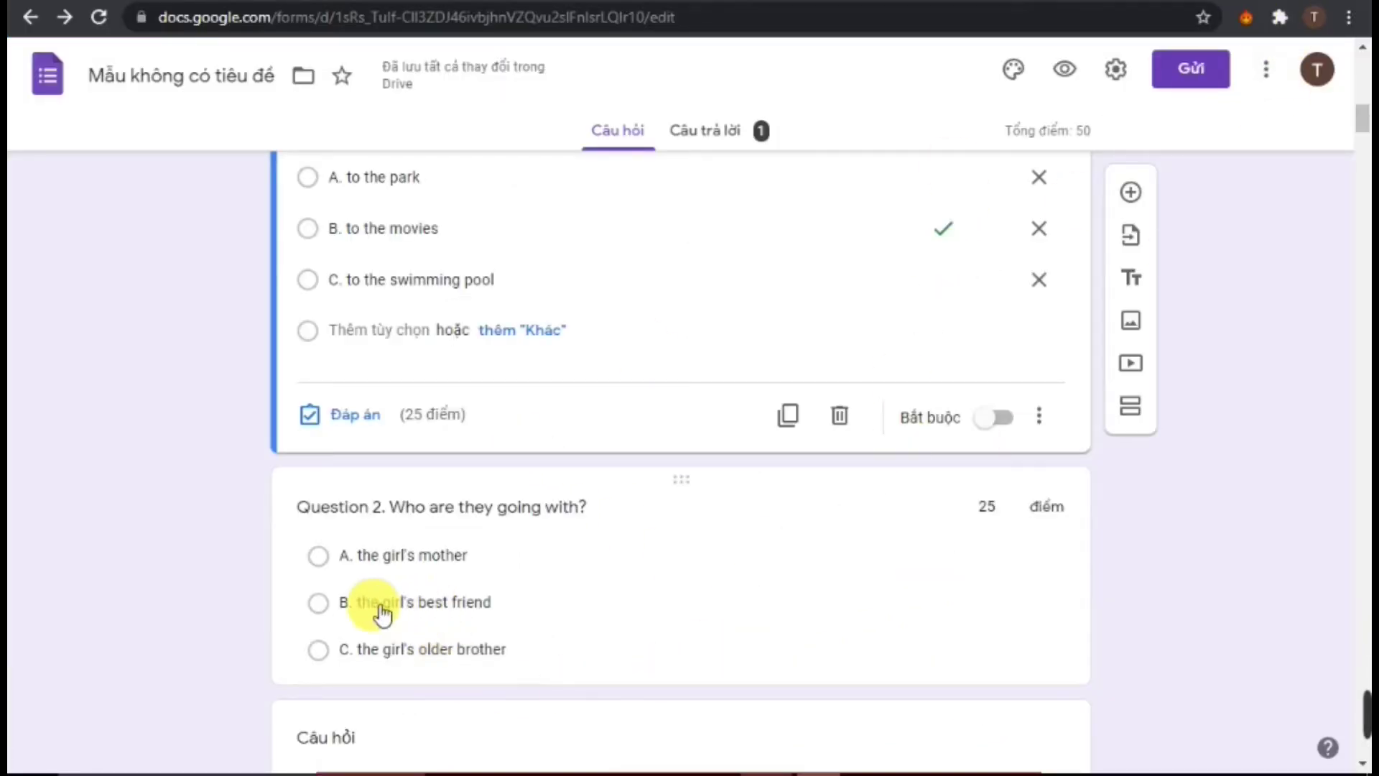
click(325, 560)
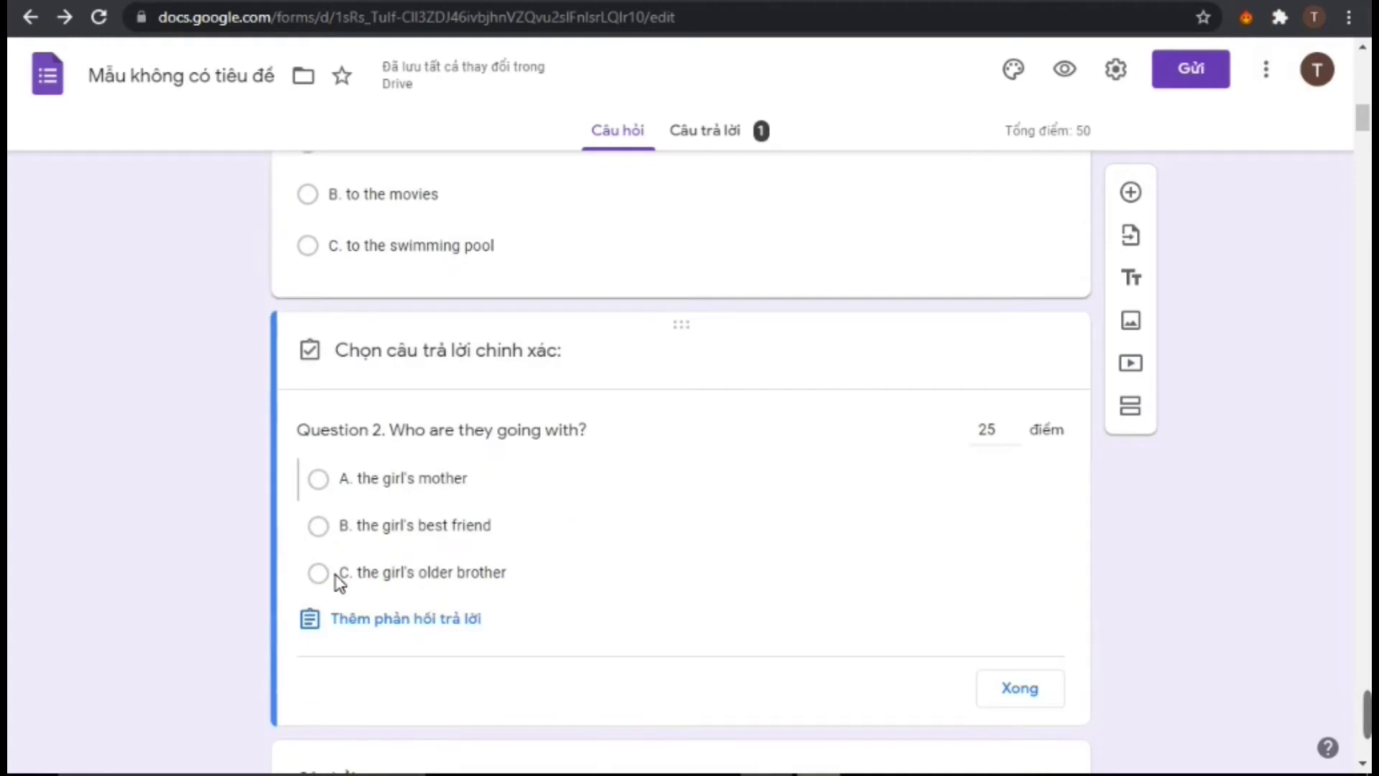
click(332, 481)
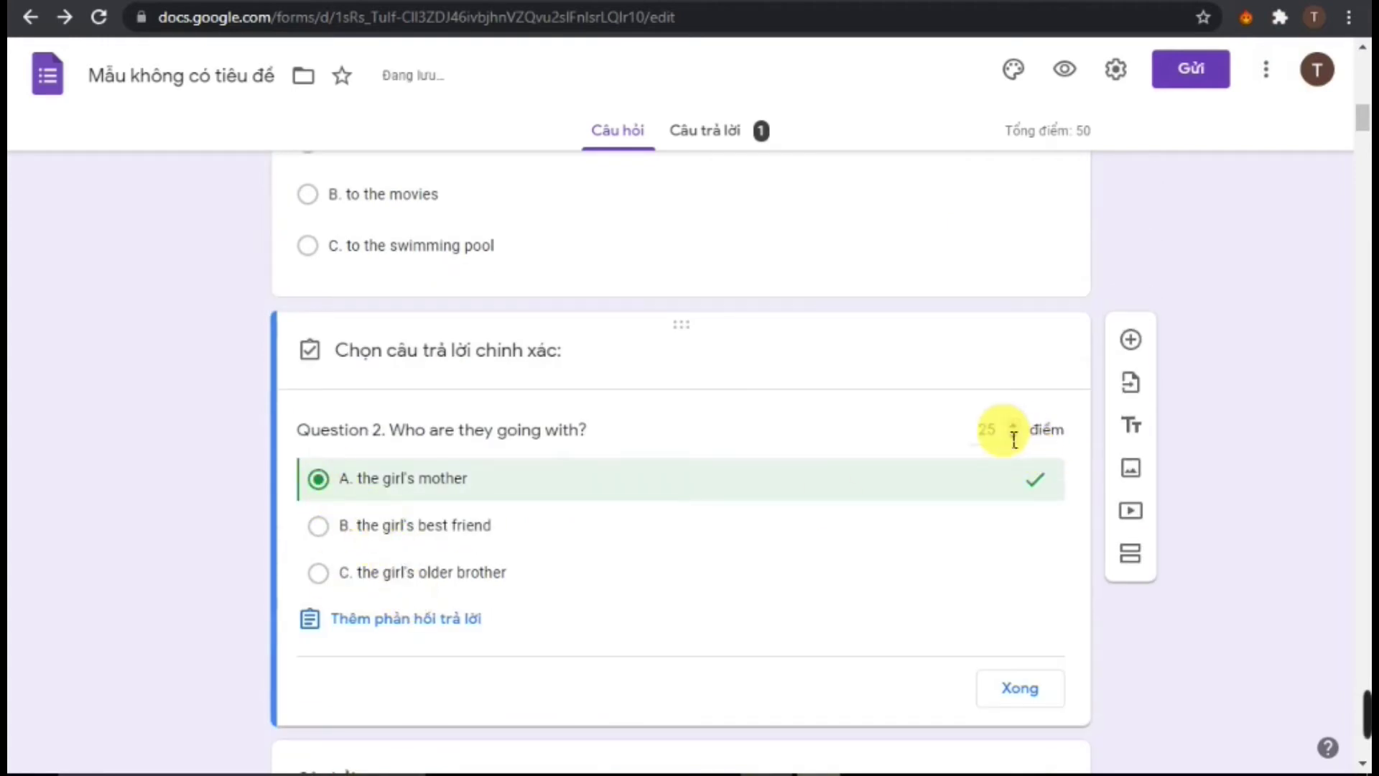
click(1038, 701)
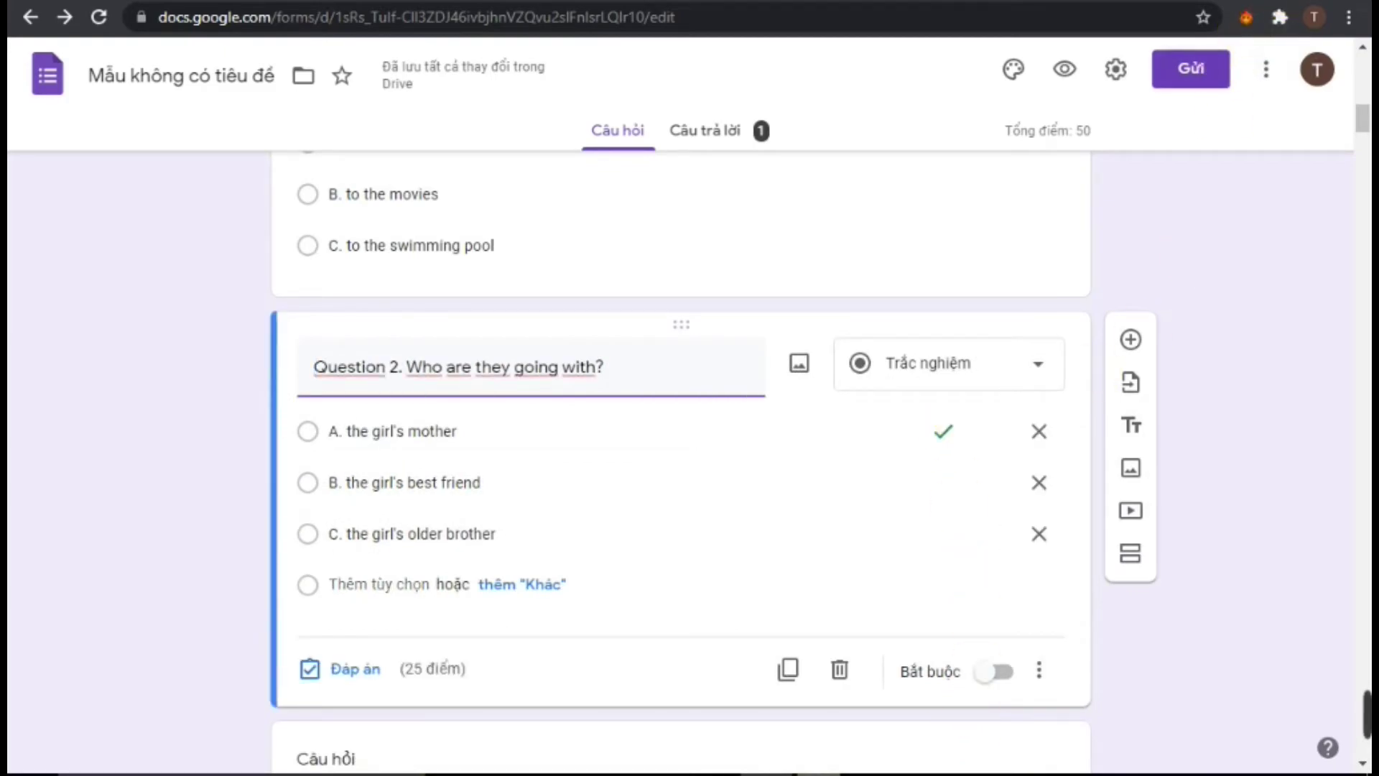
key(super+Down)
drag(976, 24, 1122, 14)
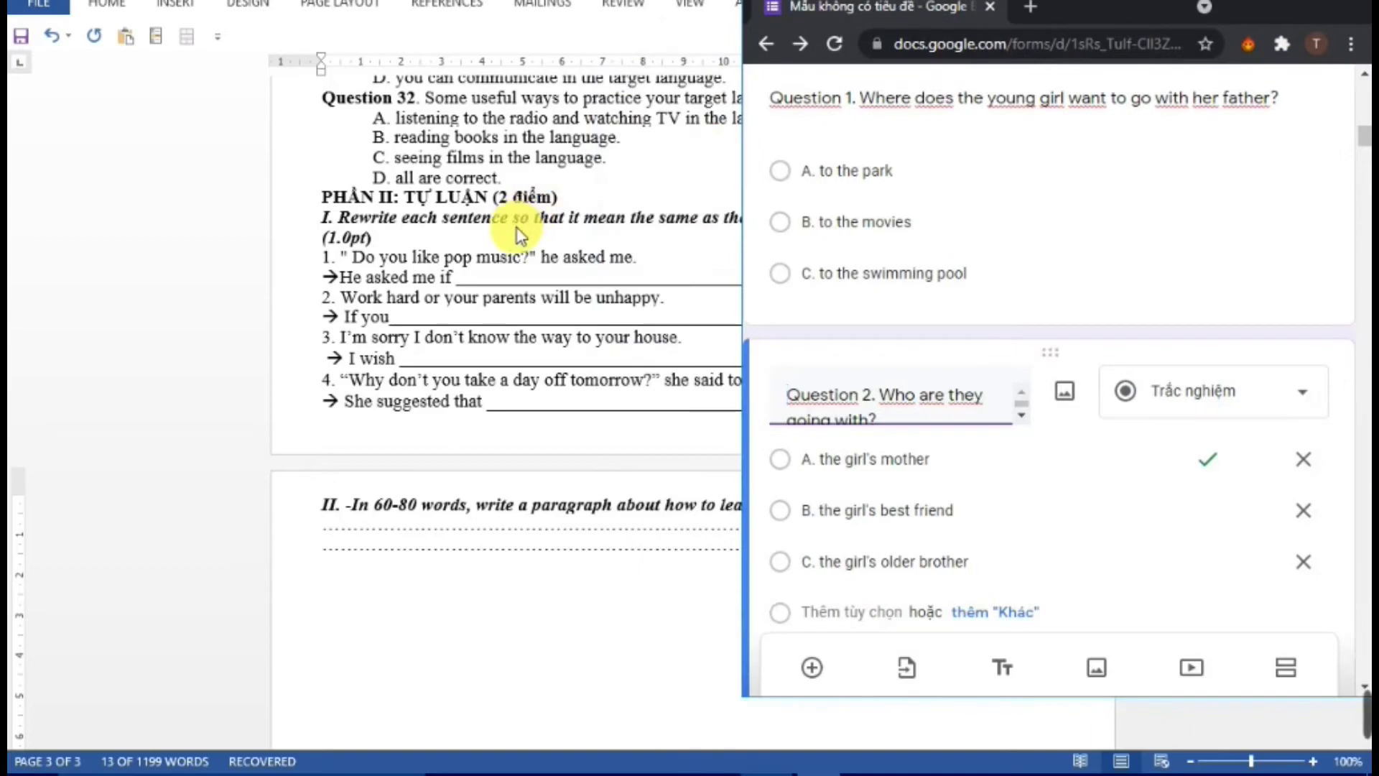
Restore the HƯỚNG DẪN CHẤM Word window and place it top-left beside the quiz form
key(alt+Tab)
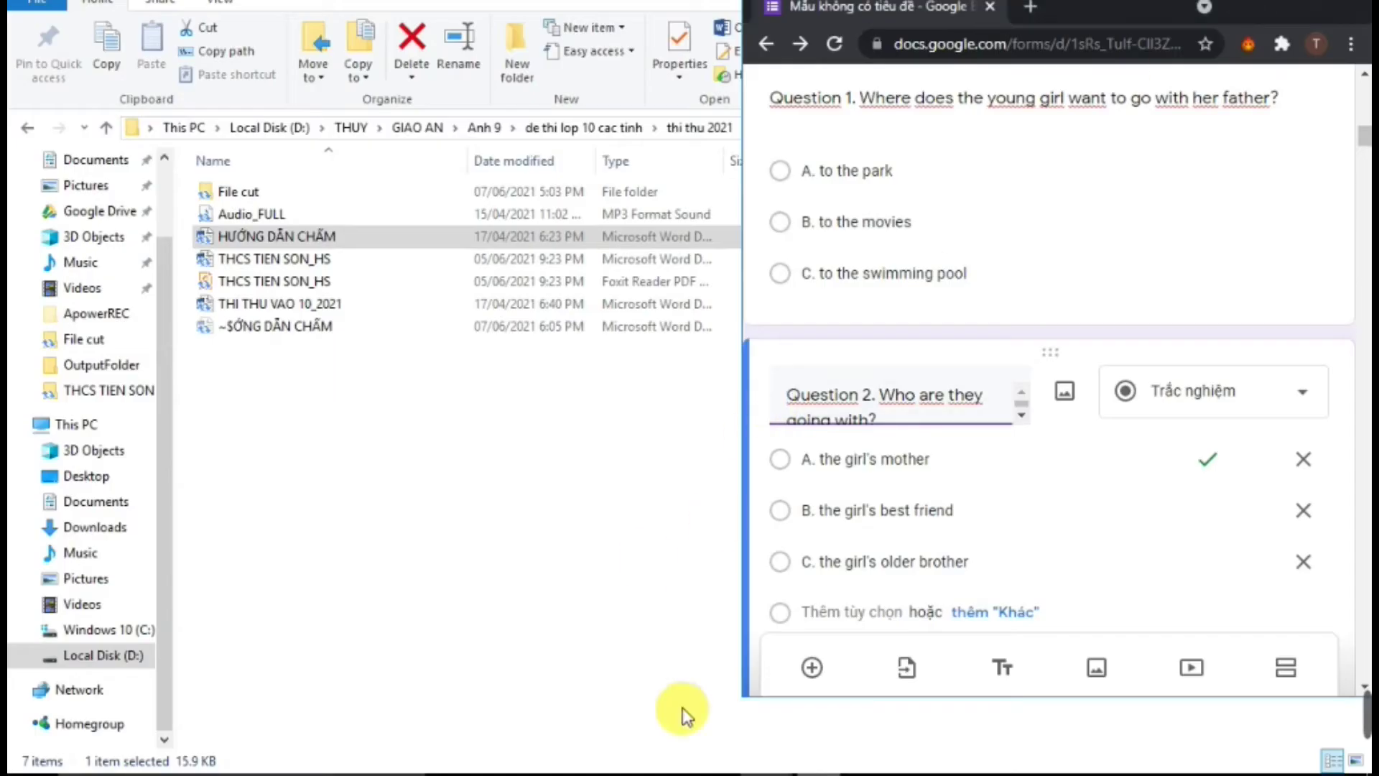
click(641, 766)
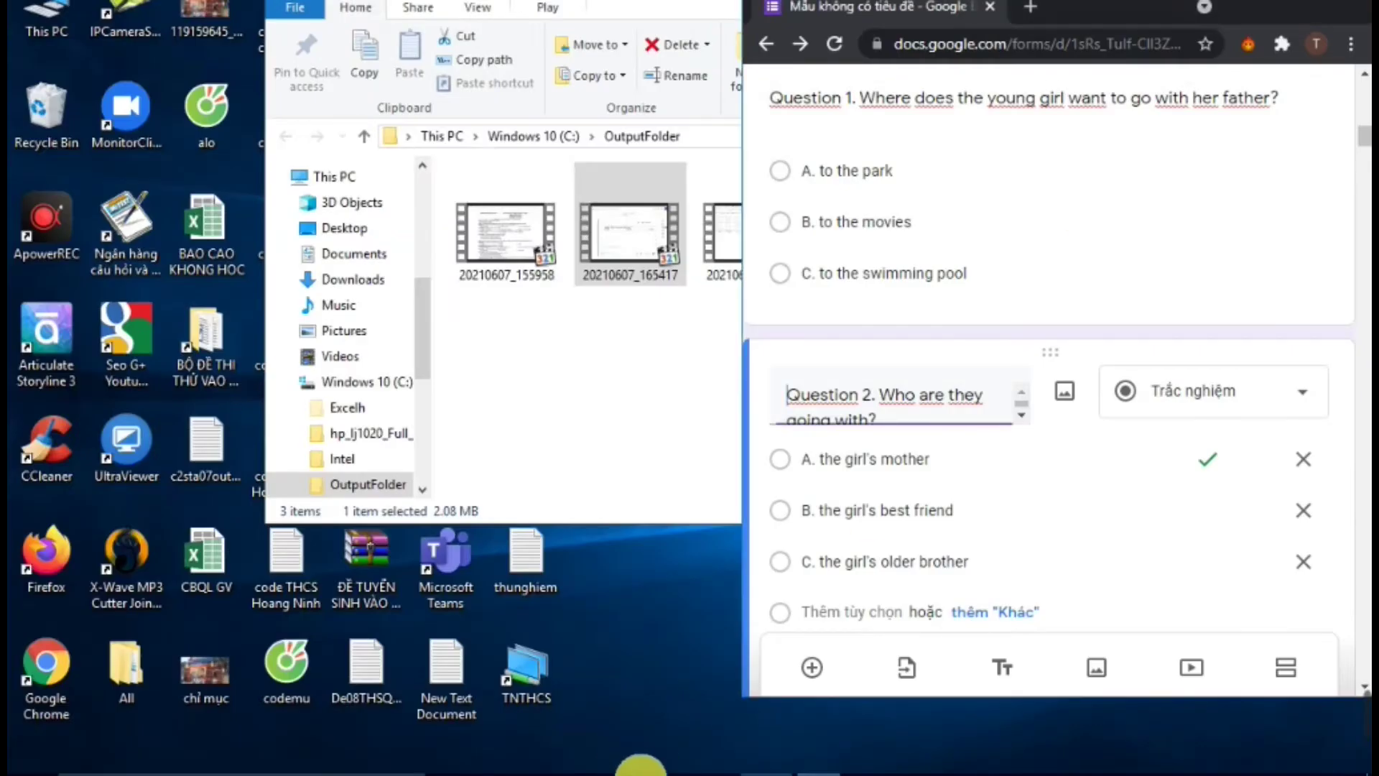
mouse_move(740, 769)
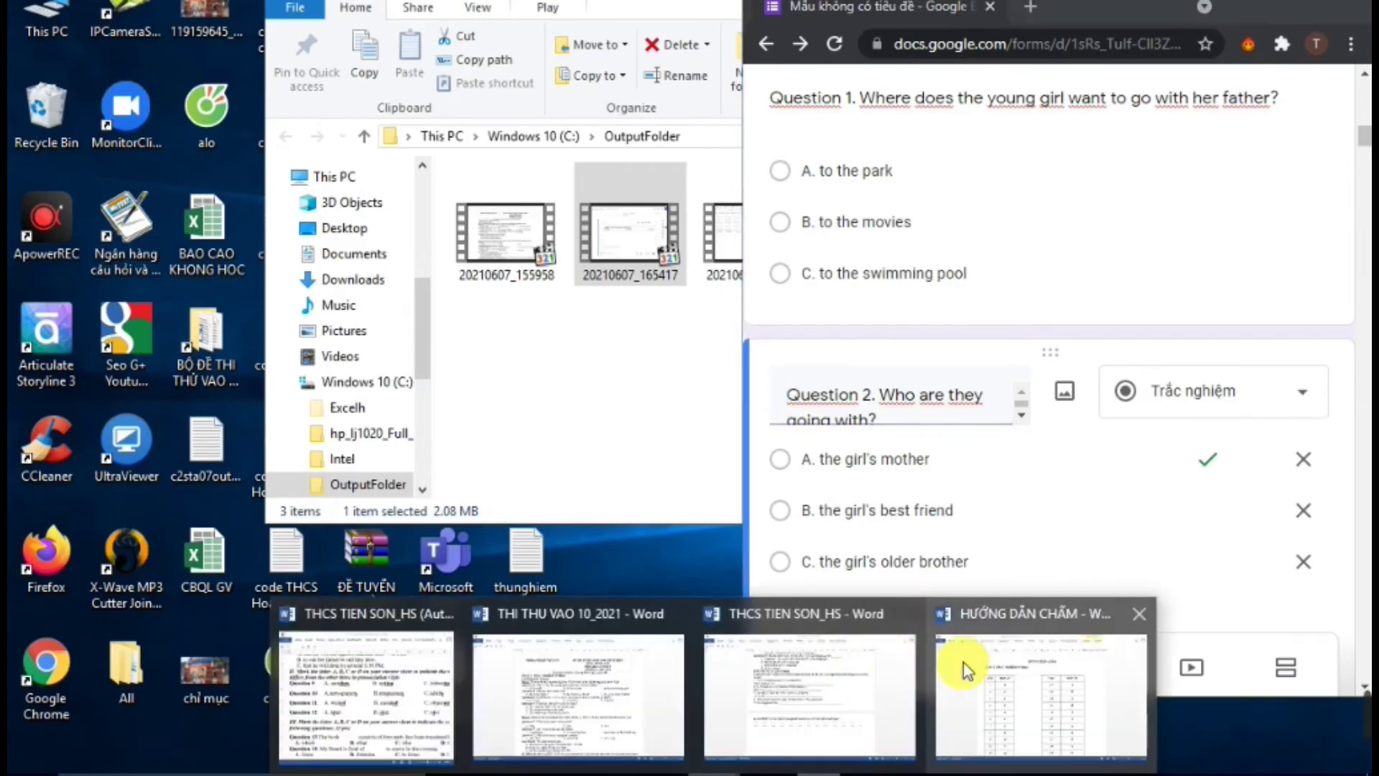
click(964, 662)
double_click(1031, 66)
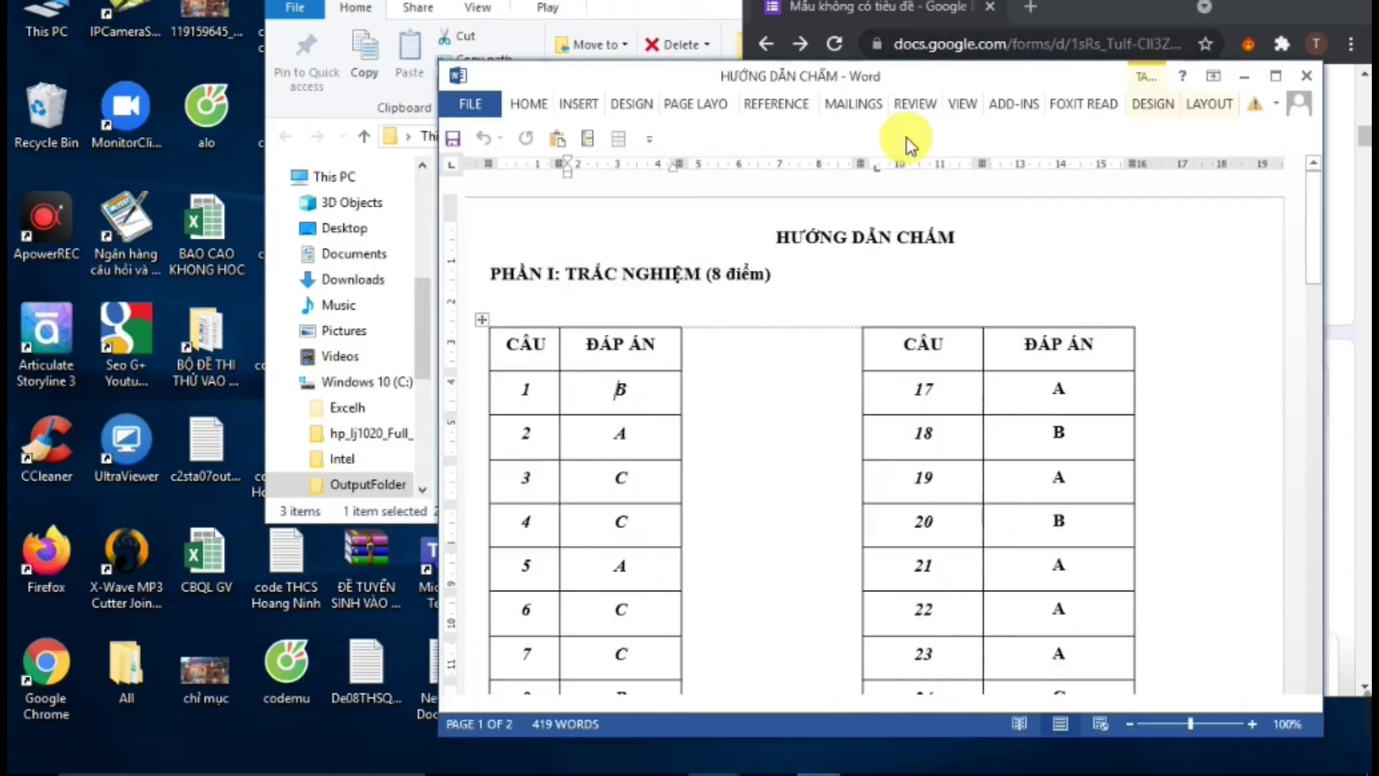
drag(772, 72, 301, 21)
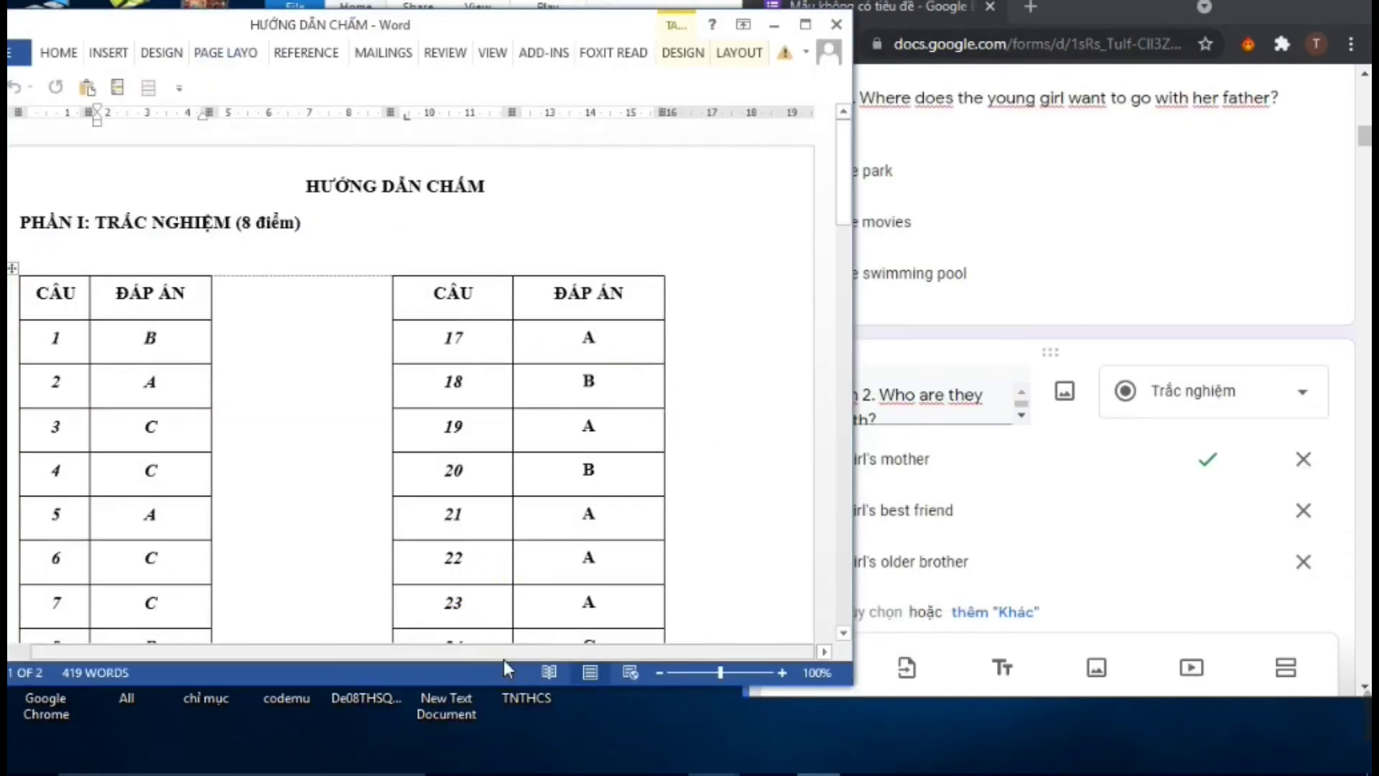
drag(503, 653, 342, 646)
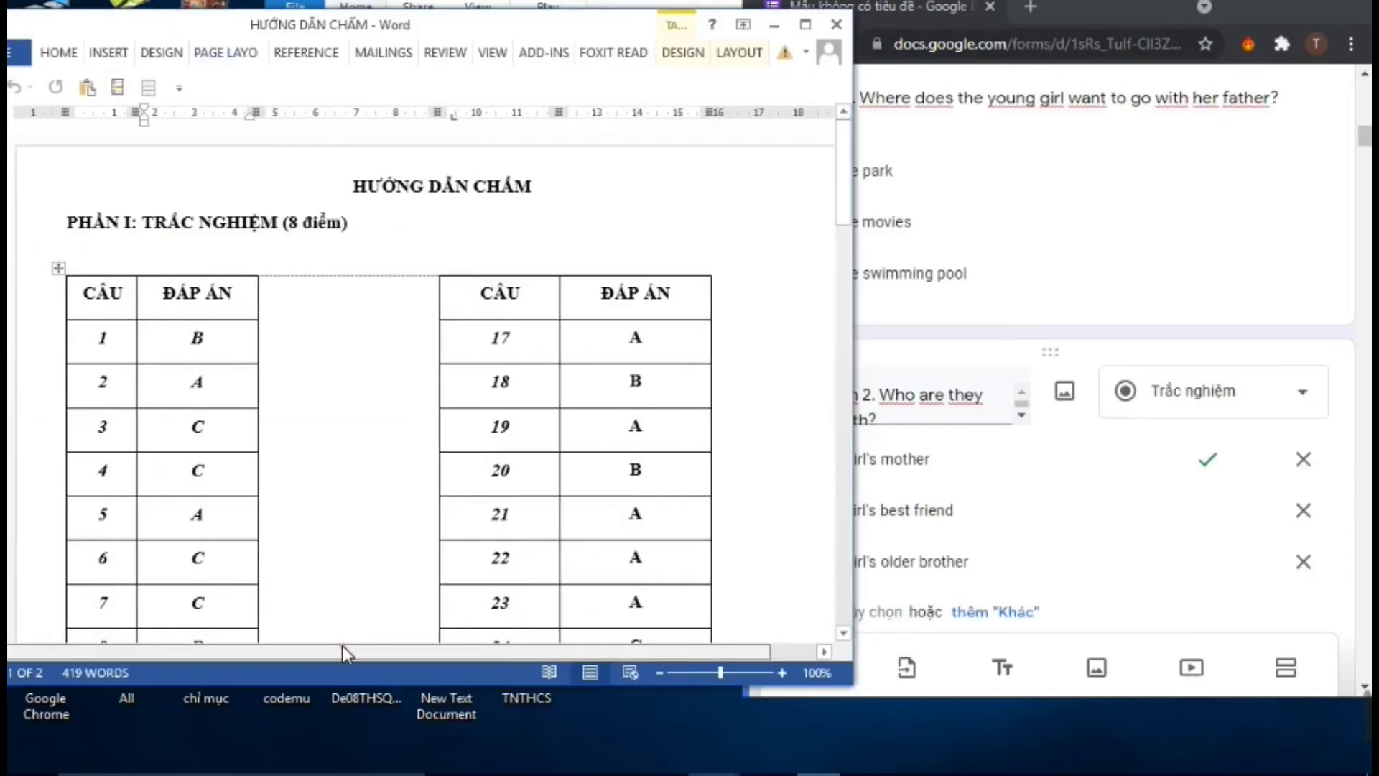
click(1366, 141)
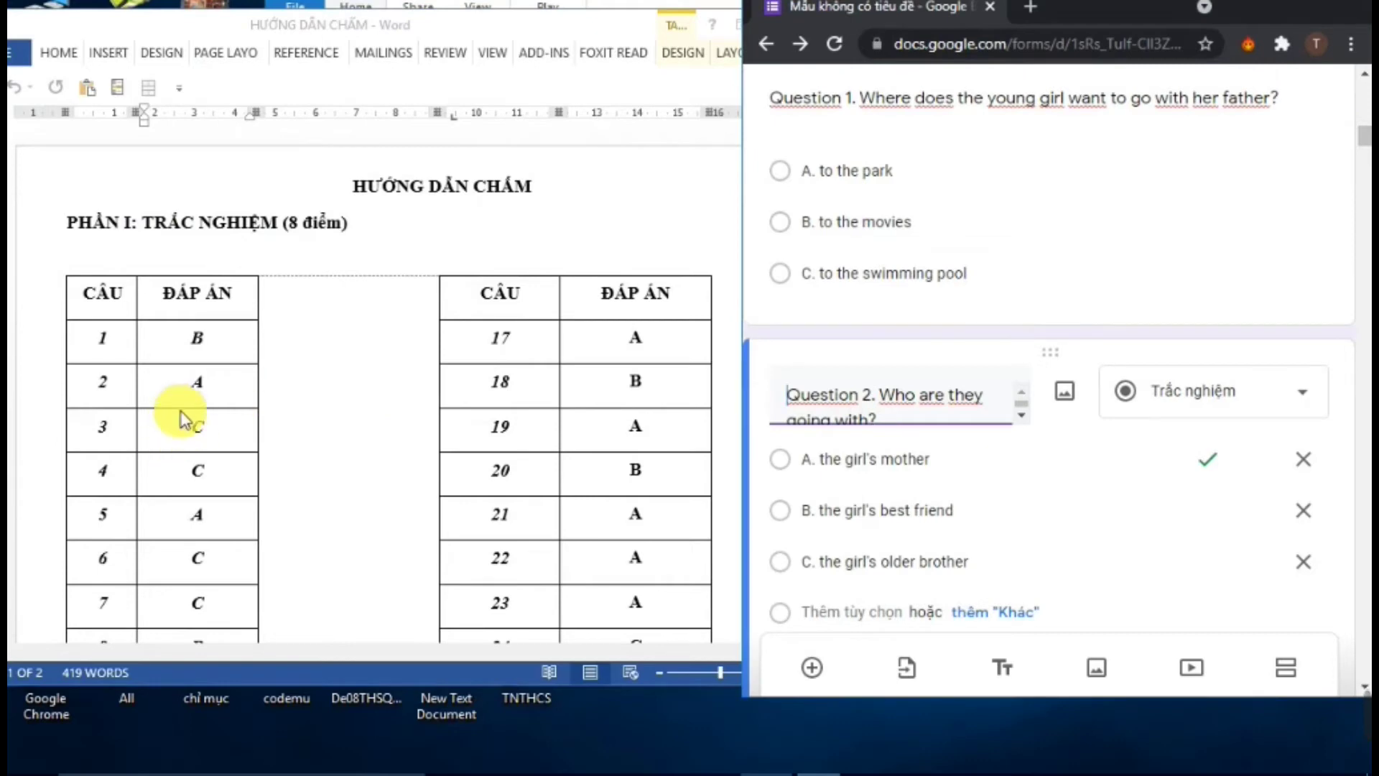
Key C as the correct answer for both Question 3 and Question 4
scroll(185, 415, down, 4)
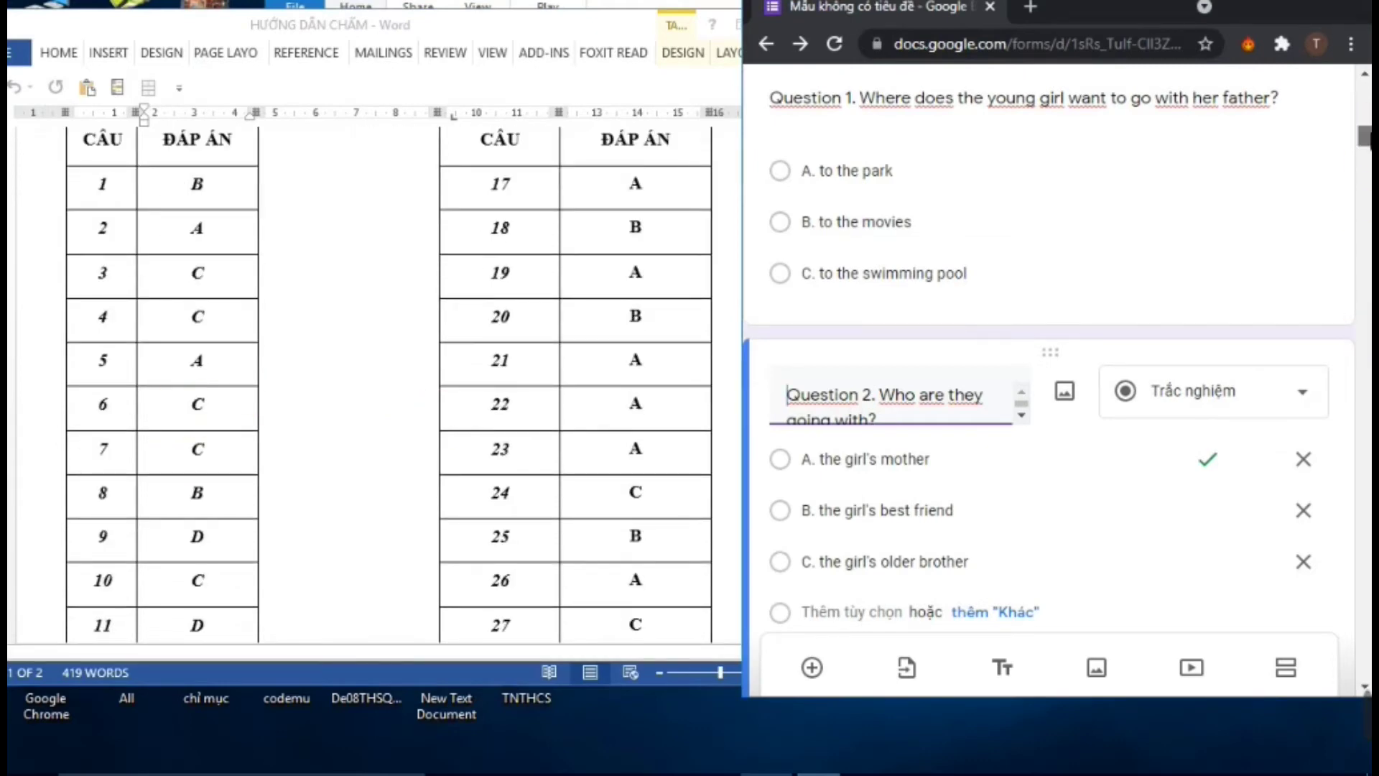
scroll(1056, 345, down, 9)
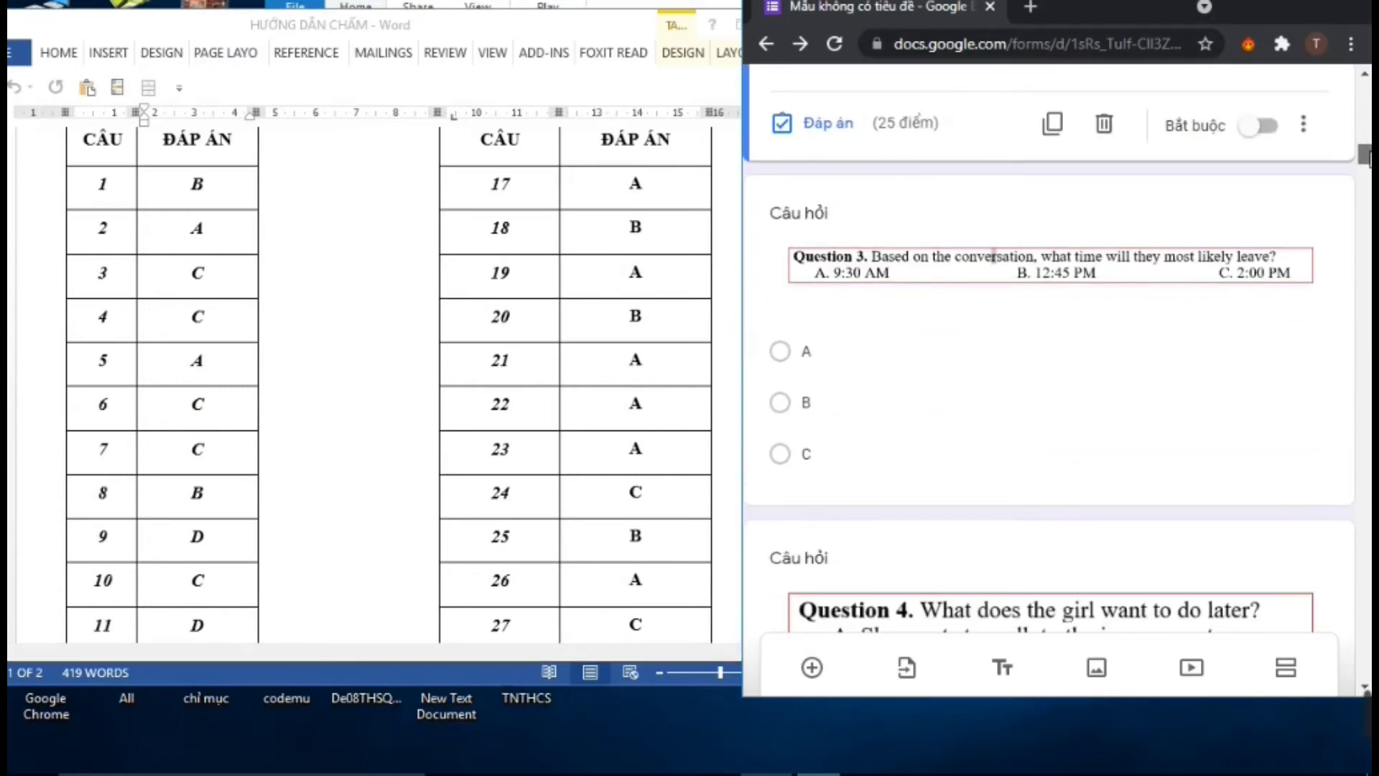
click(989, 397)
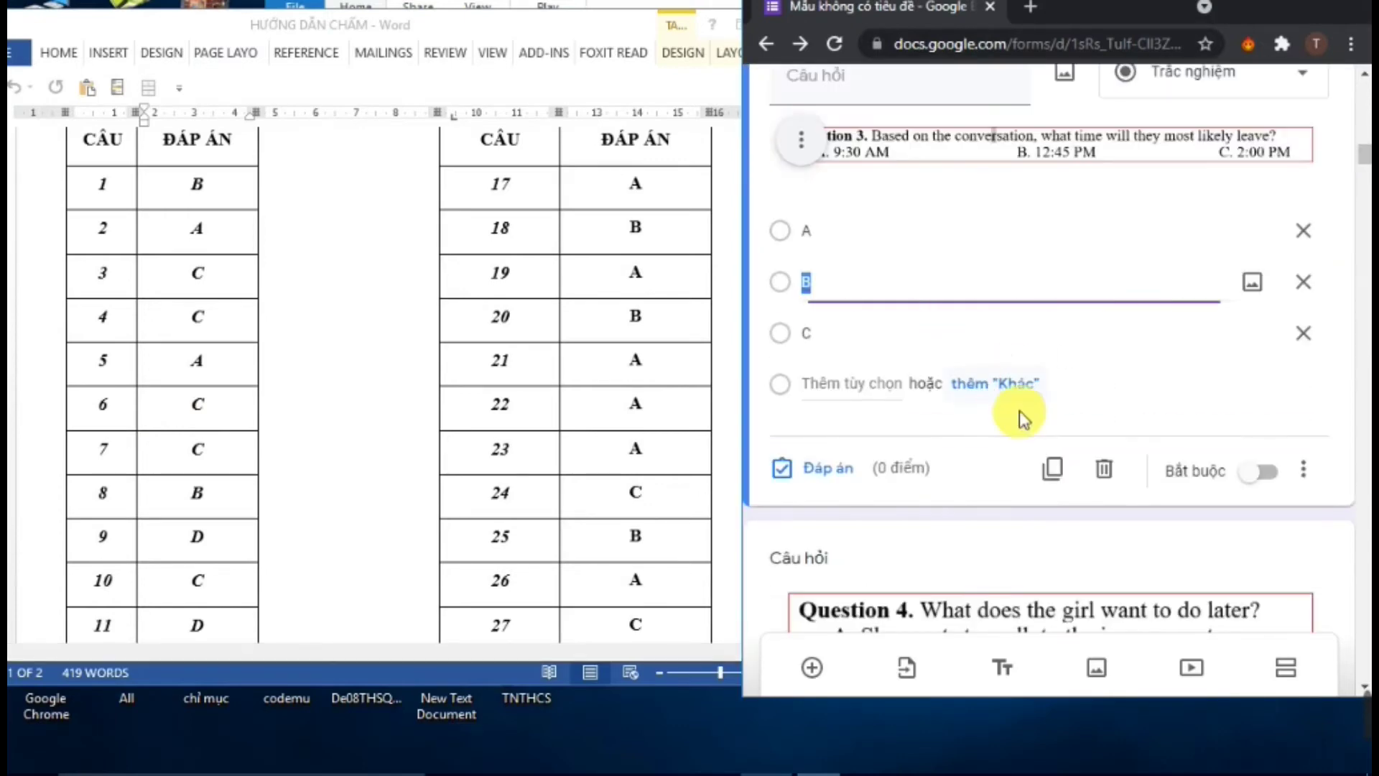
click(834, 473)
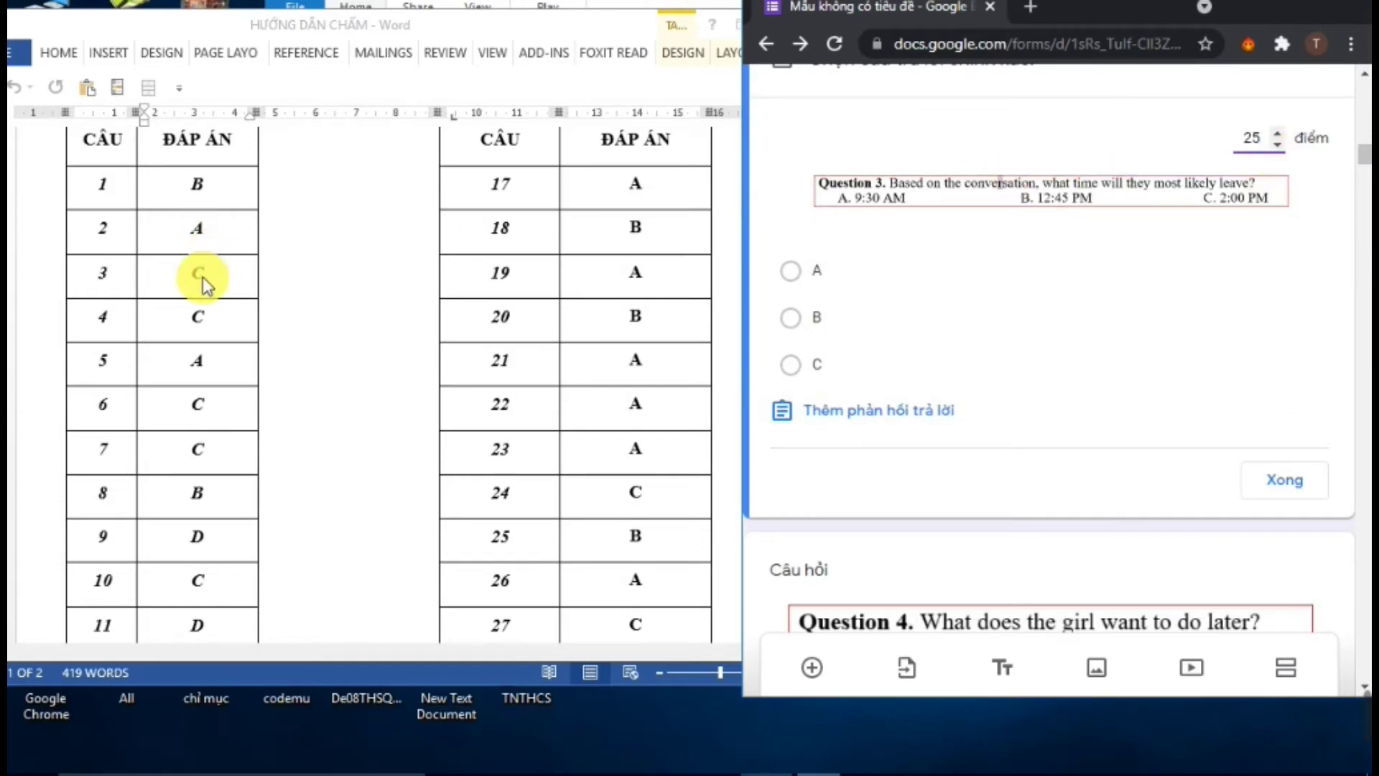
click(792, 367)
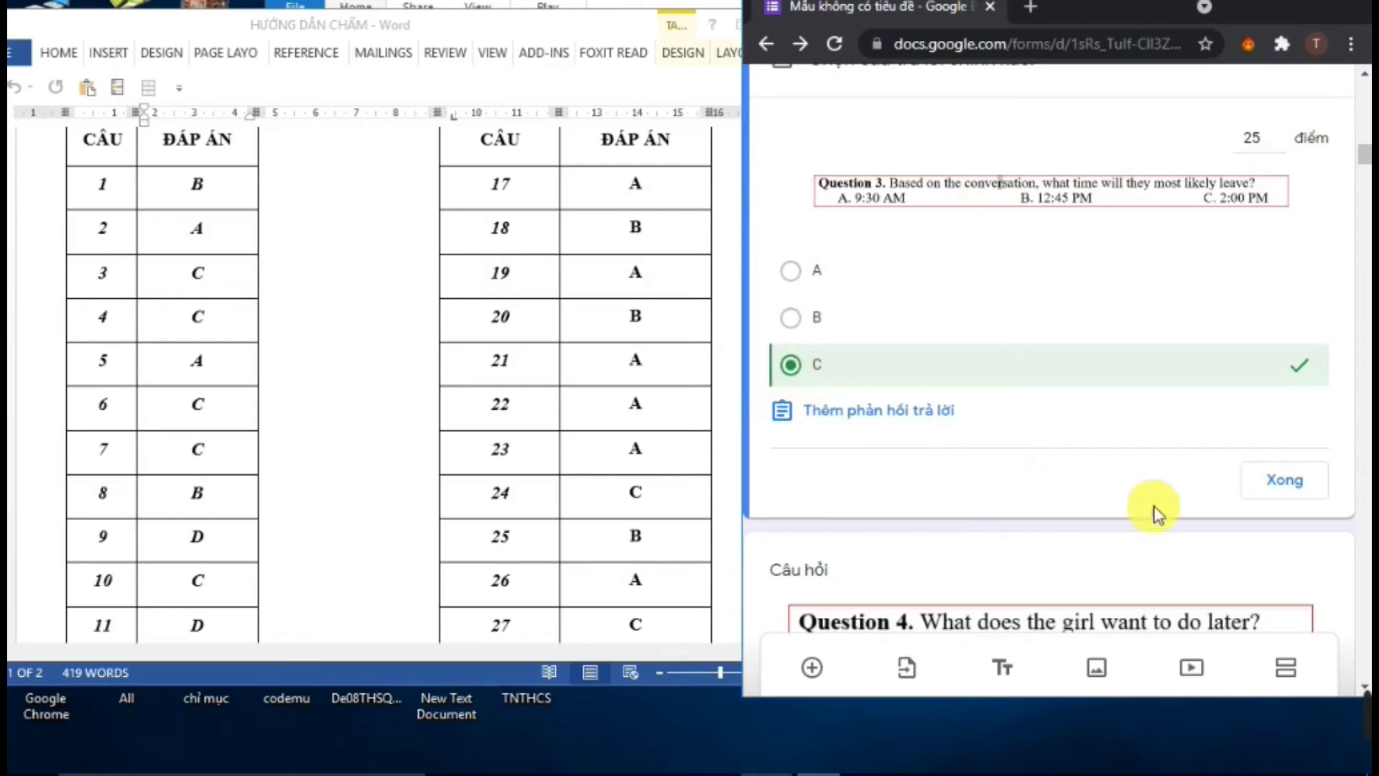
click(1290, 493)
scroll(1077, 503, down, 3)
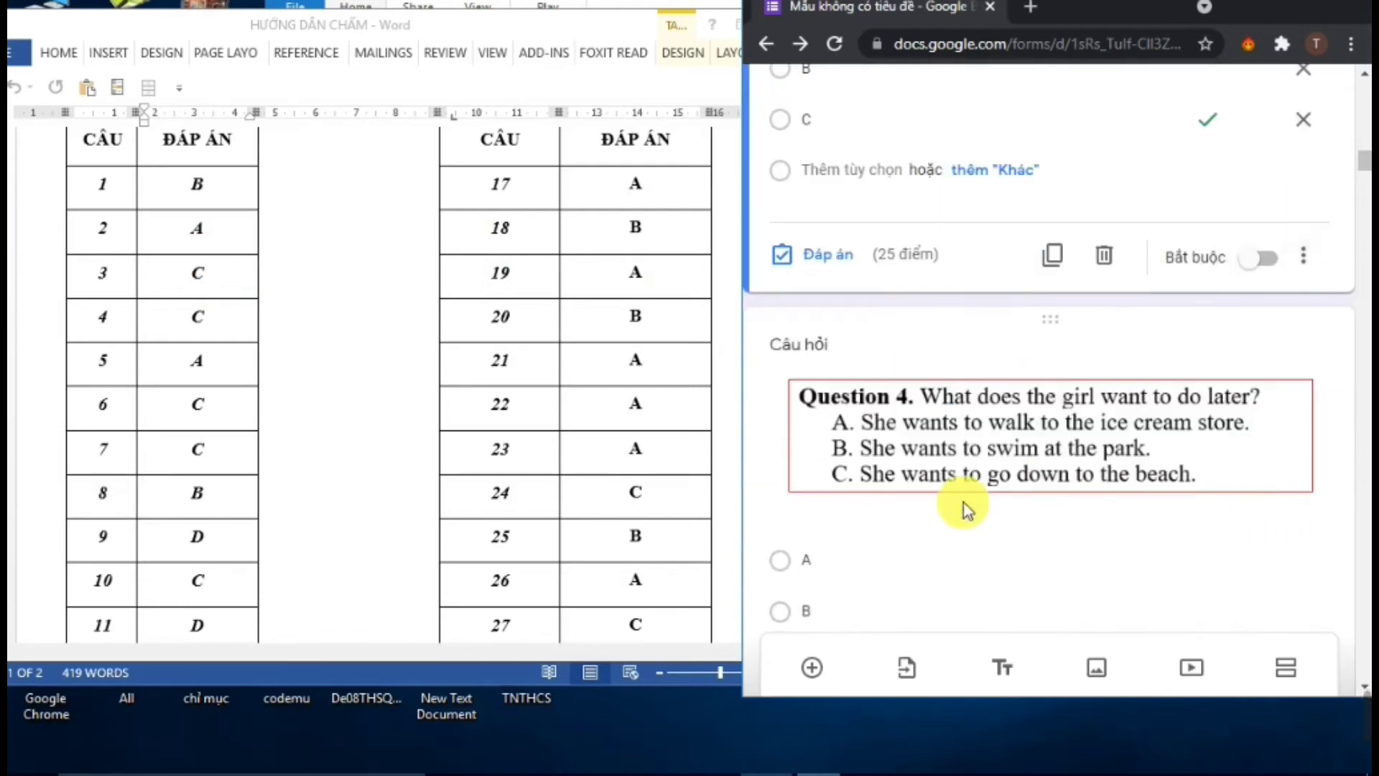
click(949, 554)
scroll(927, 546, down, 5)
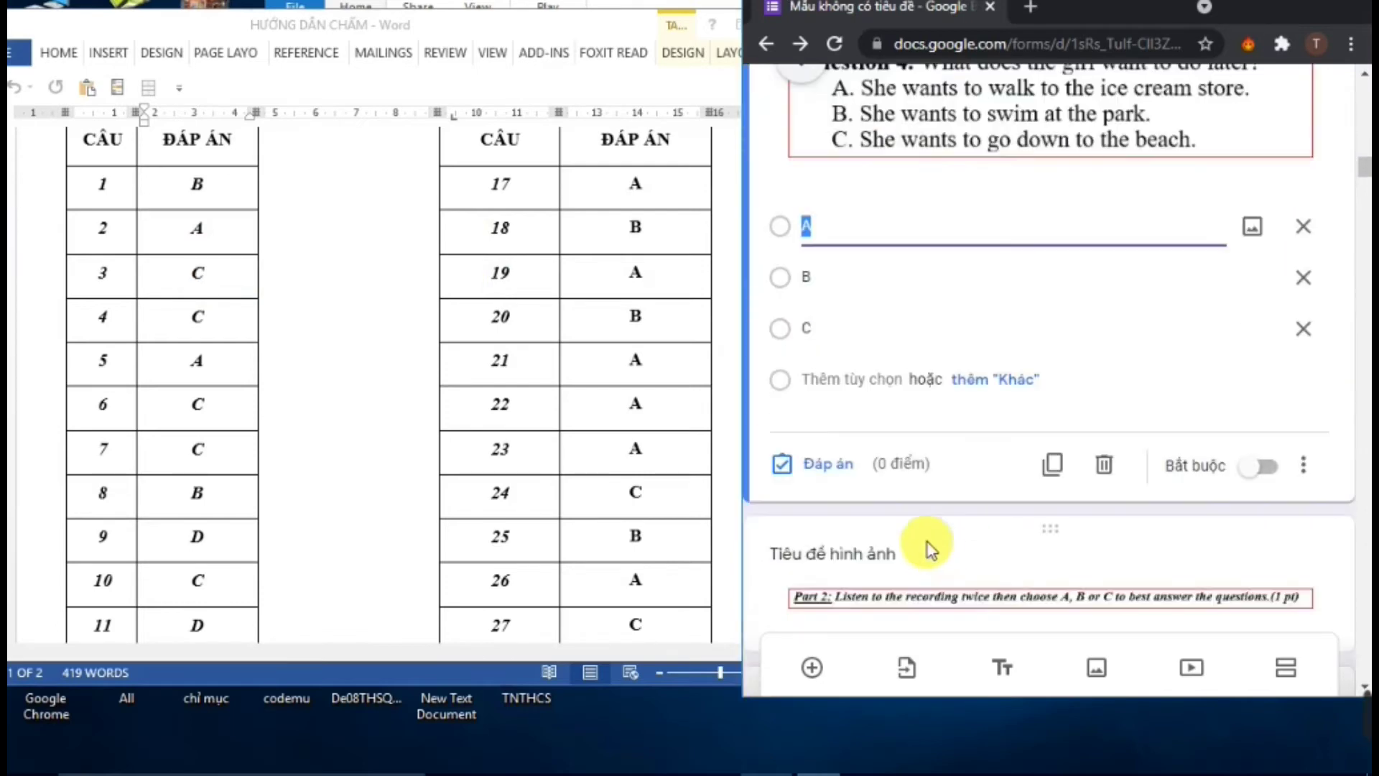
click(834, 464)
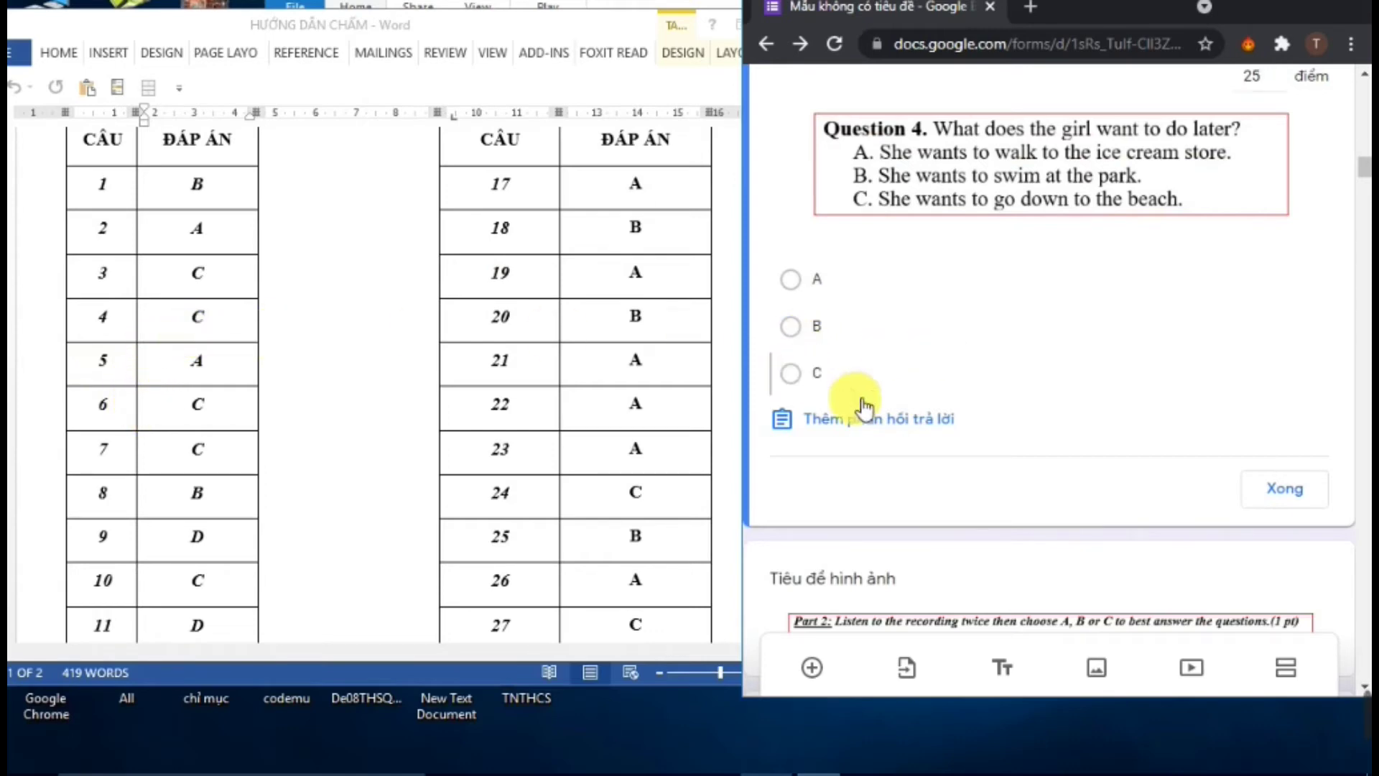
click(819, 375)
click(1279, 495)
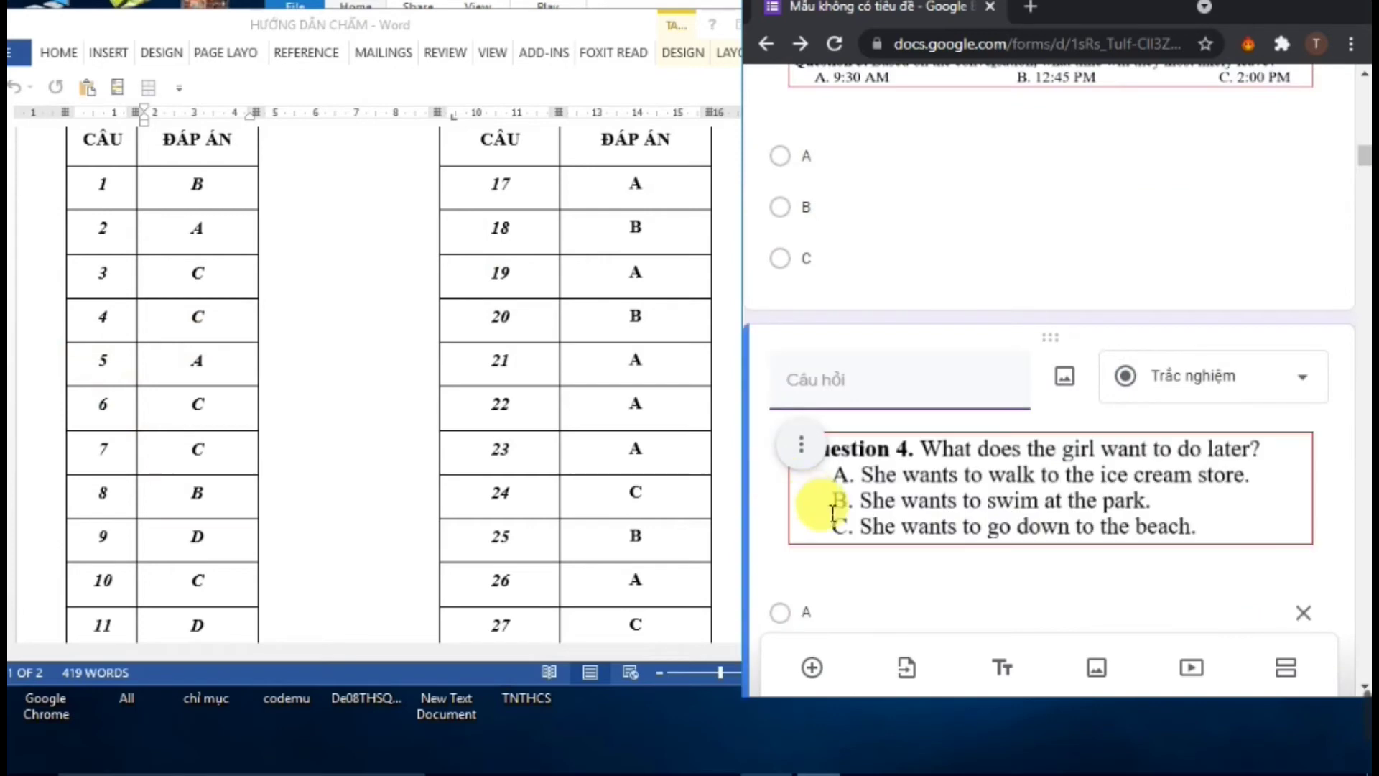
scroll(819, 502, down, 4)
scroll(894, 512, down, 5)
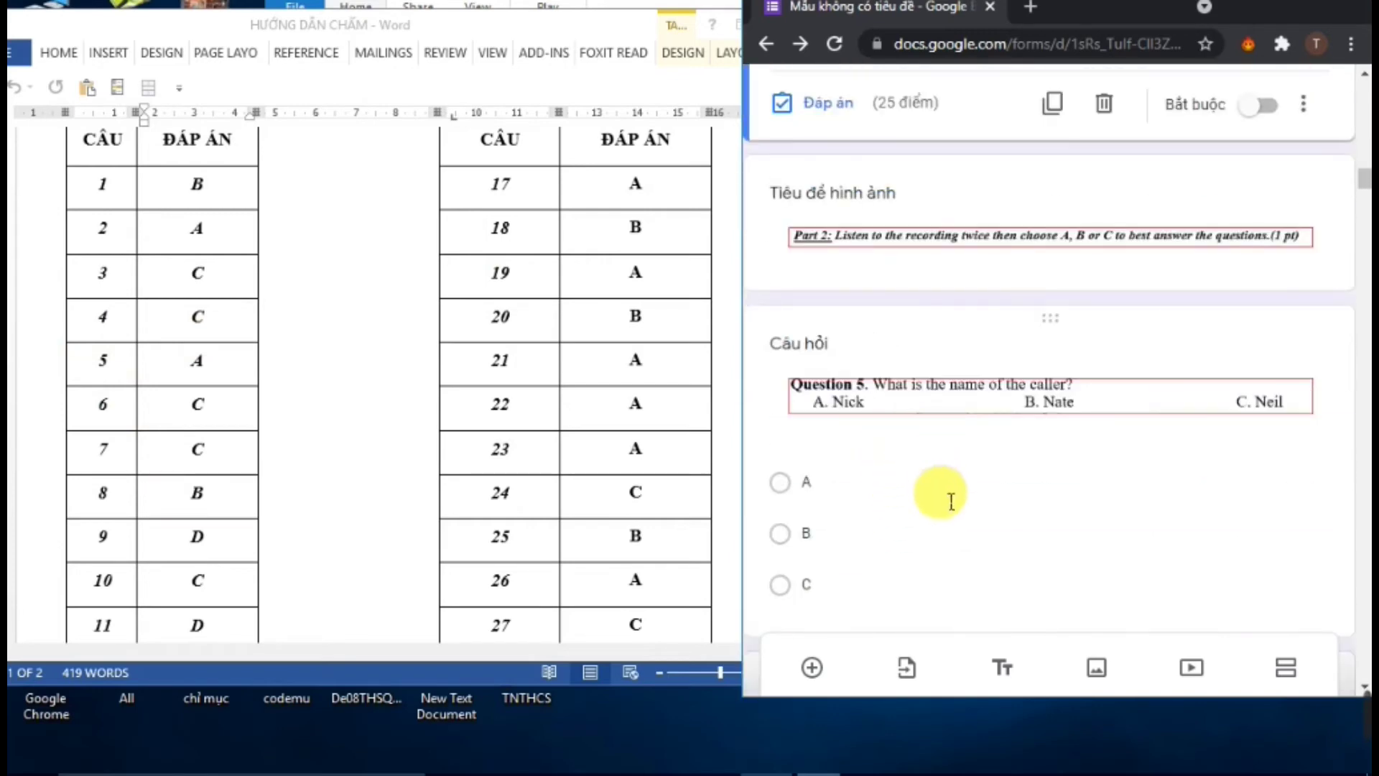
Give Questions 5 and 6 25 points each, keying A and C as correct
click(952, 501)
click(846, 596)
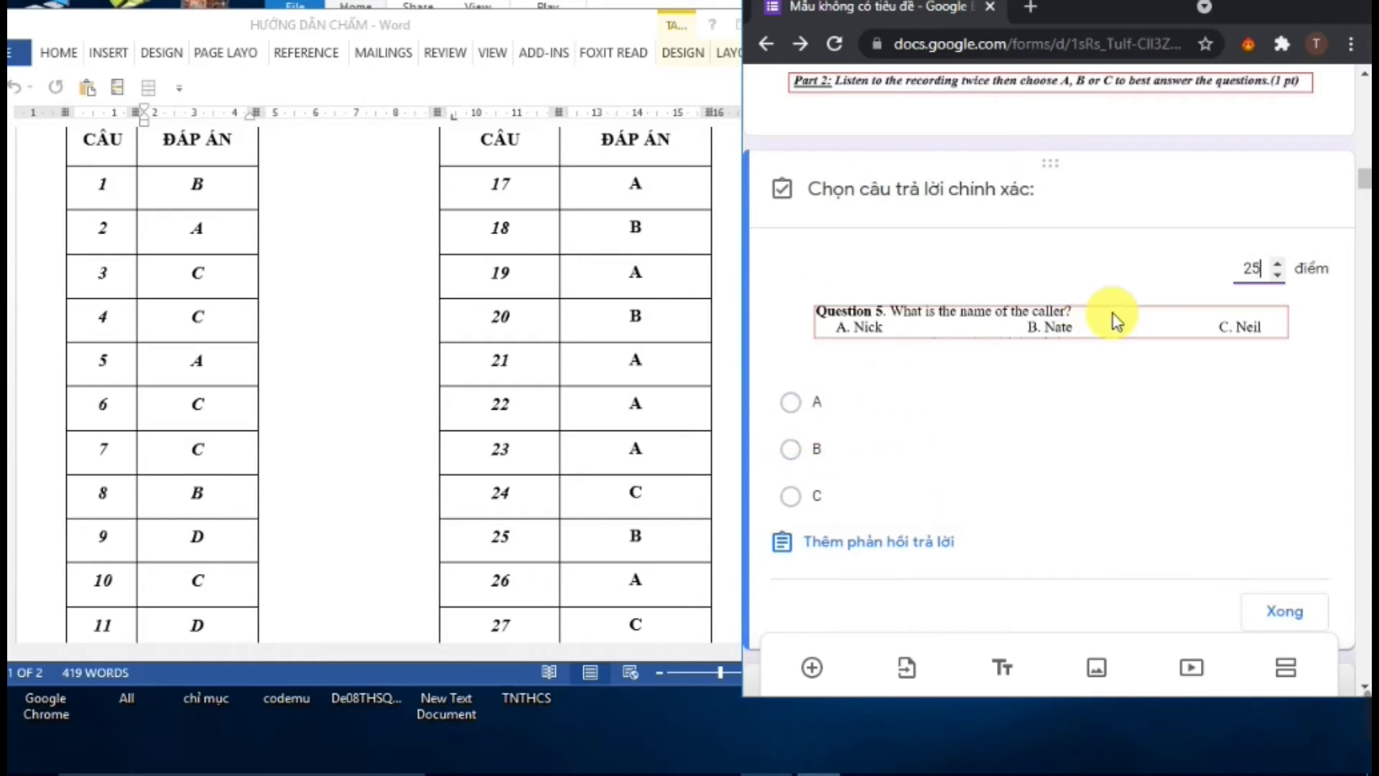
text(25)
click(794, 404)
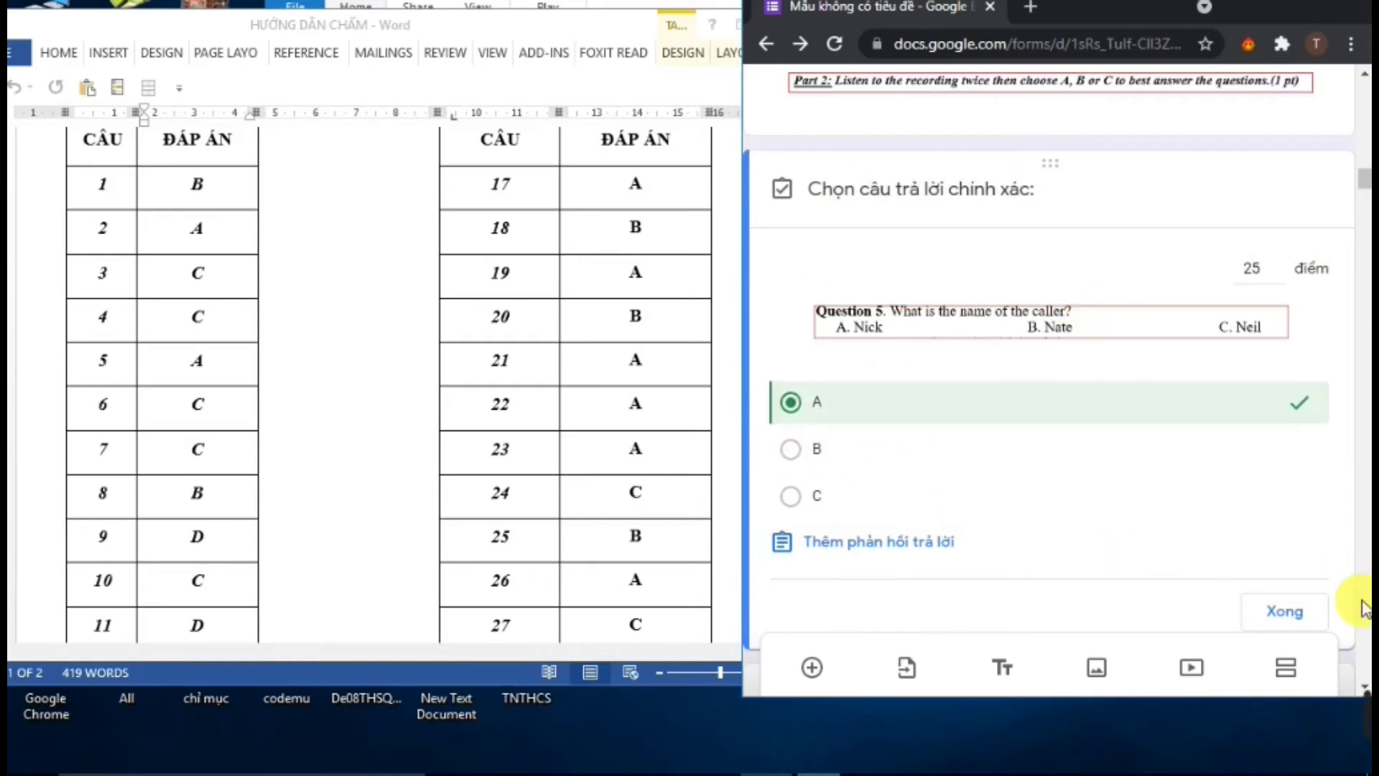
click(1283, 612)
scroll(462, 508, down, 3)
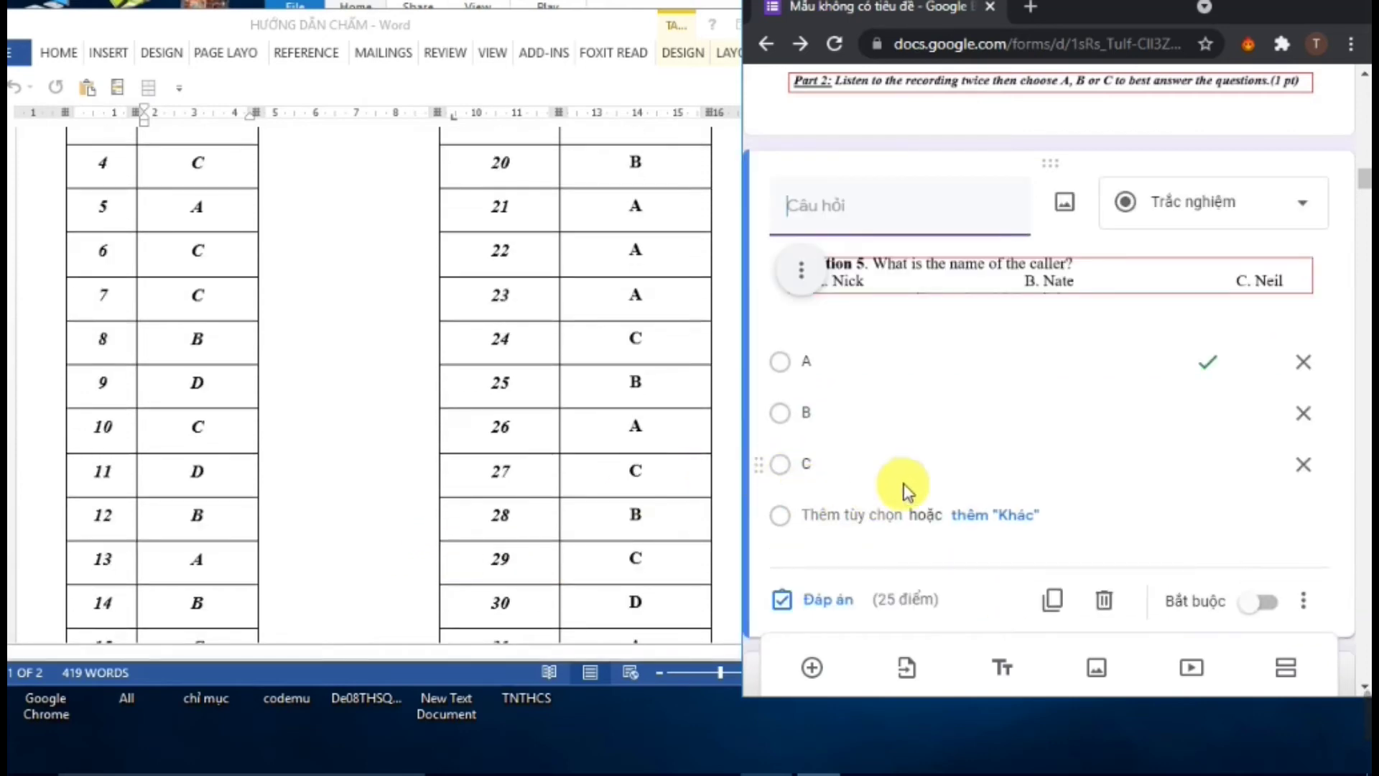
scroll(909, 492, down, 6)
click(980, 485)
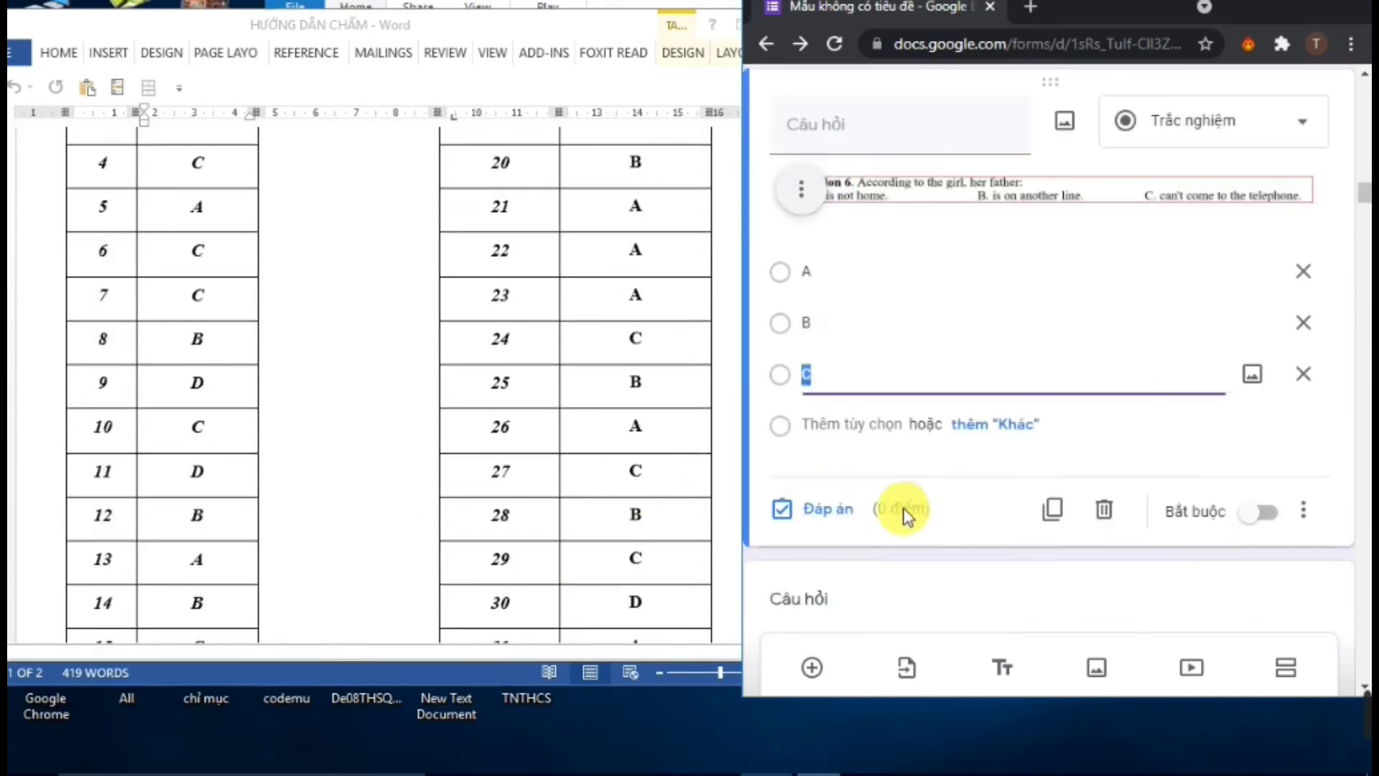
click(834, 508)
text(2)
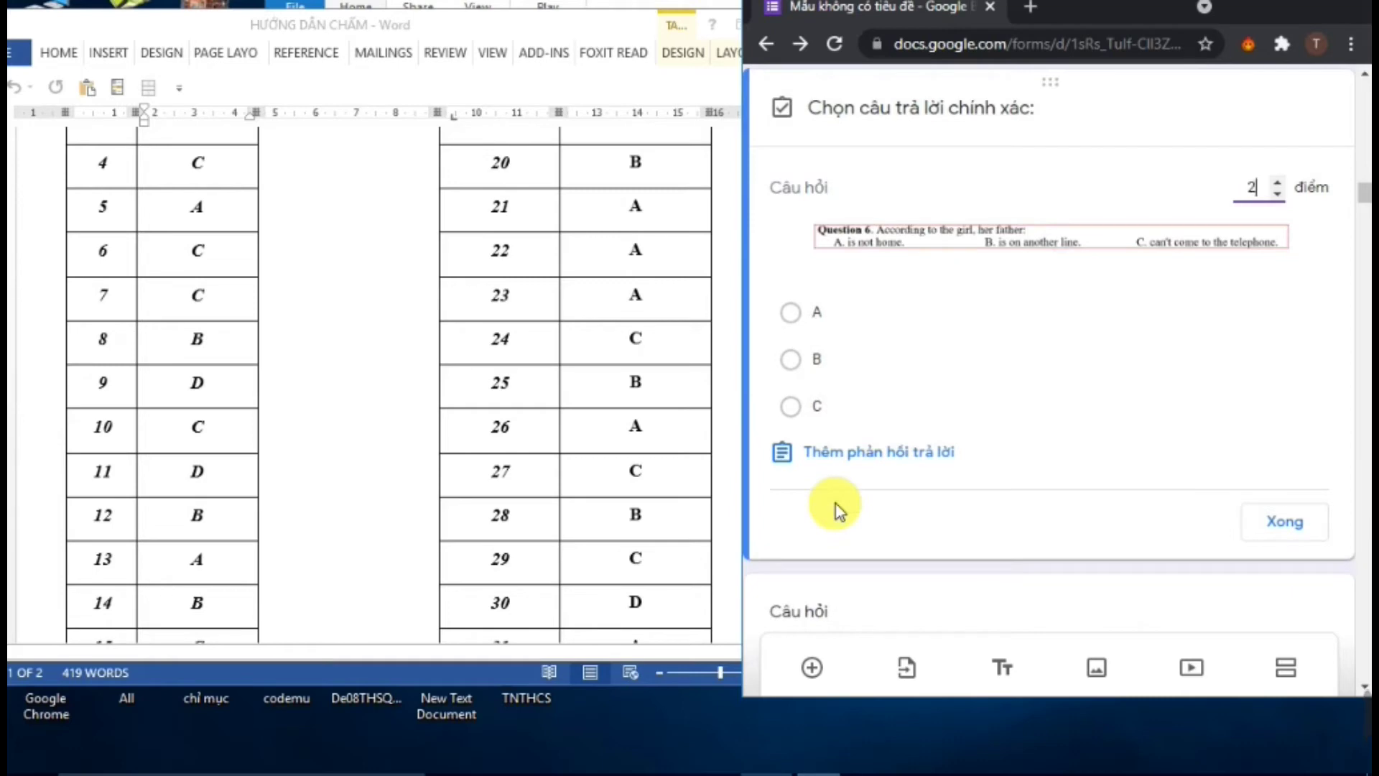
text(5)
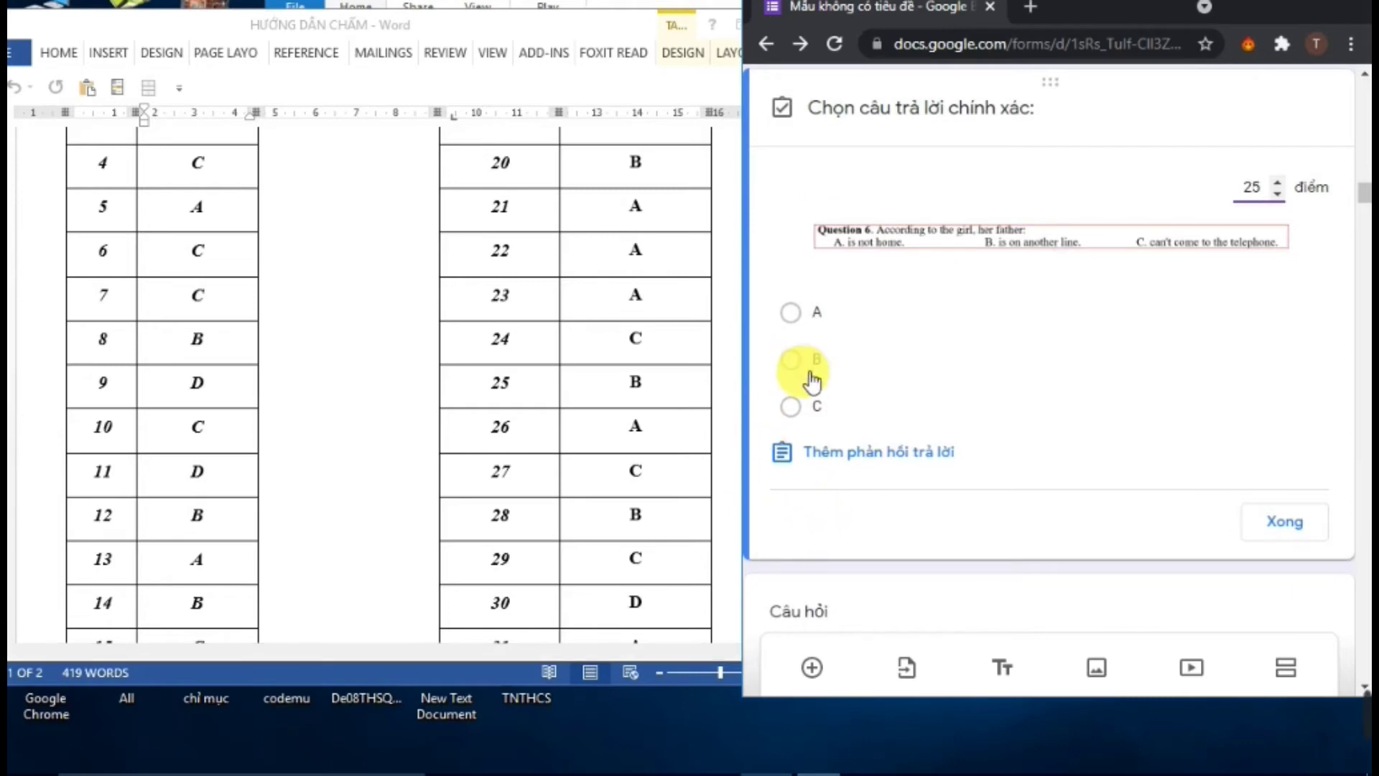
click(793, 407)
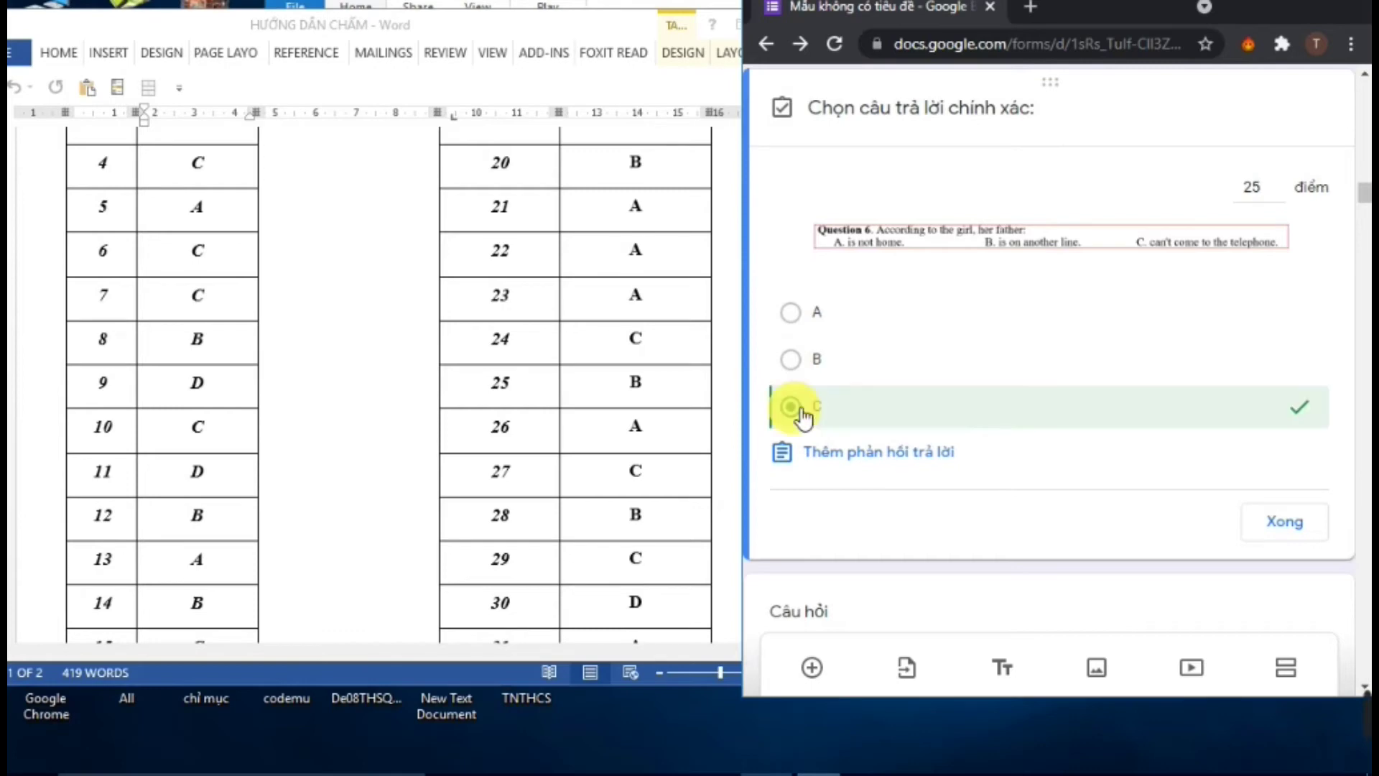
click(1286, 528)
Key C for Question 7 and B for Question 8 as correct answers
scroll(1032, 477, down, 3)
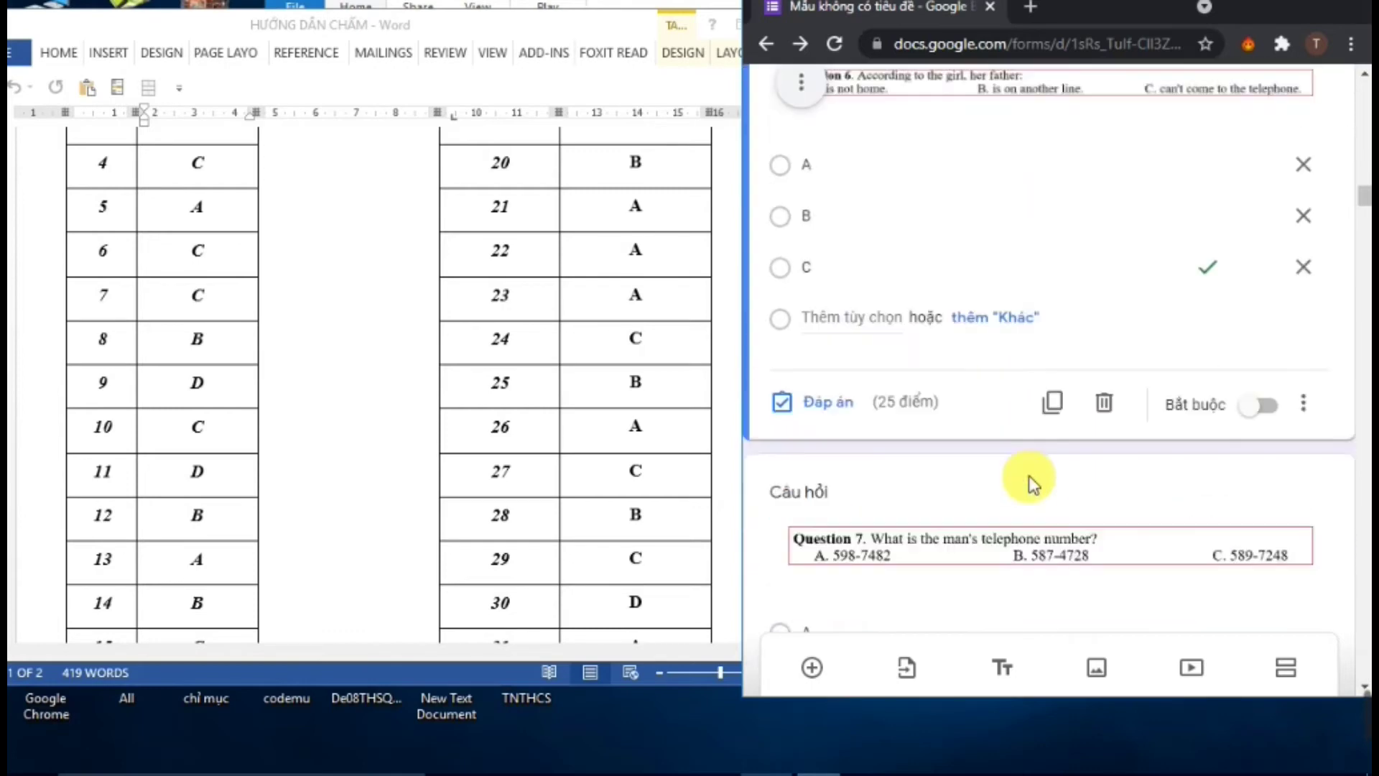
click(932, 573)
scroll(929, 567, down, 4)
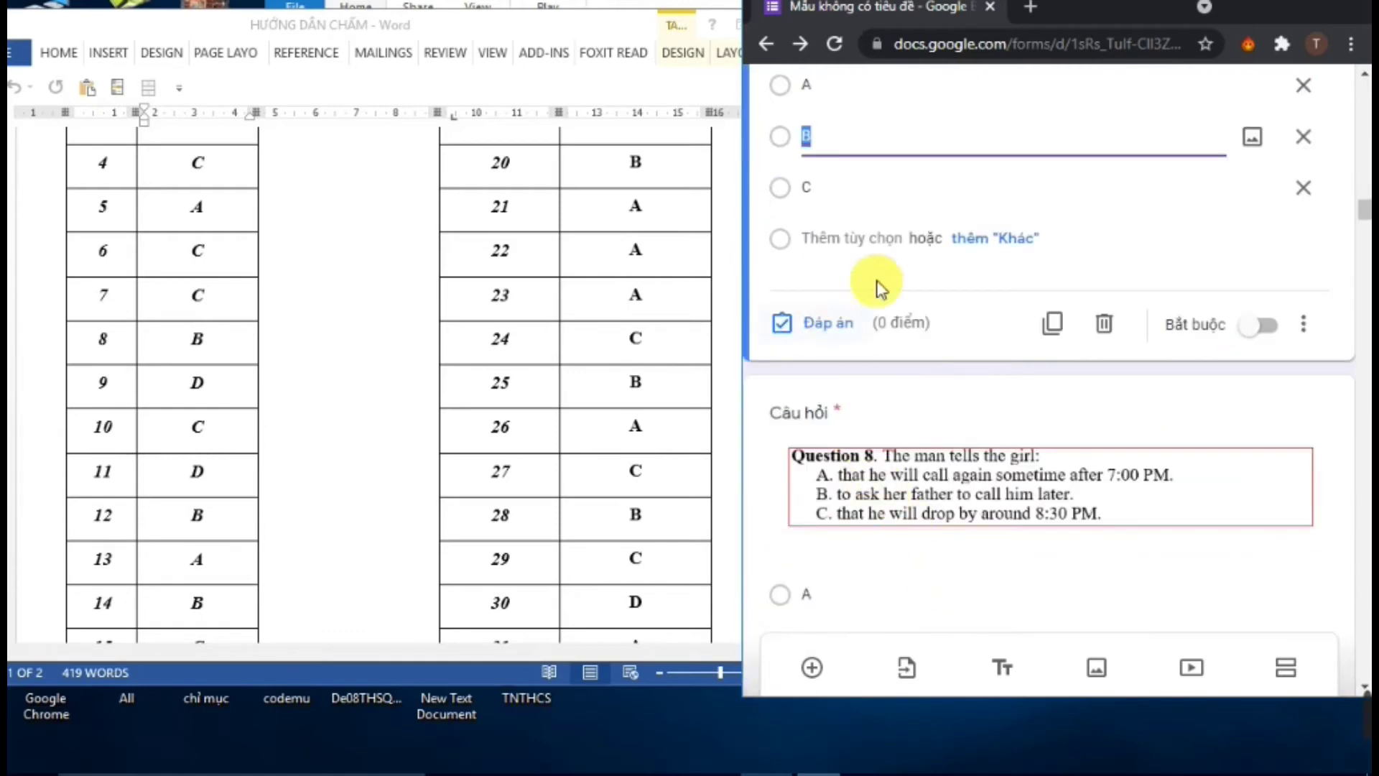
scroll(1164, 273, up, 3)
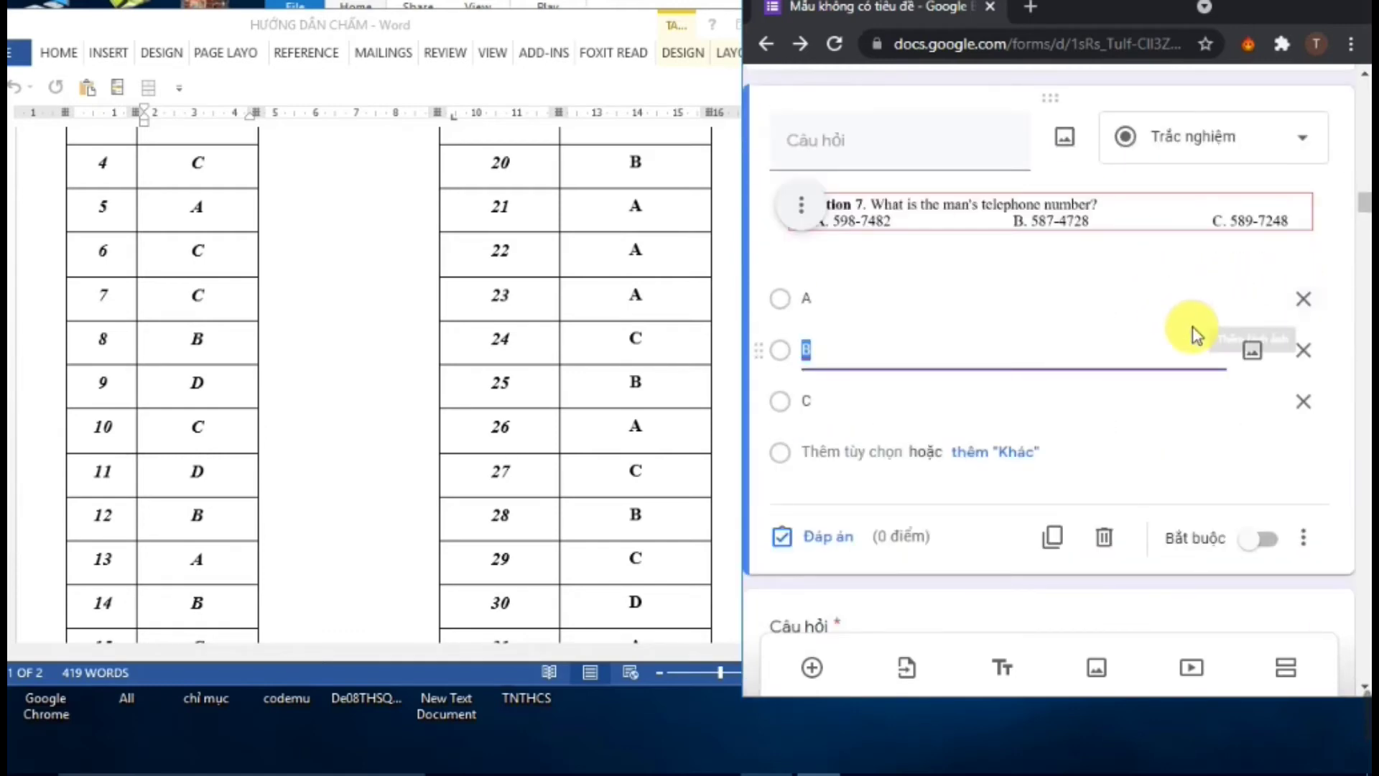
scroll(1179, 307, up, 2)
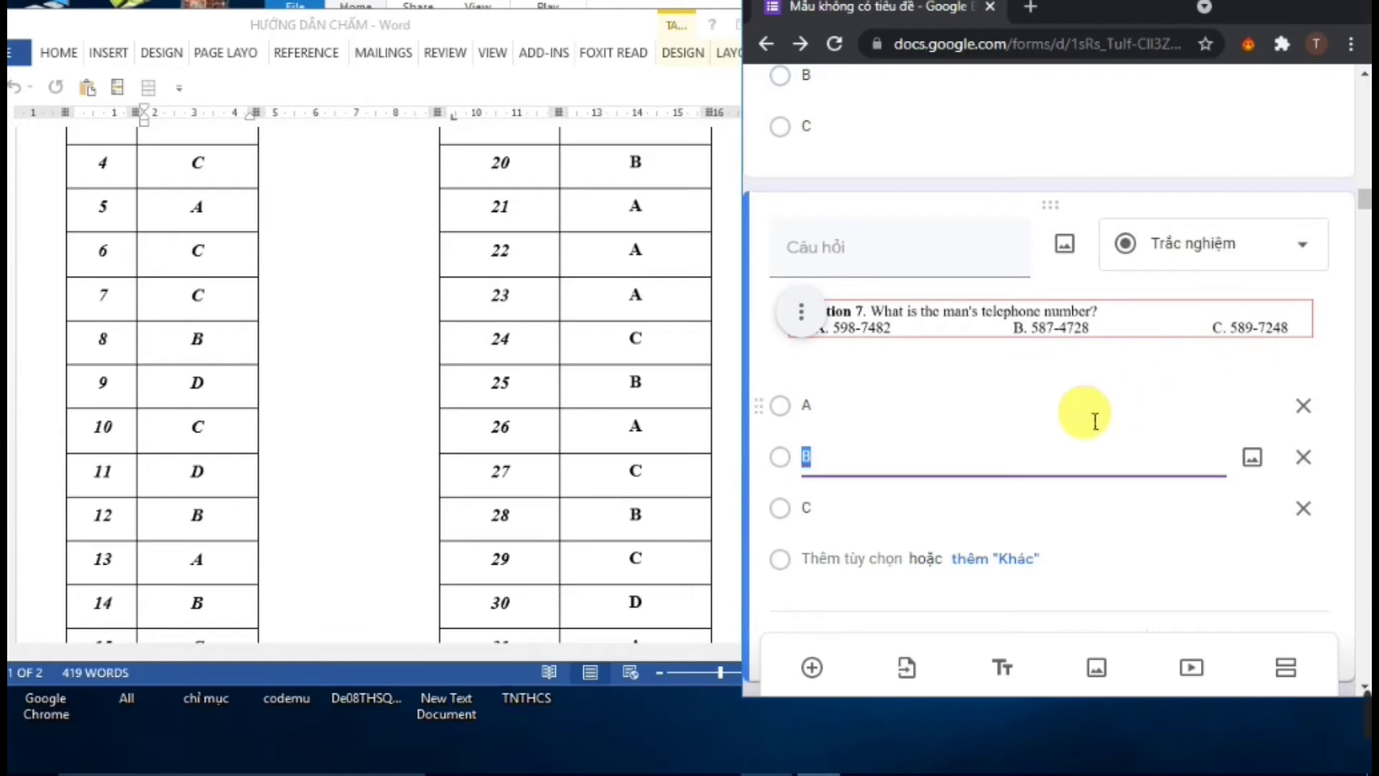
scroll(987, 510, down, 3)
click(812, 433)
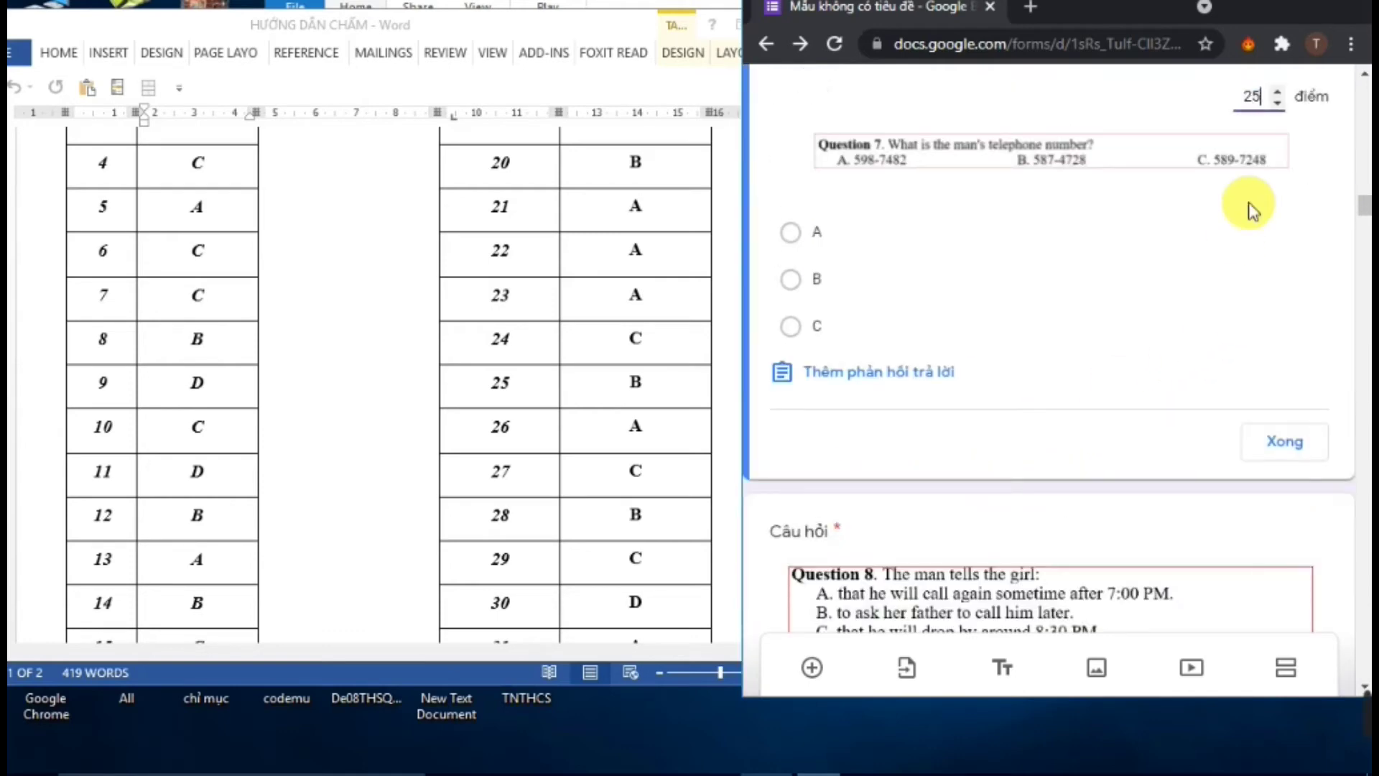
click(791, 328)
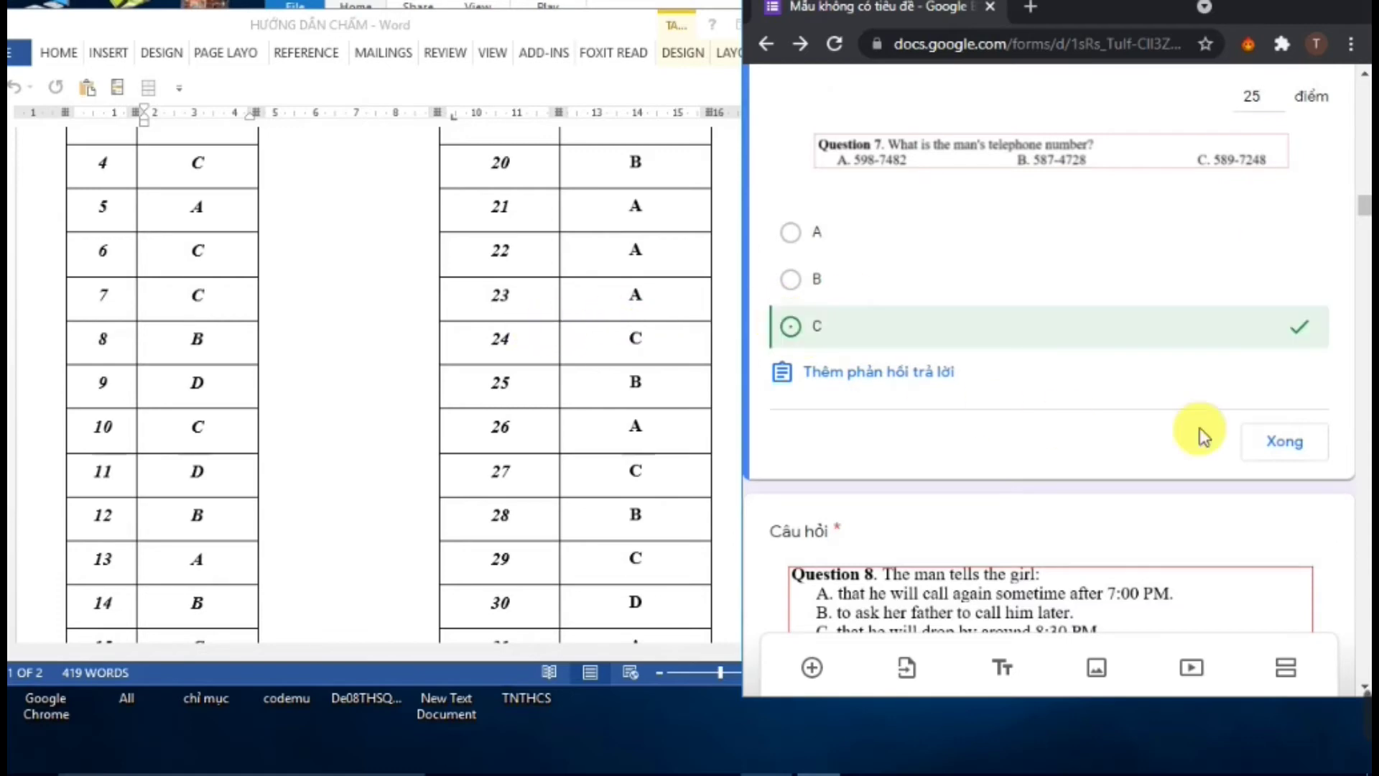
click(1286, 443)
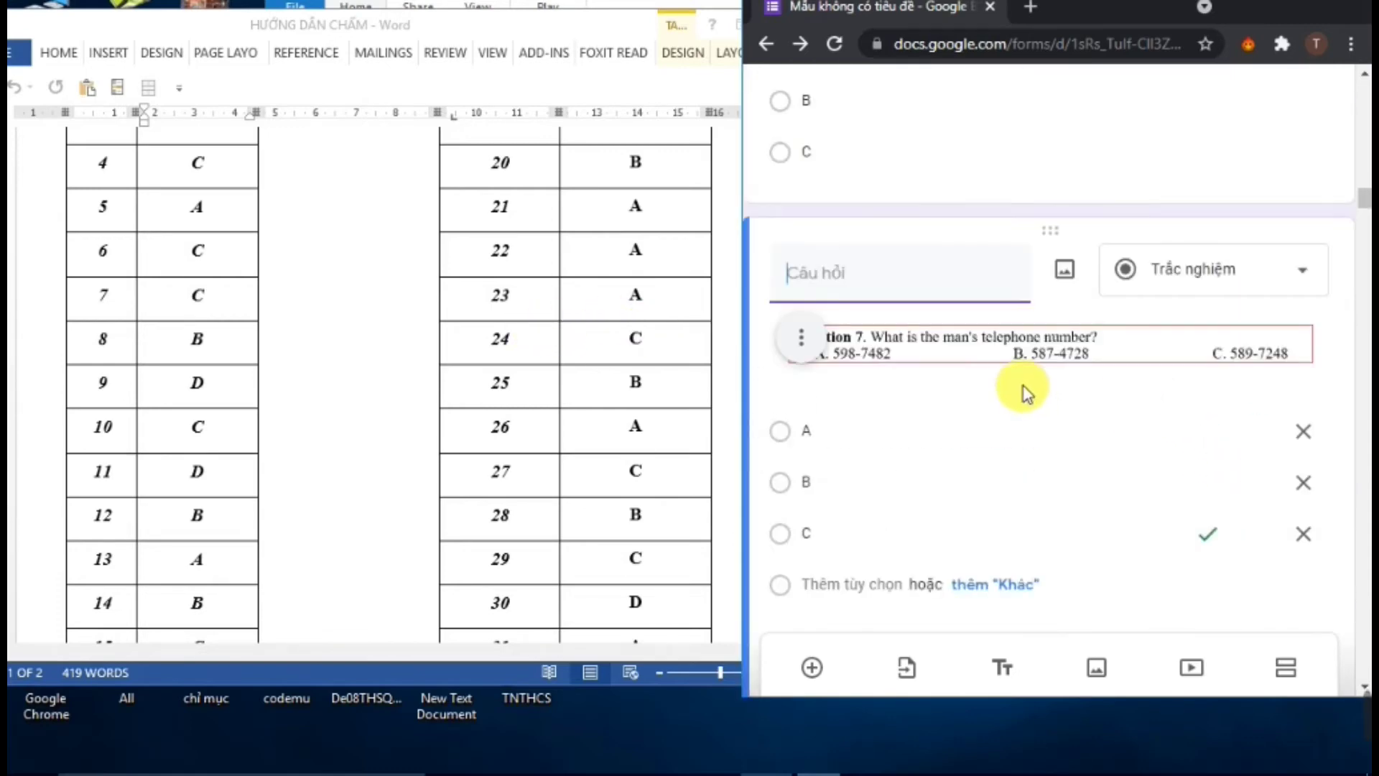
scroll(934, 489, down, 4)
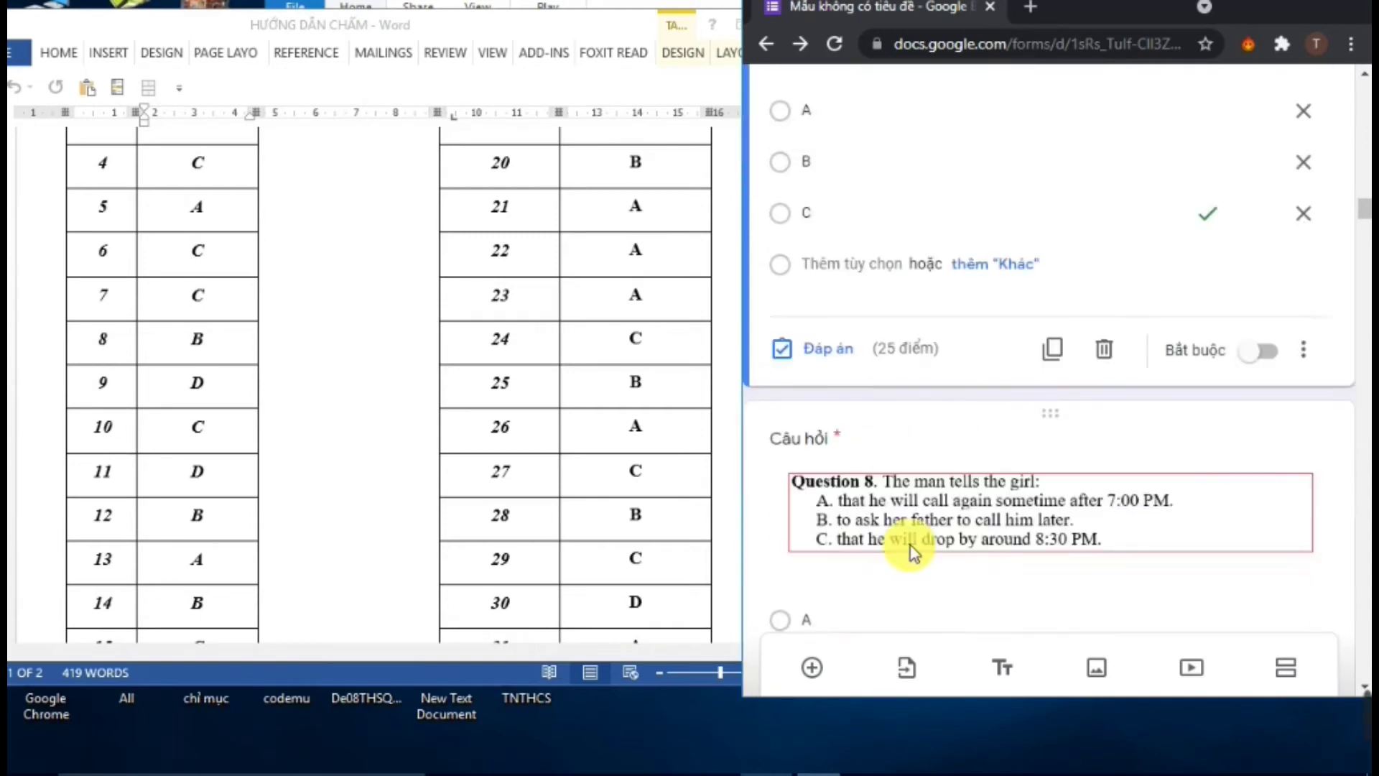
scroll(911, 553, down, 4)
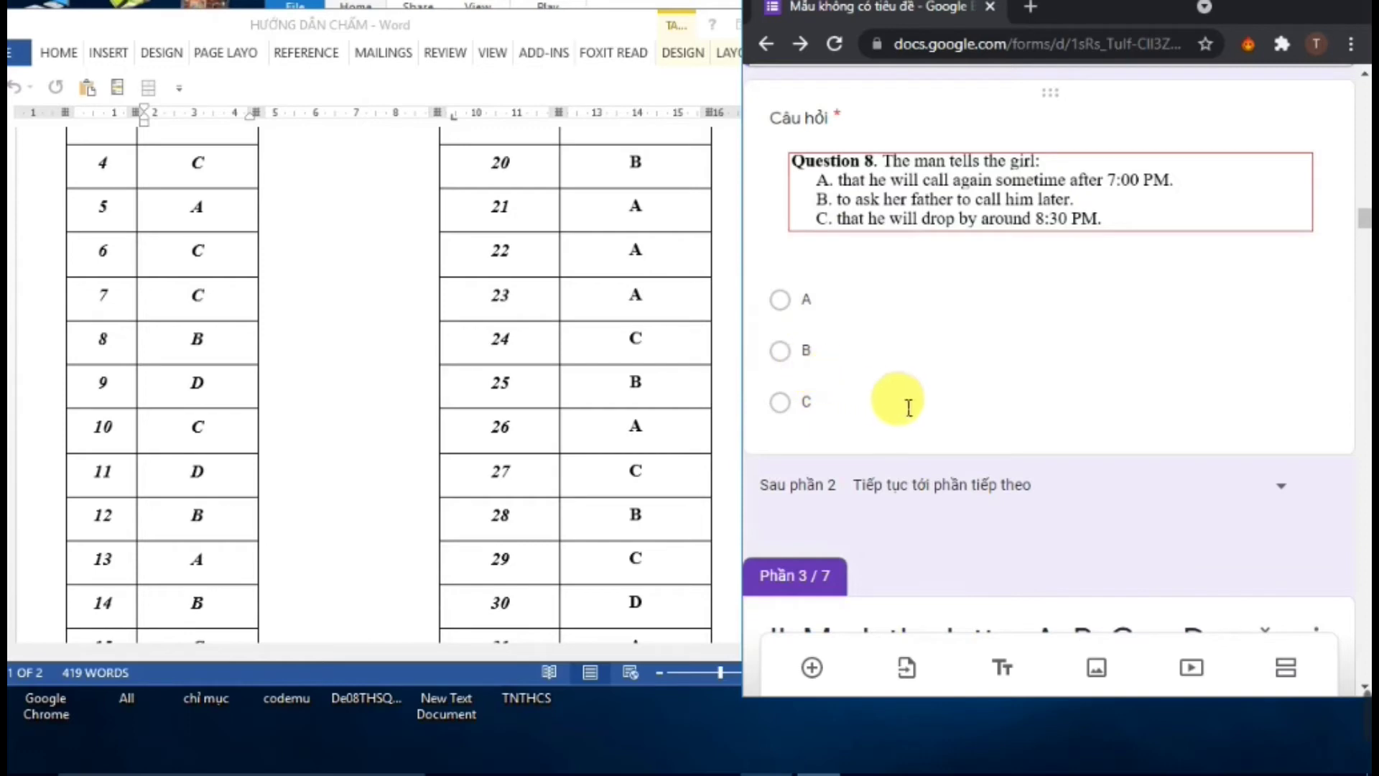
scroll(952, 437, down, 1)
click(954, 317)
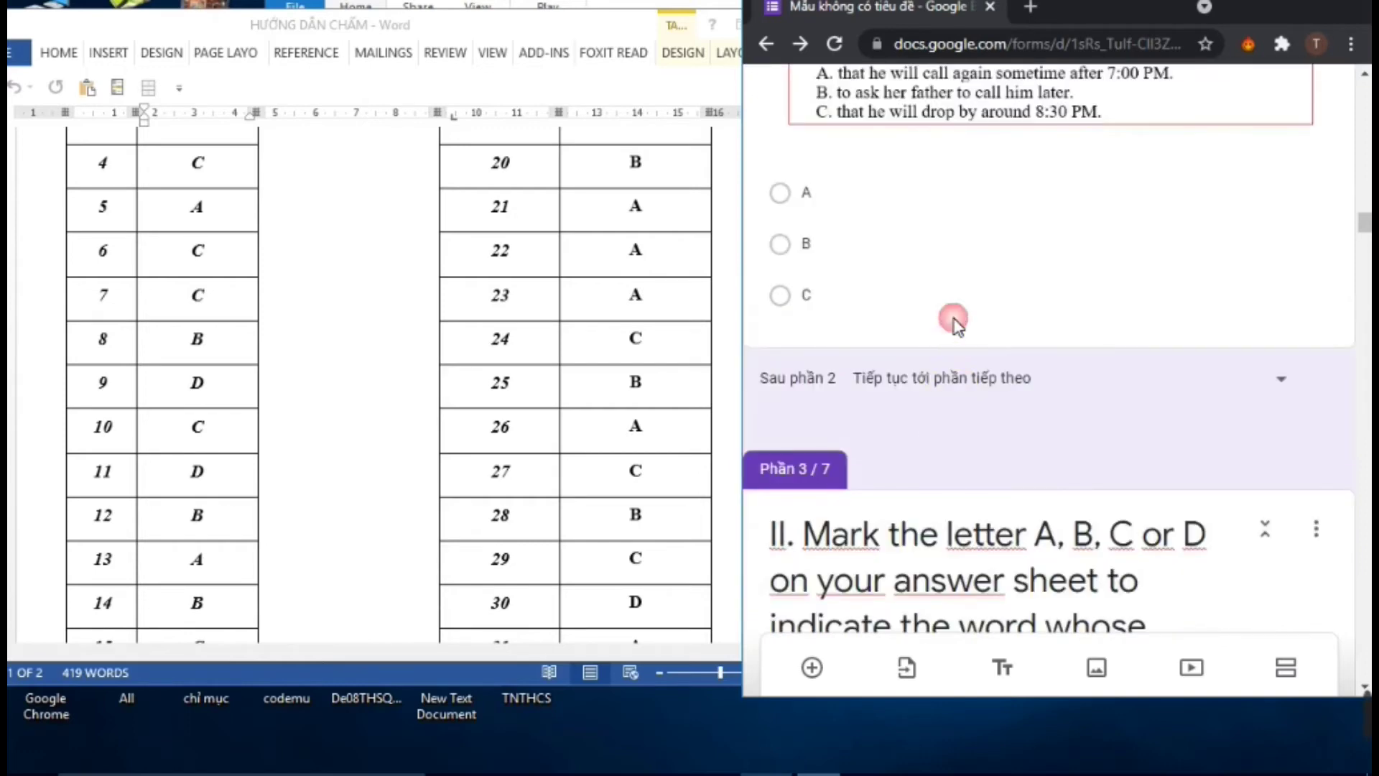
click(796, 317)
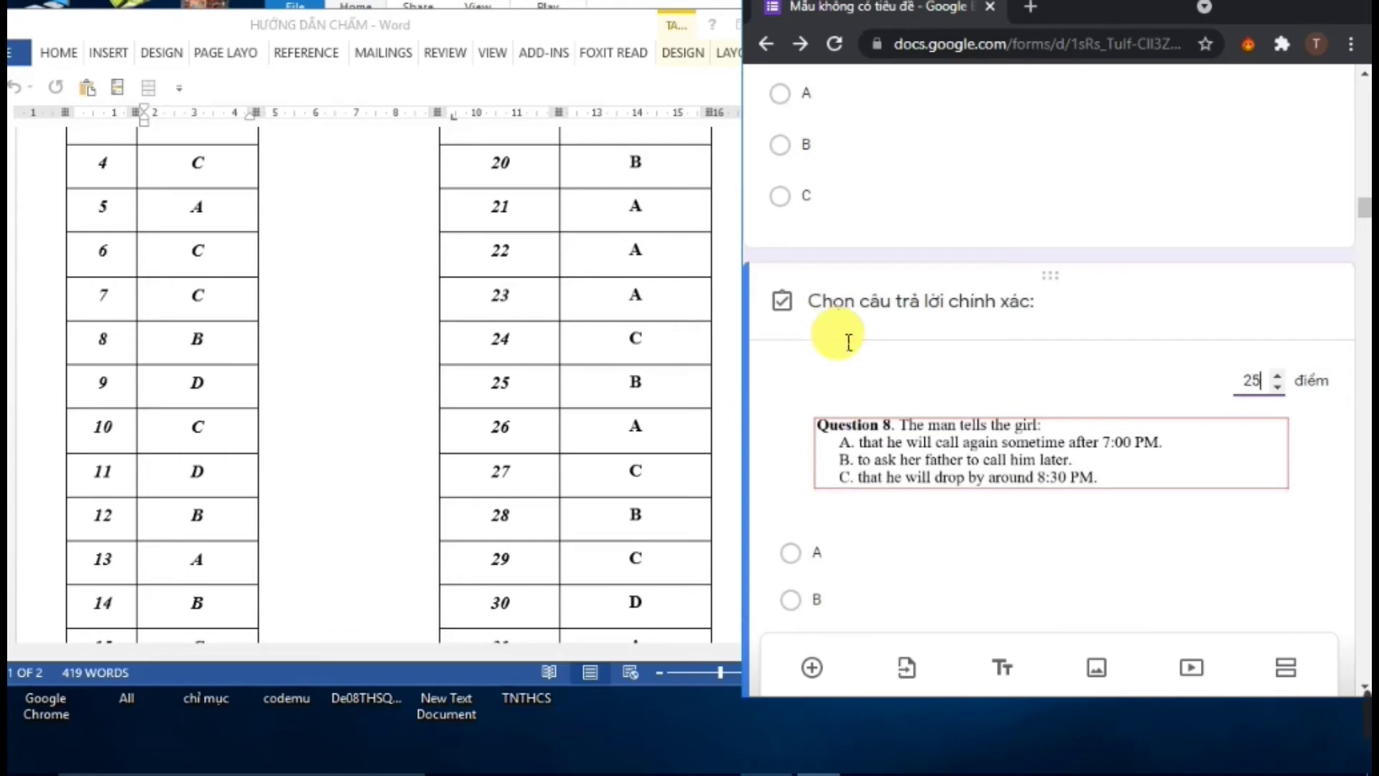
click(794, 602)
scroll(1202, 580, down, 3)
click(1300, 453)
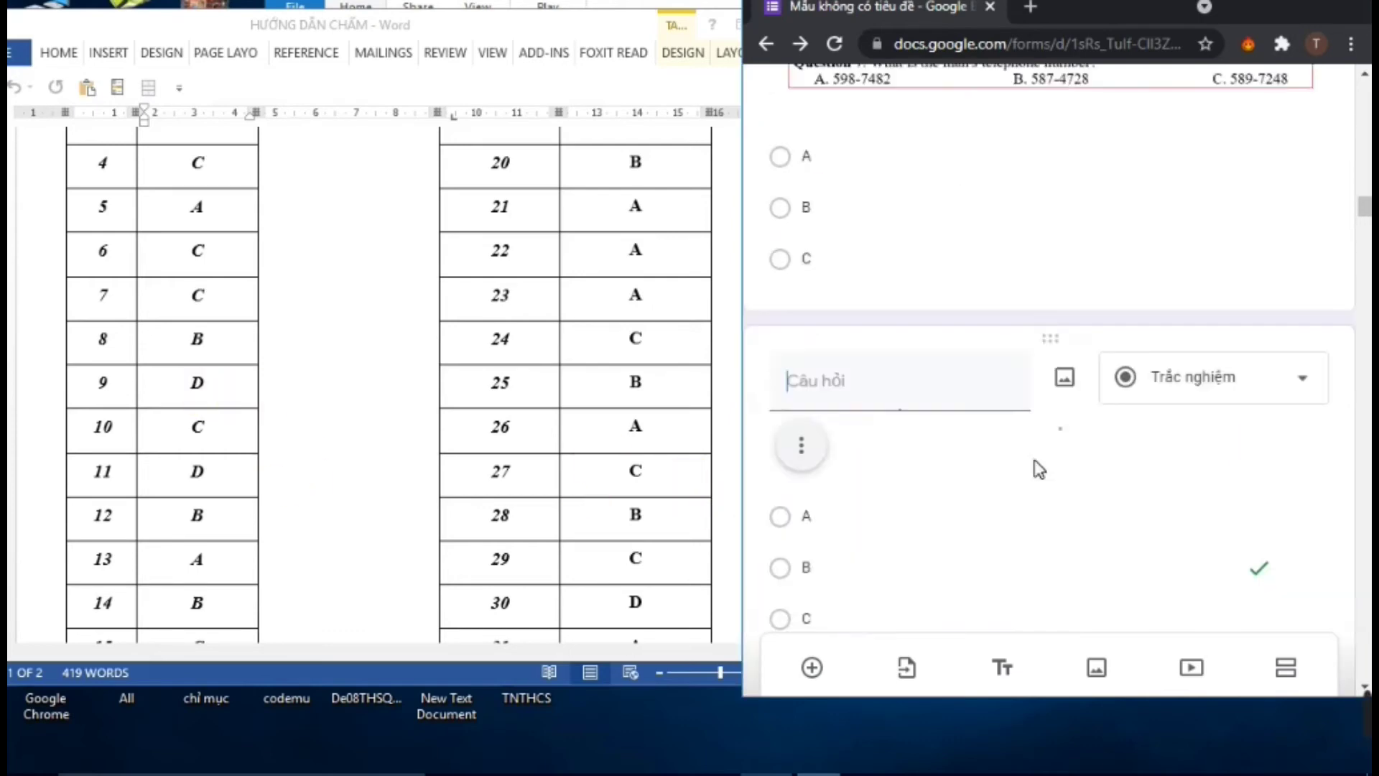
scroll(913, 532, down, 9)
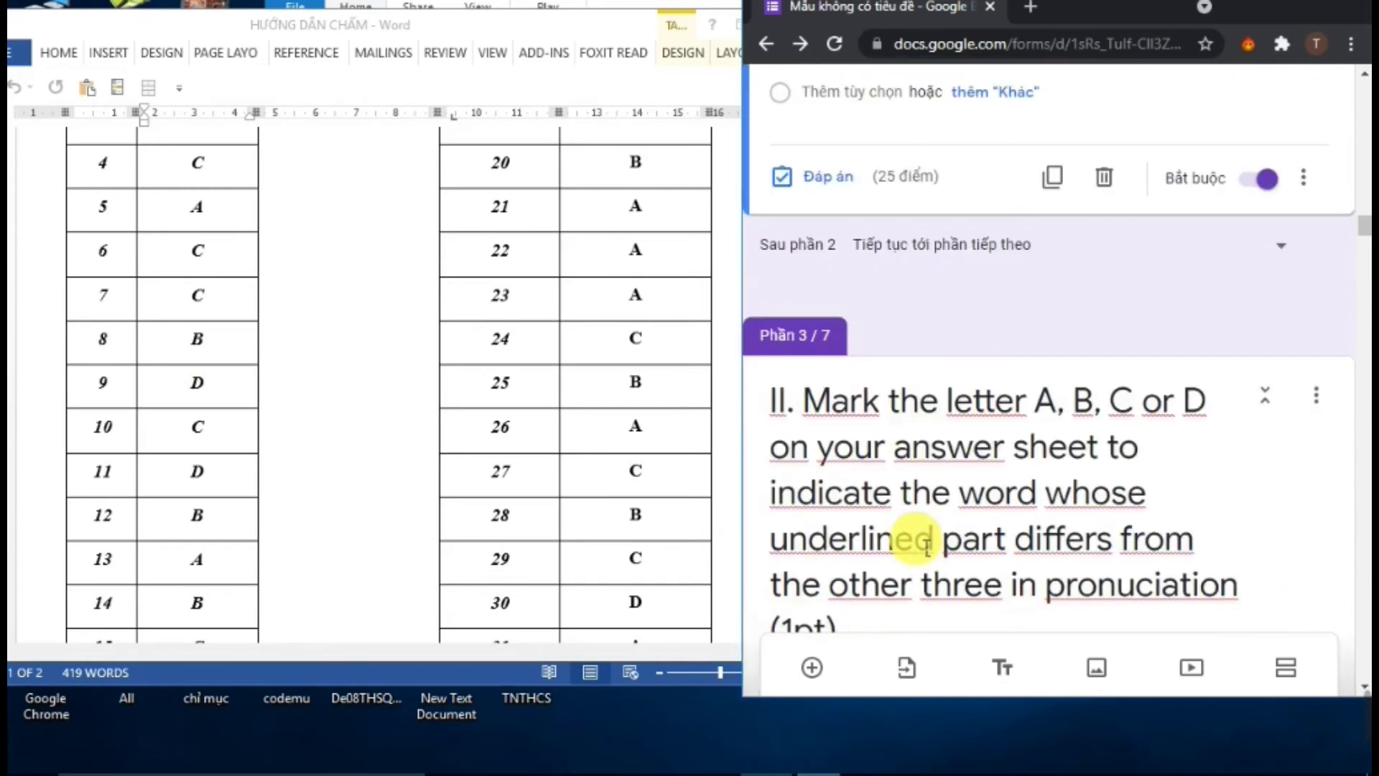
Key D as Question 9's correct answer
scroll(934, 474, down, 5)
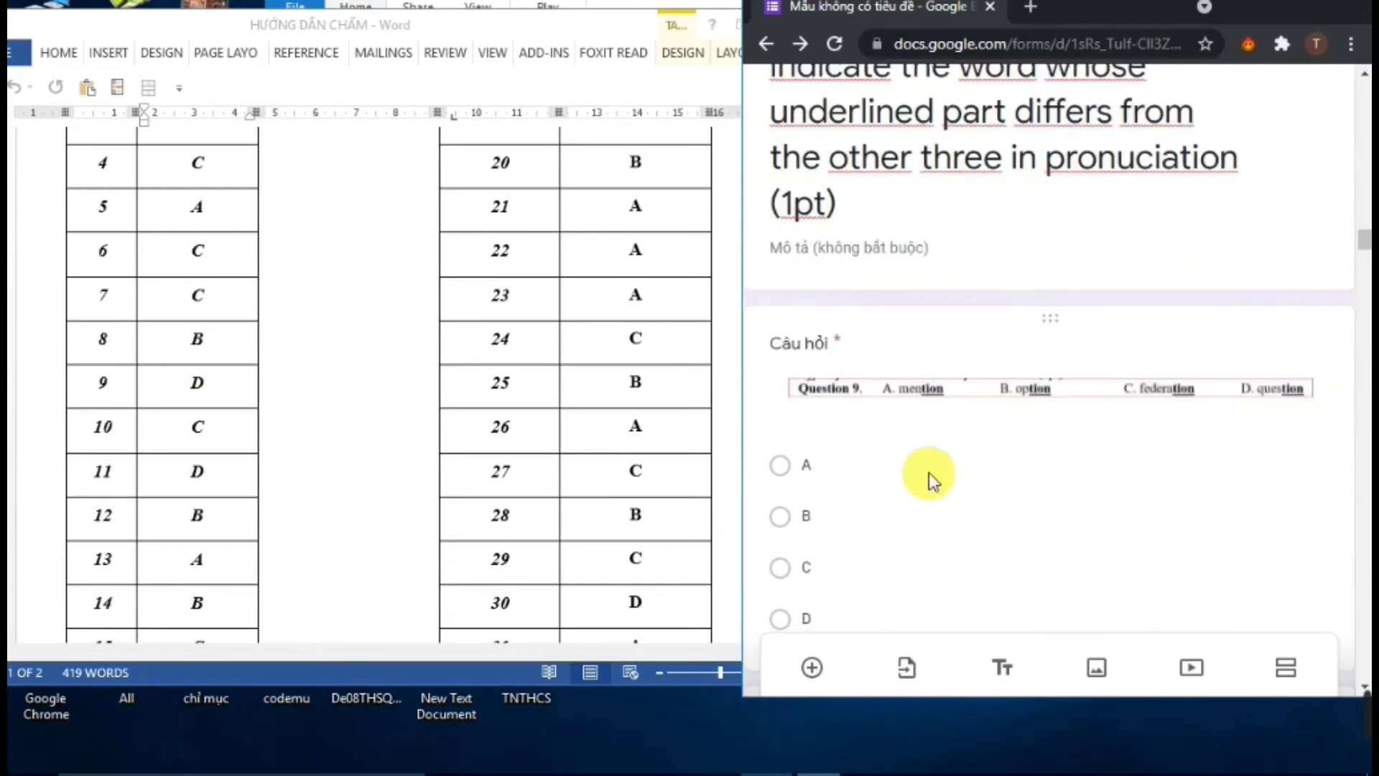
click(920, 432)
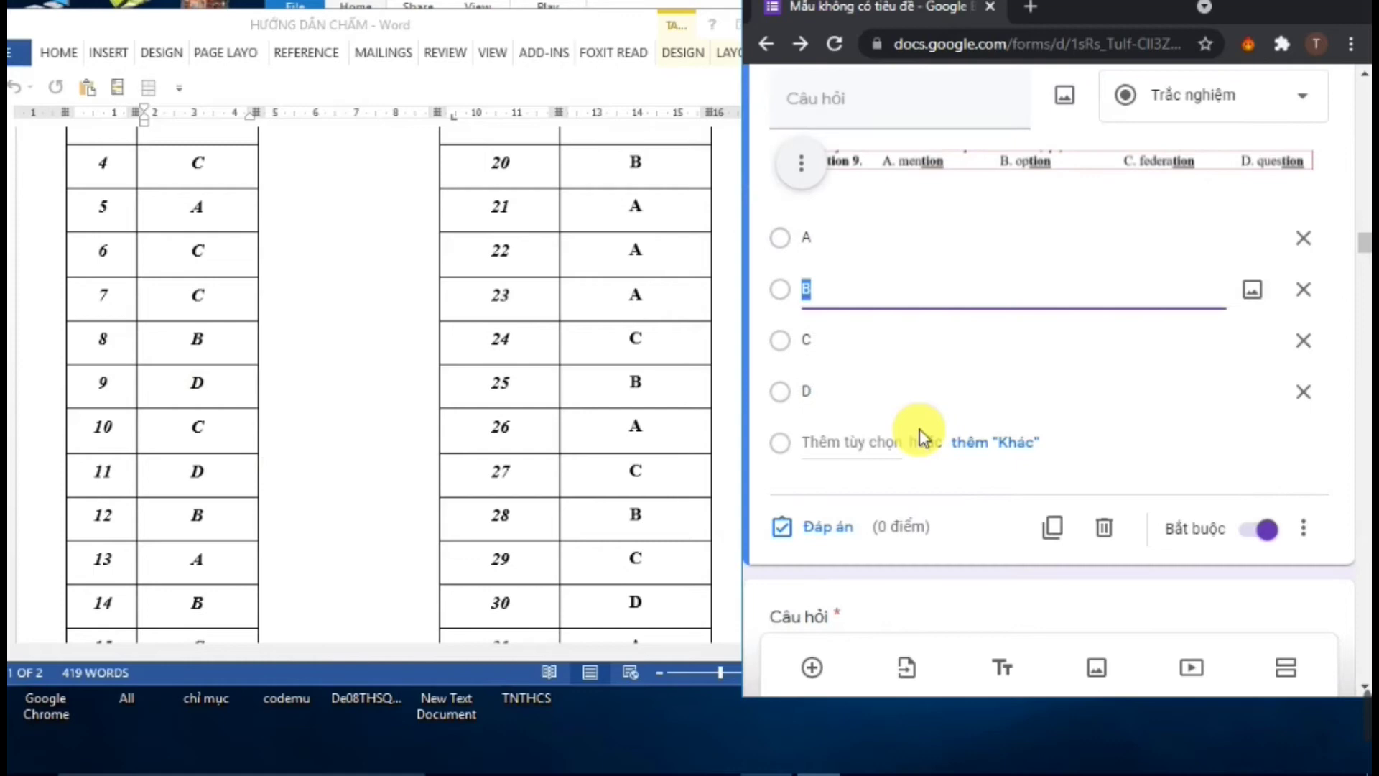
click(837, 528)
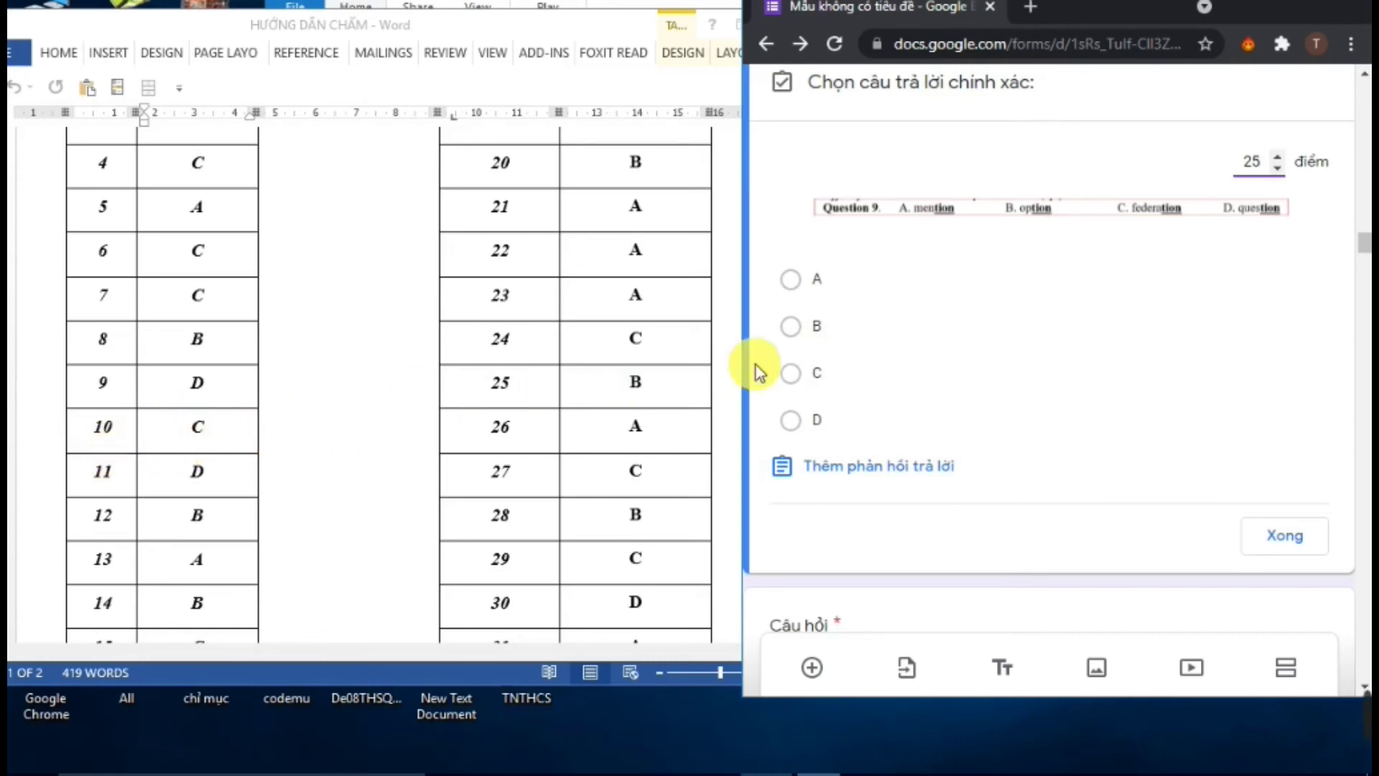
click(792, 420)
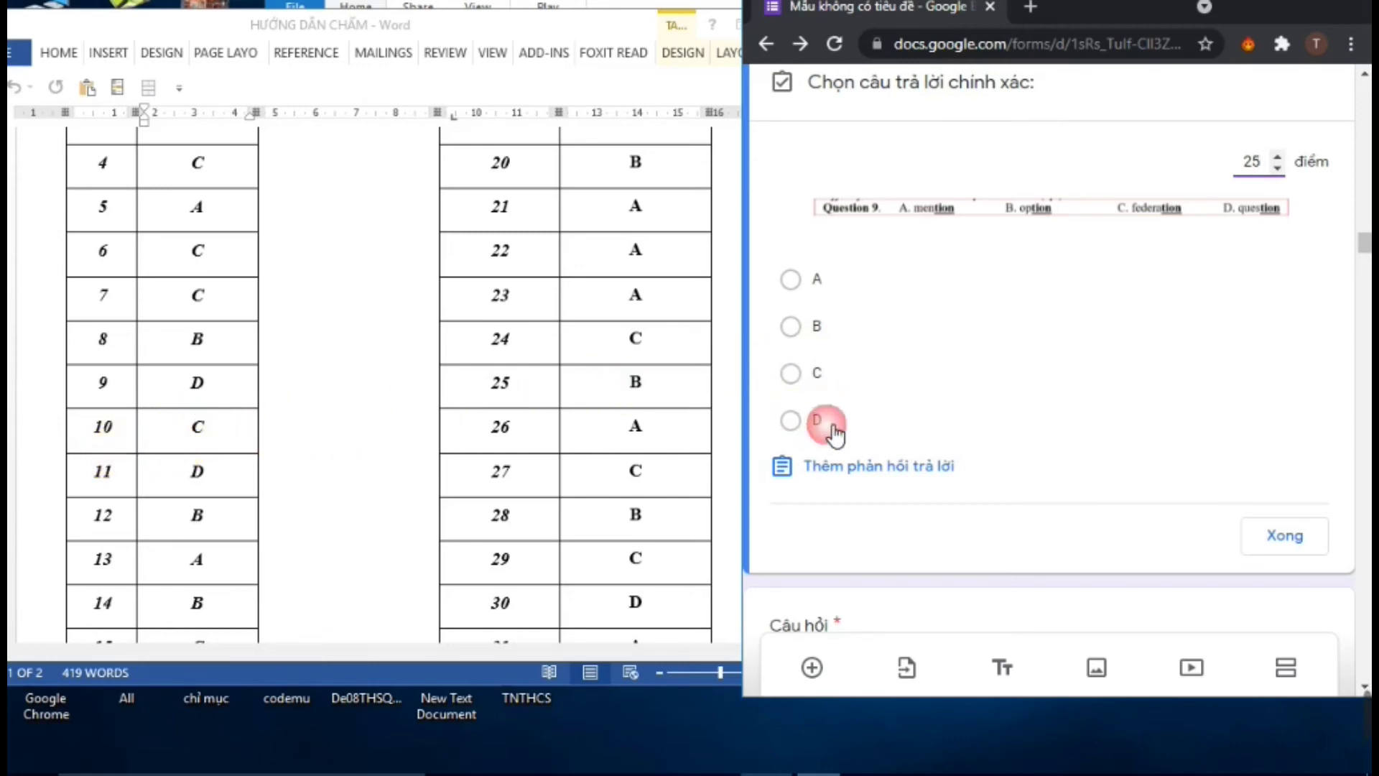
click(1293, 535)
scroll(904, 467, down, 6)
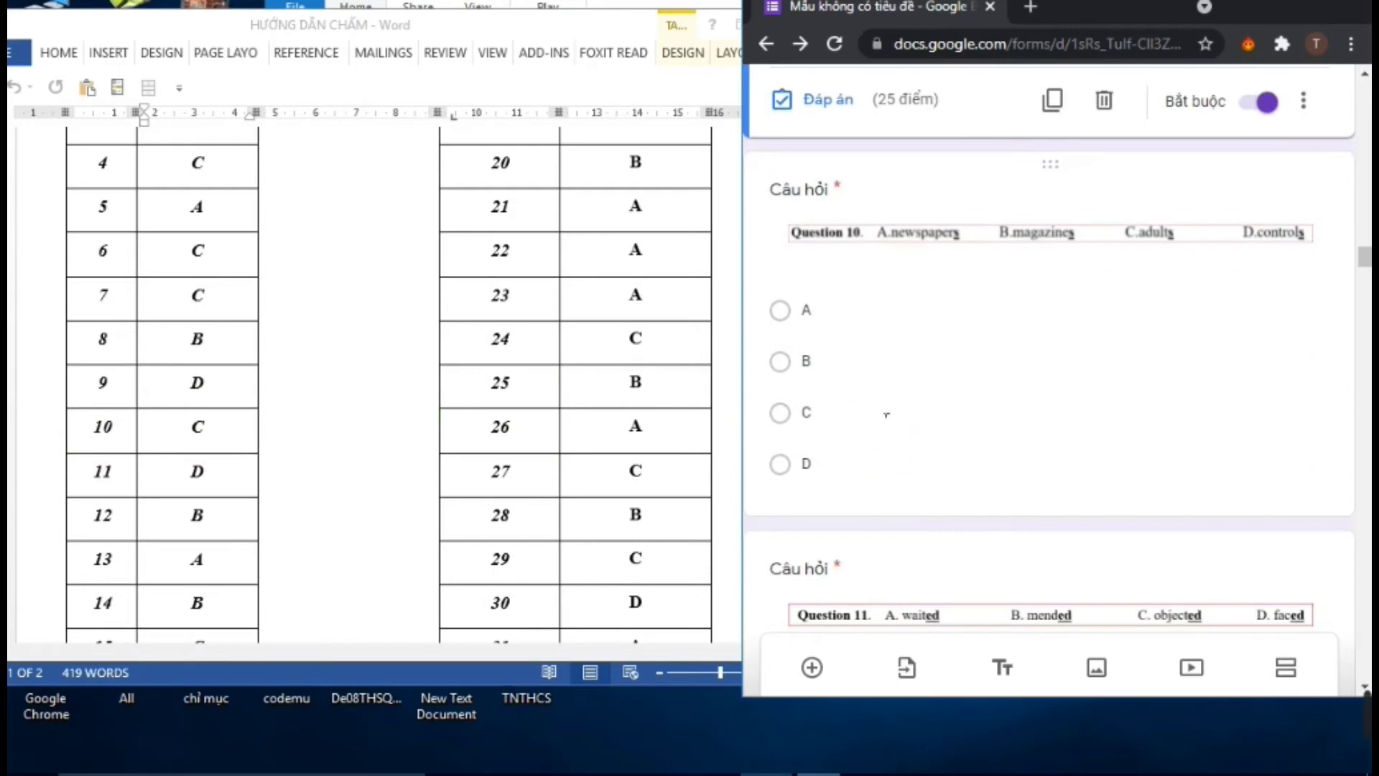
Key C as Question 10's correct answer, worth 25 points
click(885, 410)
click(882, 425)
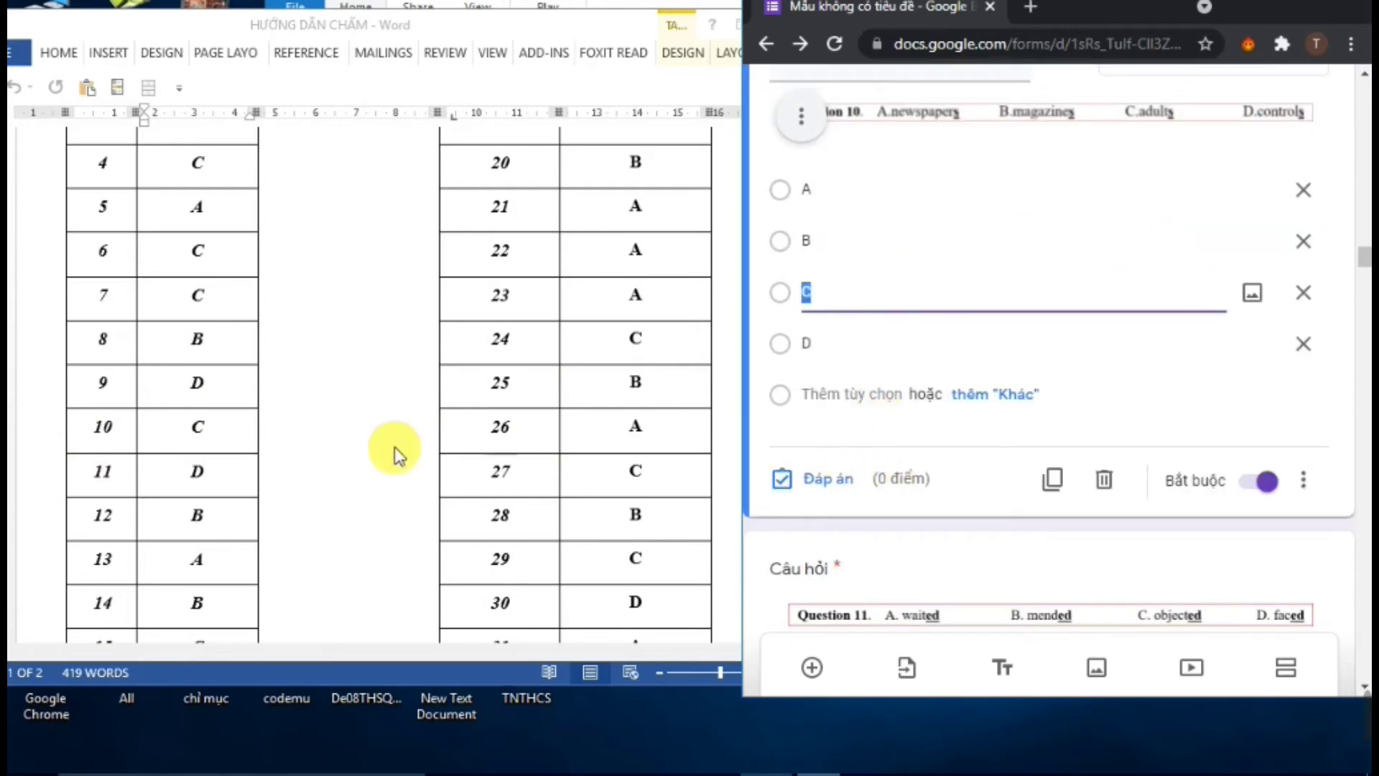
click(828, 479)
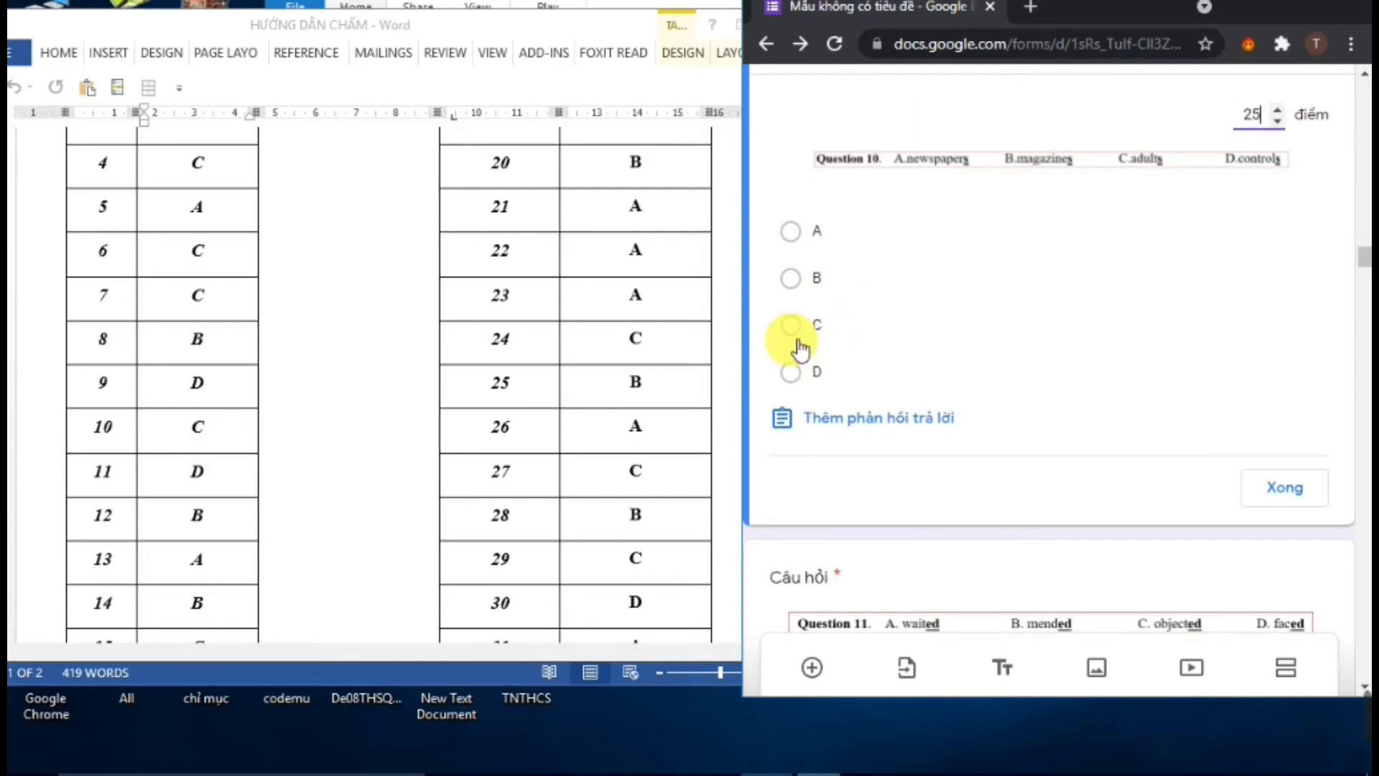
click(791, 327)
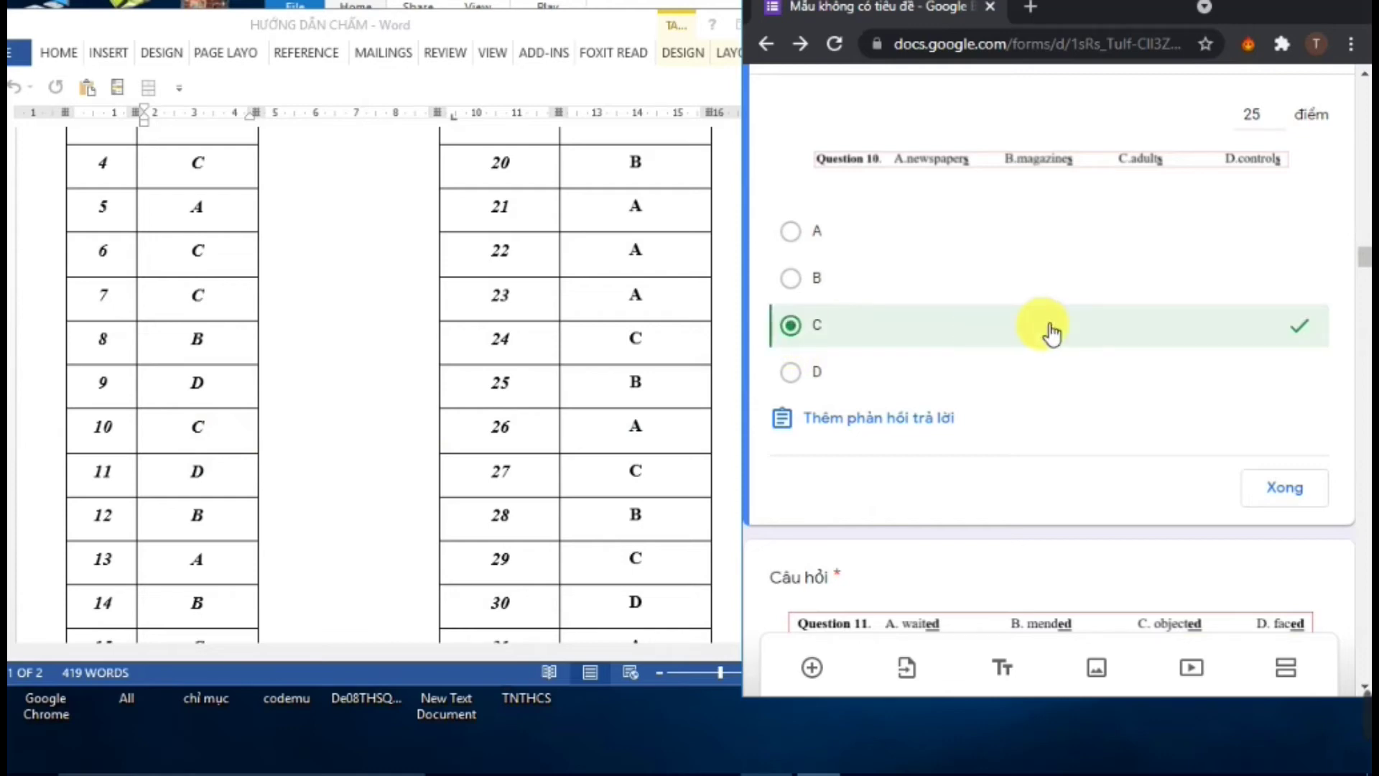
scroll(1050, 332, up, 2)
scroll(1047, 327, up, 3)
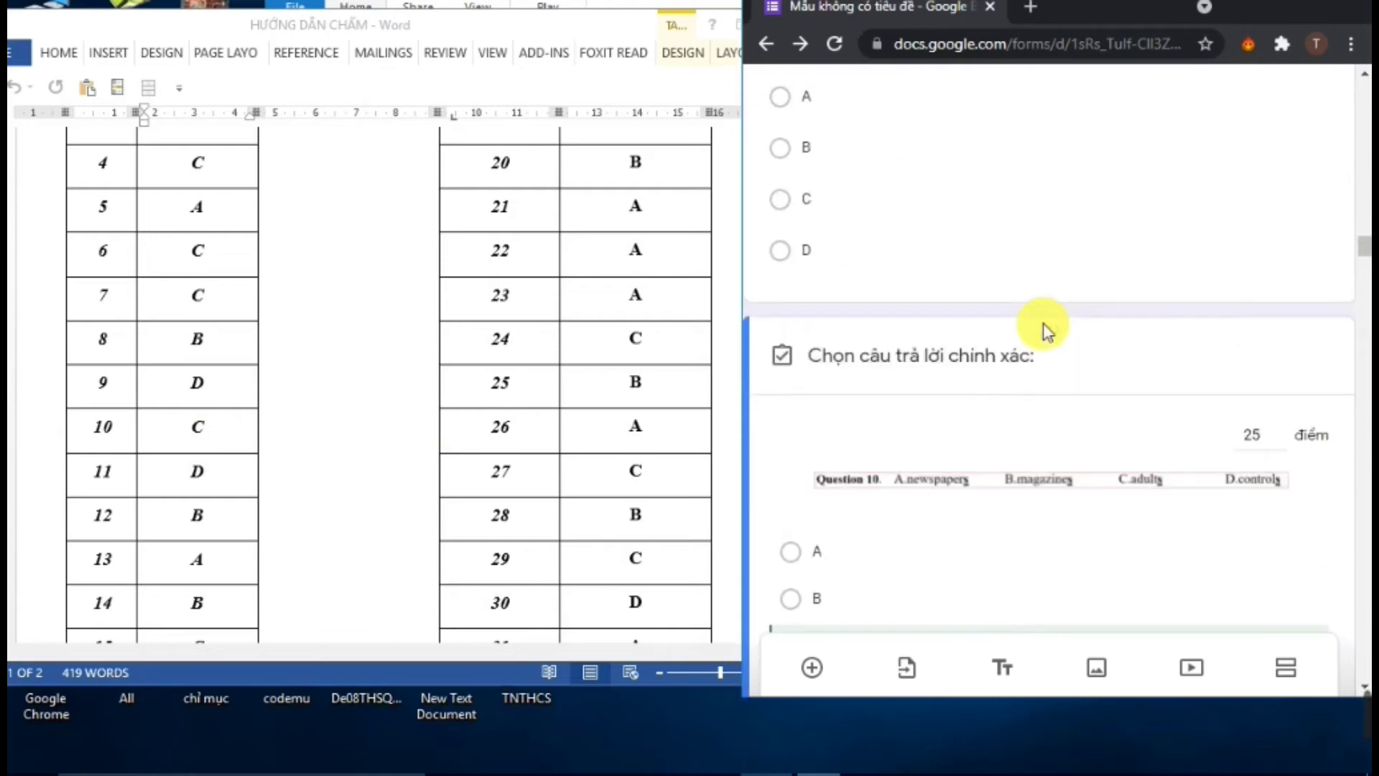
scroll(1048, 327, down, 7)
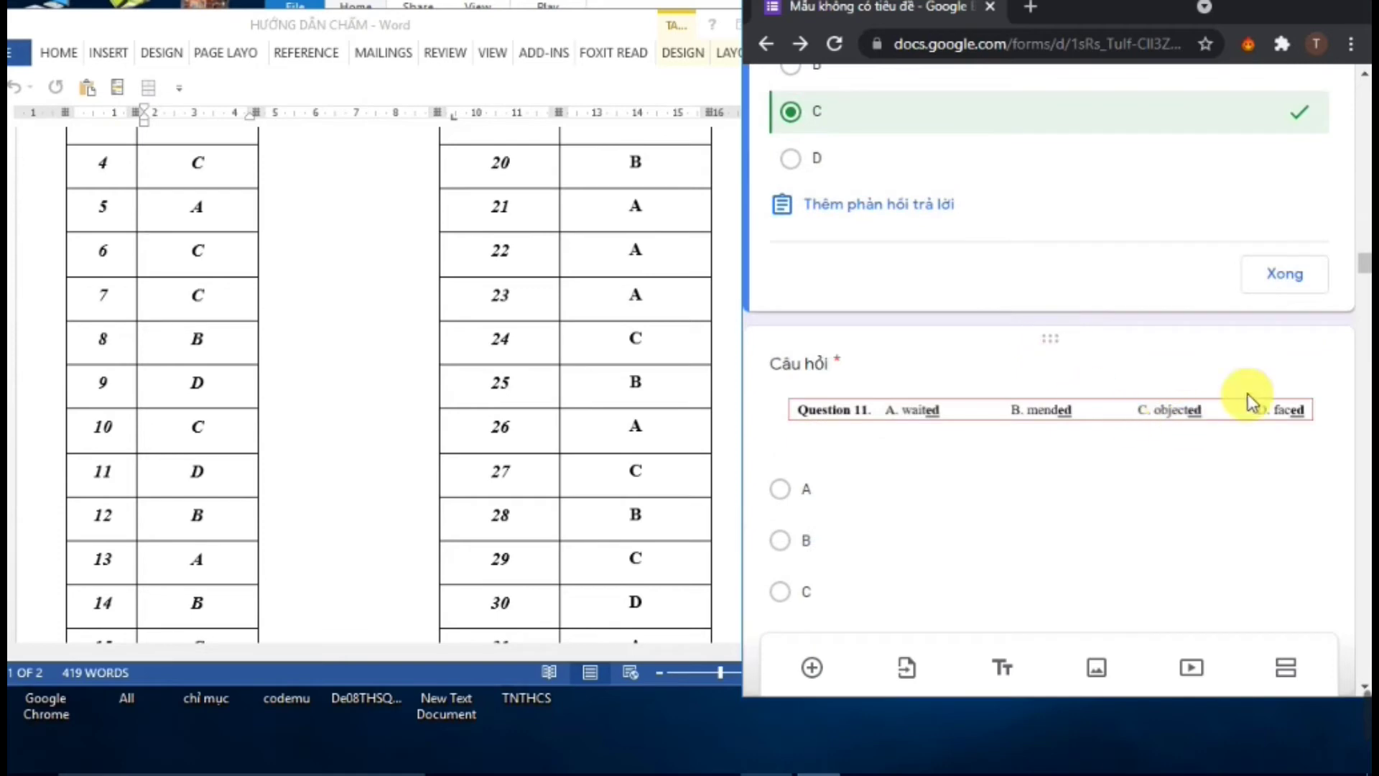
click(1307, 287)
scroll(1048, 376, down, 10)
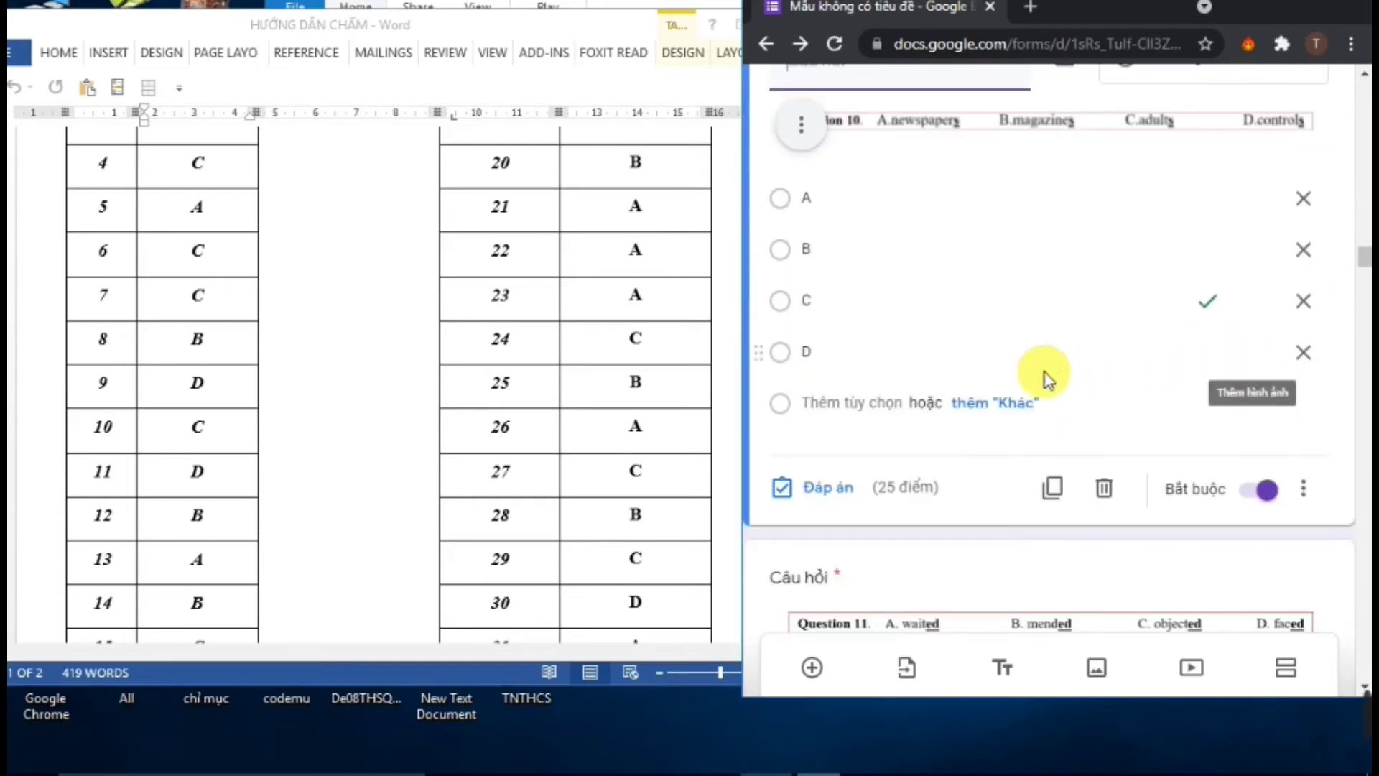
Mark D as Question 11's correct 25-point answer
click(925, 387)
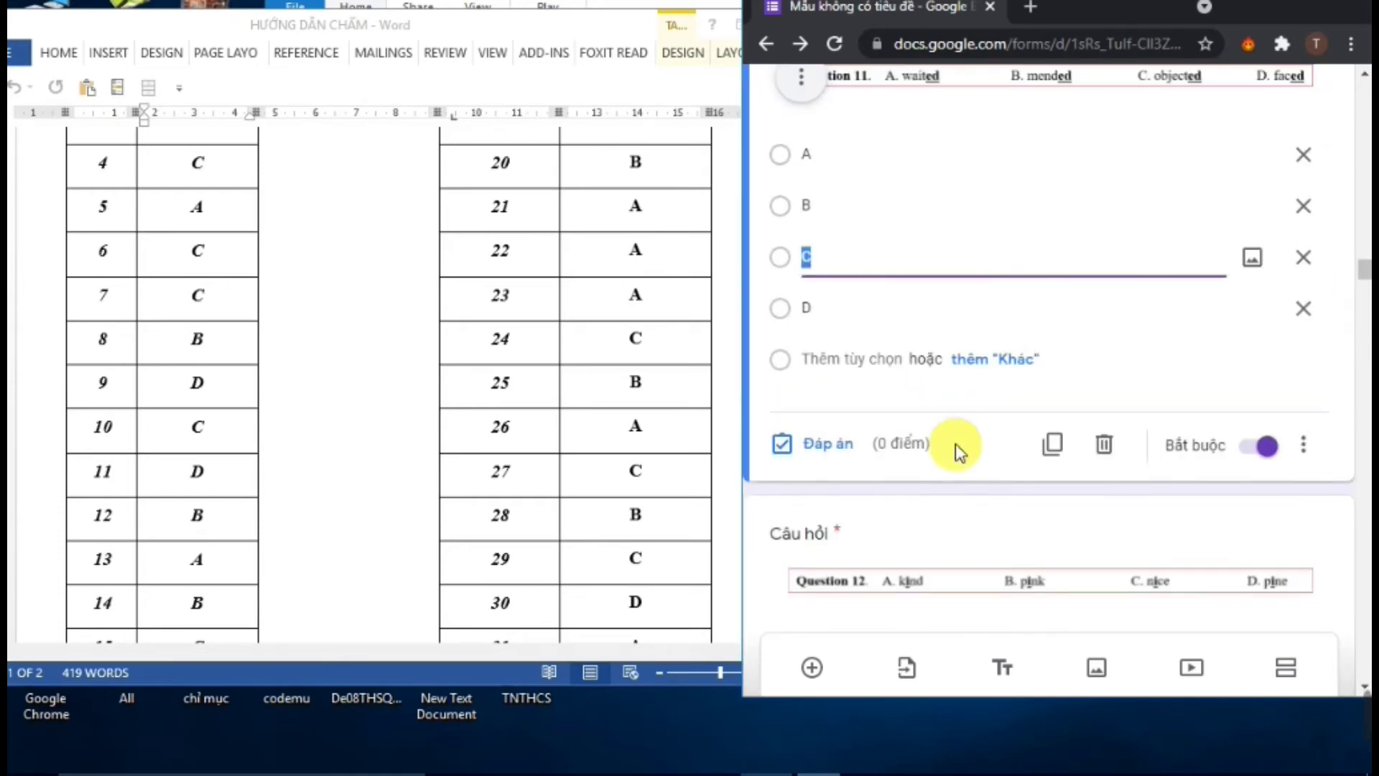
scroll(883, 431, down, 2)
click(834, 346)
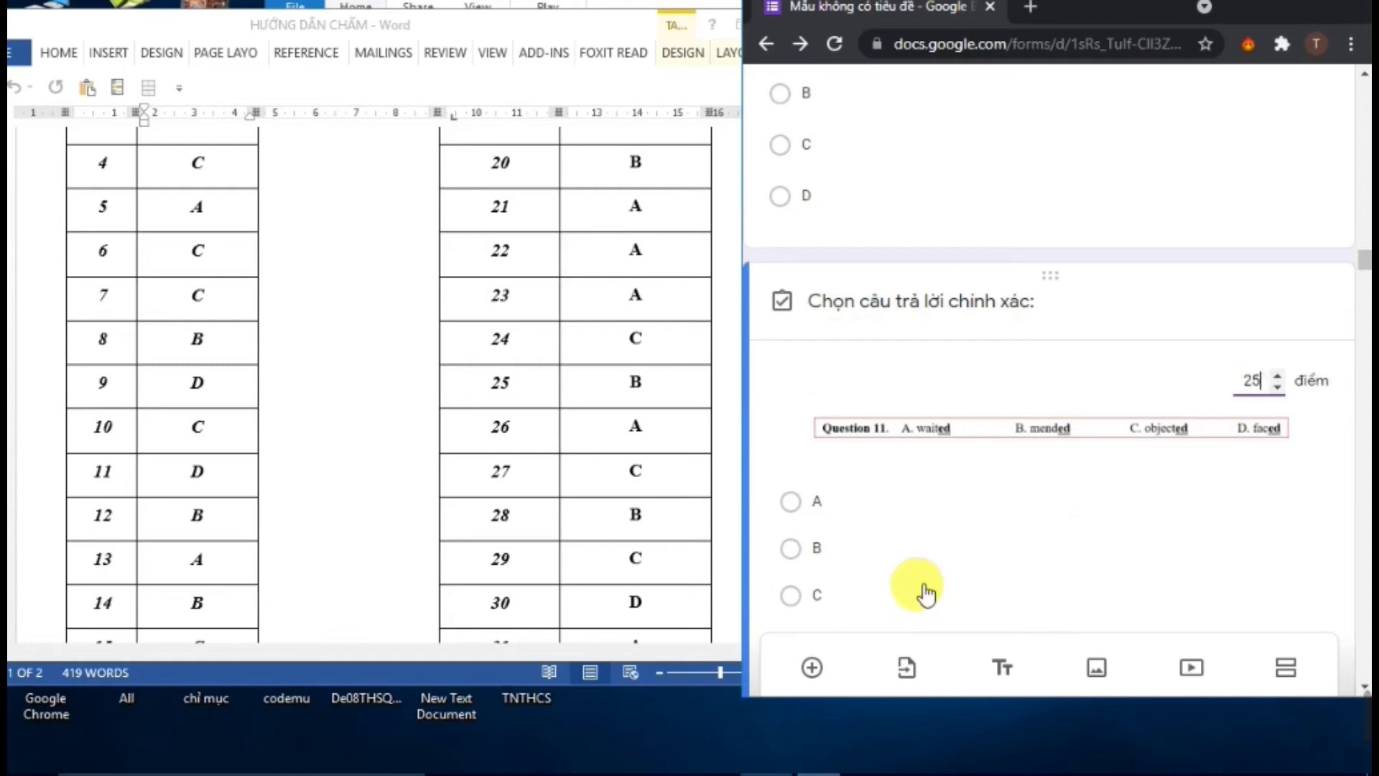
scroll(924, 591, down, 2)
click(816, 546)
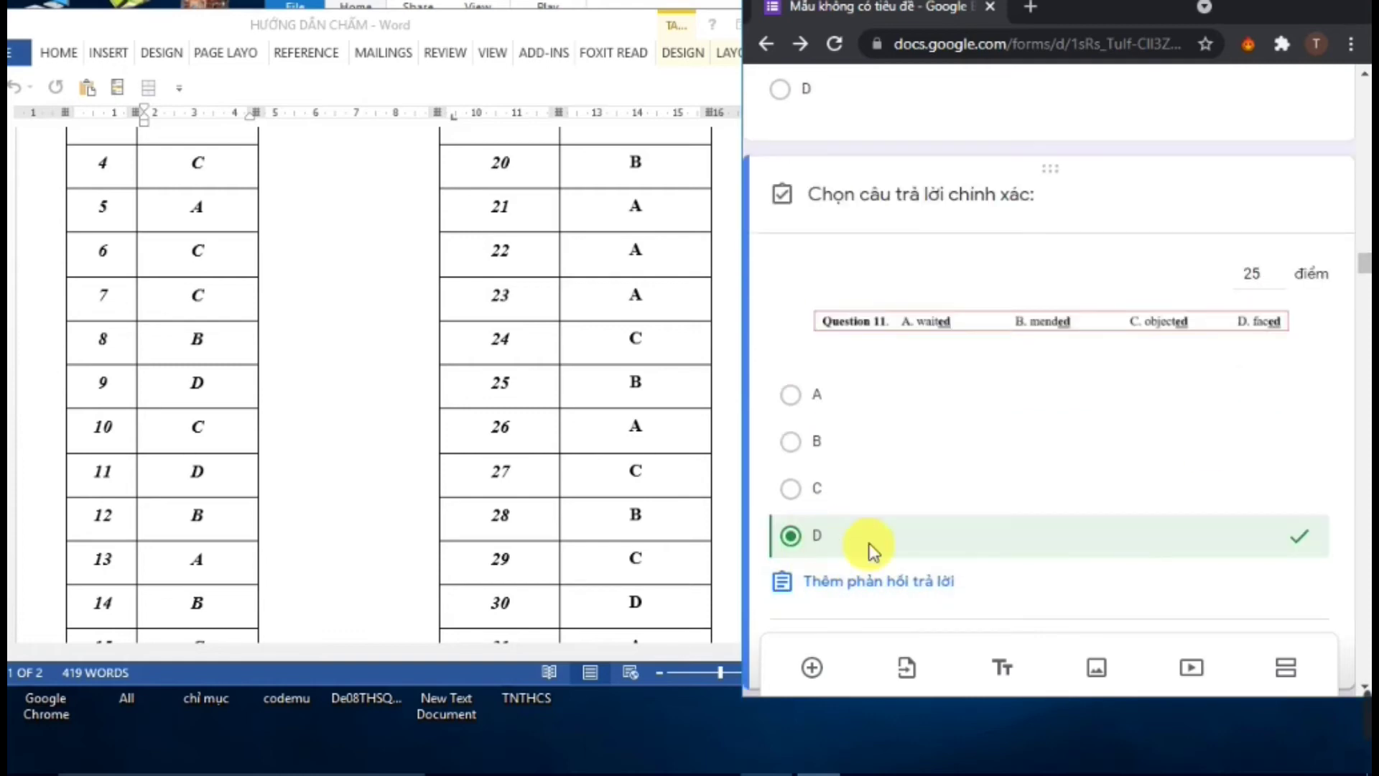
scroll(872, 550, down, 3)
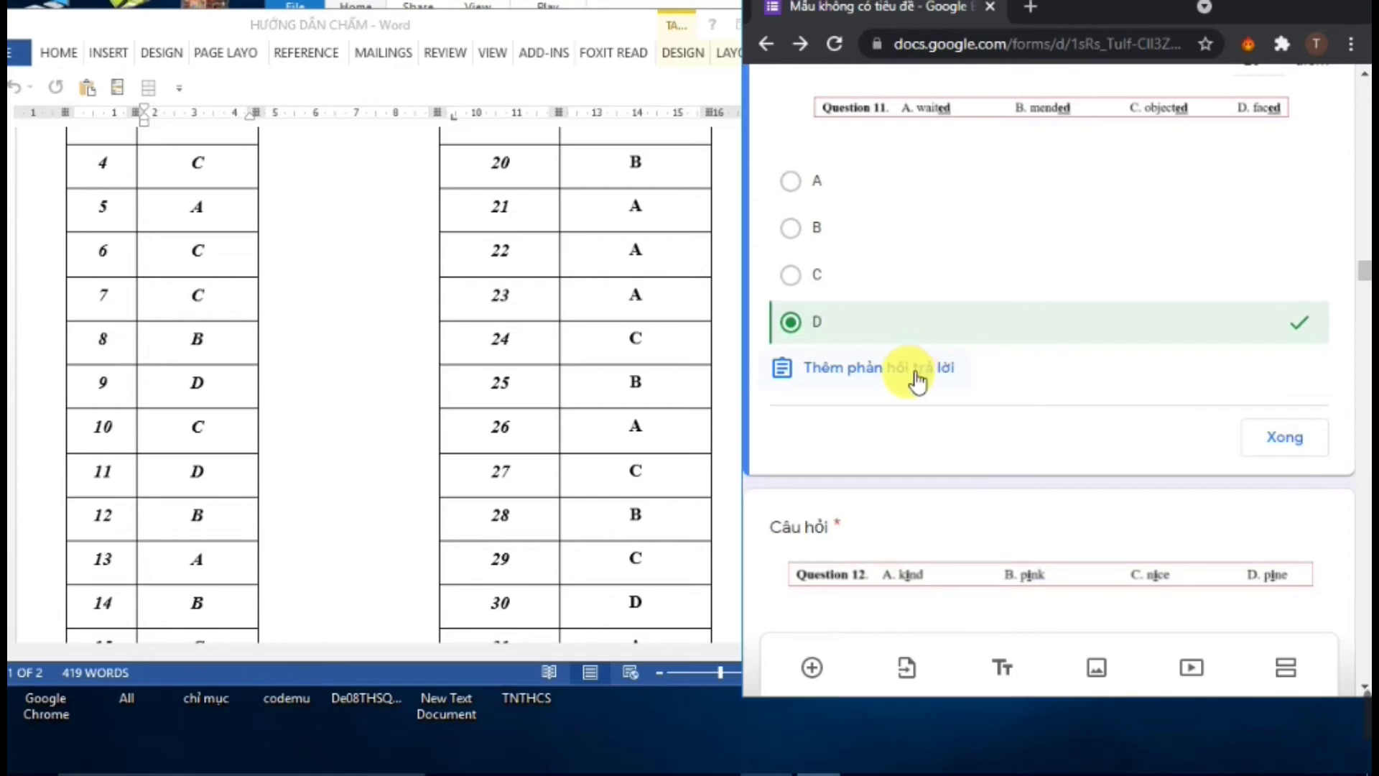
click(913, 373)
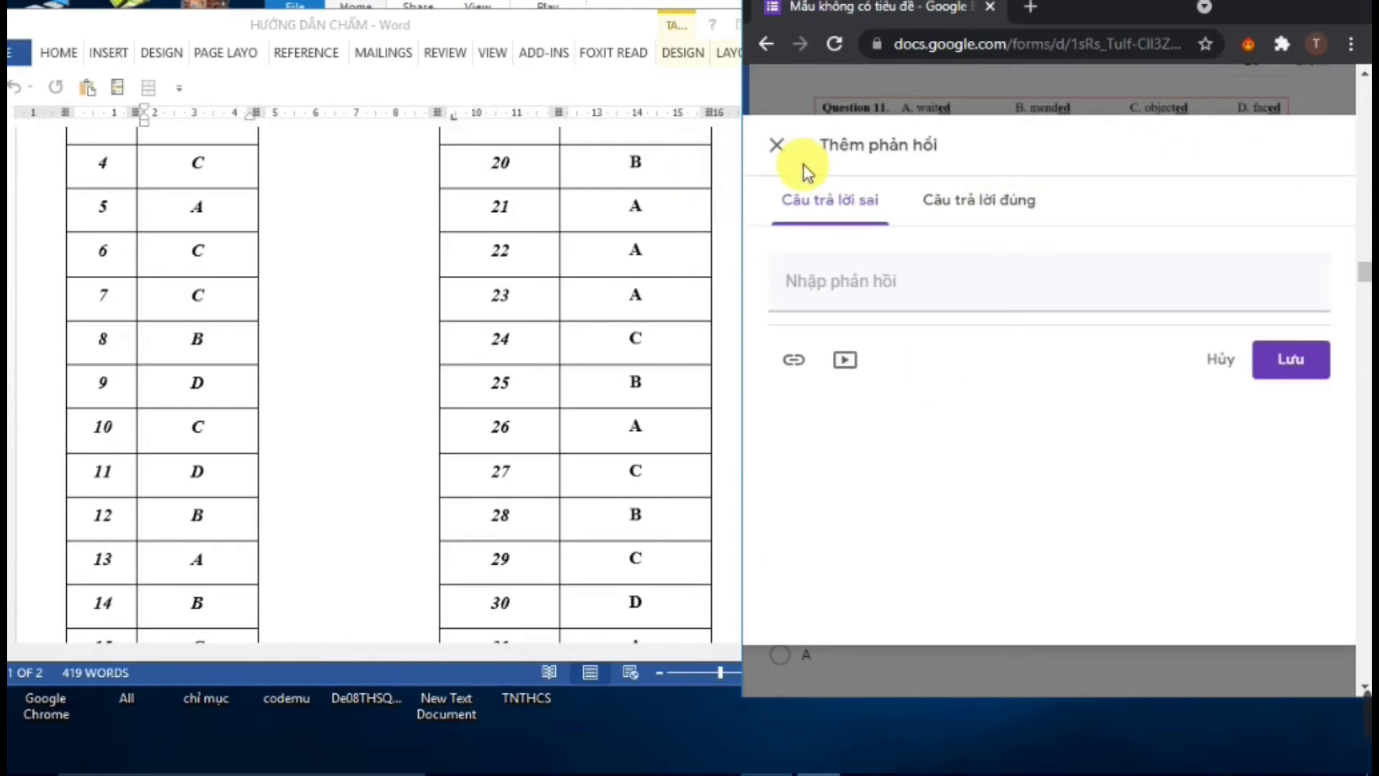
Browse the wrong/correct answer feedback tabs, save with no feedback, and close Question 11's key
click(926, 105)
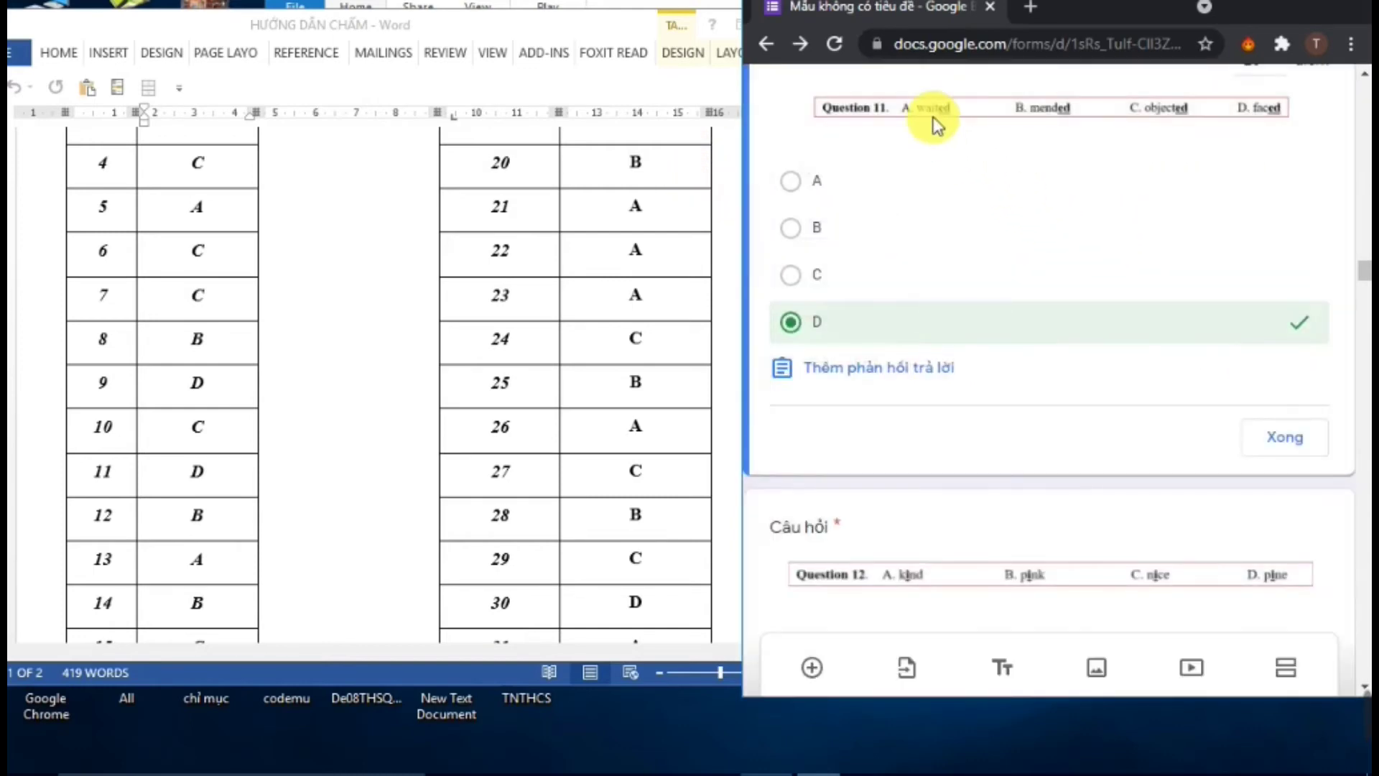
click(885, 374)
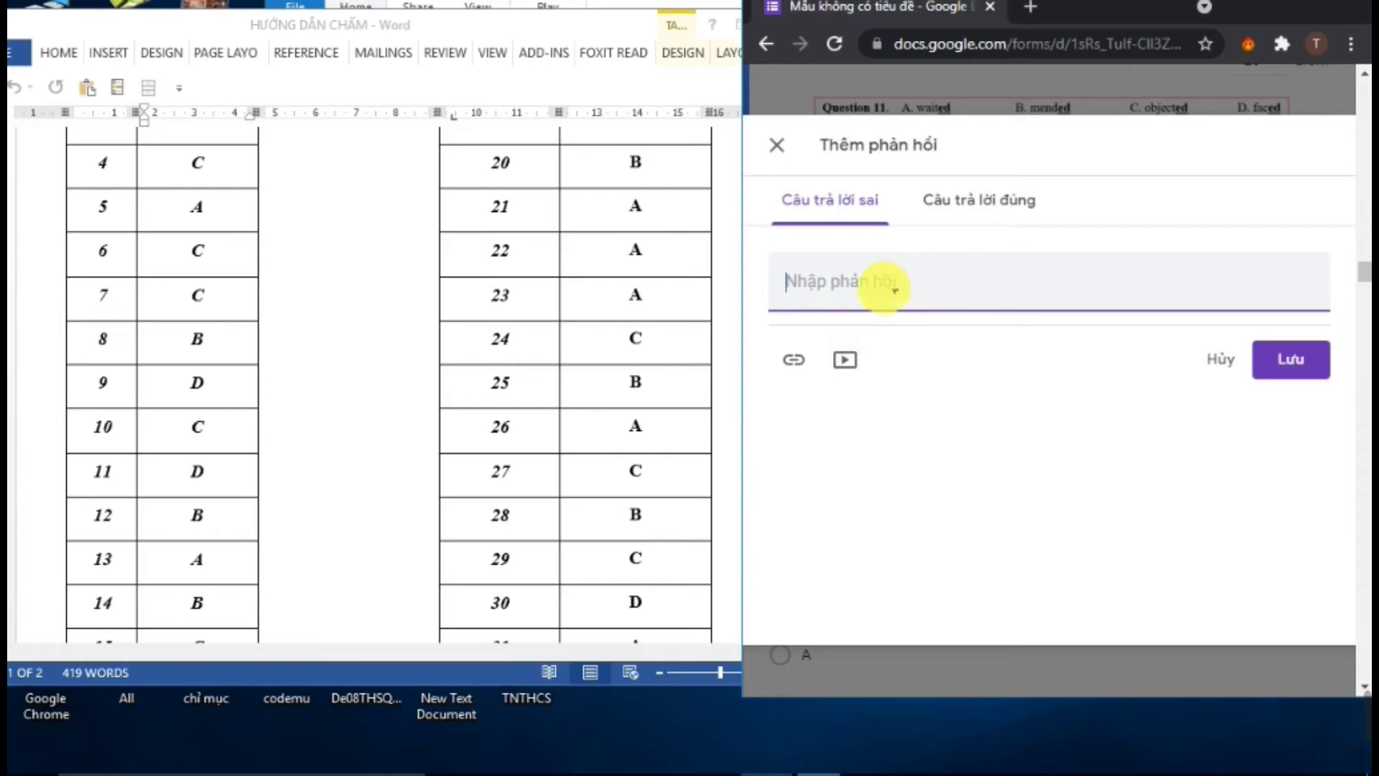
click(967, 191)
click(870, 205)
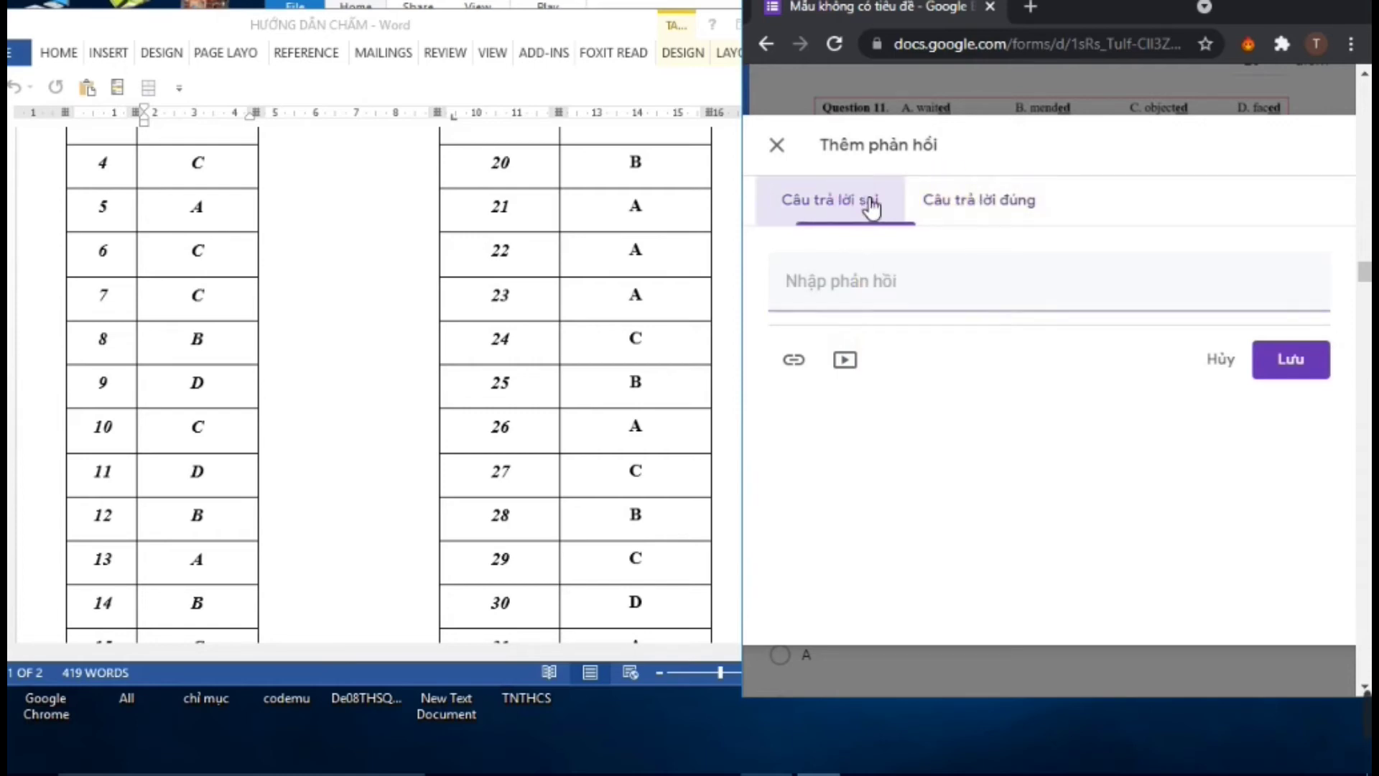
click(965, 207)
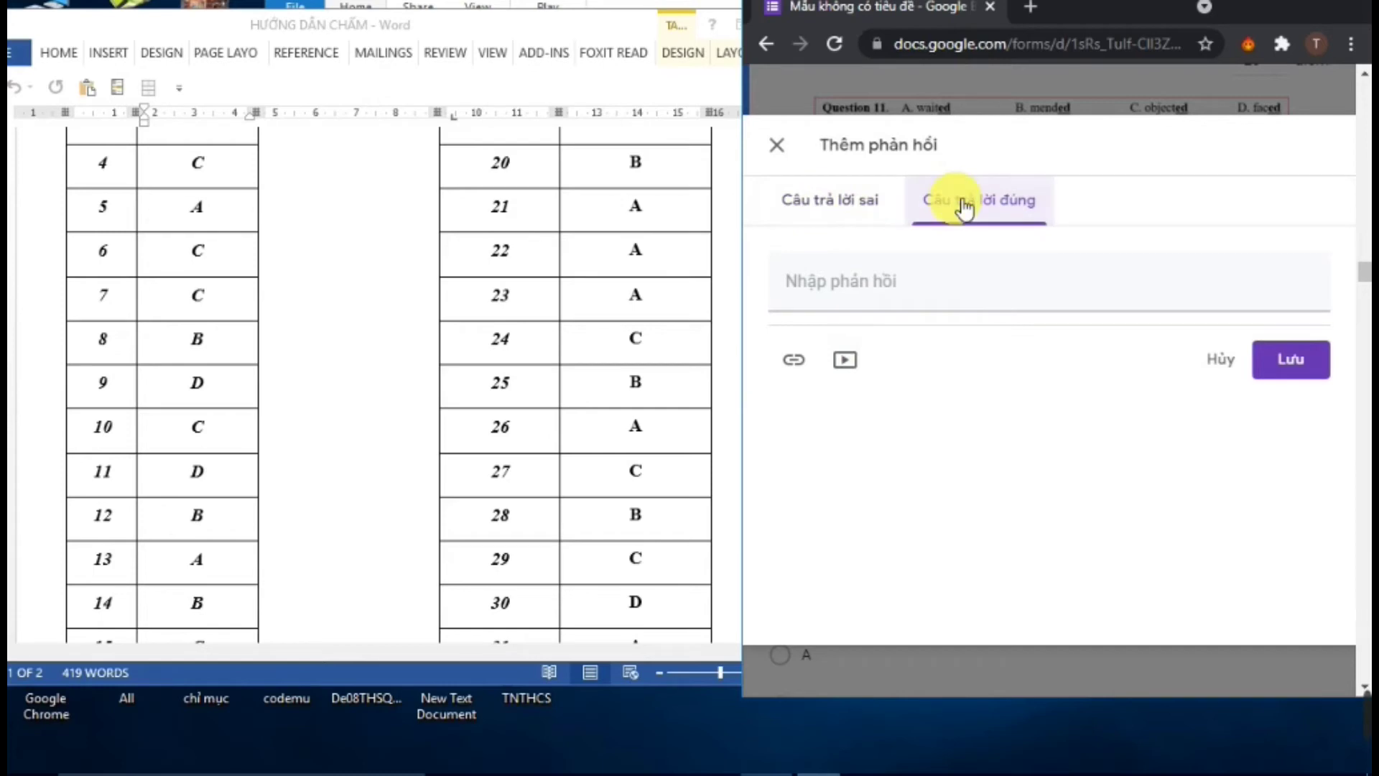
click(852, 214)
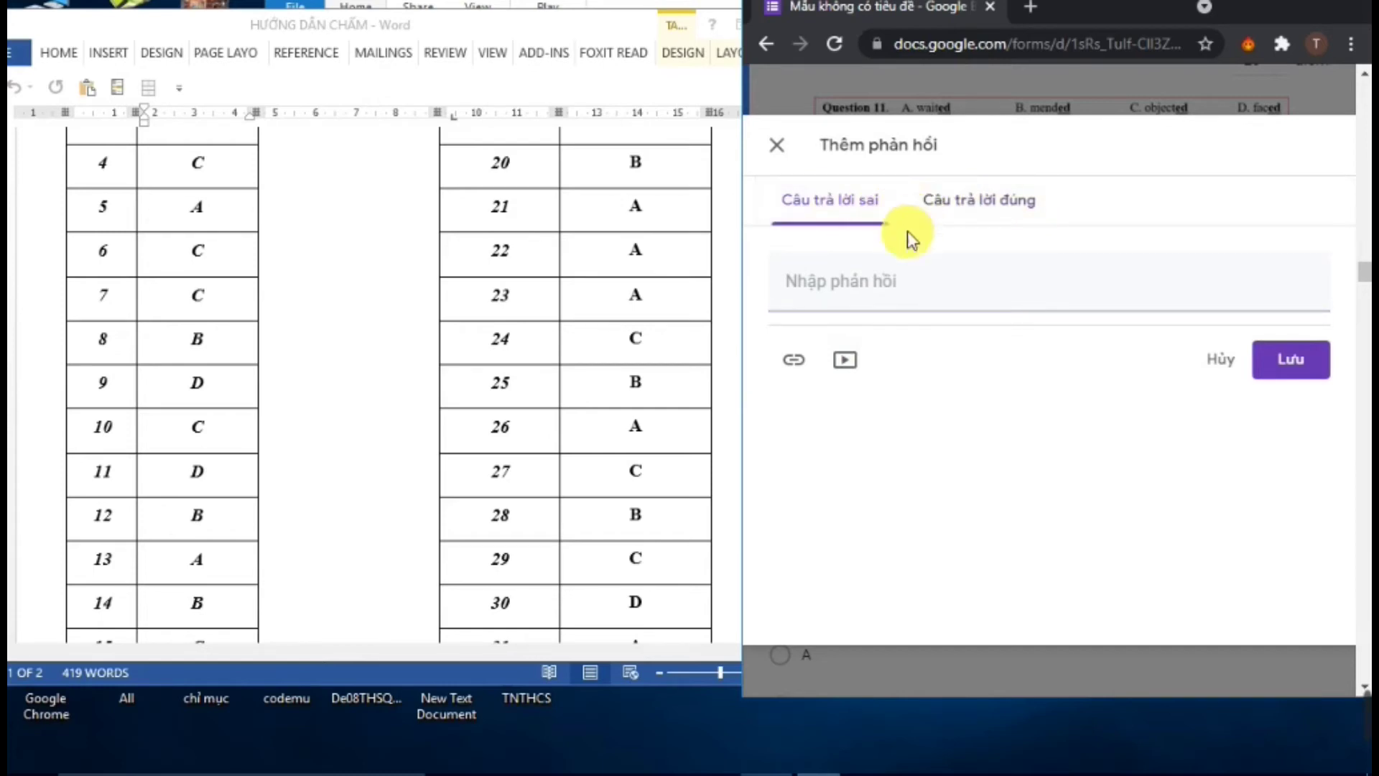
click(888, 284)
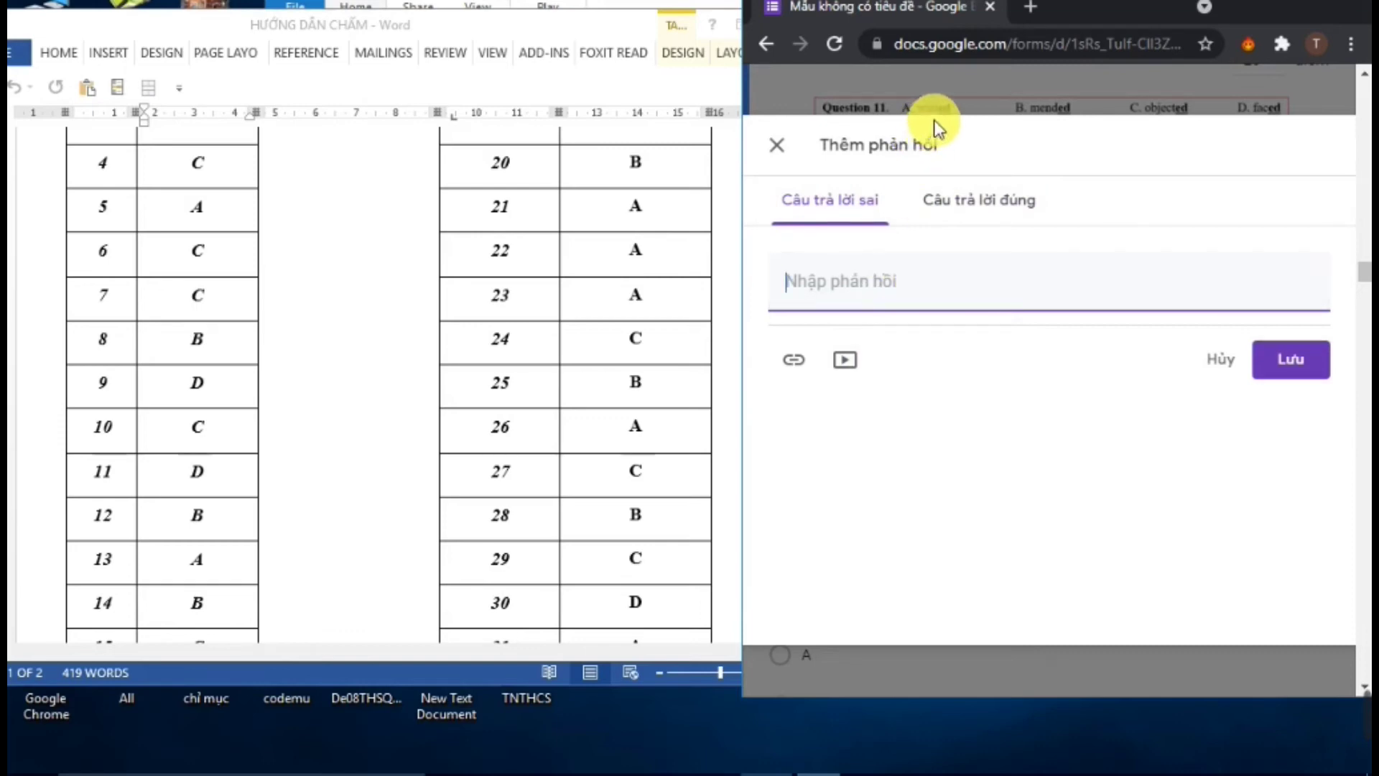
click(1286, 369)
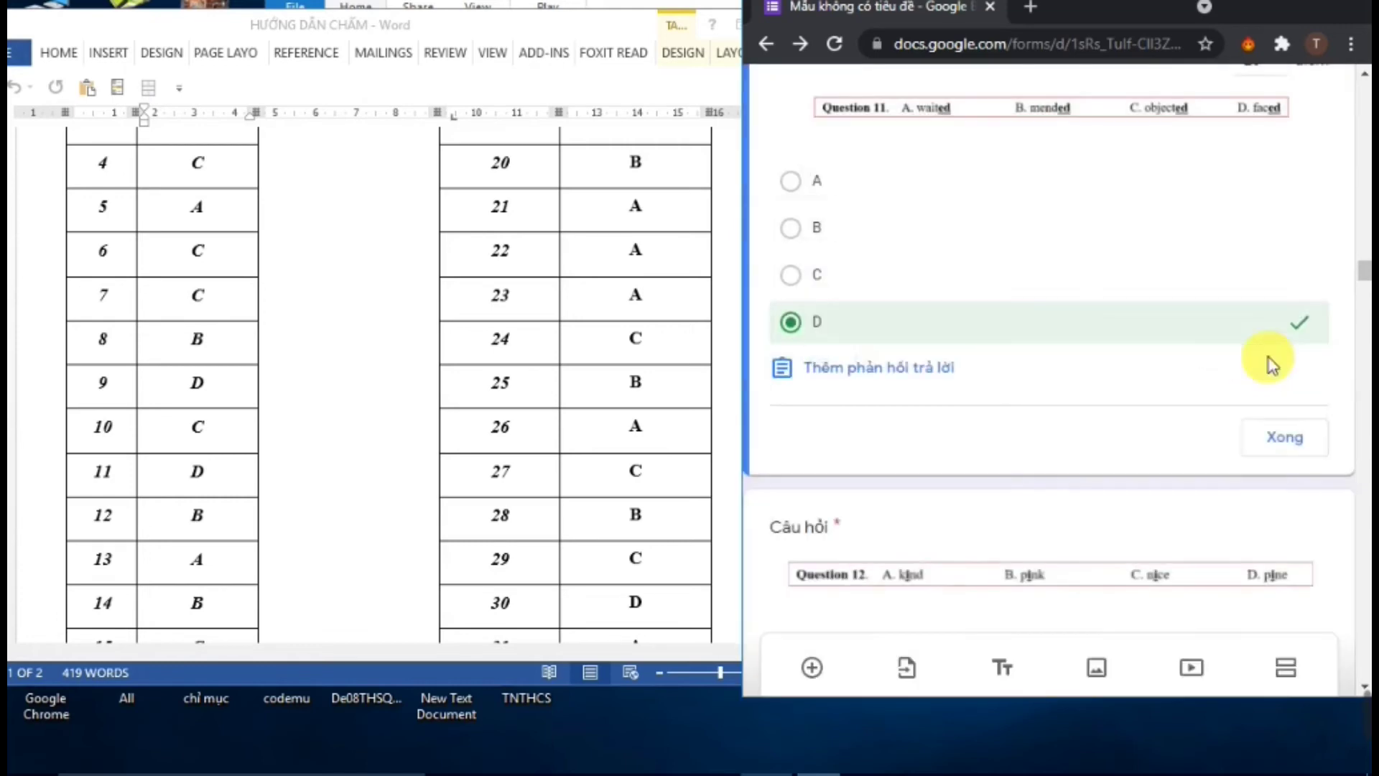
click(1283, 438)
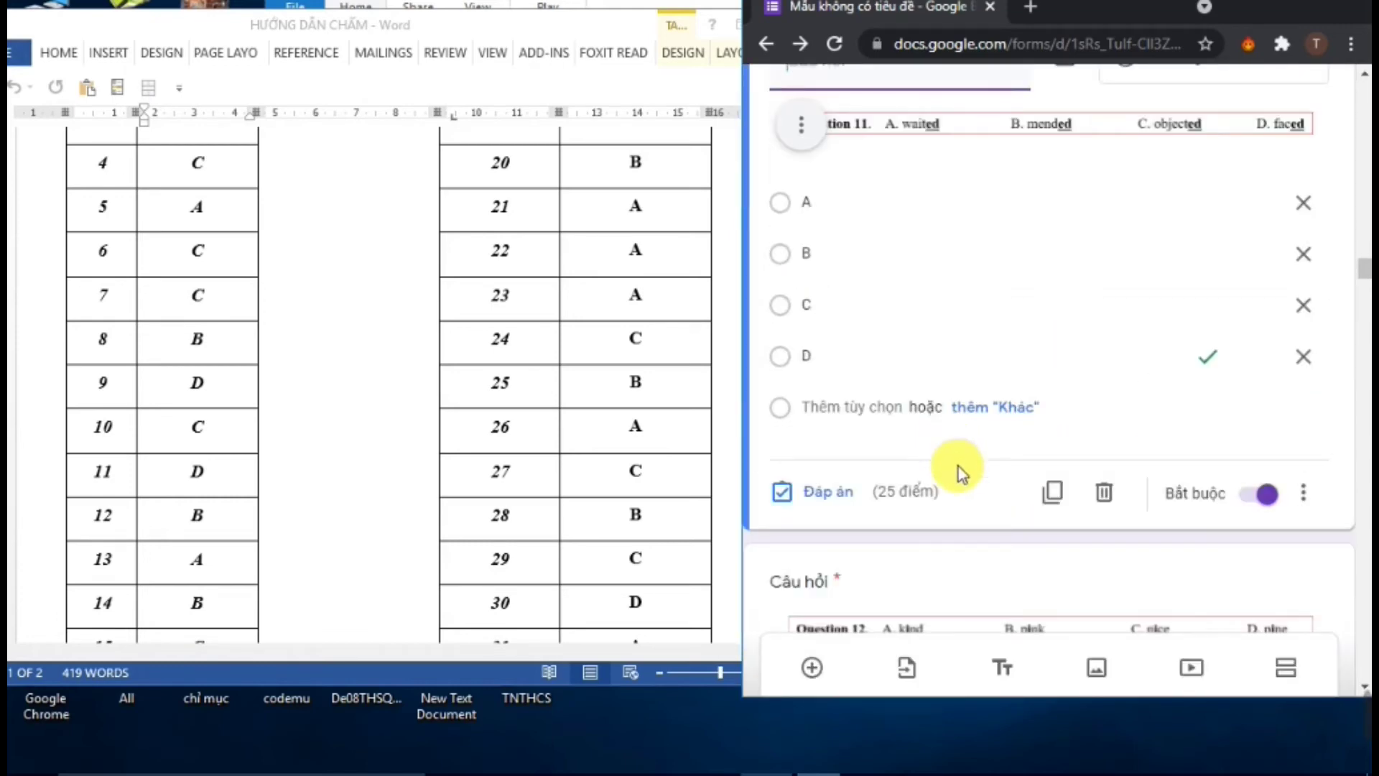
scroll(959, 470, down, 5)
Key B as Question 12's correct answer
click(928, 386)
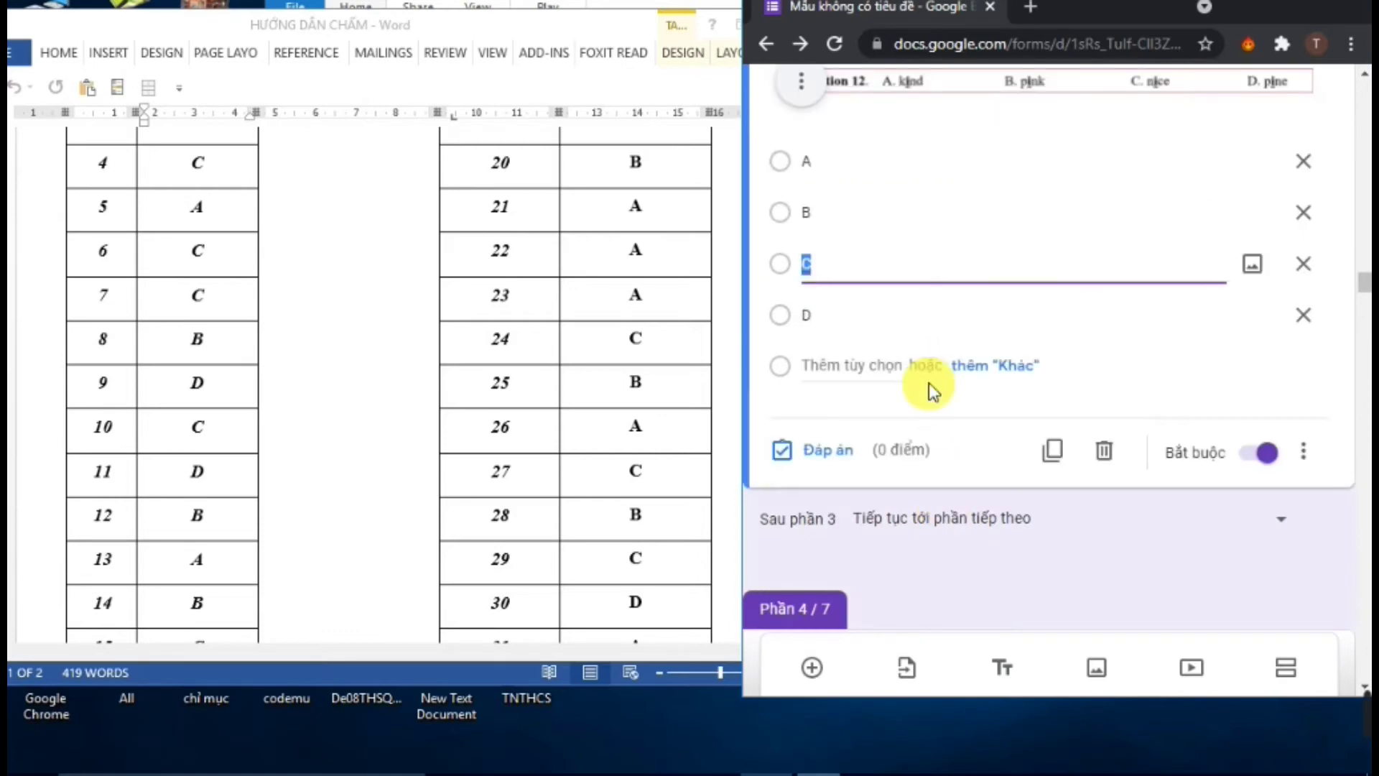
scroll(986, 305, up, 2)
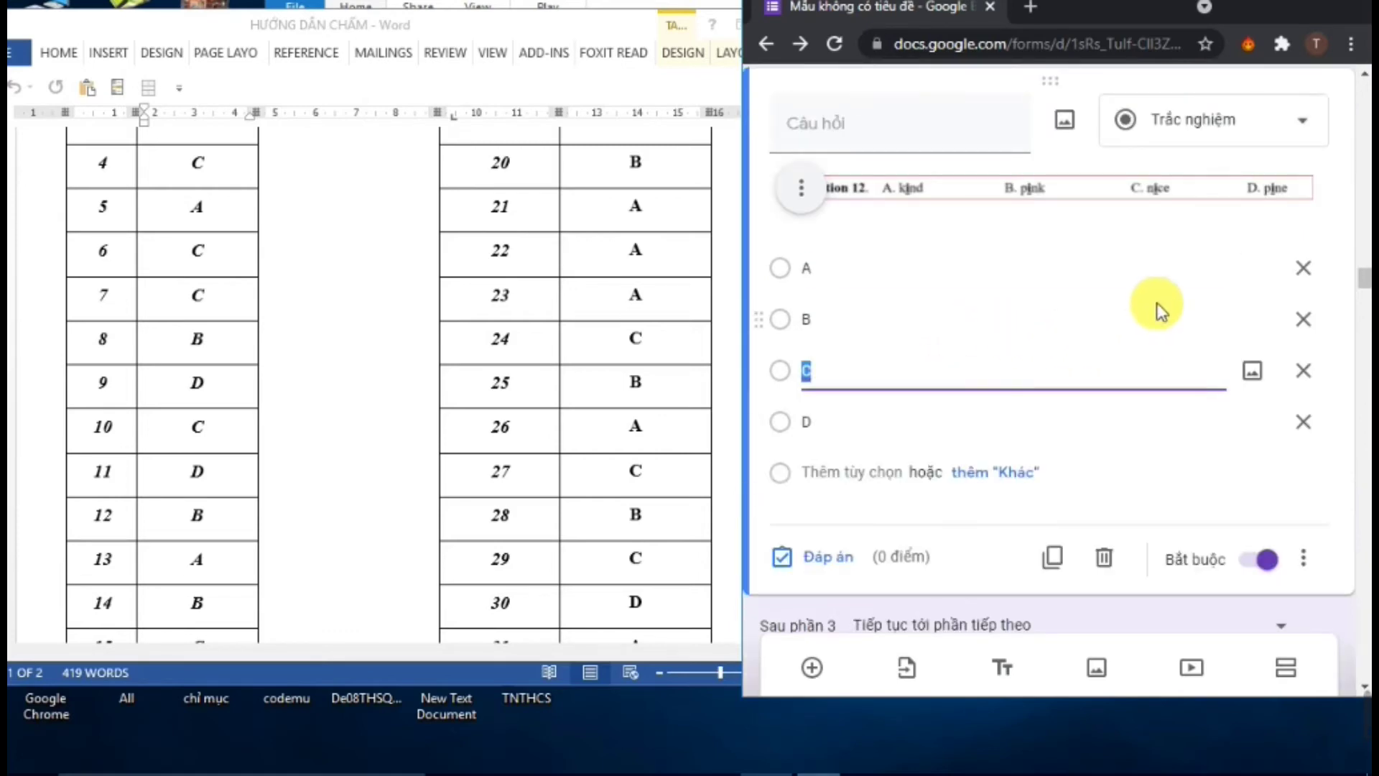
click(860, 552)
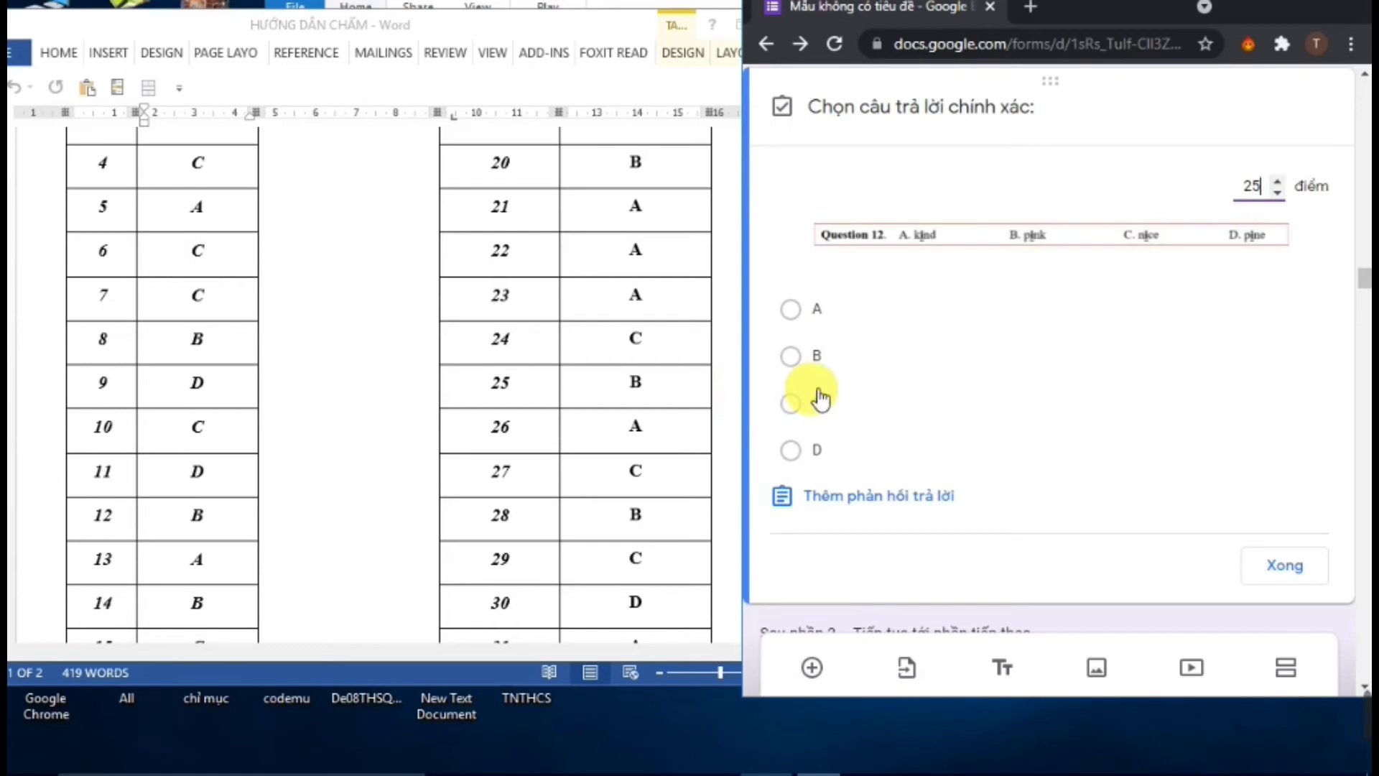
click(805, 372)
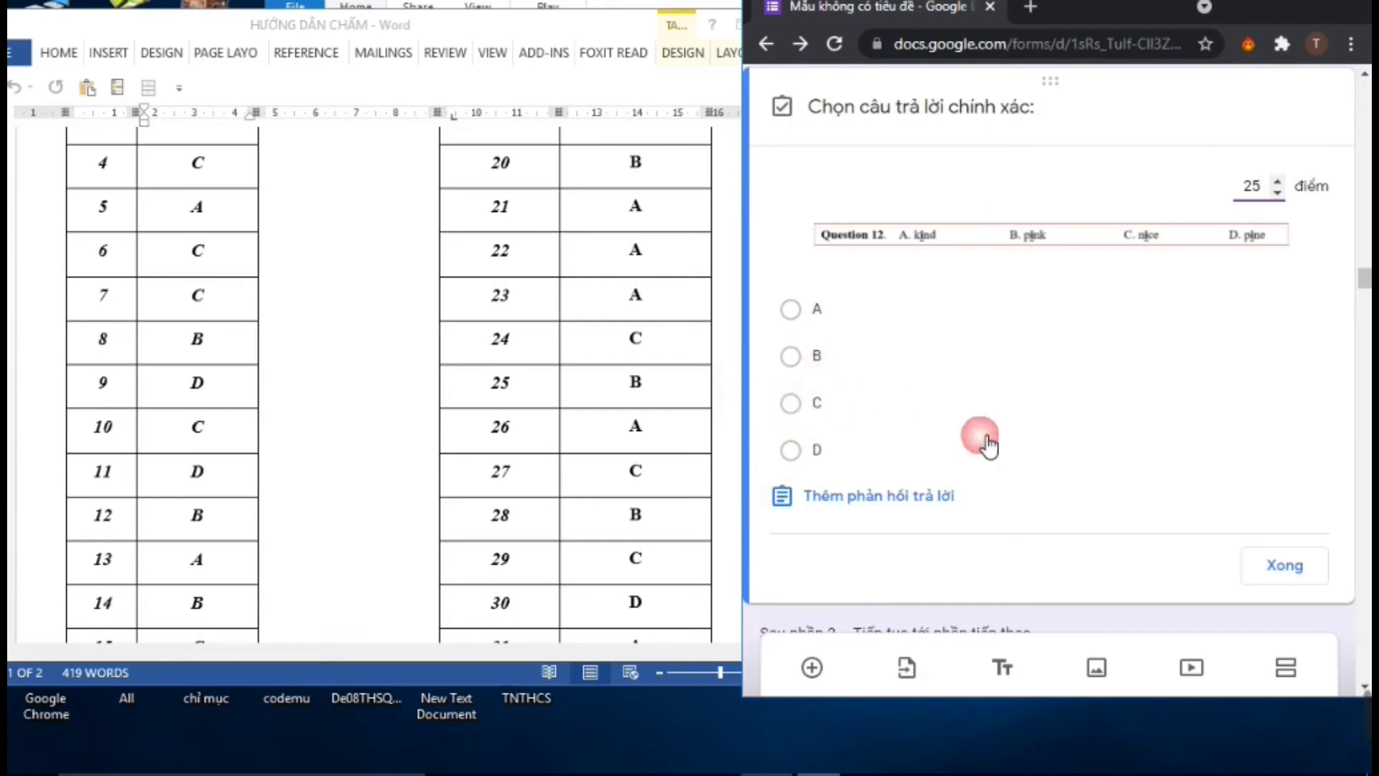
click(1279, 566)
scroll(927, 468, down, 6)
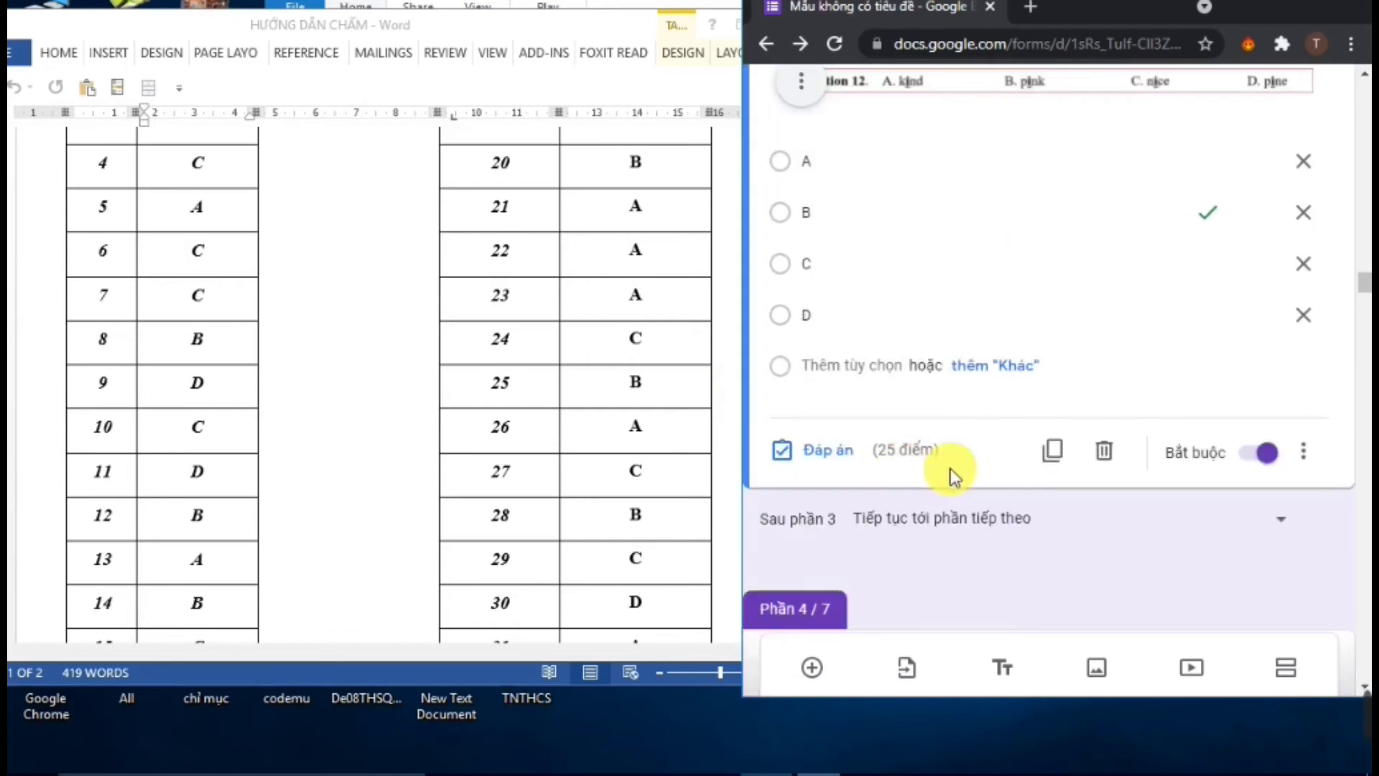
scroll(967, 492, up, 3)
scroll(963, 495, down, 7)
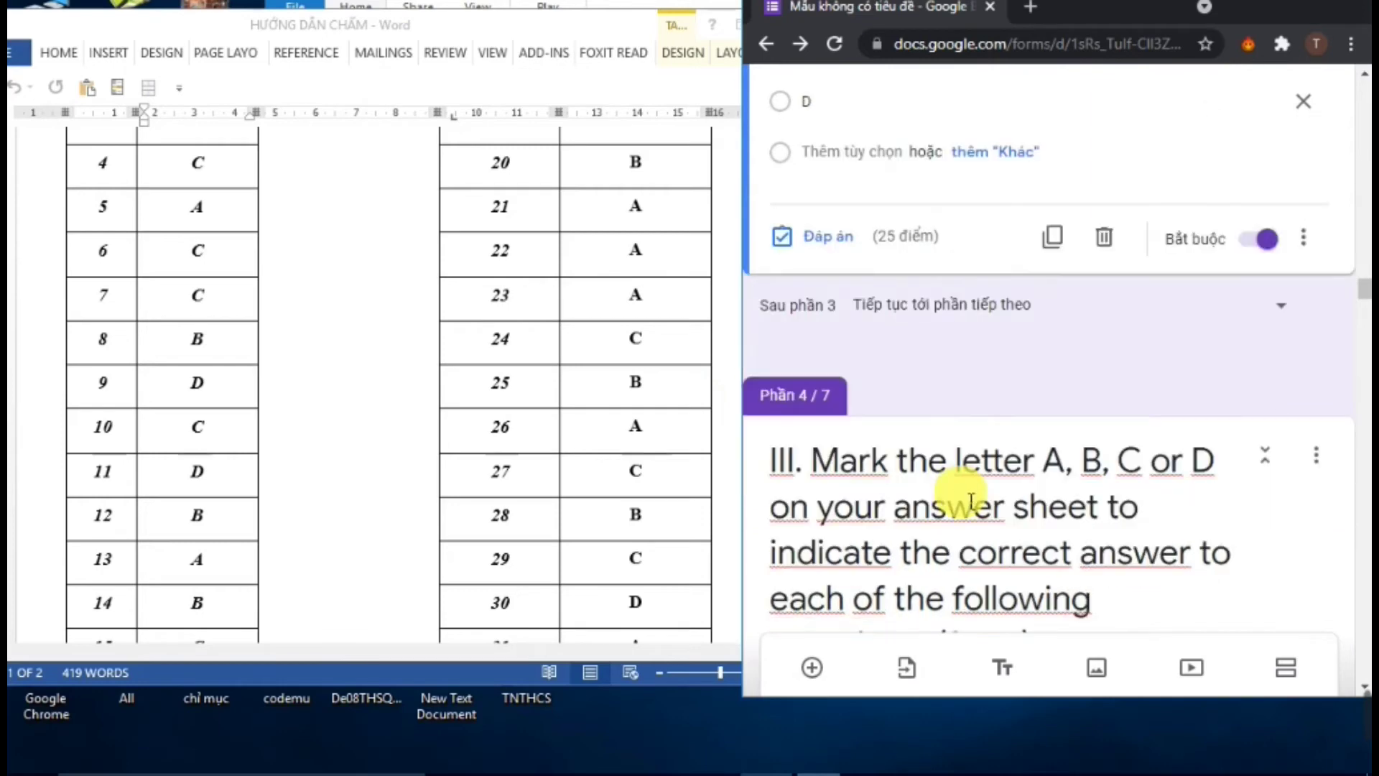
scroll(928, 441, up, 1)
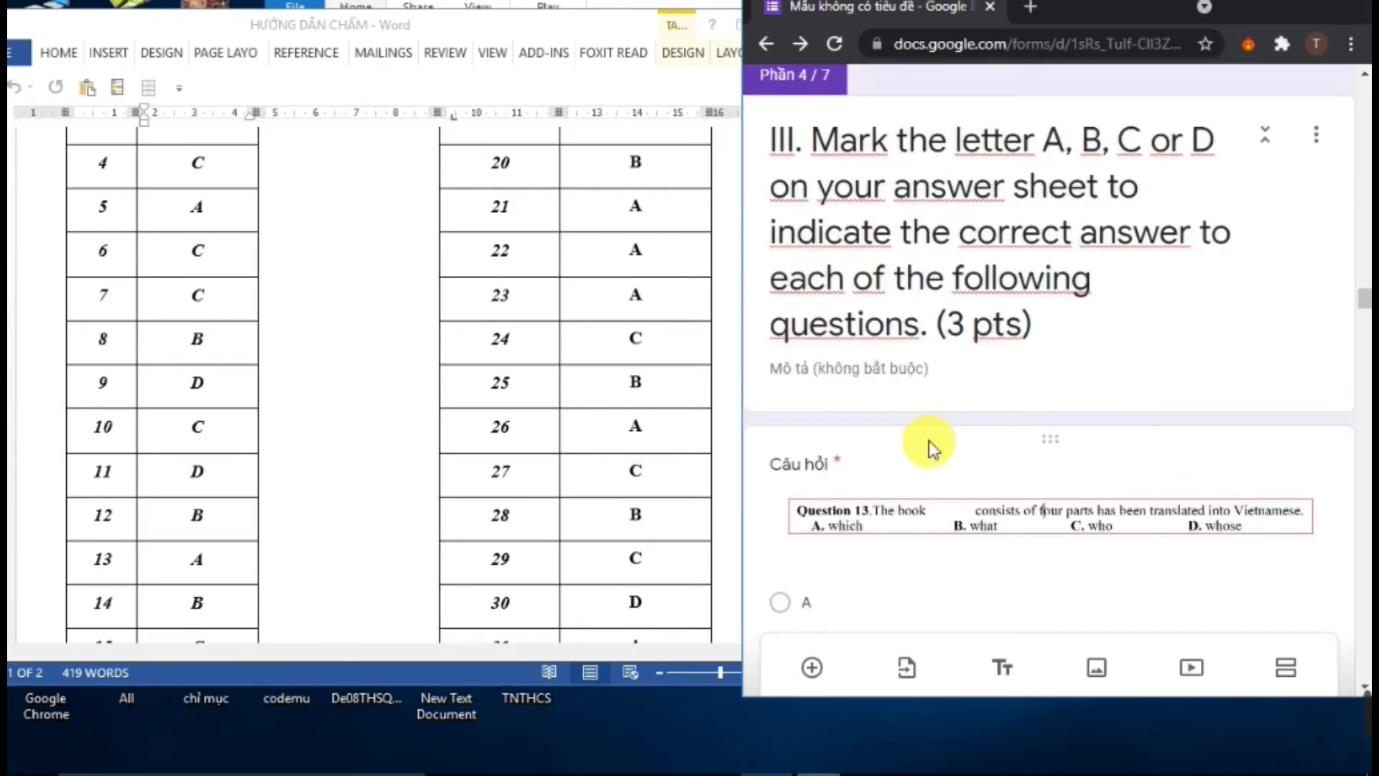
scroll(925, 509, down, 1)
Give Question 13 25 points with A keyed as correct
click(894, 526)
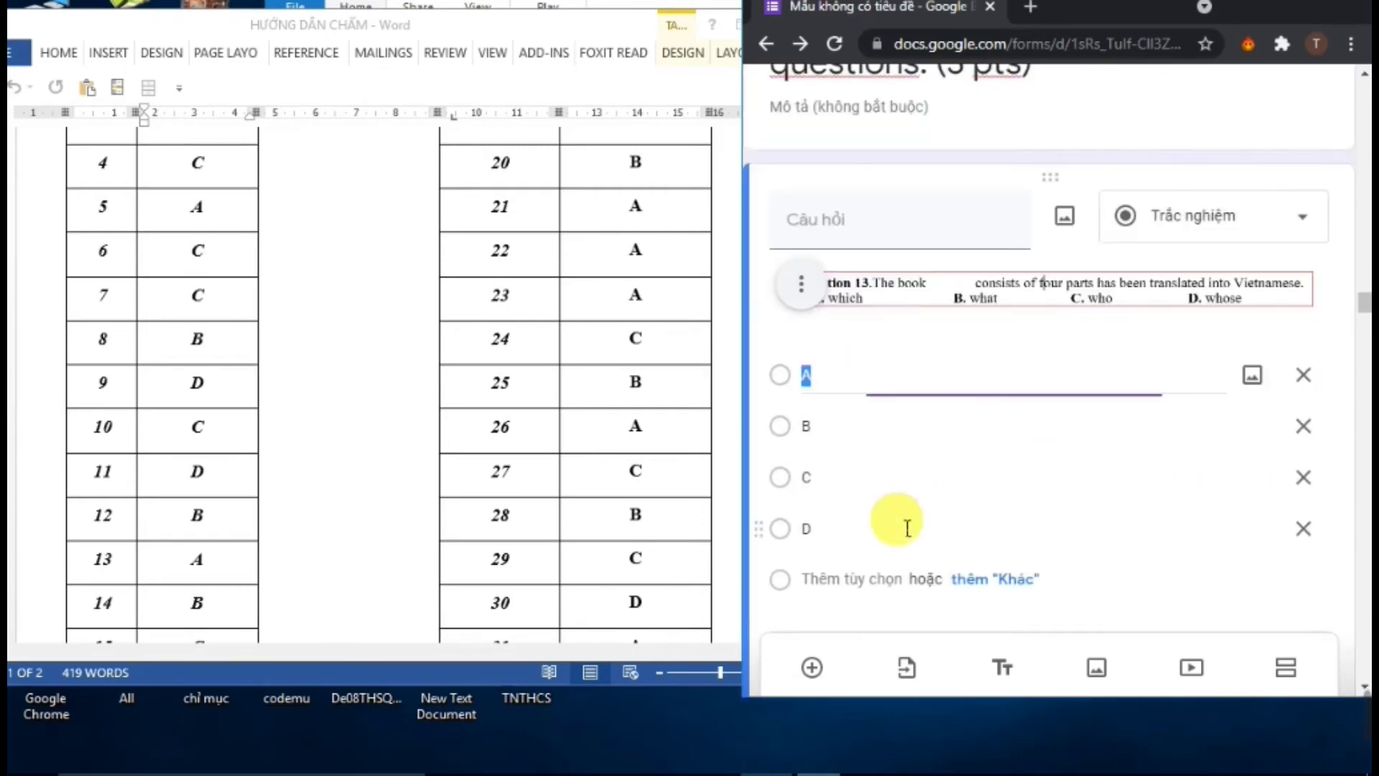
scroll(909, 528, down, 3)
click(828, 450)
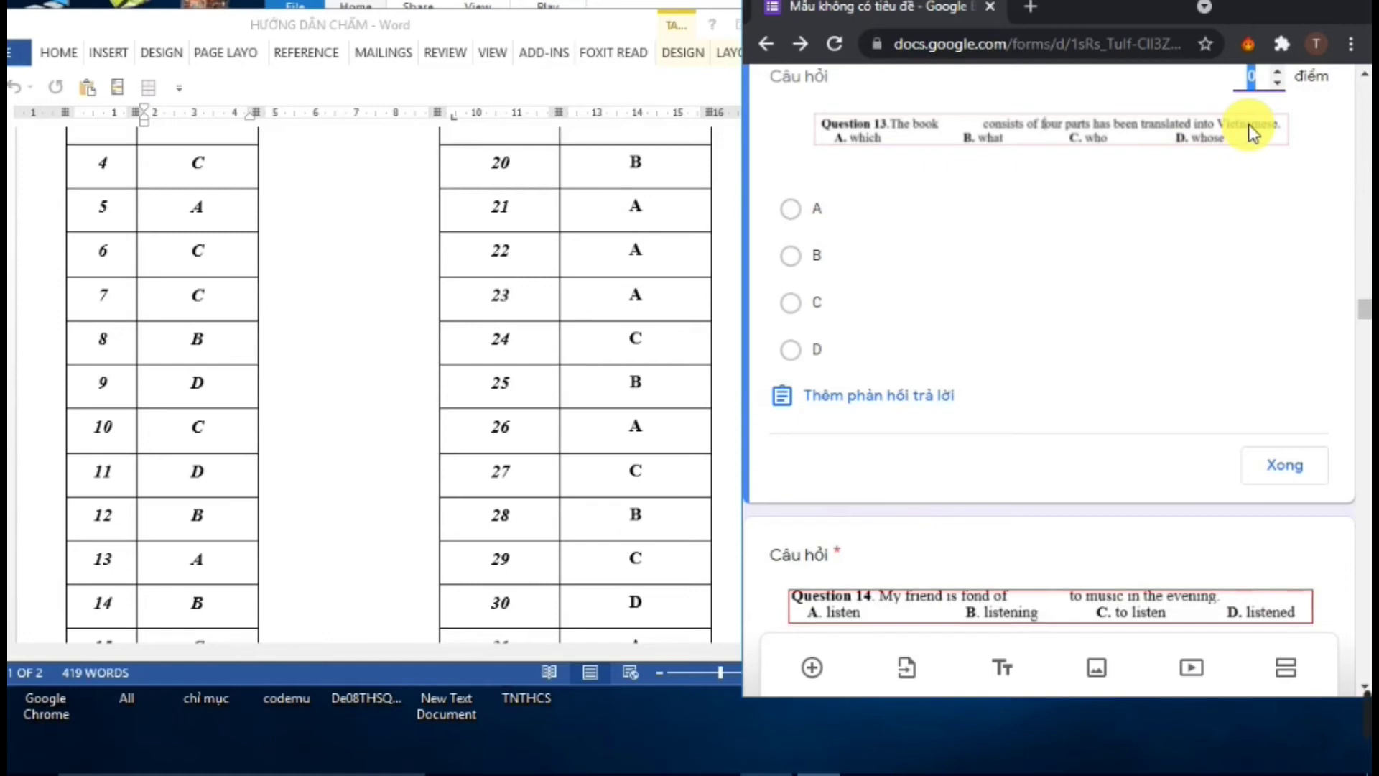
text(25)
click(810, 209)
click(1297, 467)
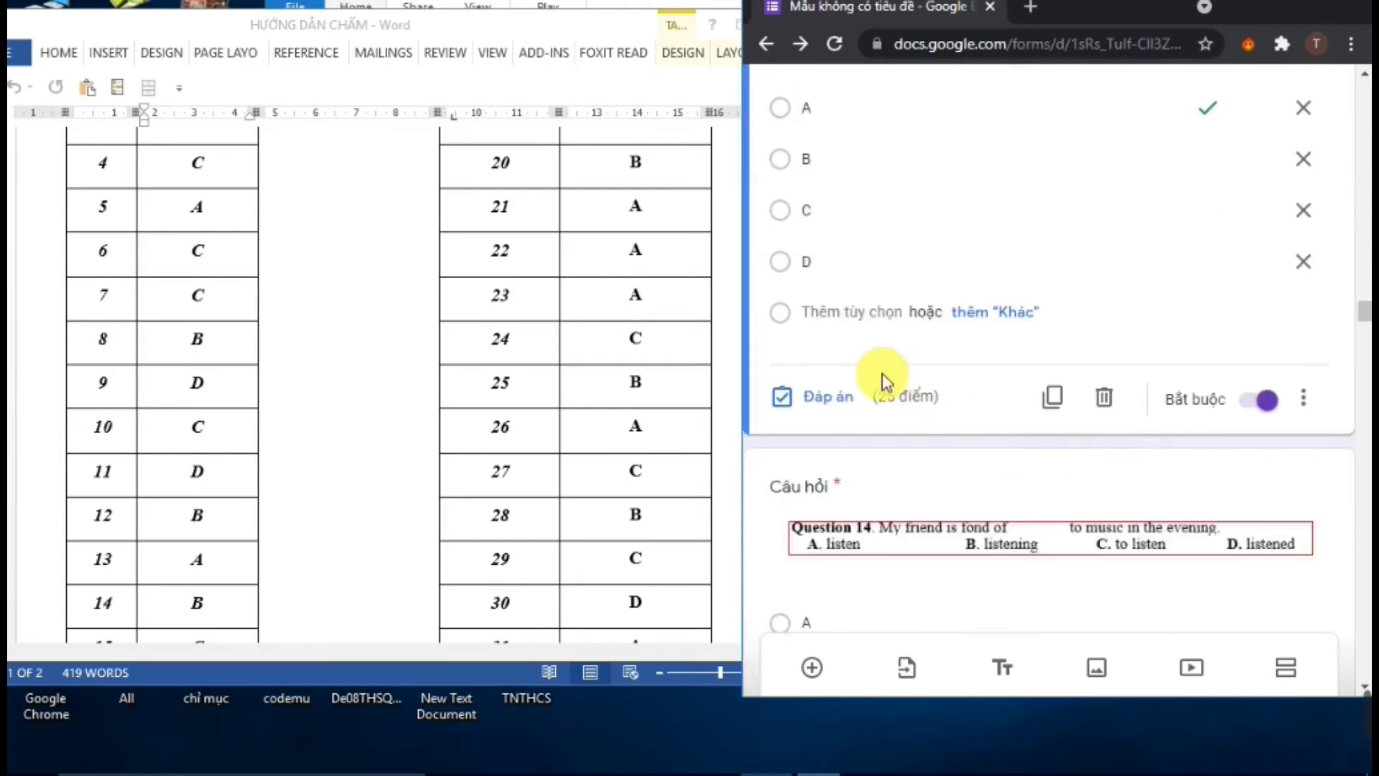
click(828, 505)
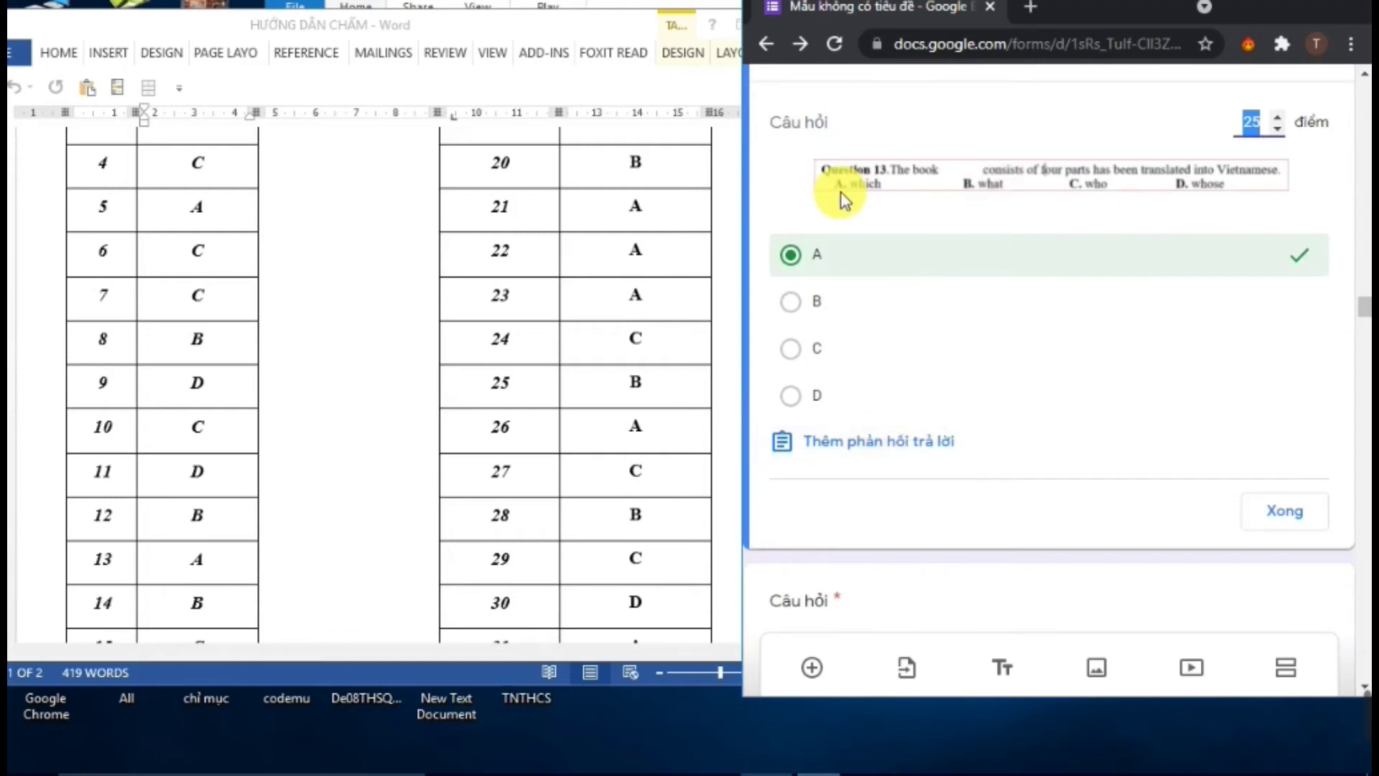
Save Question 13's feedback empty, finish its answer key, and select the Question 14 card
click(878, 443)
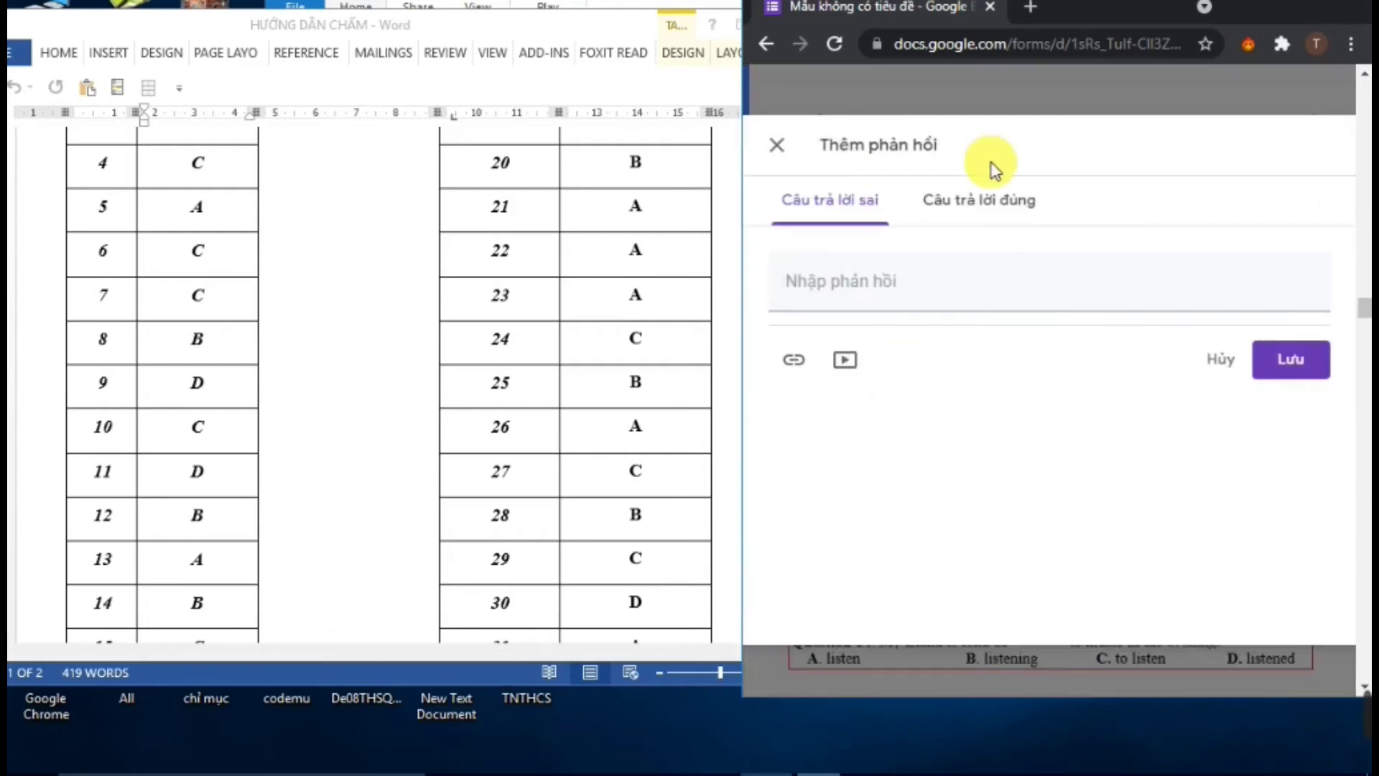
click(879, 261)
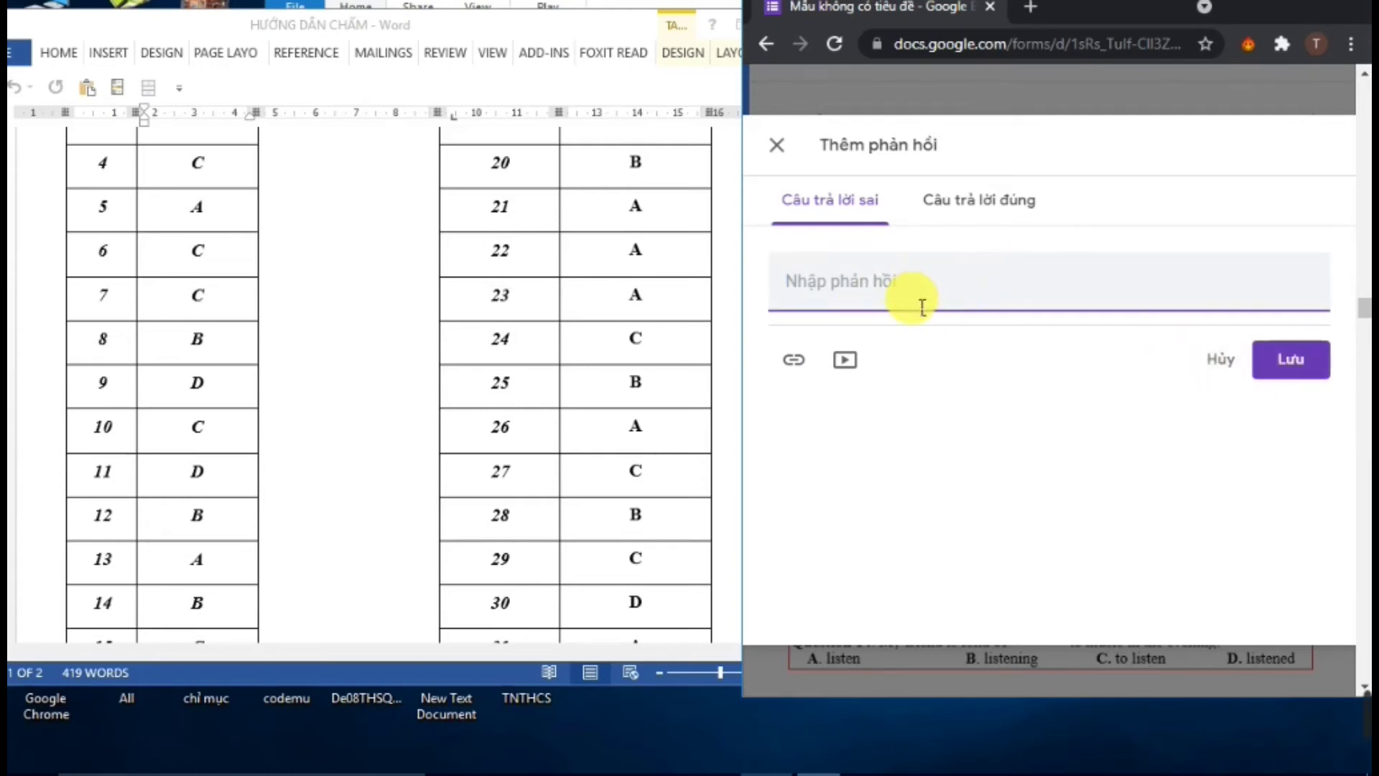
click(1282, 363)
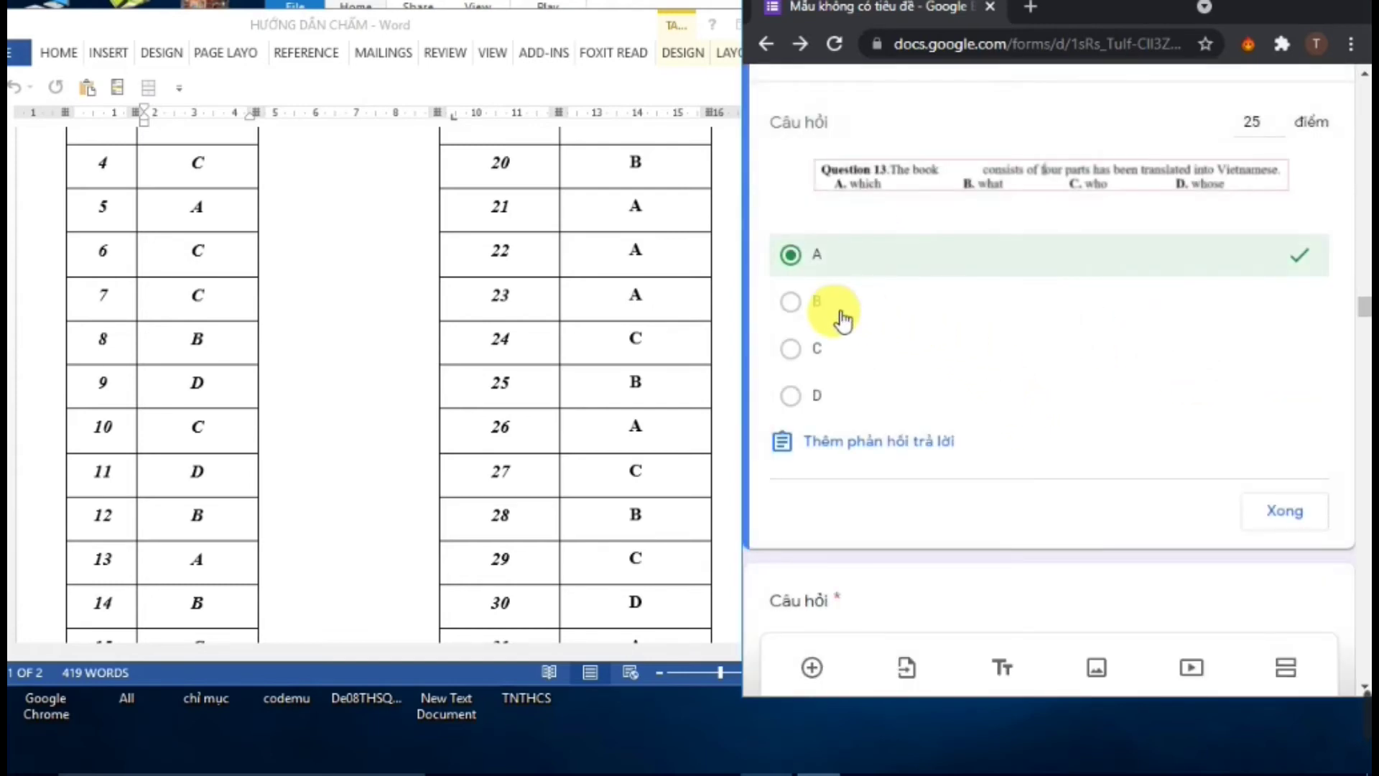
scroll(1278, 524, down, 1)
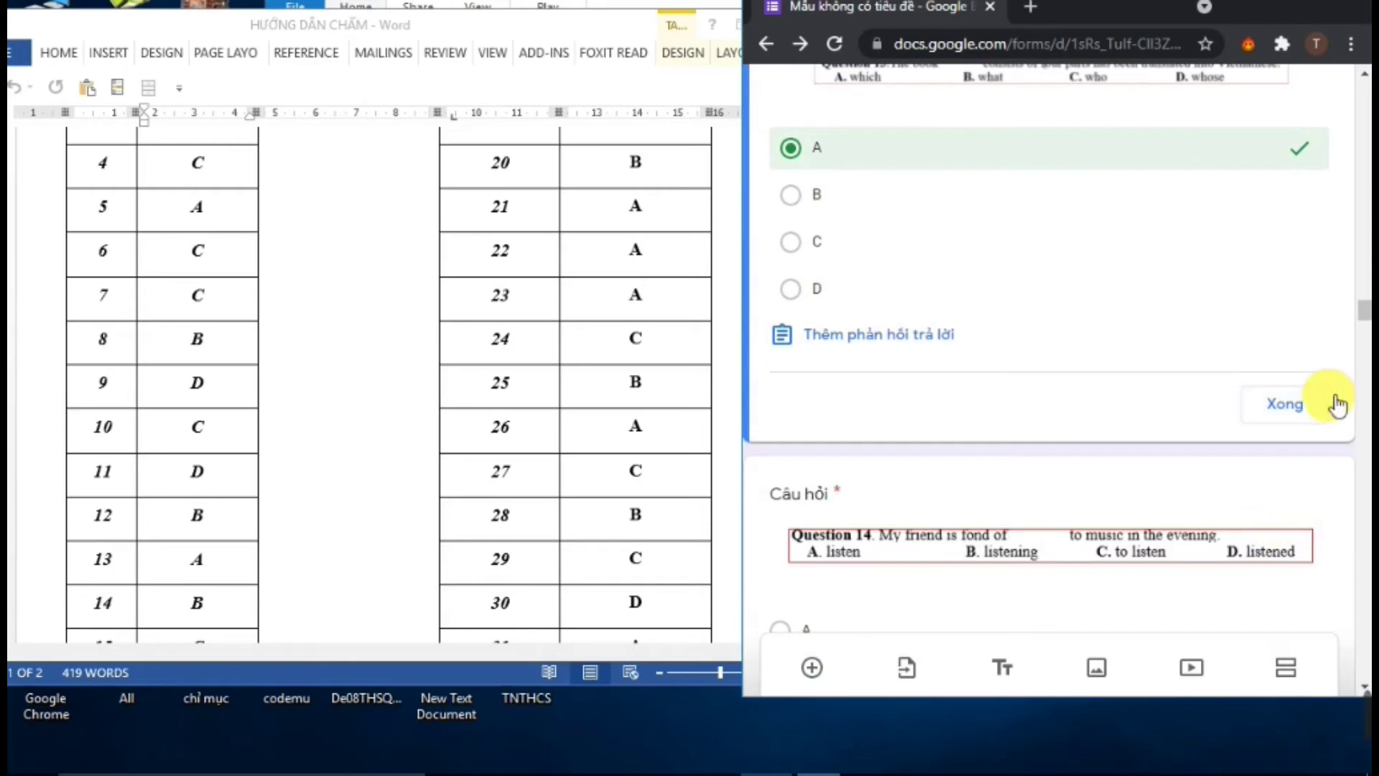
click(1317, 406)
scroll(1041, 450, down, 4)
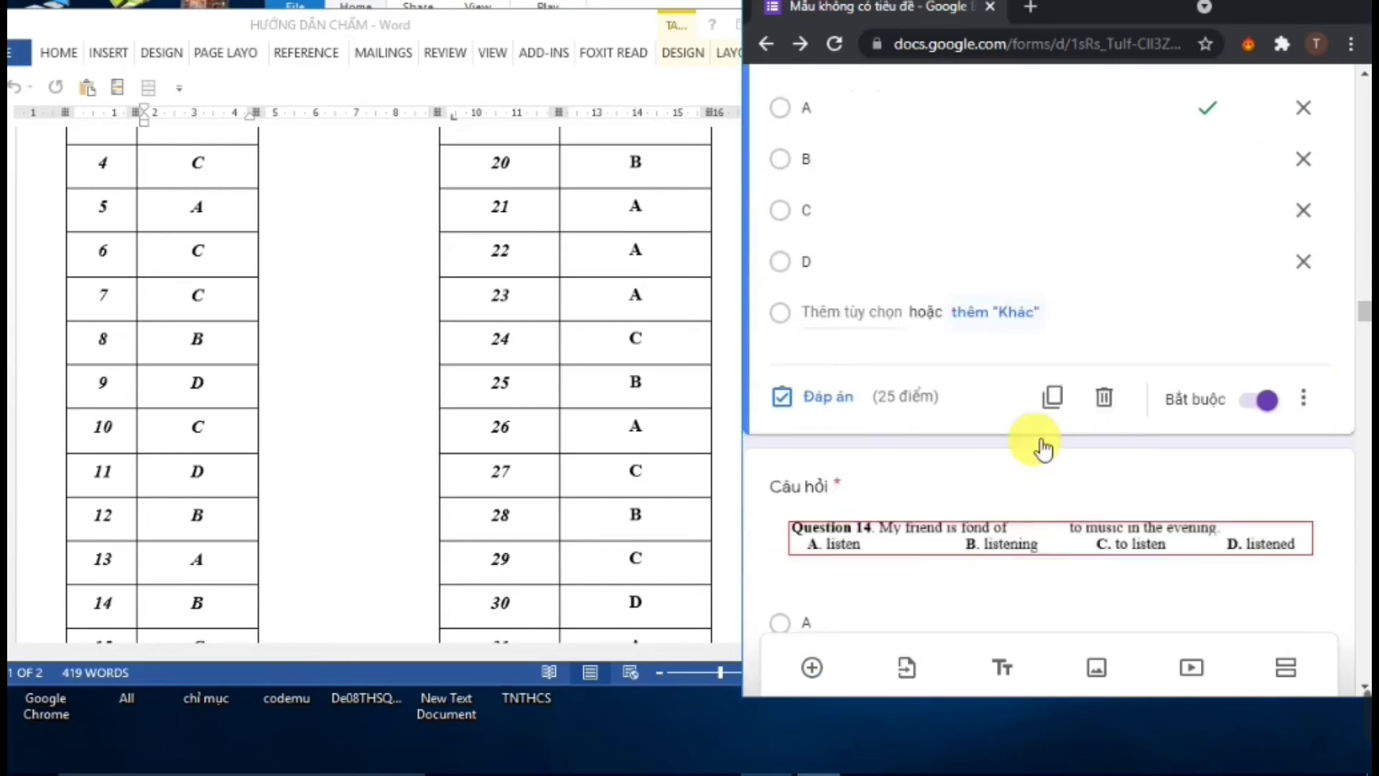
click(963, 467)
scroll(959, 481, down, 3)
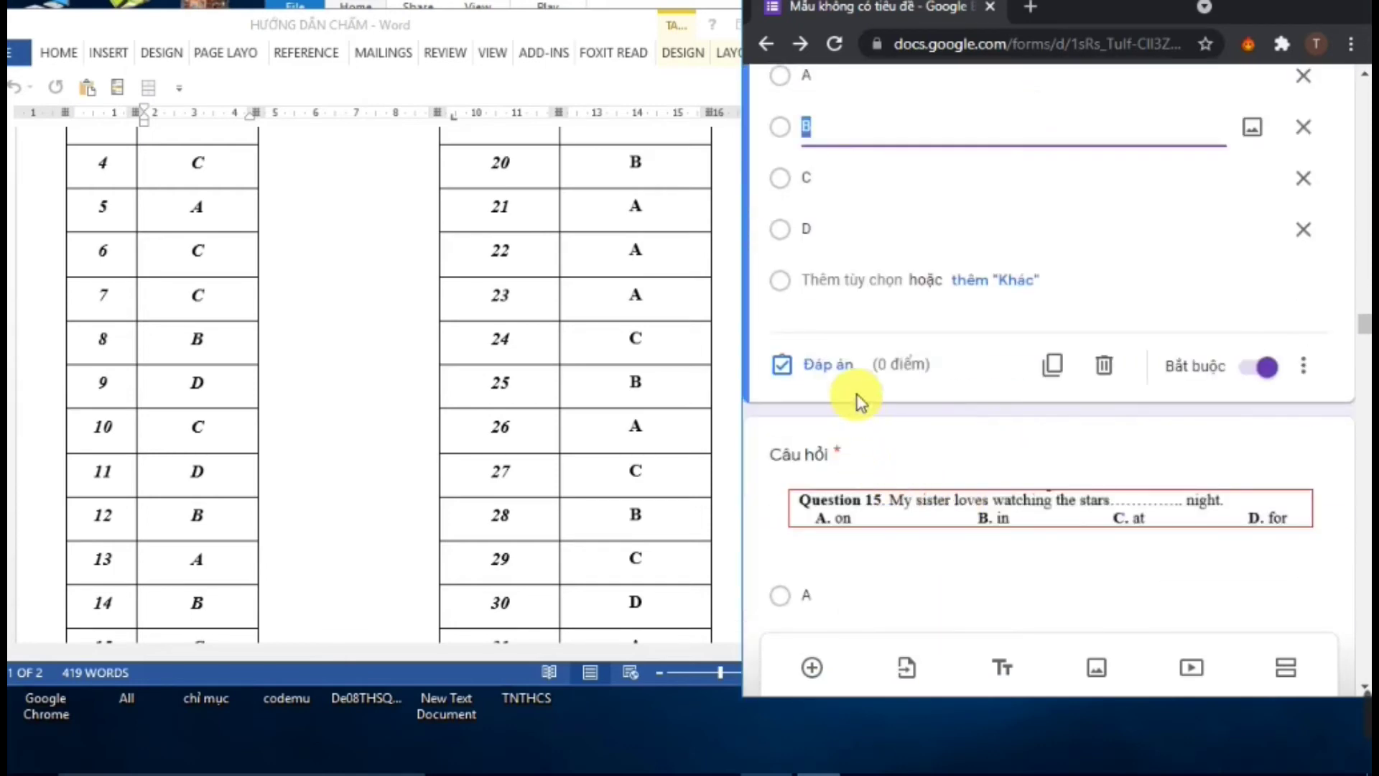
Key B as Question 14's correct answer, worth 25 points
click(848, 377)
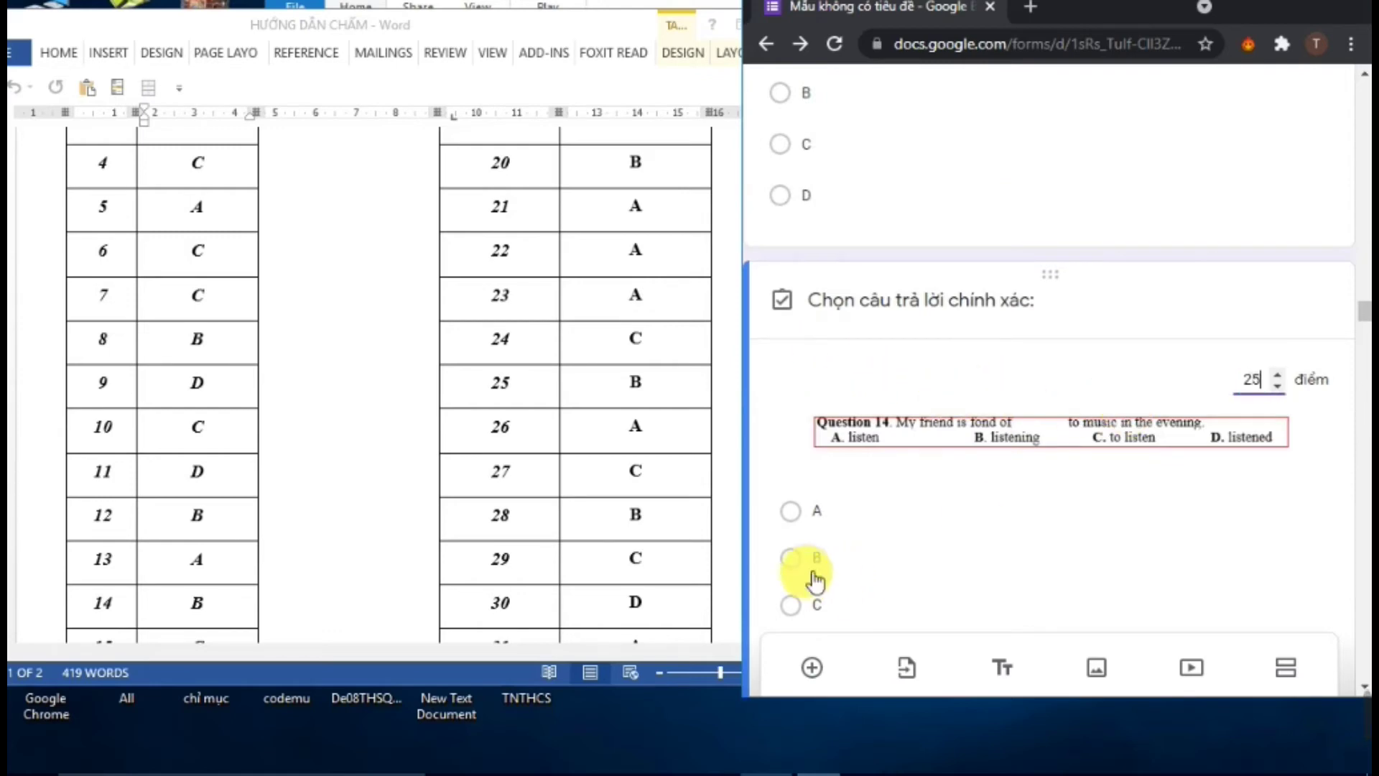
click(791, 558)
scroll(1164, 596, down, 4)
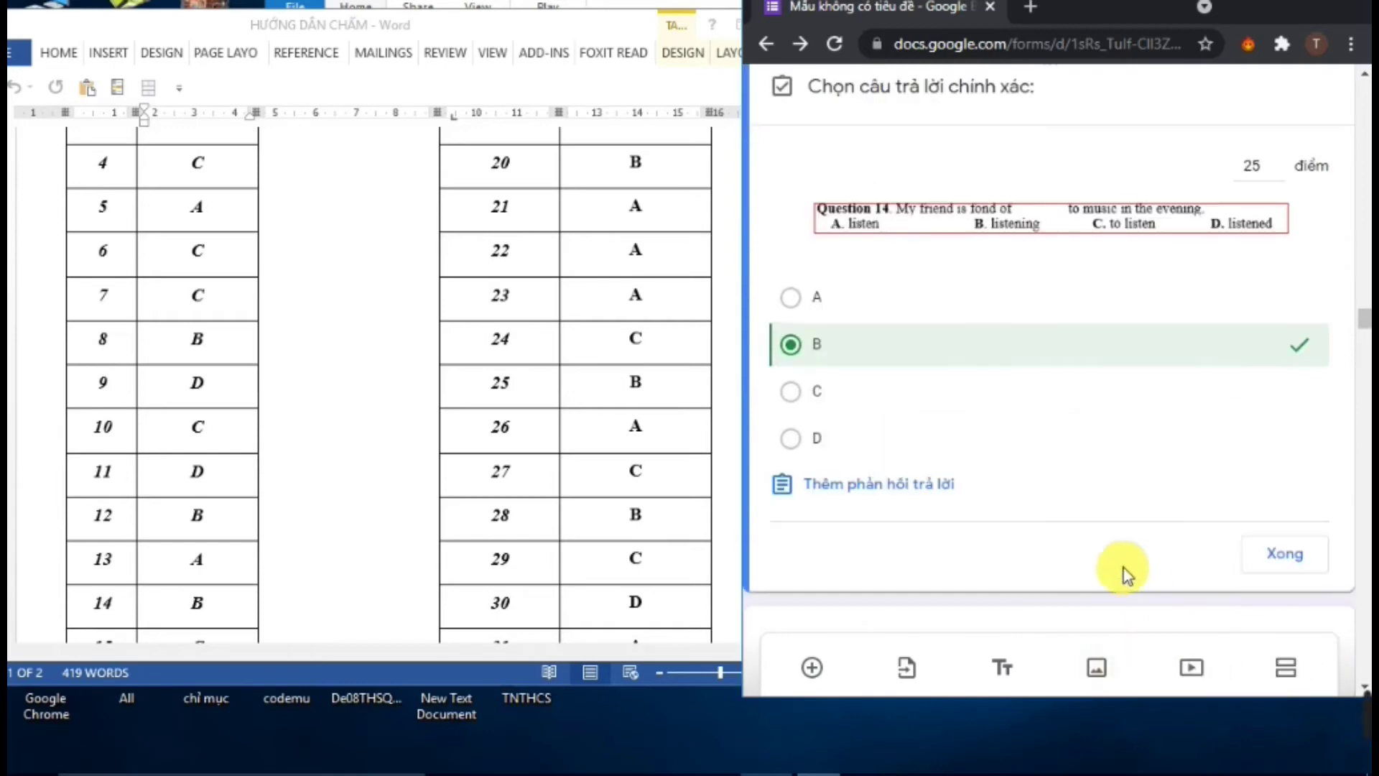
click(1304, 559)
scroll(1005, 546, down, 6)
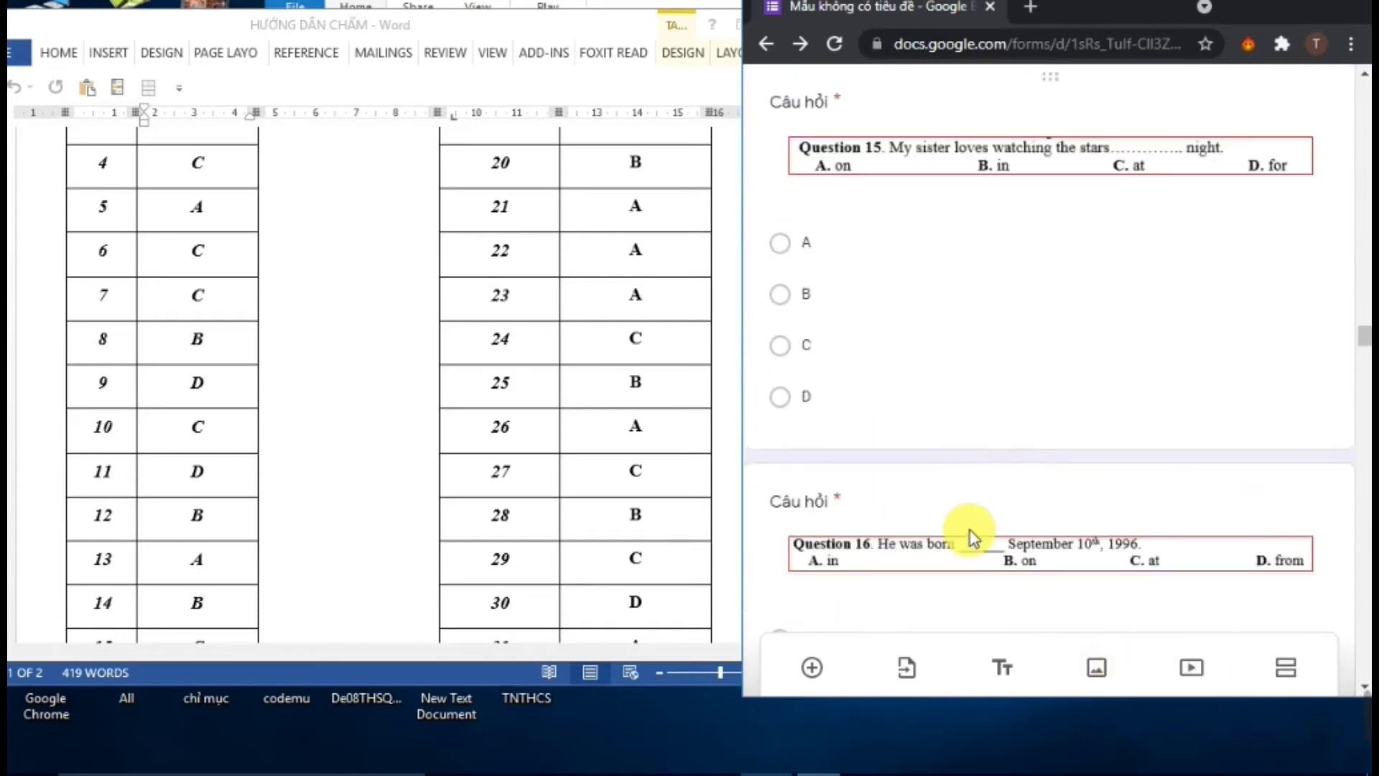
scroll(927, 439, up, 3)
Key C as Question 15's correct answer, worth 25 points
click(968, 352)
click(834, 518)
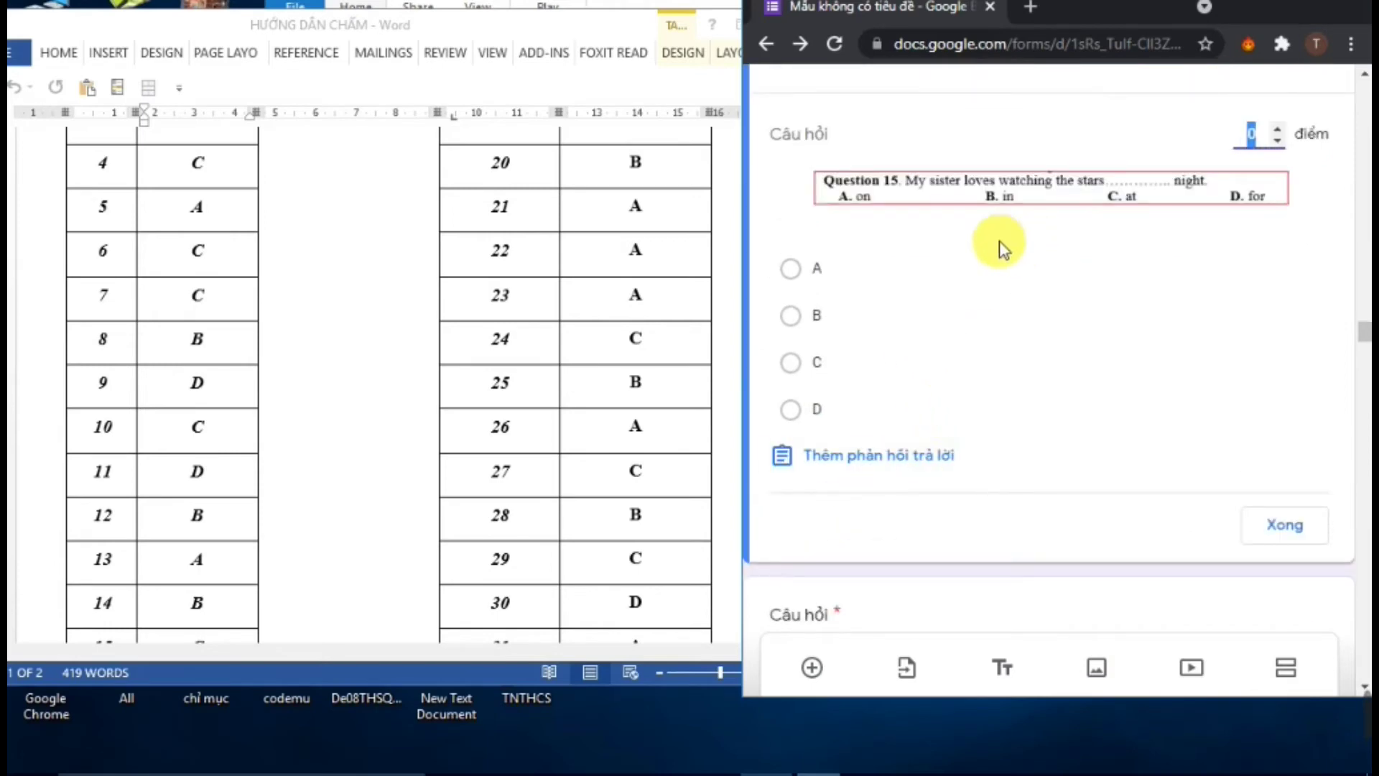
text(25)
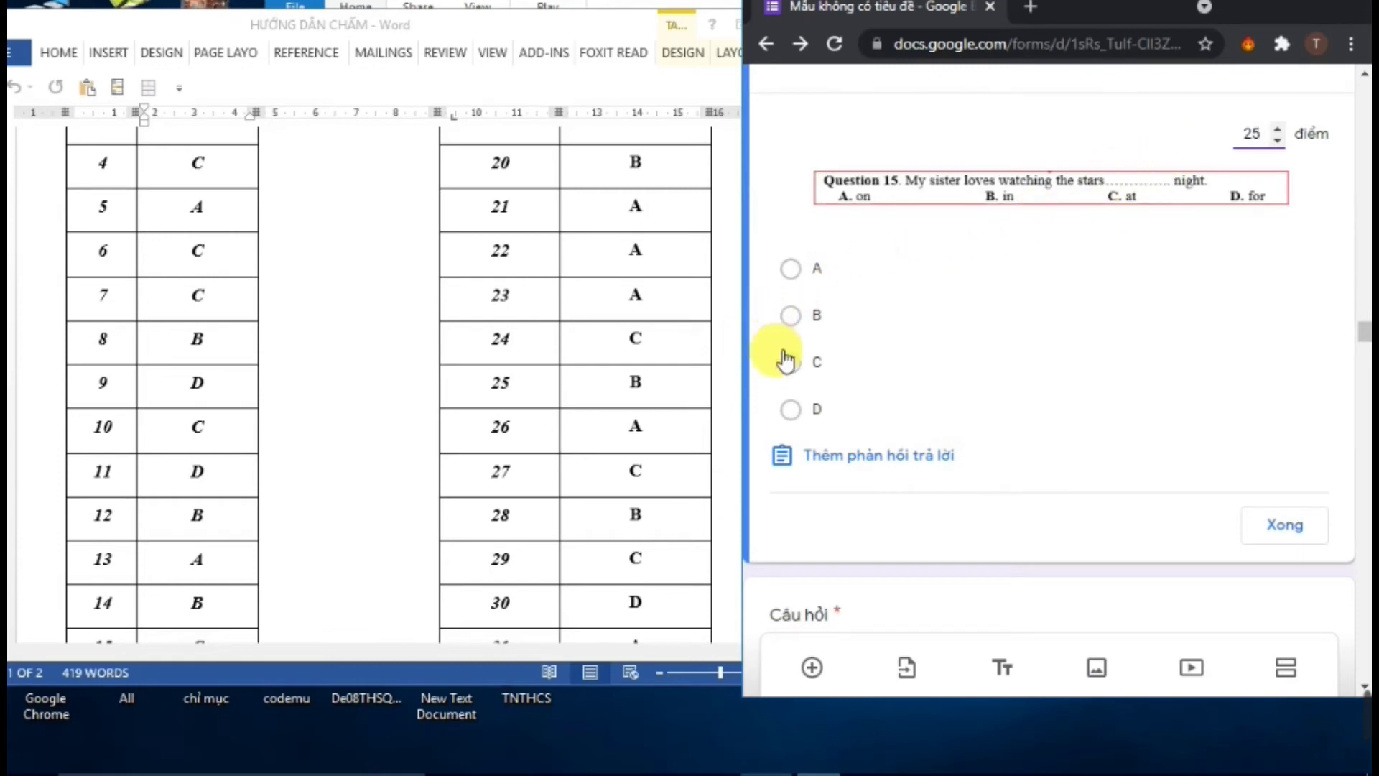
scroll(395, 359, down, 3)
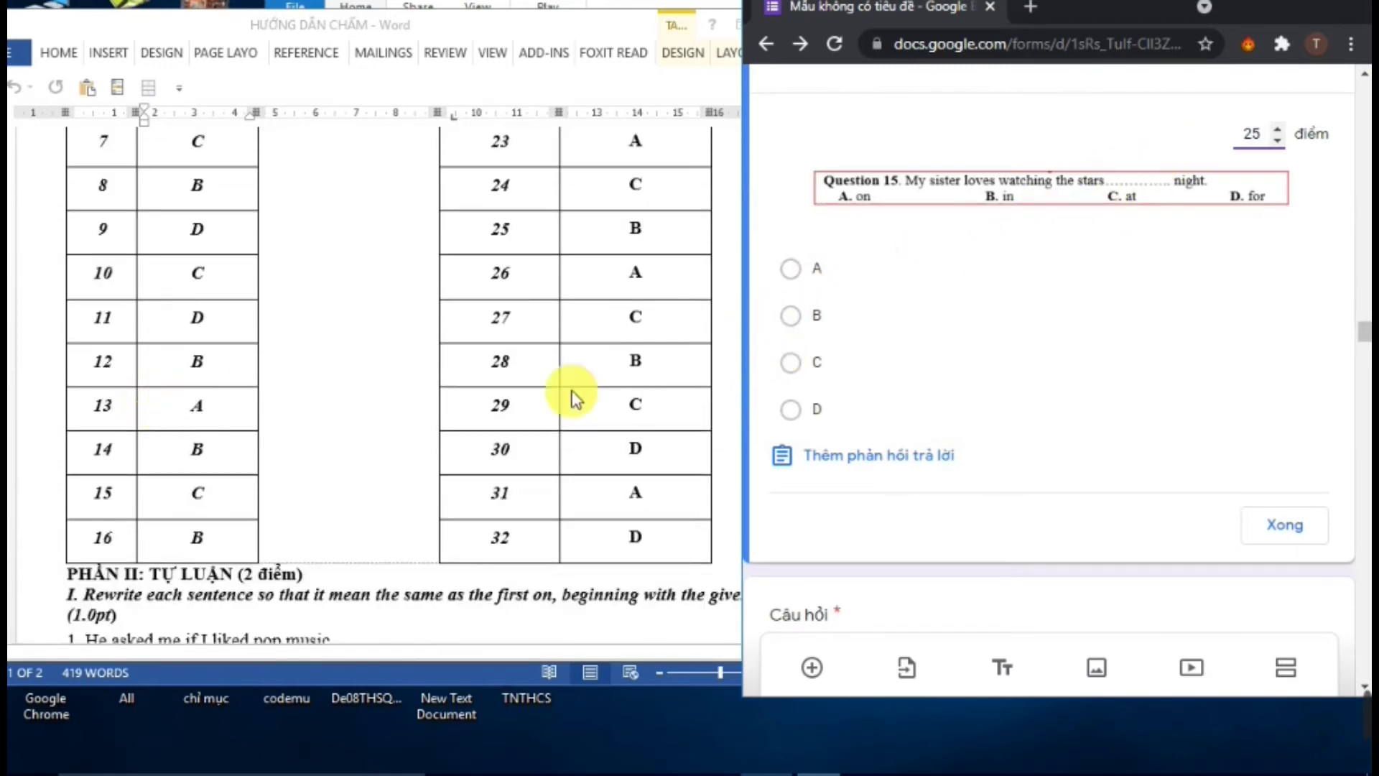
click(826, 368)
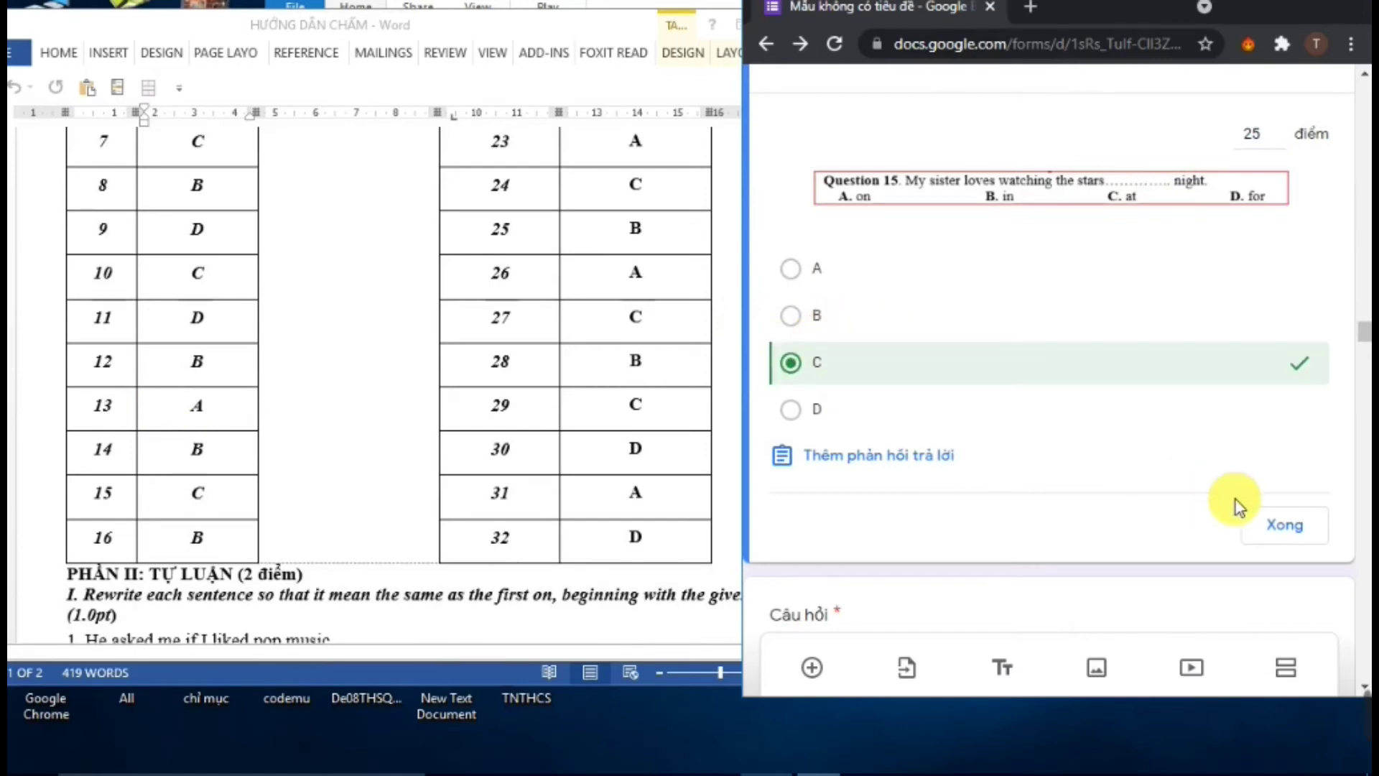
click(1281, 527)
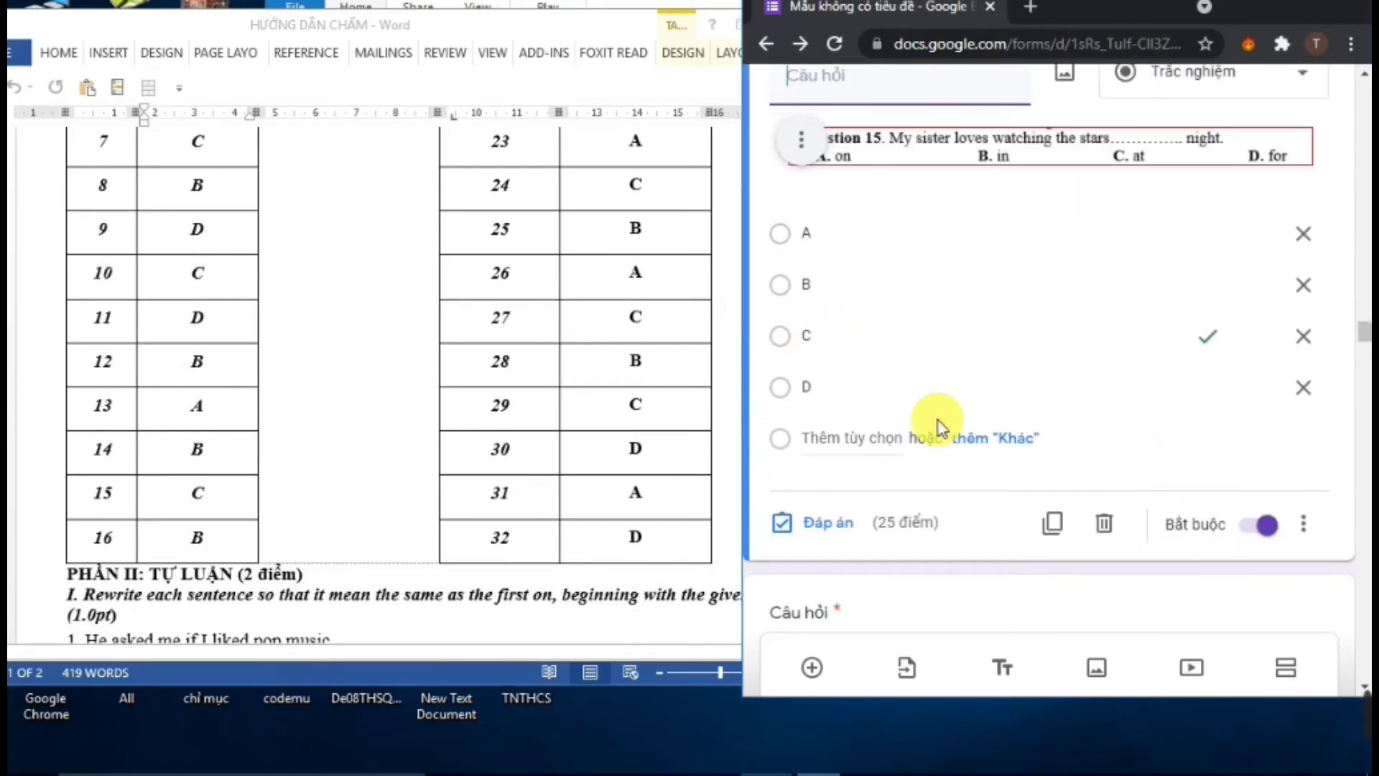
scroll(941, 437, down, 4)
Key B as Question 16's correct answer, worth 25 points
click(881, 499)
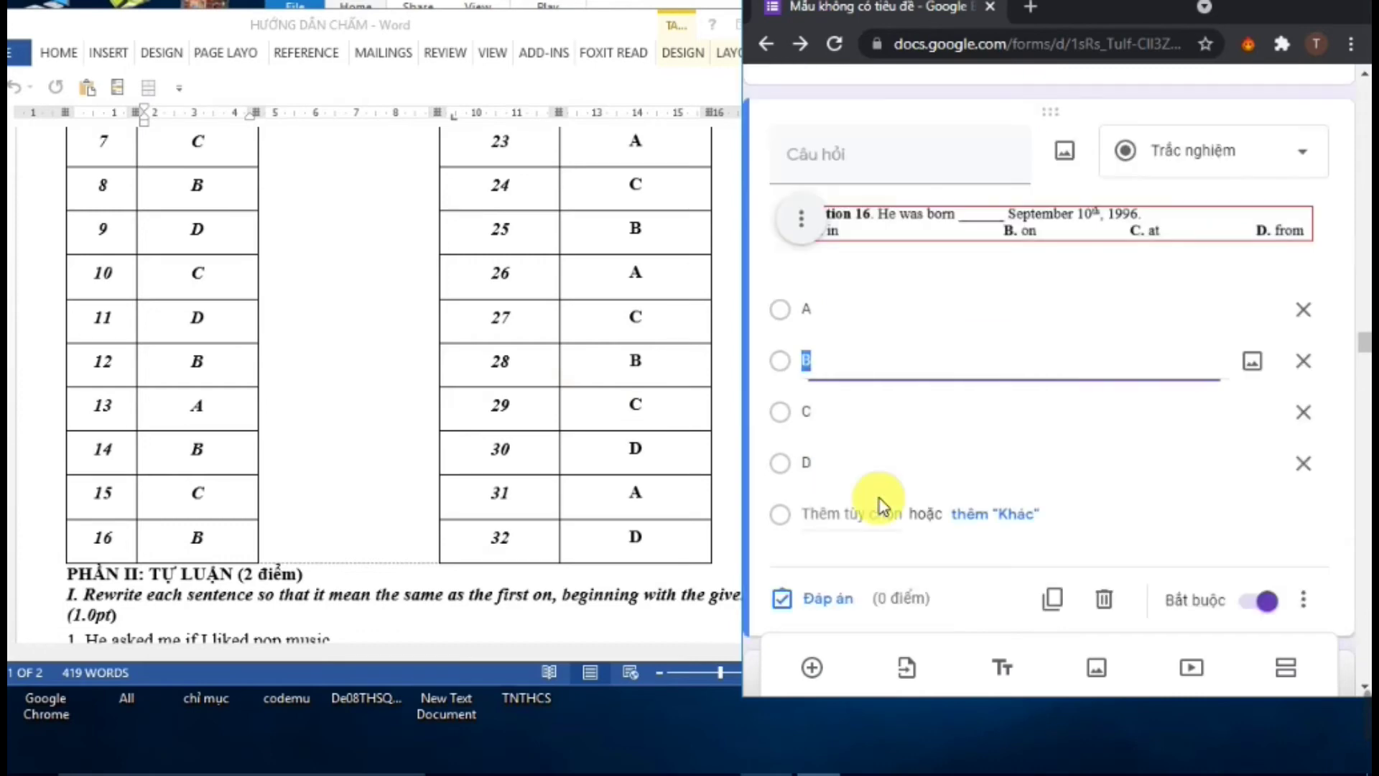
click(833, 604)
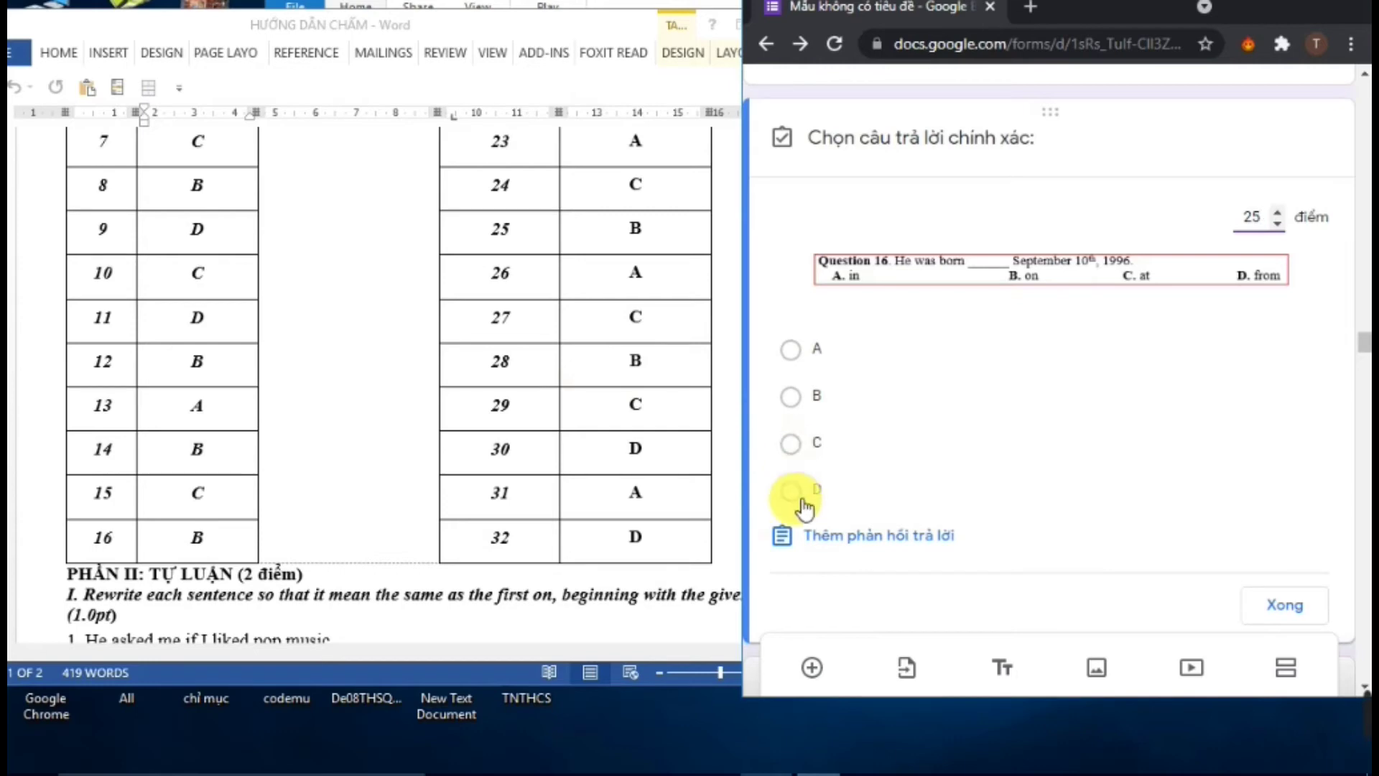
click(791, 396)
click(1280, 608)
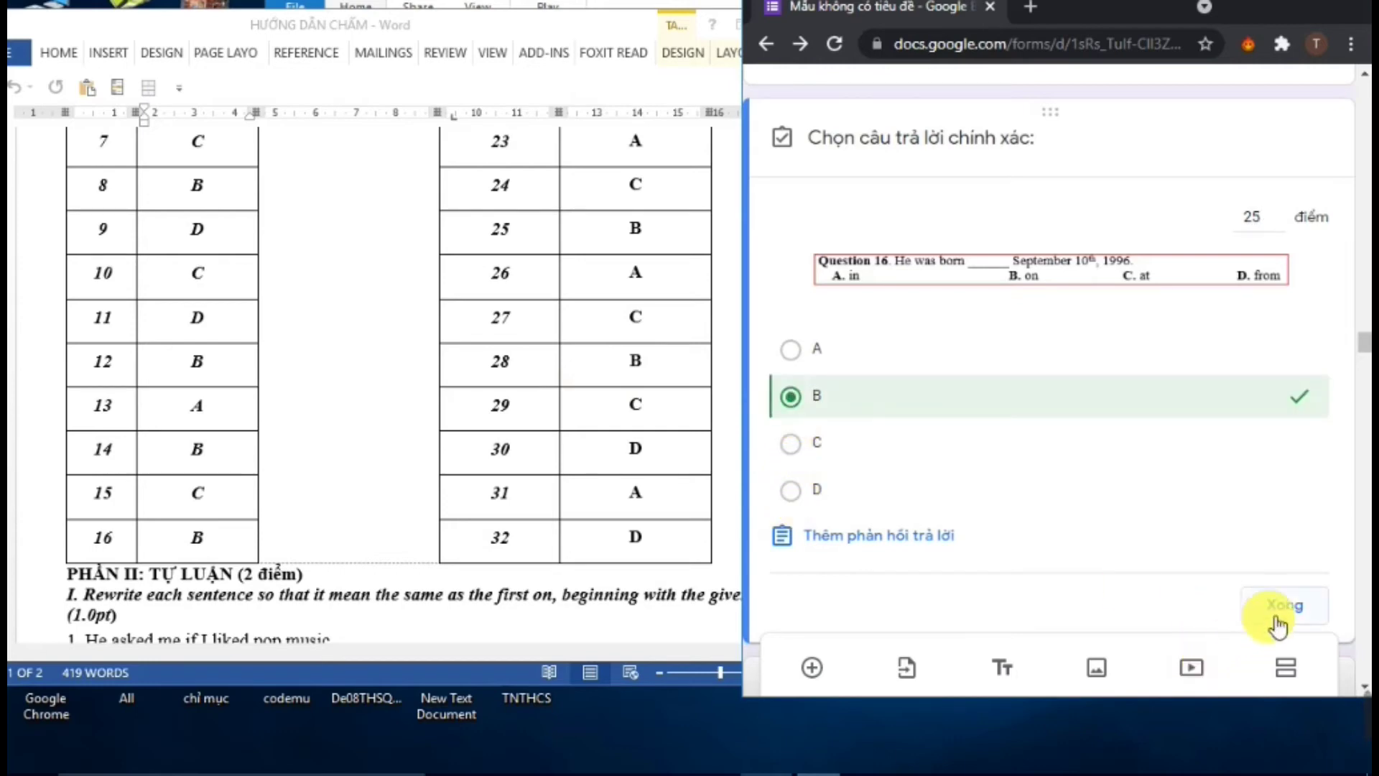
scroll(1053, 564, down, 8)
click(911, 372)
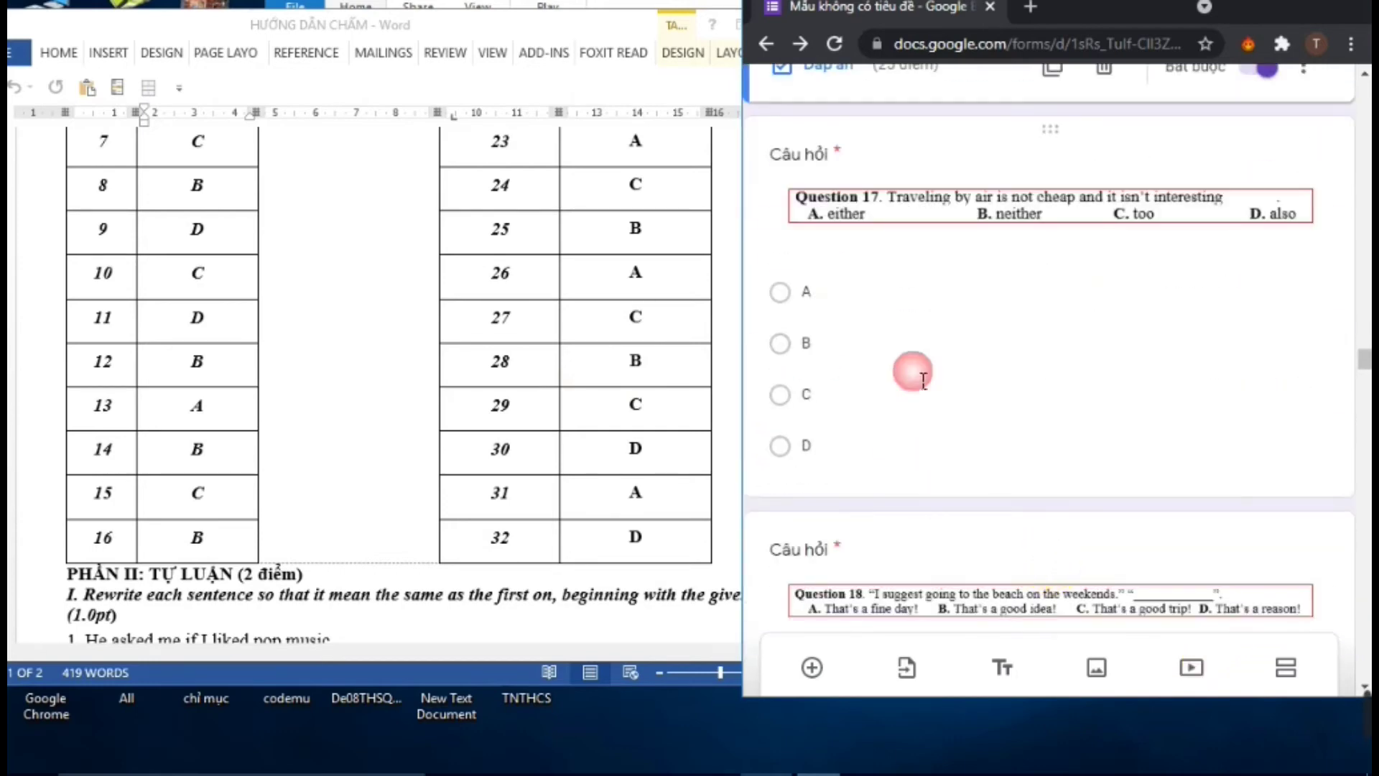
Key A as Question 17's correct answer for 25 points and mark the question required
click(826, 465)
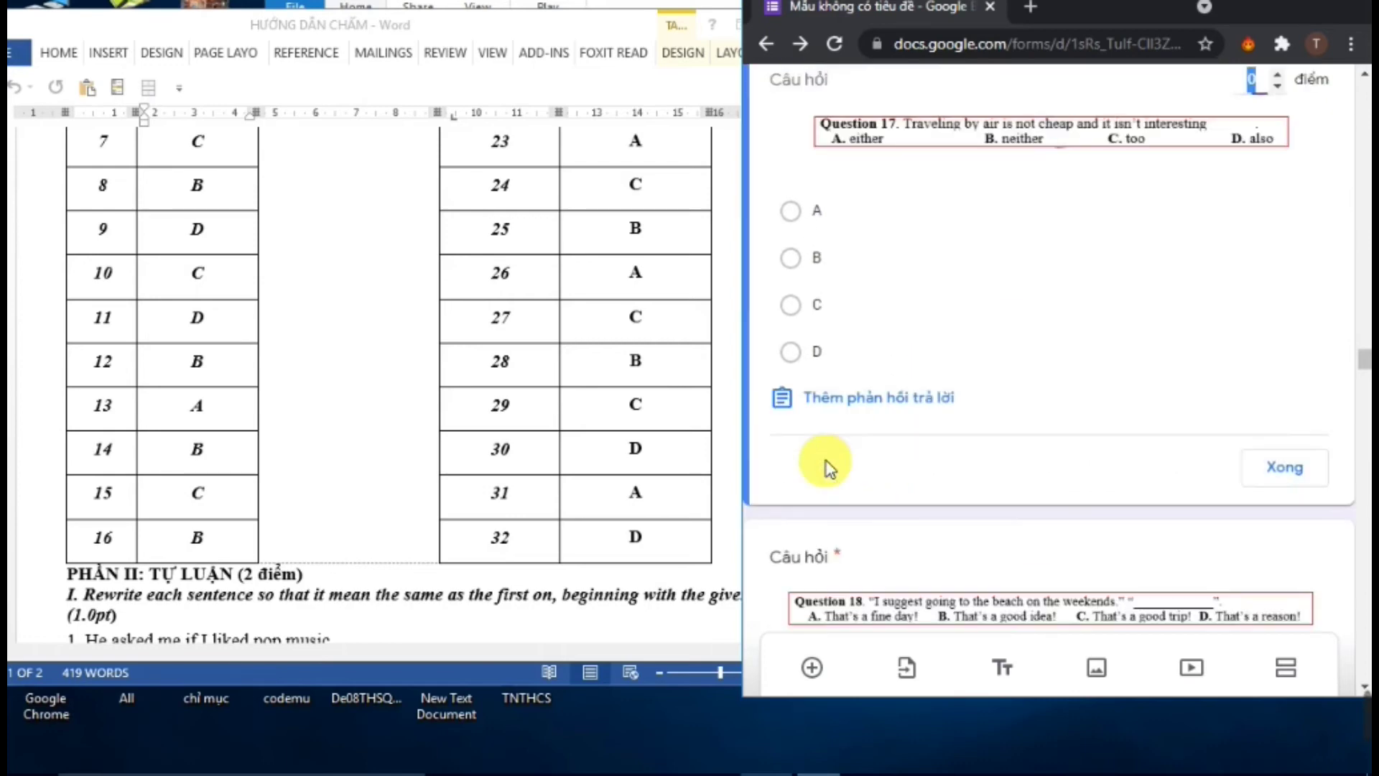
scroll(493, 462, up, 9)
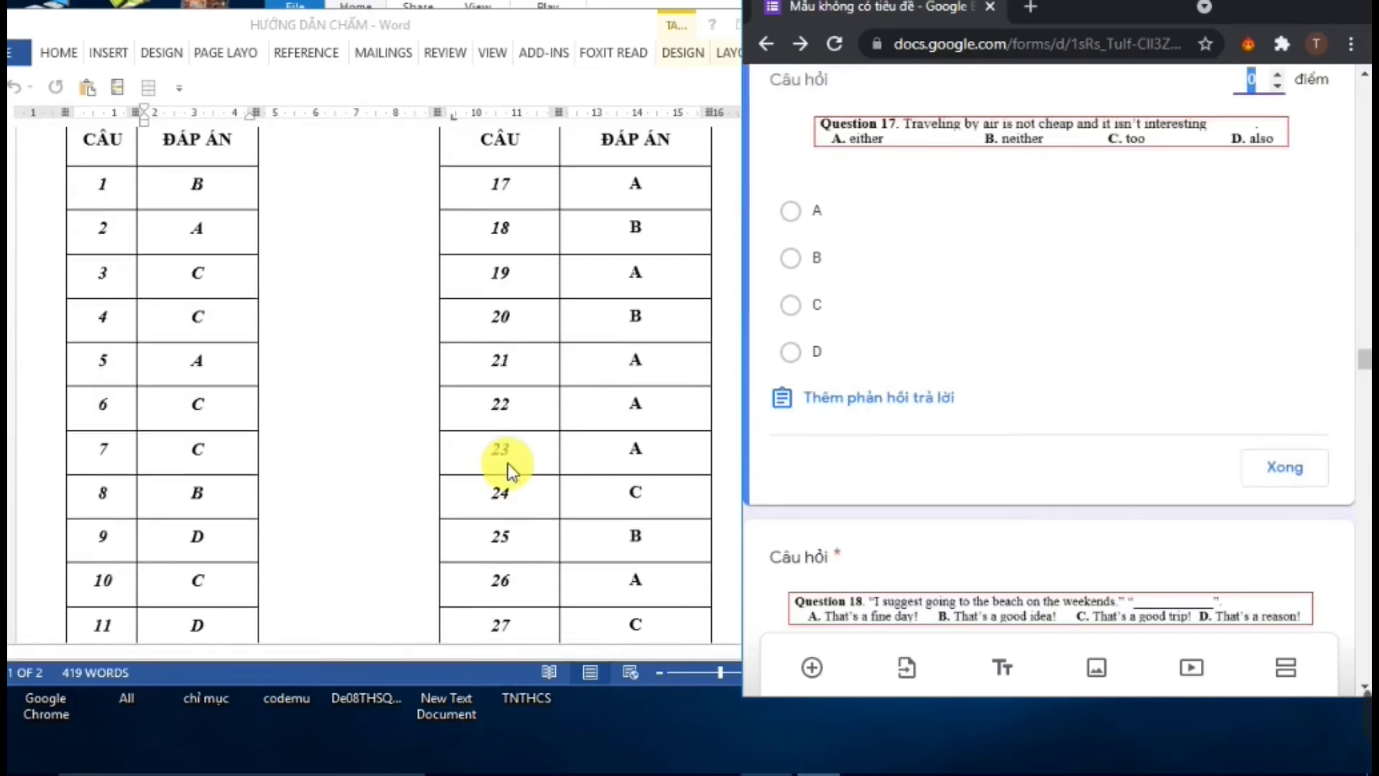
click(797, 213)
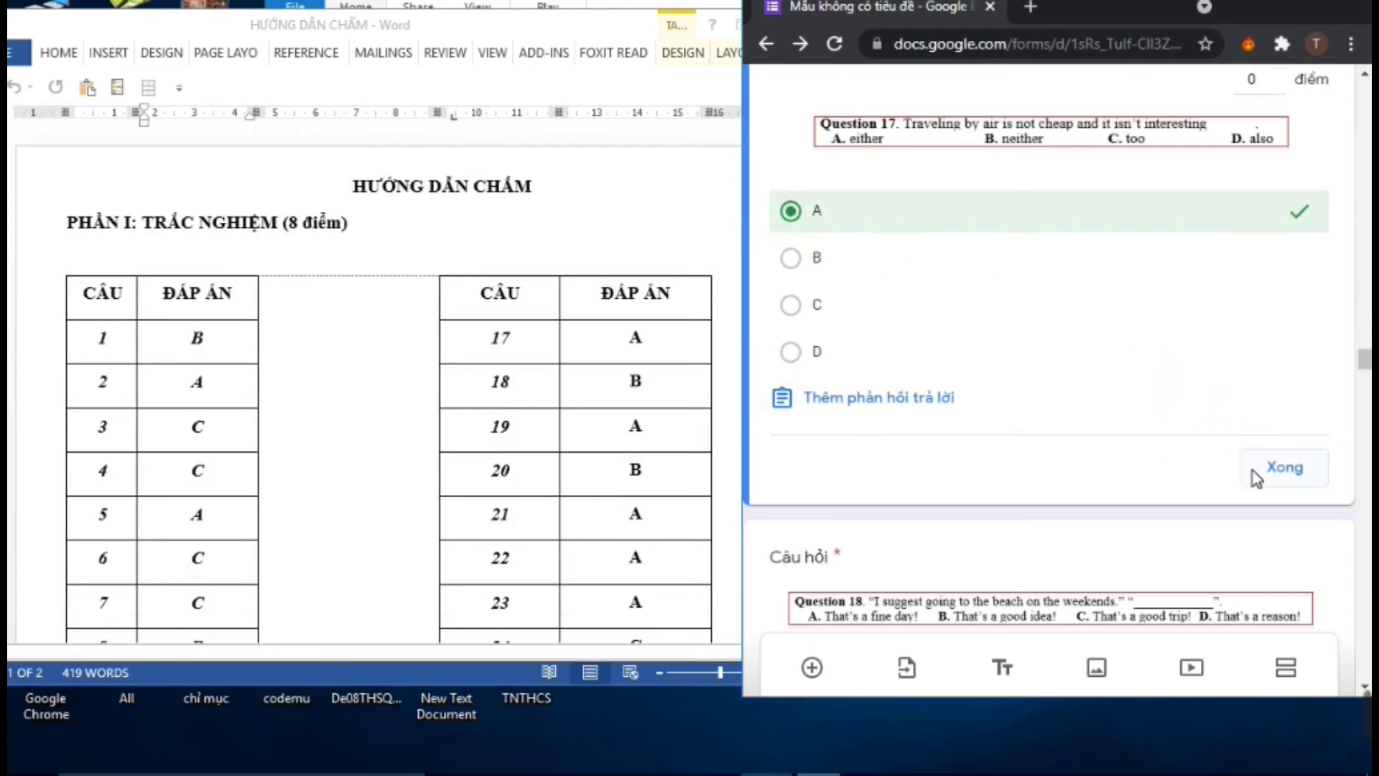
click(1276, 477)
scroll(1250, 445, up, 2)
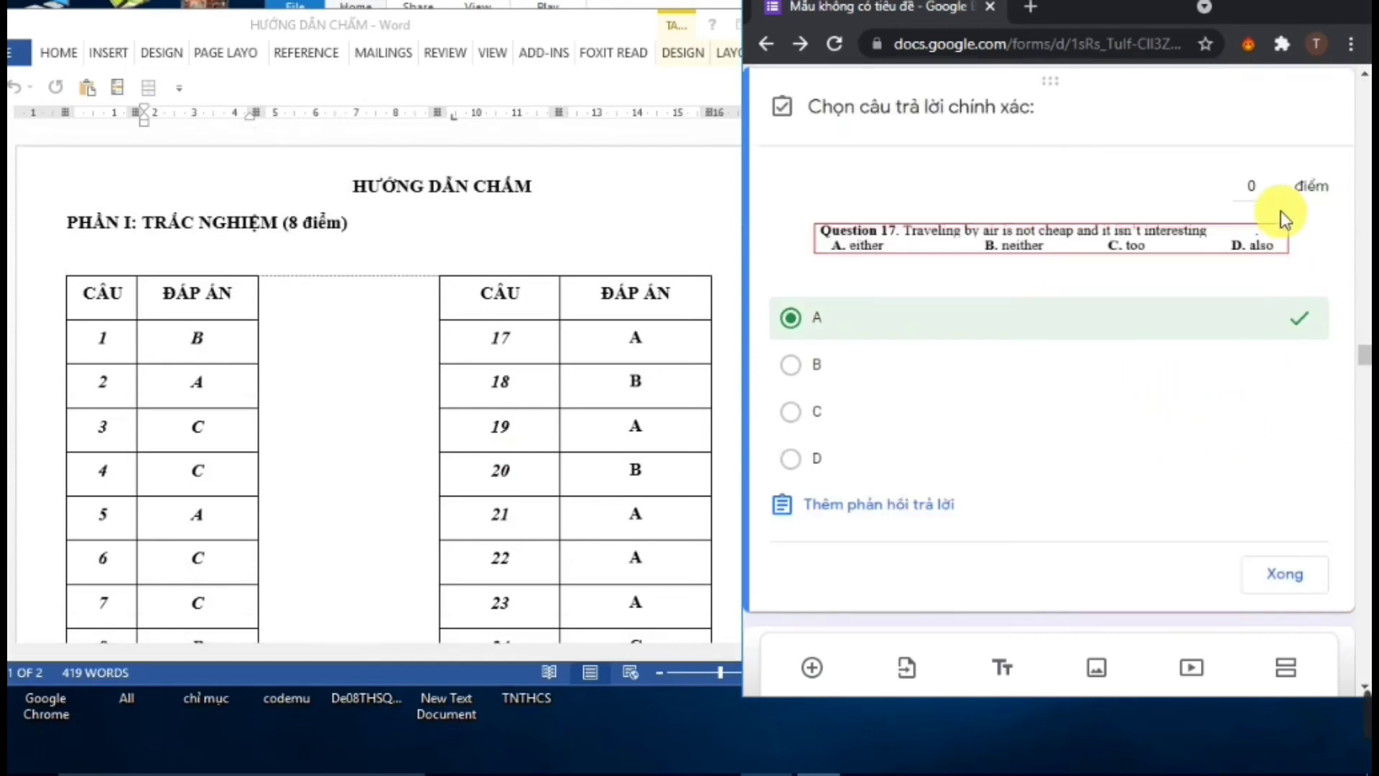
click(1267, 179)
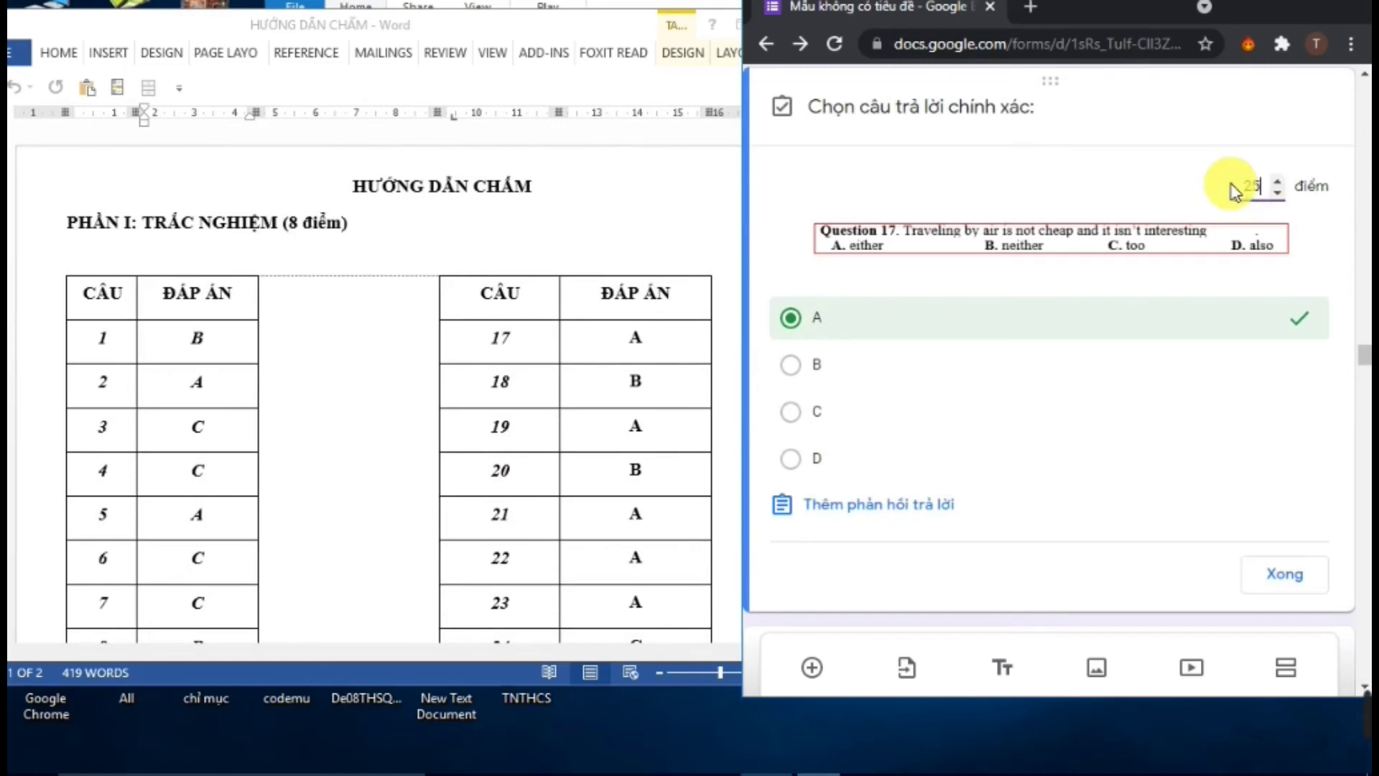
click(1280, 585)
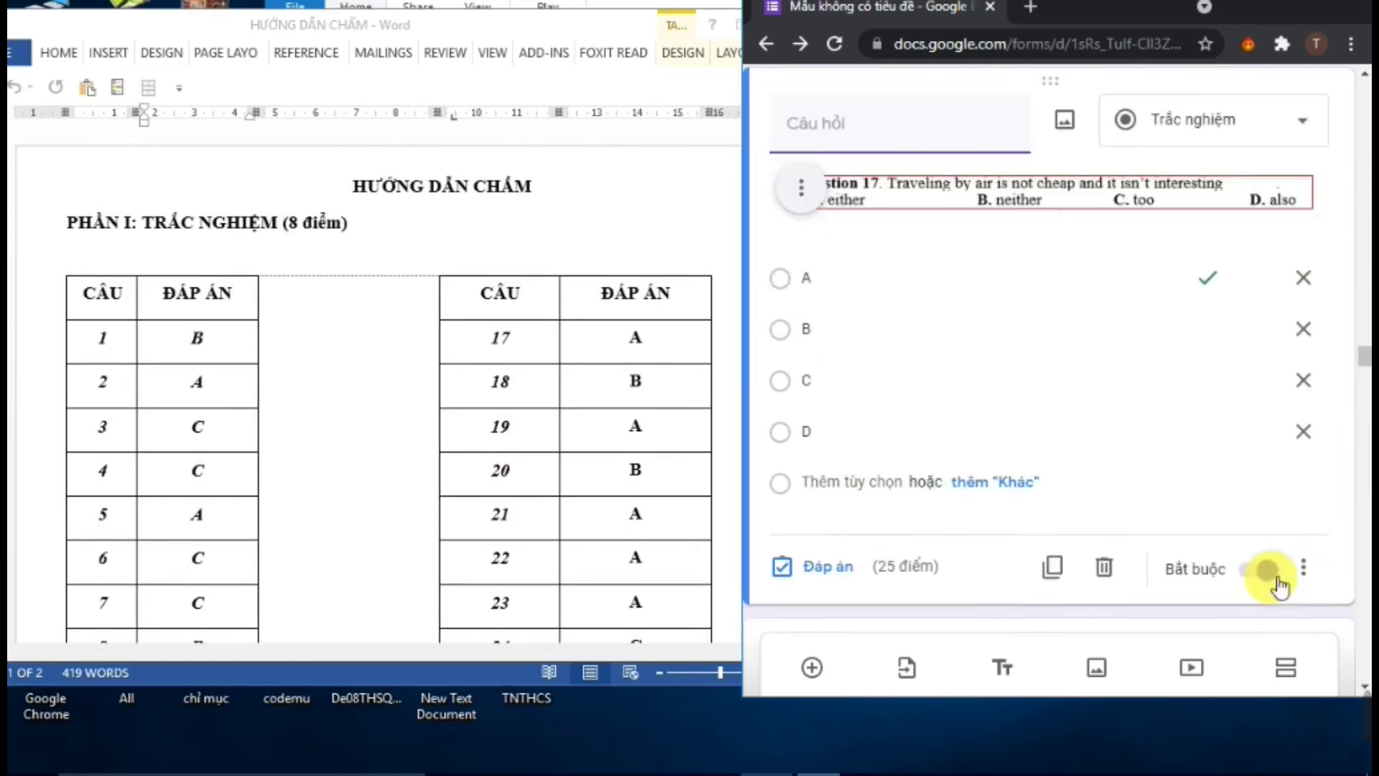
click(1270, 573)
scroll(1182, 566, down, 3)
scroll(1182, 565, down, 2)
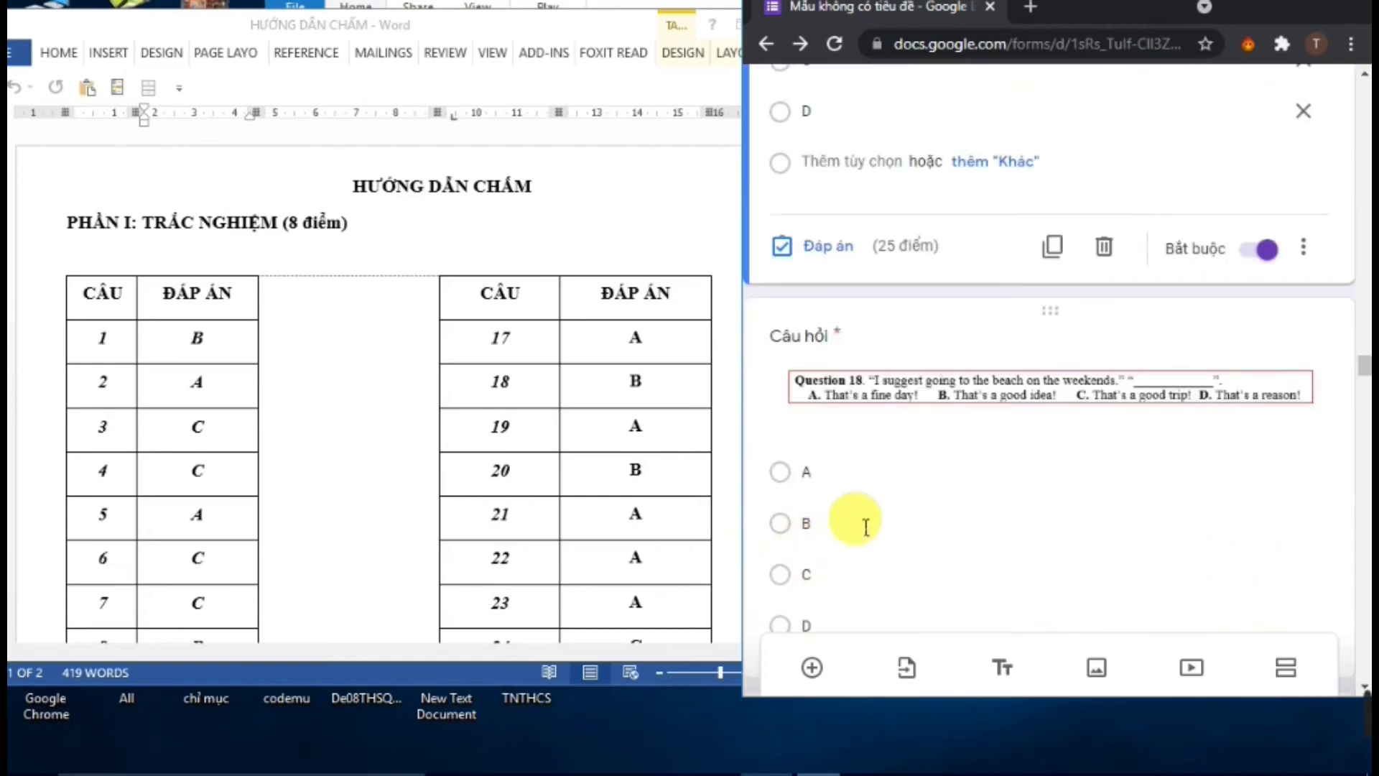
Scroll down past question 32 to Phần 7/7 and the first pop-music rewrite question
mouse_move(1358, 729)
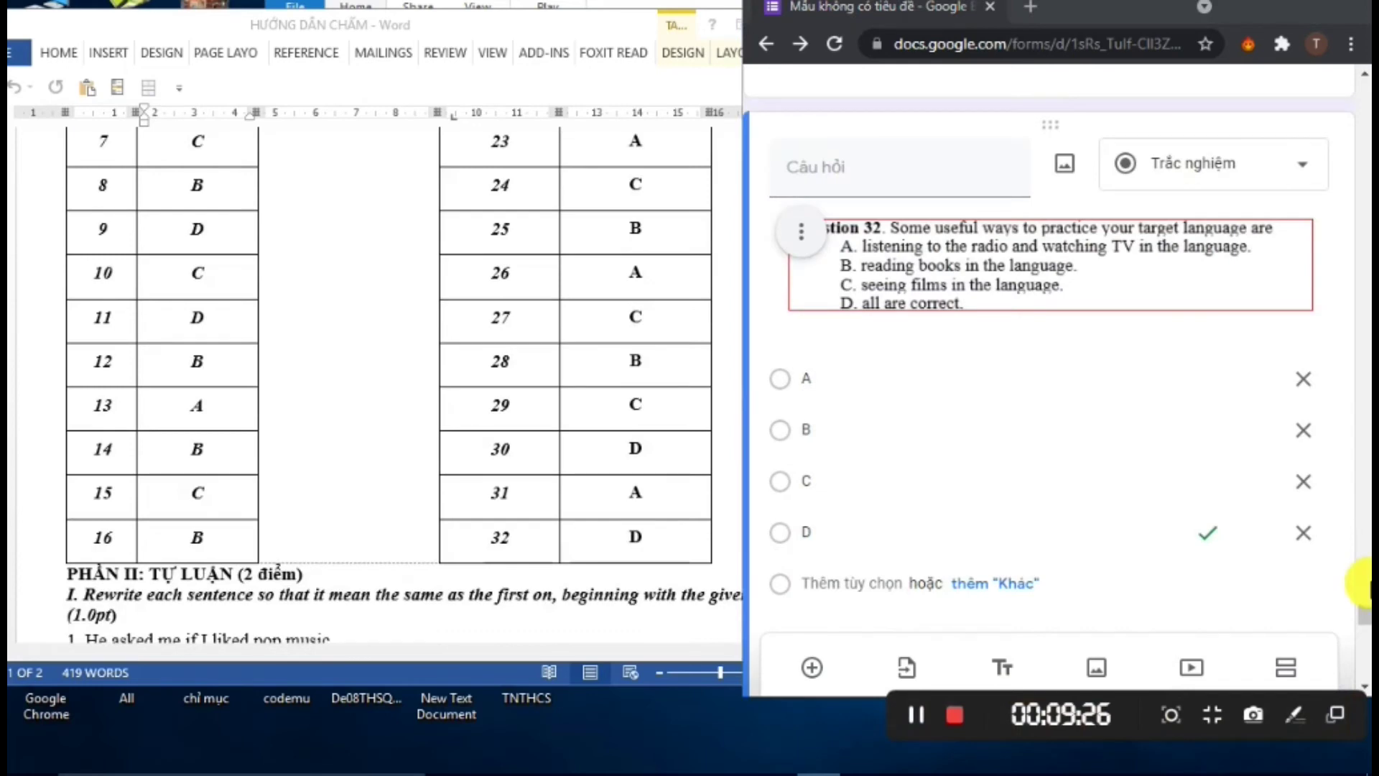
scroll(1333, 564, up, 3)
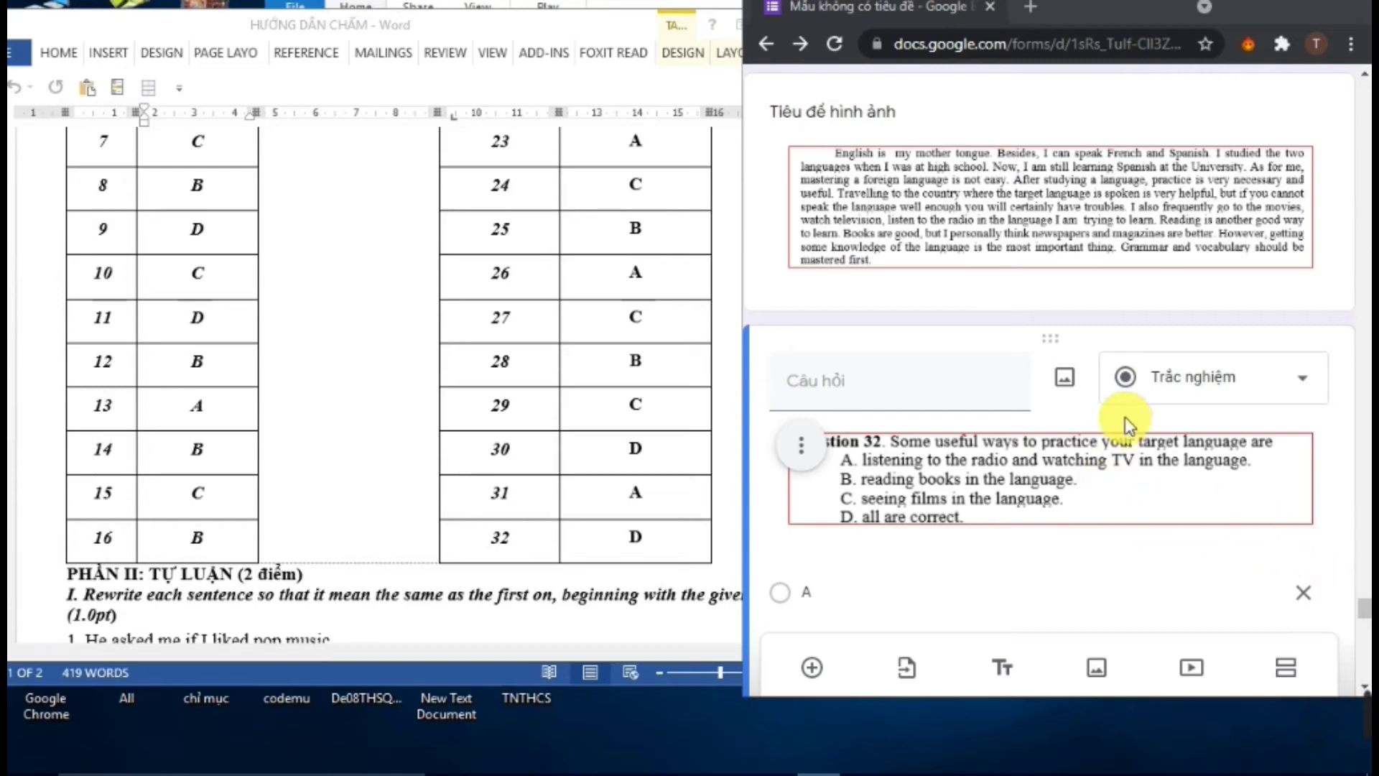
scroll(1022, 446, down, 2)
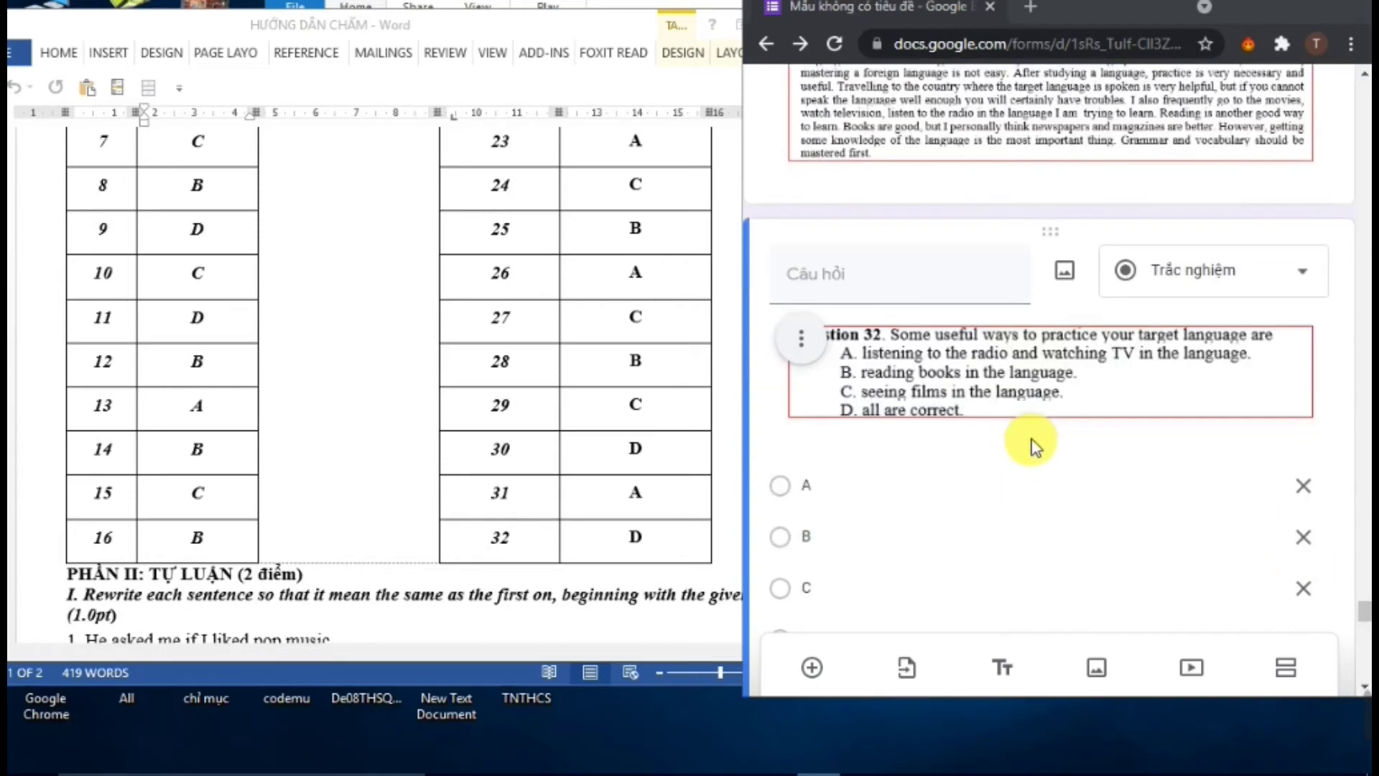
scroll(1035, 453, down, 1)
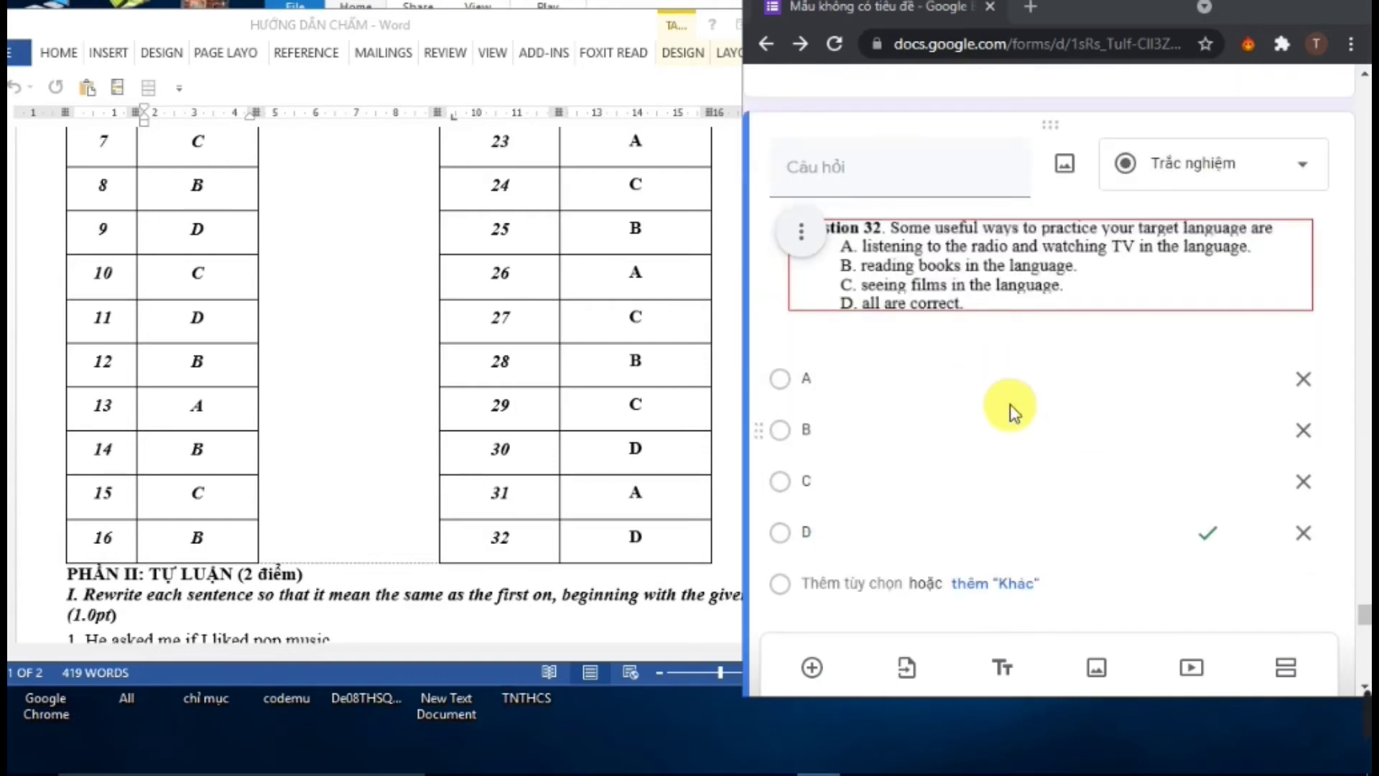
scroll(1049, 427, down, 7)
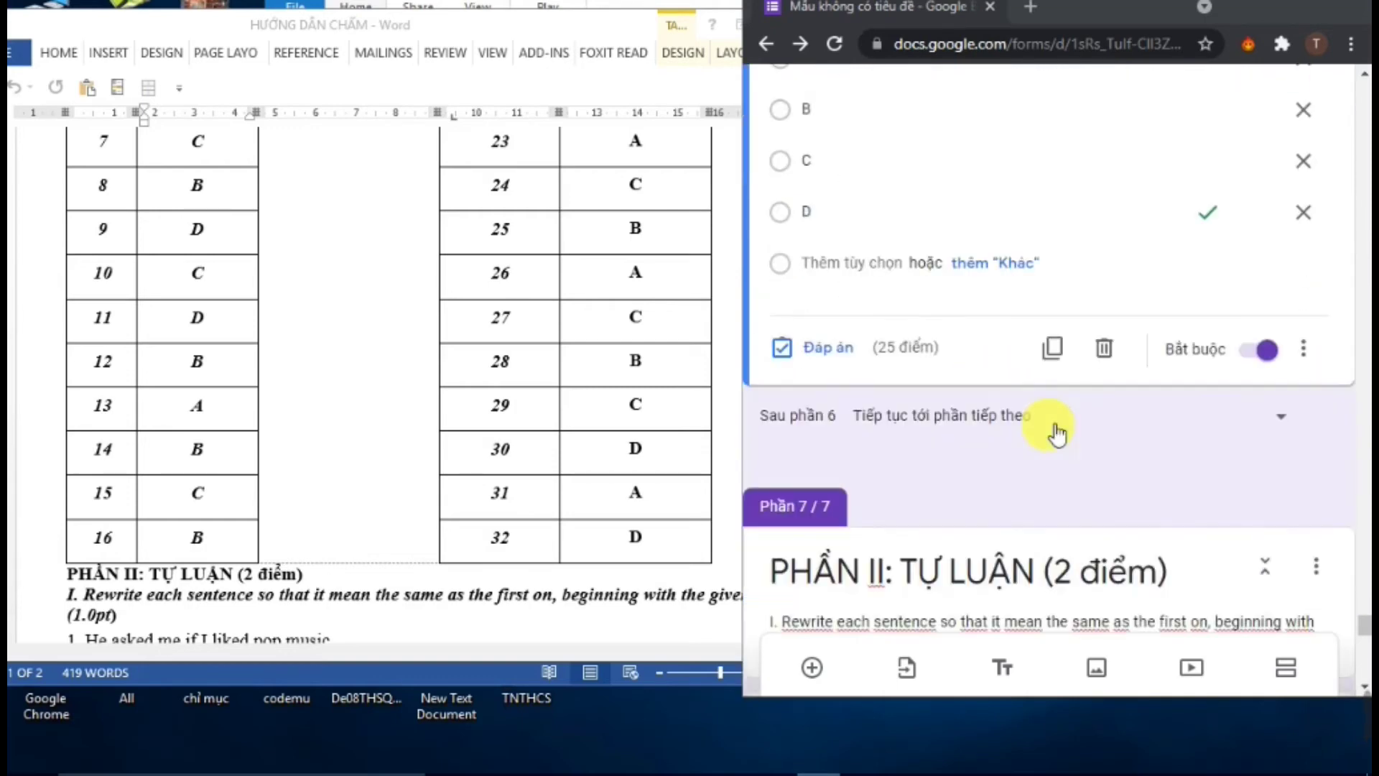
scroll(1058, 433, down, 1)
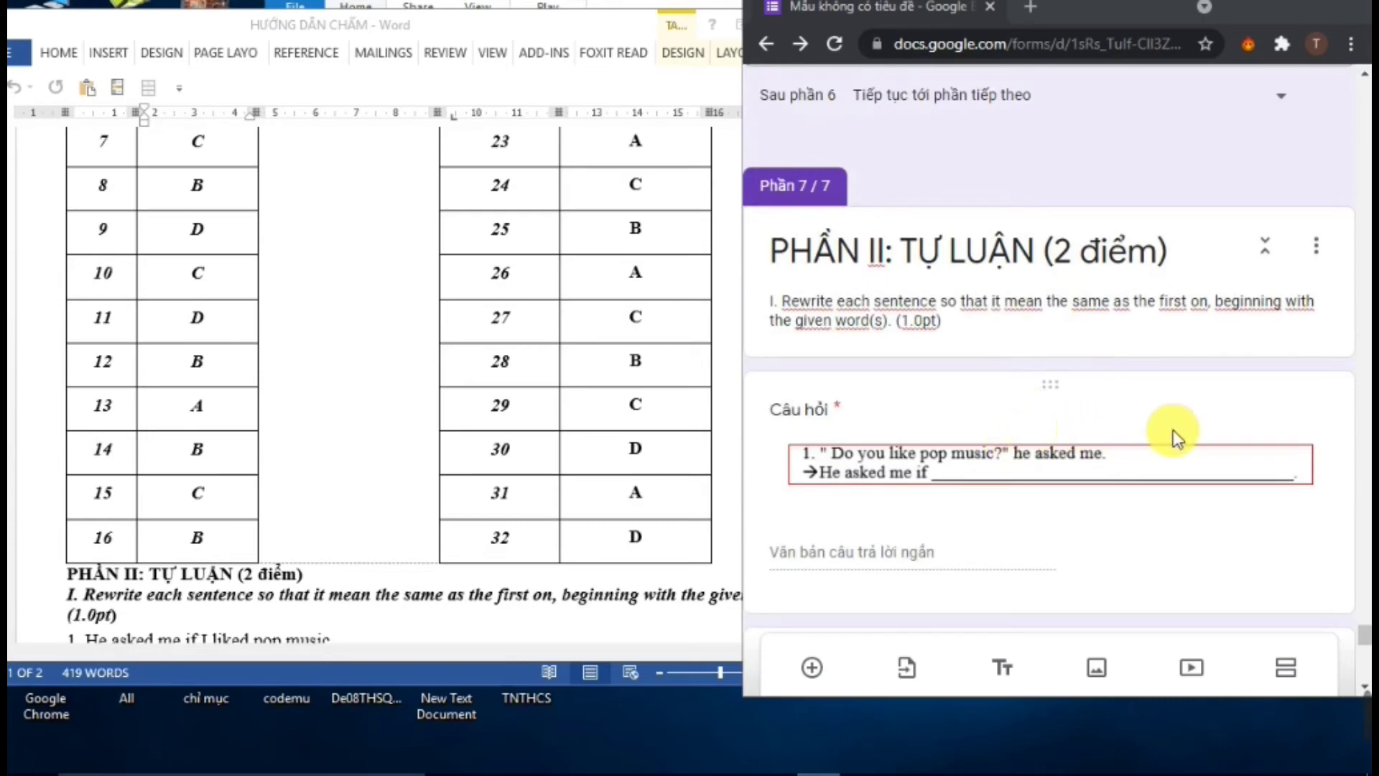
scroll(1175, 430, down, 2)
scroll(1099, 378, up, 2)
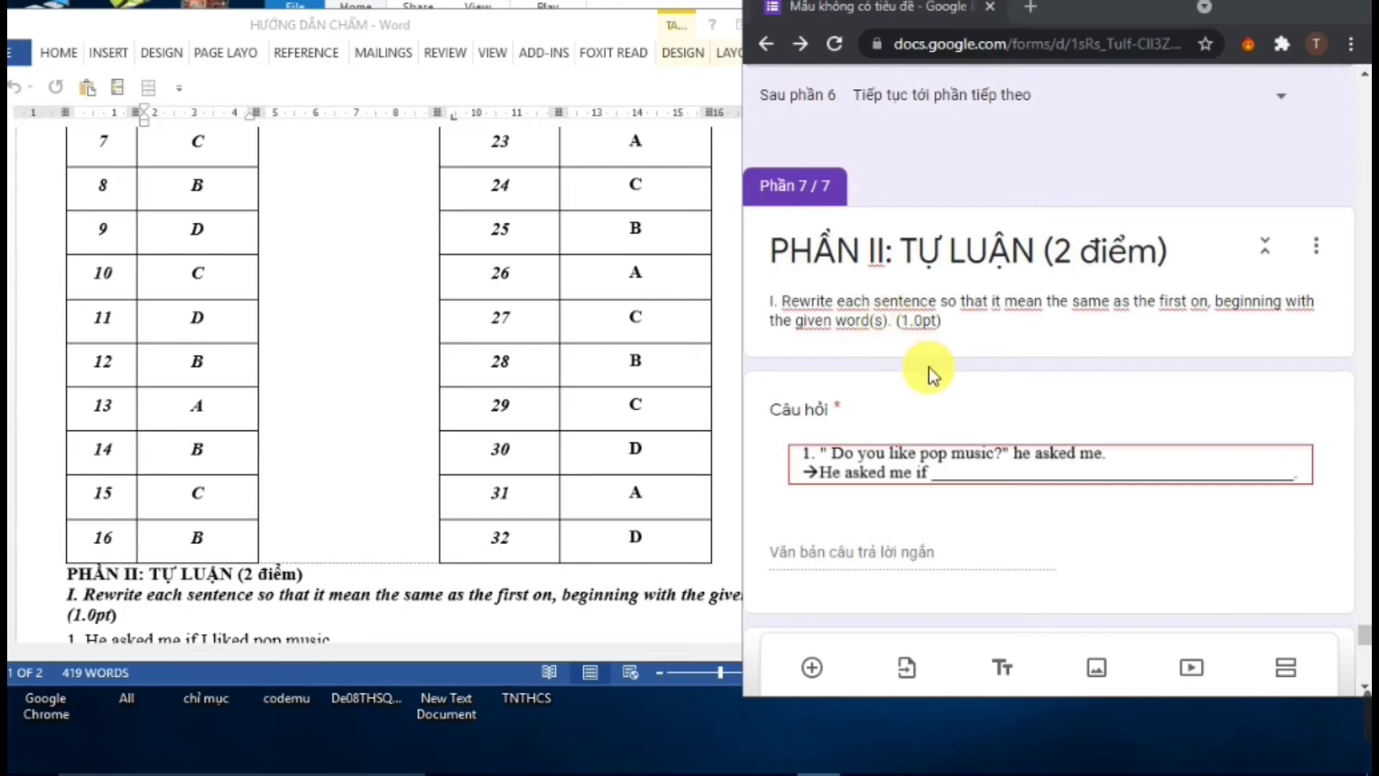
scroll(955, 421, down, 1)
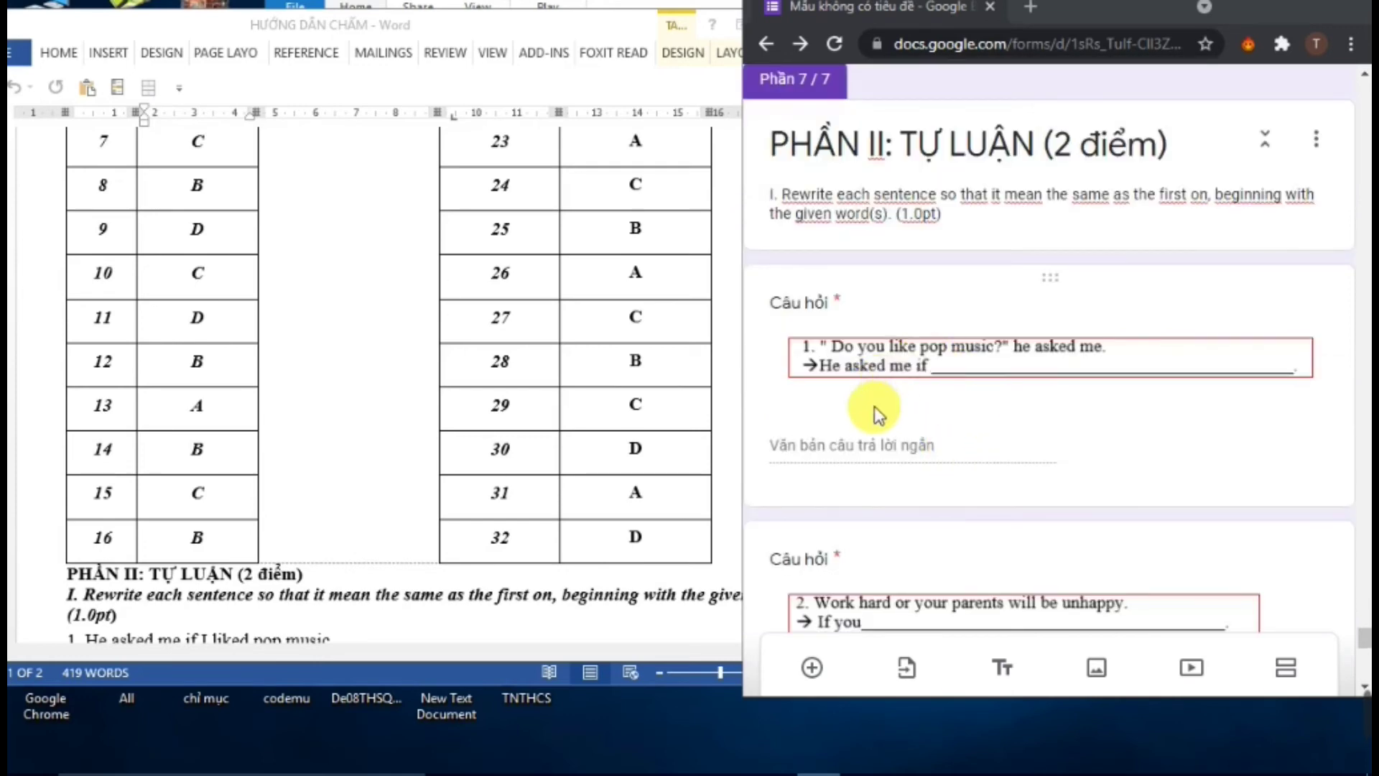
Give the first rewrite question 25 points and copy its model sentence from the Word marking guide
click(886, 442)
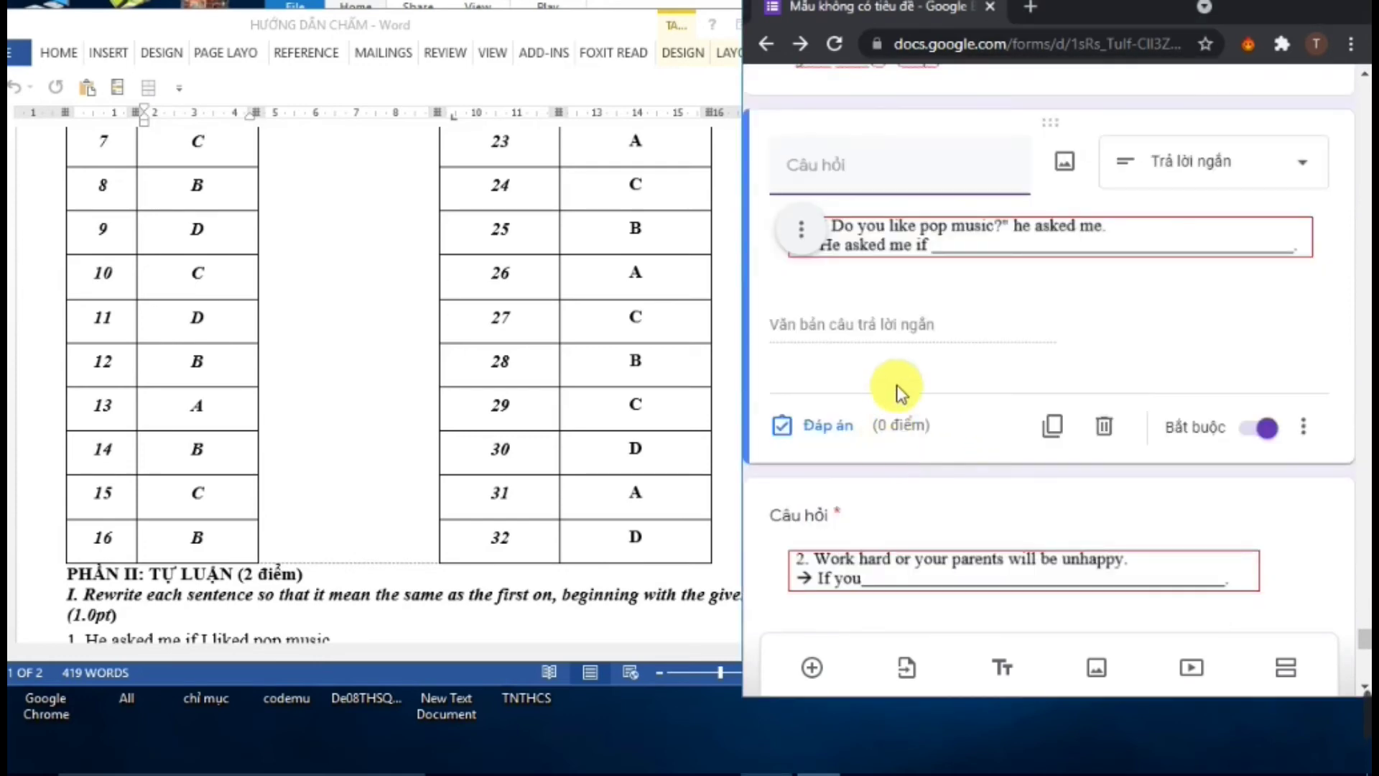
click(833, 425)
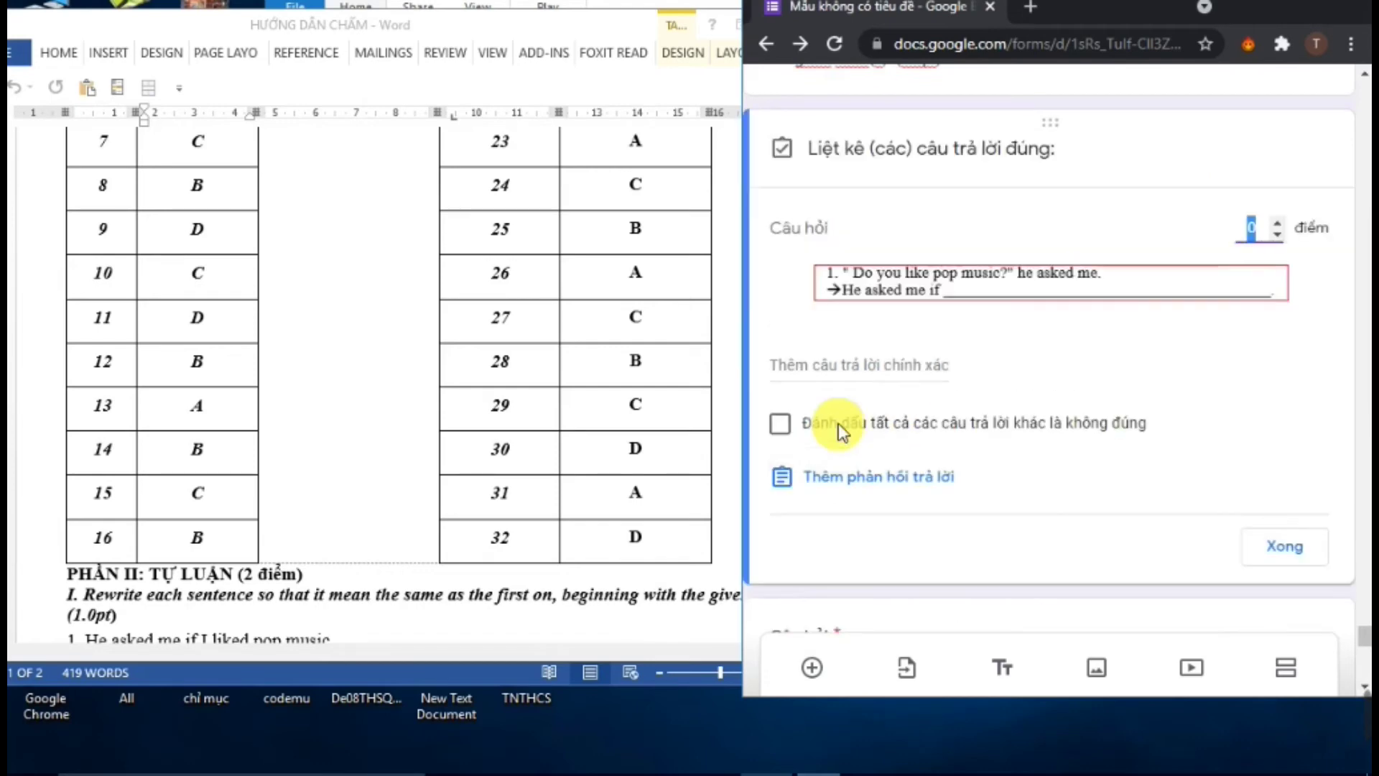
text(25)
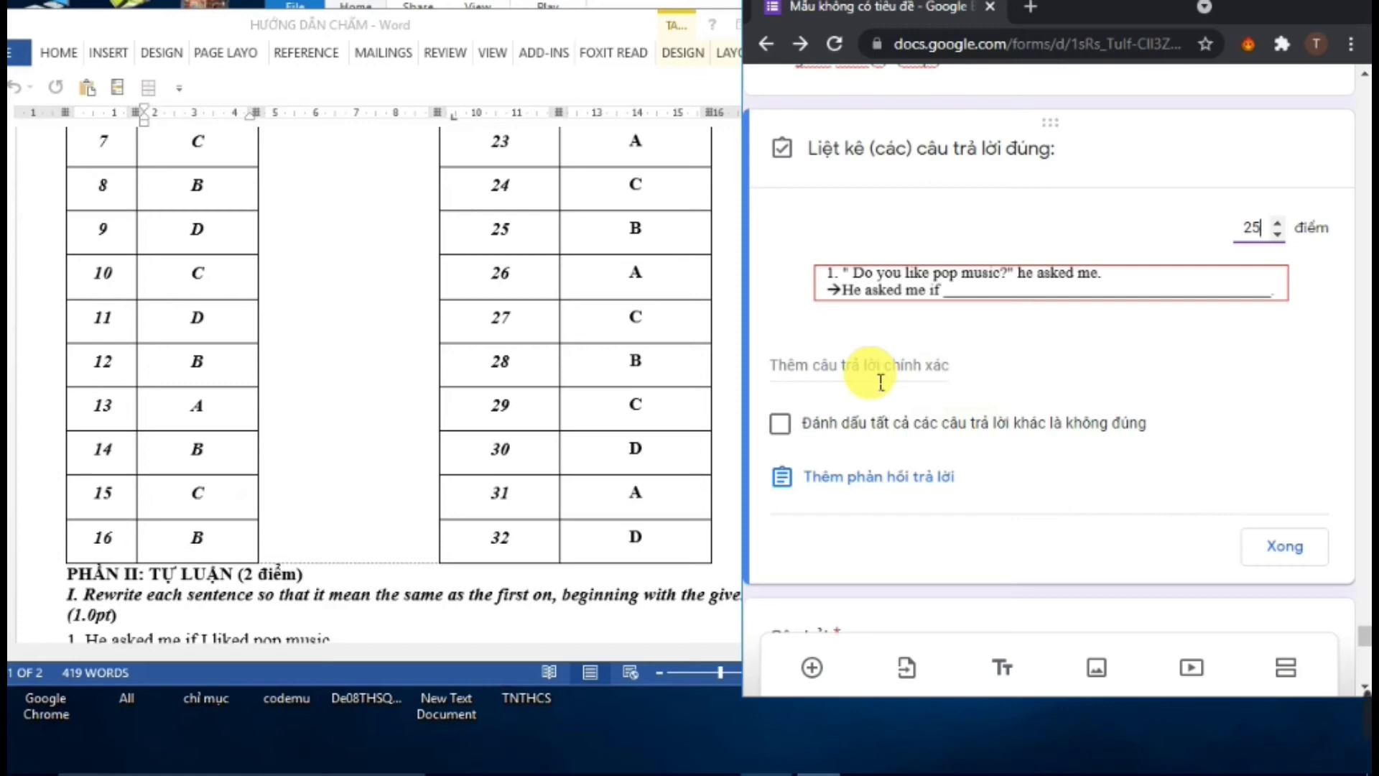
click(711, 768)
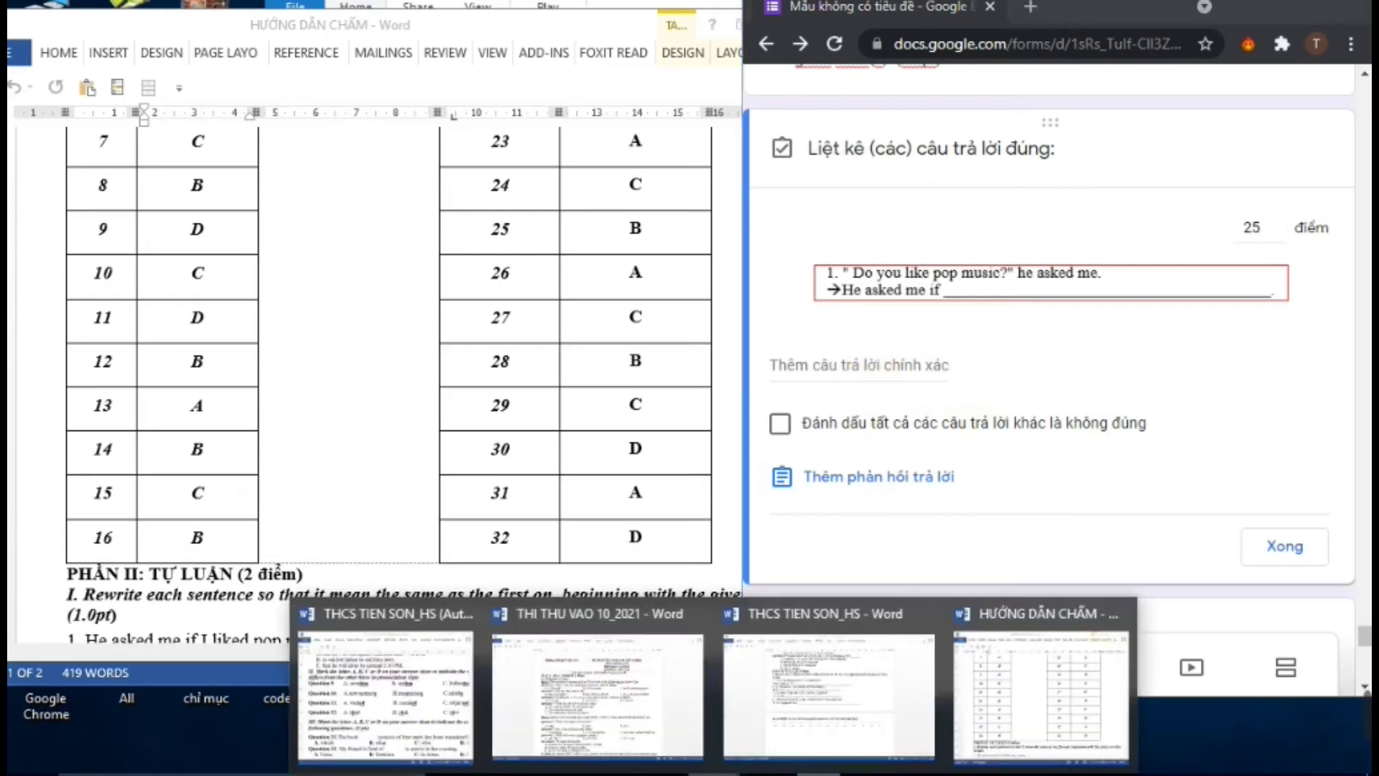
click(988, 726)
scroll(607, 431, down, 5)
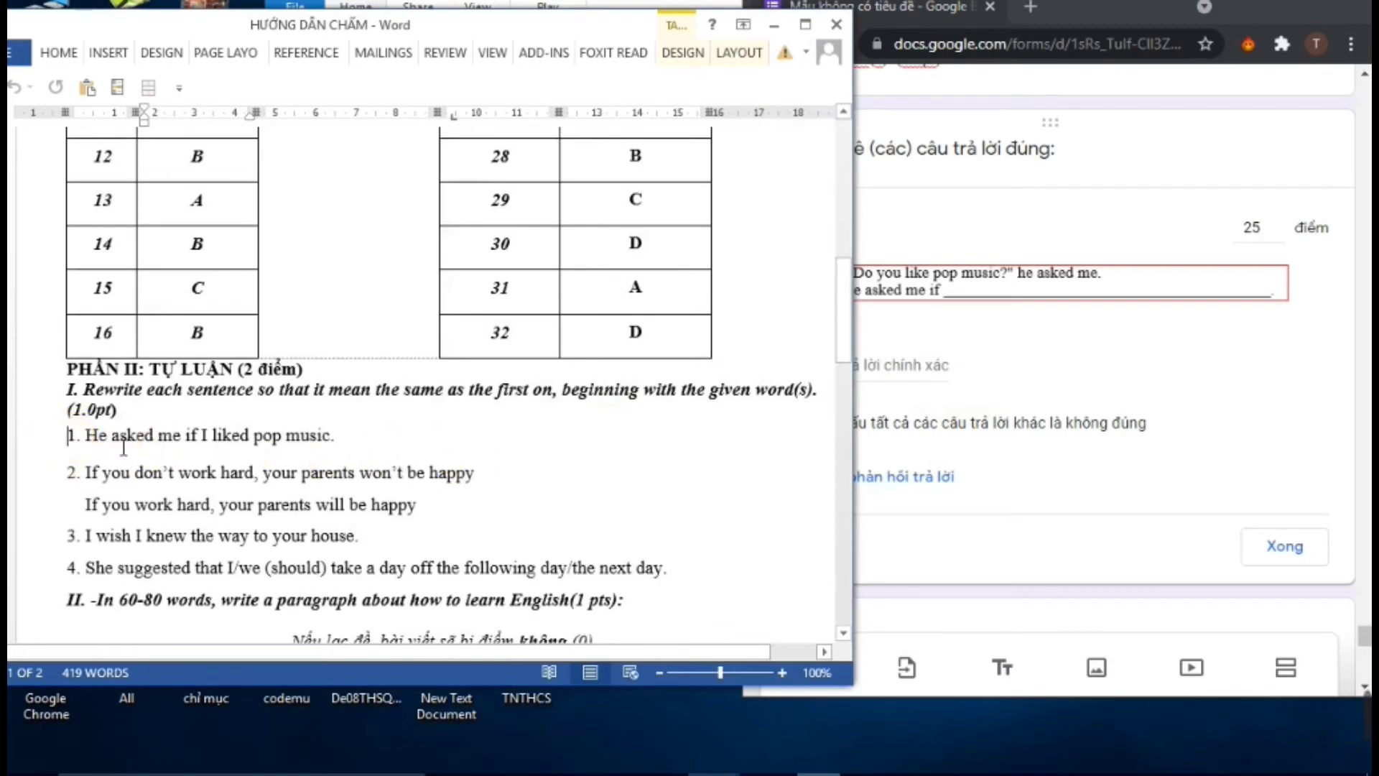
drag(75, 444, 367, 450)
right_click(271, 435)
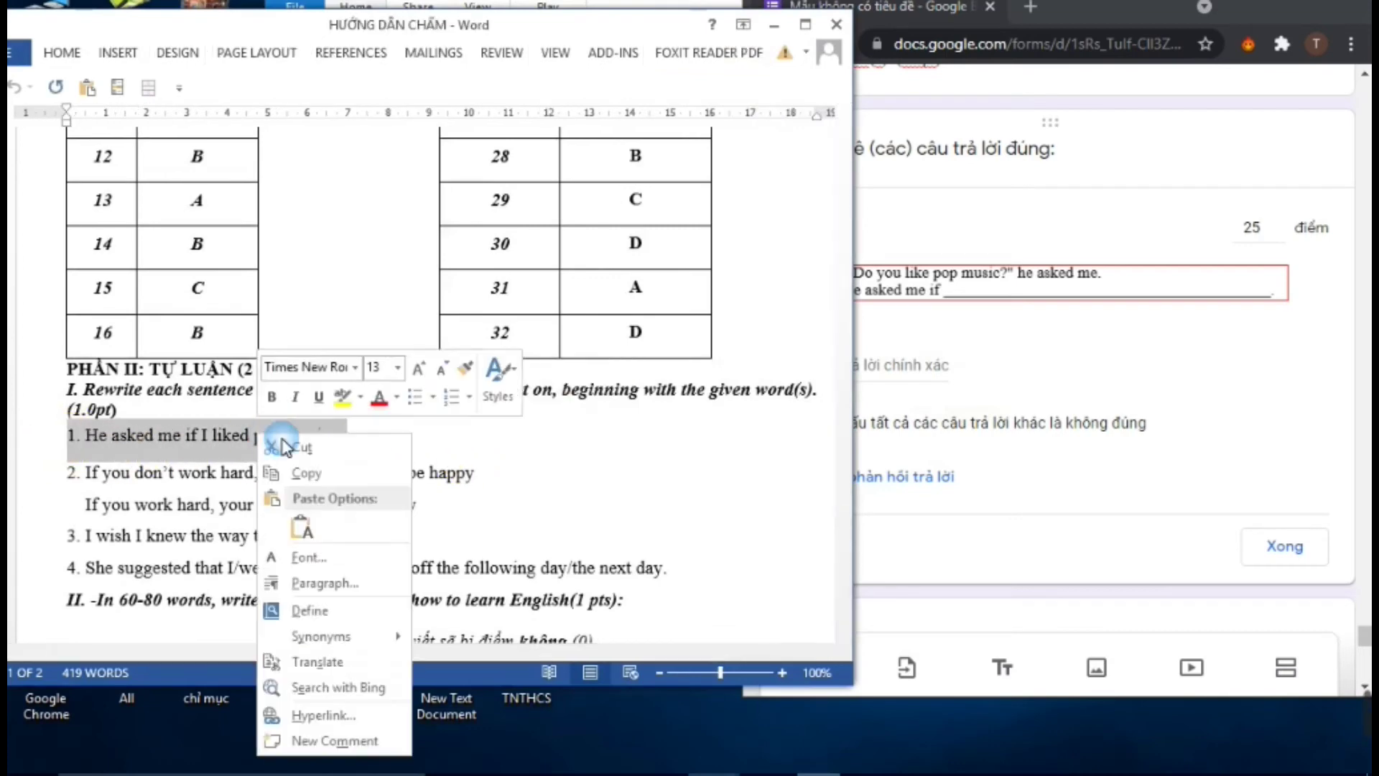
click(318, 480)
Paste 'He asked me if I liked pop music.' as the correct answer, removing the '1.' numbering
click(933, 370)
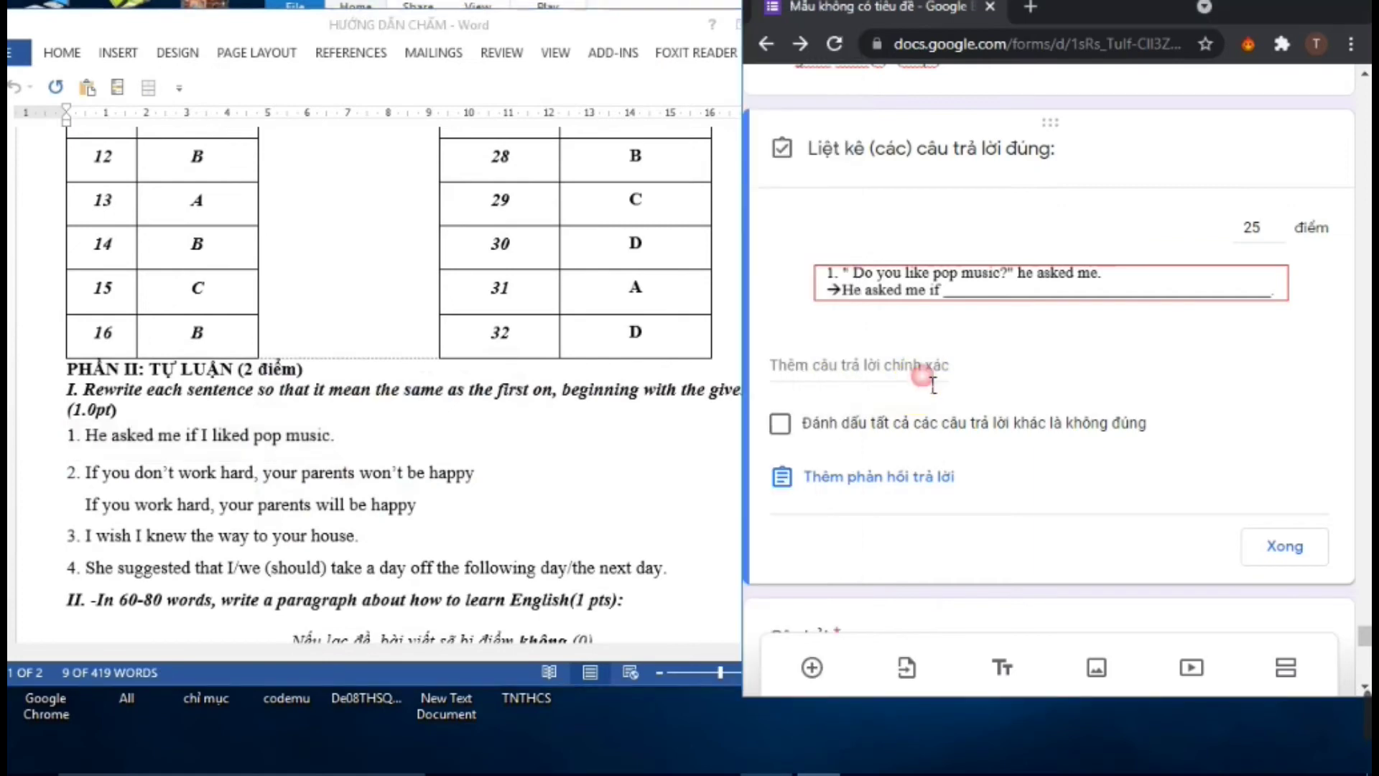
right_click(924, 374)
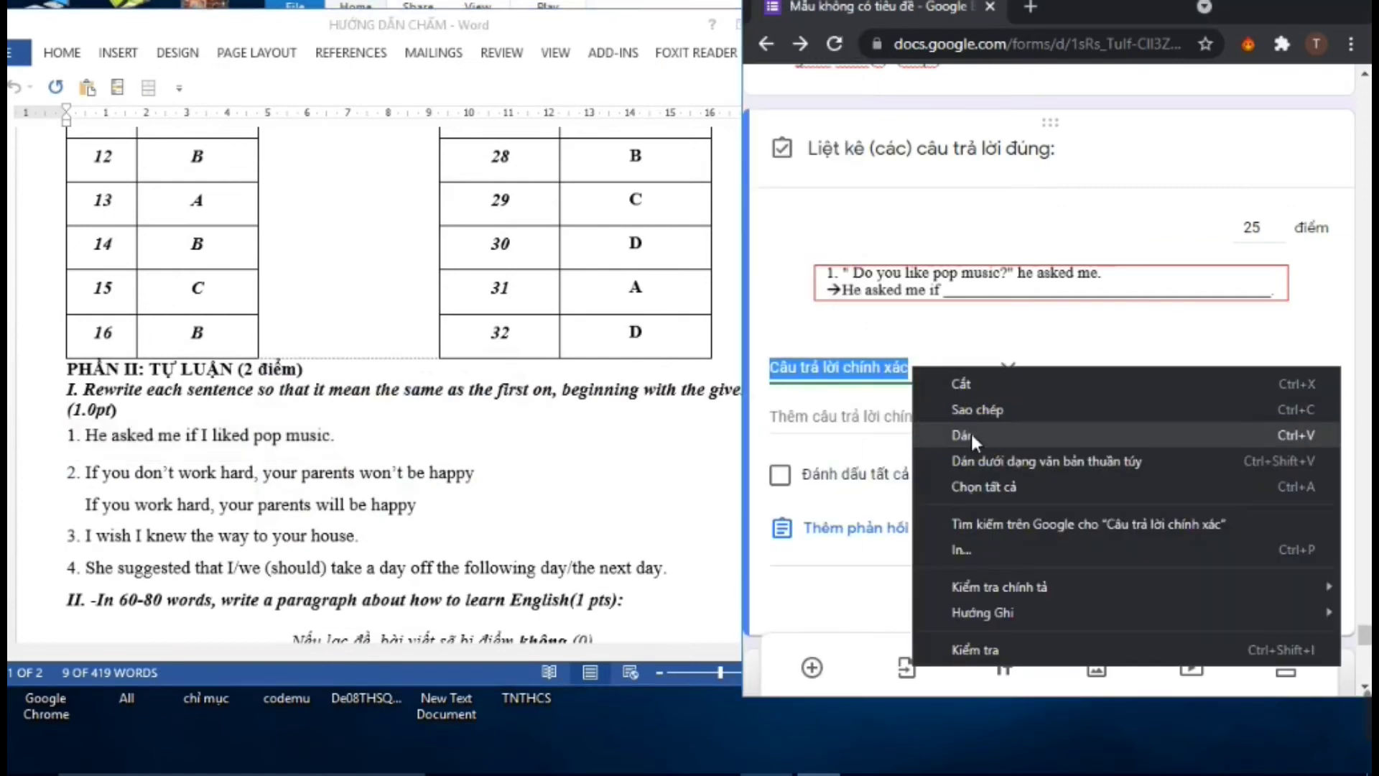
click(970, 433)
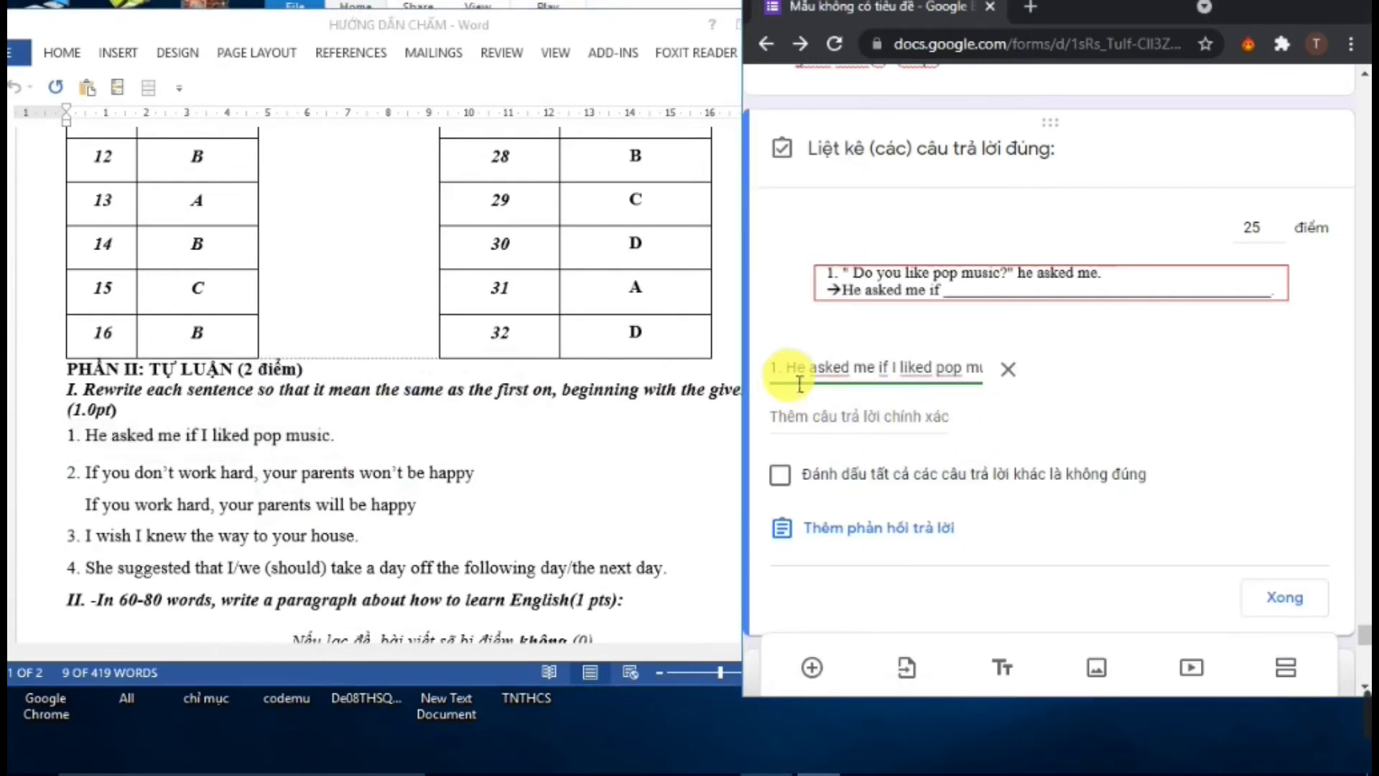
click(784, 368)
key(BackSpace)
key(BackSpace)
key(BackSpace)
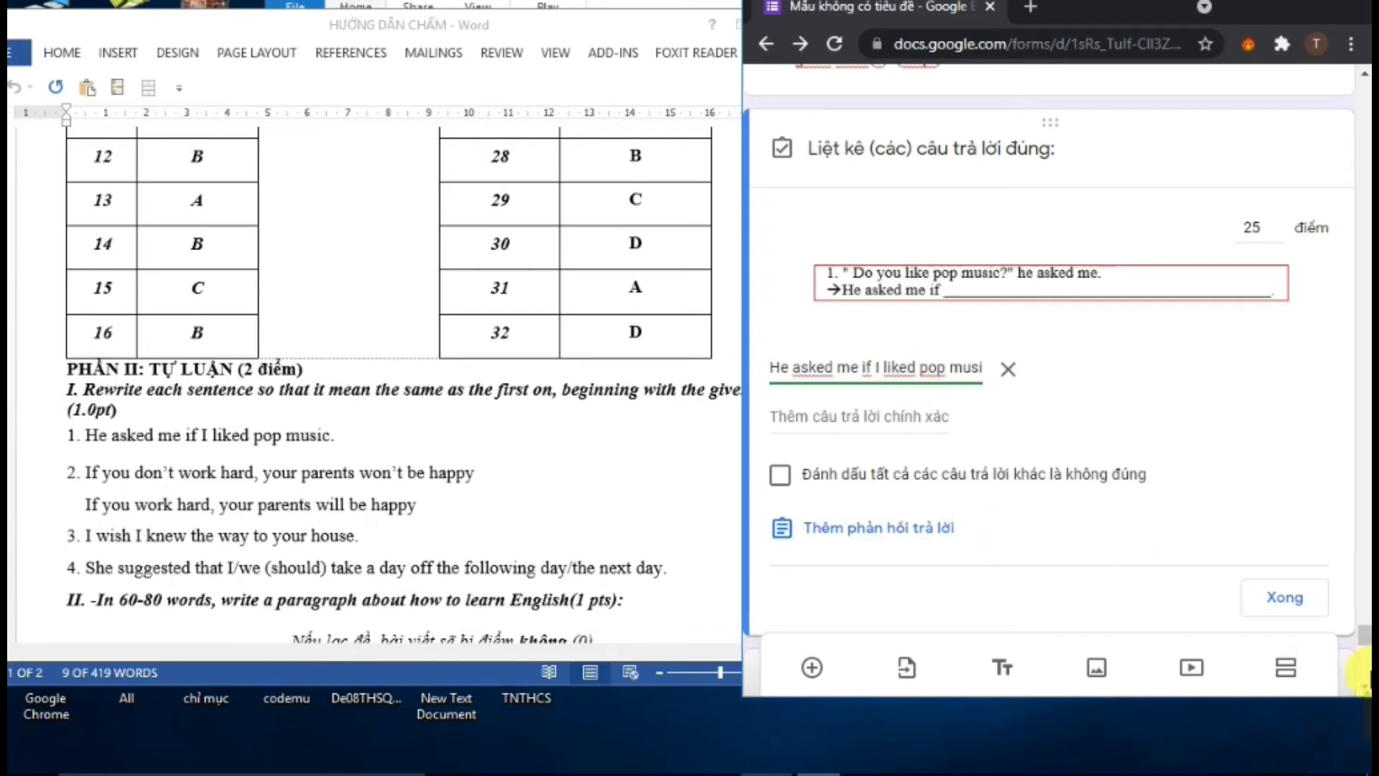
click(1286, 612)
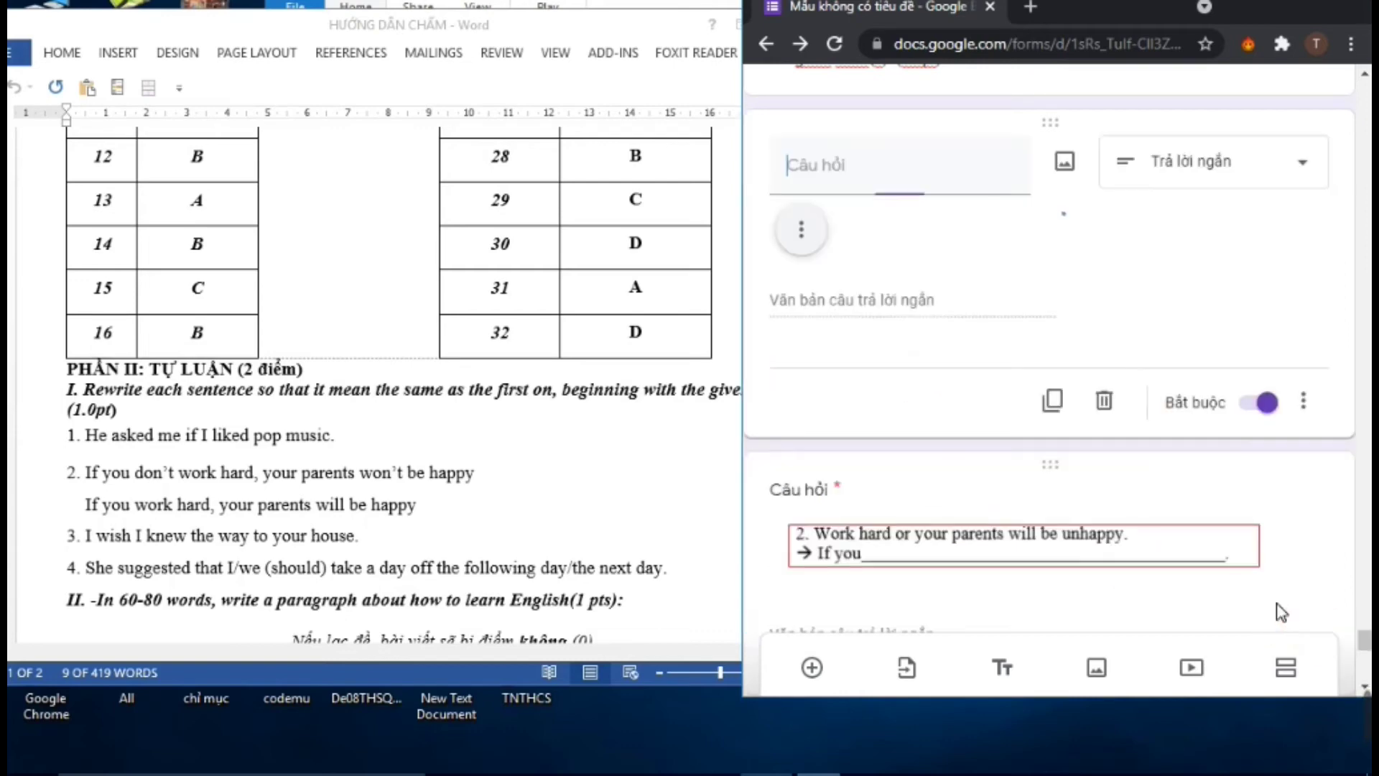
Open question 2's answer key and copy its model sentence from the Word marking guide
click(978, 376)
scroll(974, 396, down, 3)
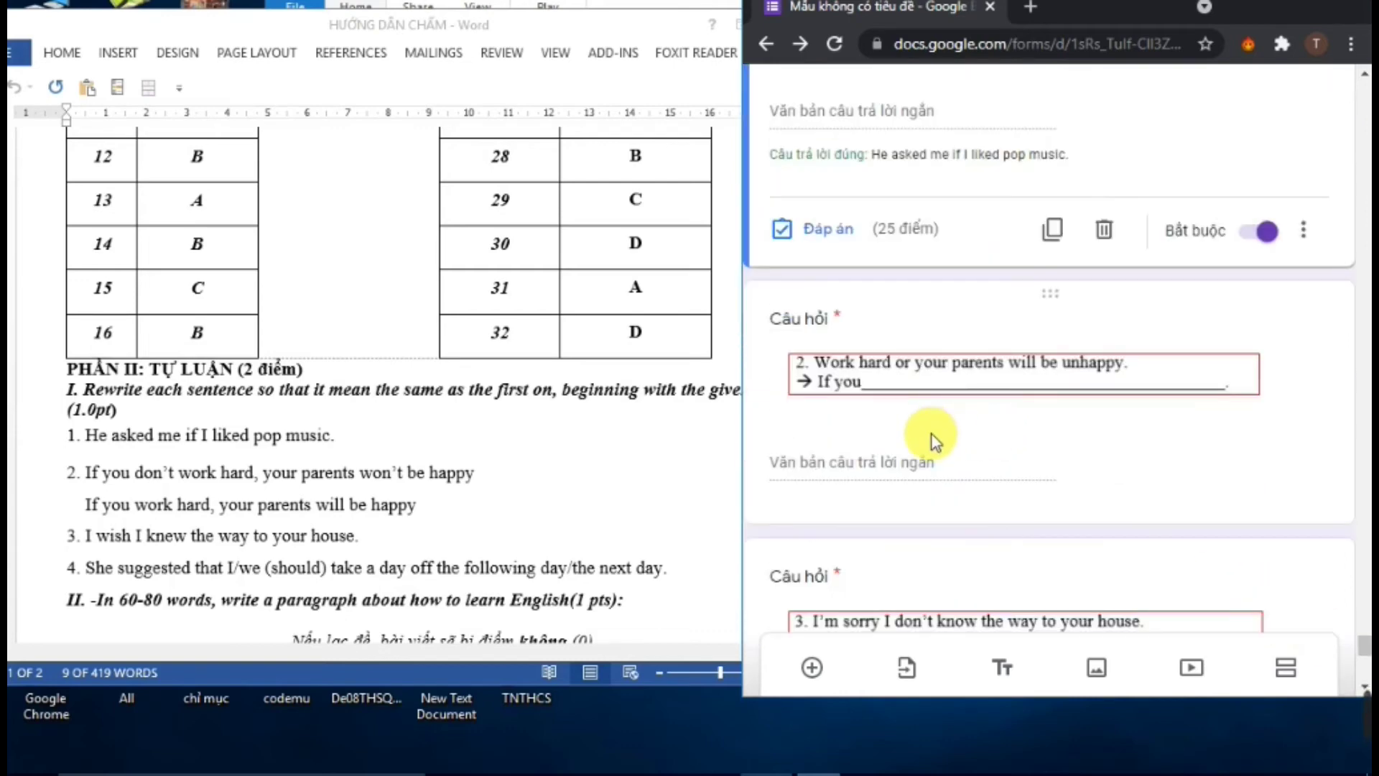
scroll(934, 440, down, 3)
scroll(872, 508, up, 2)
click(866, 370)
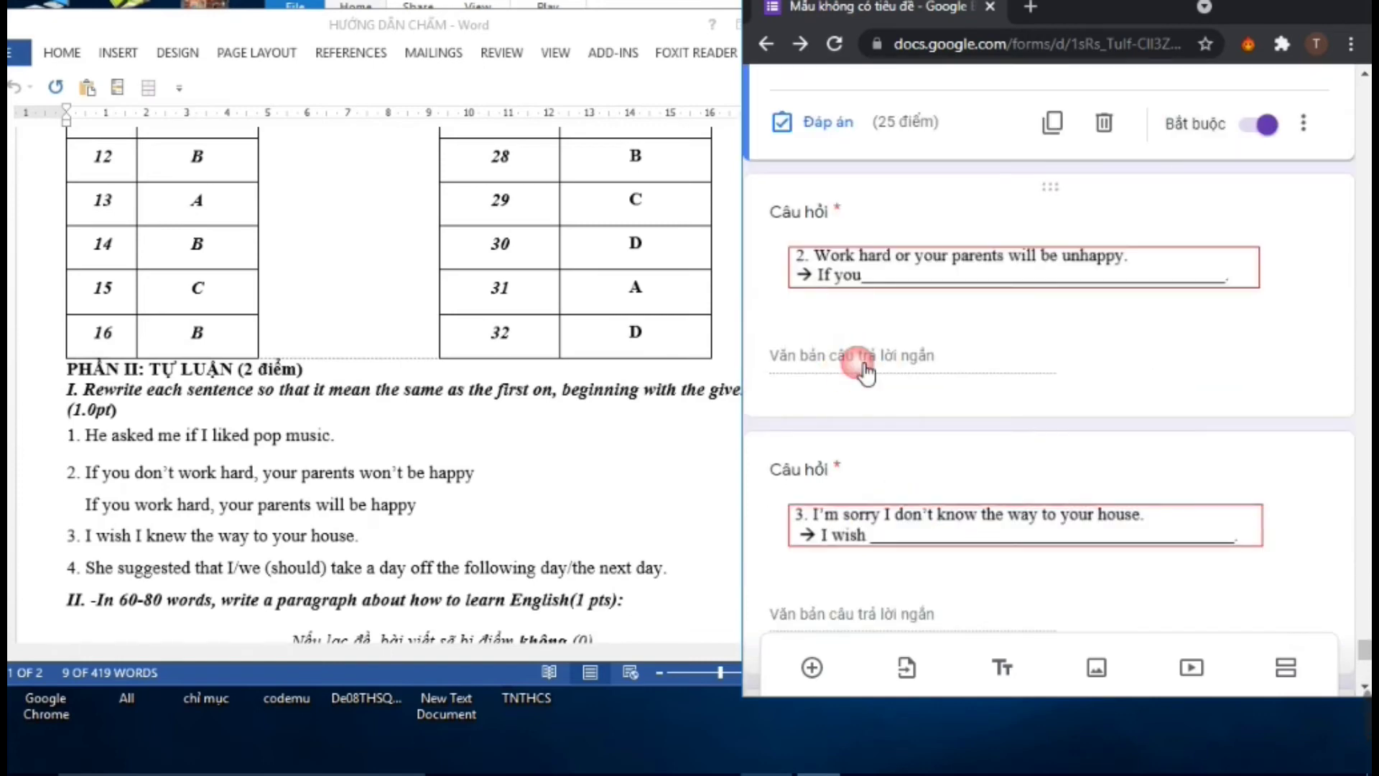
click(833, 364)
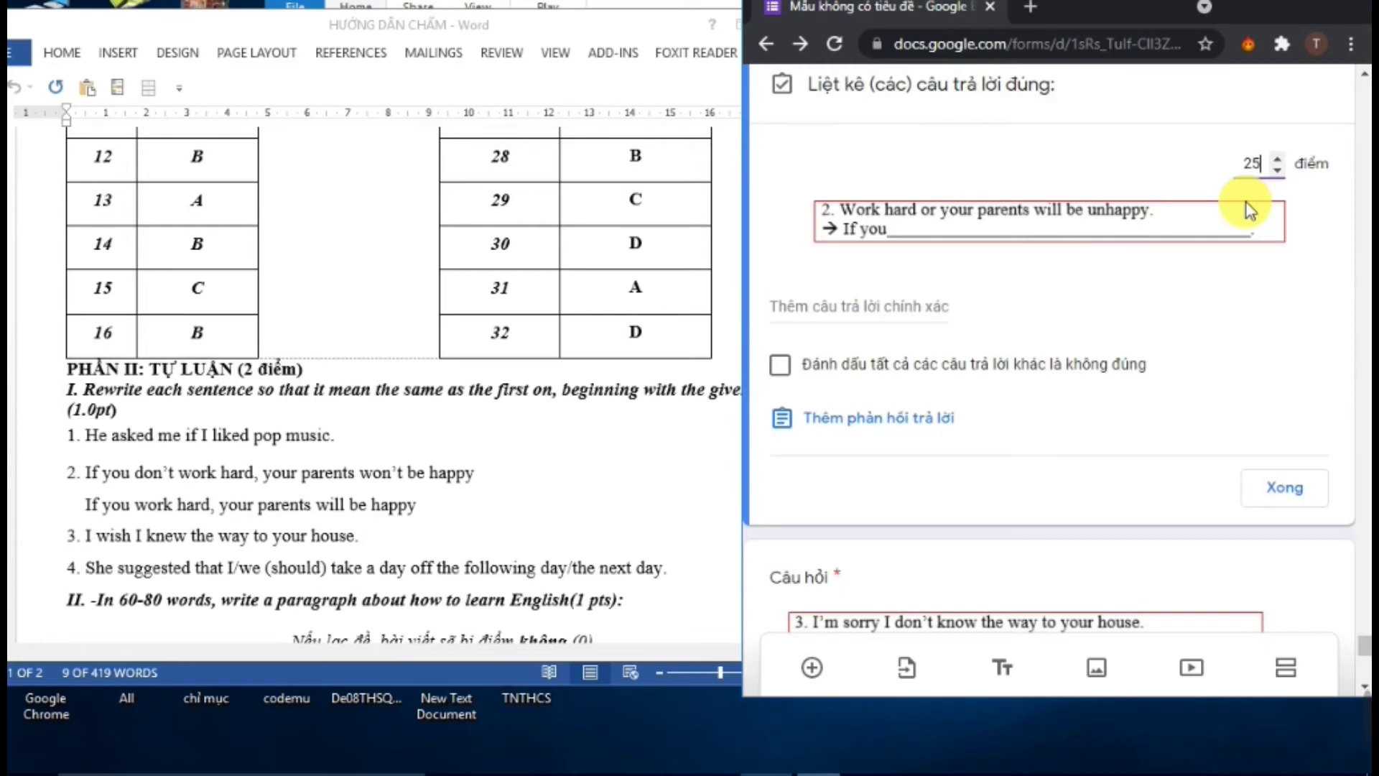
click(124, 497)
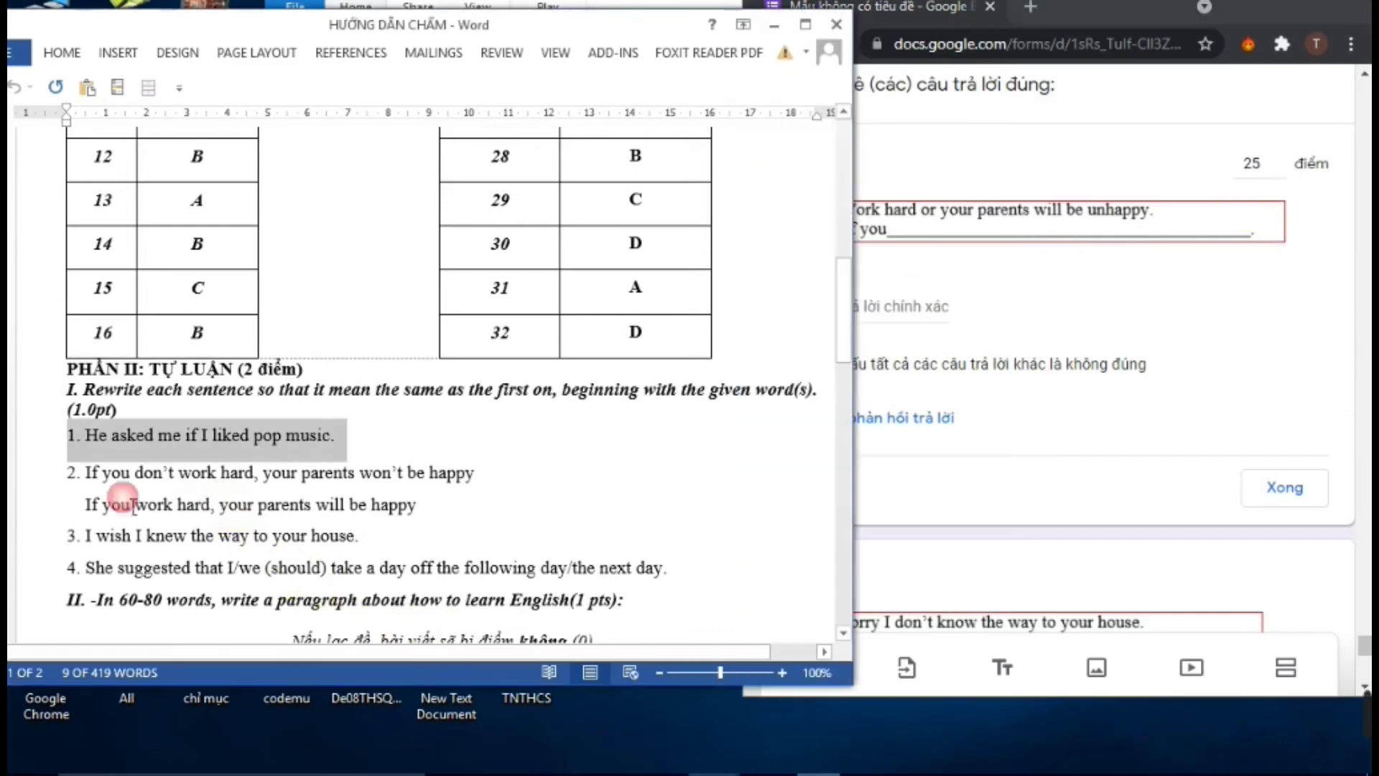
drag(93, 481, 474, 478)
right_click(455, 476)
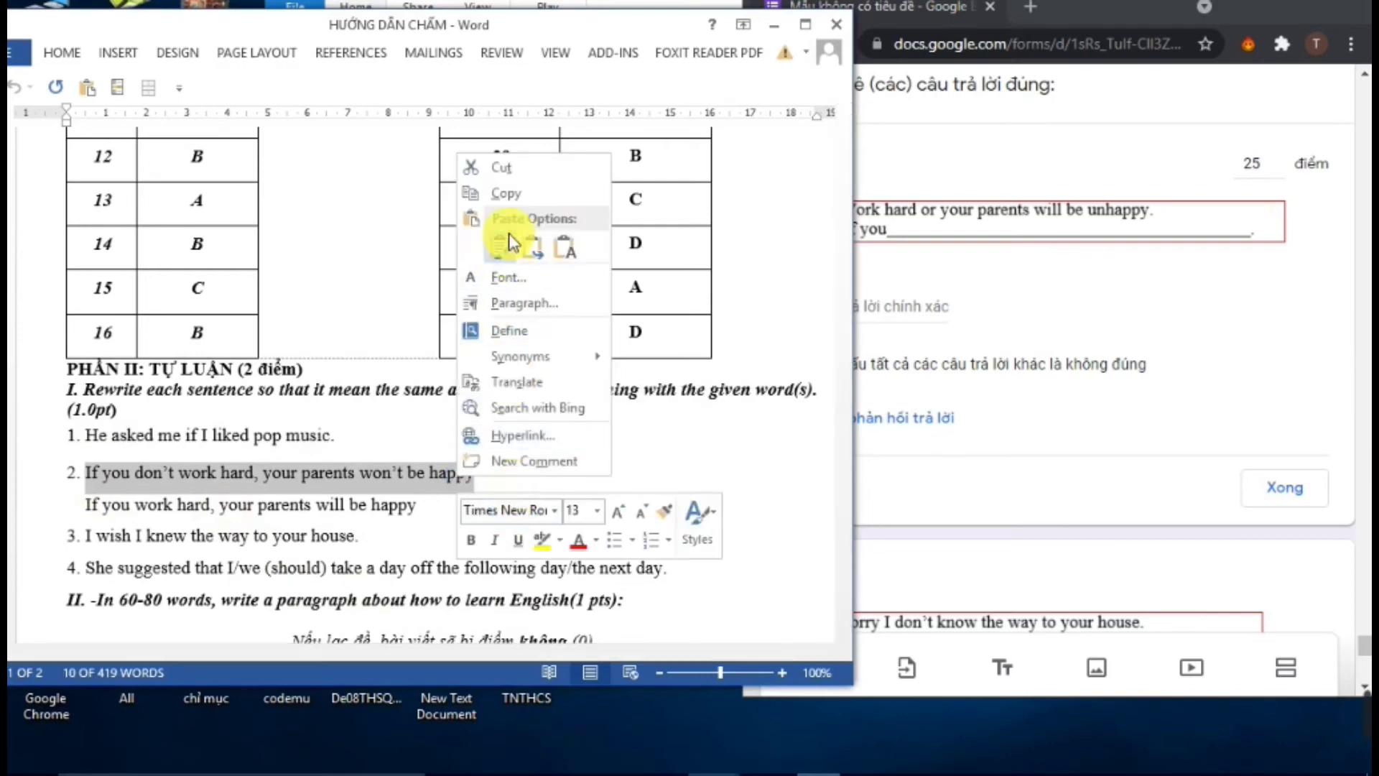
click(507, 194)
Paste 'If you don't work hard, your parents won't be happy' as the correct answer, adding a final period
click(916, 301)
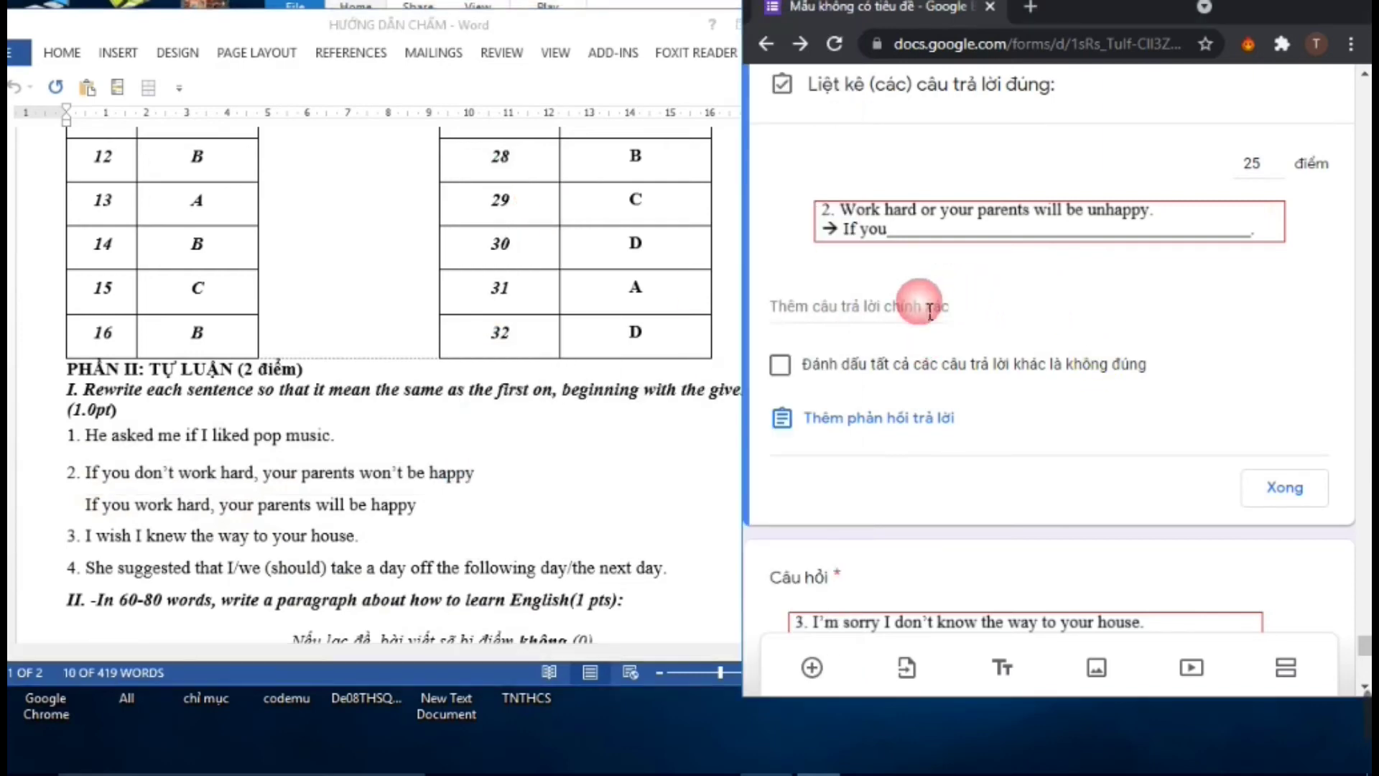
right_click(863, 309)
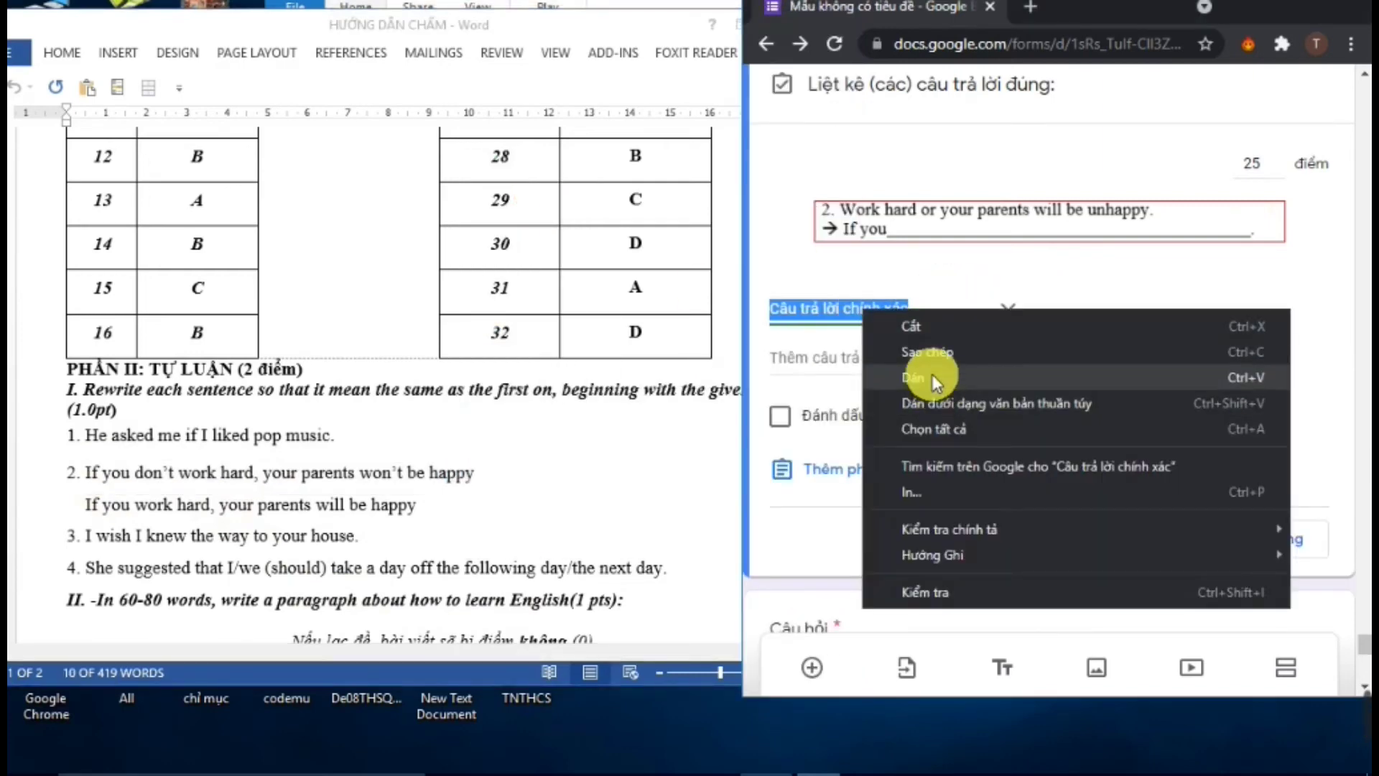
click(935, 380)
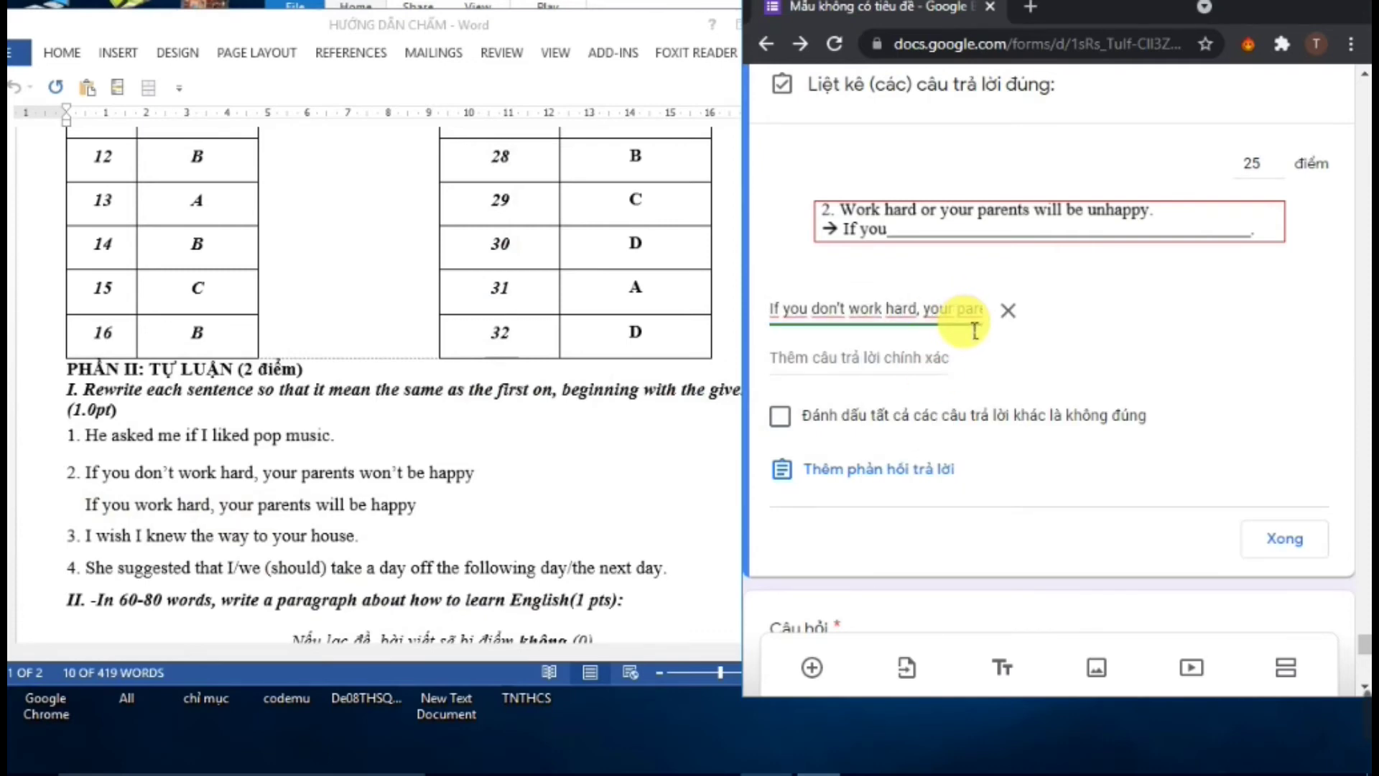
key(Right)
key(Right)
key(Right)
key(Right)
key(Right)
key(Right)
key(Right)
key(Right)
key(Right)
key(Right)
key(Right)
key(Right)
key(Right)
key(Right)
key(Right)
key(Right)
key(Right)
key(Right)
key(Right)
key(Right)
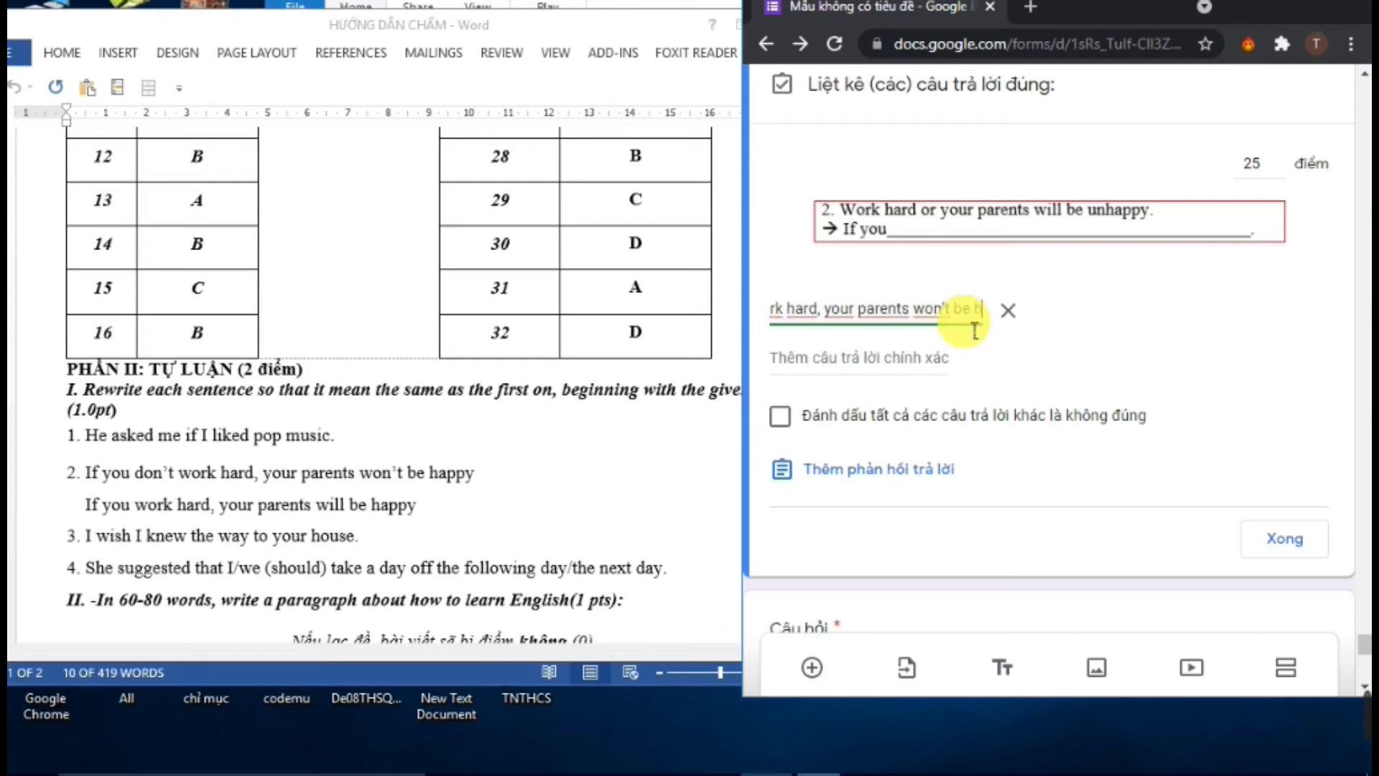
key(Right)
key(Right)
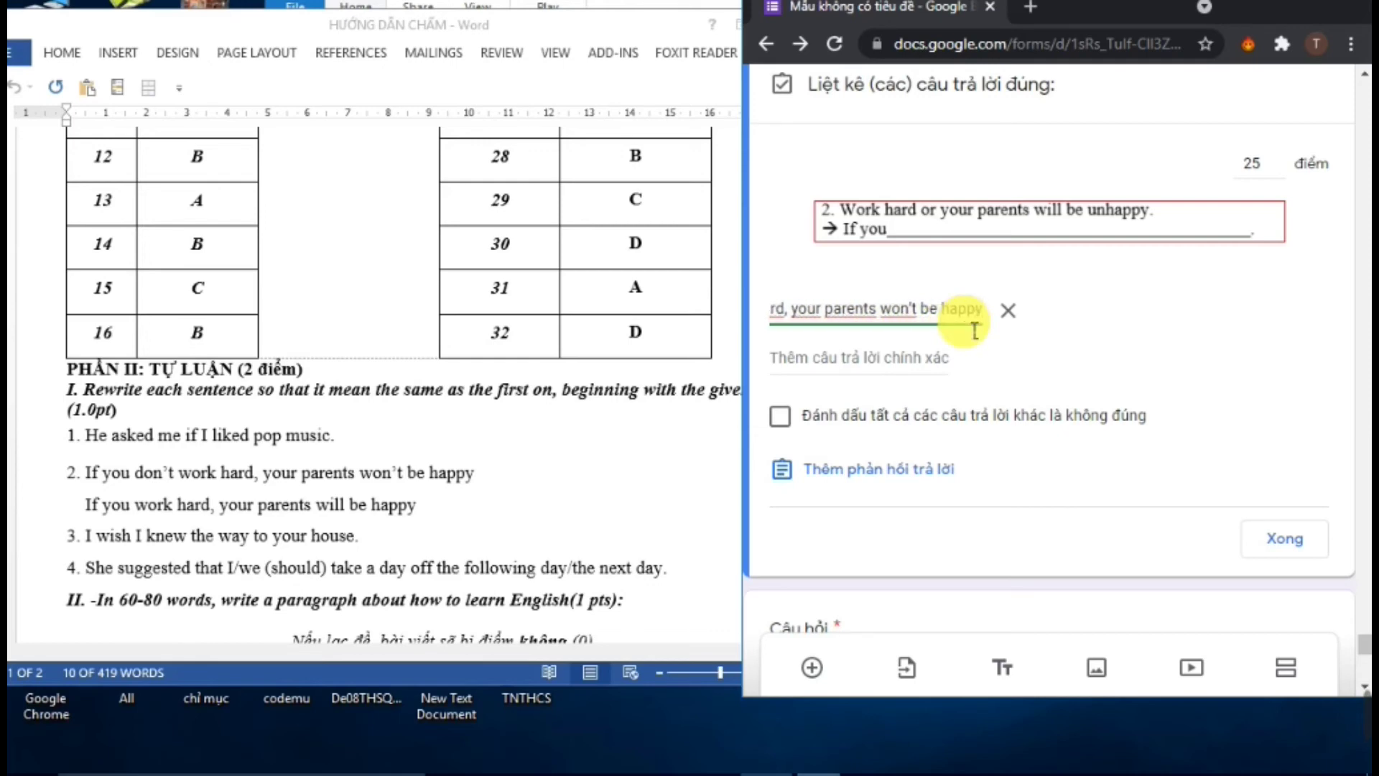
text(.)
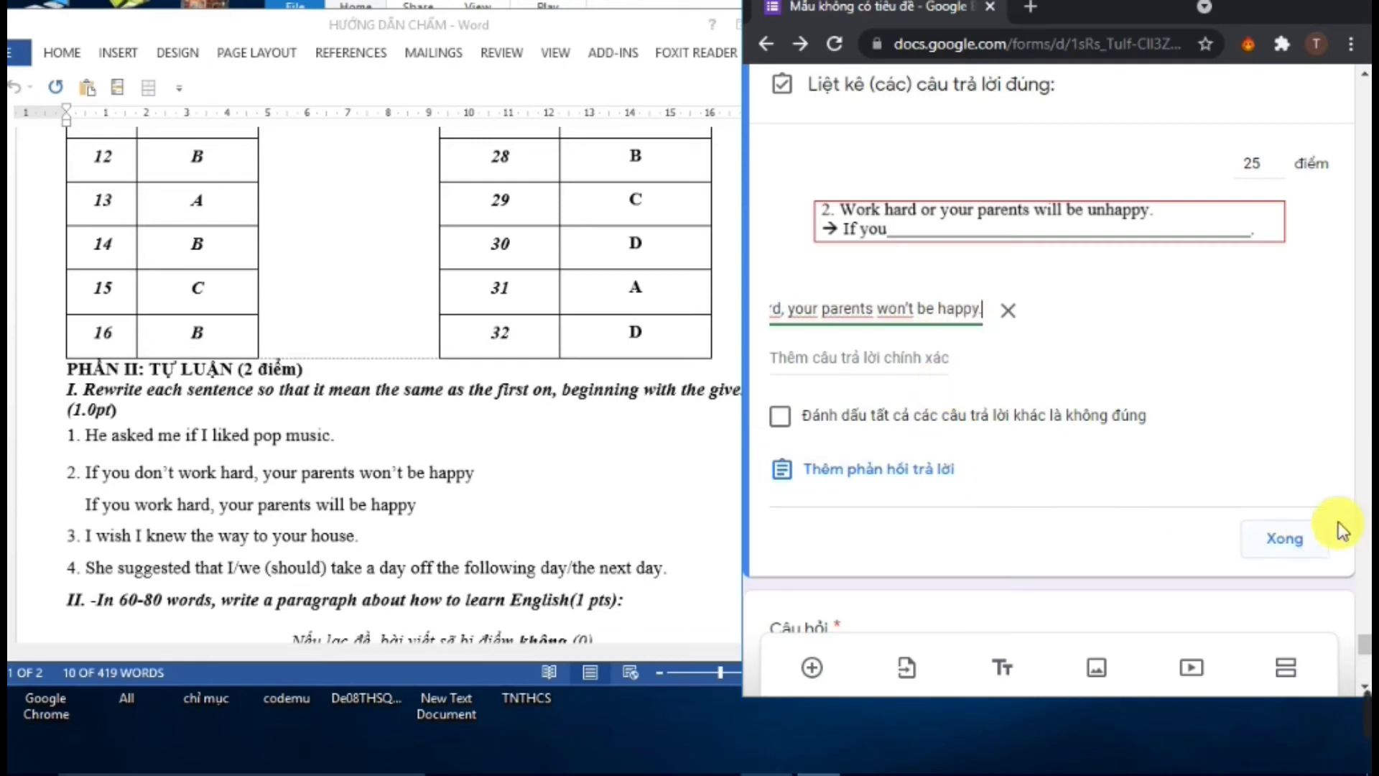
click(1286, 540)
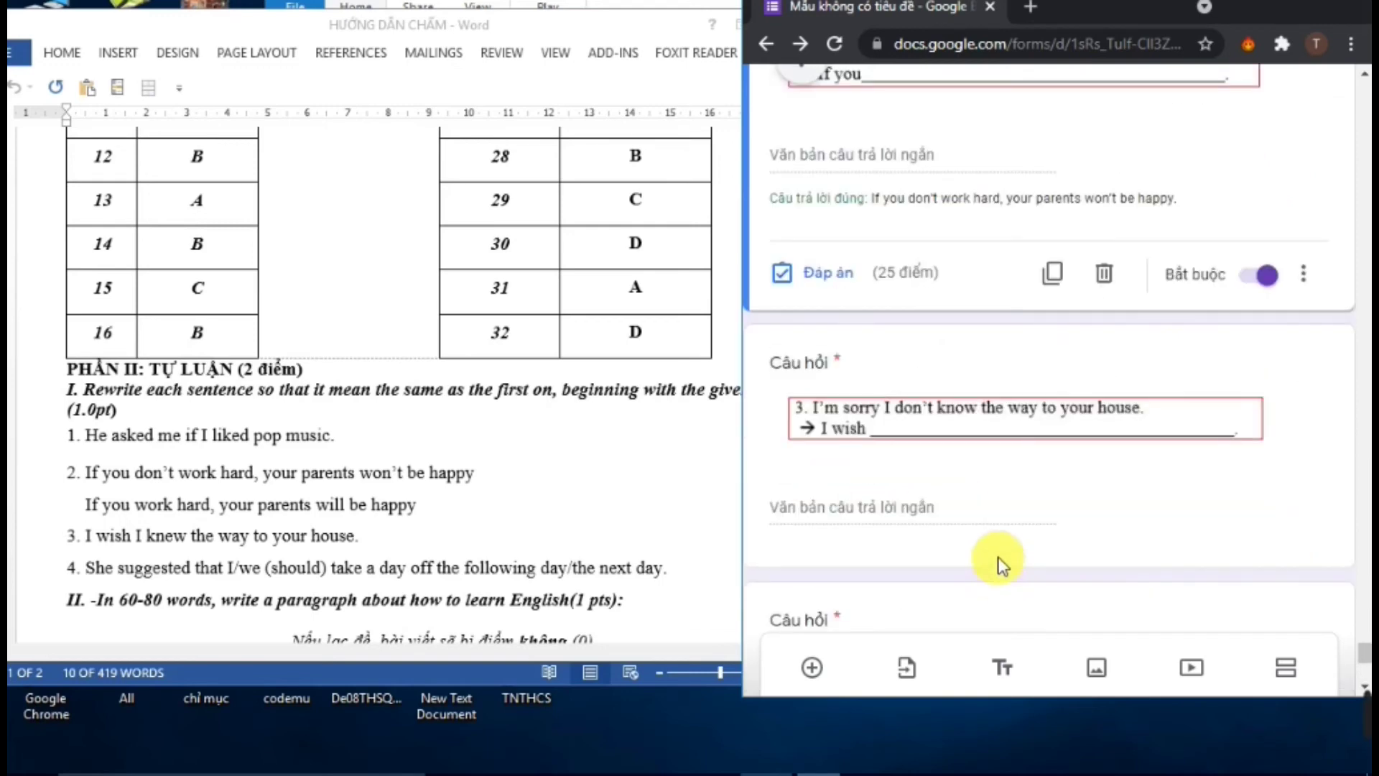
Open question 3's answer key and copy sentence 3's model answer from the Word guide
click(935, 465)
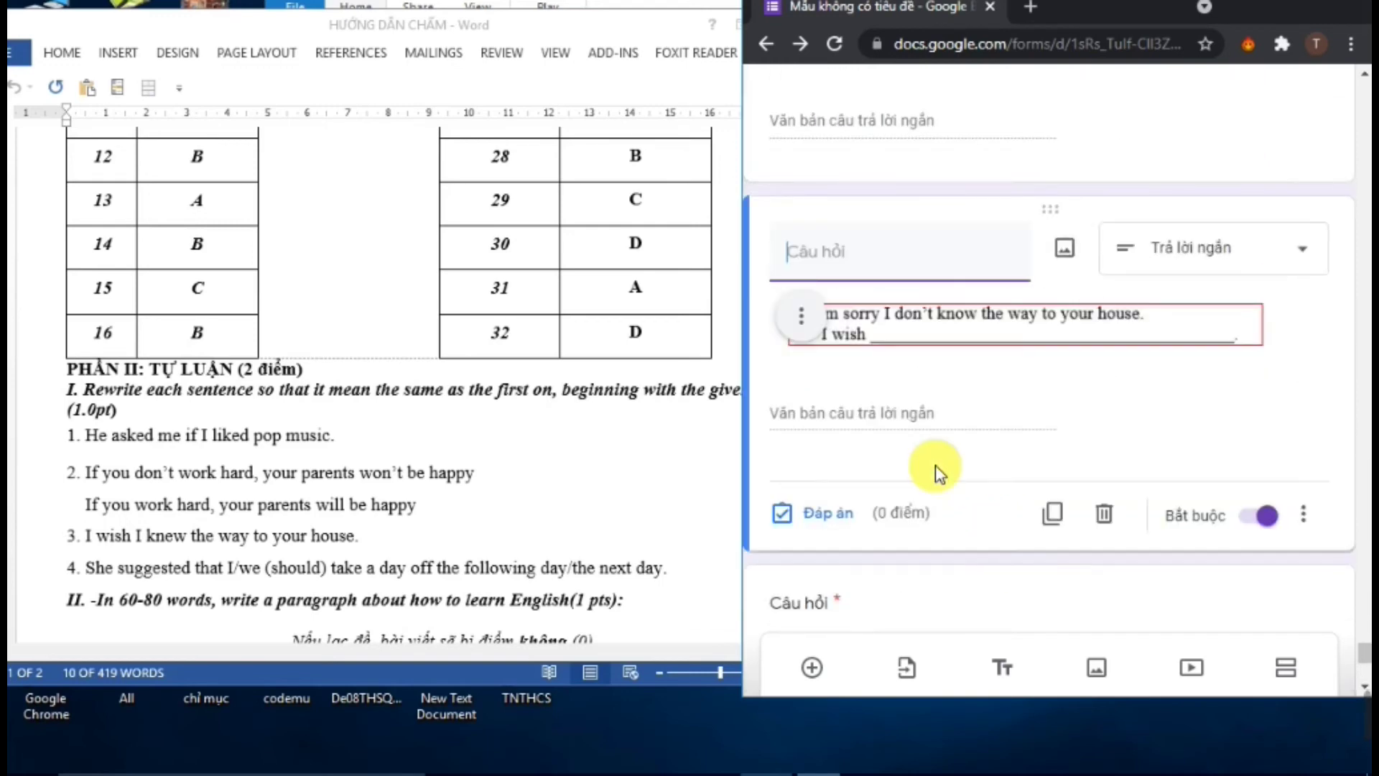
click(844, 513)
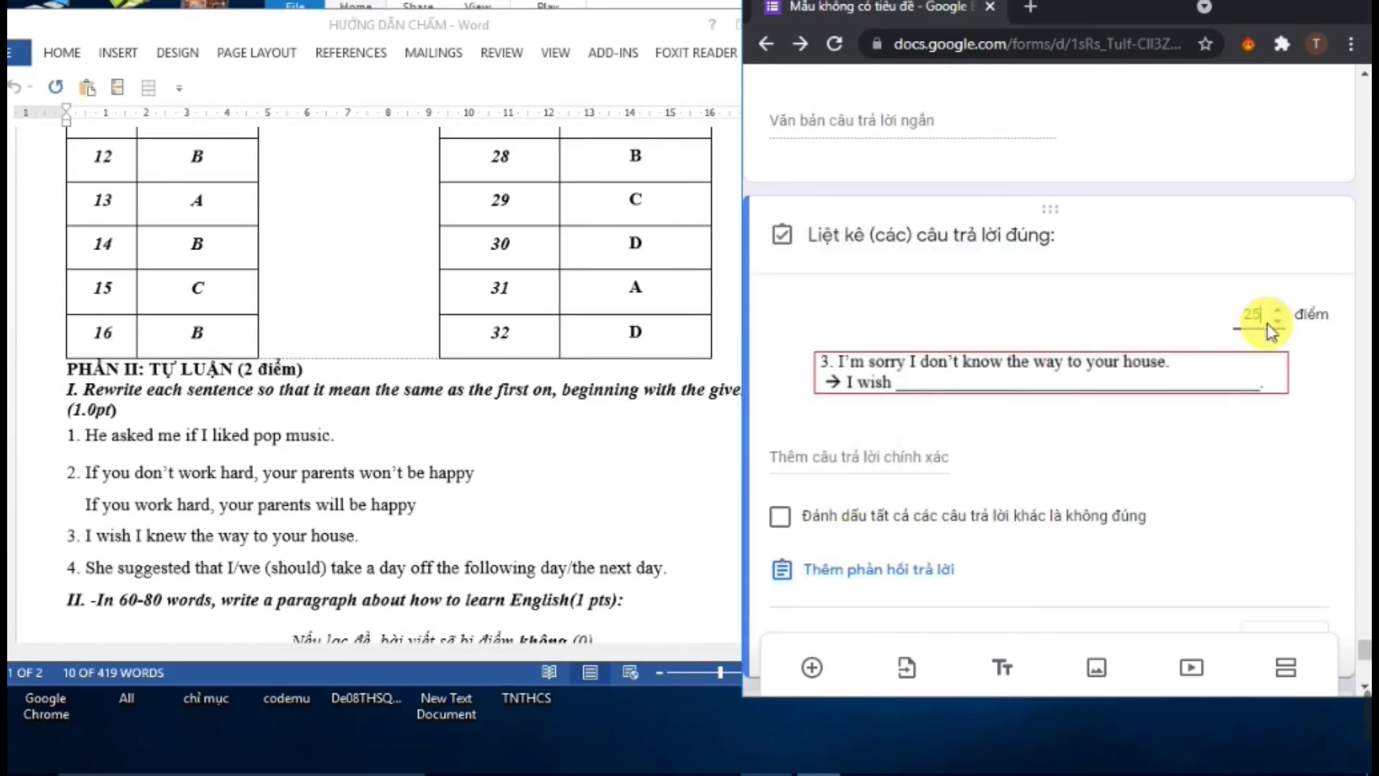
click(125, 507)
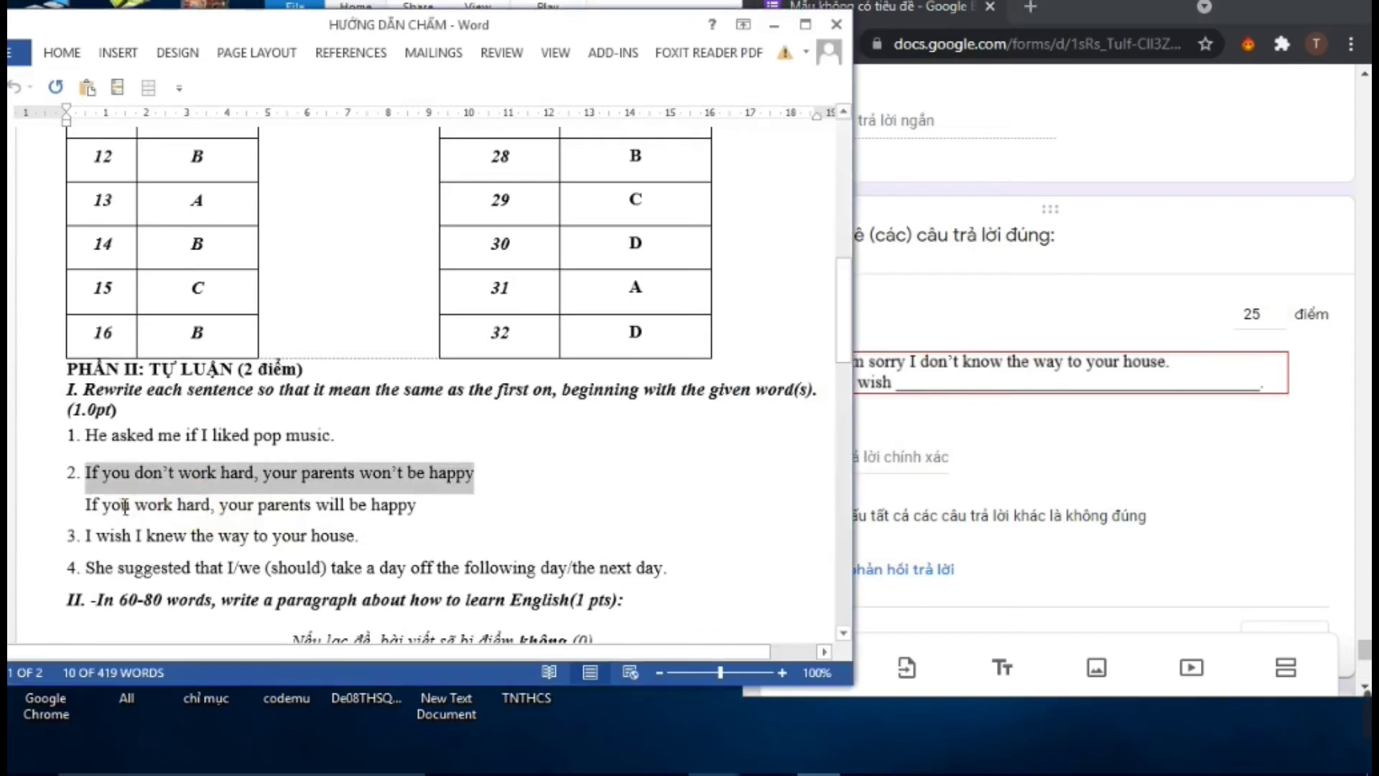
click(104, 537)
drag(98, 544, 394, 541)
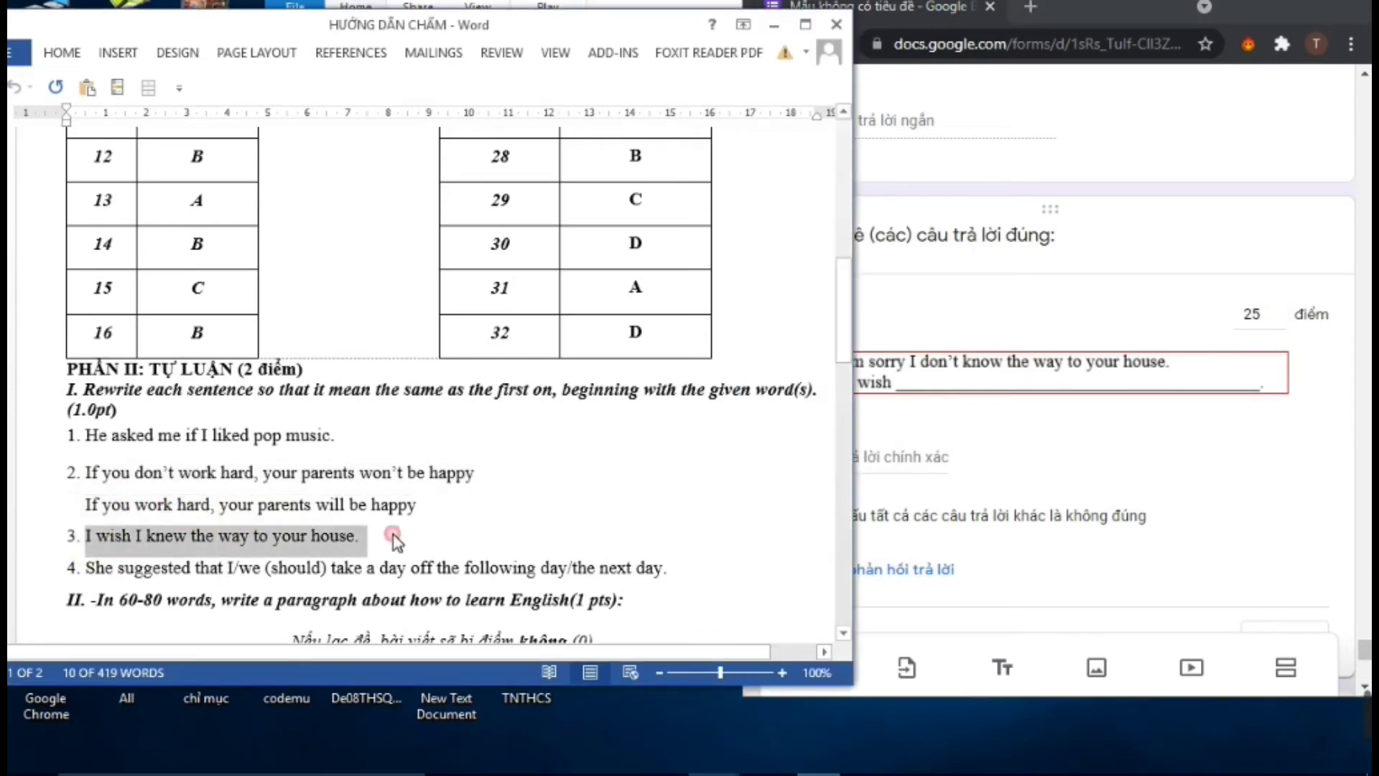
right_click(267, 559)
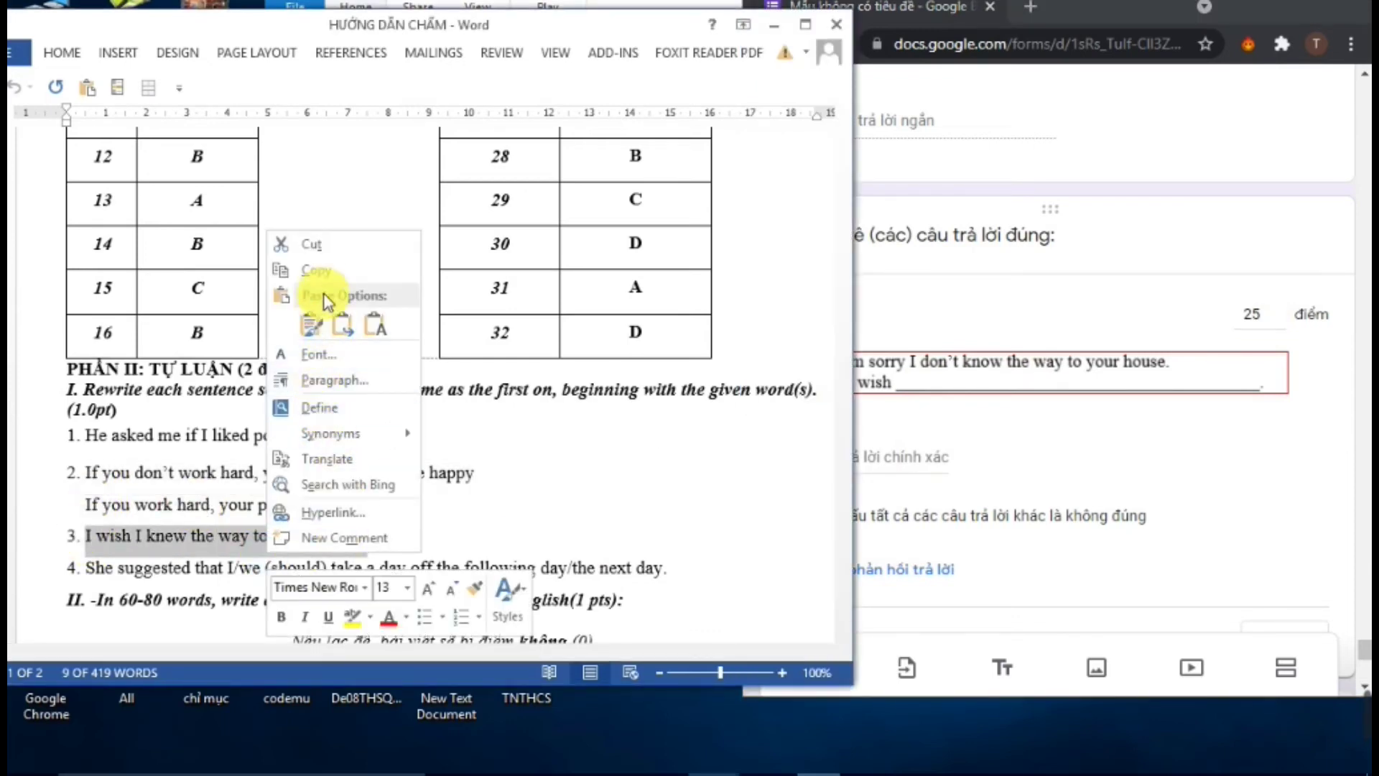
click(324, 275)
Paste 'I wish I knew the way to your house.' as question 3's correct answer
click(868, 455)
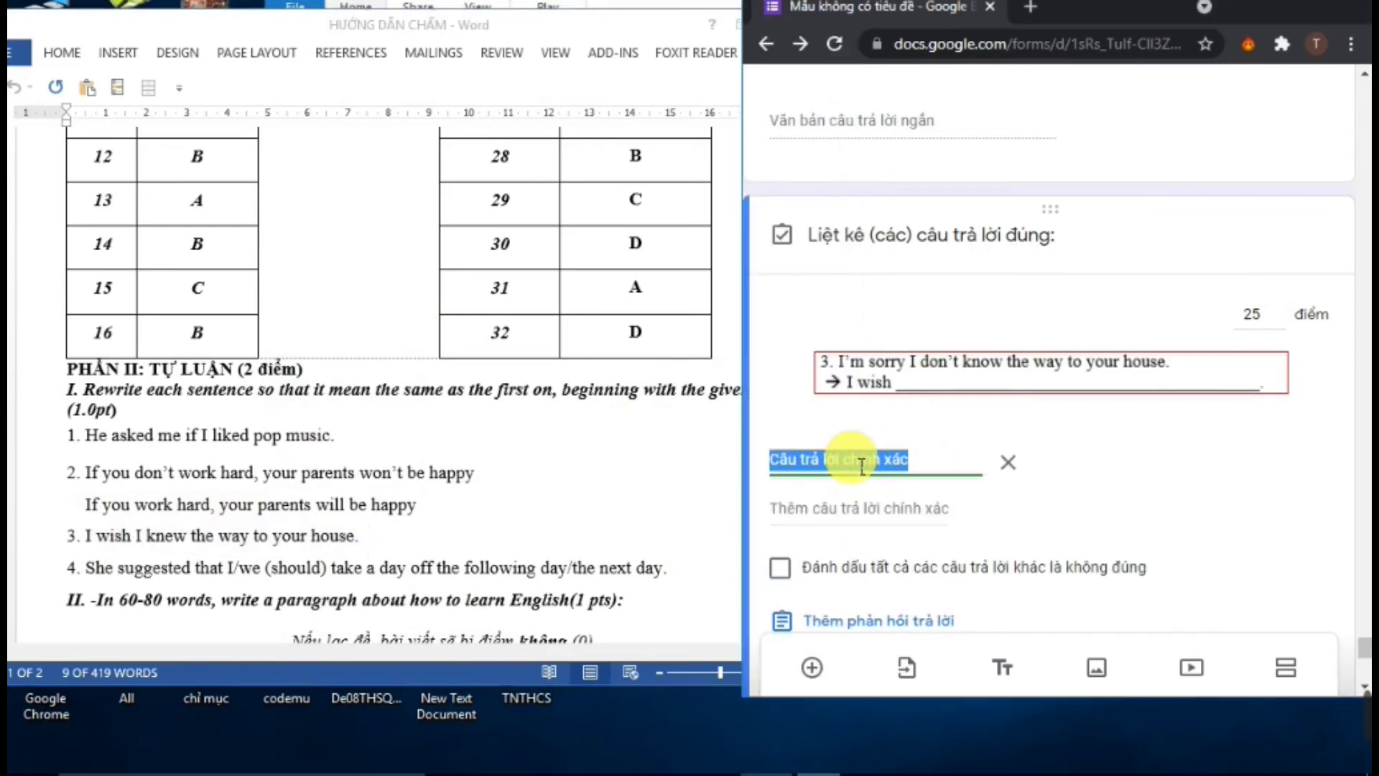
right_click(862, 466)
click(900, 517)
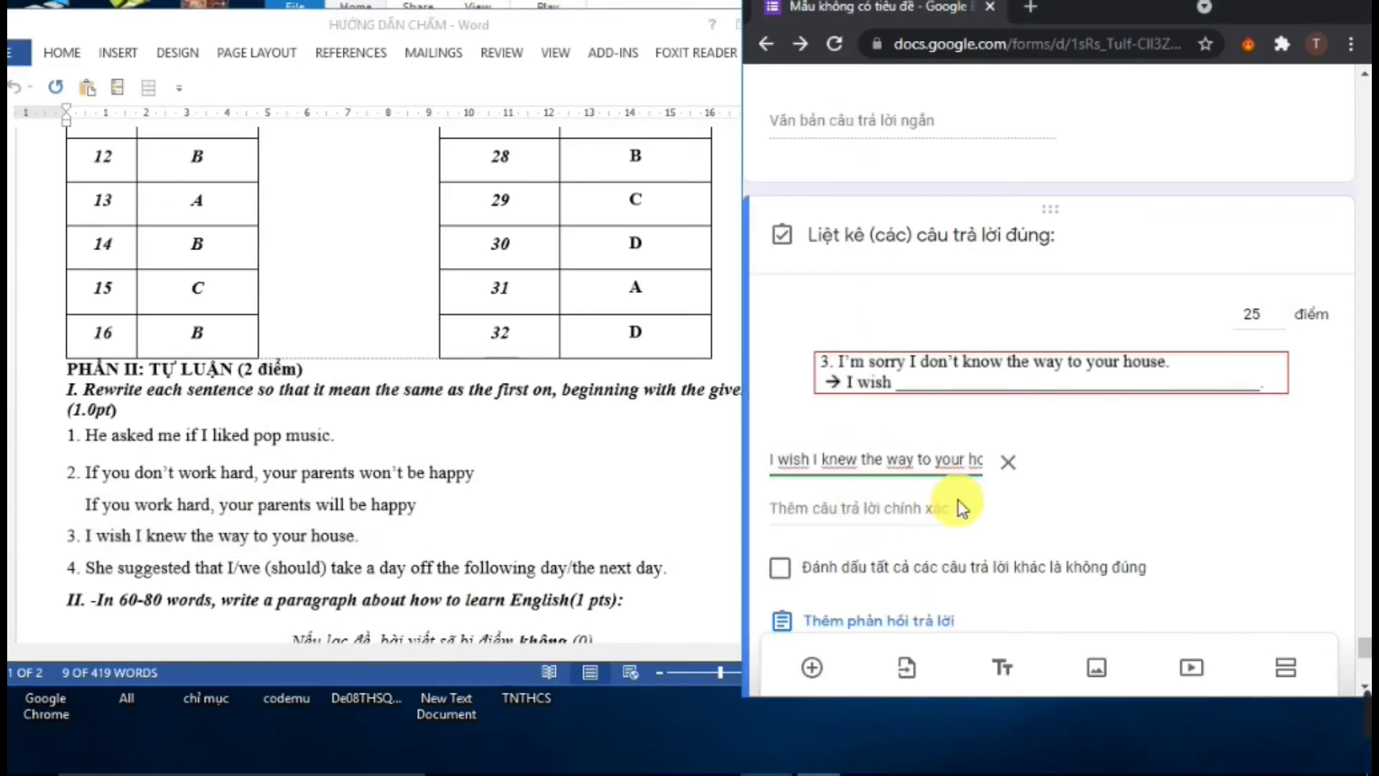
scroll(1030, 513, down, 3)
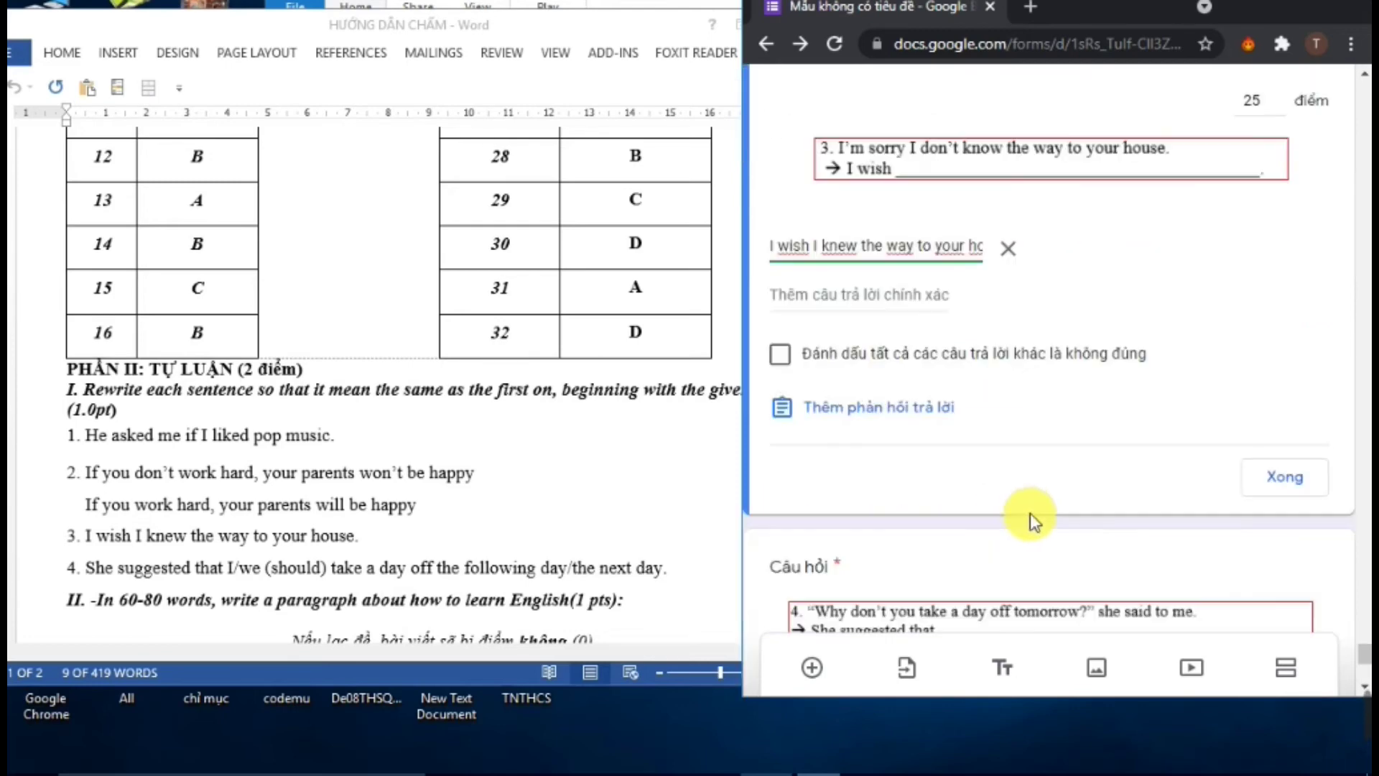
click(1301, 483)
click(1330, 570)
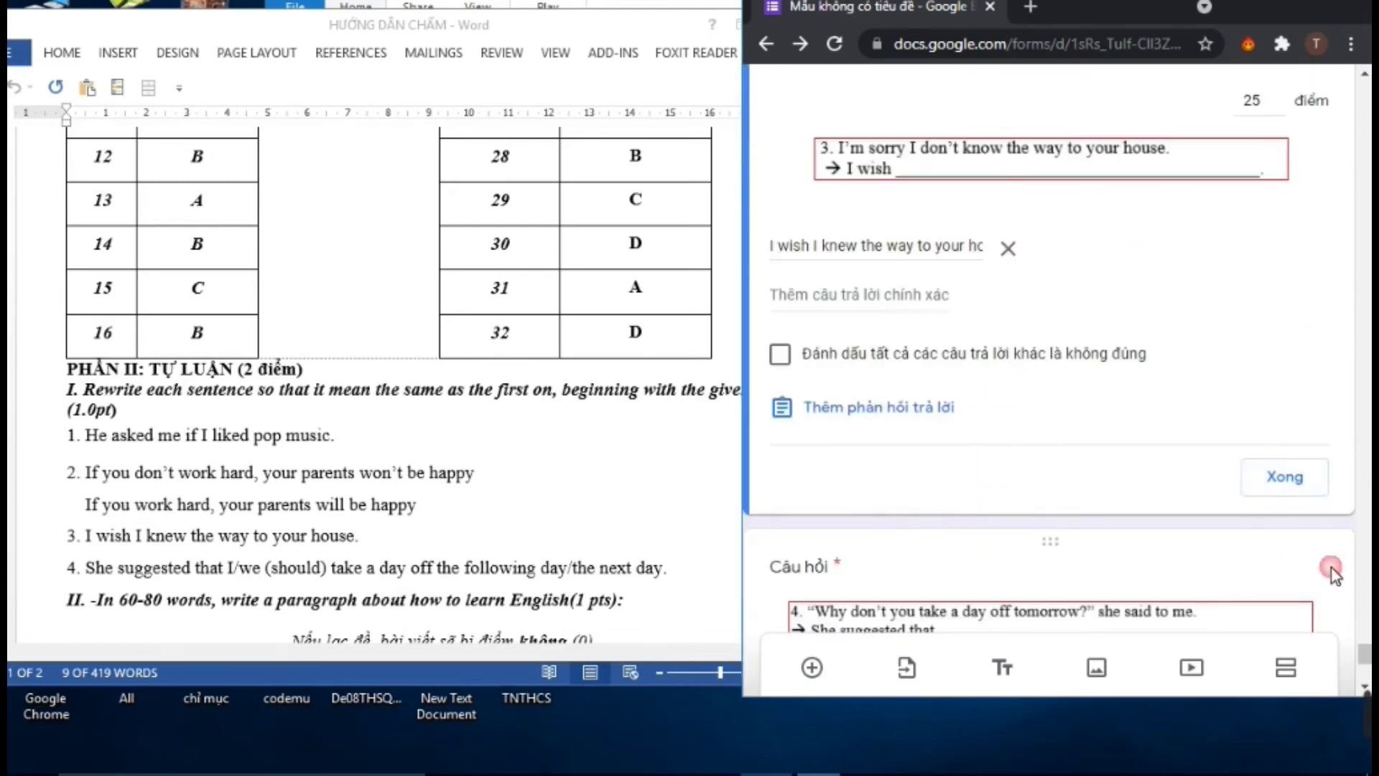
click(1301, 480)
scroll(915, 455, down, 3)
scroll(889, 538, down, 3)
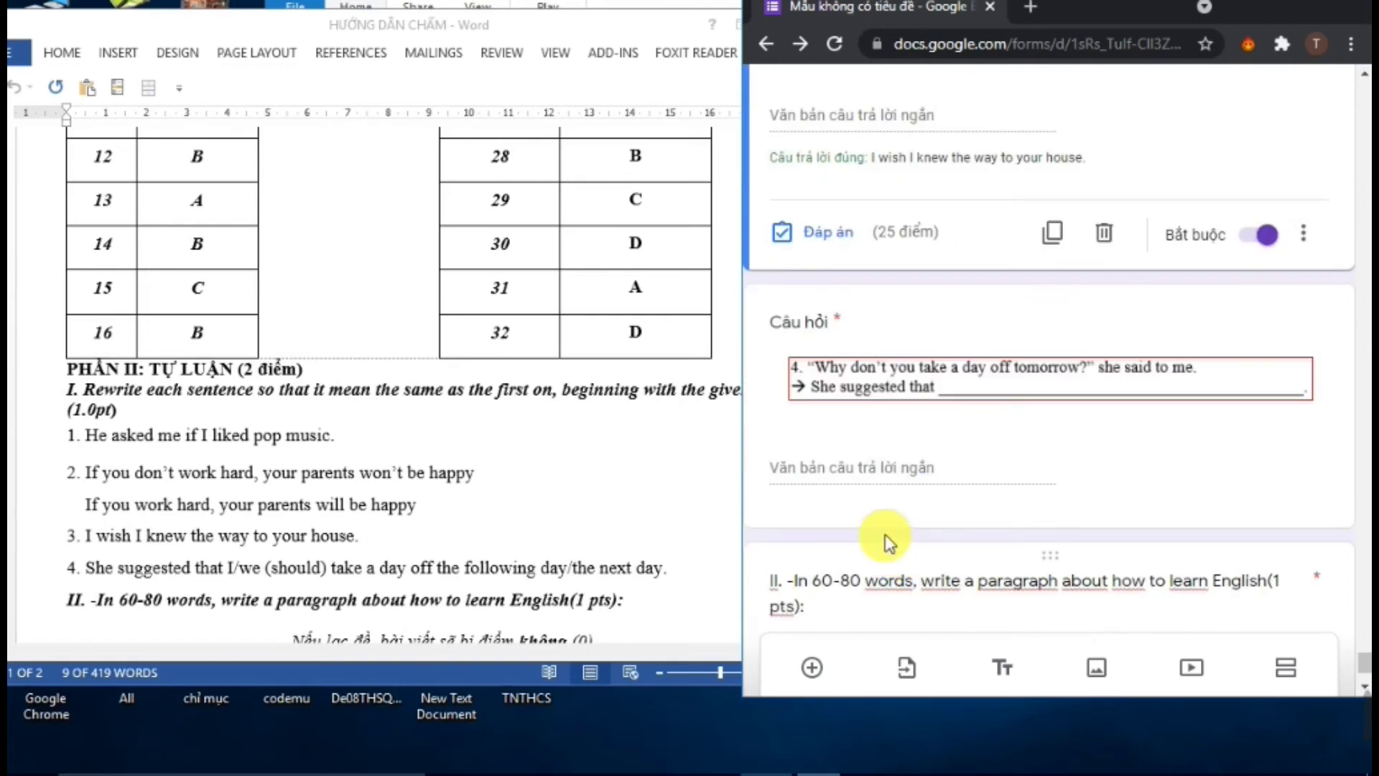
Open question 4's answer key, add a correct-answer entry, and copy sentence 4 from Word
click(942, 446)
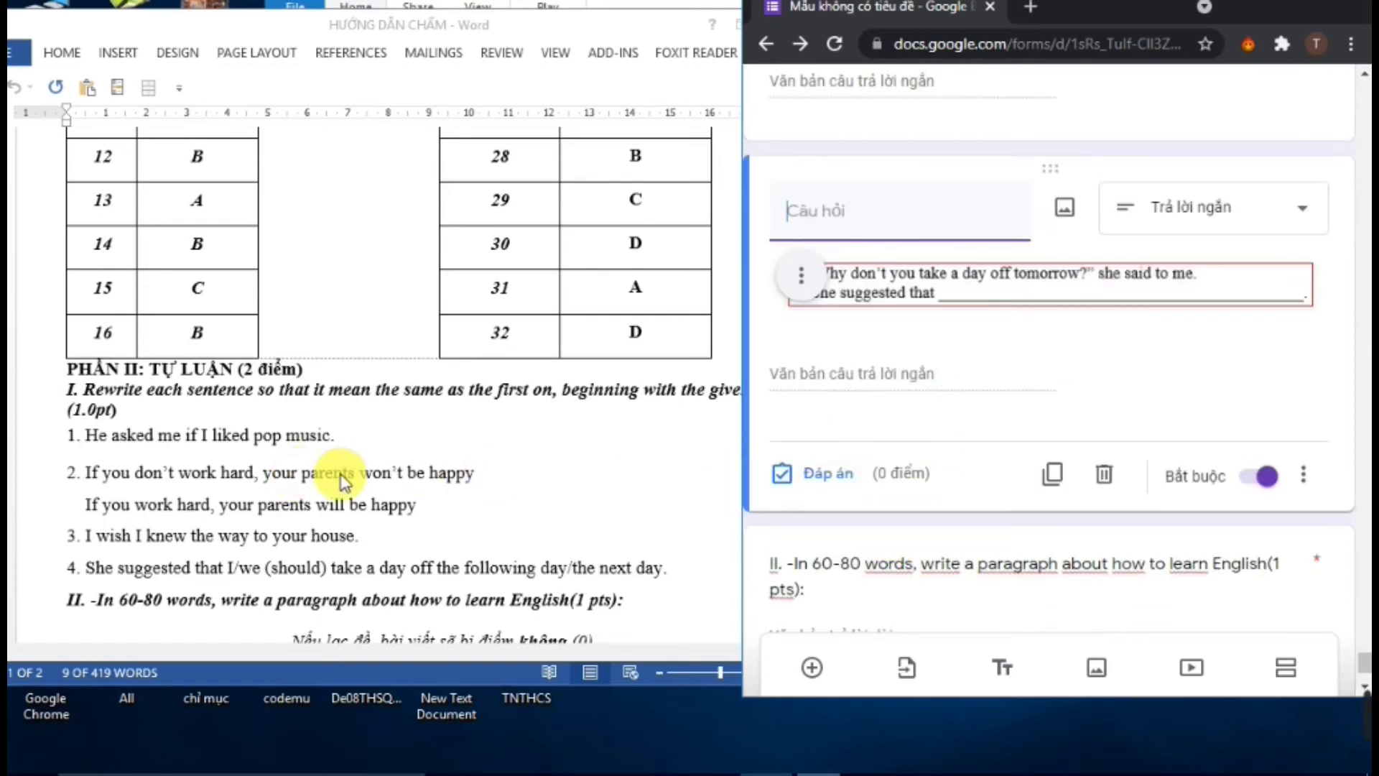
click(819, 472)
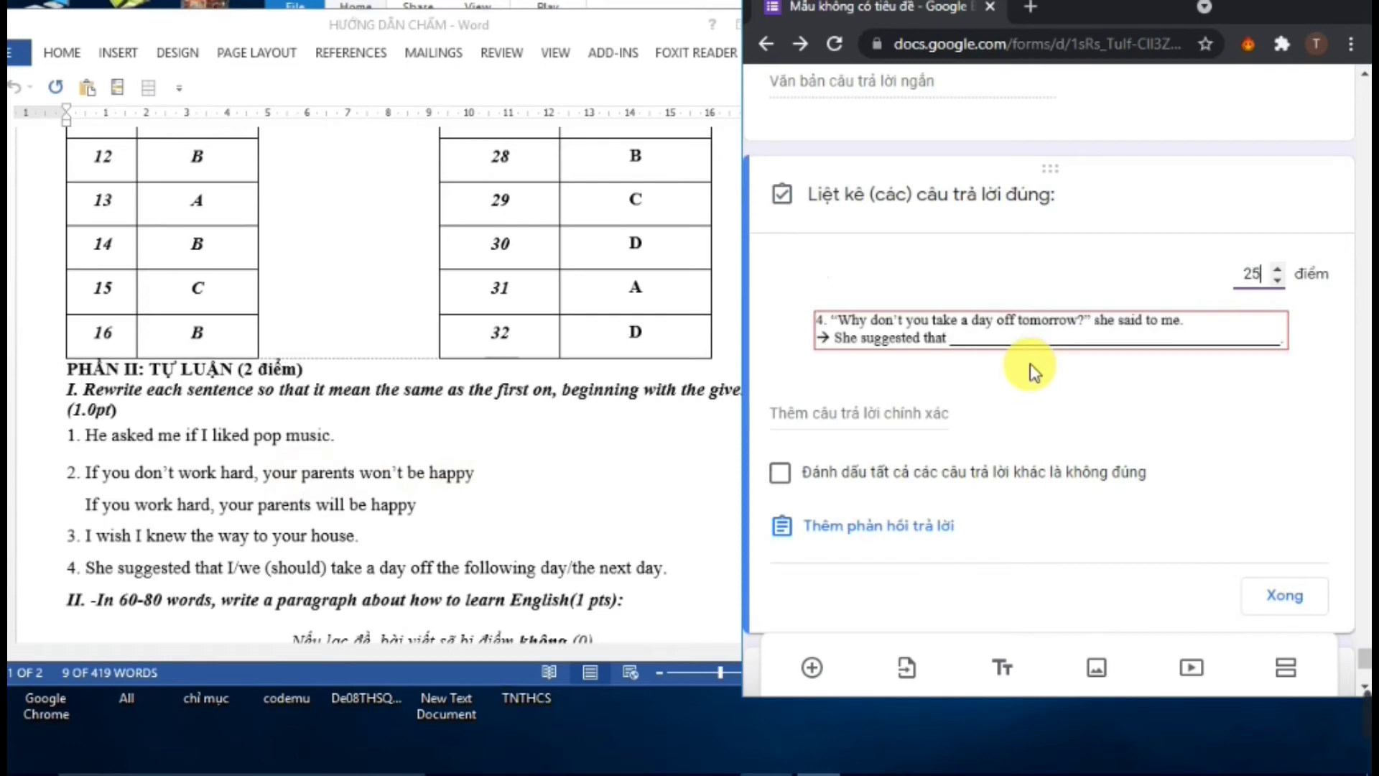
click(872, 413)
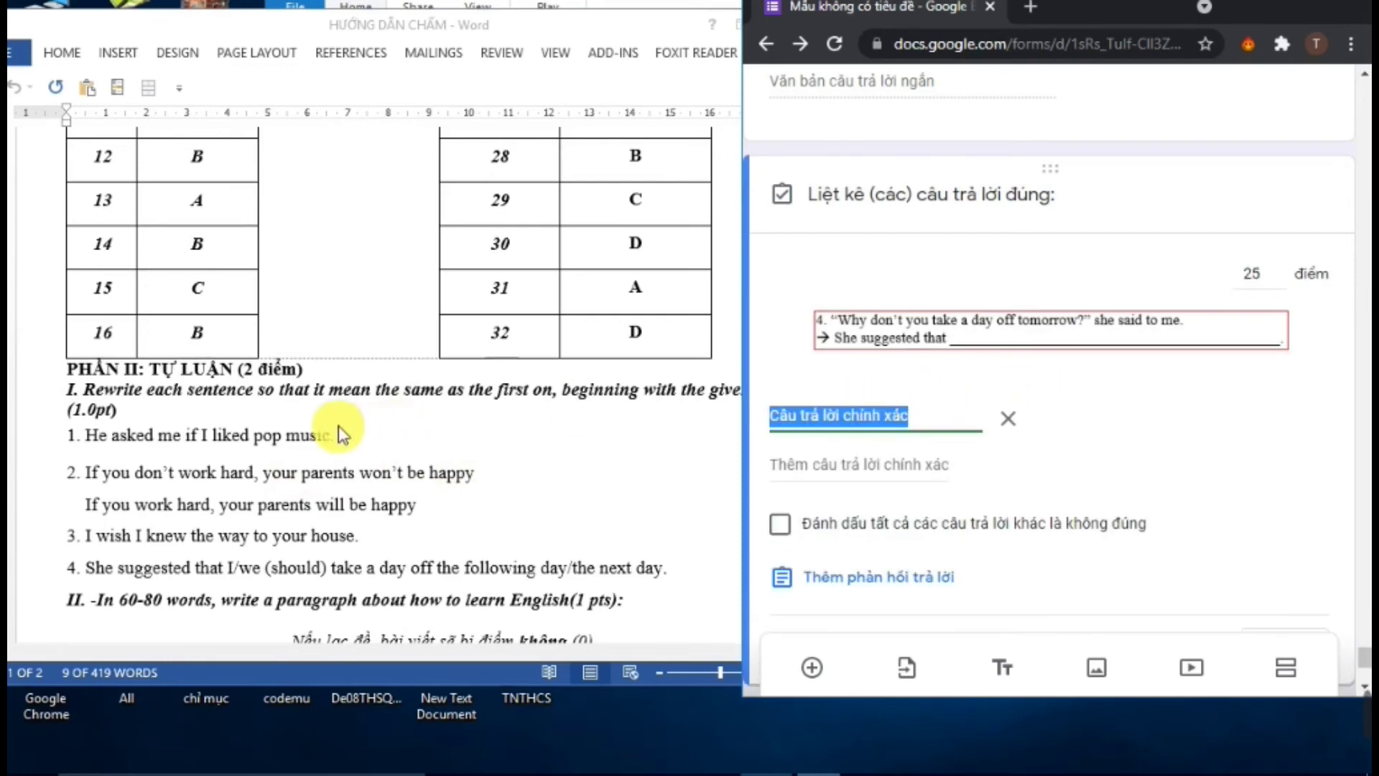
click(126, 535)
drag(87, 569, 662, 575)
right_click(653, 574)
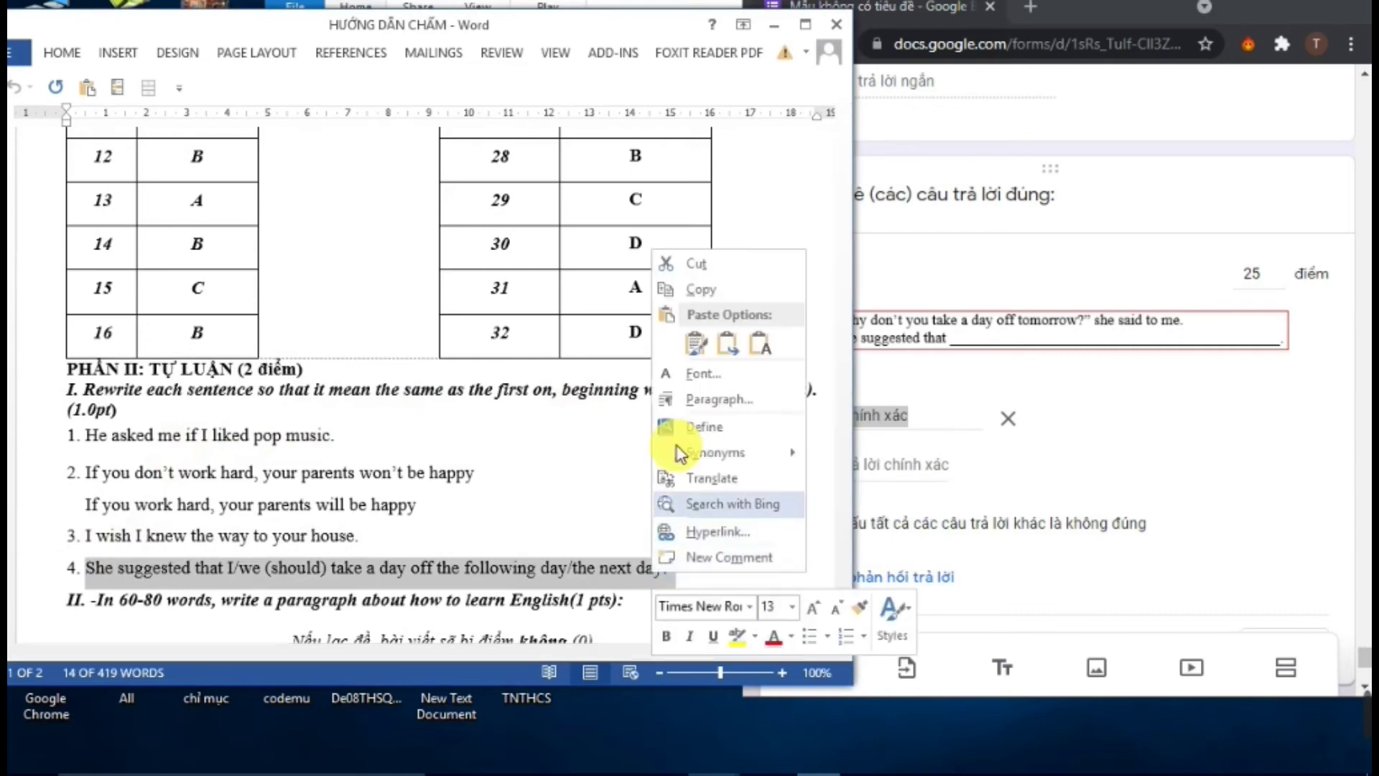
click(704, 291)
Paste 'She suggested that I/we (should) take a day off the following day/the next day' as the correct answer
click(911, 419)
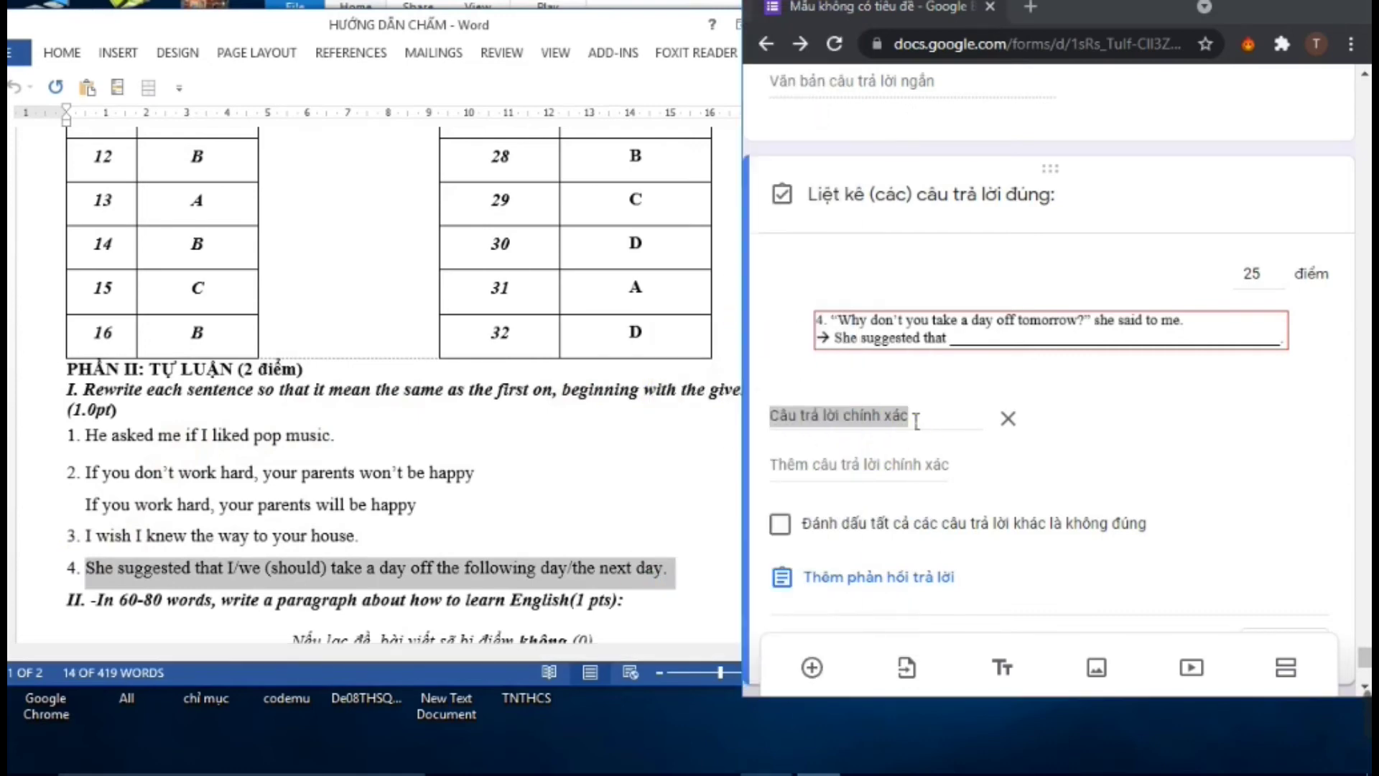
right_click(907, 416)
right_click(836, 415)
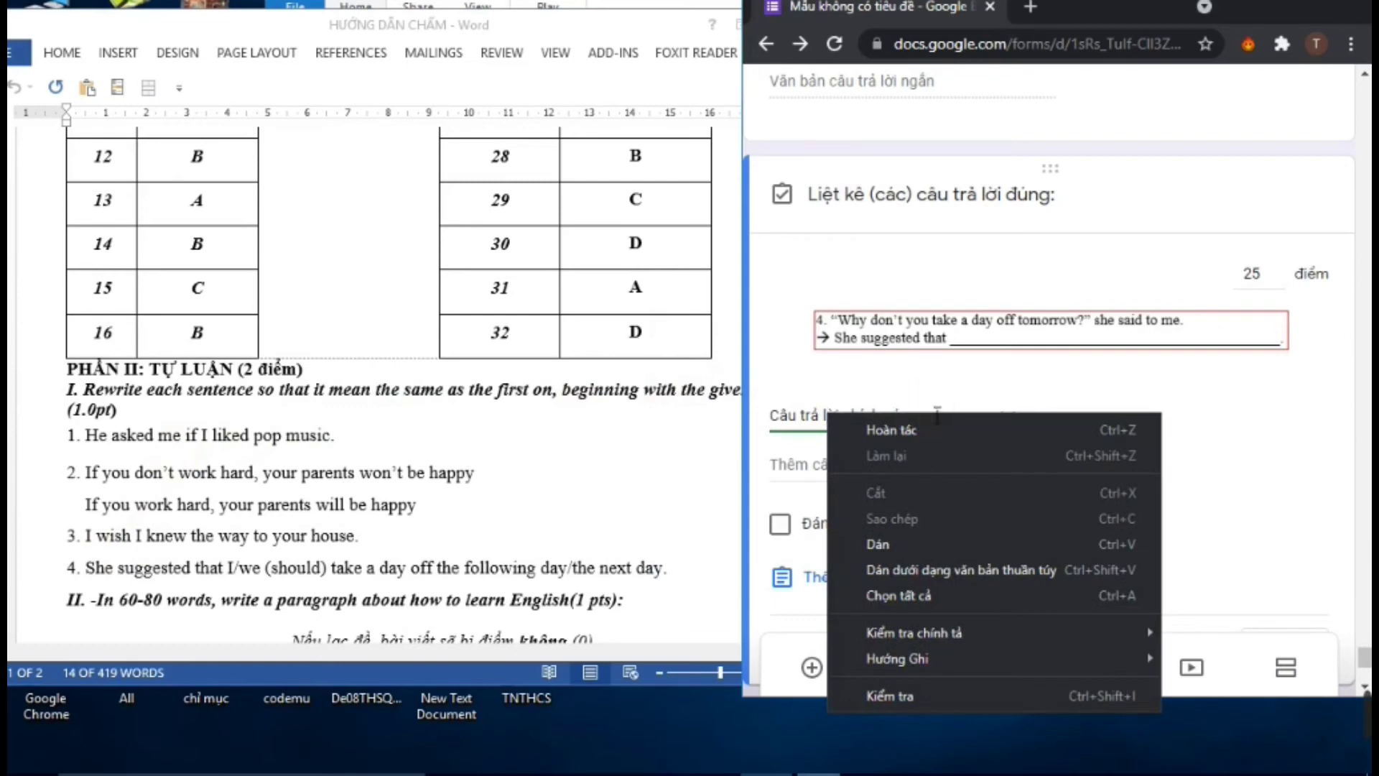
click(937, 415)
drag(927, 415, 739, 400)
right_click(794, 406)
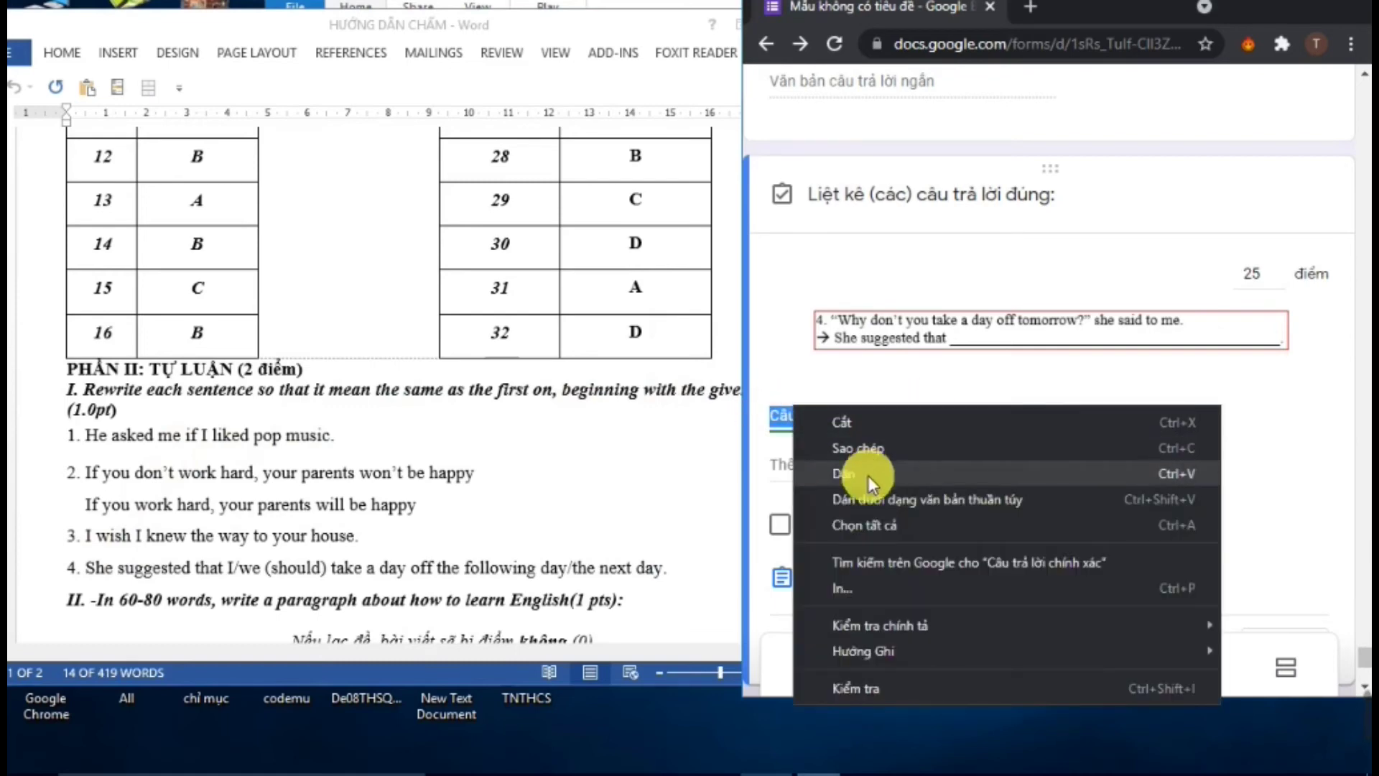
click(870, 477)
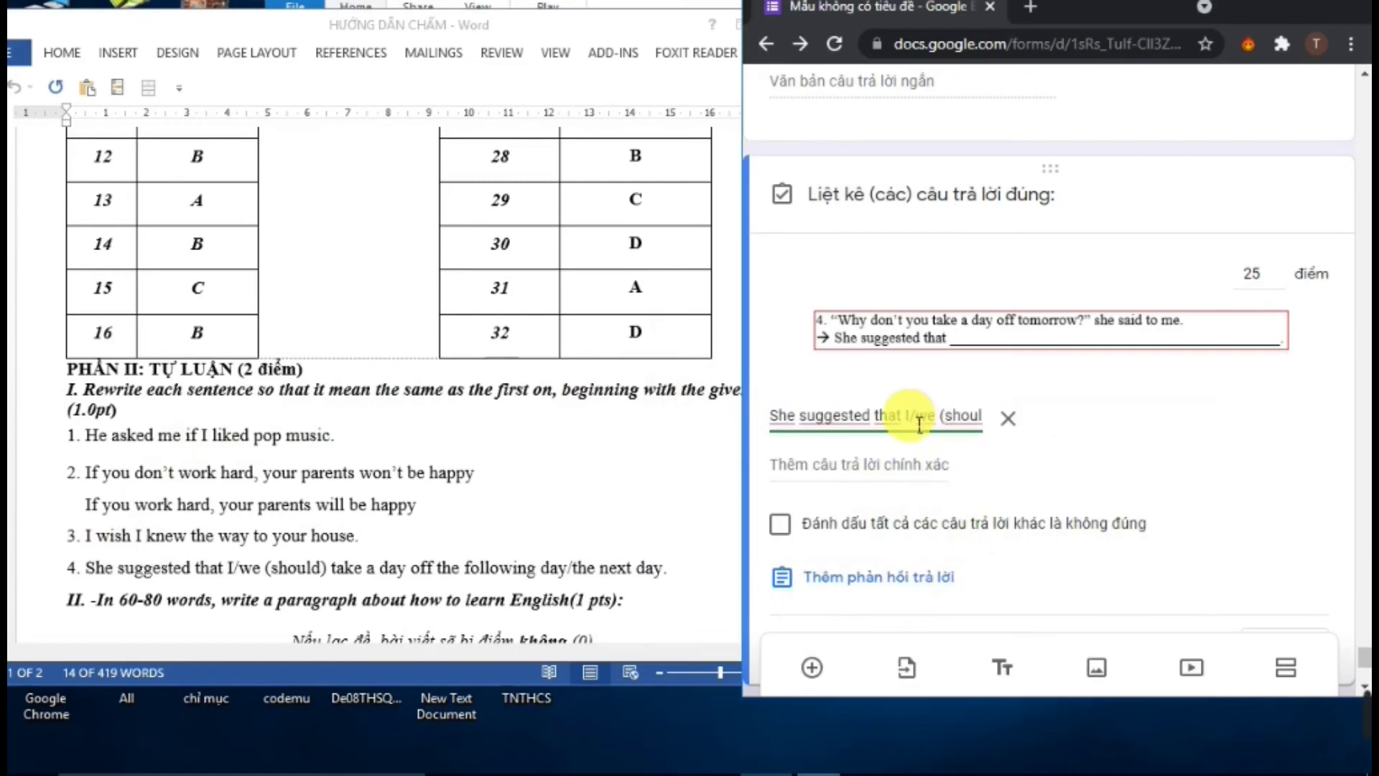
drag(920, 424, 1308, 460)
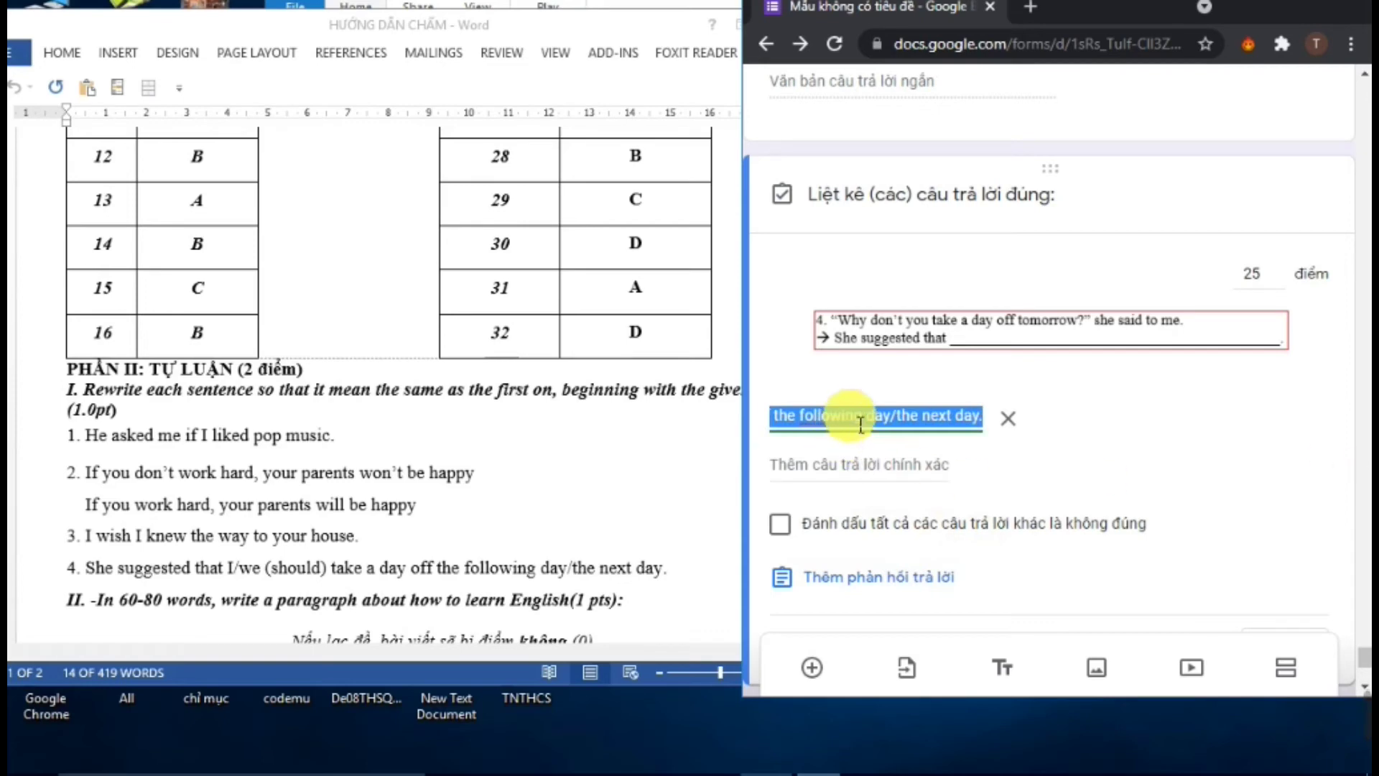
right_click(899, 418)
click(889, 431)
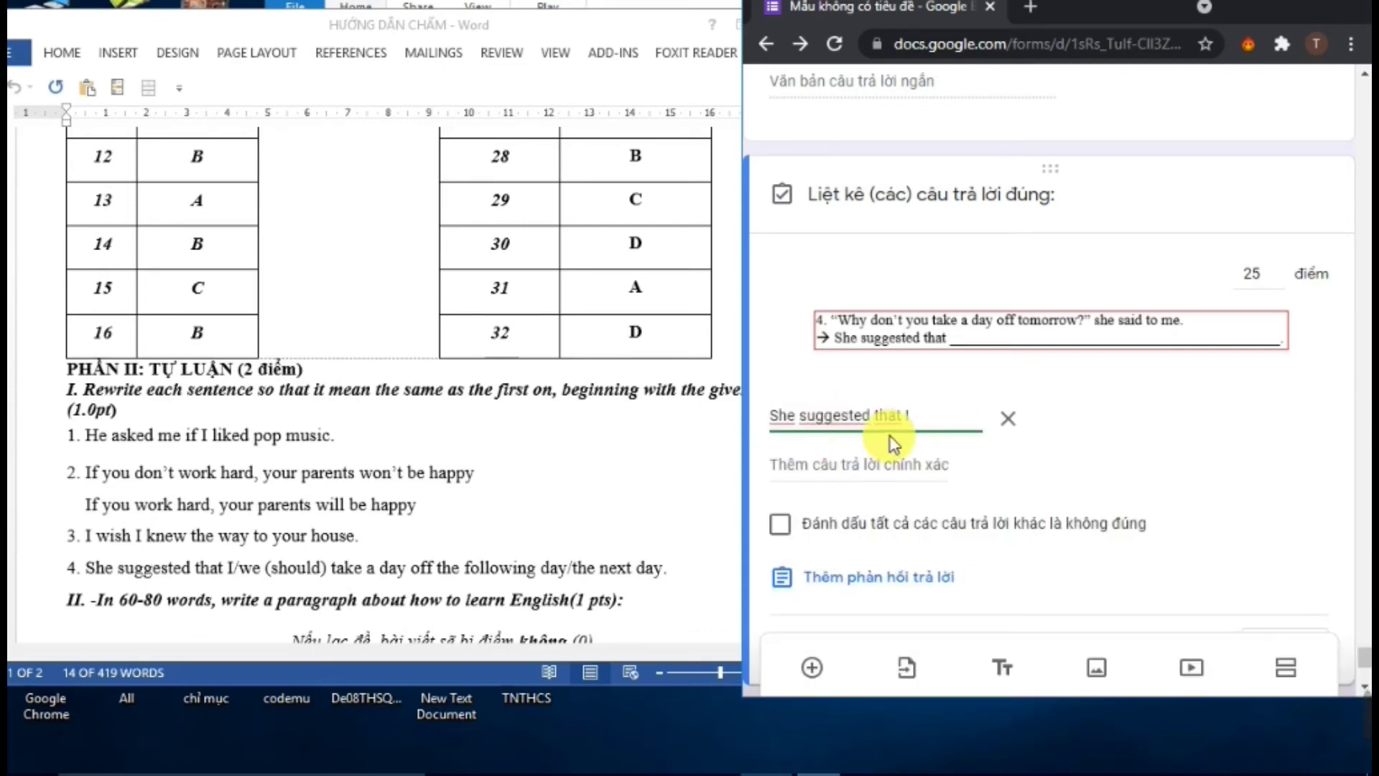
key(ctrl+z)
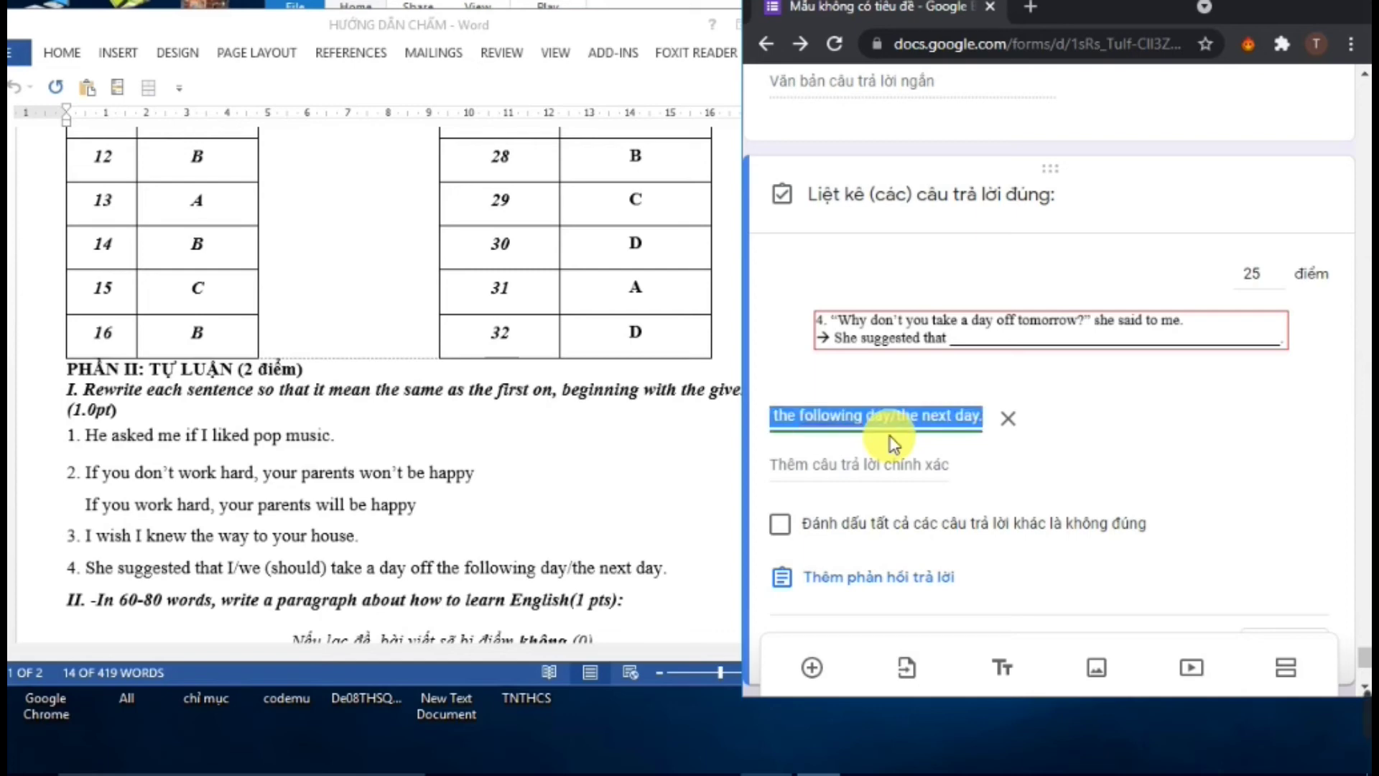
click(891, 415)
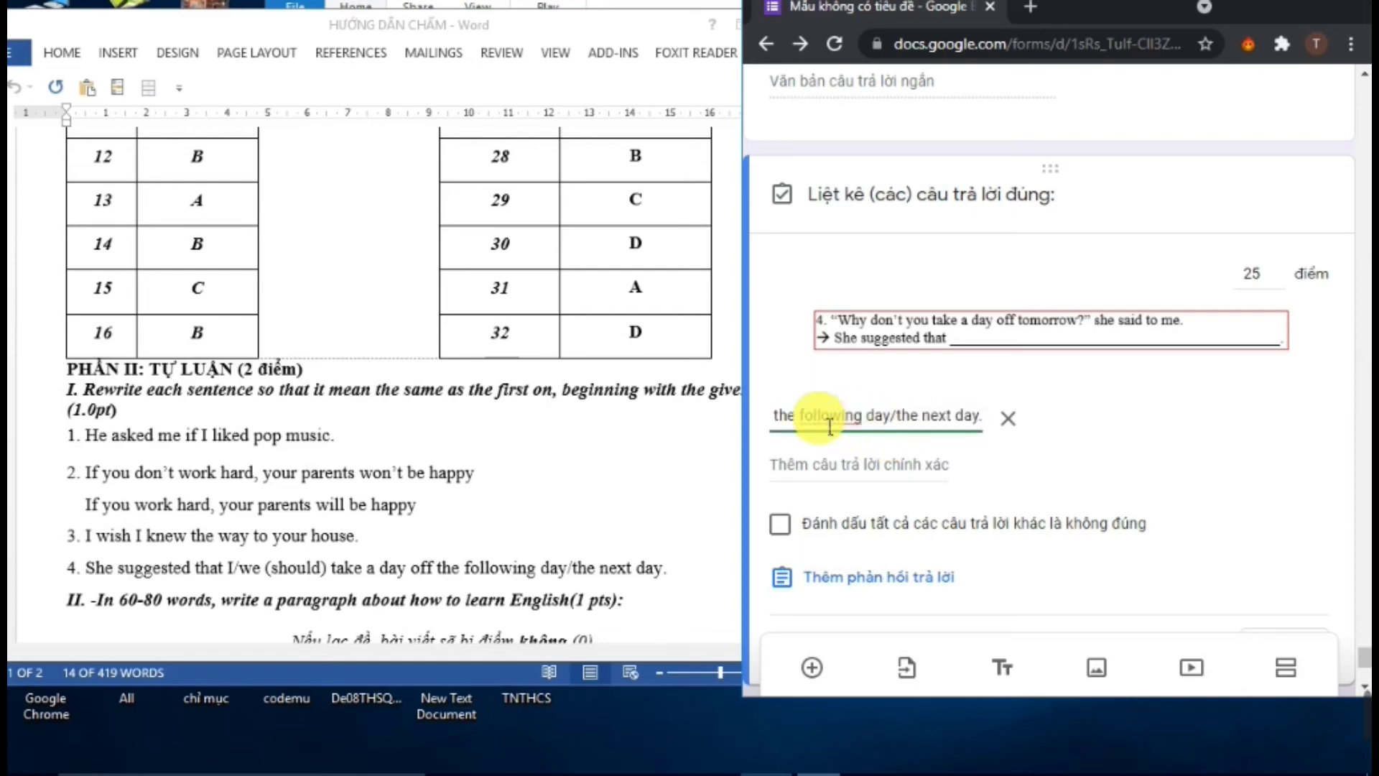
scroll(977, 445, down, 3)
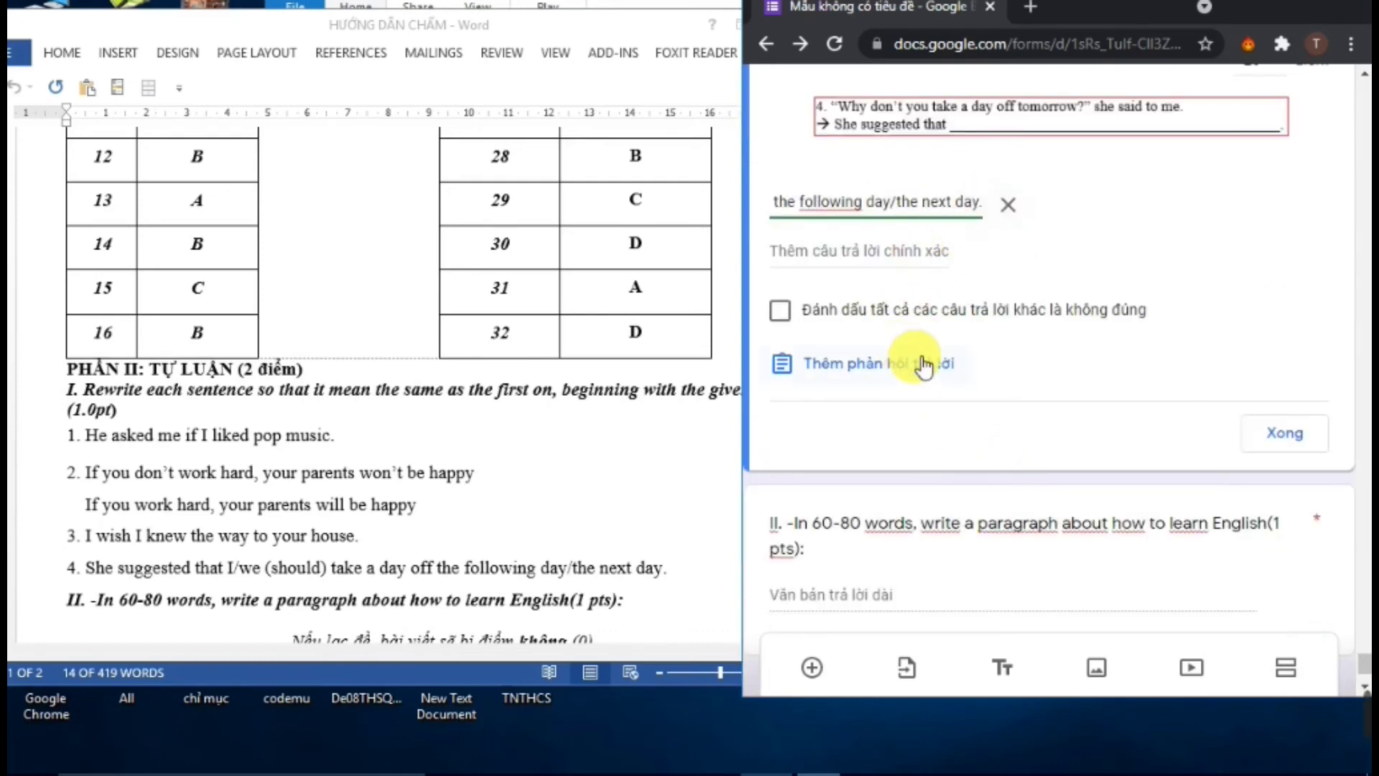
scroll(905, 403, up, 3)
scroll(934, 453, down, 2)
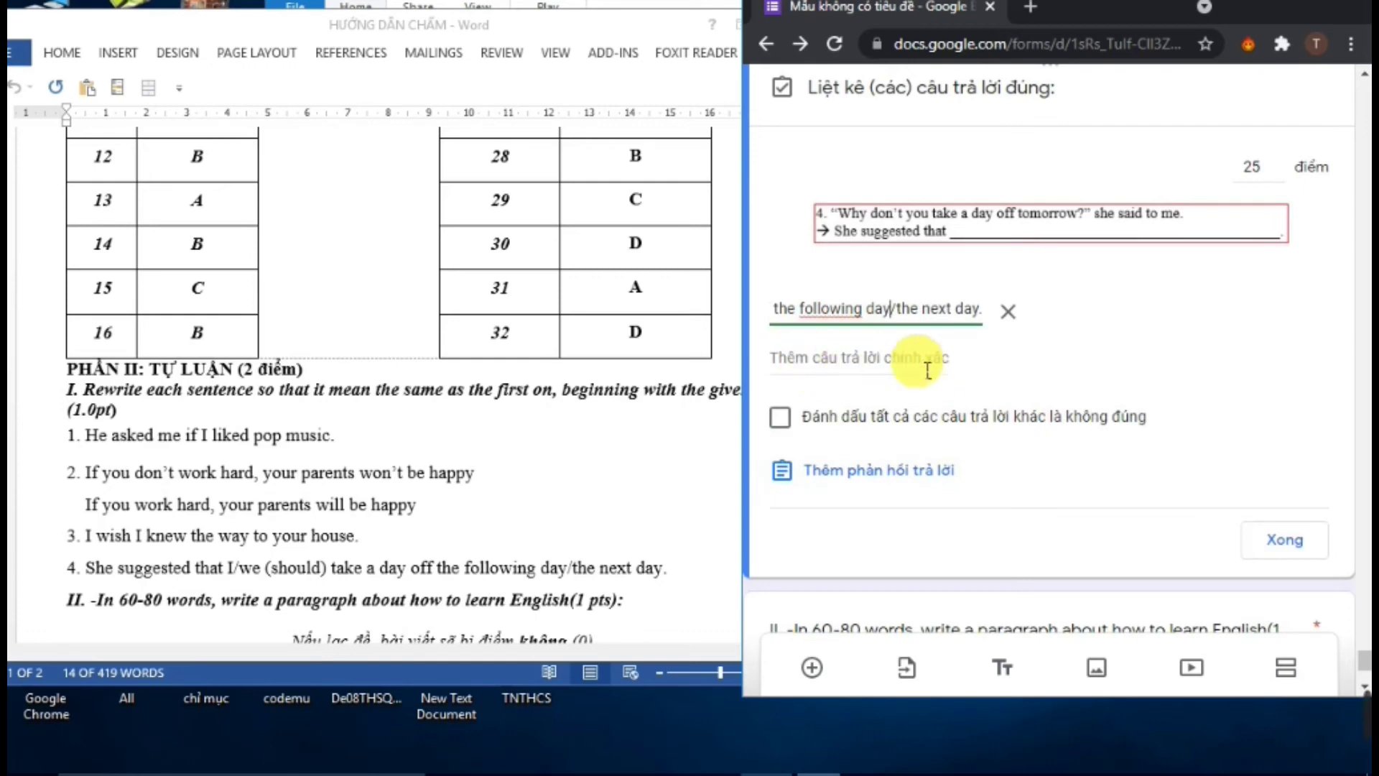
click(1268, 548)
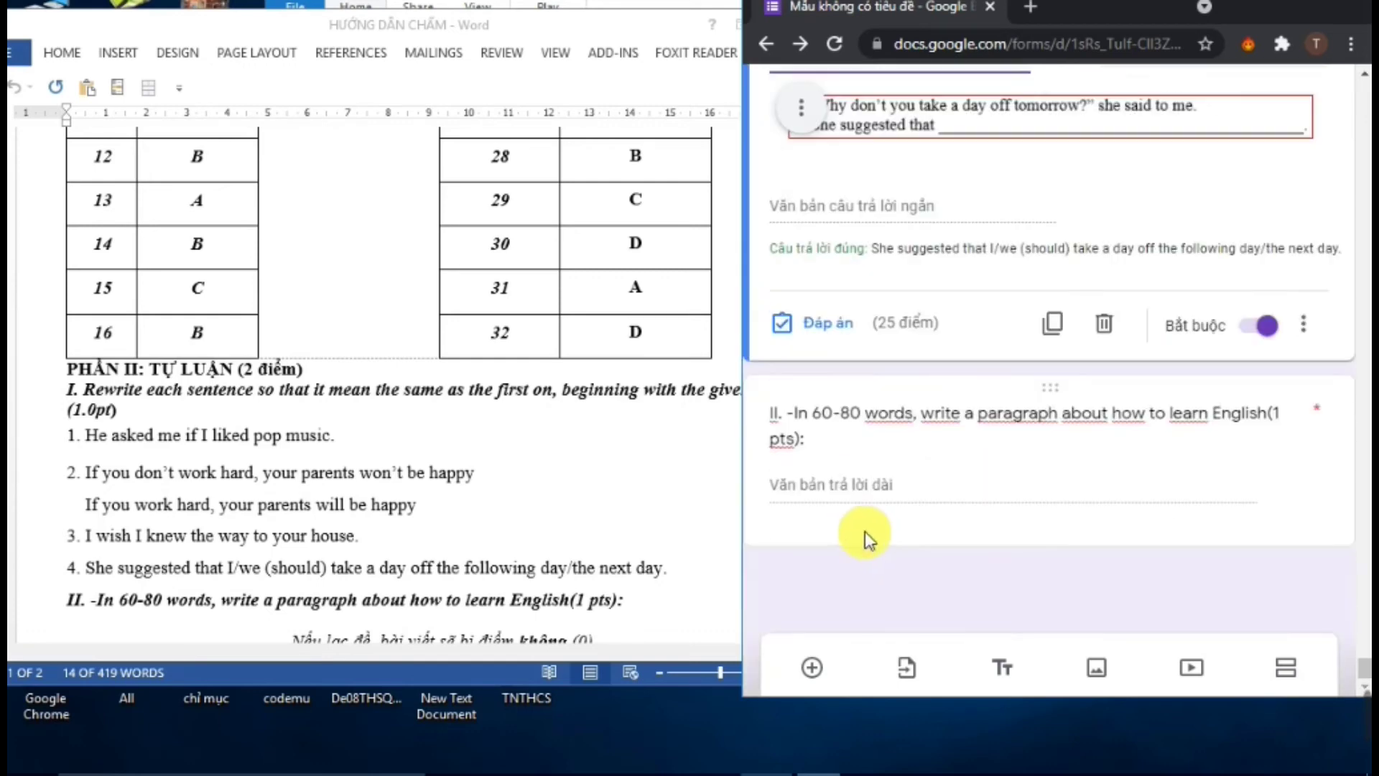
Make the learning-English paragraph question worth 100 points and maximize the Chrome window
click(855, 492)
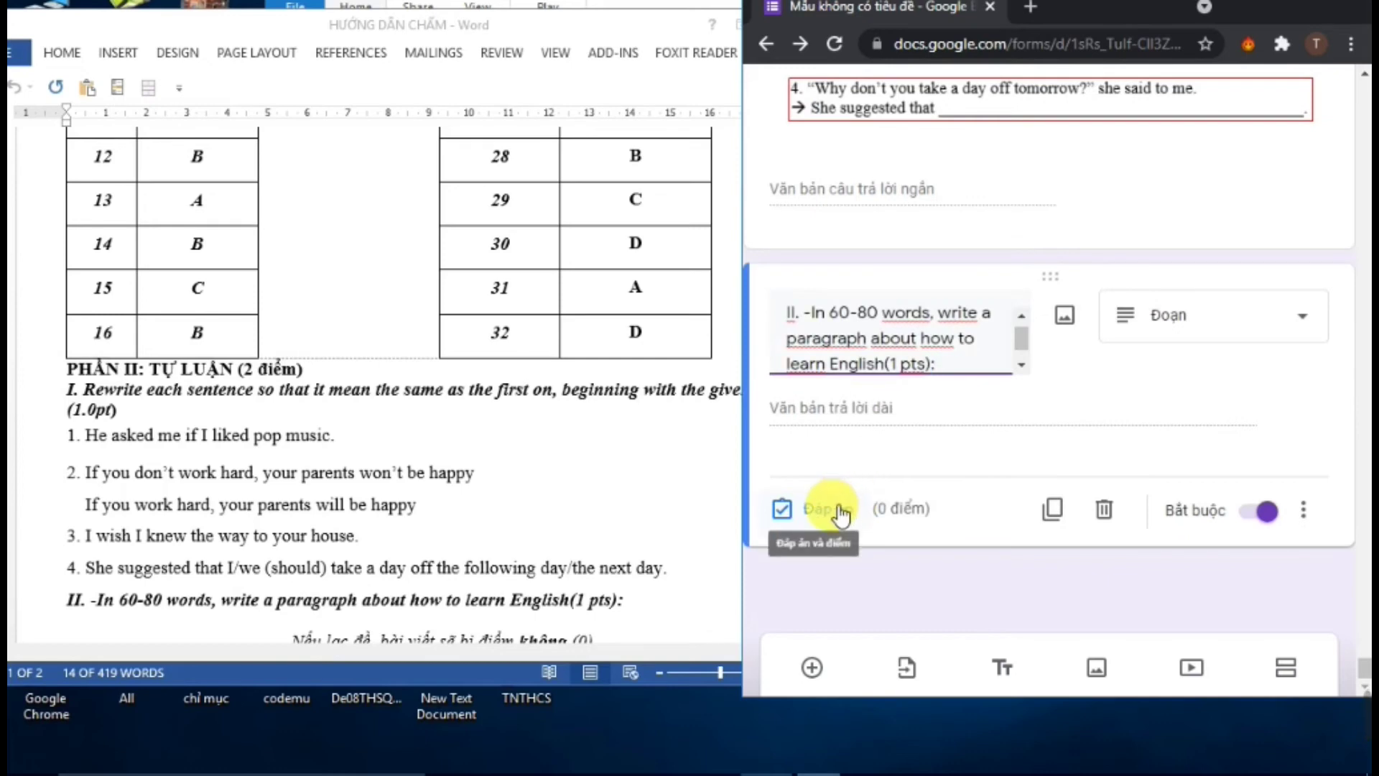
click(833, 510)
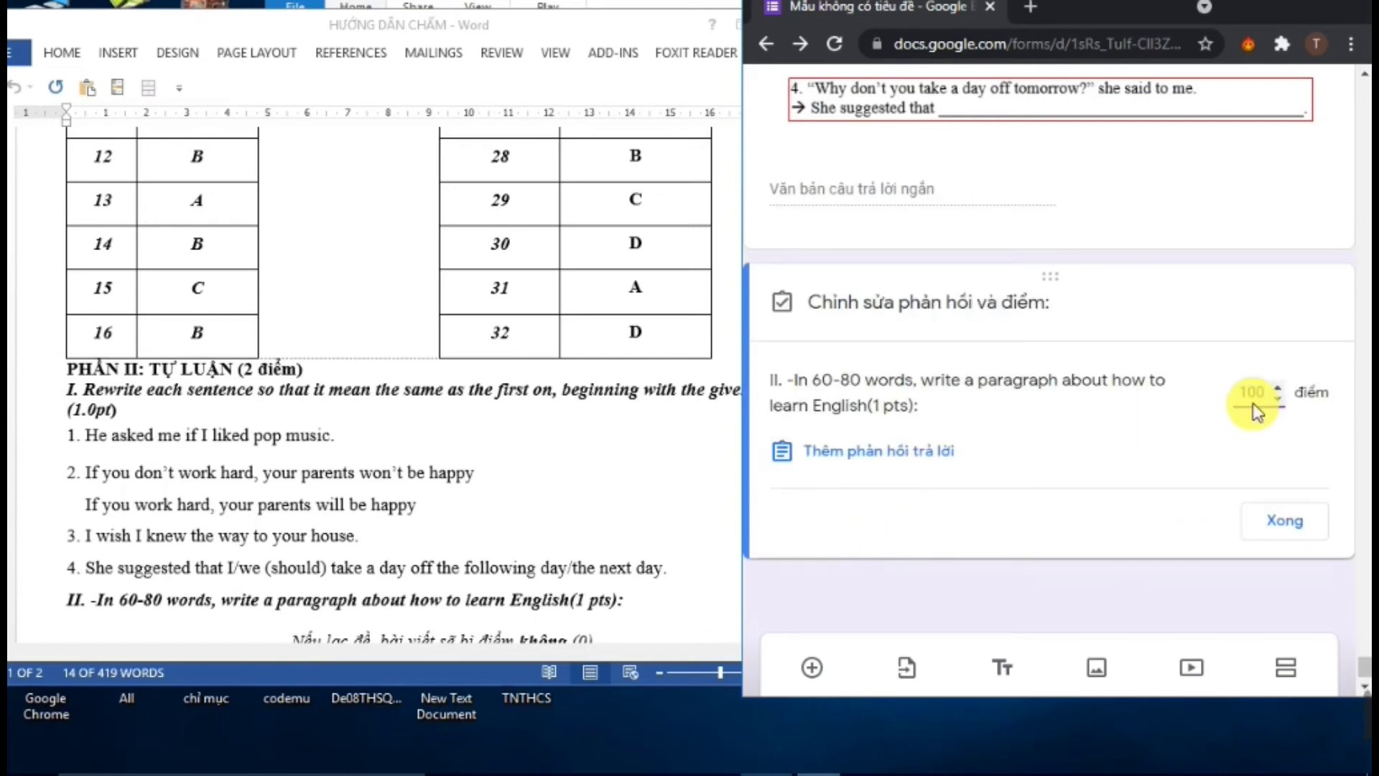
click(1285, 522)
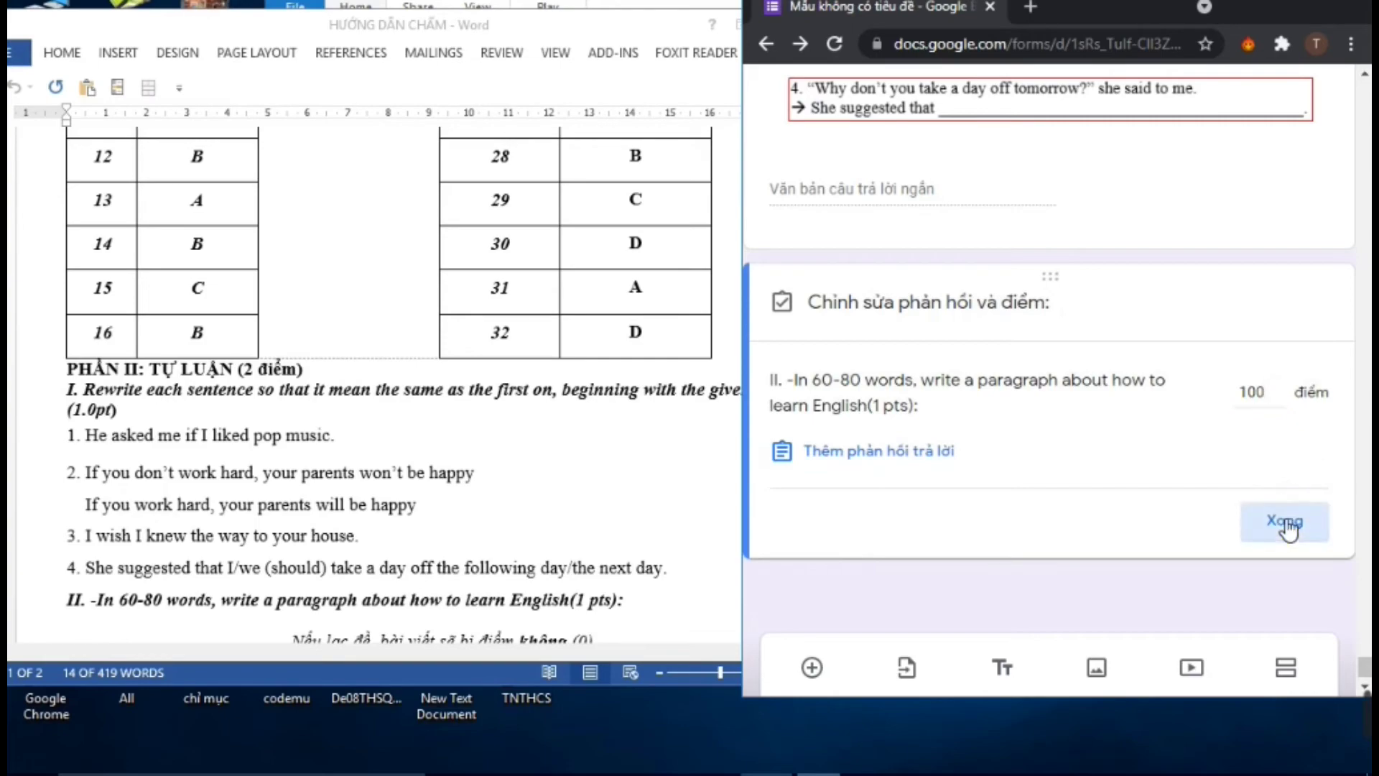
click(1324, 7)
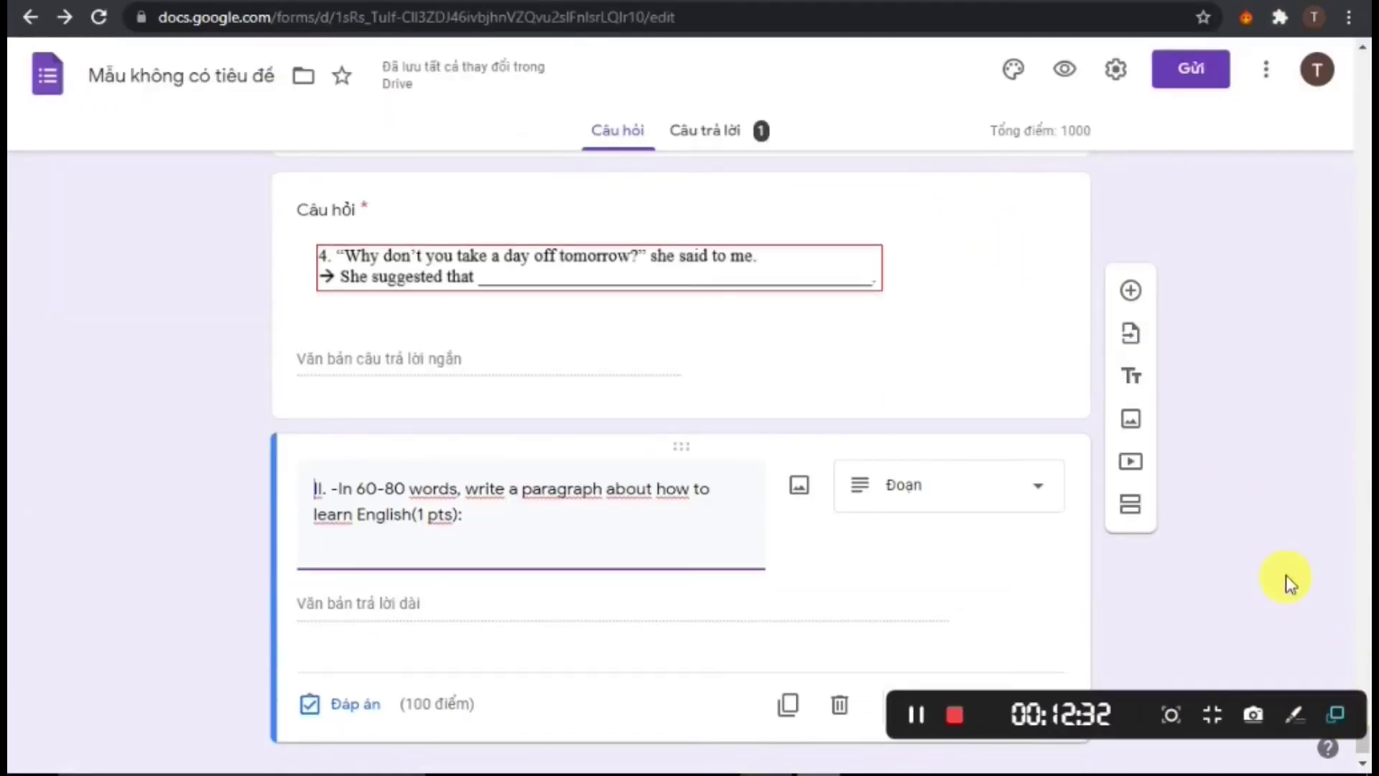
Scroll up to the top of the quiz, then back down to section 2's LISTENING header
scroll(1230, 323, up, 5)
scroll(1230, 325, down, 20)
scroll(1231, 326, up, 14)
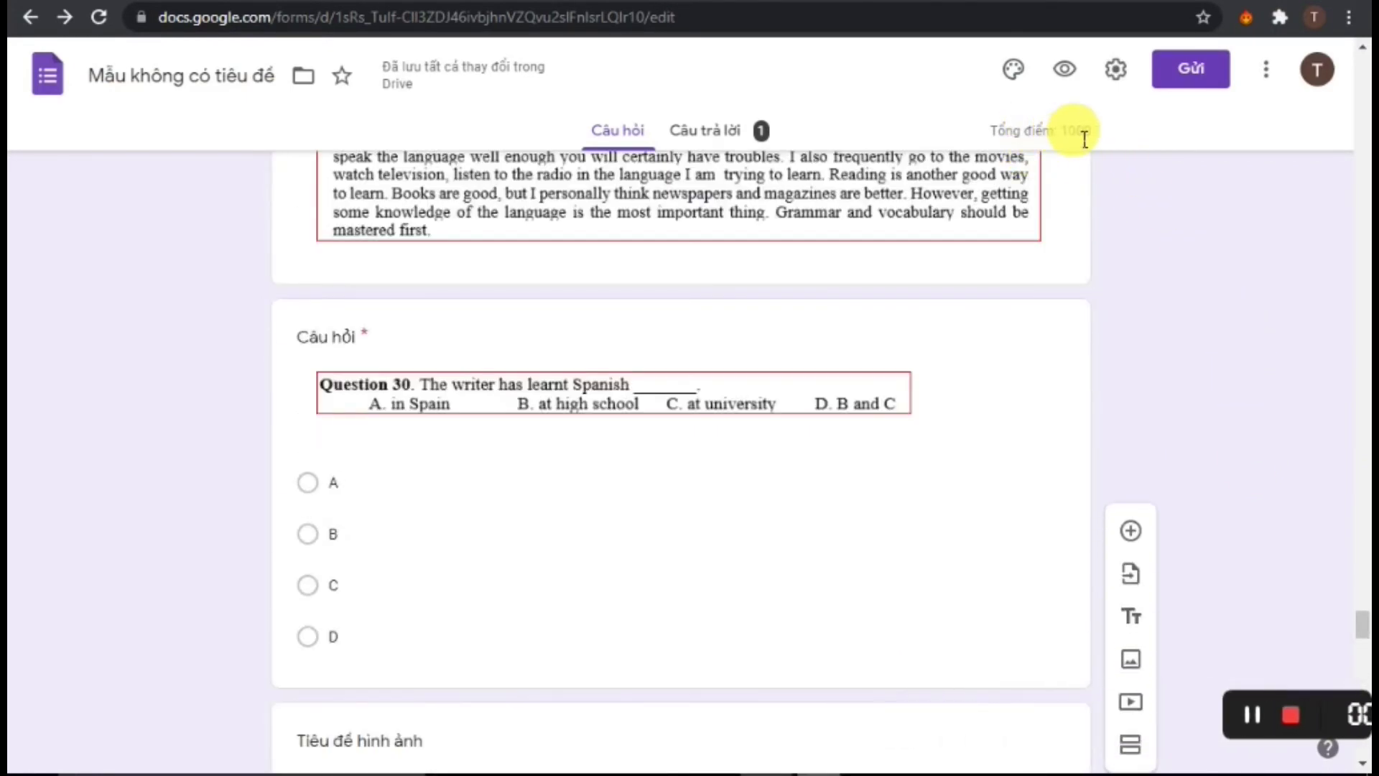
scroll(808, 399, up, 20)
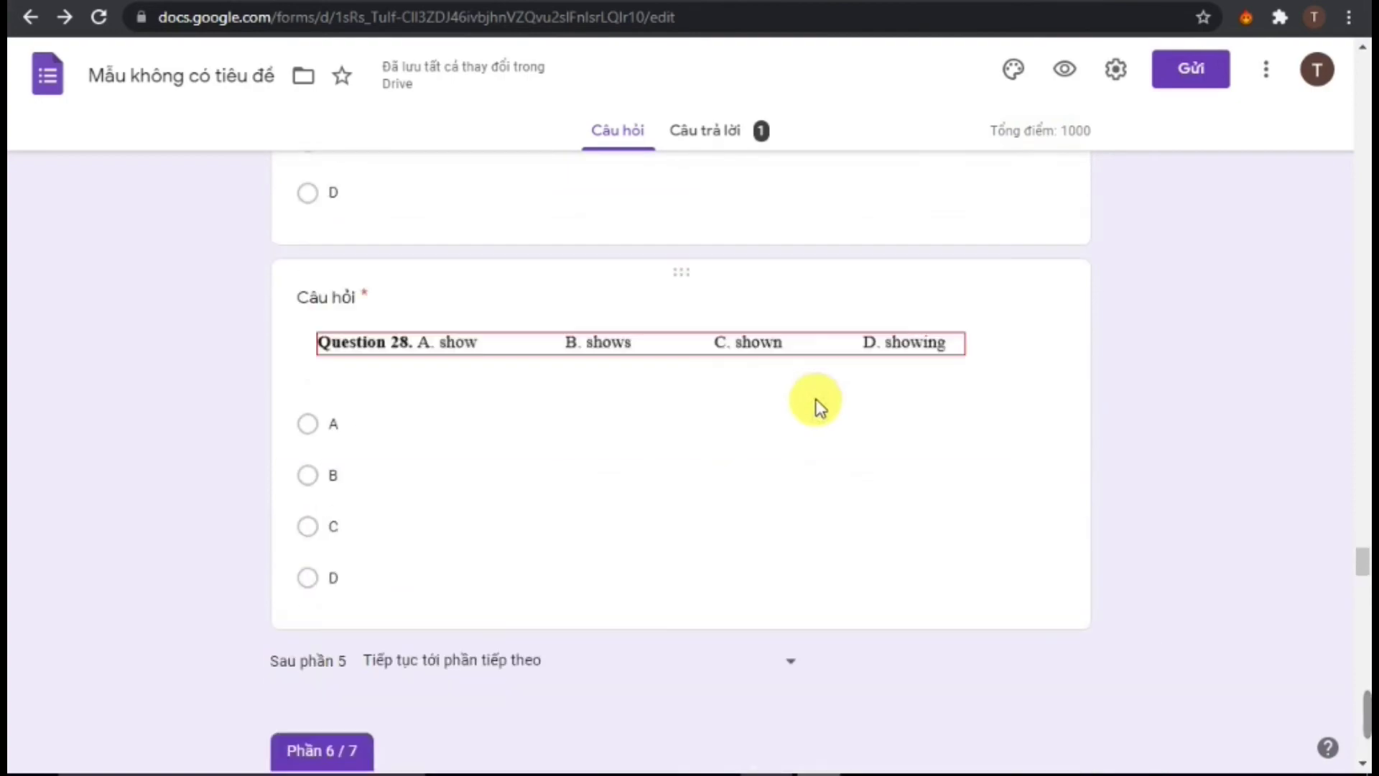
scroll(831, 411, up, 20)
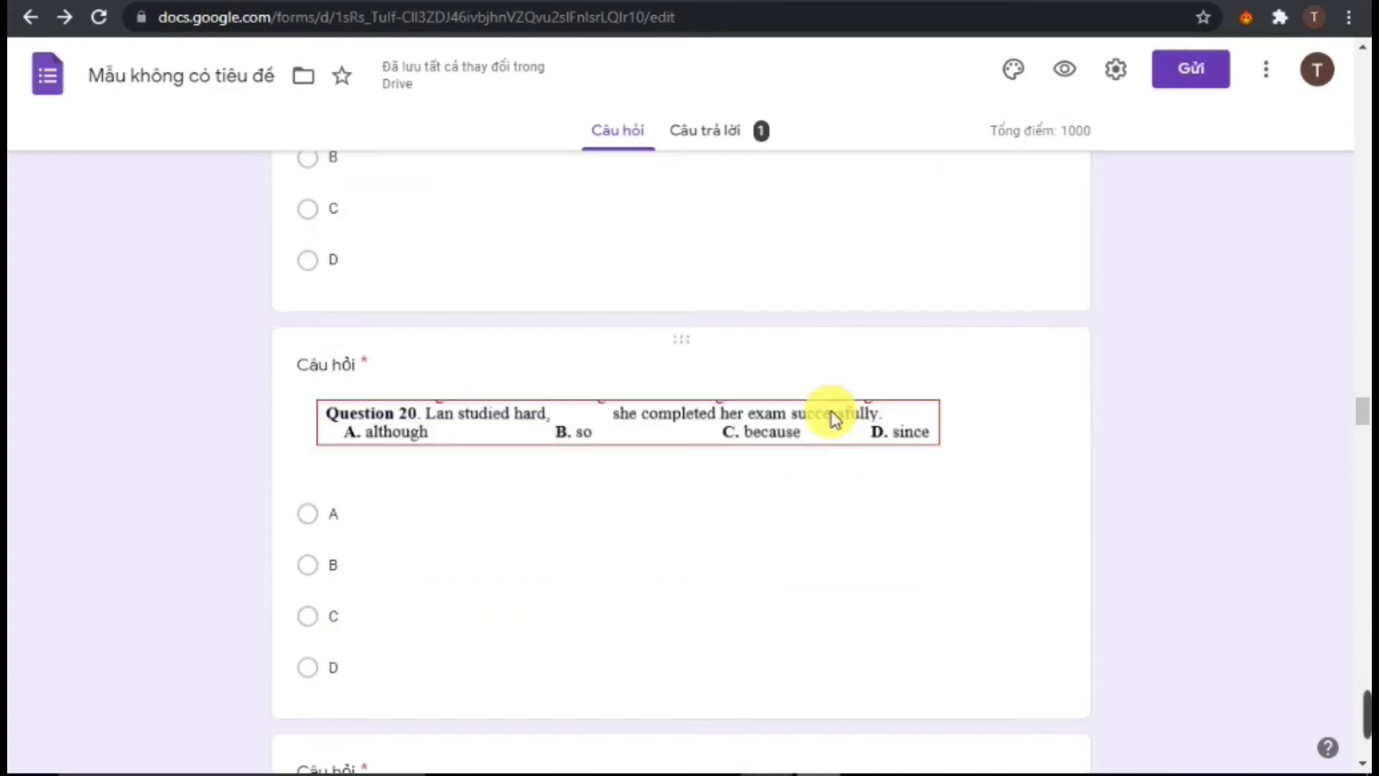
scroll(834, 412, up, 20)
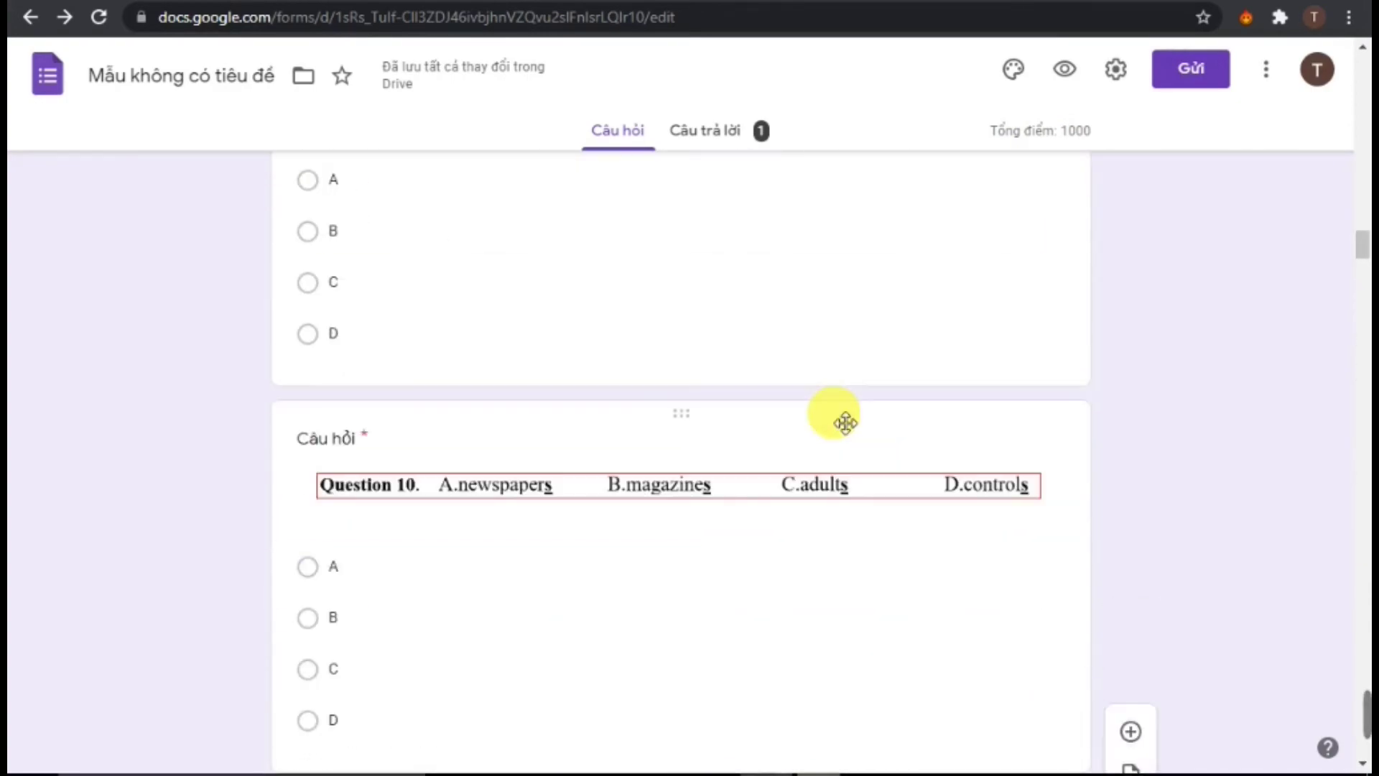
scroll(834, 411, up, 20)
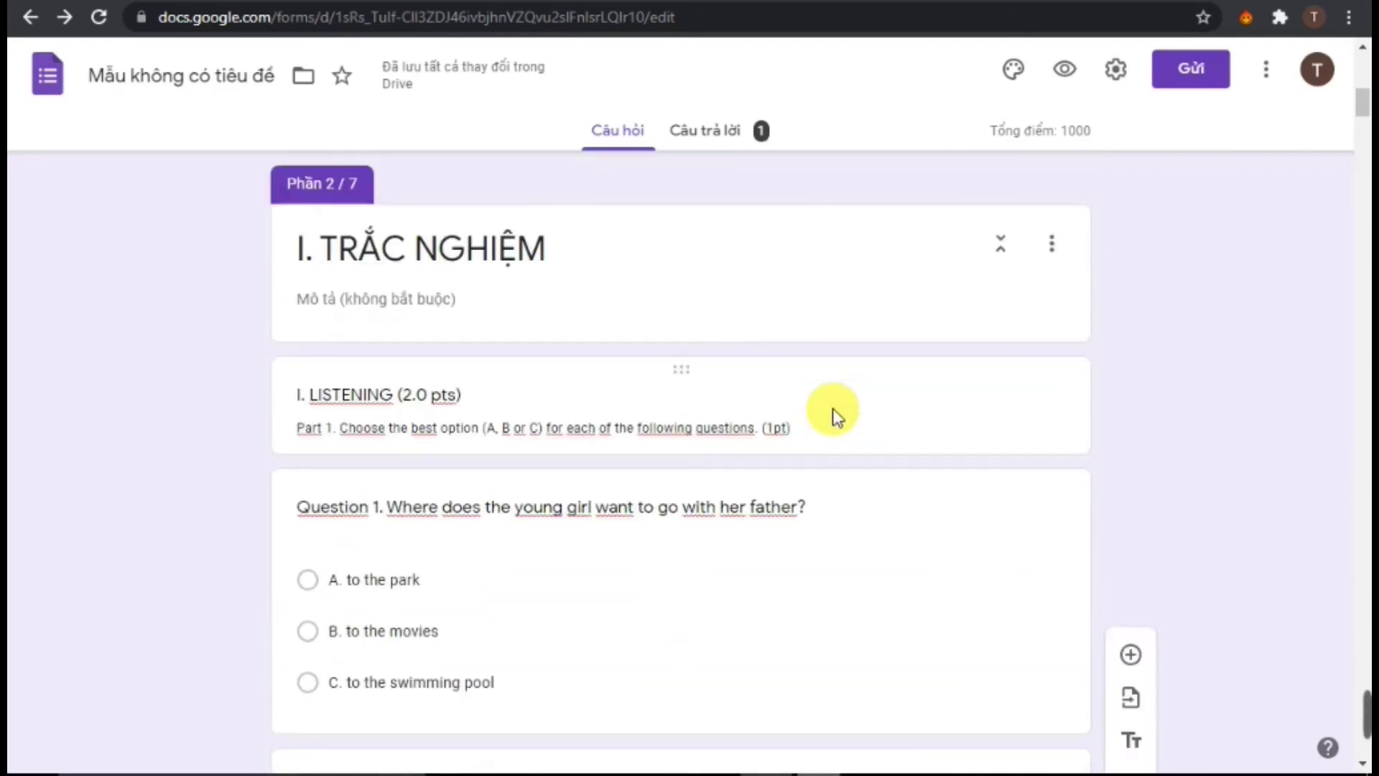
scroll(833, 408, up, 2)
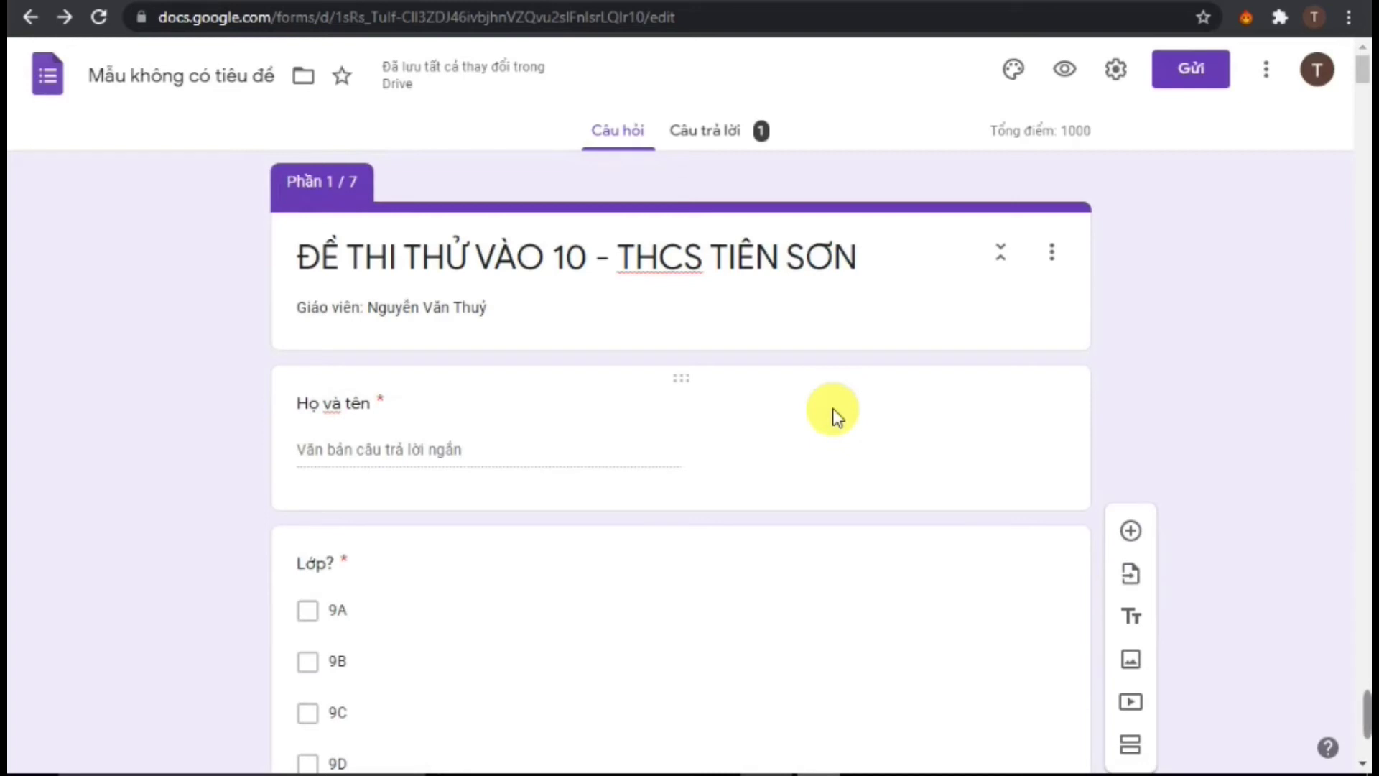
scroll(848, 431, down, 2)
scroll(861, 463, down, 3)
scroll(865, 476, down, 6)
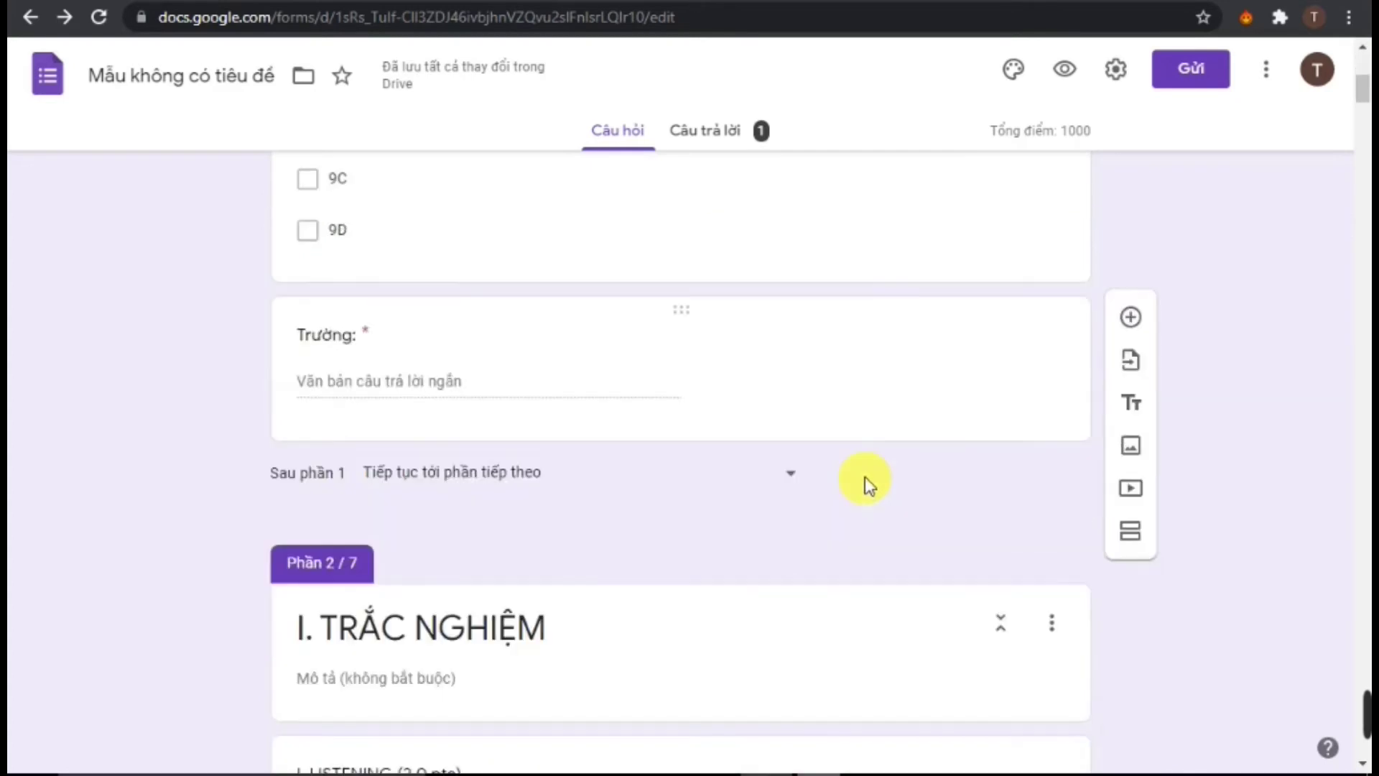
scroll(632, 478, down, 2)
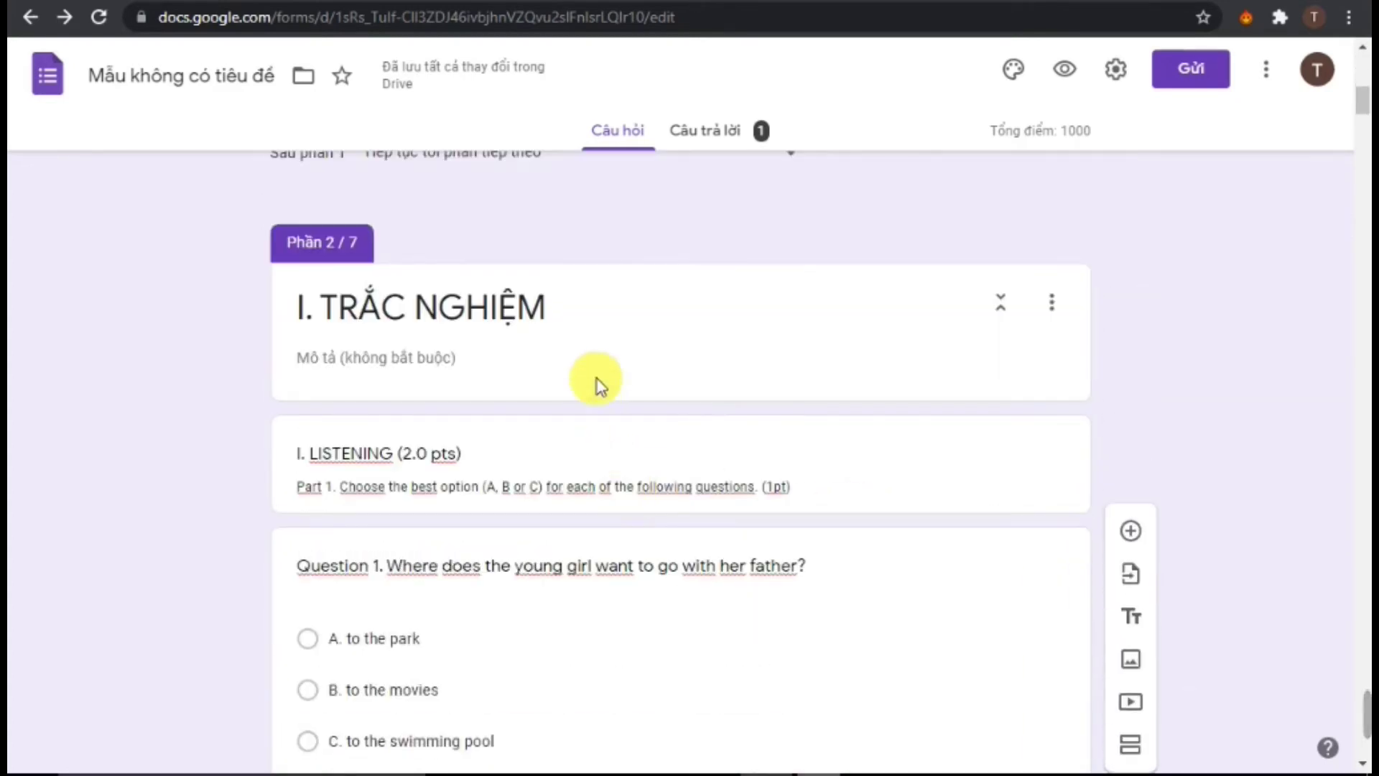
Insert a video below the LISTENING header using the URL option, with the link field ready
click(688, 459)
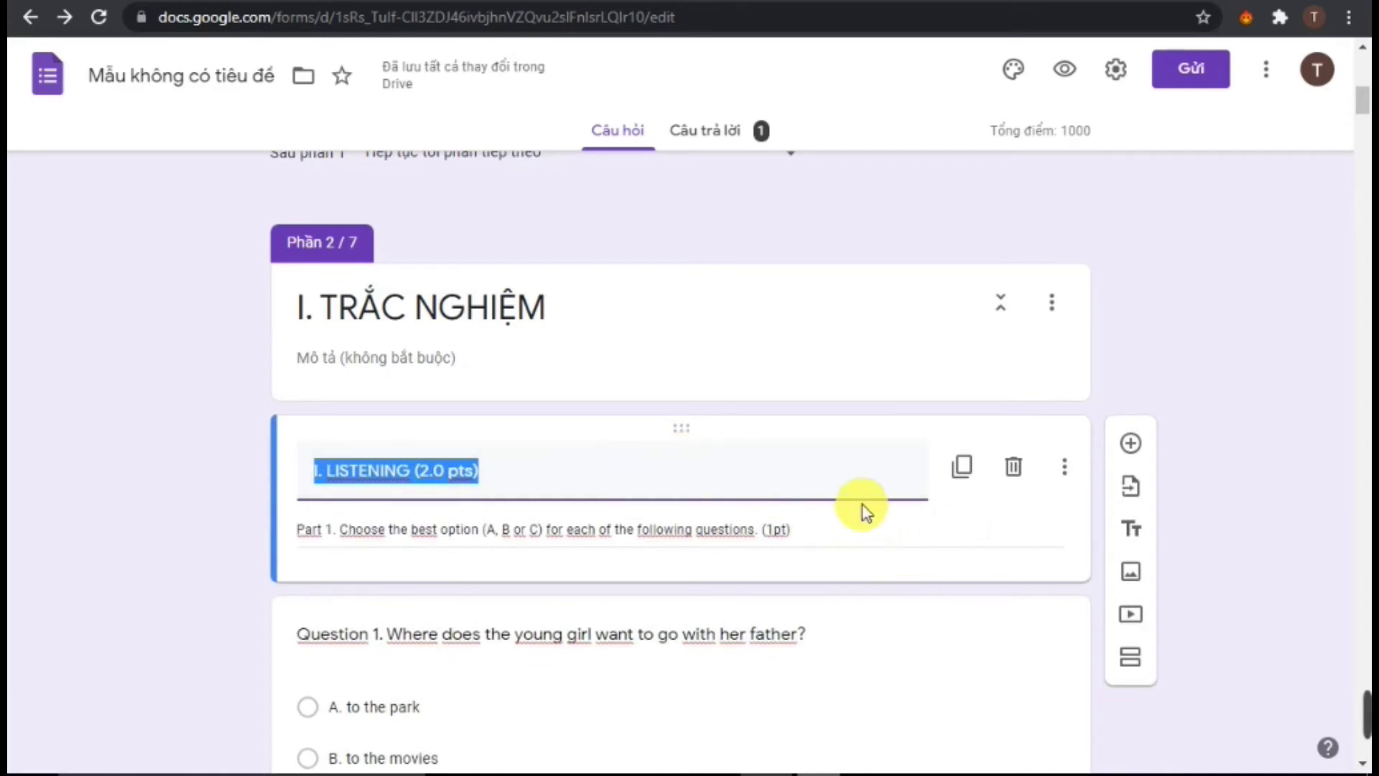
click(1131, 615)
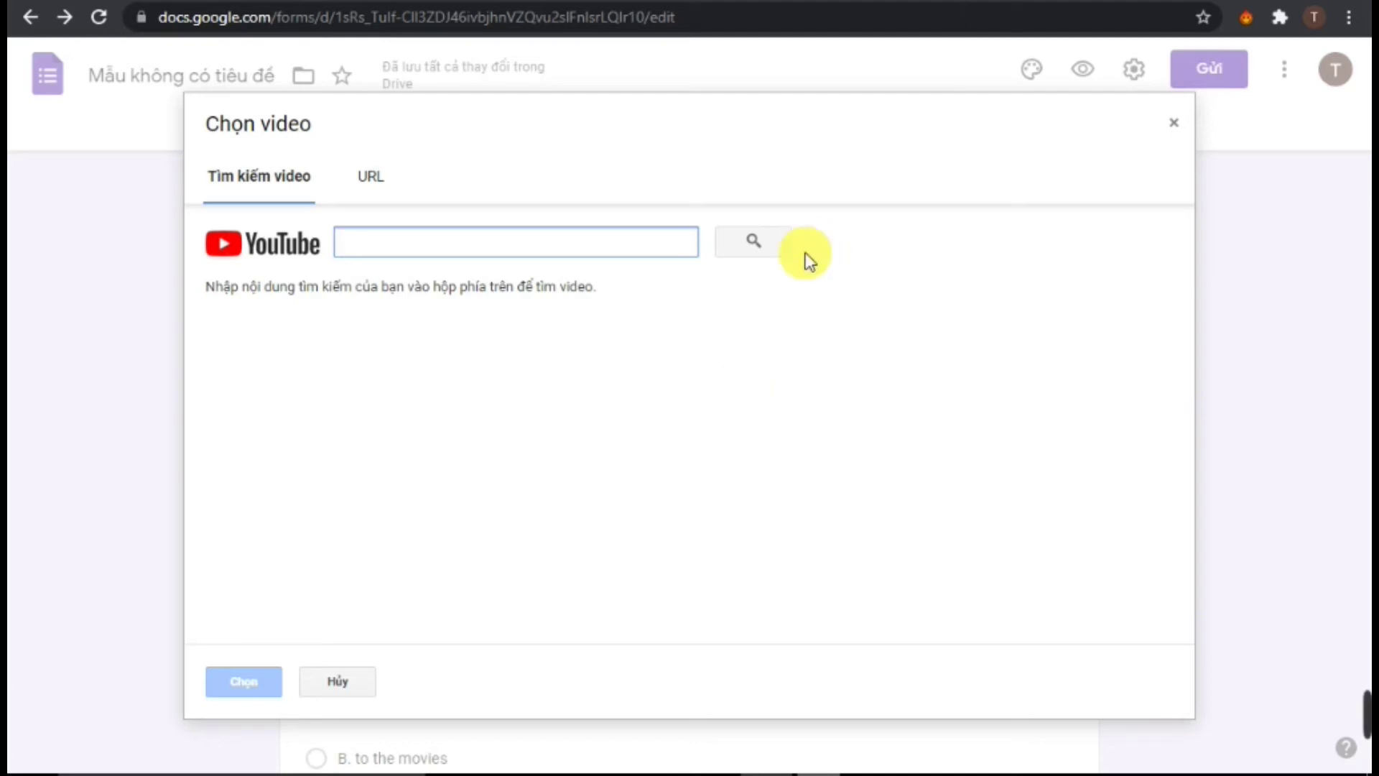
click(410, 237)
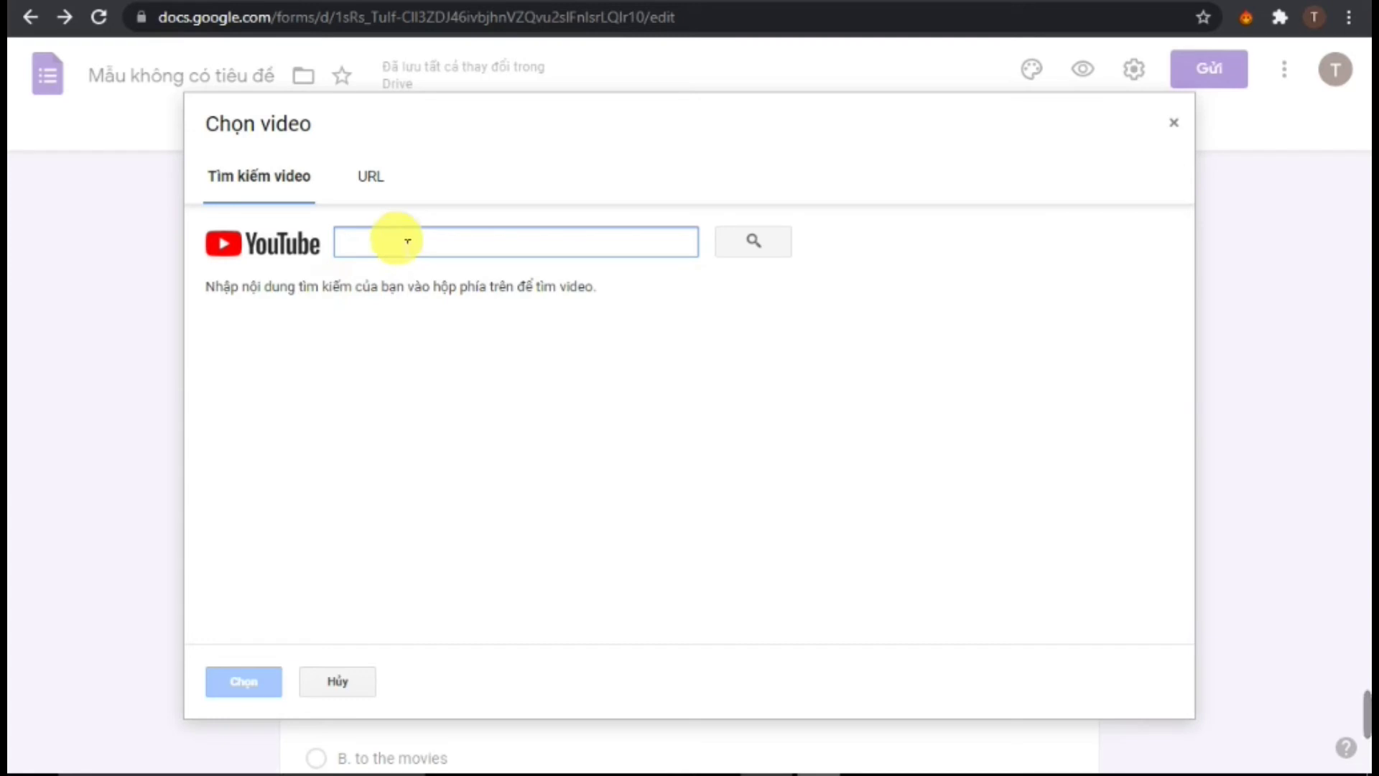
click(392, 190)
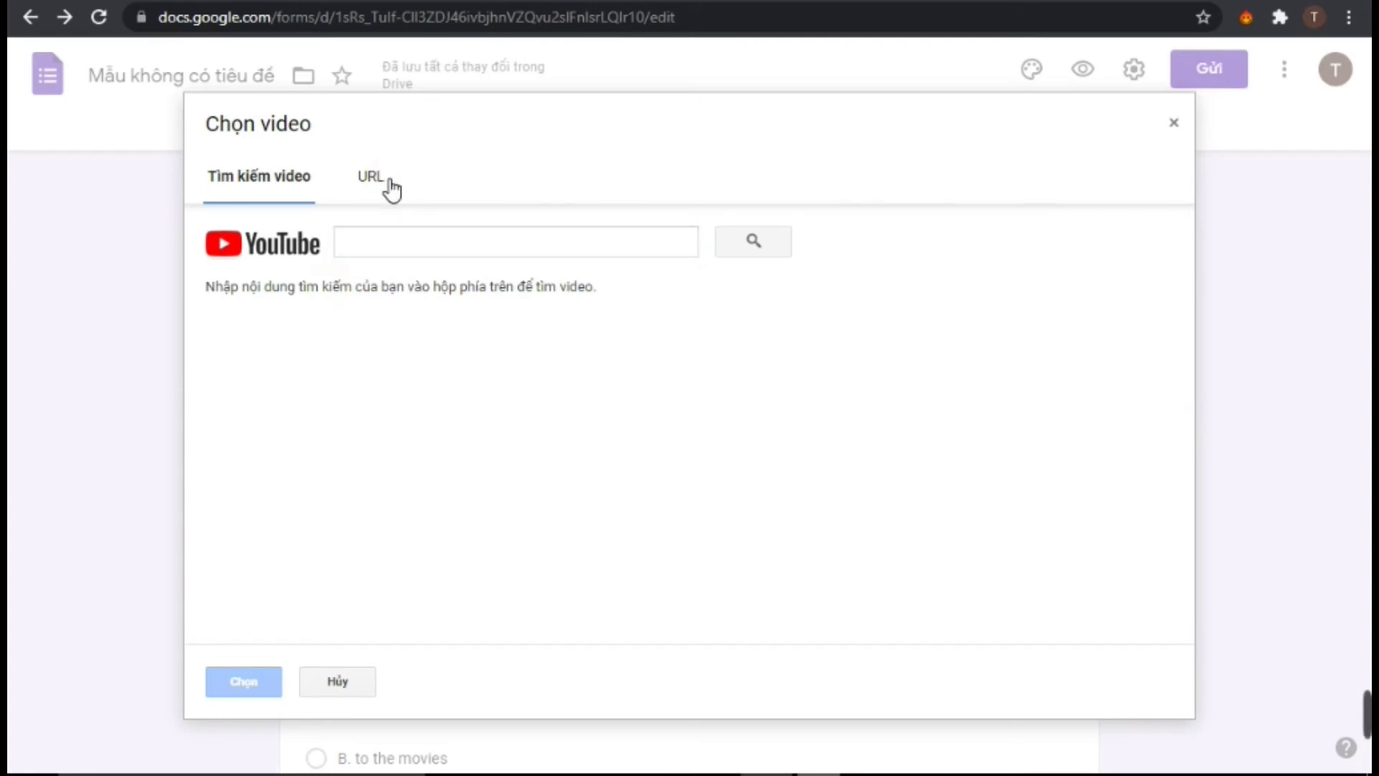
click(385, 181)
click(417, 240)
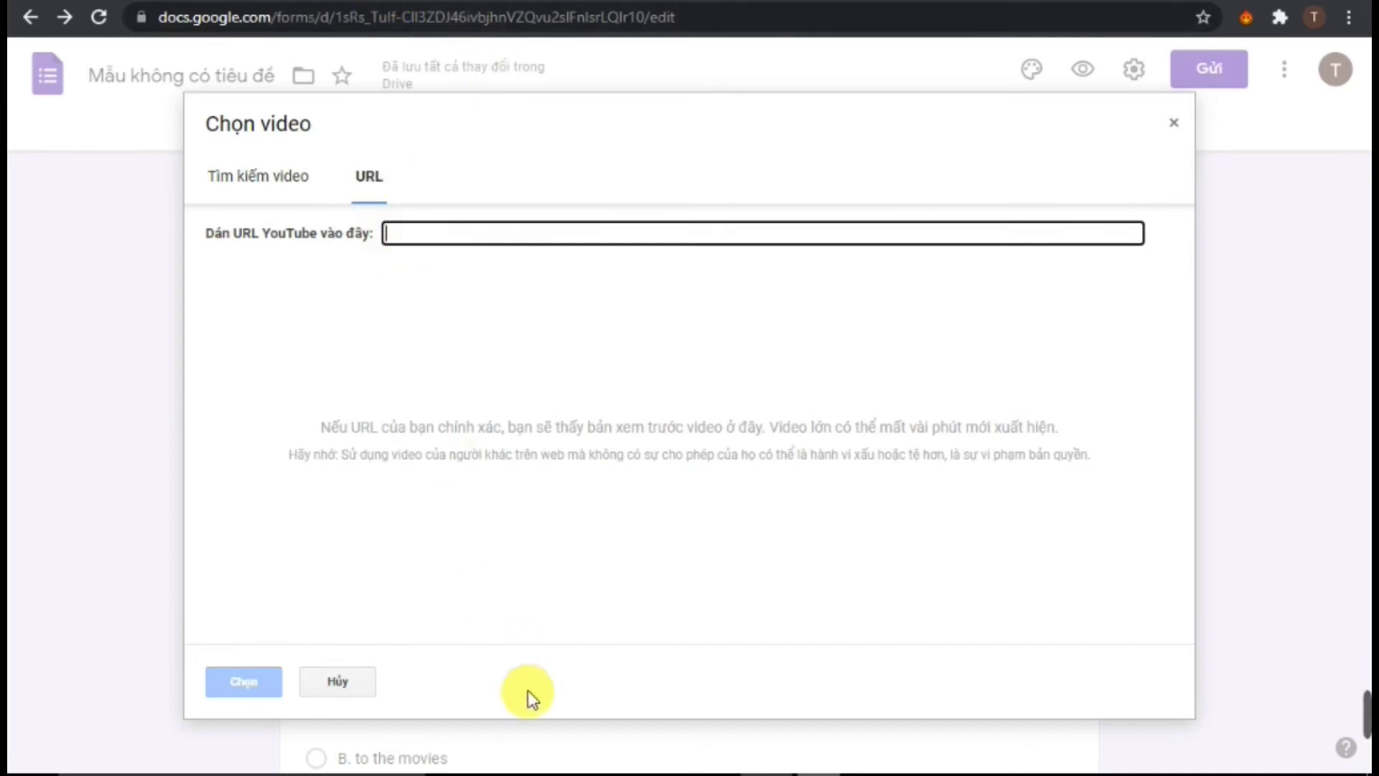
click(514, 772)
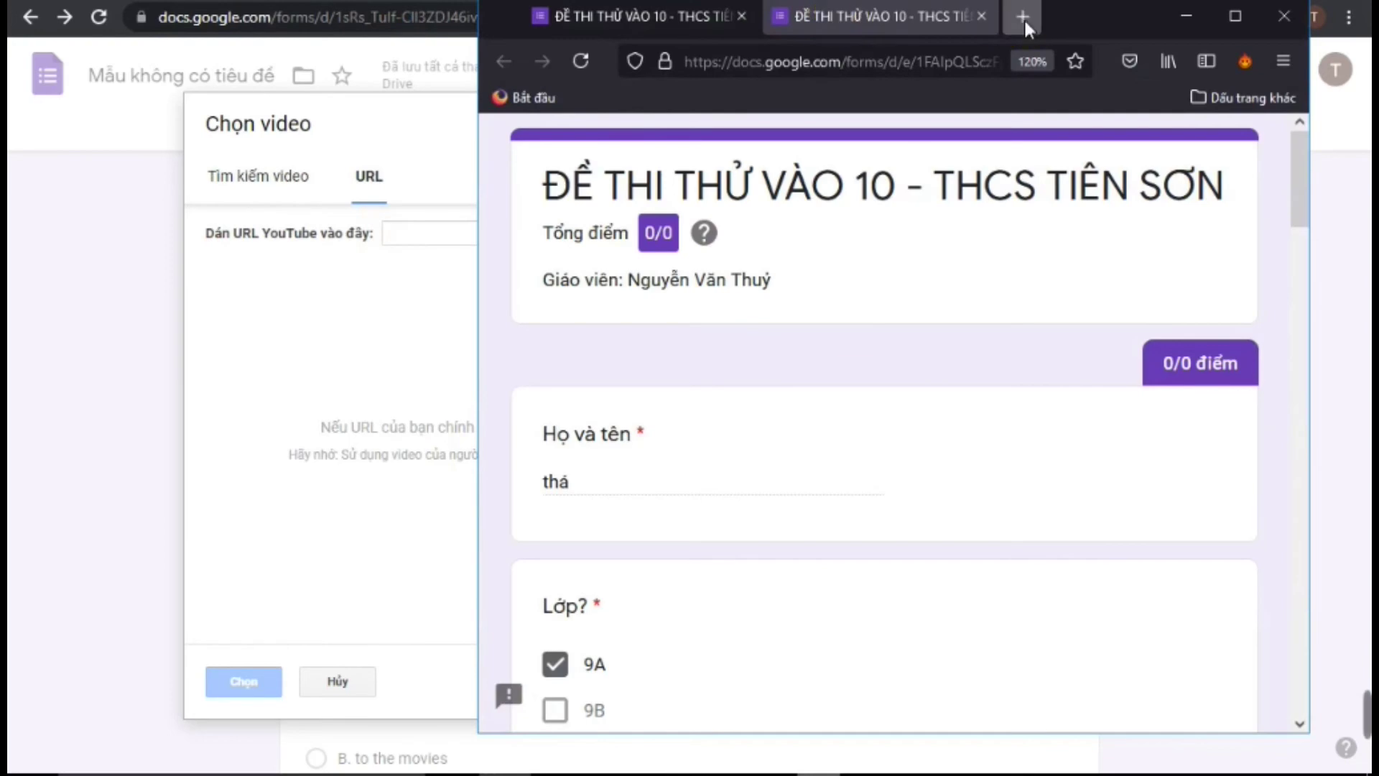
Open YouTube in a new Firefox tab and go to your channel's Videos list
click(1024, 16)
click(681, 517)
click(691, 479)
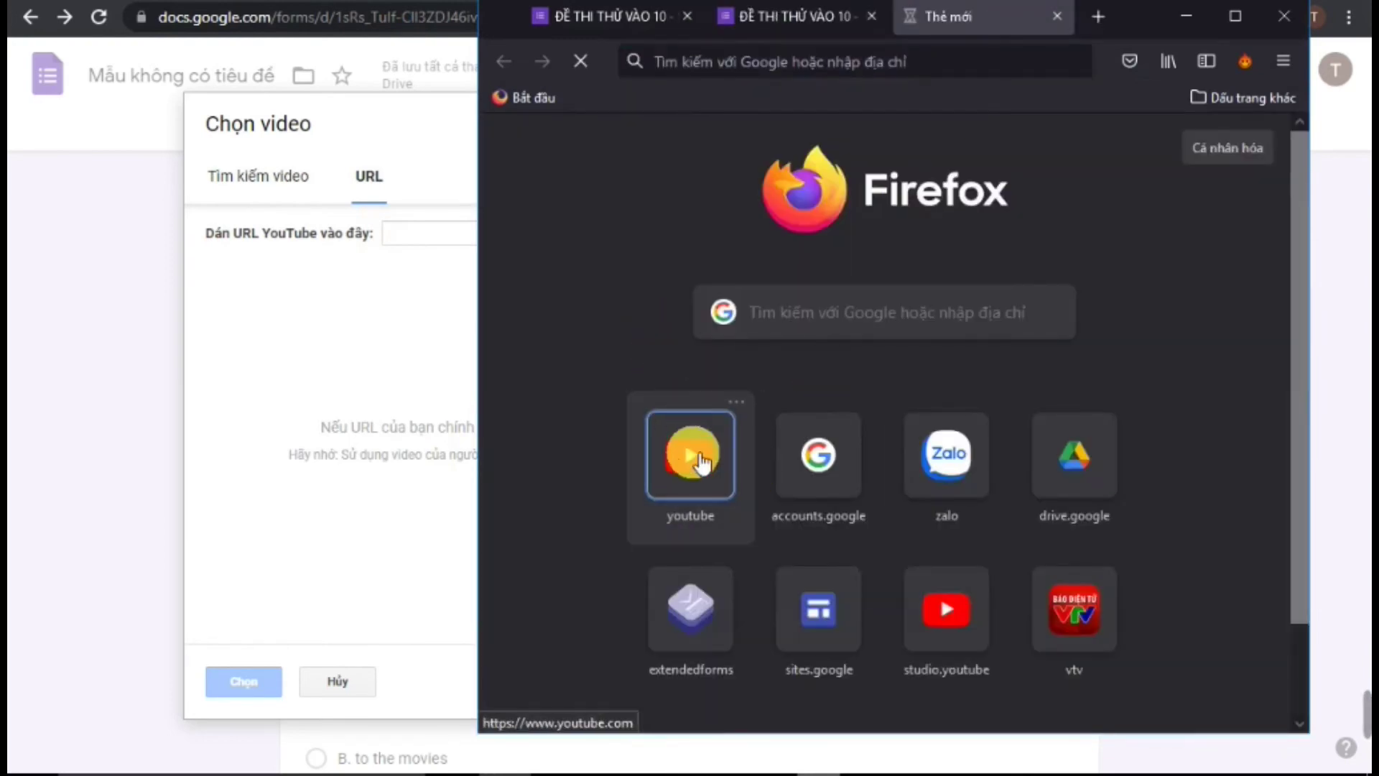
click(691, 459)
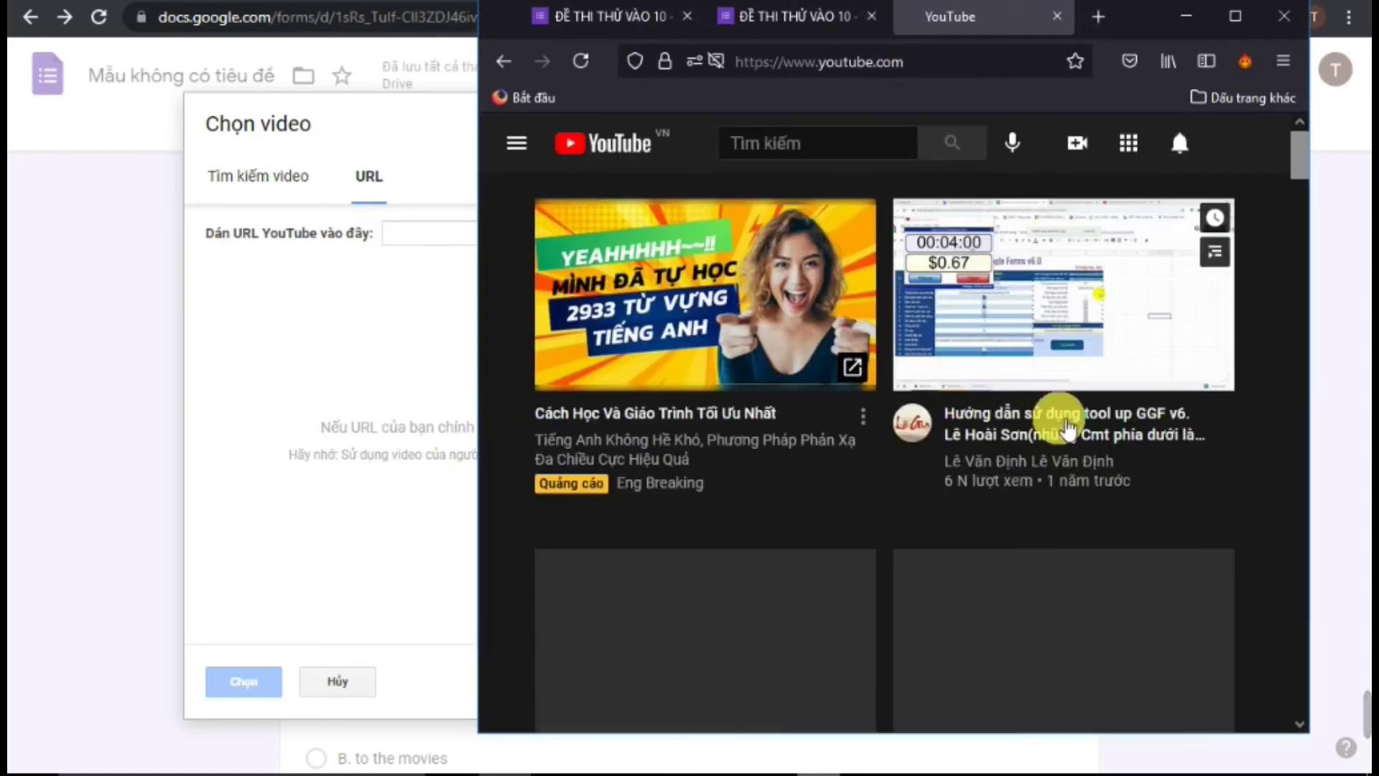
click(1242, 144)
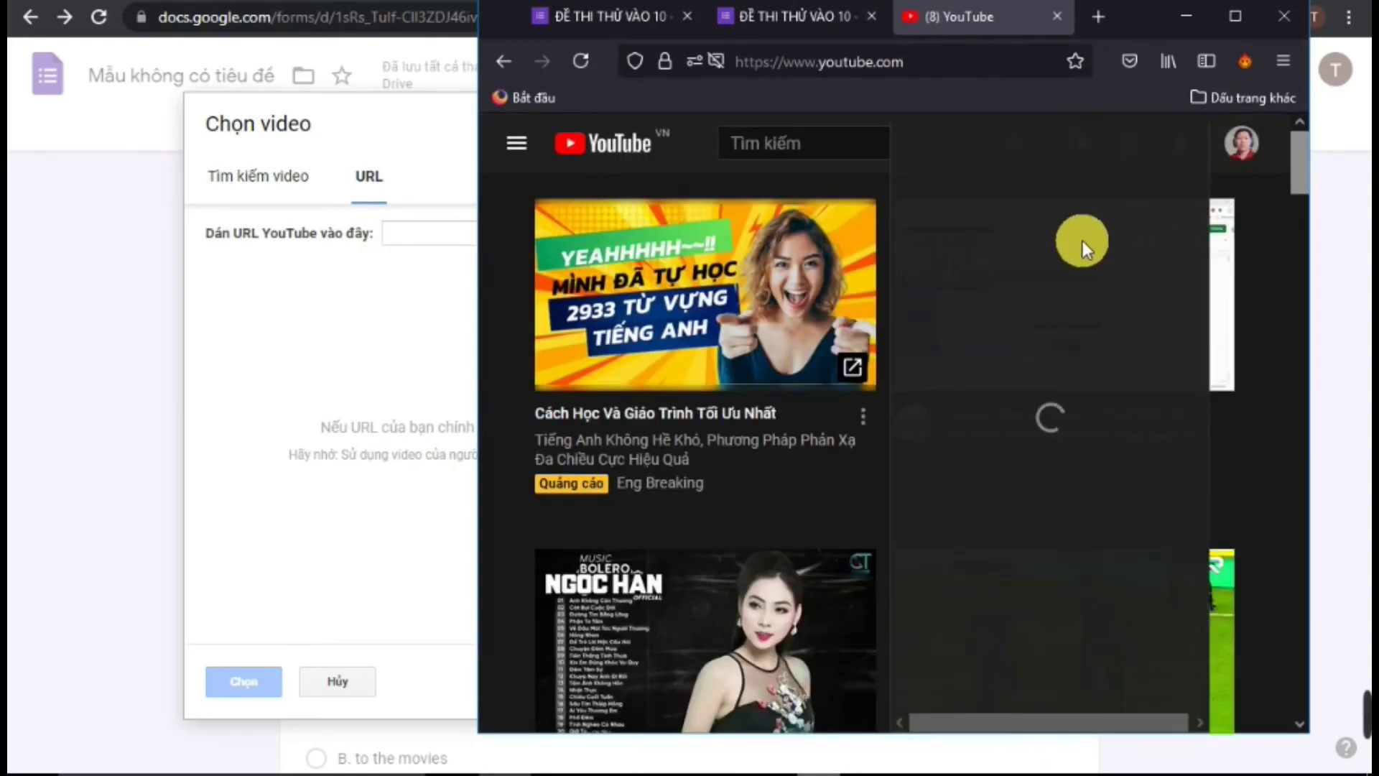
click(1064, 250)
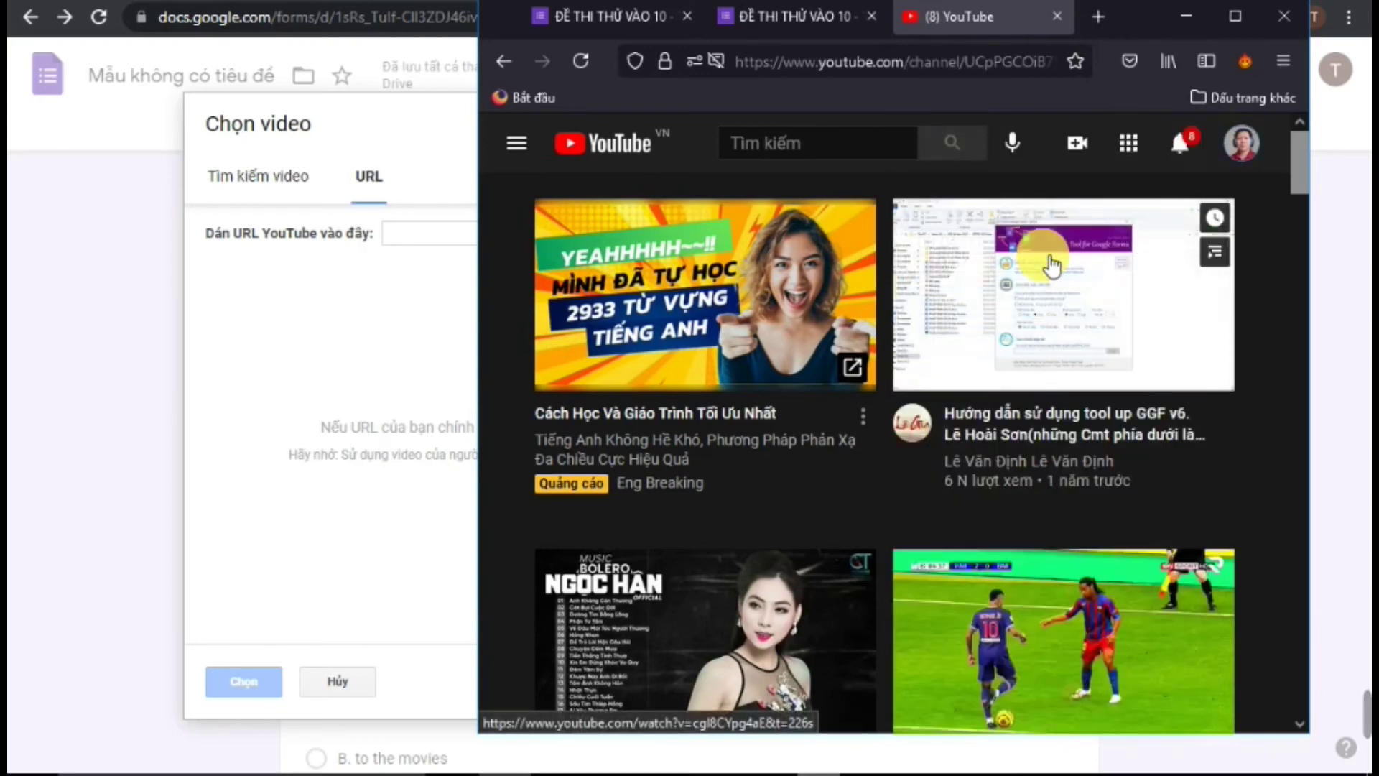
scroll(927, 395, down, 3)
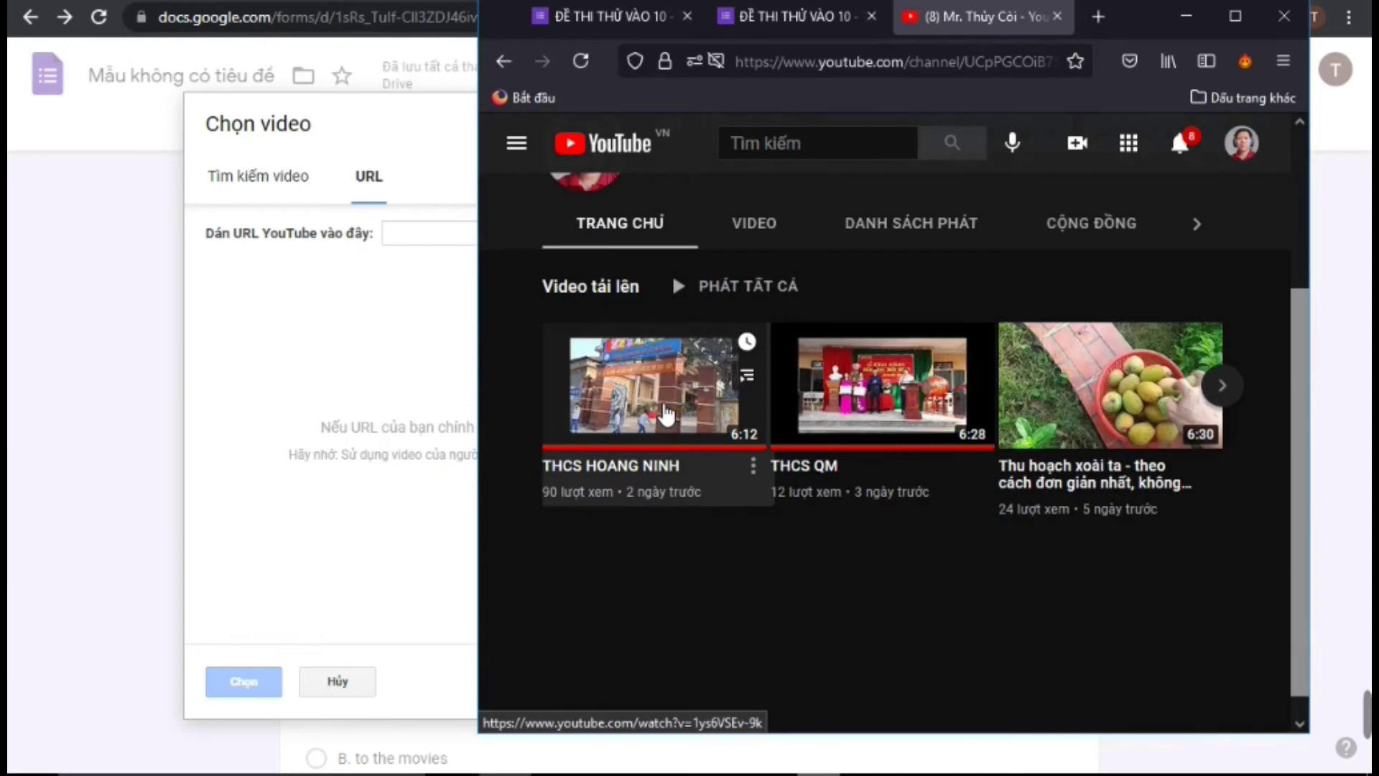
click(779, 227)
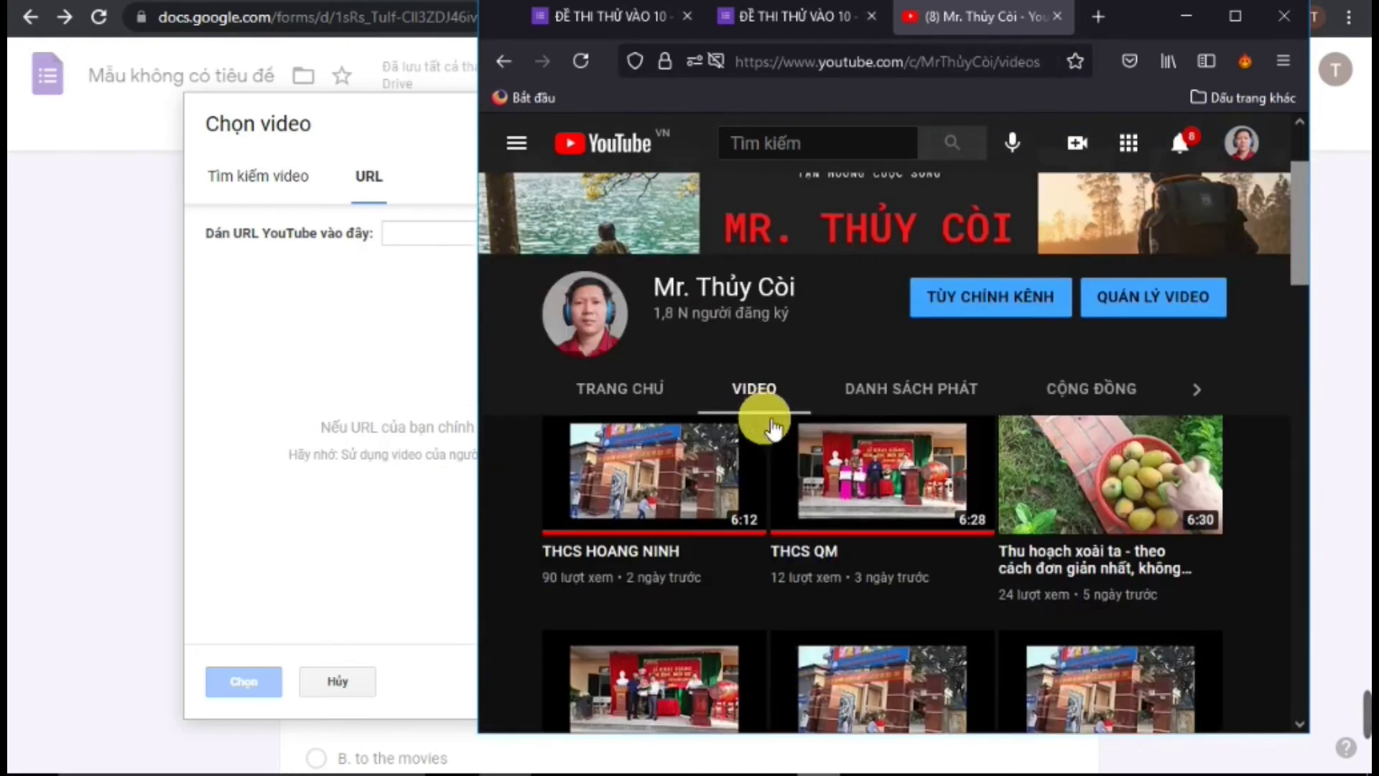
Open the THCS QM video's watch page from the channel uploads
scroll(773, 429, down, 3)
scroll(806, 462, down, 3)
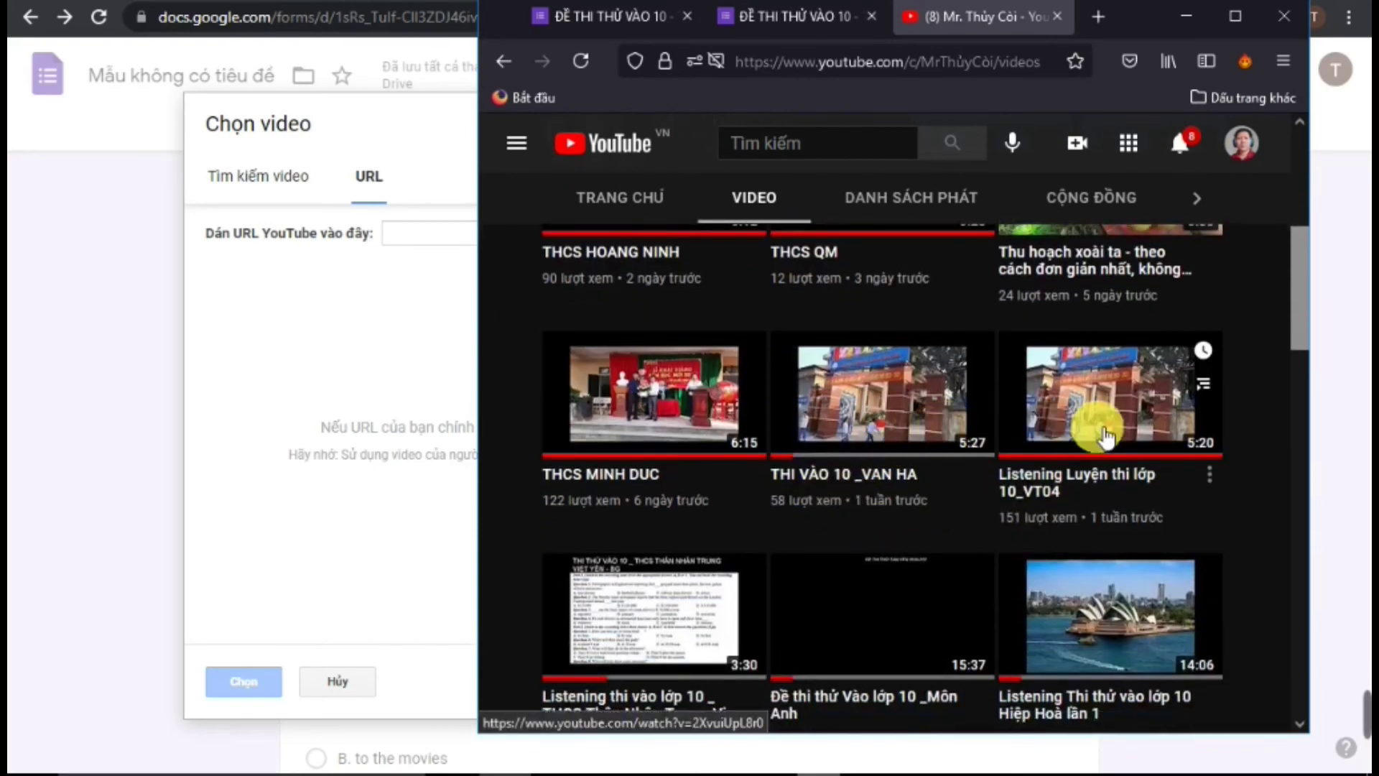
scroll(681, 424, up, 3)
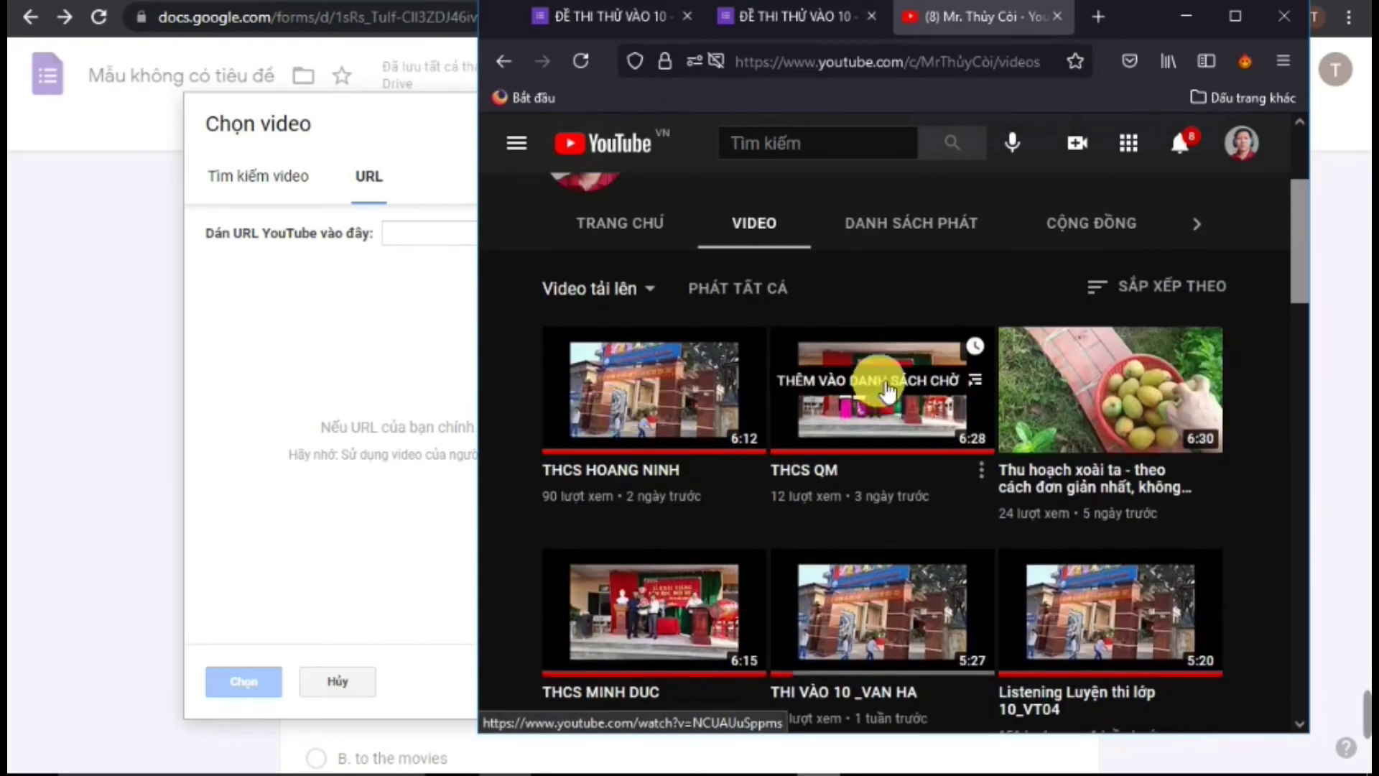
click(878, 396)
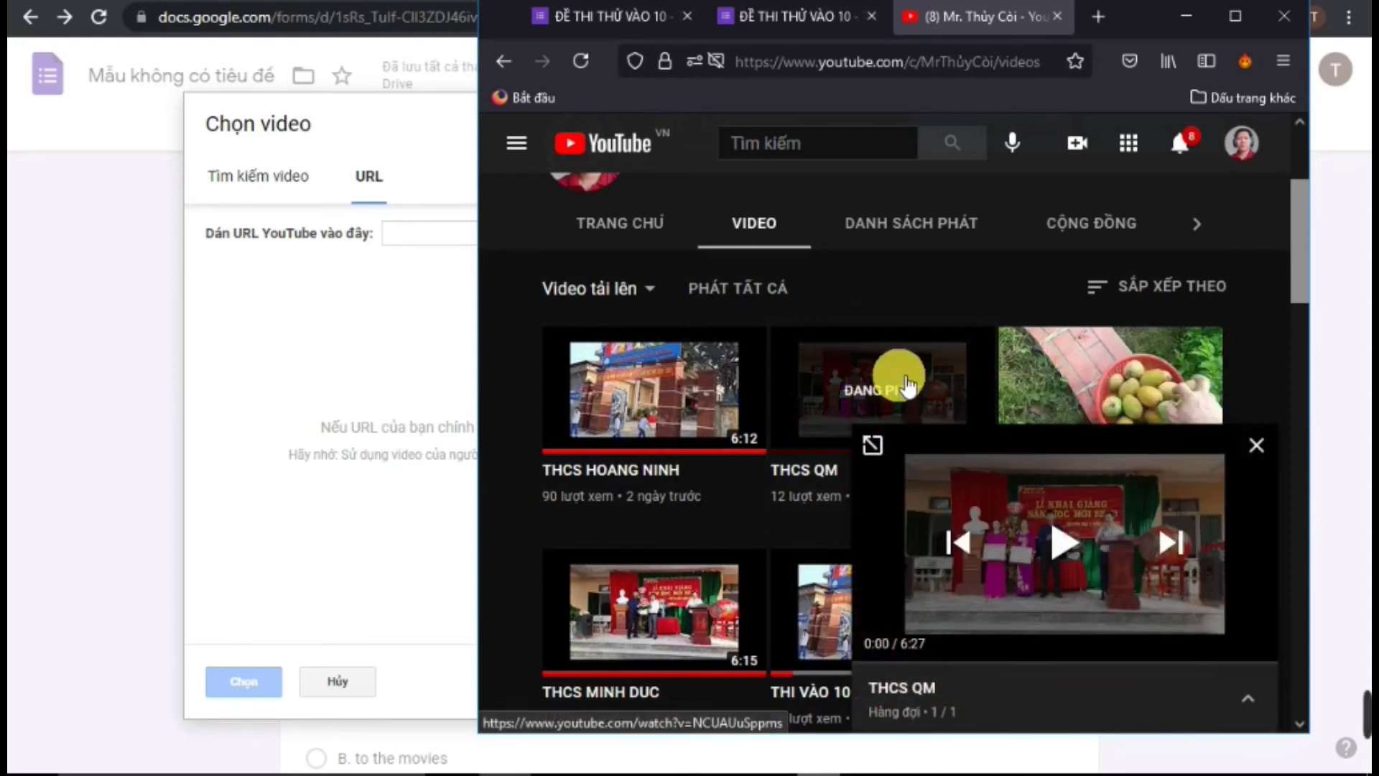
click(1256, 445)
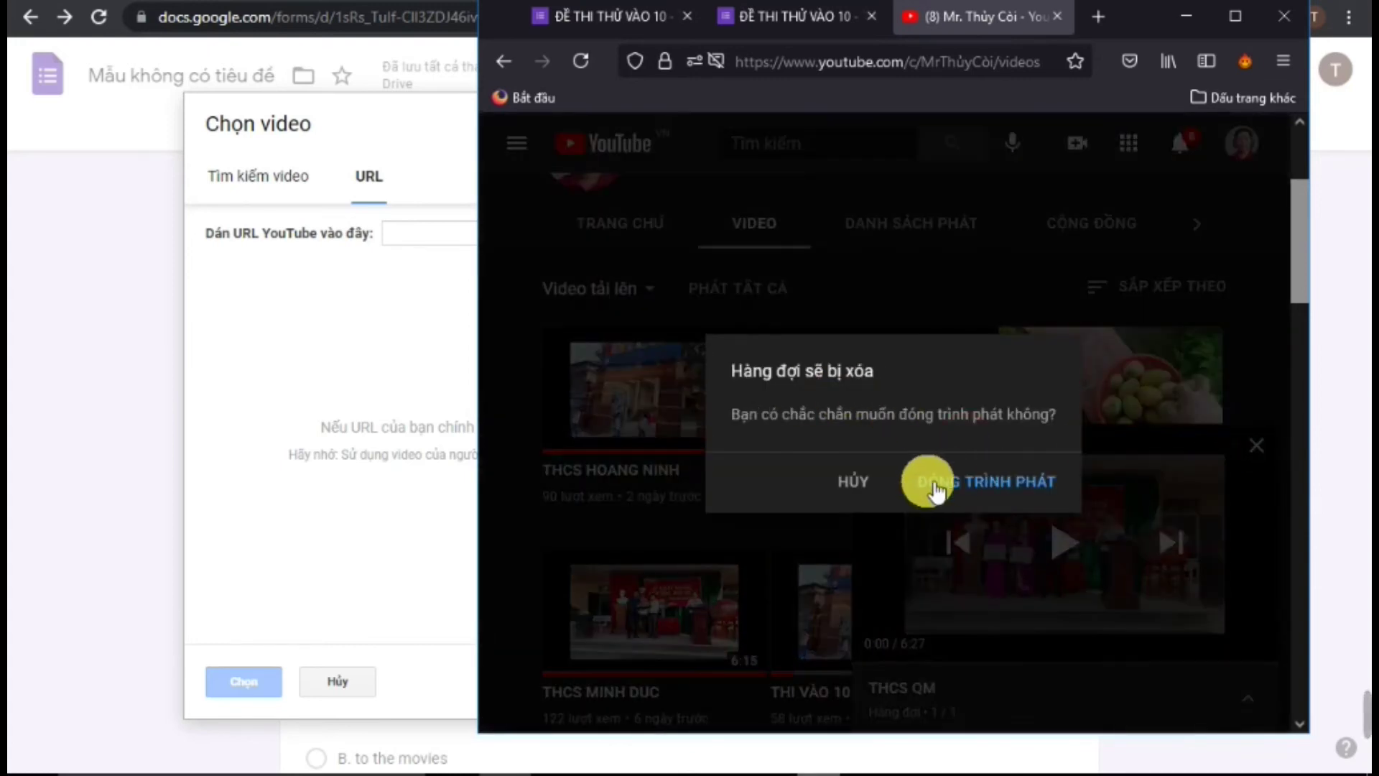
click(925, 482)
click(877, 398)
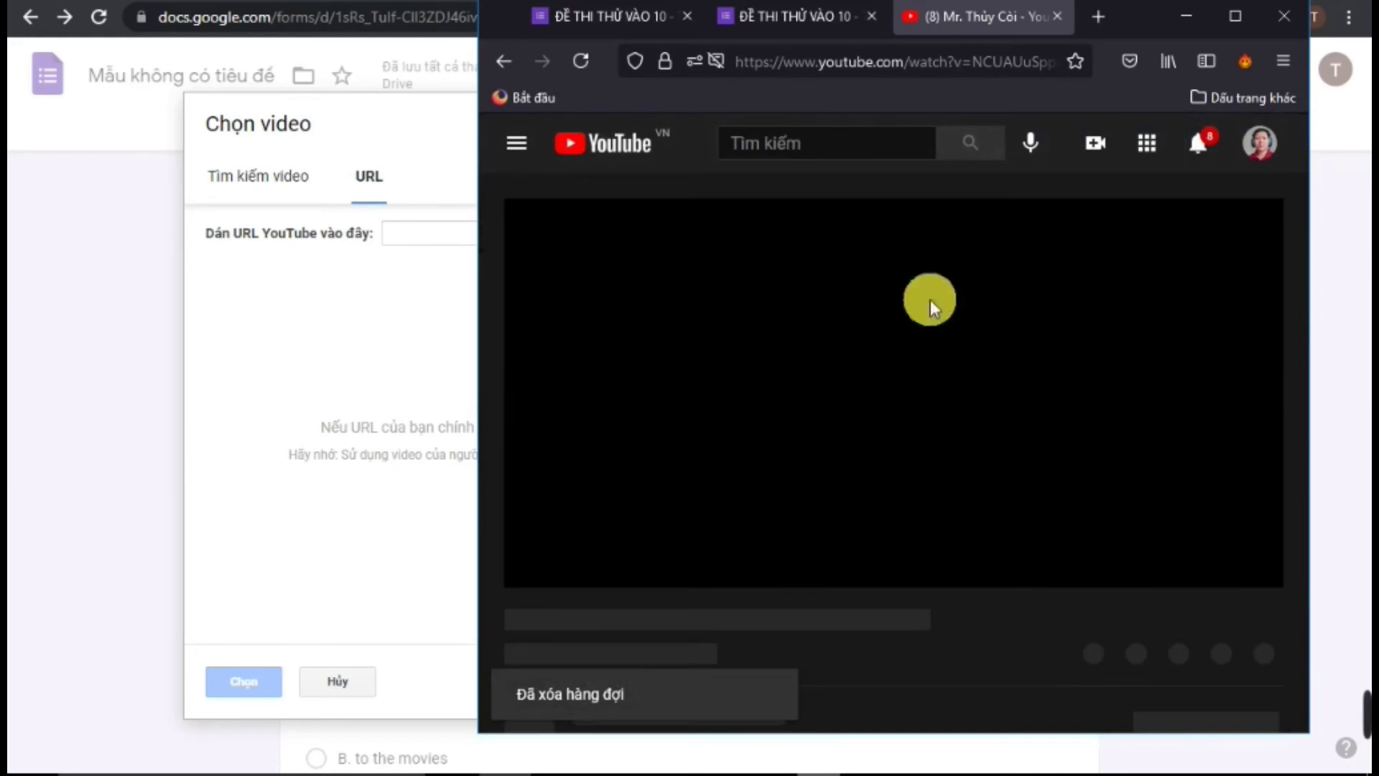
Copy the THCS QM watch URL and bring up paste options in the form's video link field
click(941, 63)
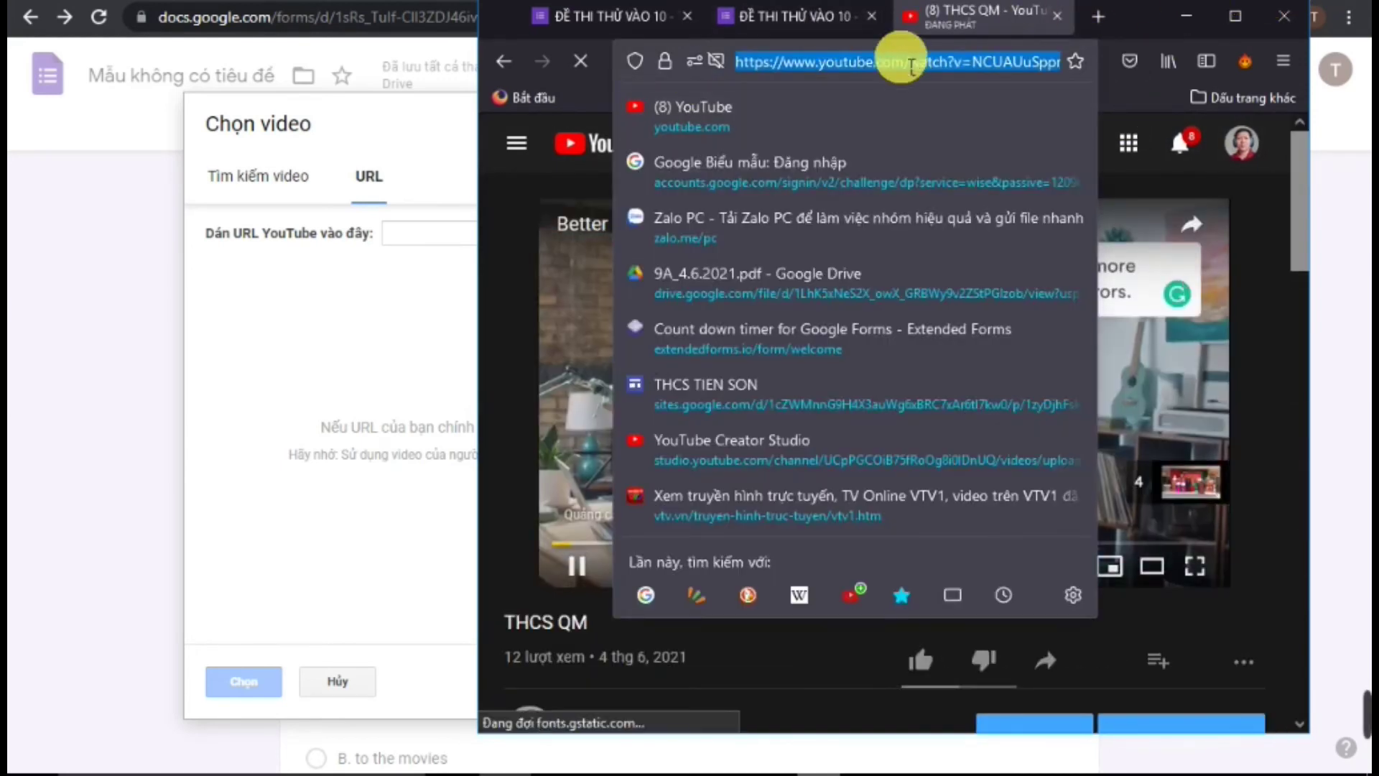
right_click(905, 65)
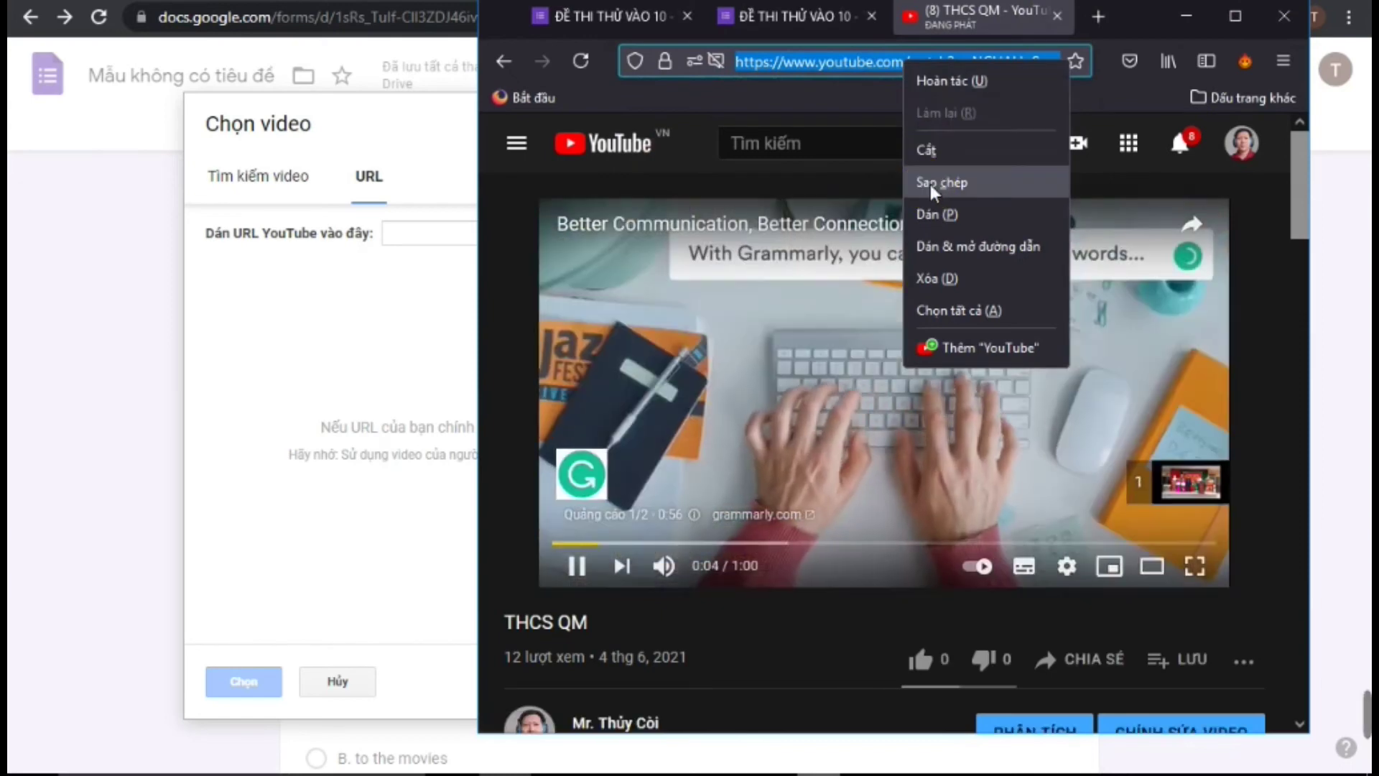
click(929, 184)
click(467, 216)
click(444, 239)
right_click(438, 236)
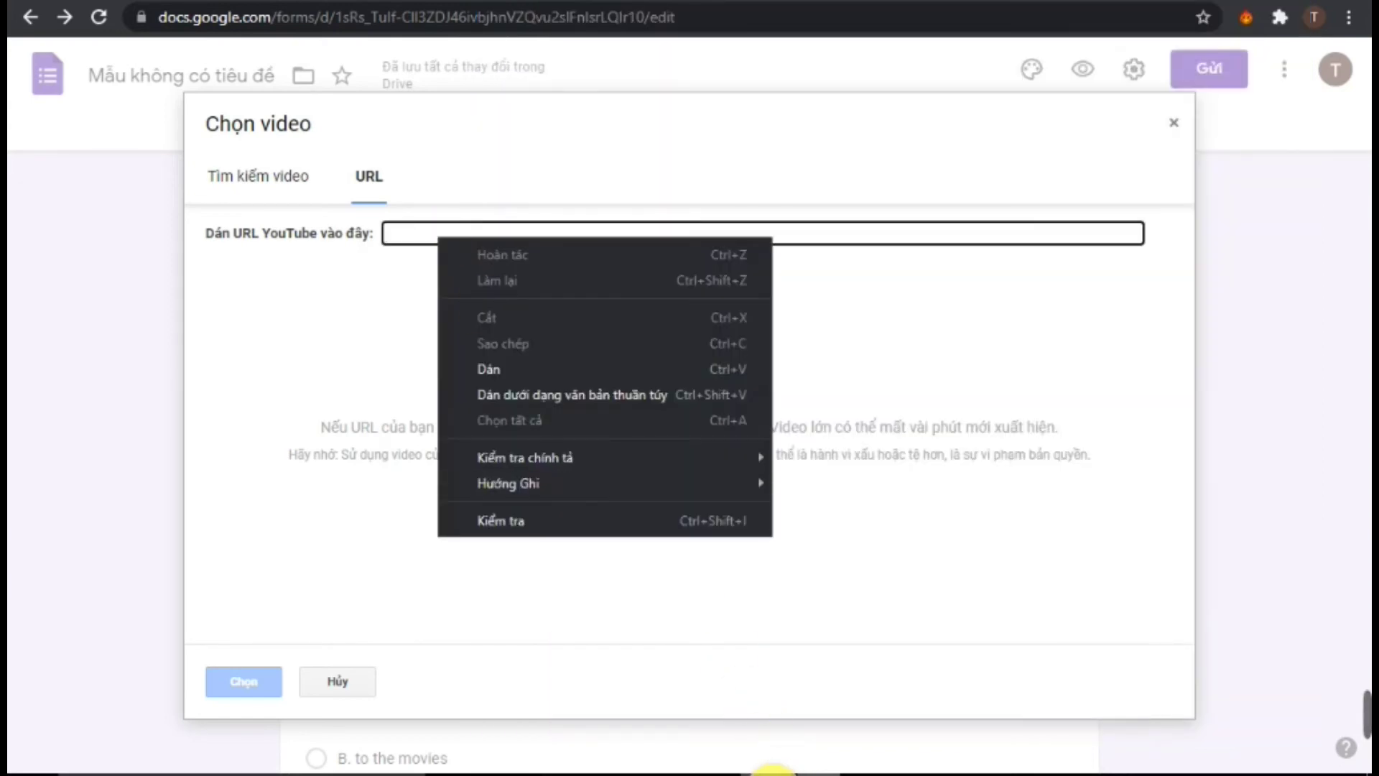
Paste the THCS QM link into the Chọn video URL tab and insert it below the LISTENING header
click(484, 368)
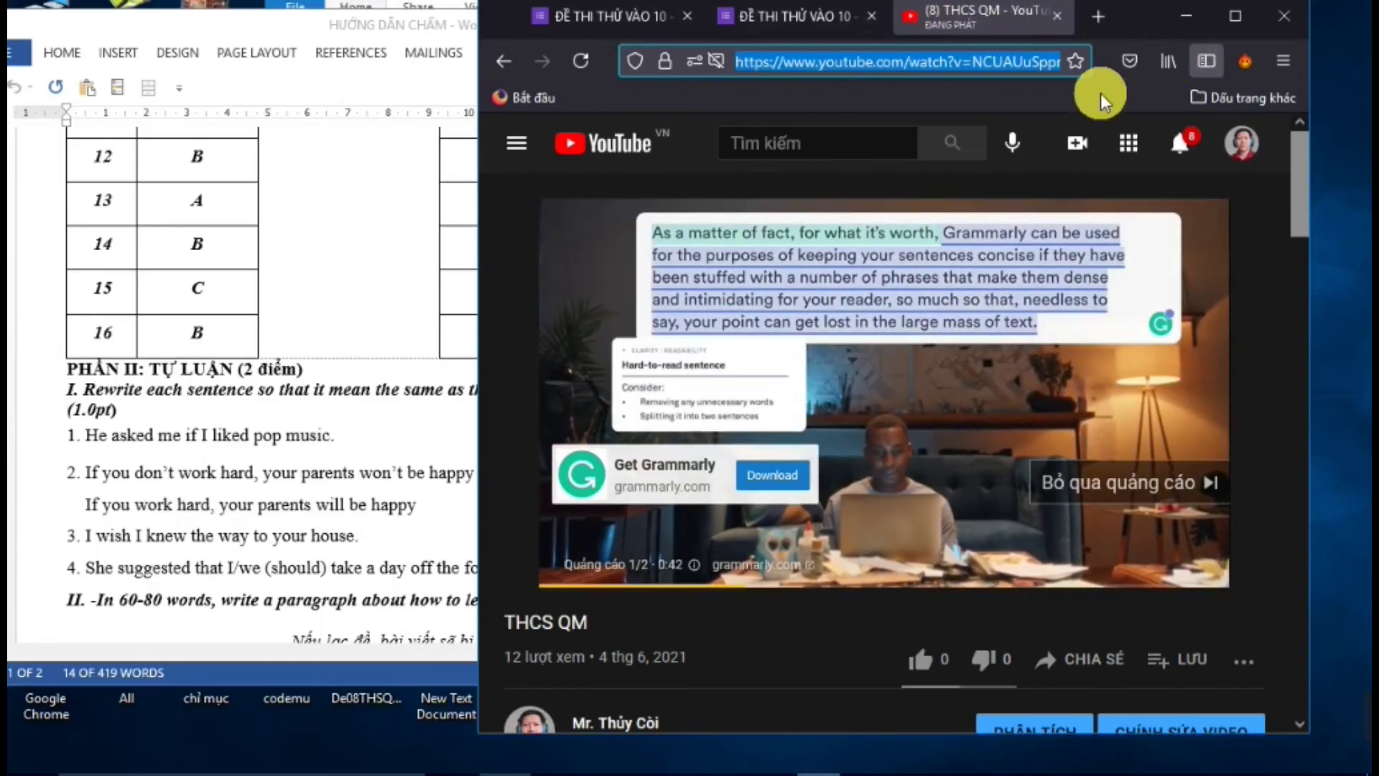
click(1057, 15)
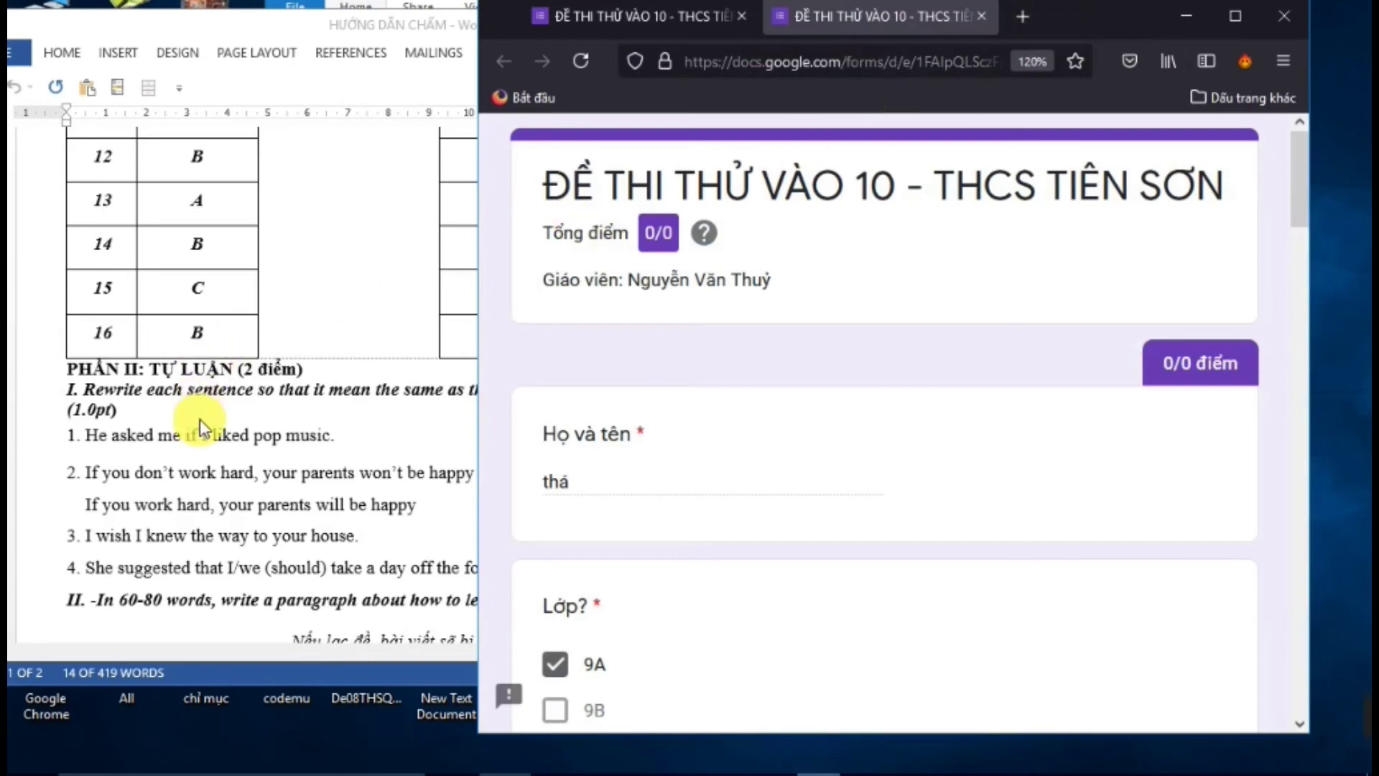
click(1205, 19)
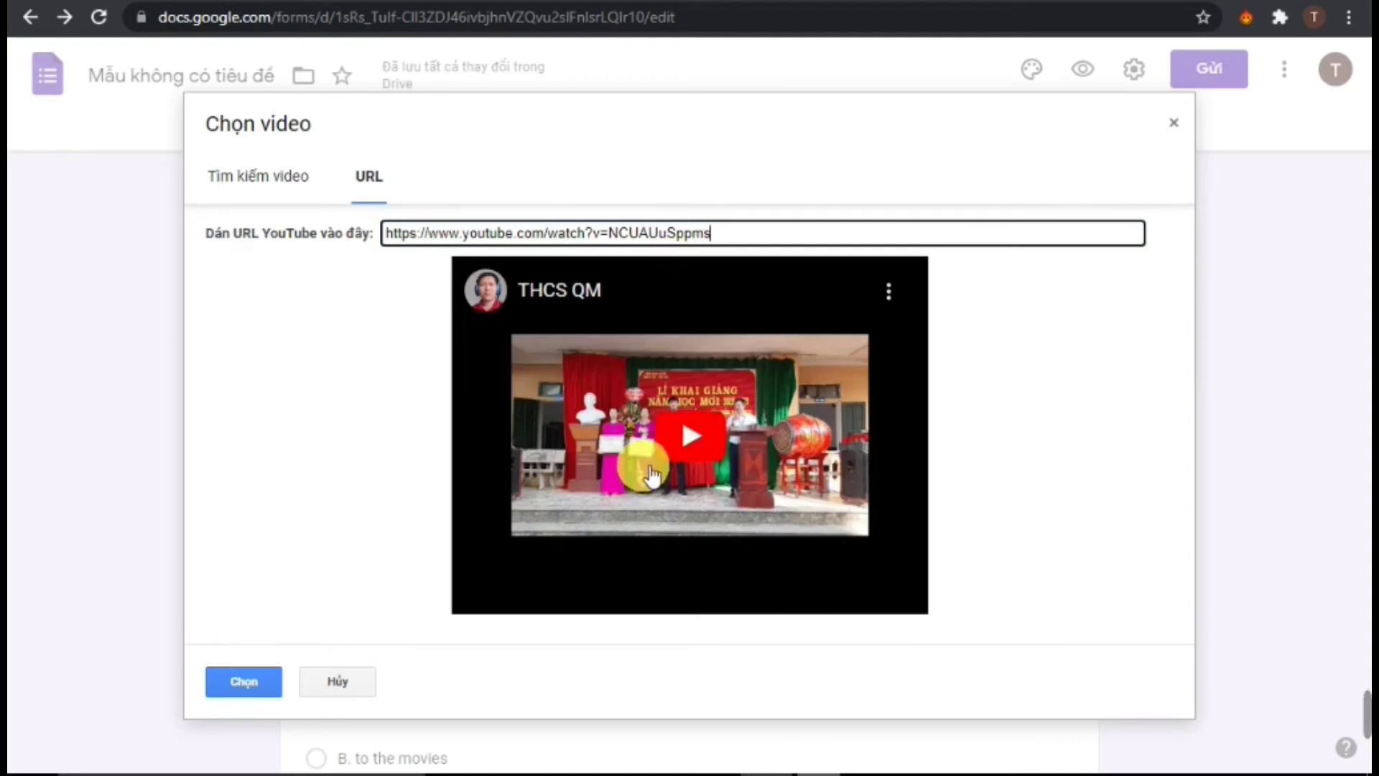
click(245, 684)
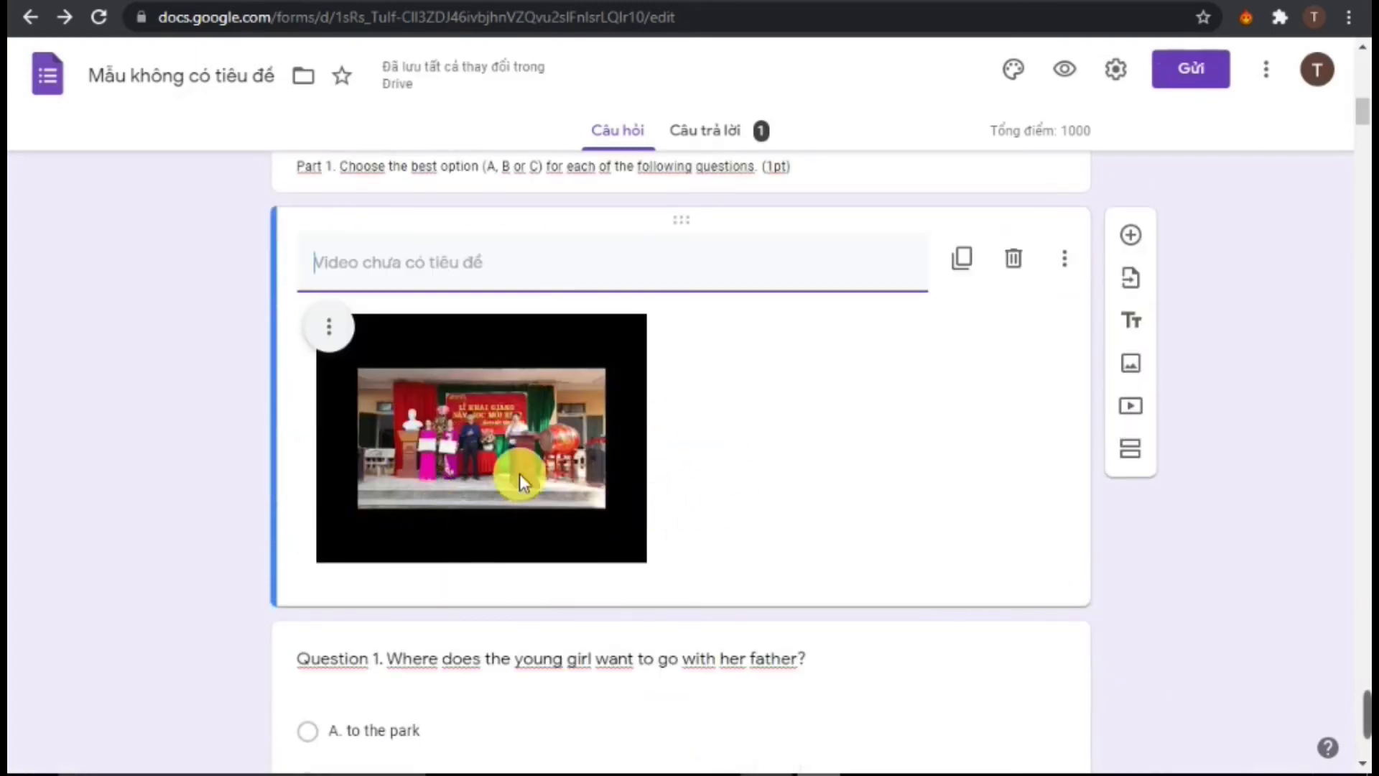
scroll(400, 446, down, 4)
scroll(400, 440, up, 4)
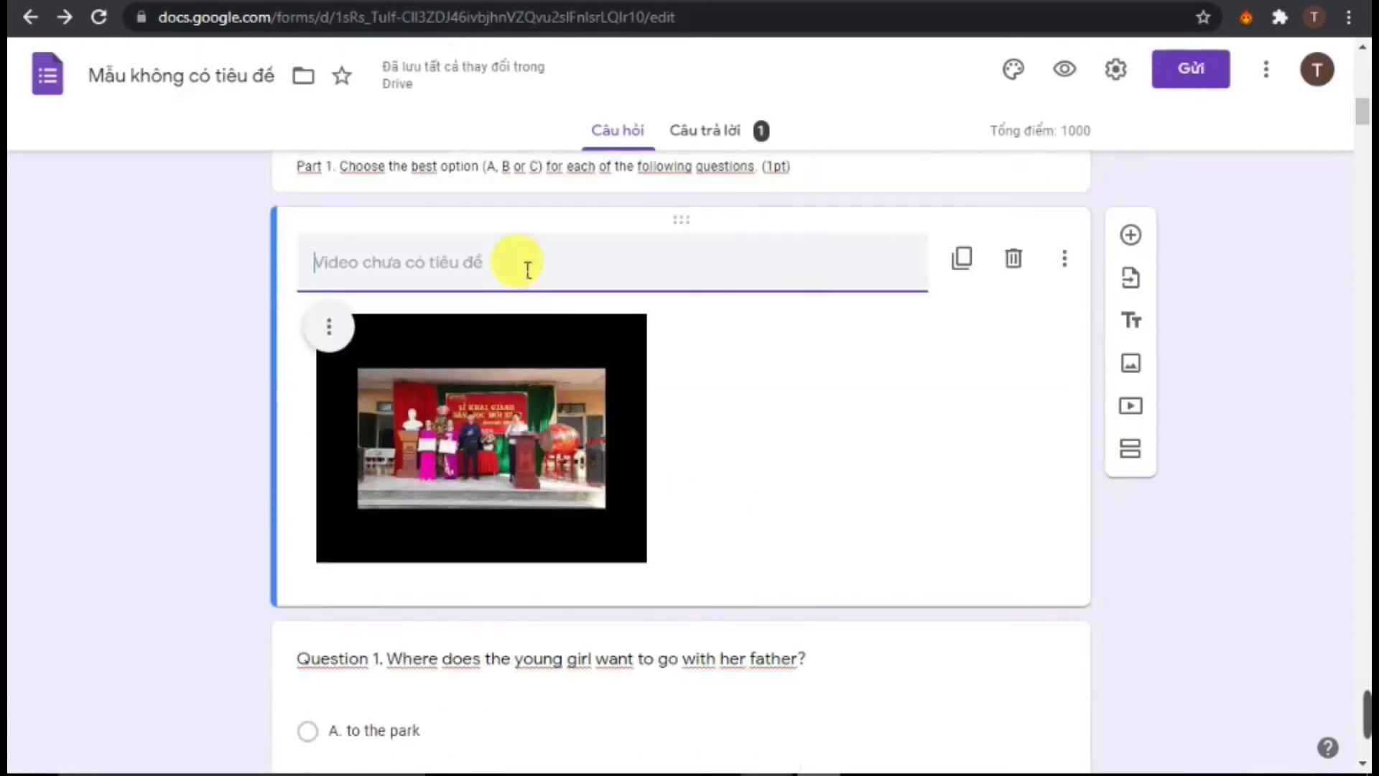
scroll(597, 277, up, 3)
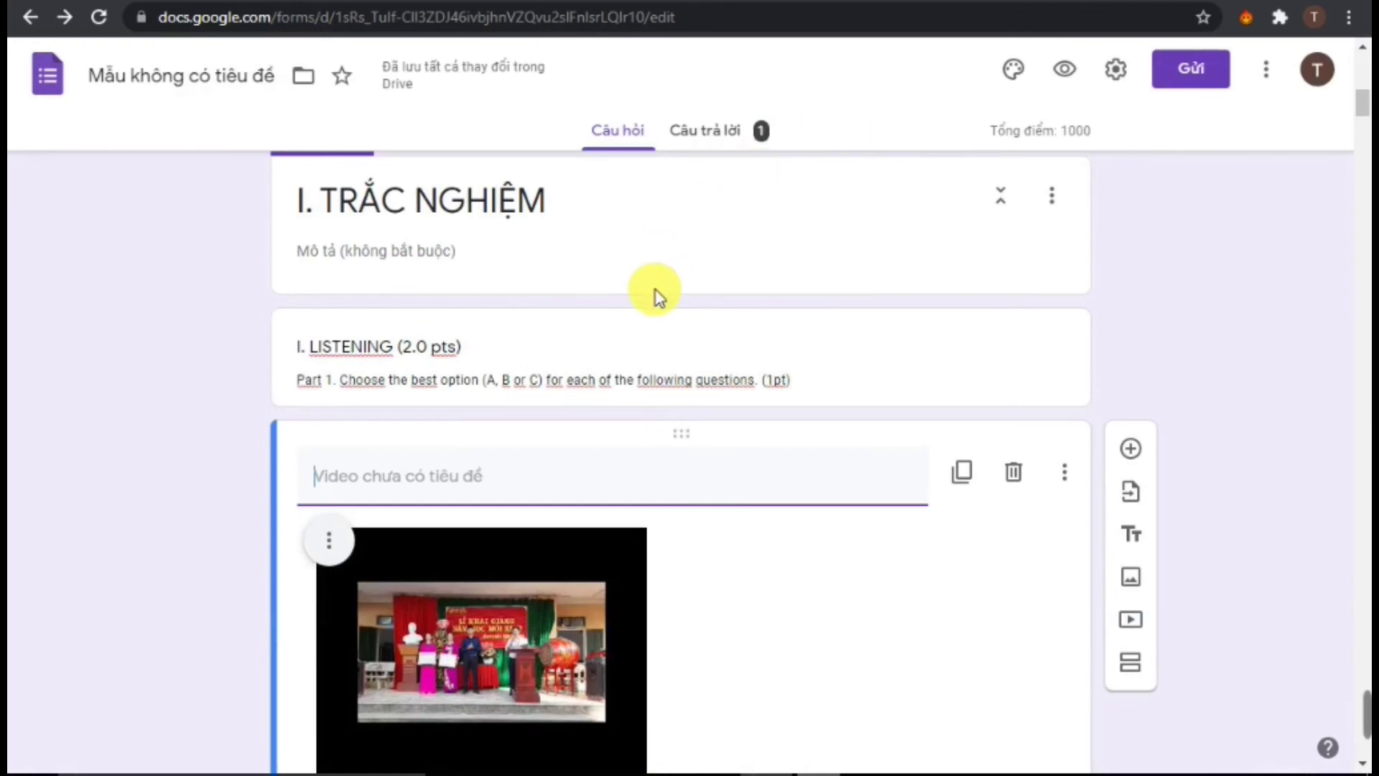
scroll(656, 294, up, 11)
scroll(658, 292, down, 8)
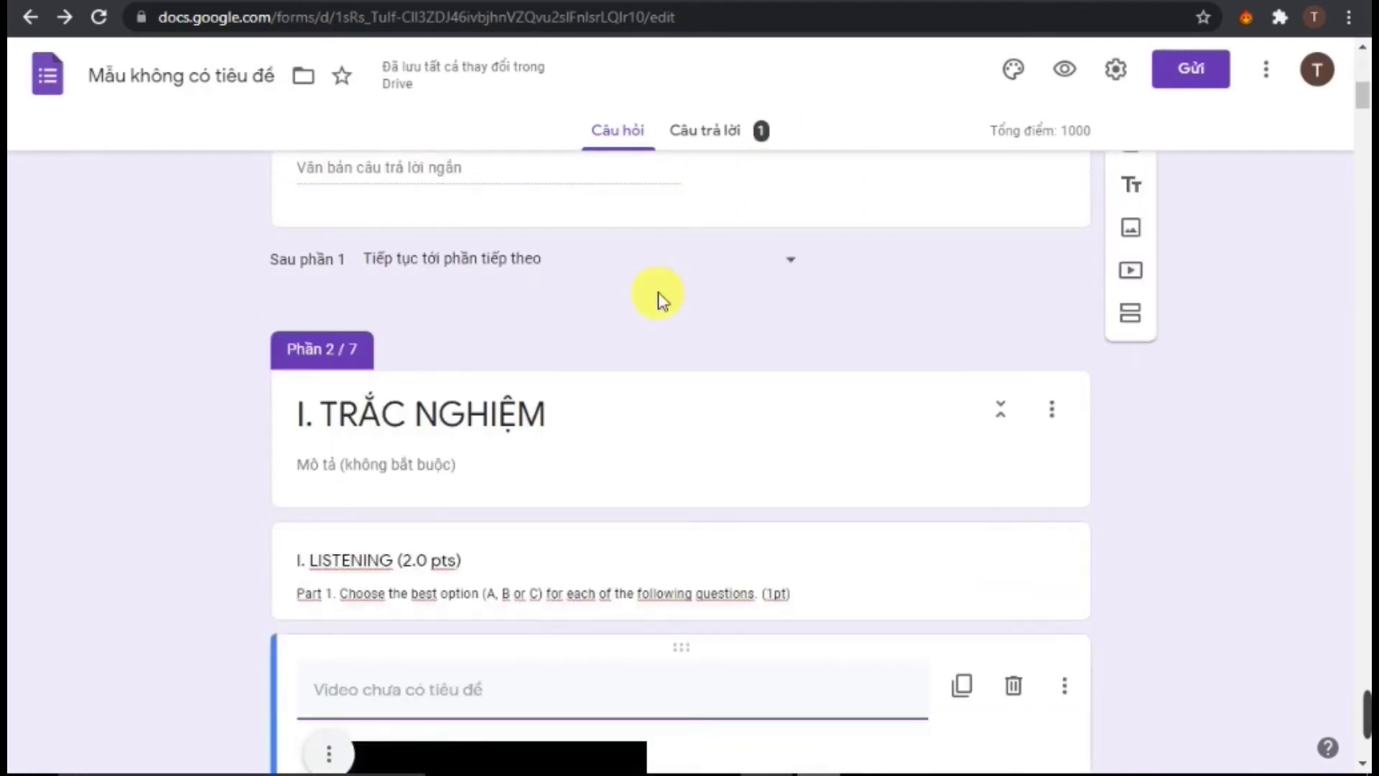
scroll(658, 292, down, 3)
scroll(662, 299, up, 8)
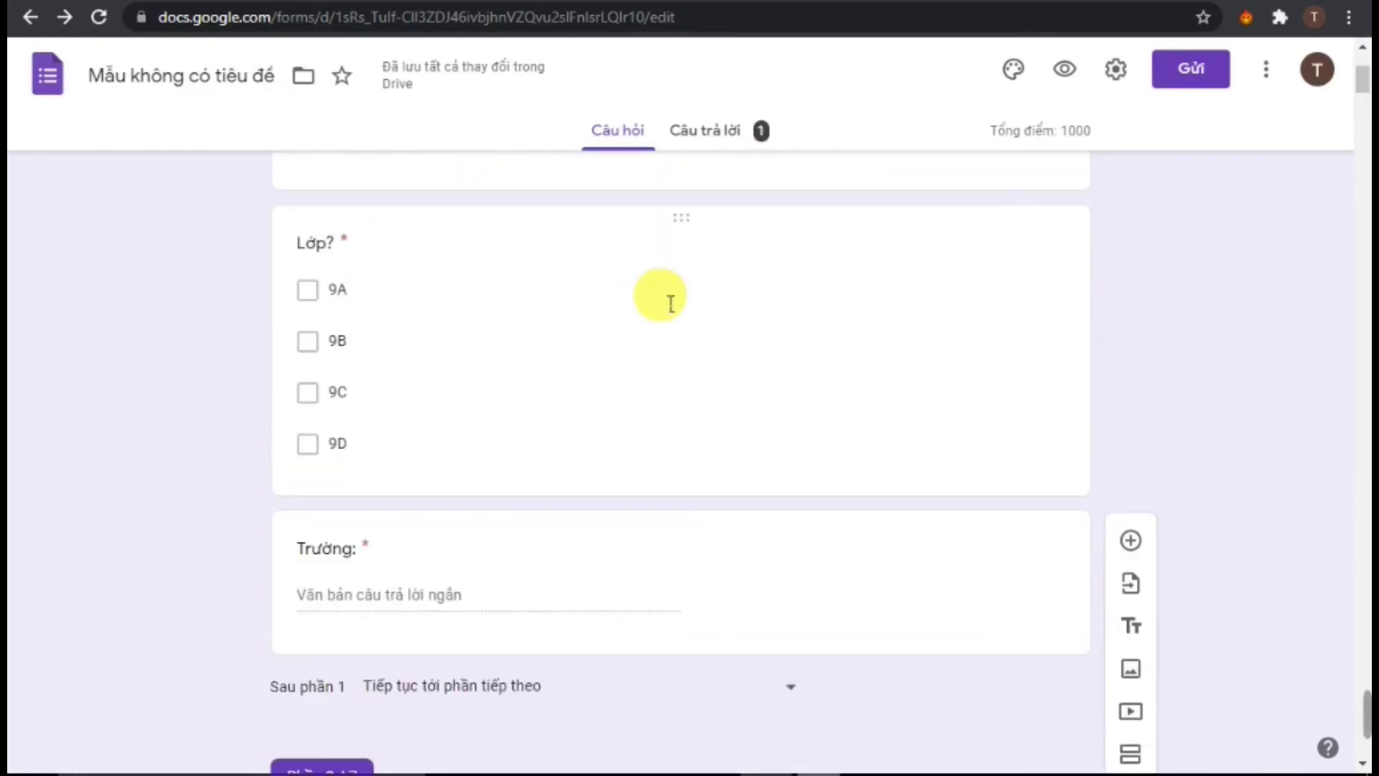
scroll(669, 300, up, 5)
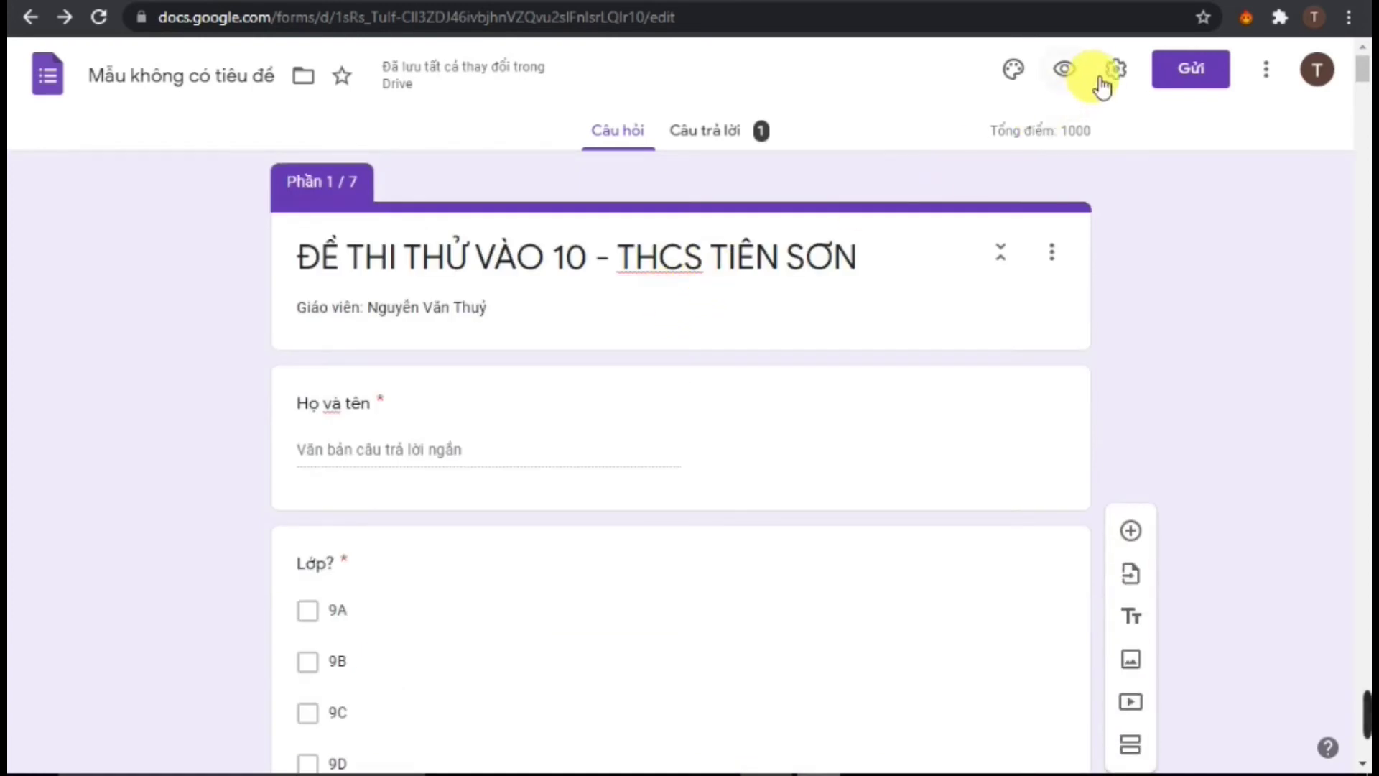
In the Gửi dialog, tick Rút ngắn URL, copy the forms.gle short link, and close the dialog
click(1210, 73)
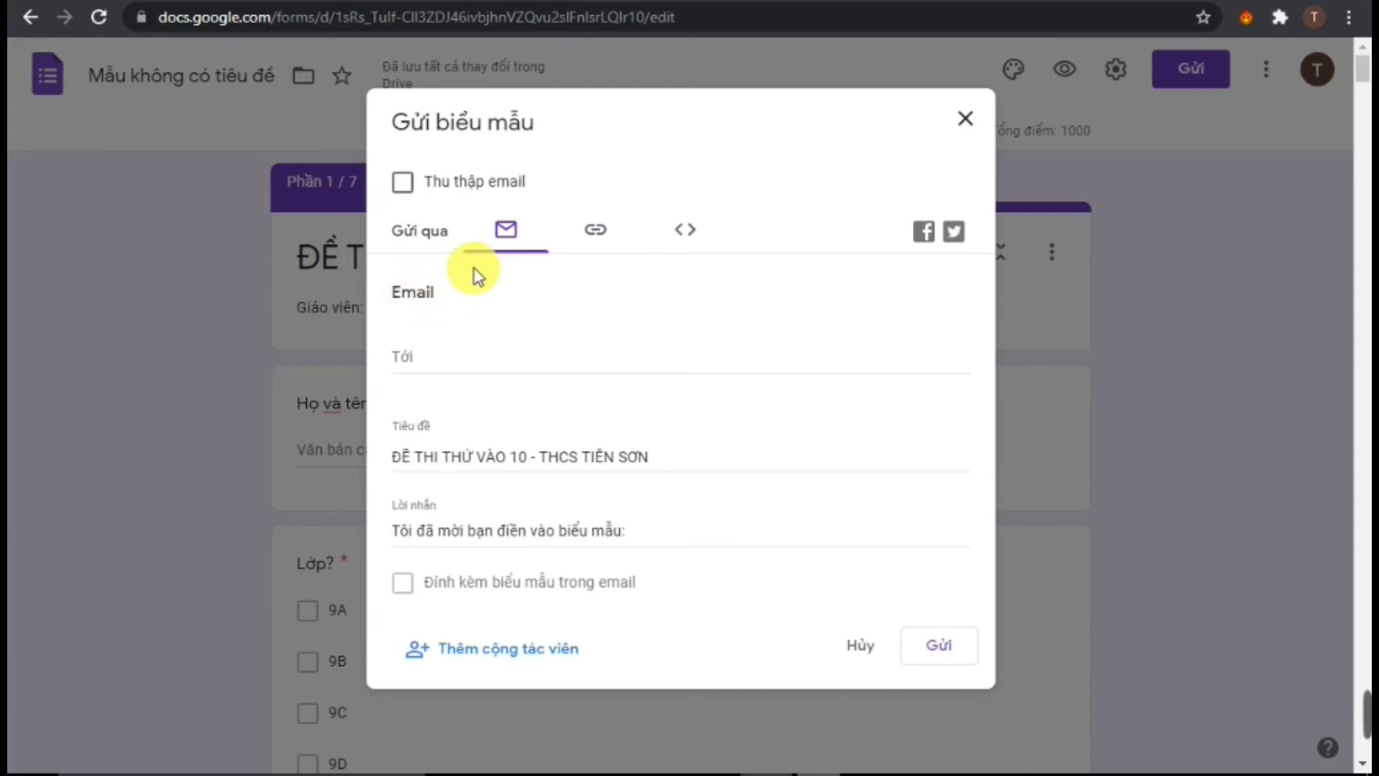
click(594, 236)
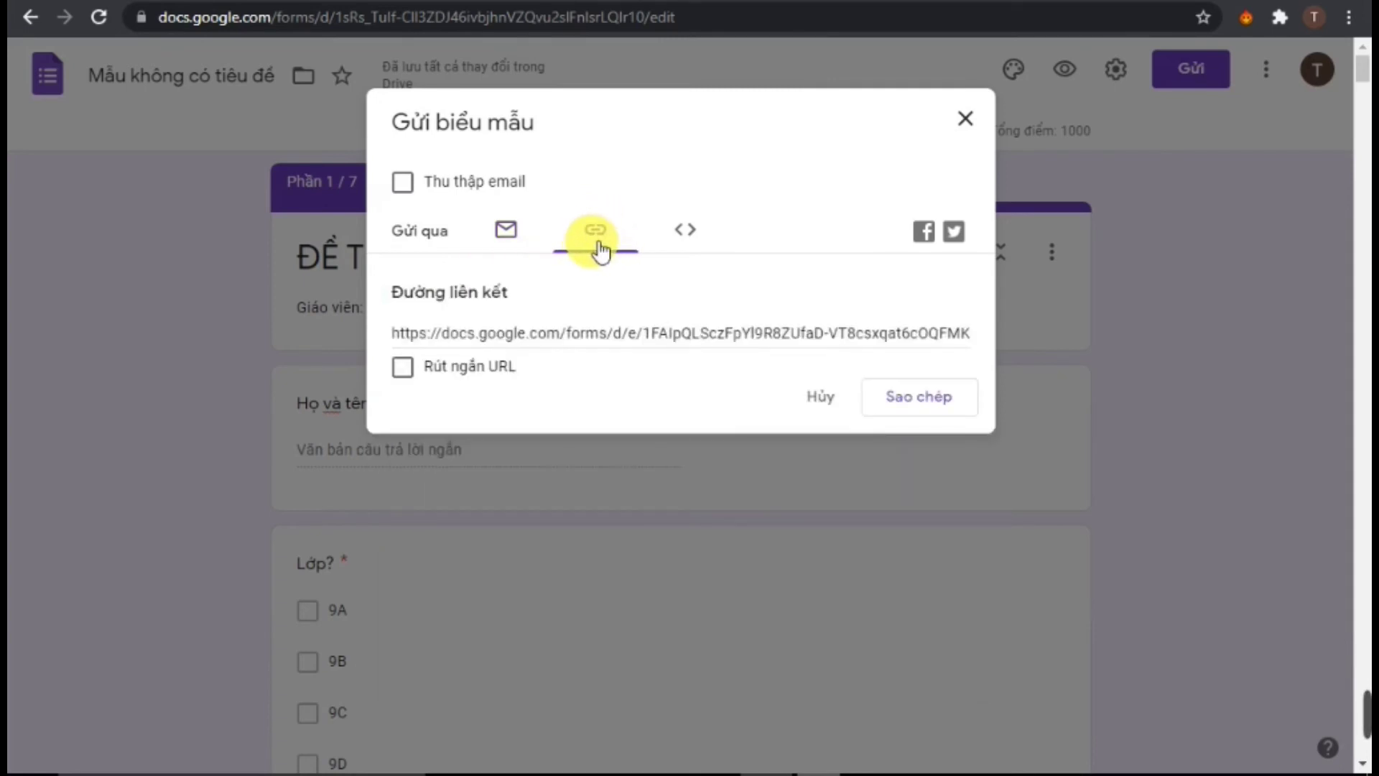
click(405, 370)
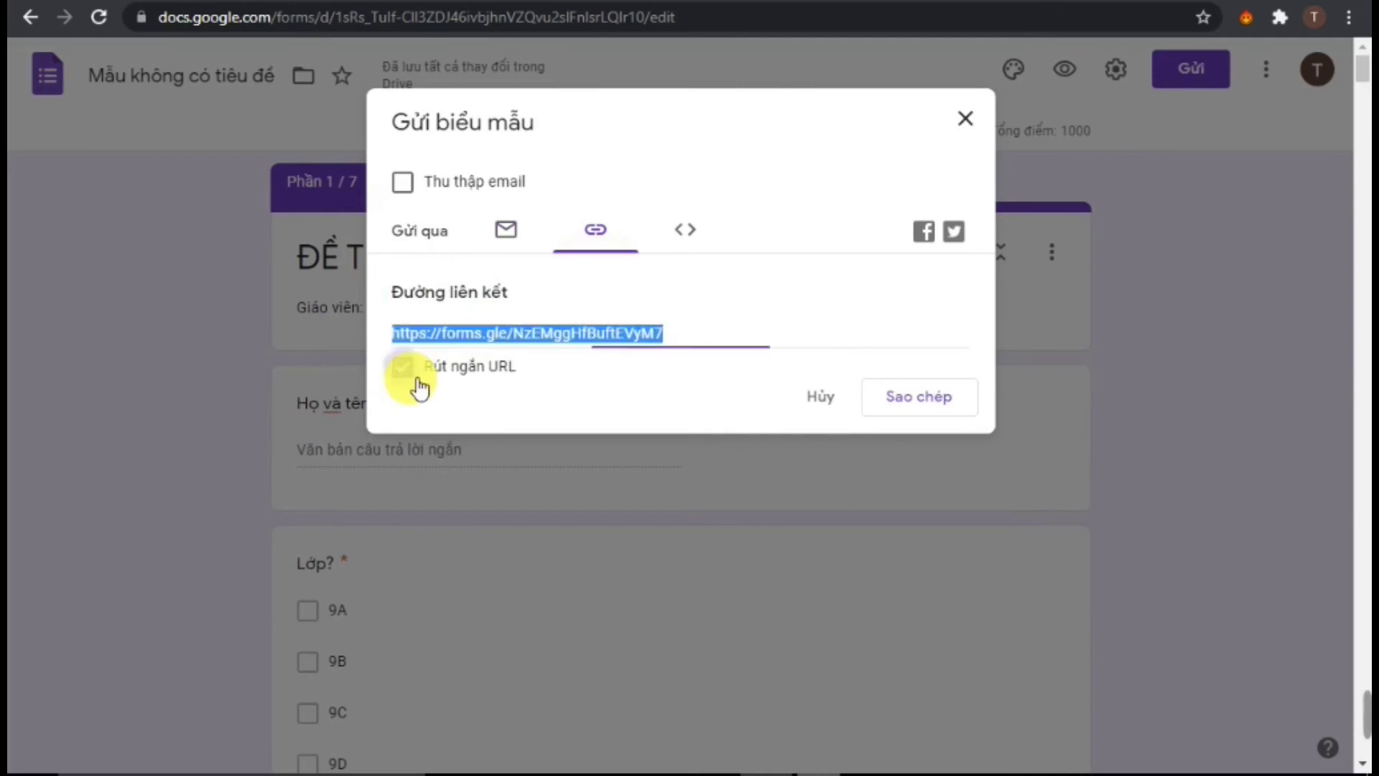
right_click(556, 340)
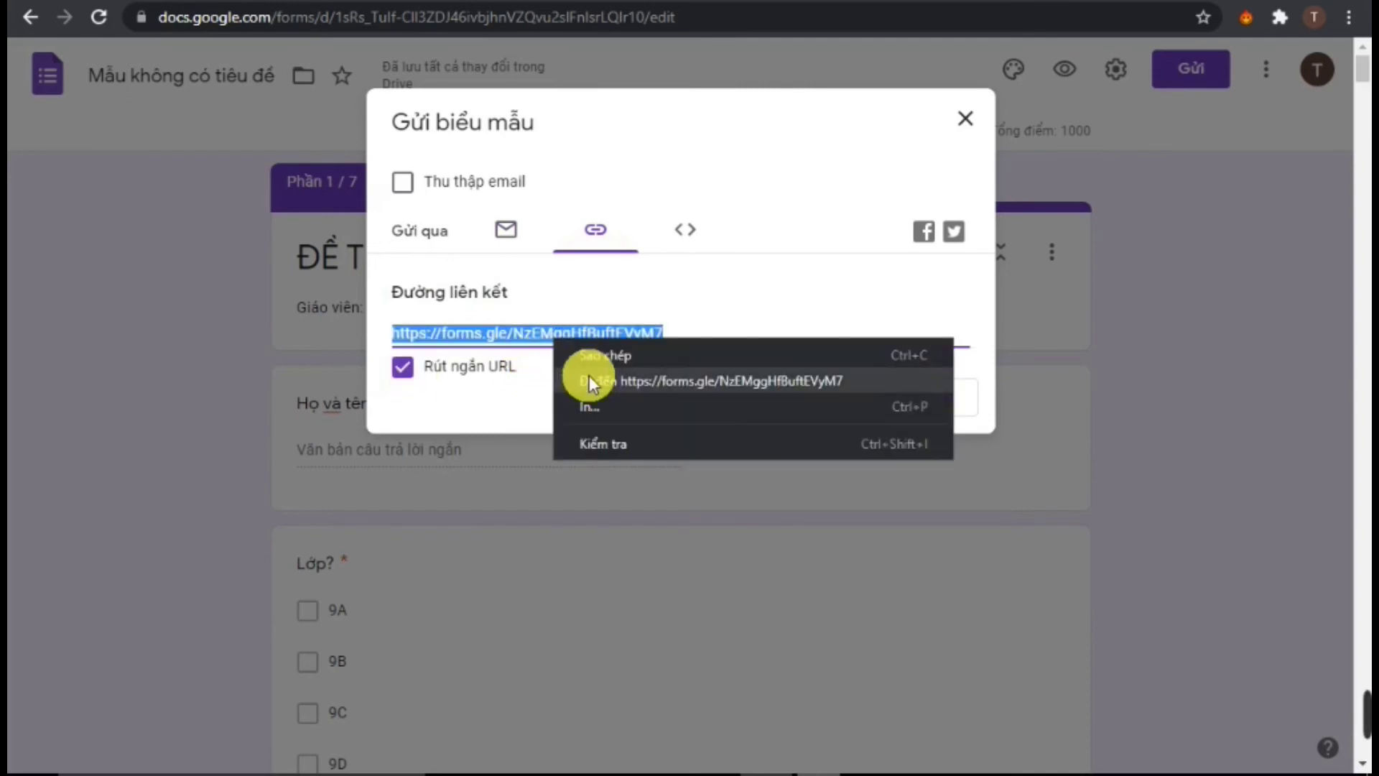
click(605, 356)
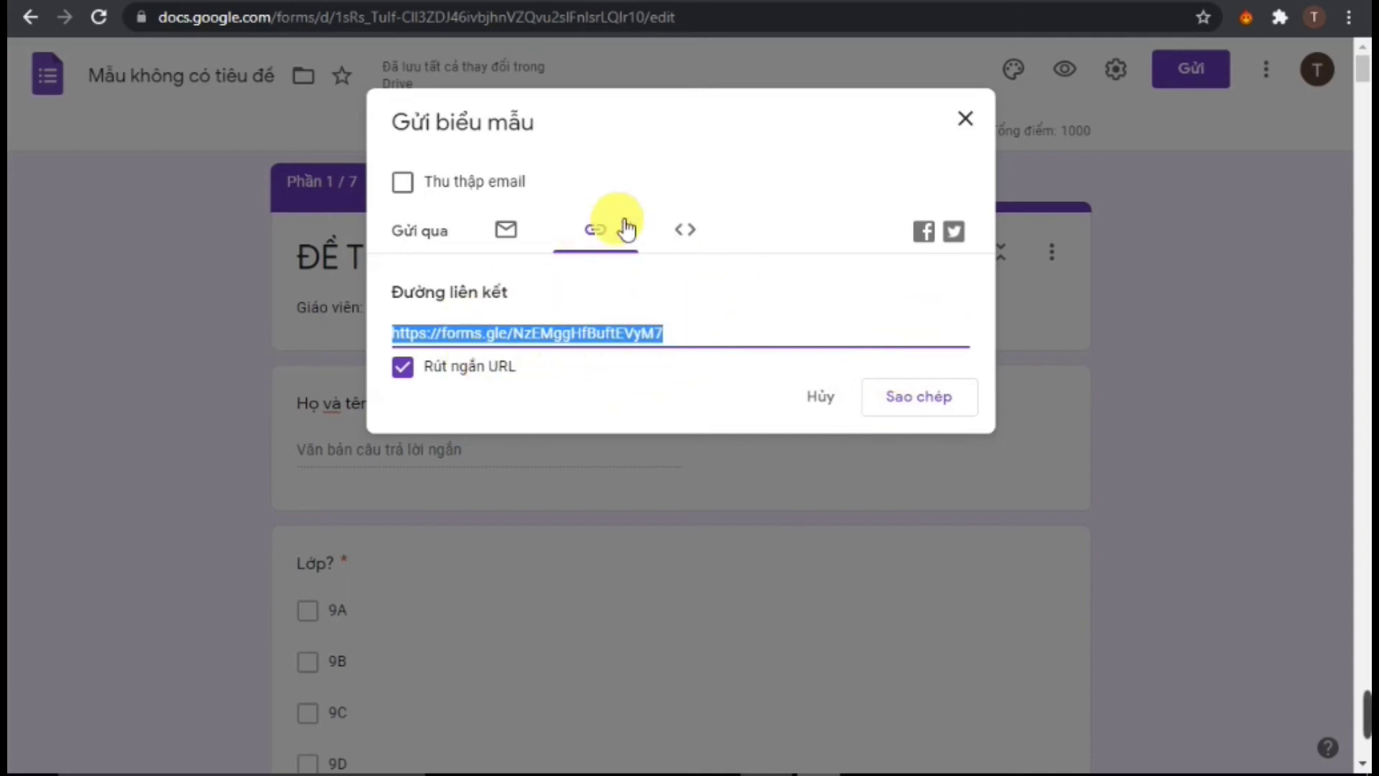
click(987, 126)
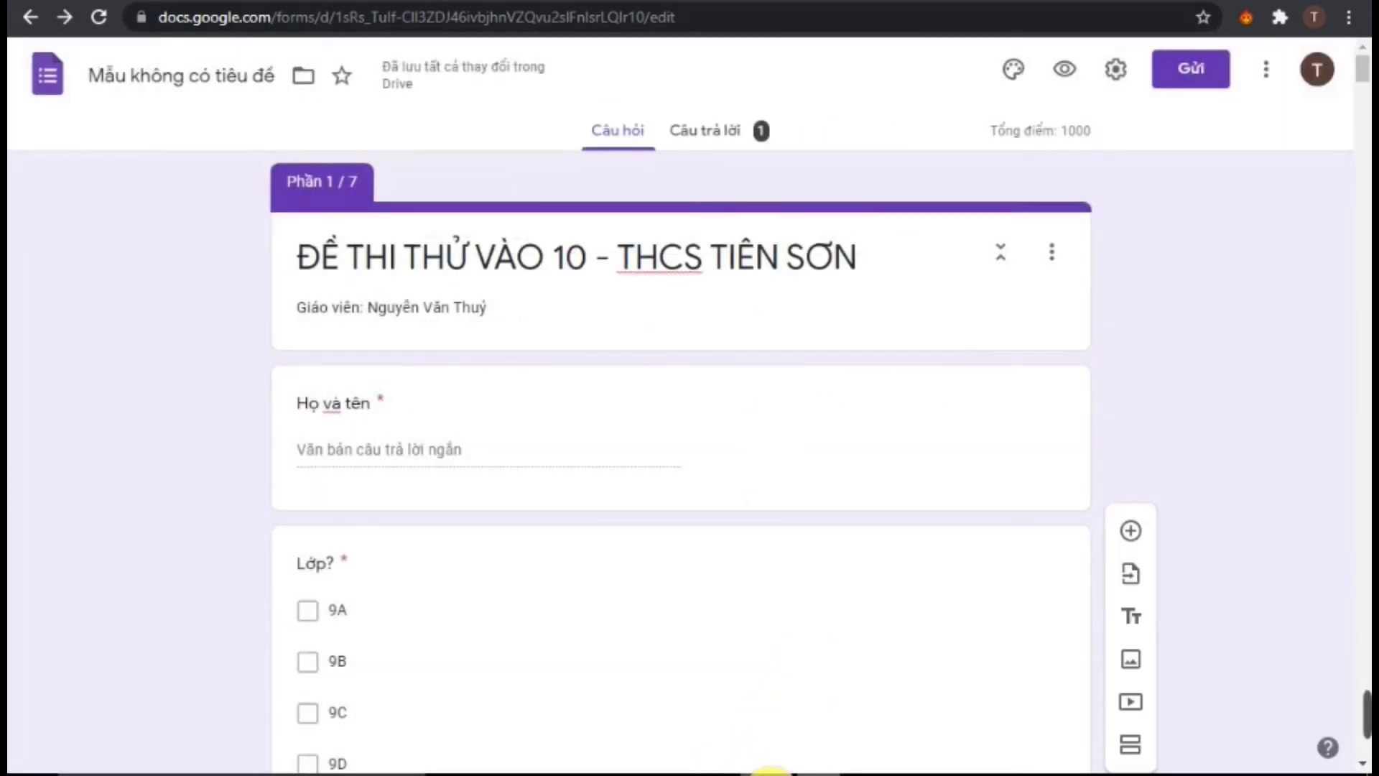
Replace the old test window with a fresh maximized Firefox window loading the forms.gle short link
key(alt+Tab)
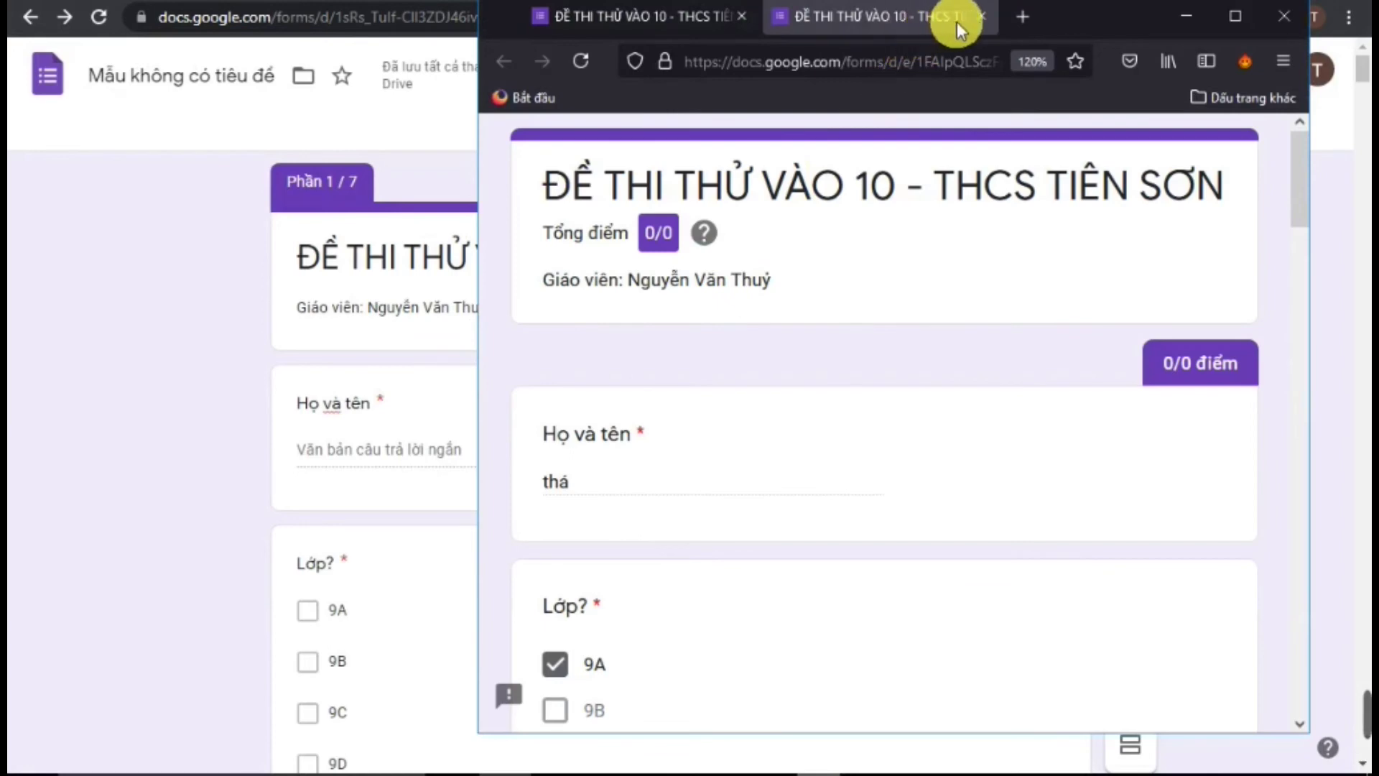
click(981, 16)
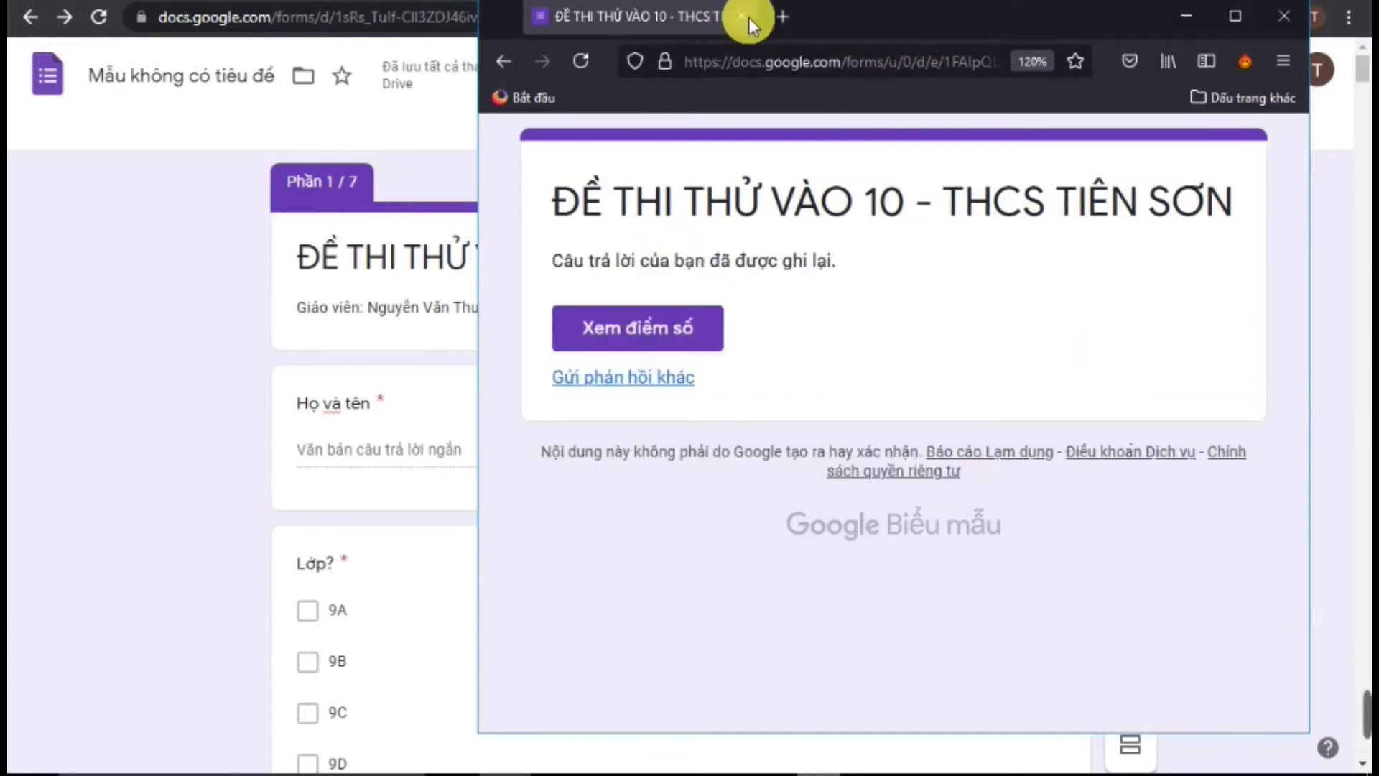
click(748, 17)
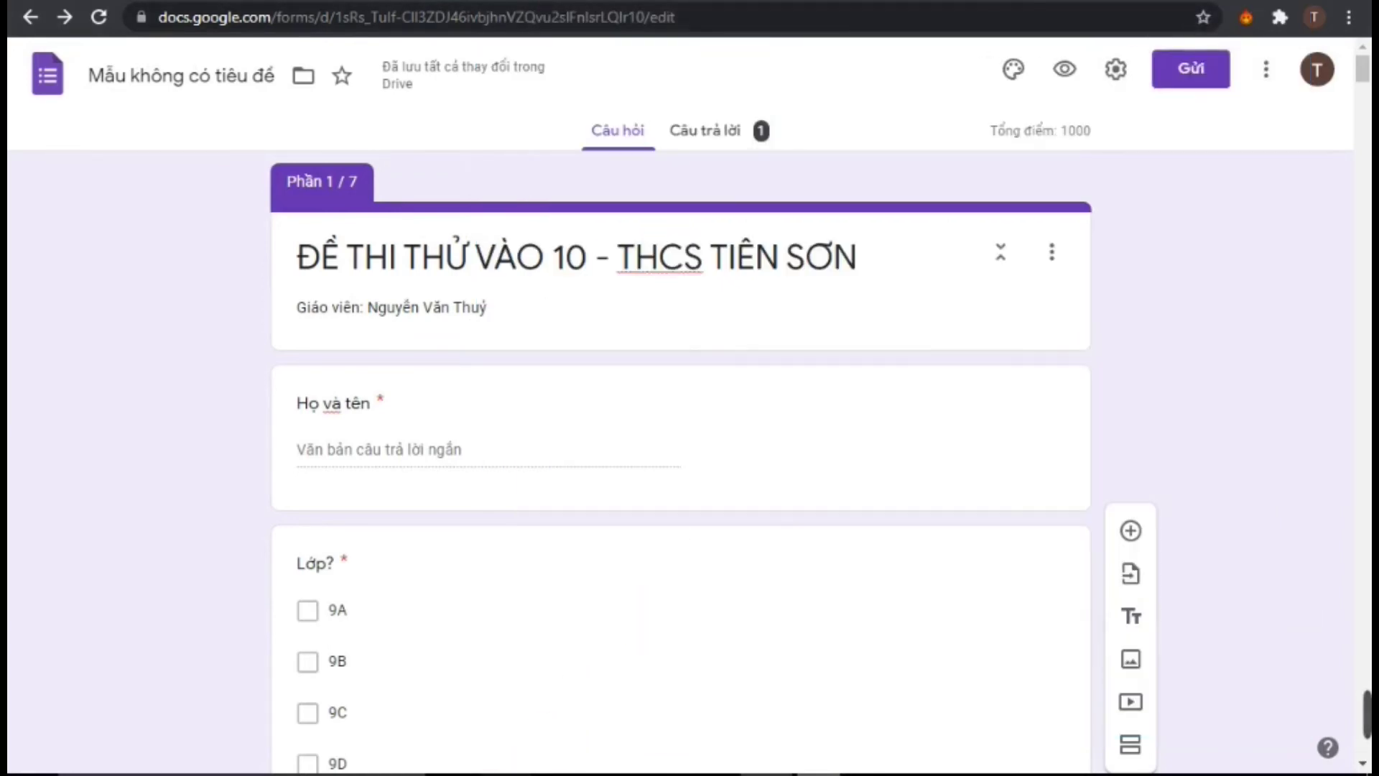
click(505, 774)
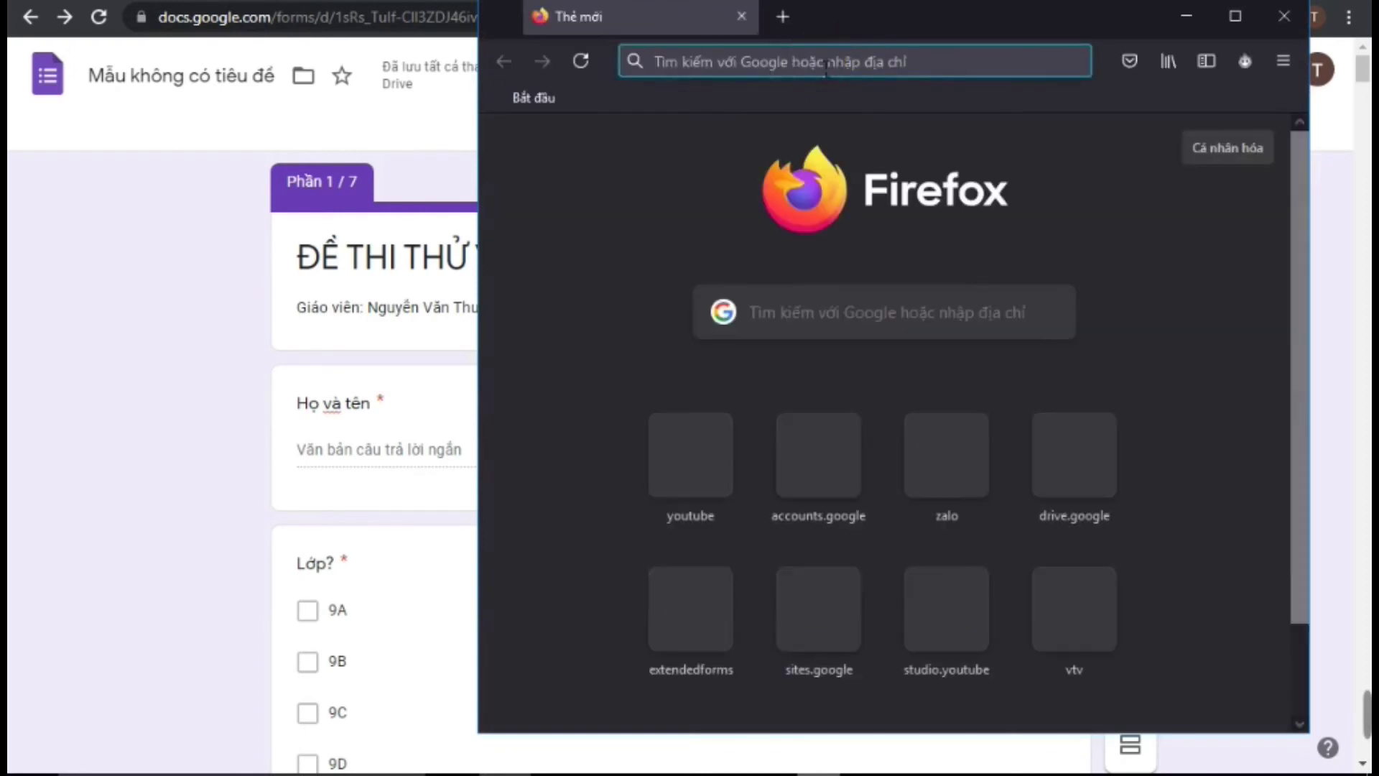
right_click(826, 68)
click(856, 219)
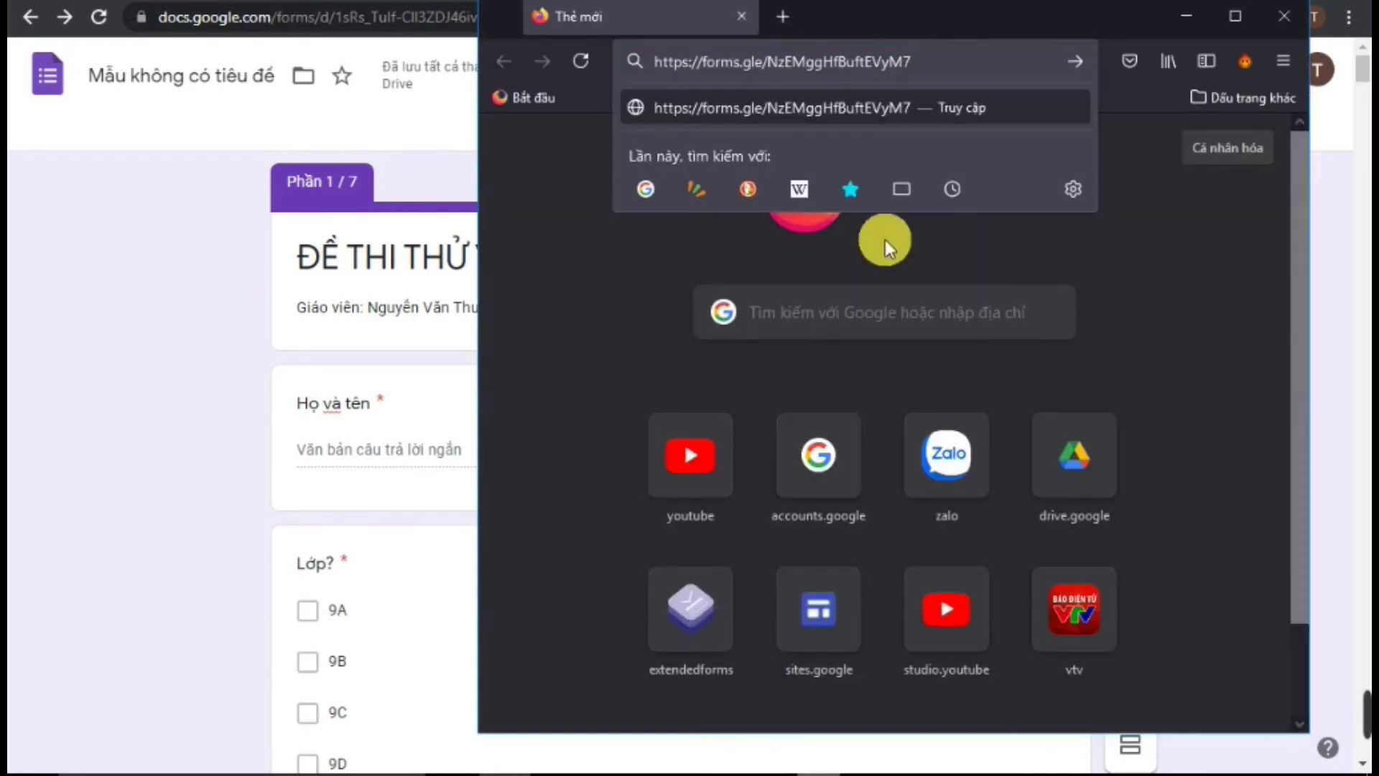
key(Return)
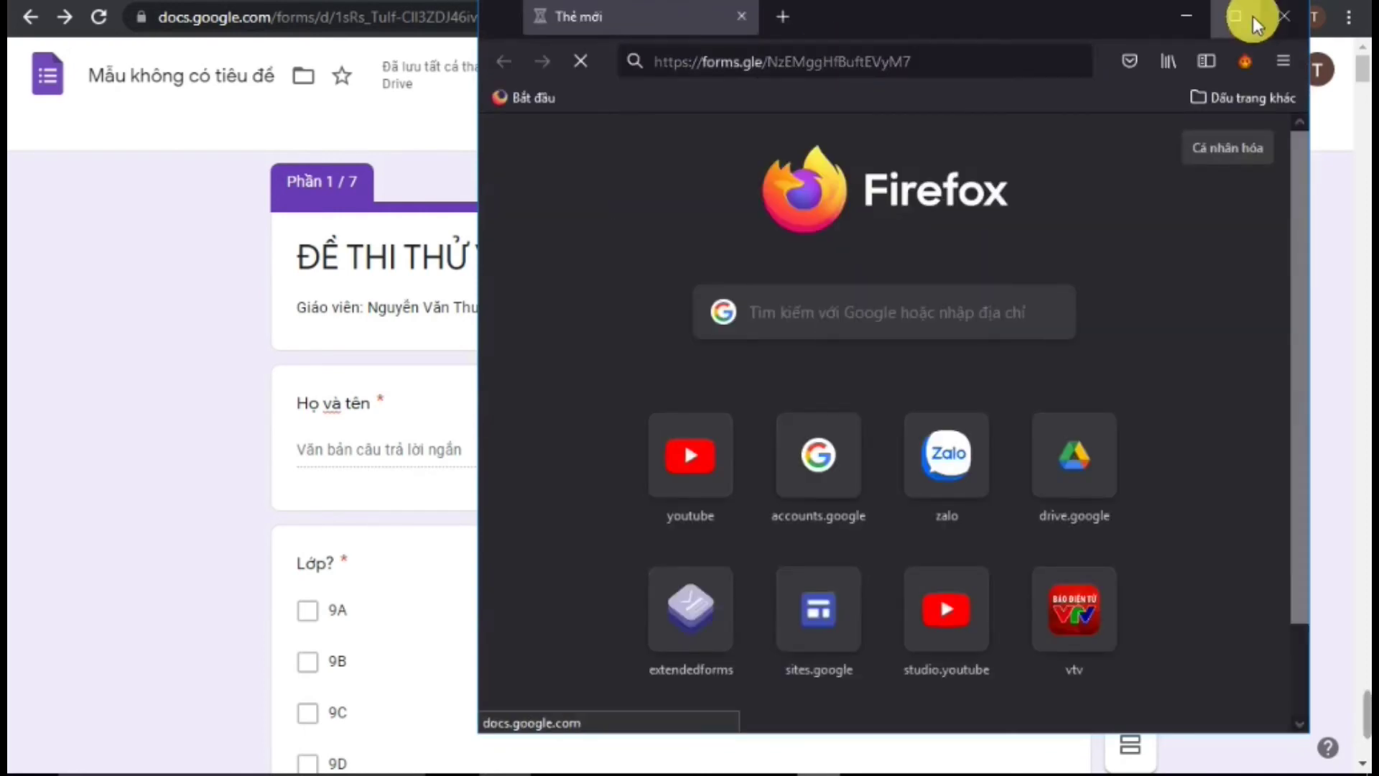
click(1237, 15)
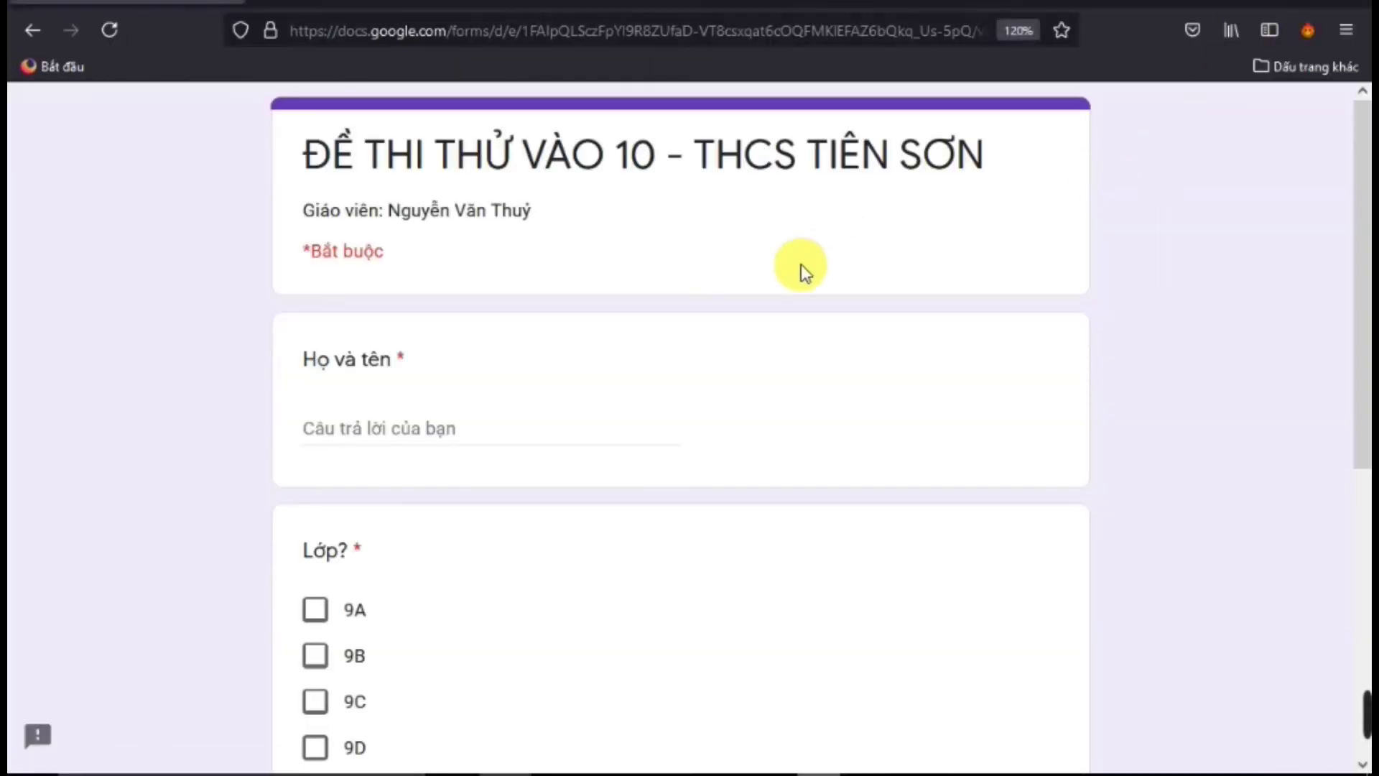
Enter the respondent's full name, tick class 9B, and begin the Trường answer
scroll(696, 338, down, 5)
scroll(700, 339, up, 5)
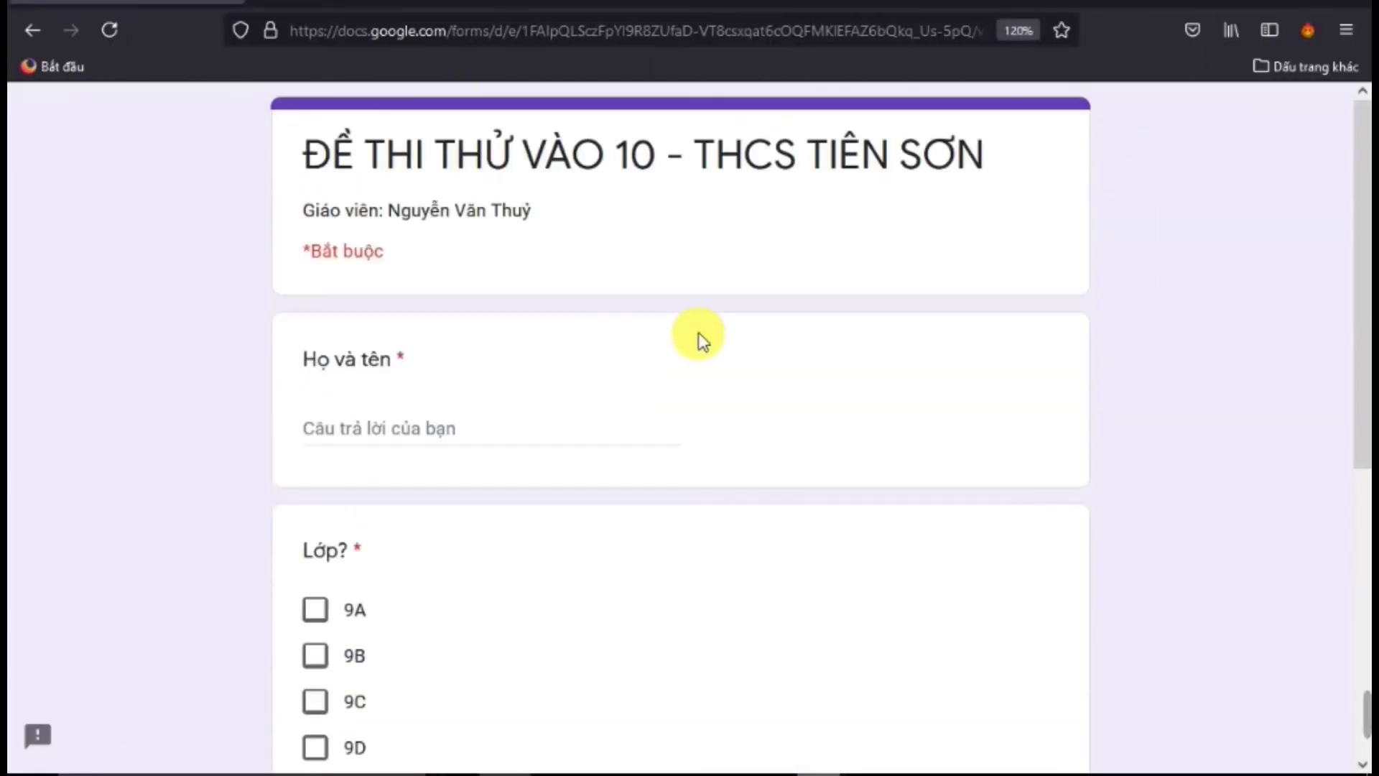
scroll(701, 339, down, 4)
scroll(700, 334, down, 2)
scroll(700, 334, up, 2)
scroll(690, 338, down, 2)
scroll(439, 359, down, 5)
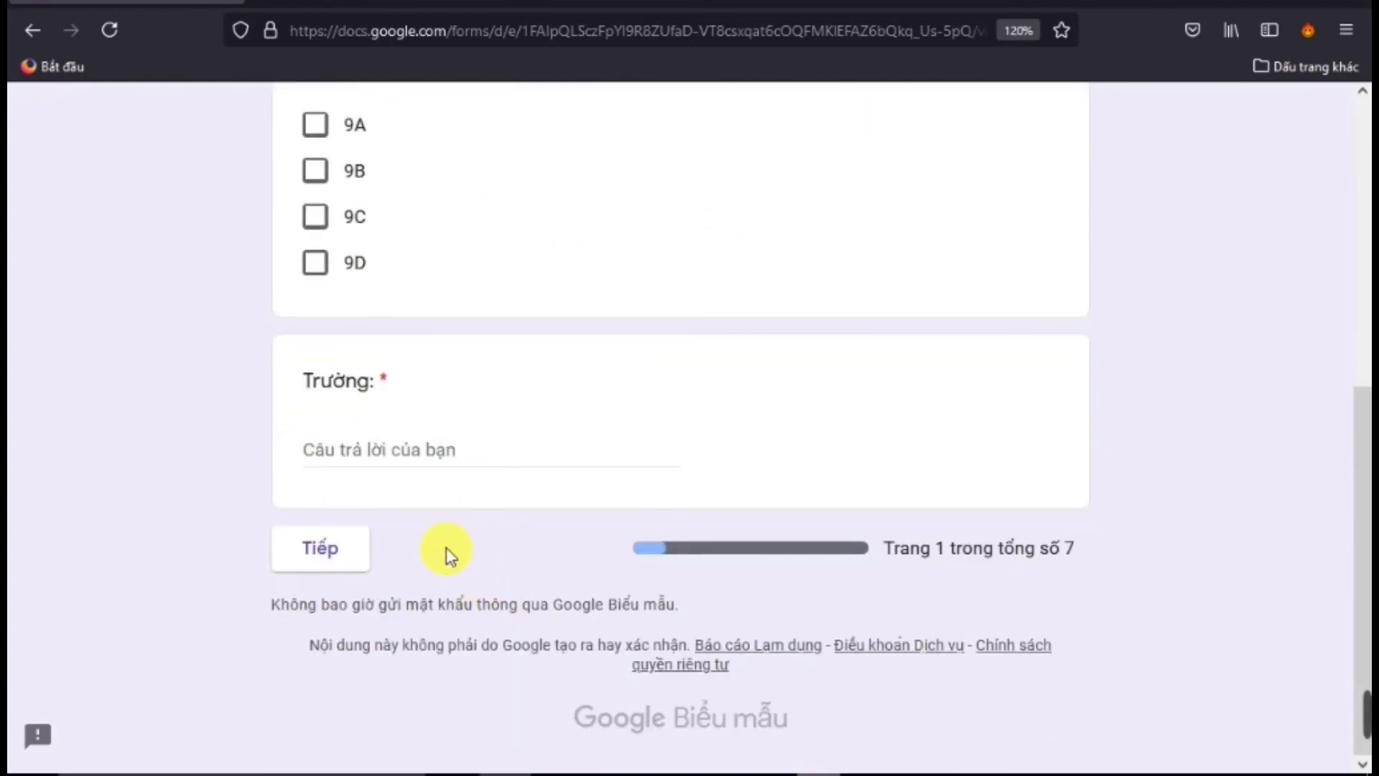
scroll(446, 550, up, 7)
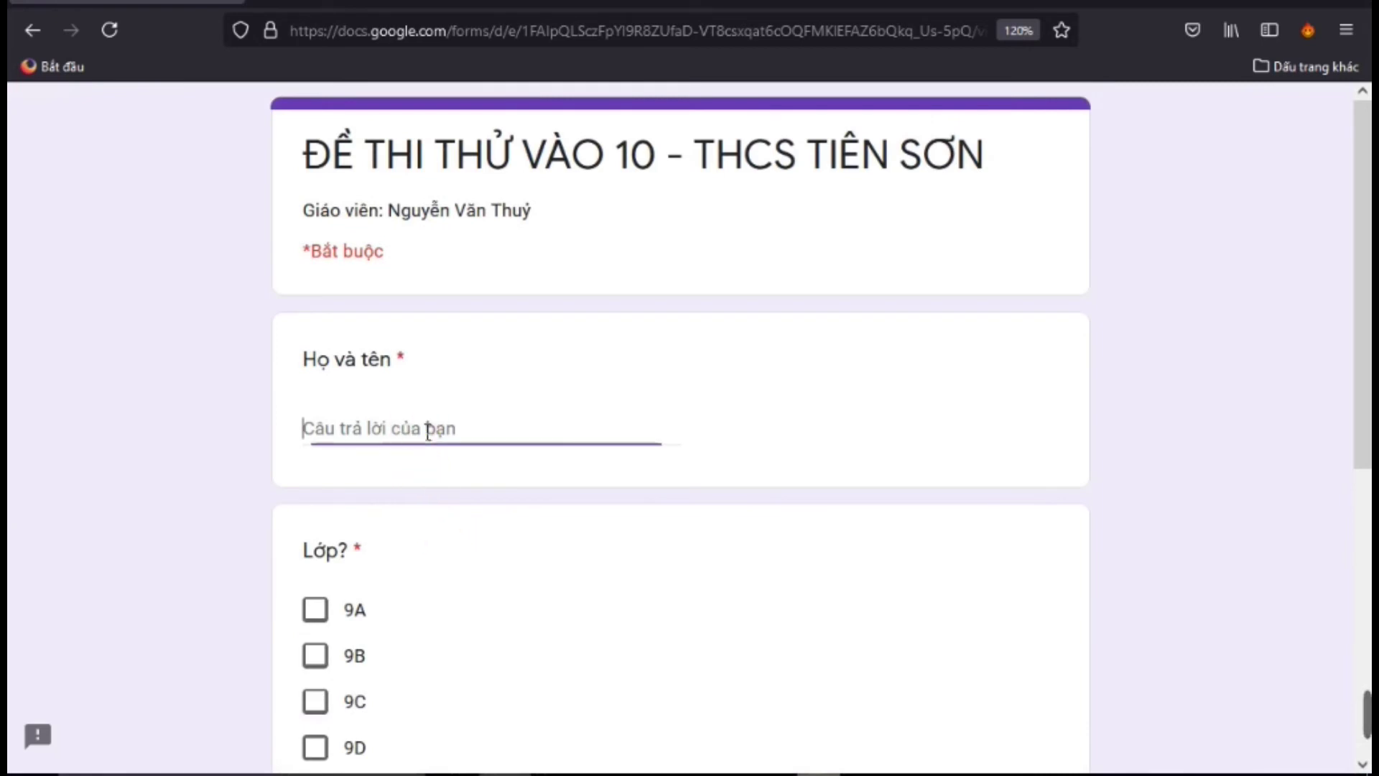
click(429, 431)
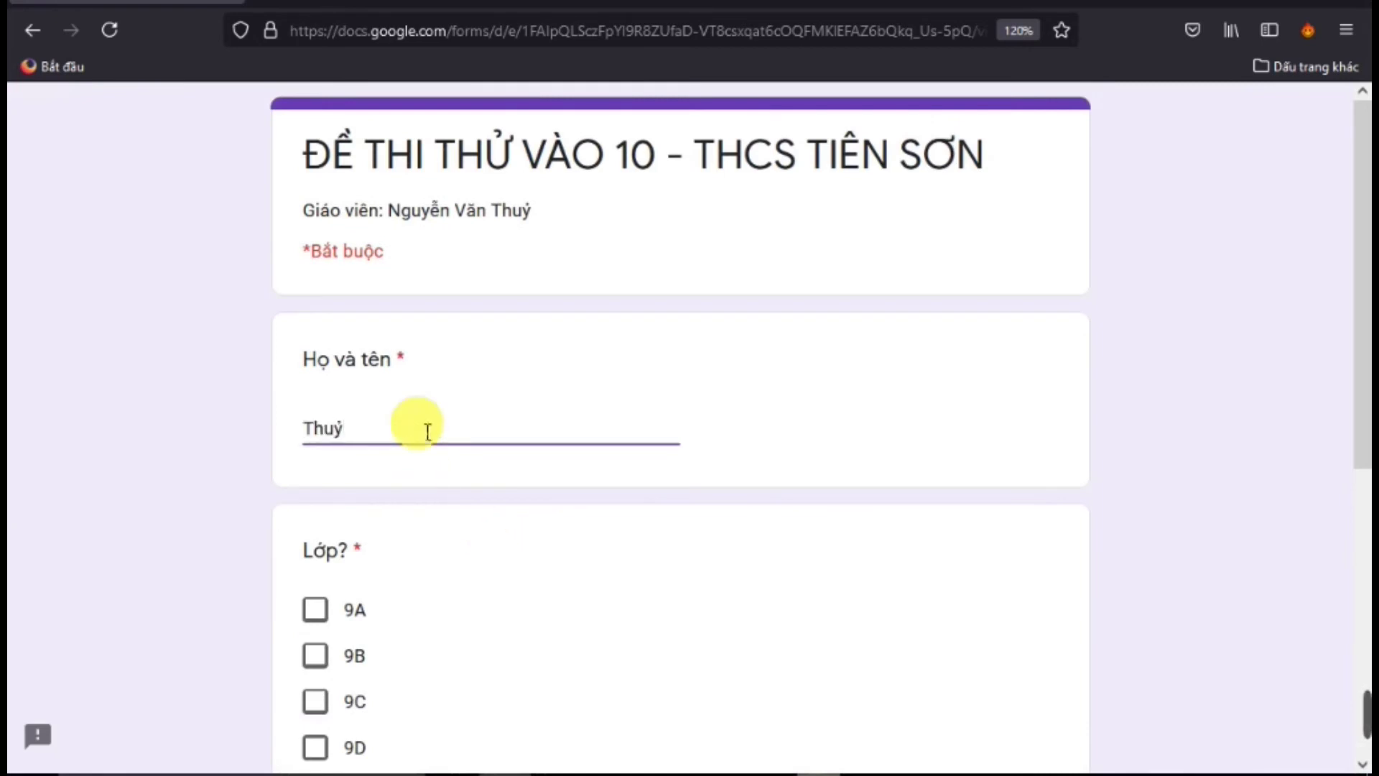
click(314, 664)
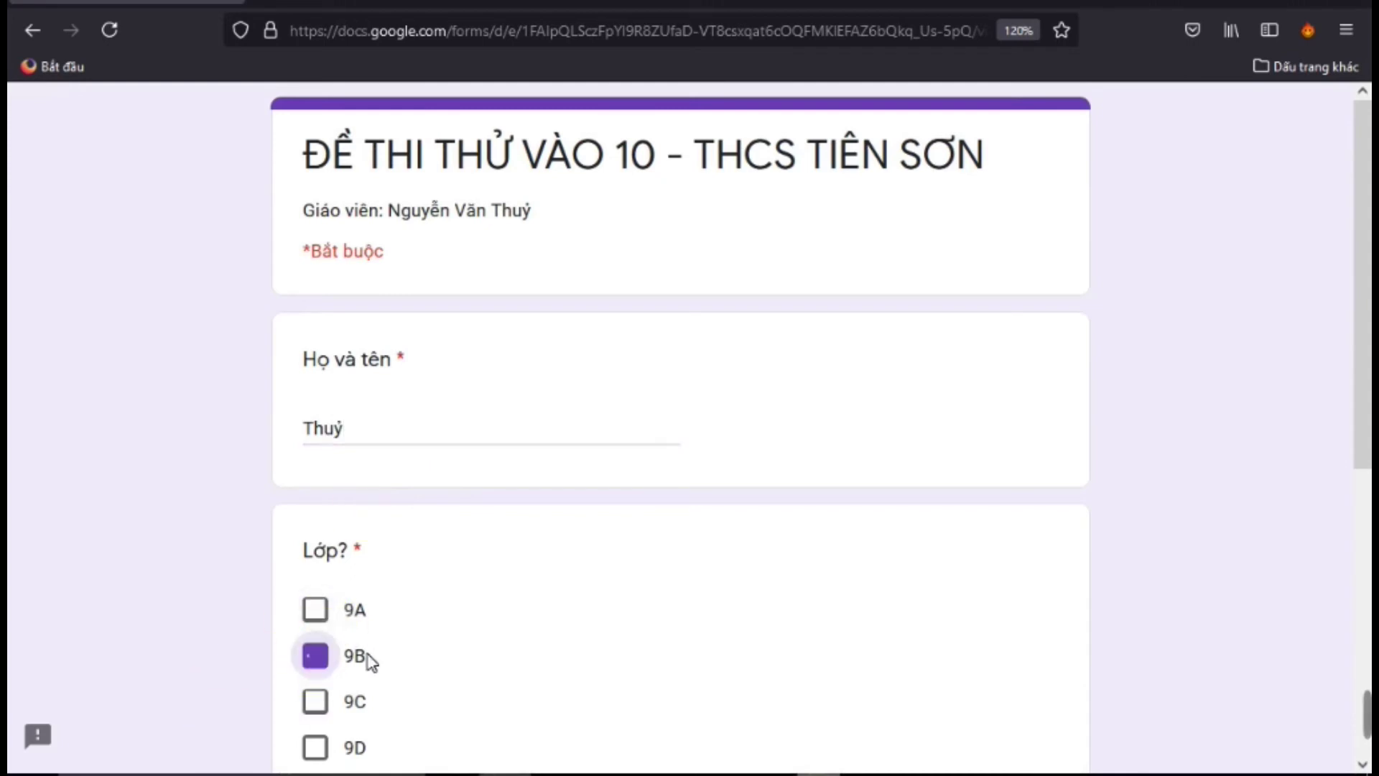
scroll(374, 647, down, 5)
click(379, 546)
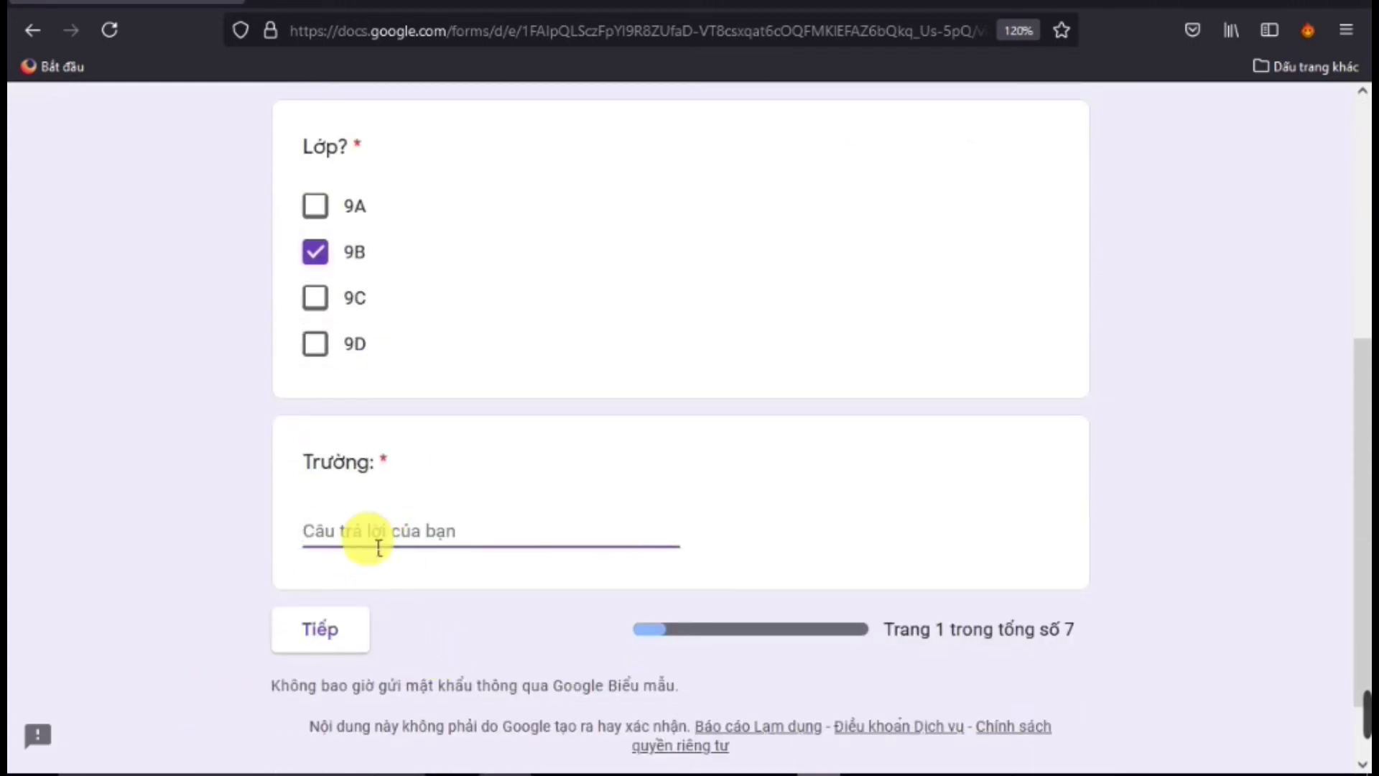
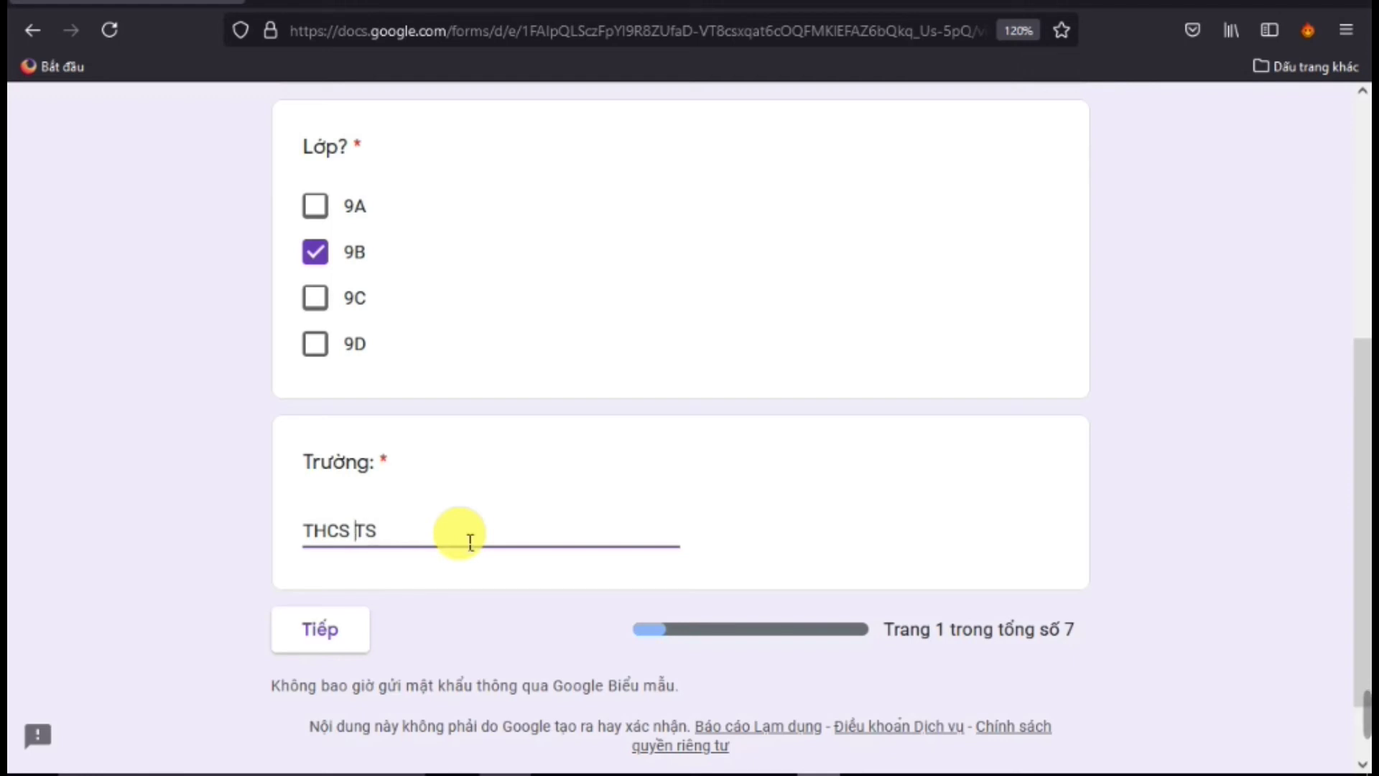
Advance the quiz preview to its next page, the listening section
click(356, 631)
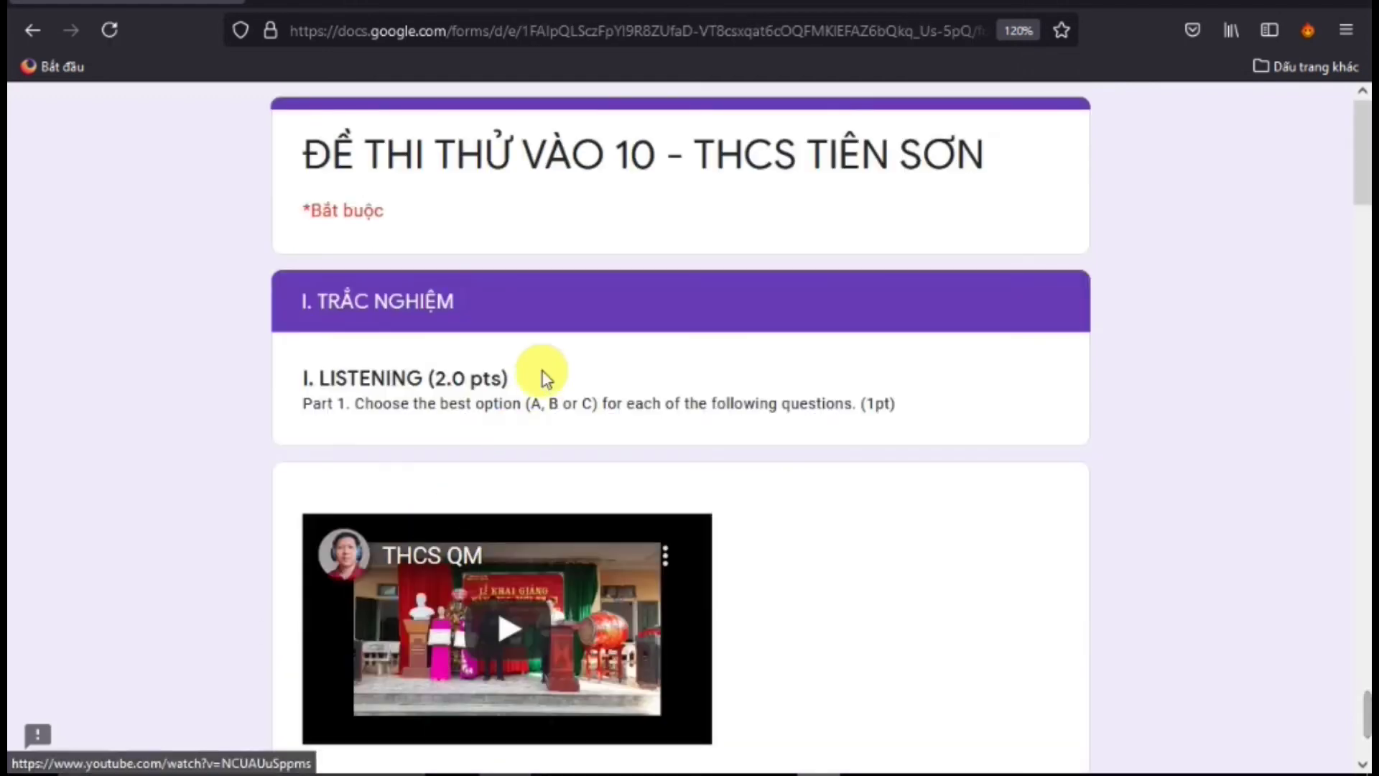
scroll(597, 503, down, 5)
scroll(556, 491, up, 5)
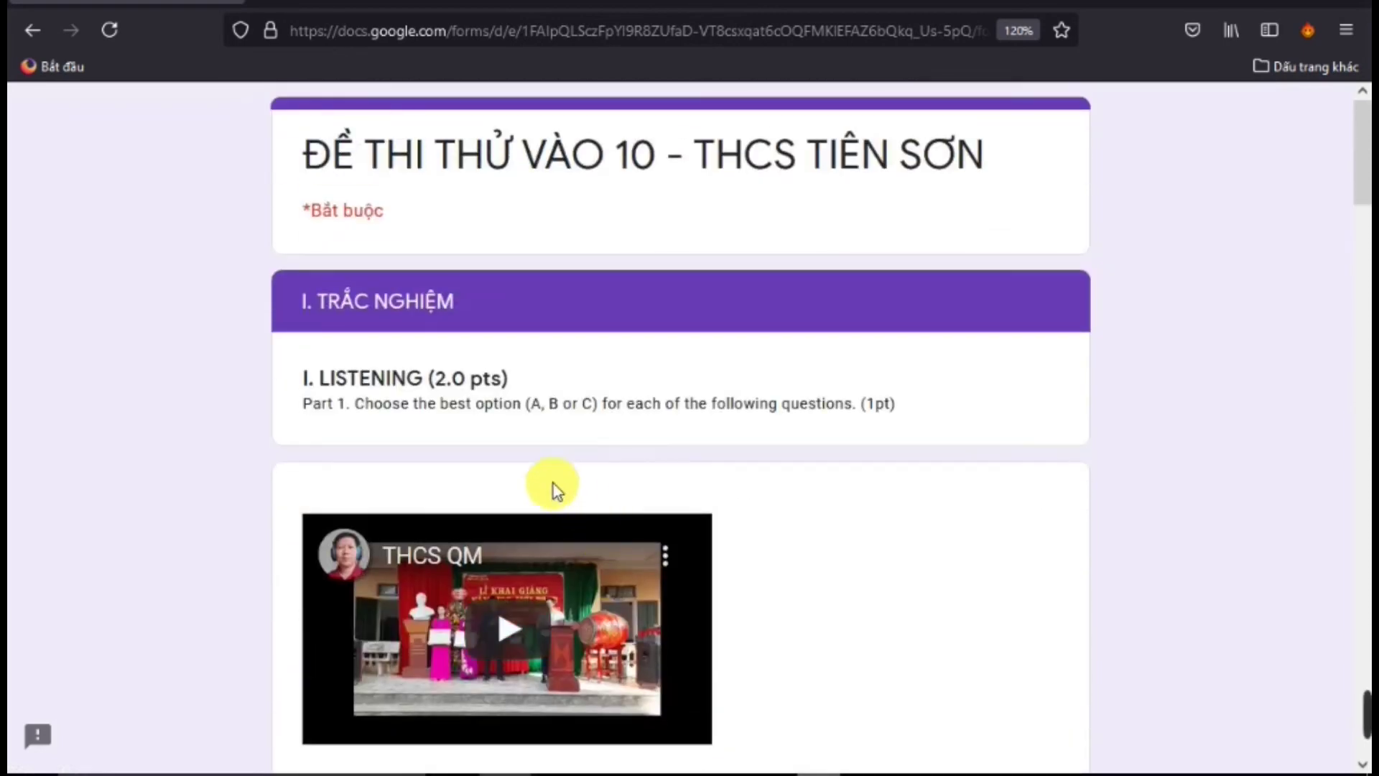
scroll(548, 520, down, 2)
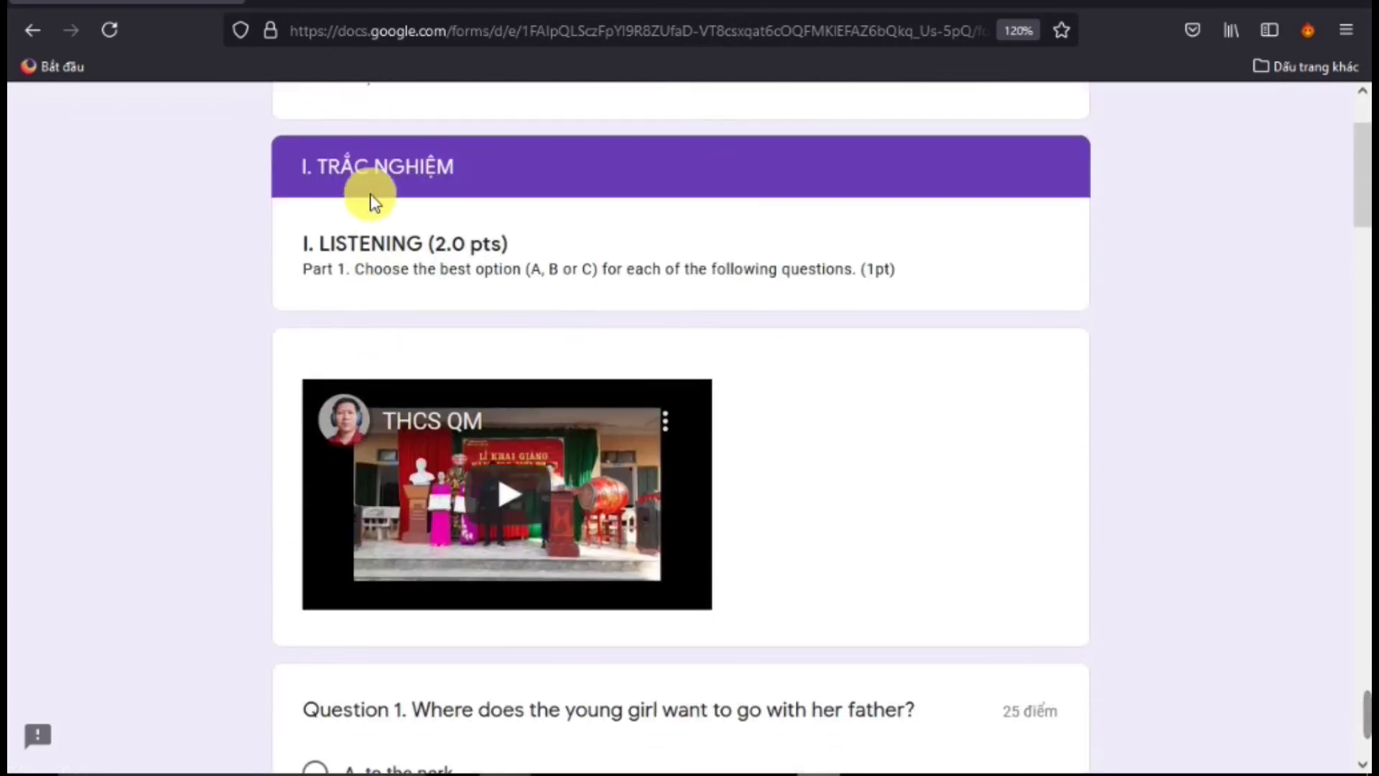
scroll(471, 559, down, 2)
Play the embedded listening video briefly, pause it, and look over Questions 1–5
click(511, 375)
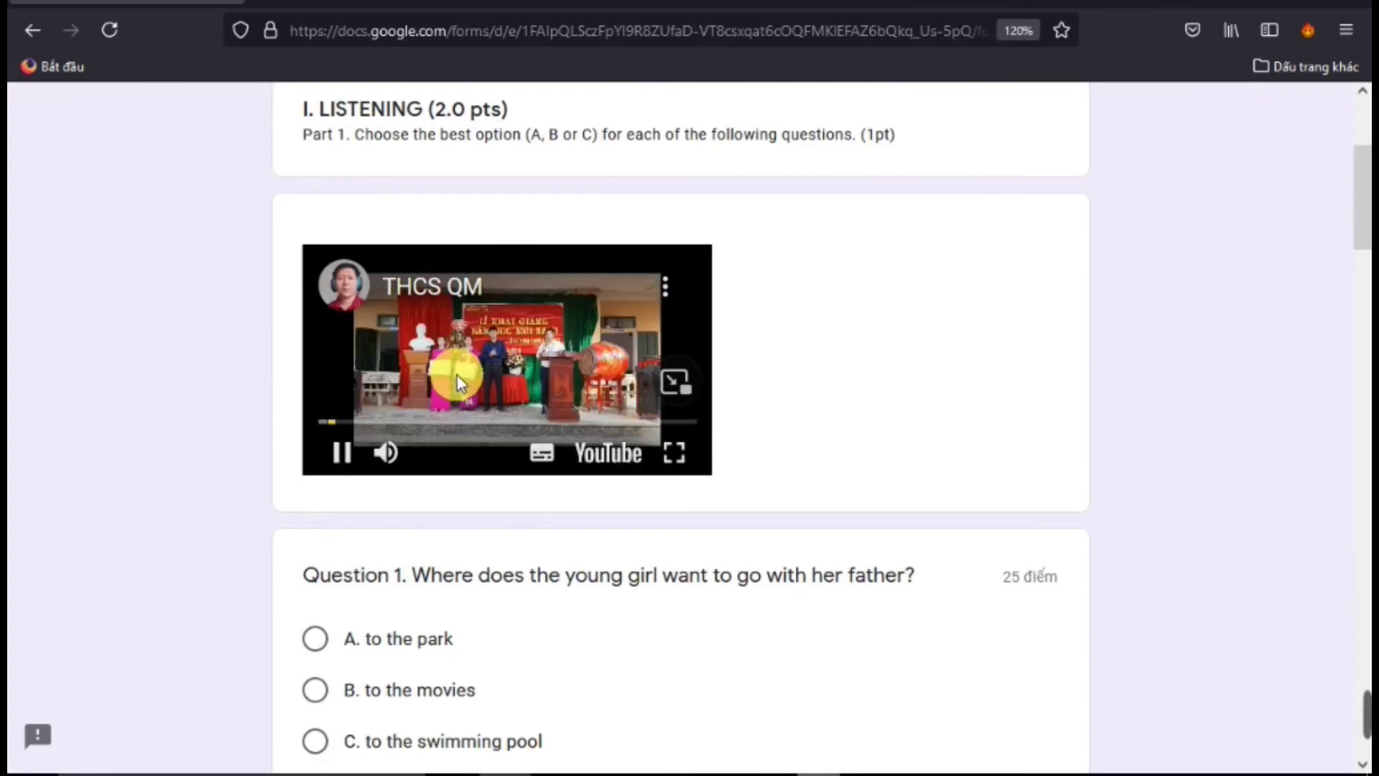
click(347, 453)
scroll(426, 550, down, 3)
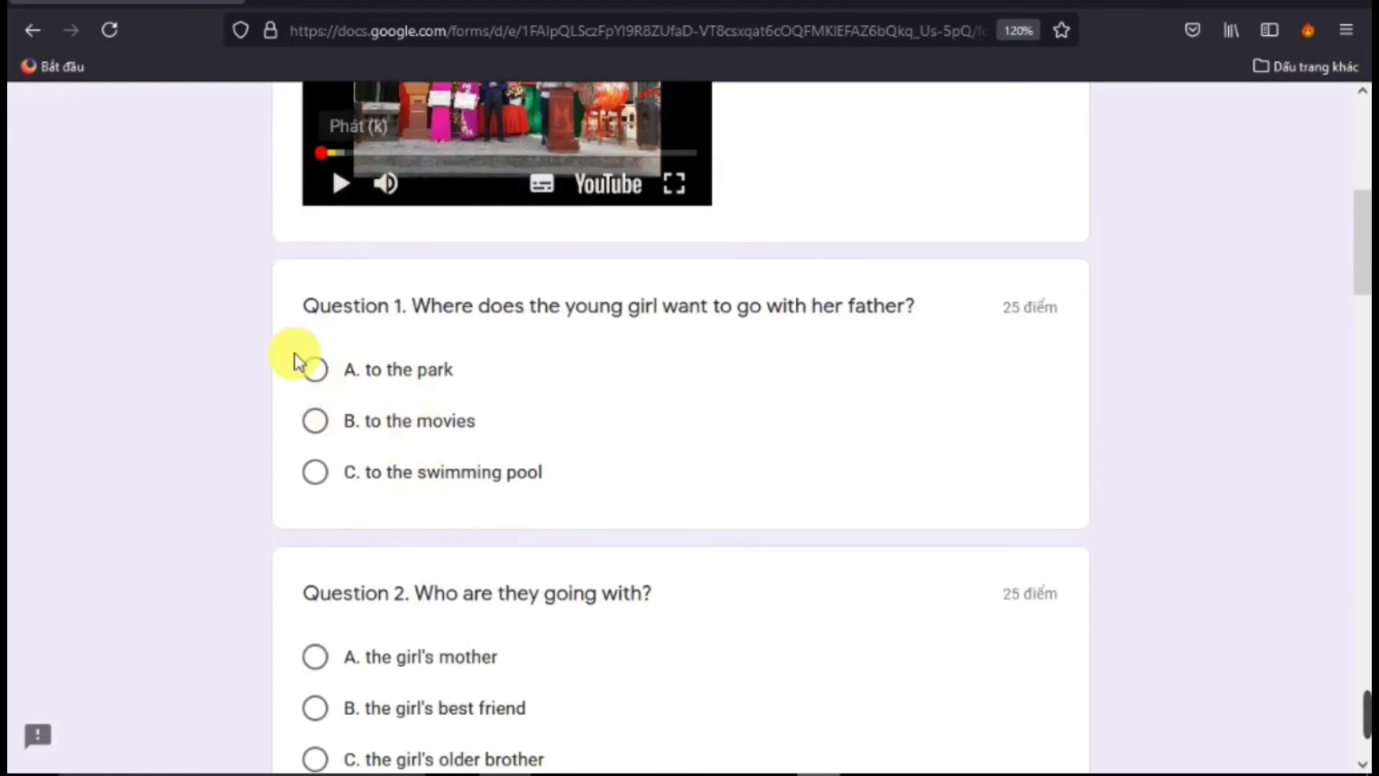
scroll(298, 361, down, 3)
scroll(352, 462, up, 5)
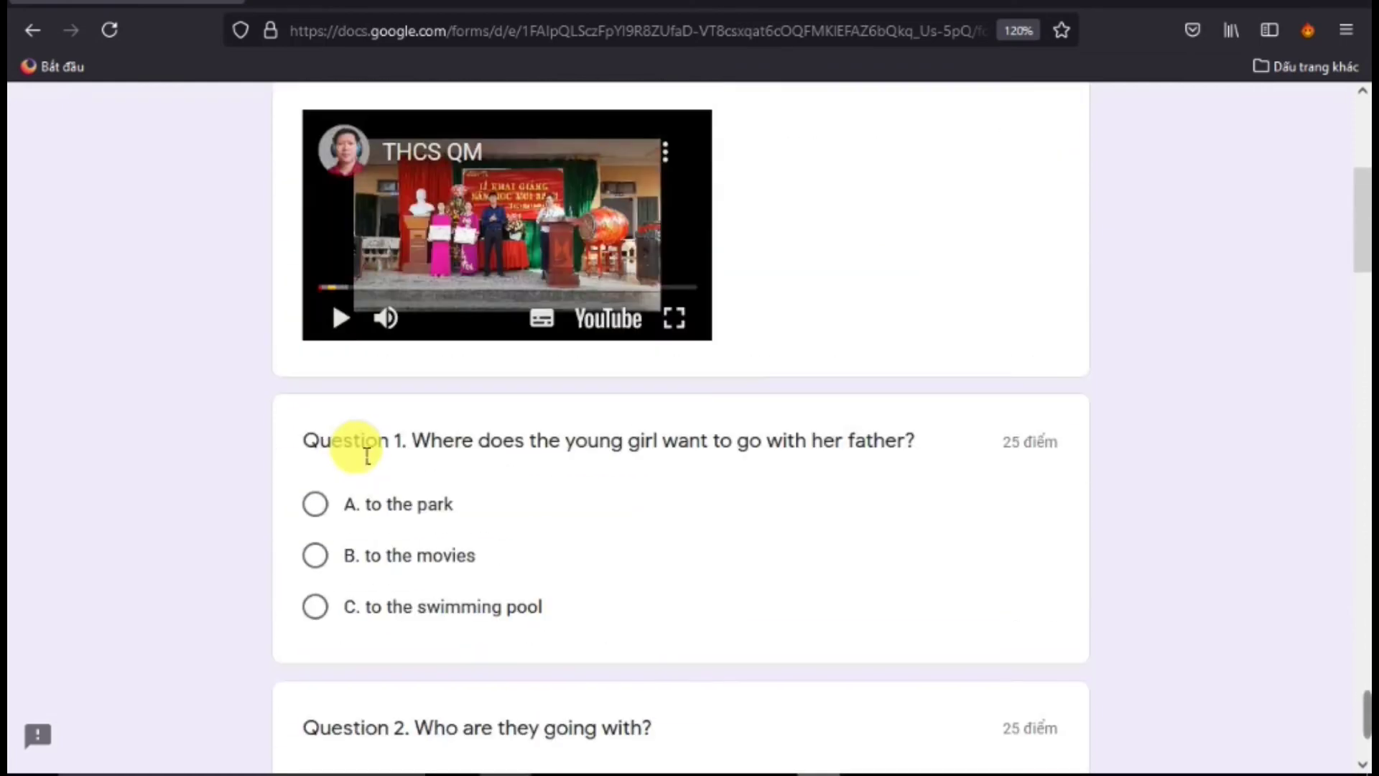
scroll(367, 457, down, 2)
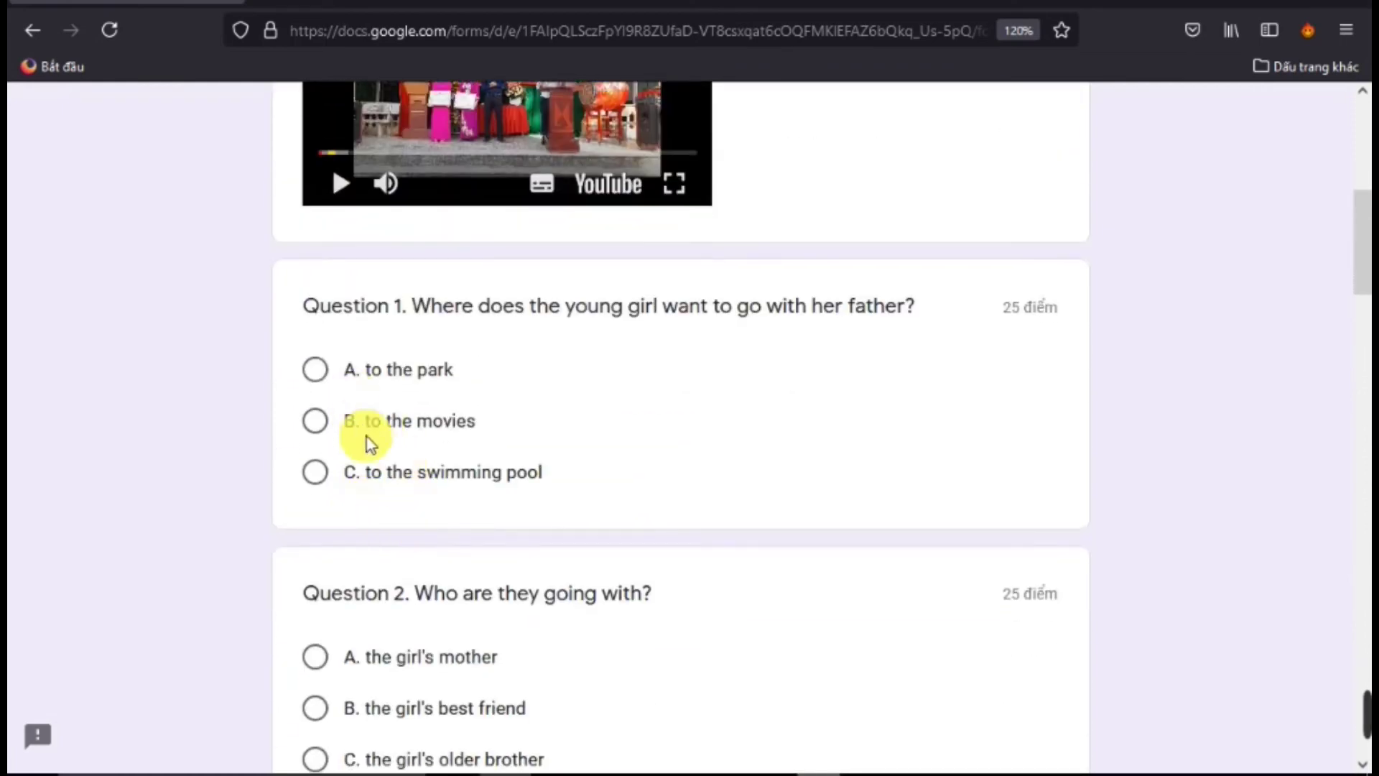
scroll(359, 447, down, 12)
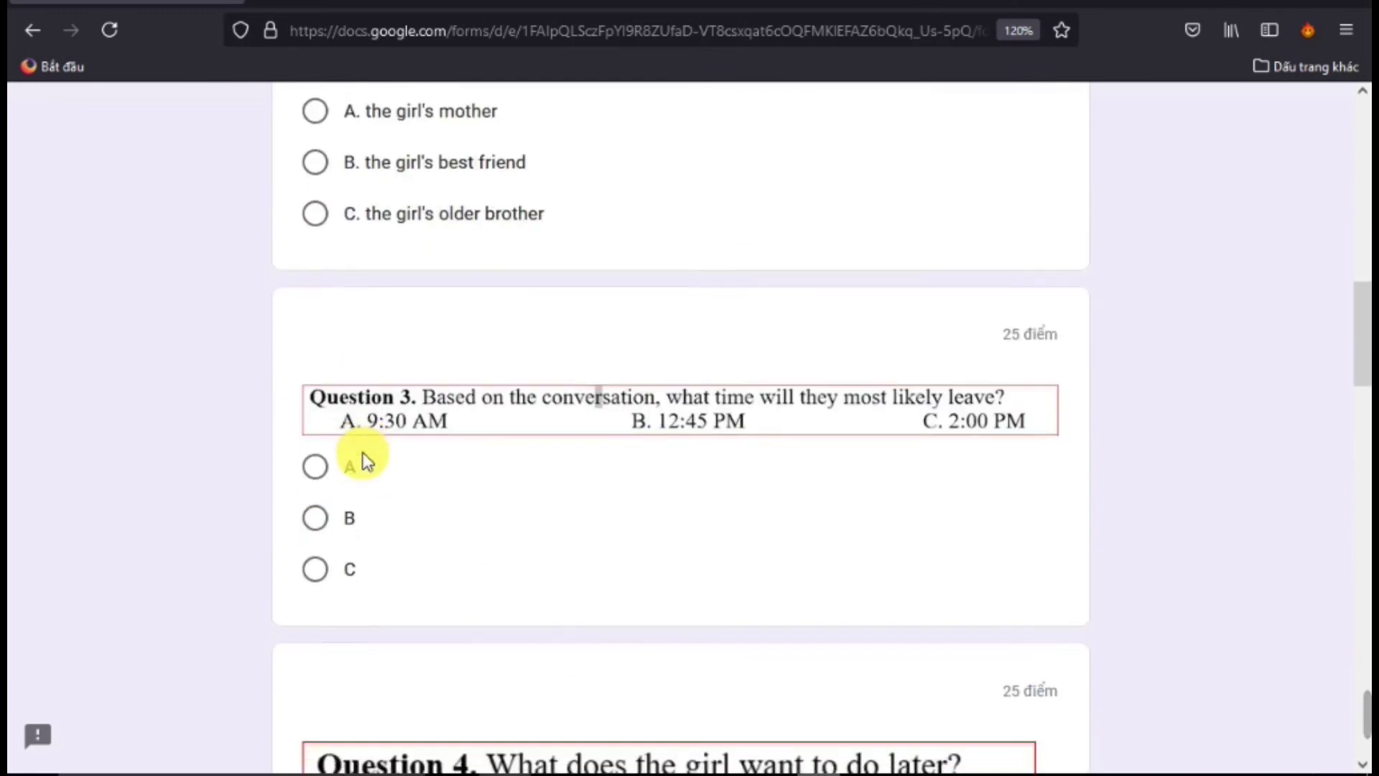
scroll(366, 460, down, 5)
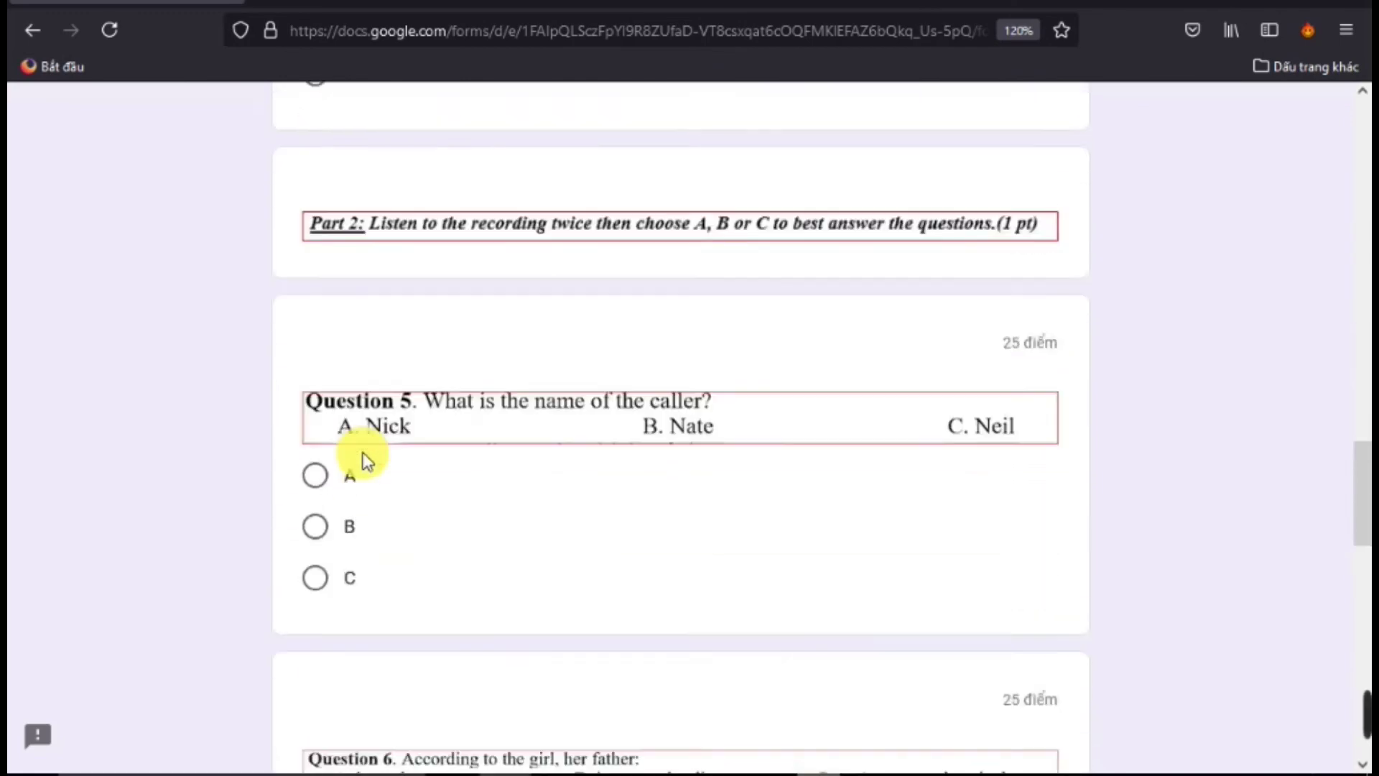
scroll(366, 459, up, 2)
scroll(388, 387, up, 3)
scroll(431, 513, down, 2)
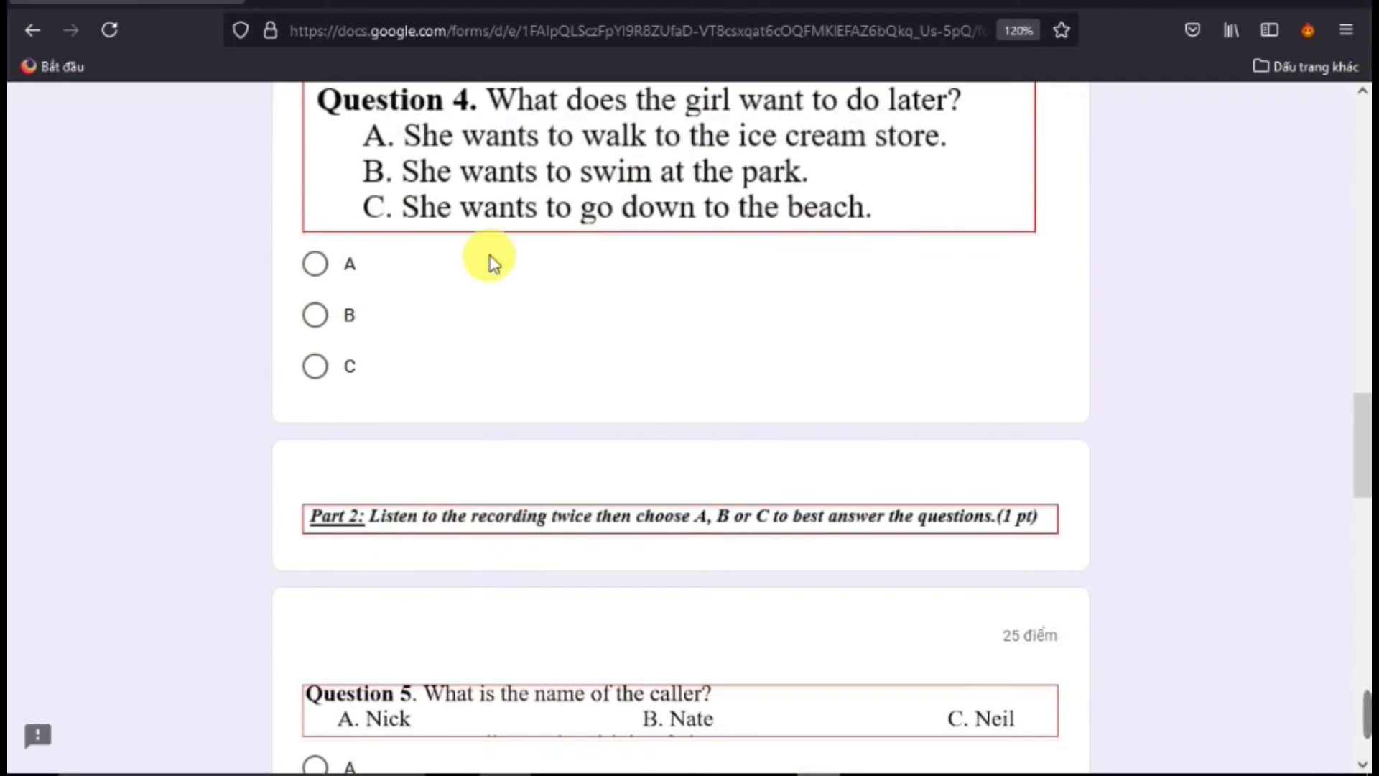
Back in the quiz editor, select the Part 2 instructions image item
click(762, 773)
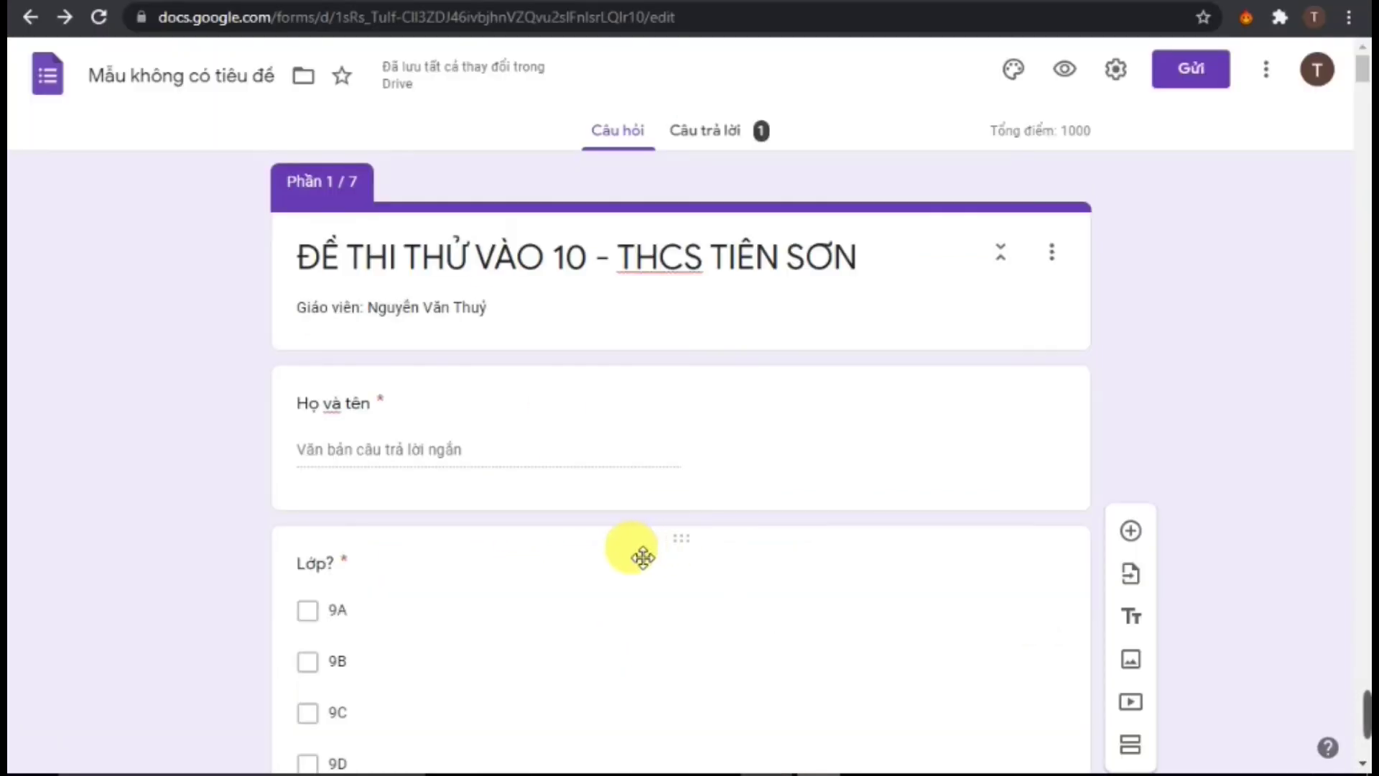
scroll(610, 561, down, 20)
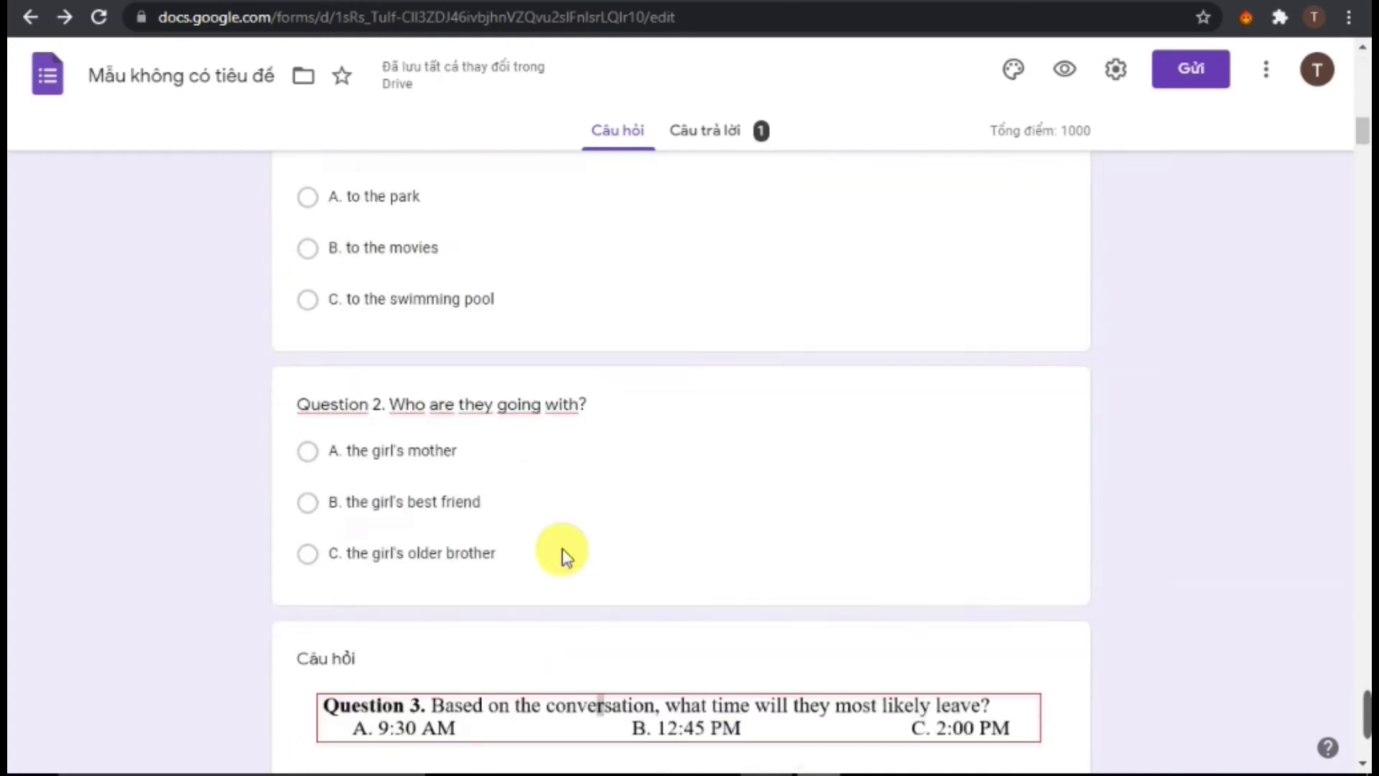
scroll(573, 588, down, 10)
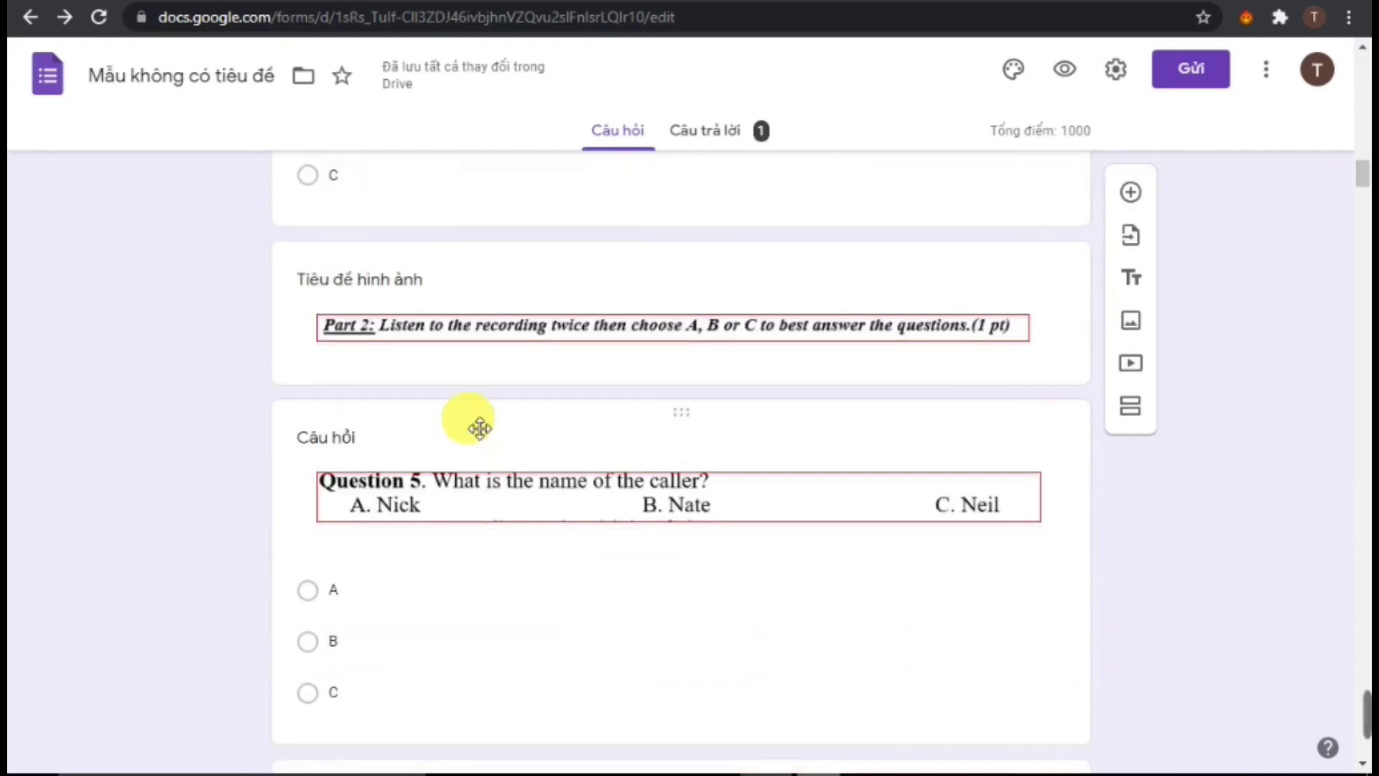
click(540, 301)
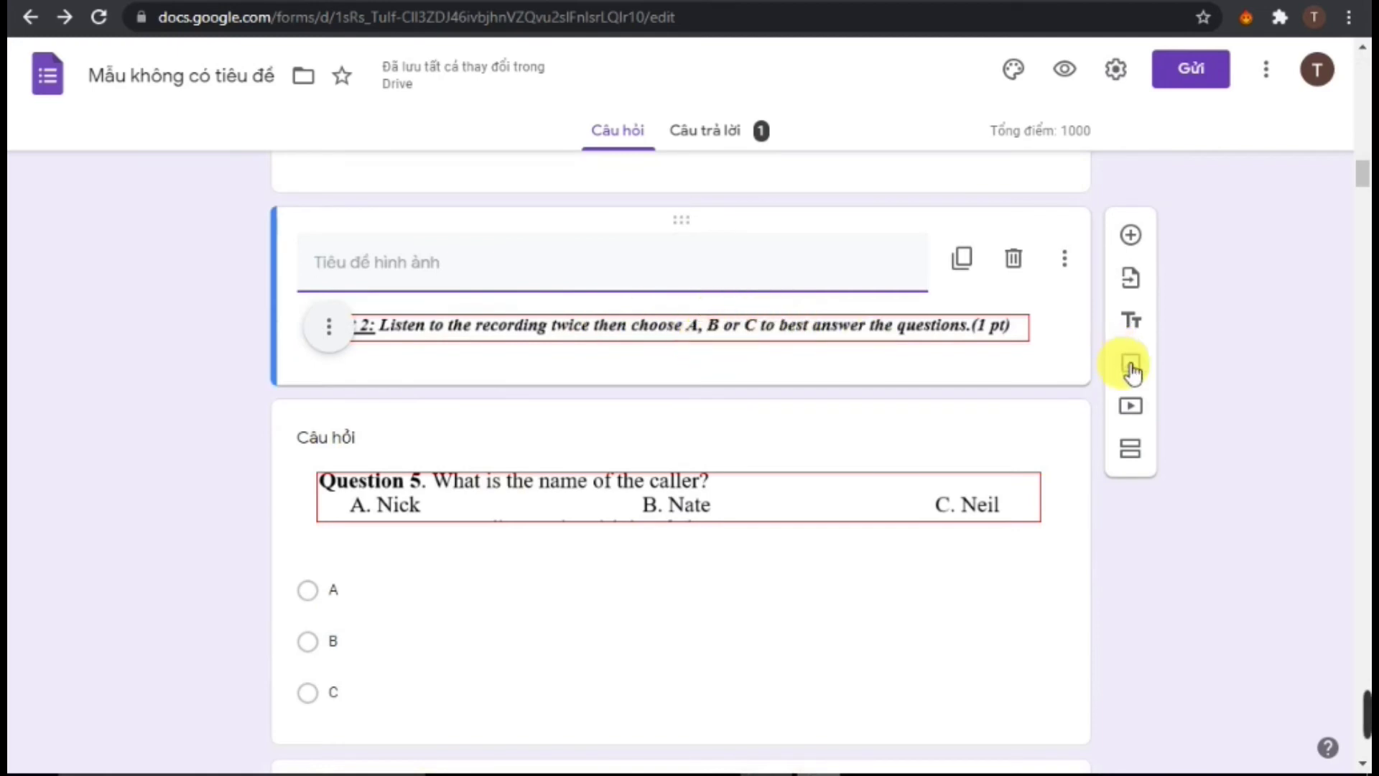
Start adding a video below Part 2, paste a link, then delete the wrong link
click(1131, 404)
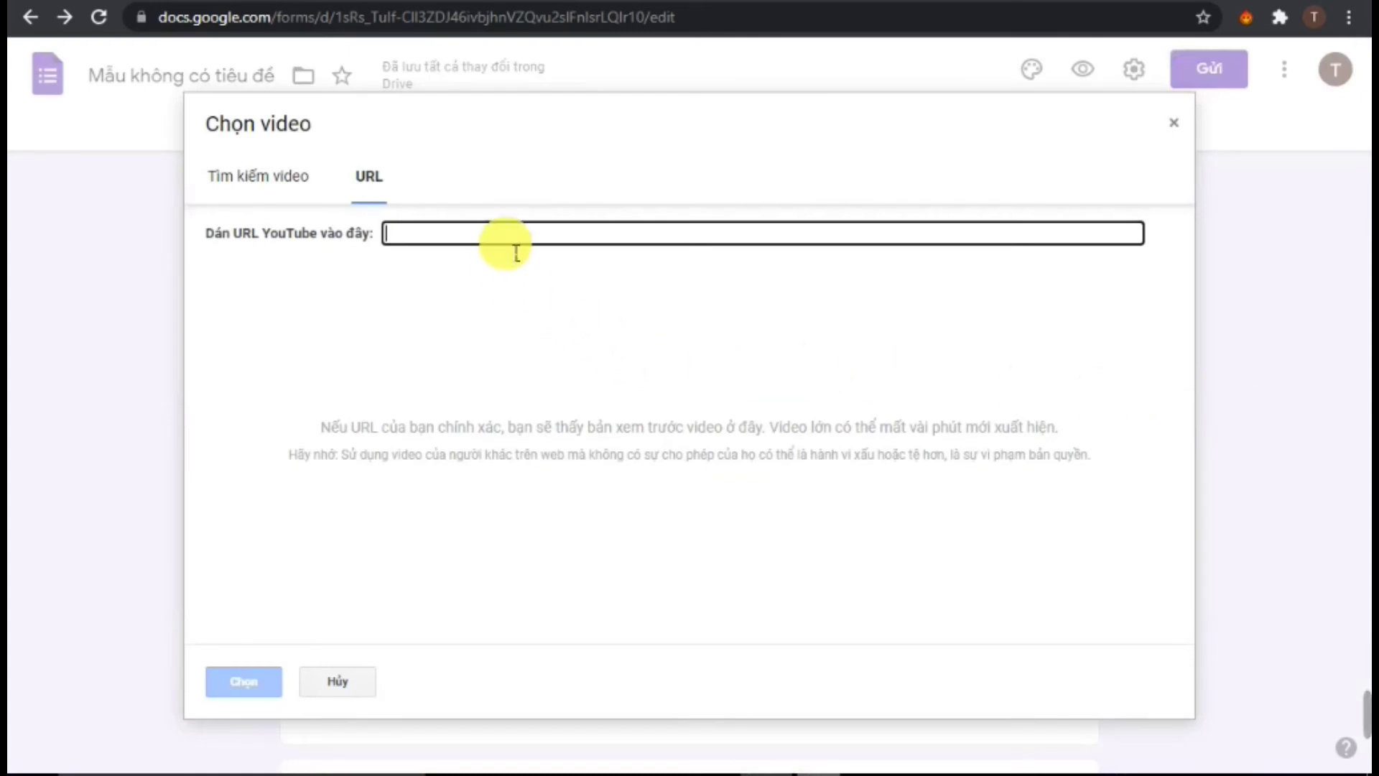
right_click(516, 252)
click(557, 360)
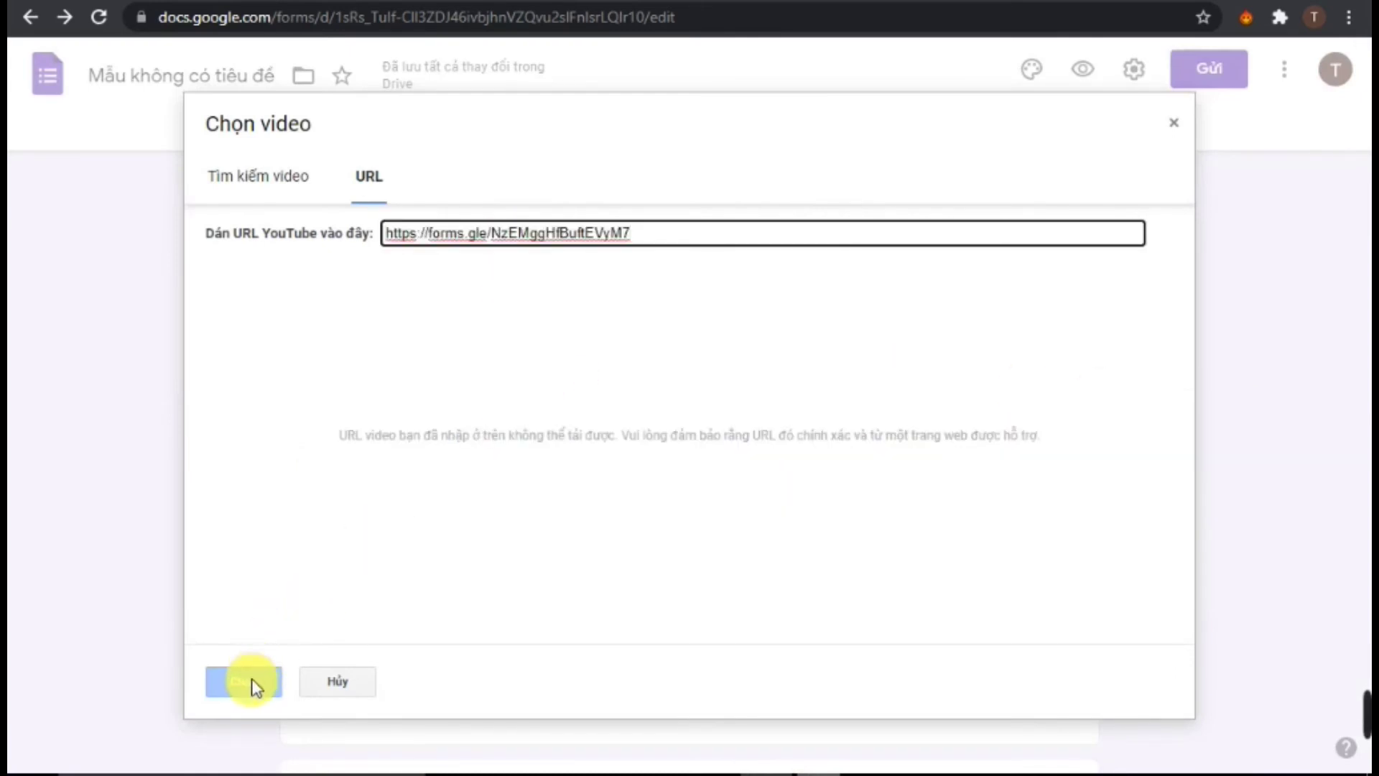
click(365, 199)
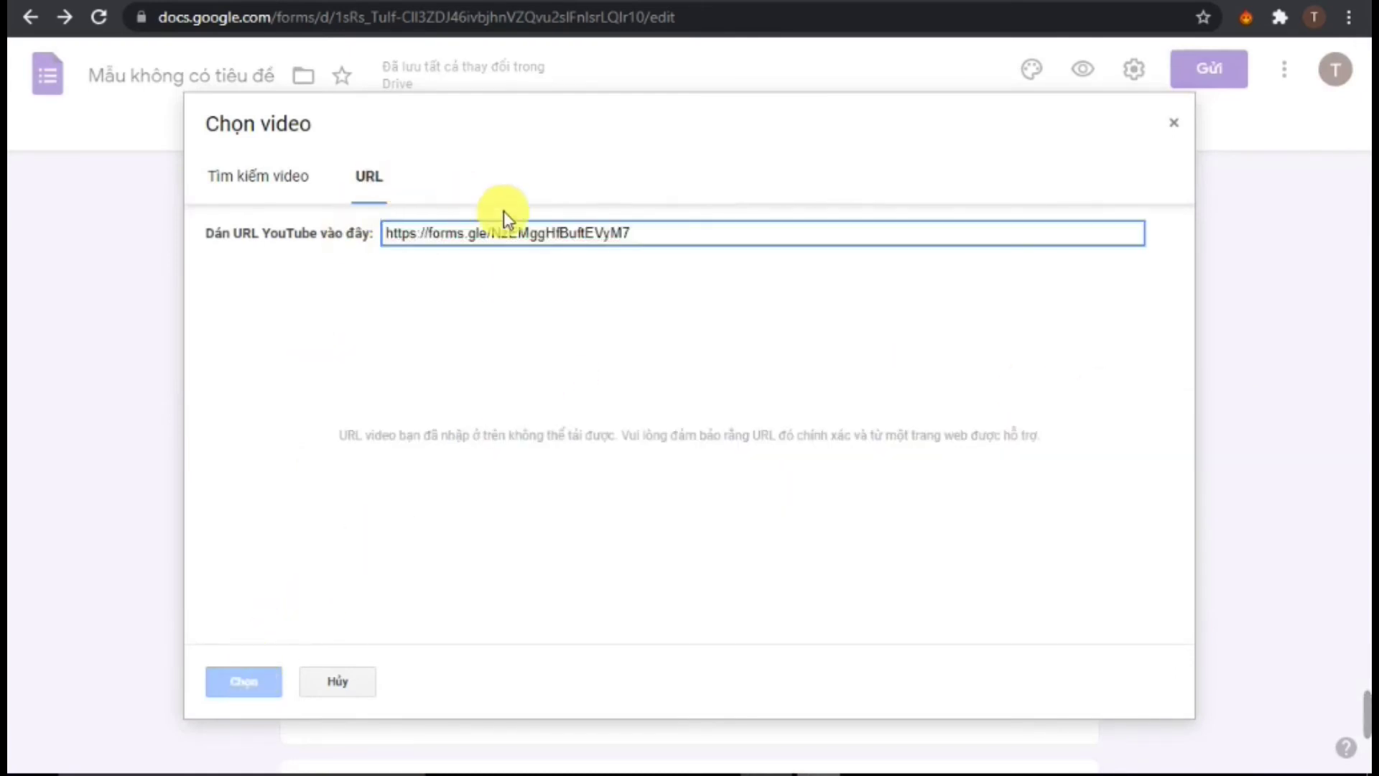
click(701, 237)
key(ctrl+a)
key(BackSpace)
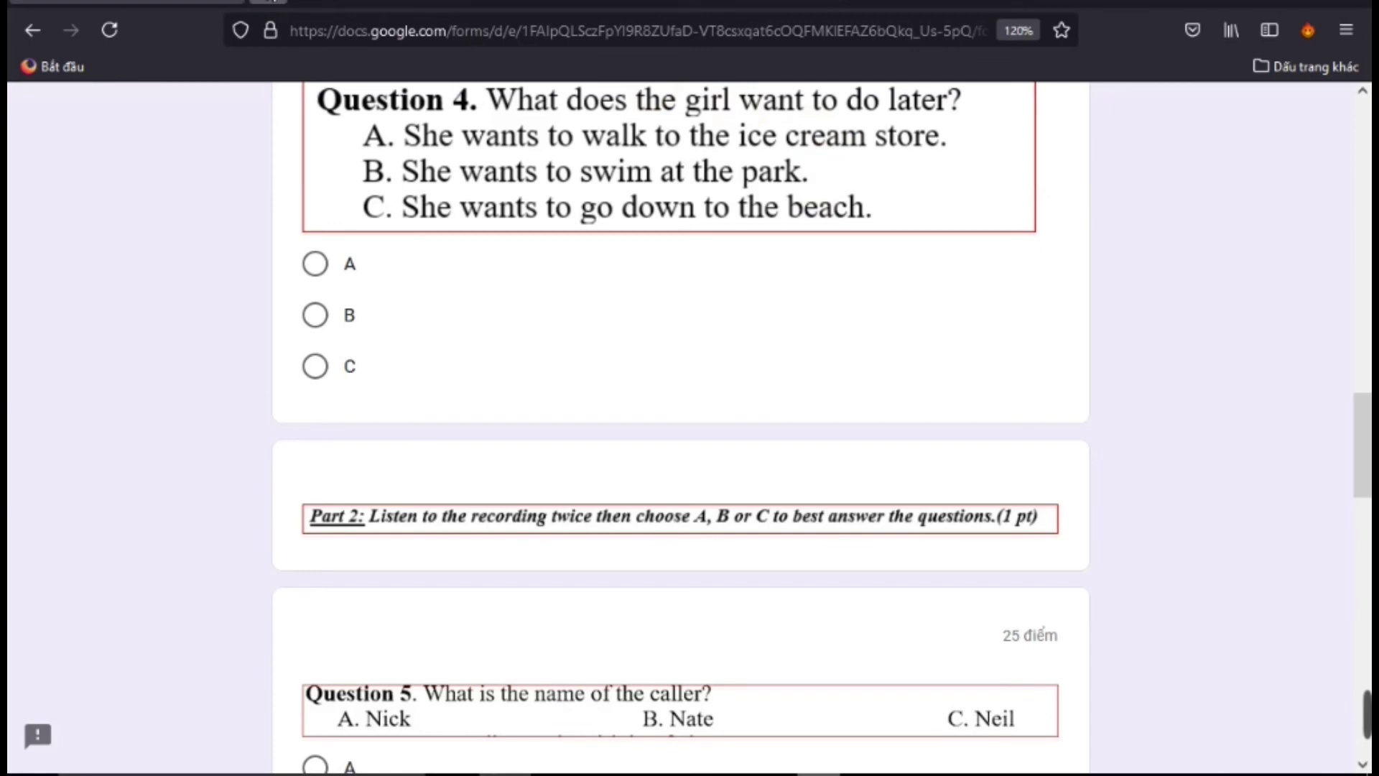
Go to YouTube in a new browser tab to find the video
key(ctrl+t)
click(254, 494)
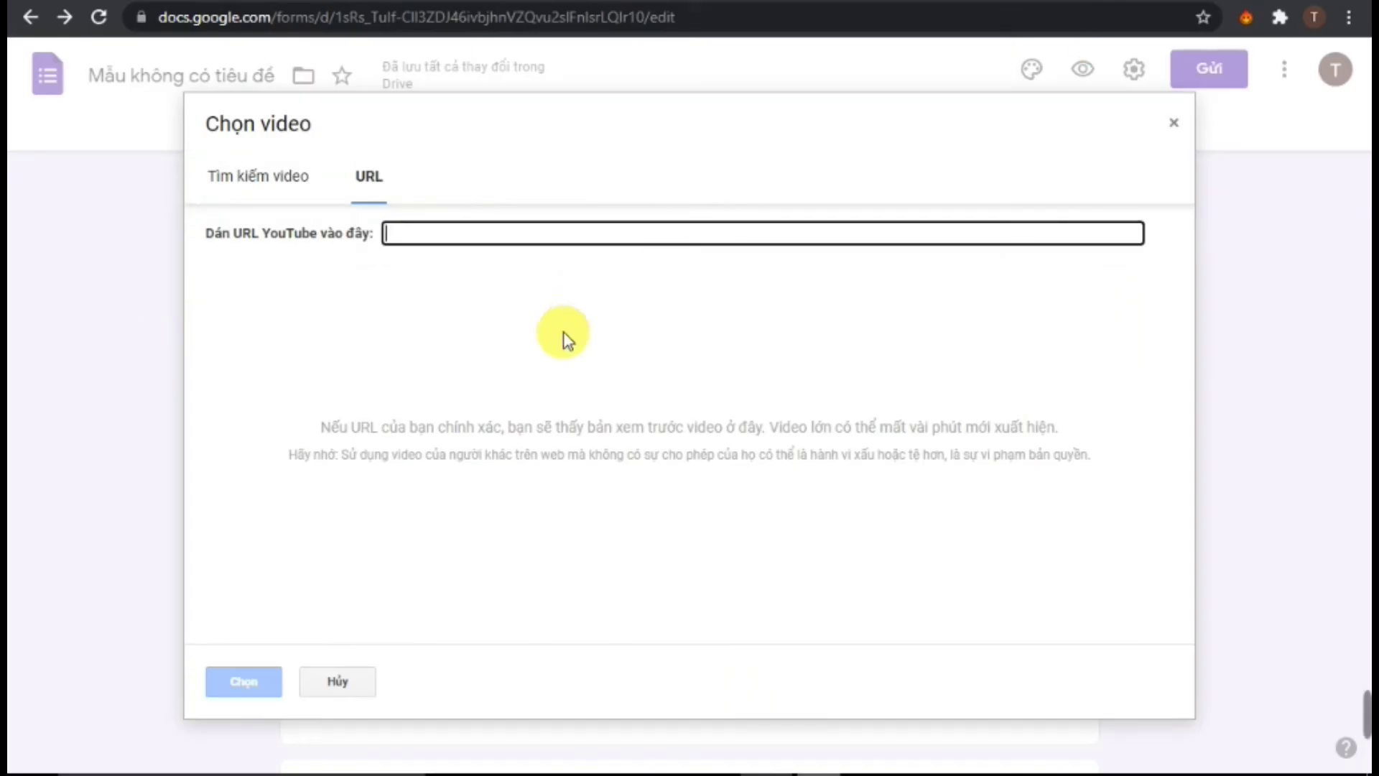
click(1186, 127)
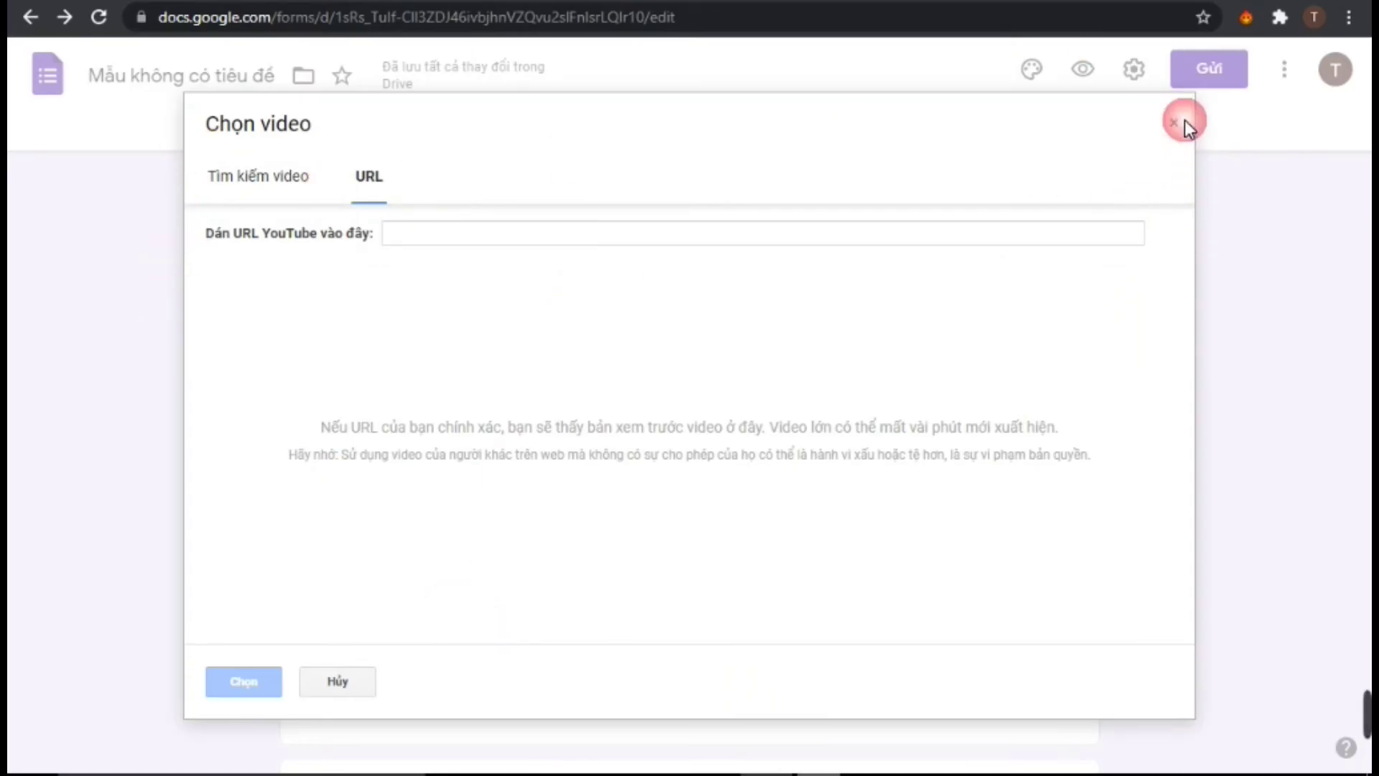
Close the Chọn video dialog with no video added, review the Part 2 questions, and move to YouTube
click(1147, 142)
scroll(625, 329, up, 10)
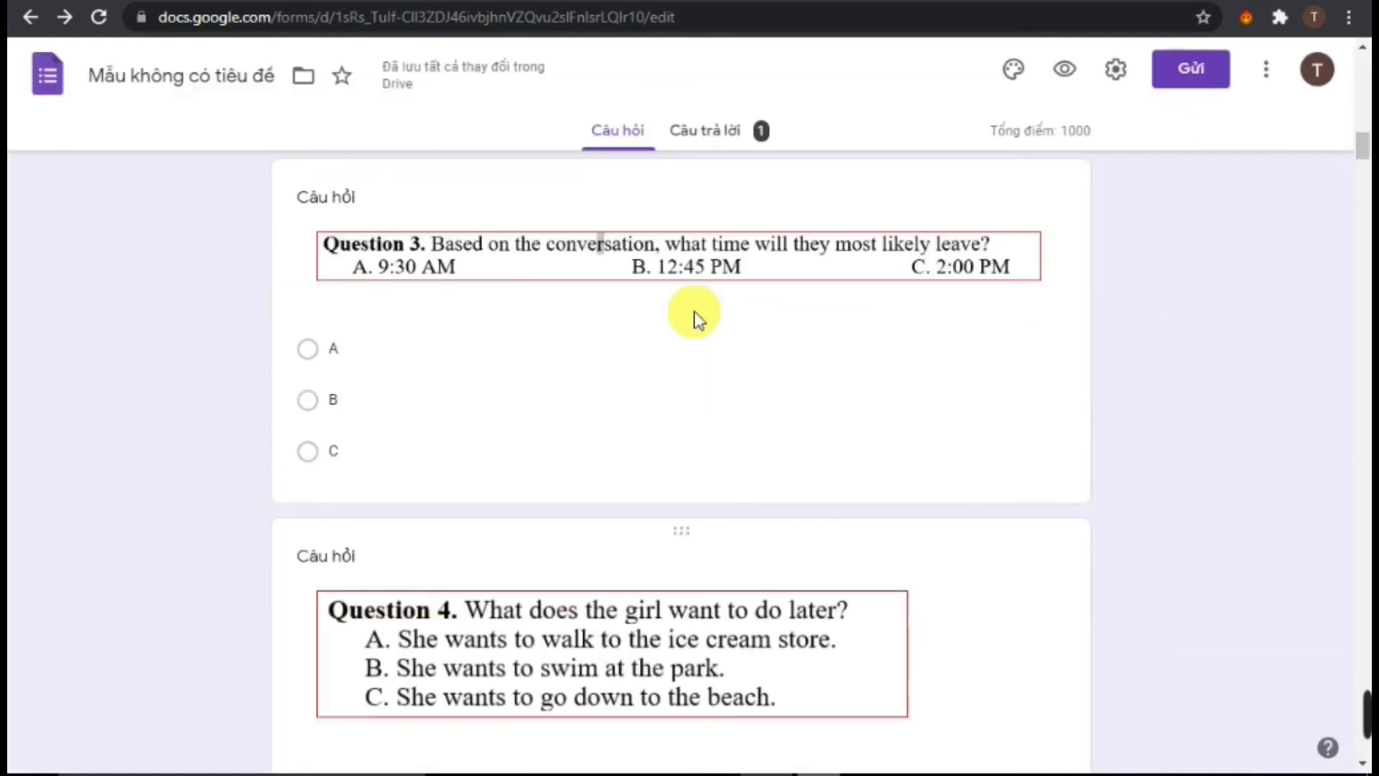
scroll(701, 318, up, 5)
scroll(702, 337, down, 12)
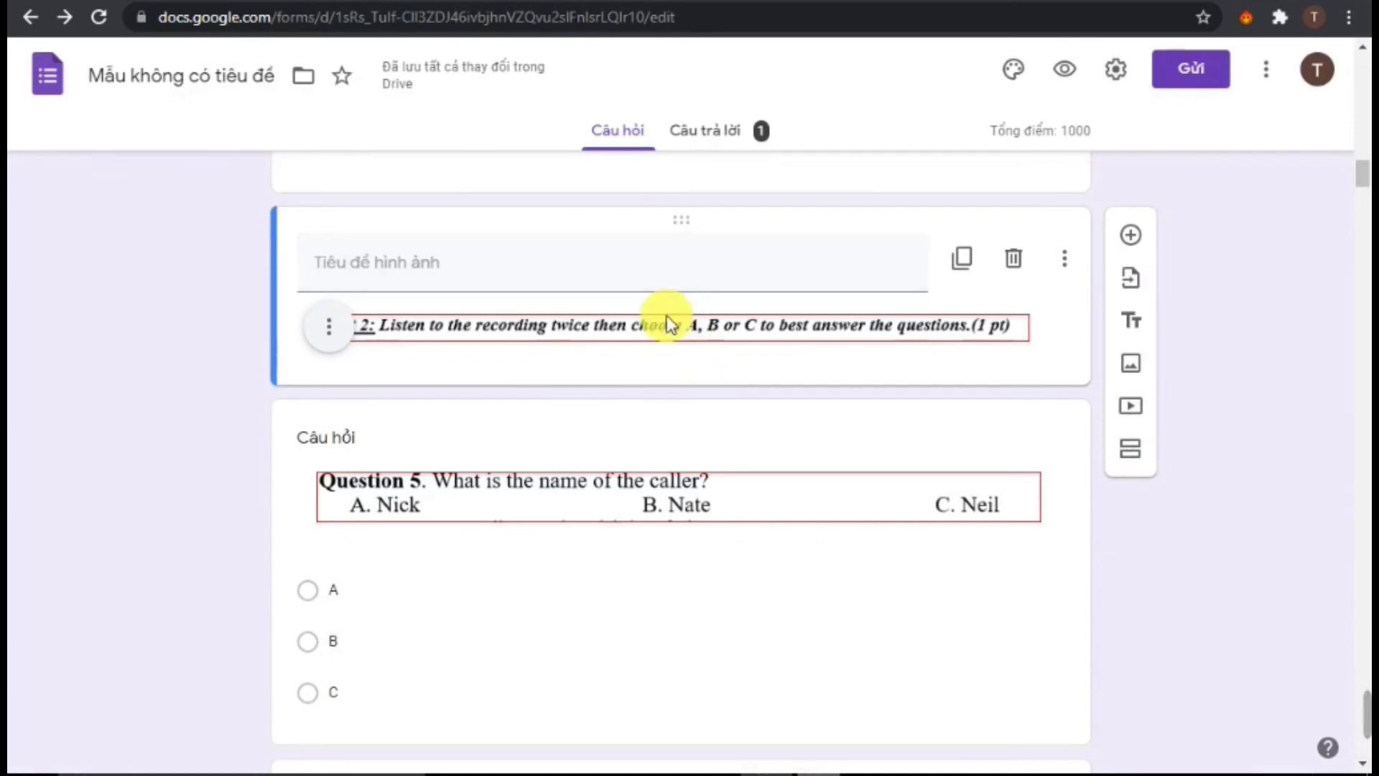
scroll(593, 367, down, 6)
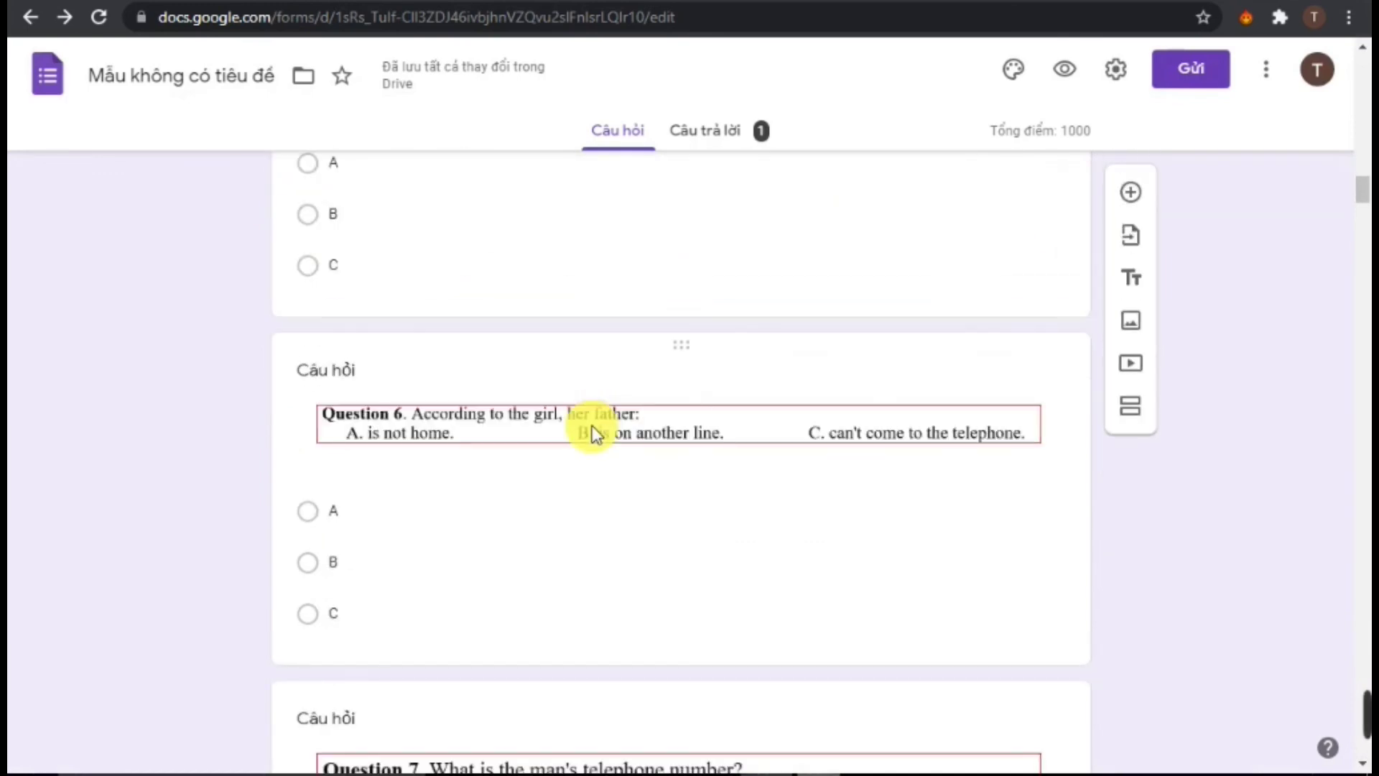
scroll(545, 338, down, 10)
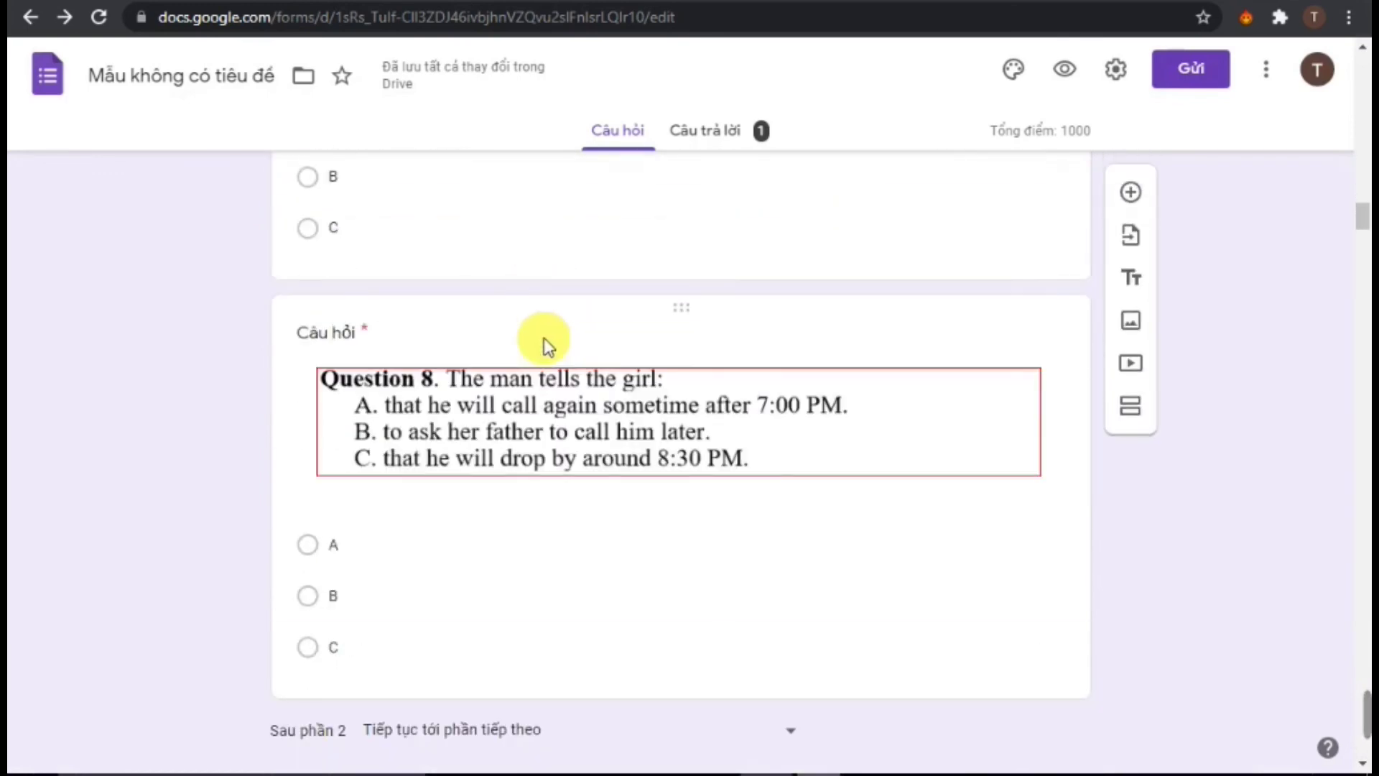
scroll(544, 338, down, 2)
scroll(548, 343, up, 20)
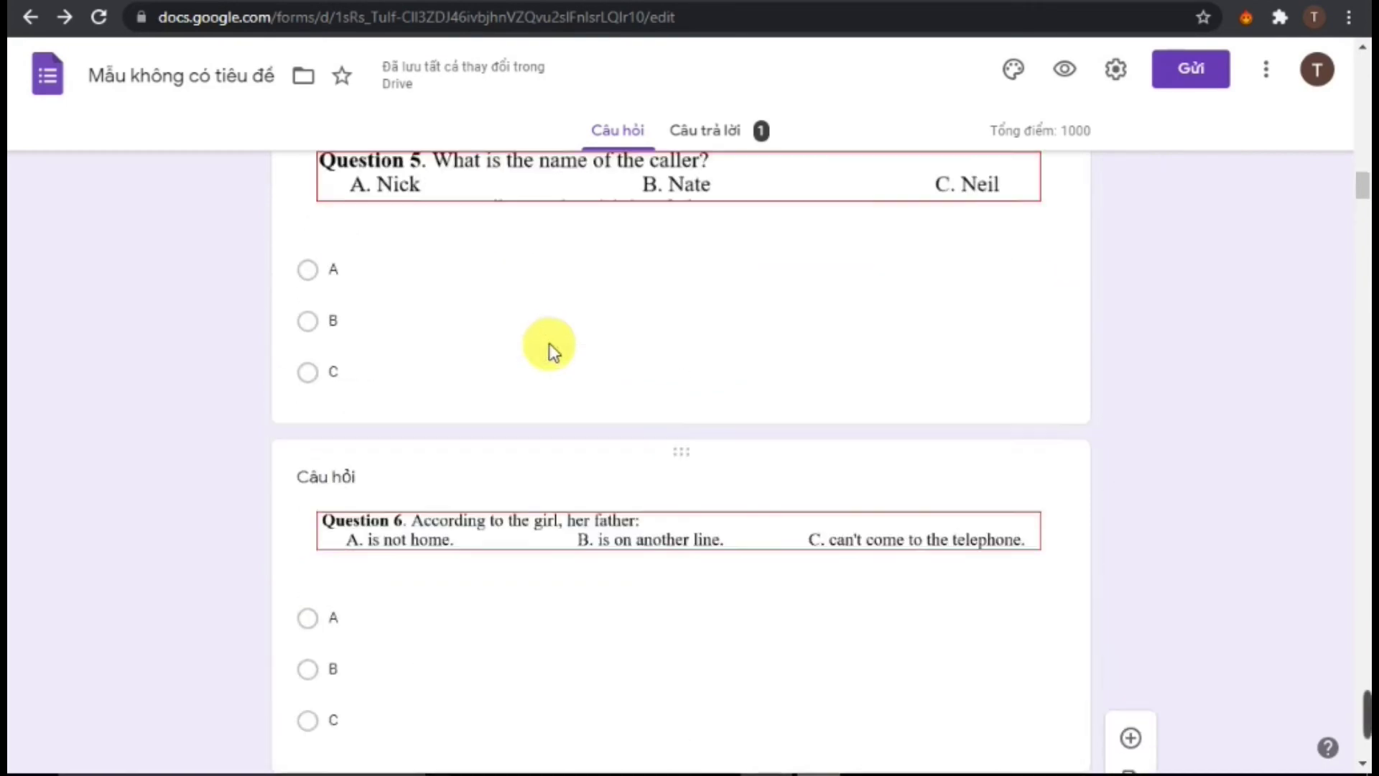
scroll(549, 342, up, 15)
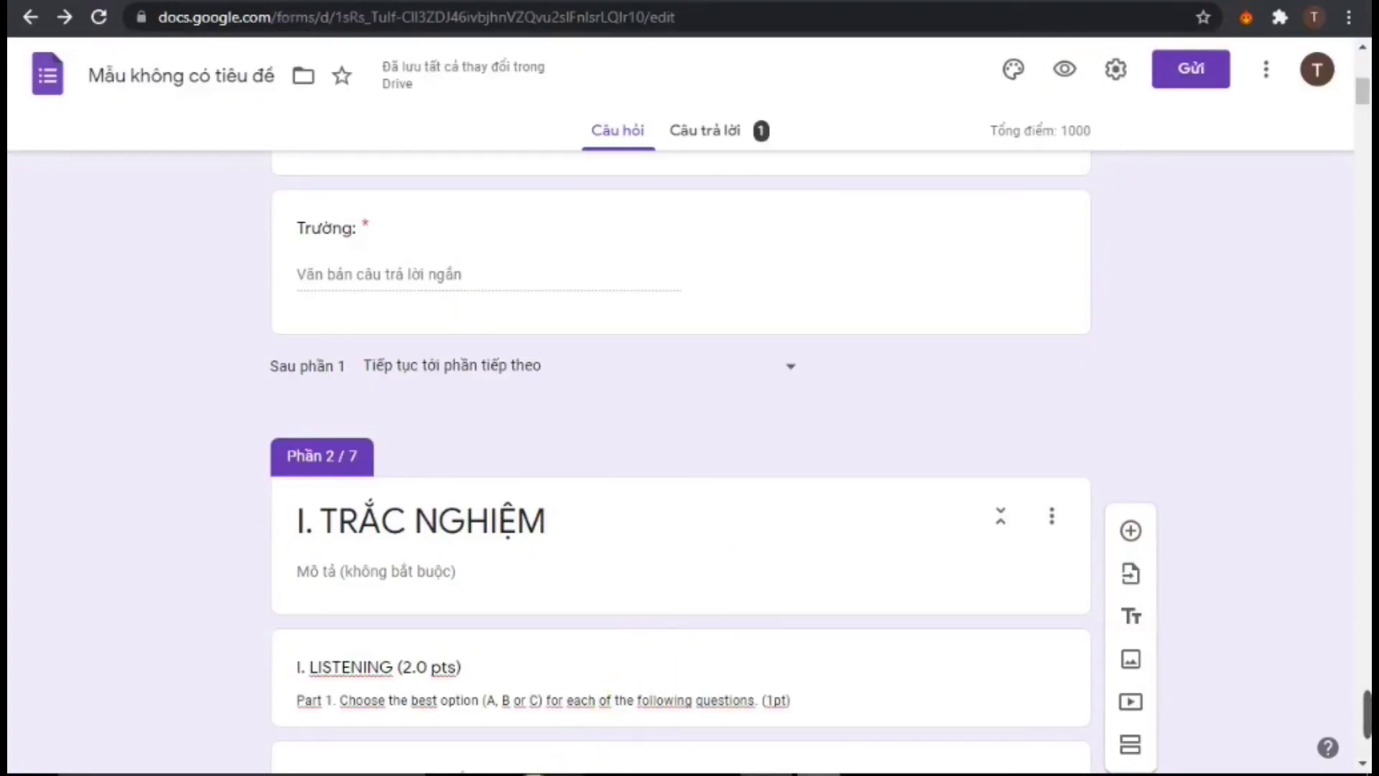
click(675, 431)
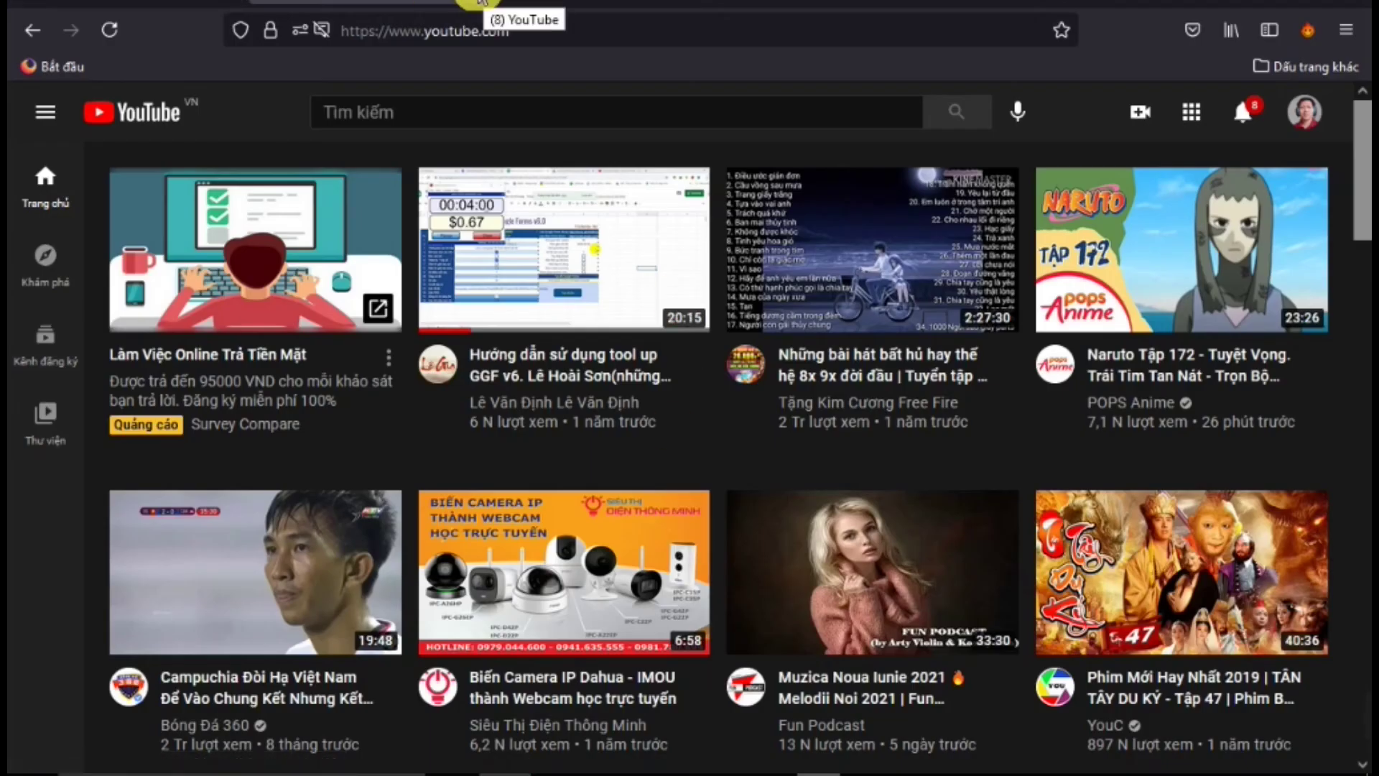
In the quiz preview, choose B (to the movies) for Question 1 and B (the girl's best friend) for Question 2
click(480, 1)
scroll(548, 338, down, 2)
scroll(553, 363, up, 8)
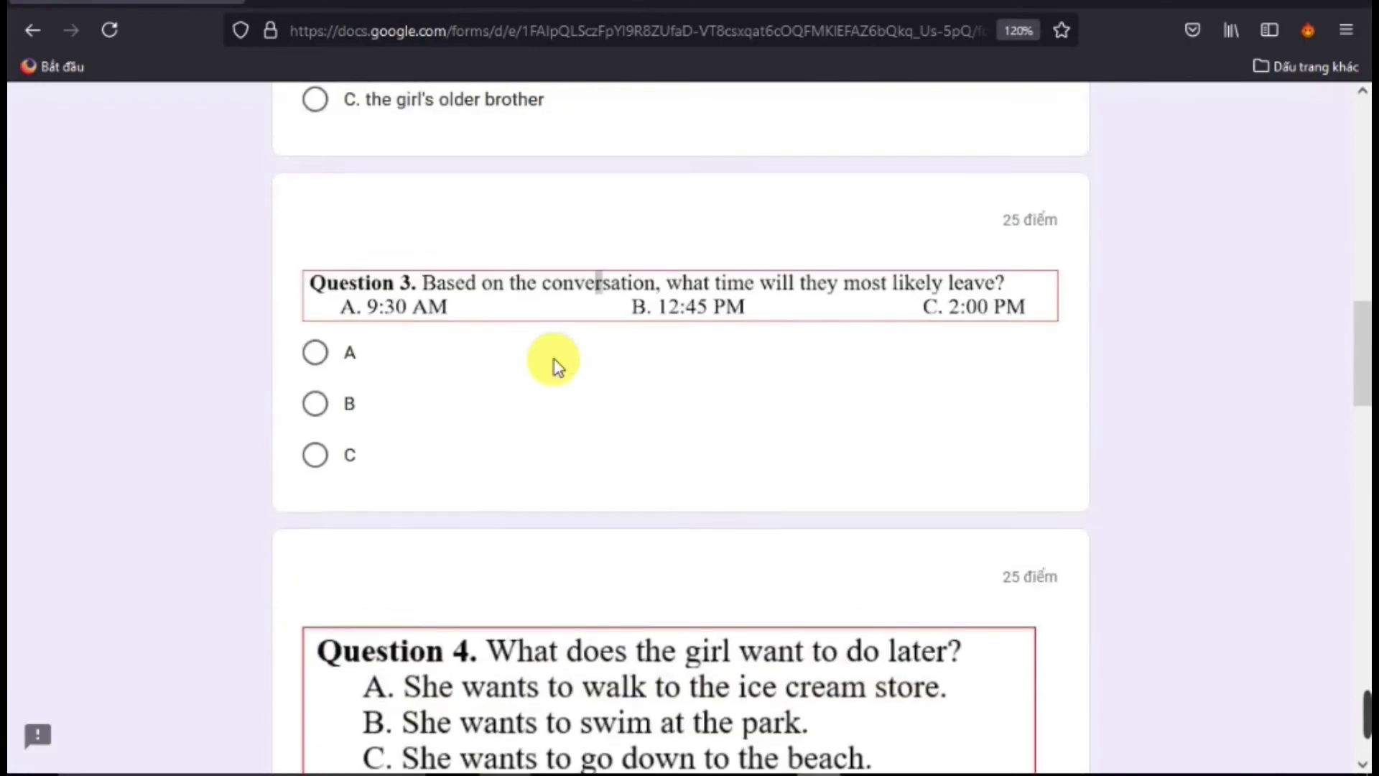
scroll(558, 361, up, 12)
scroll(553, 367, down, 4)
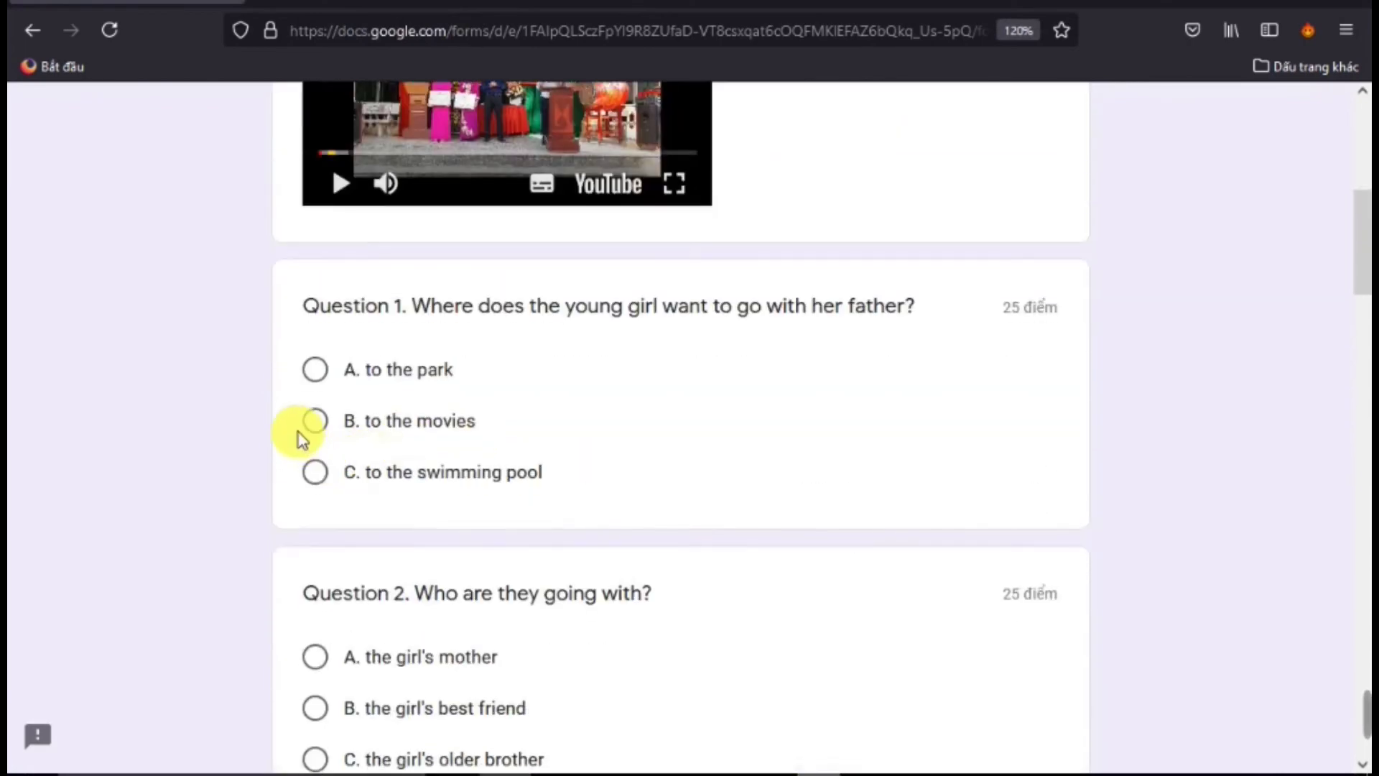
click(316, 422)
scroll(352, 508, down, 5)
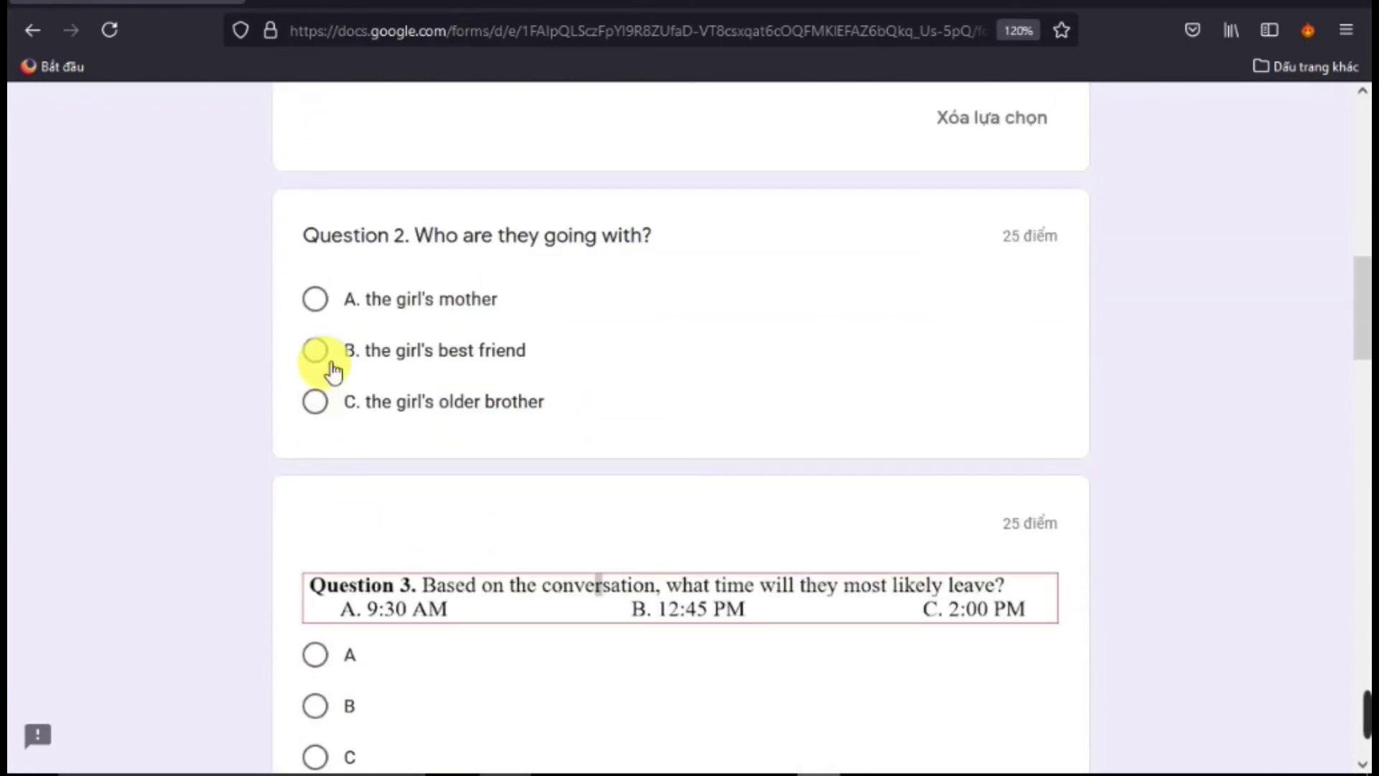
click(332, 365)
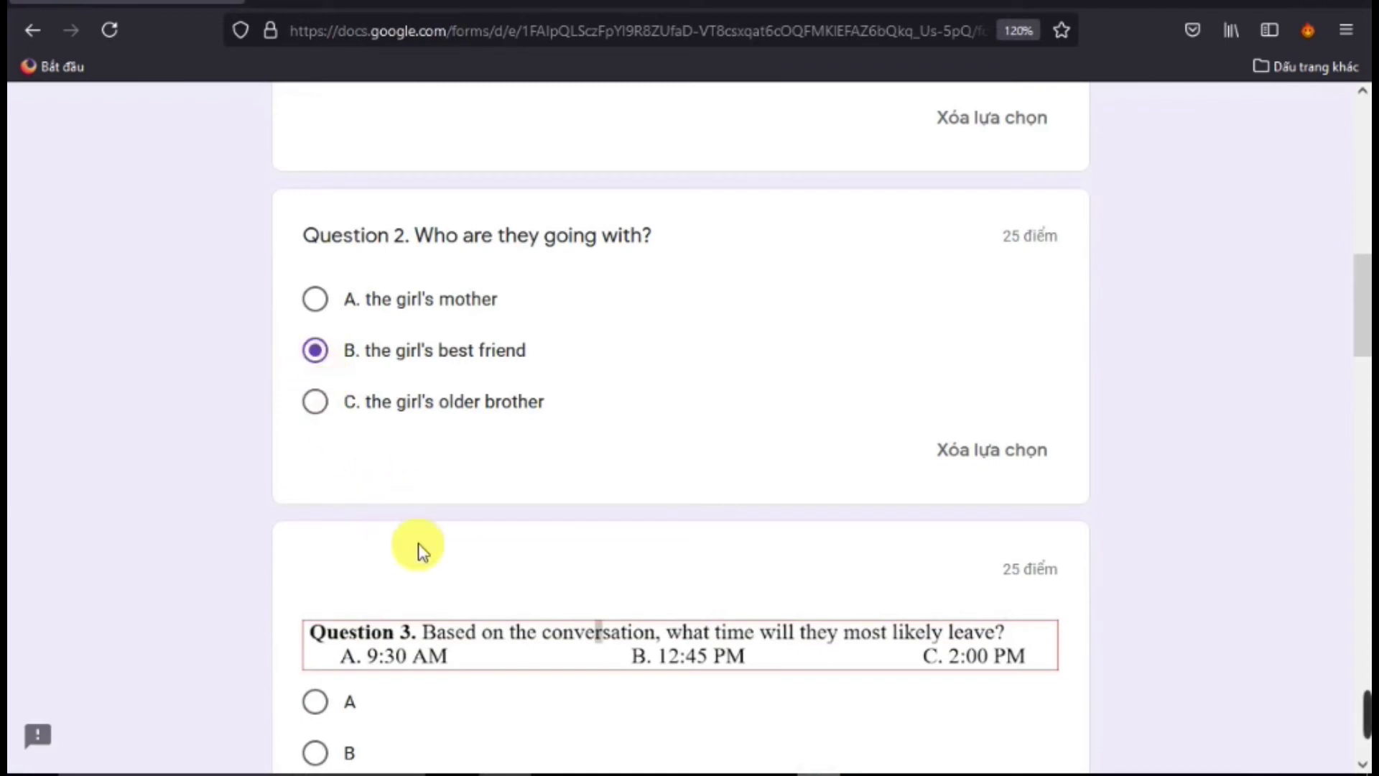
click(1245, 2)
Open Questions 1, 3 and 4 for editing in the quiz editor
scroll(352, 578, down, 12)
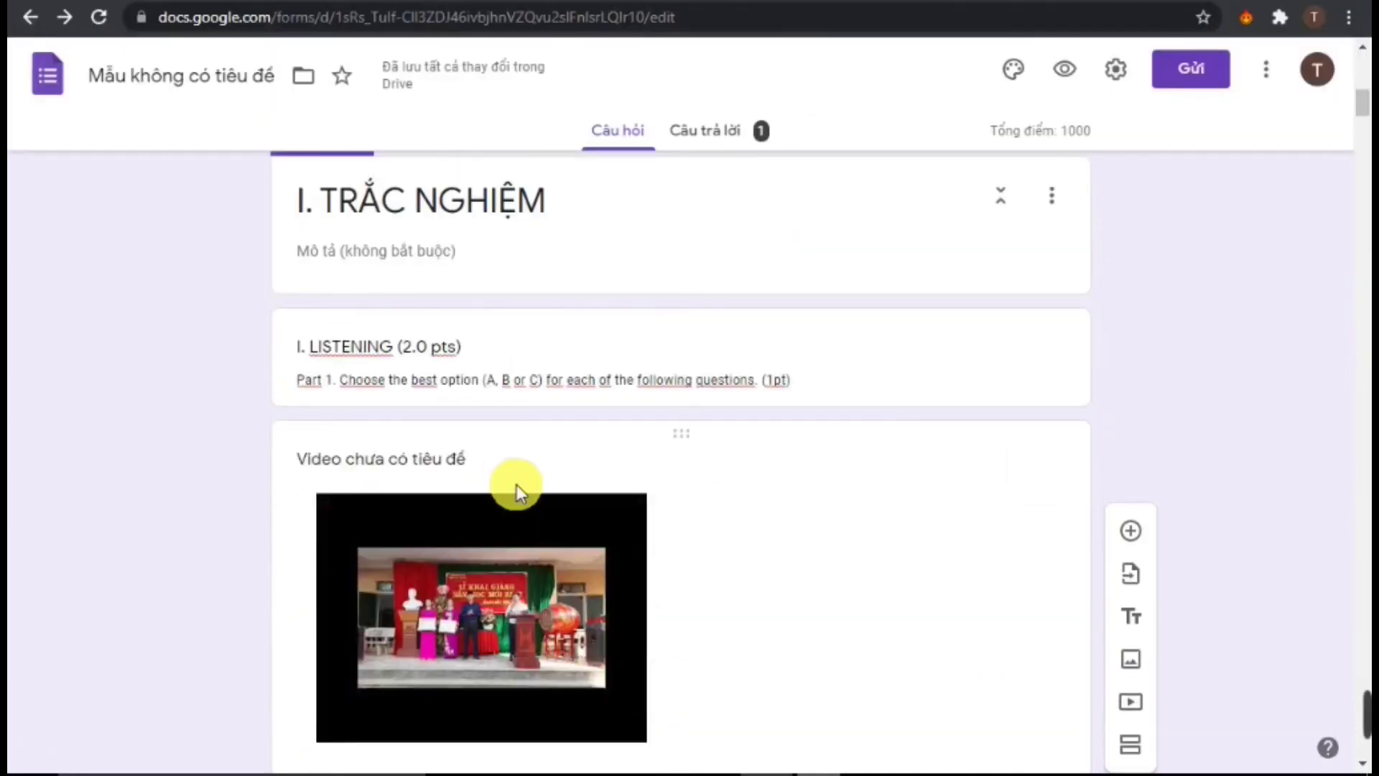
click(530, 425)
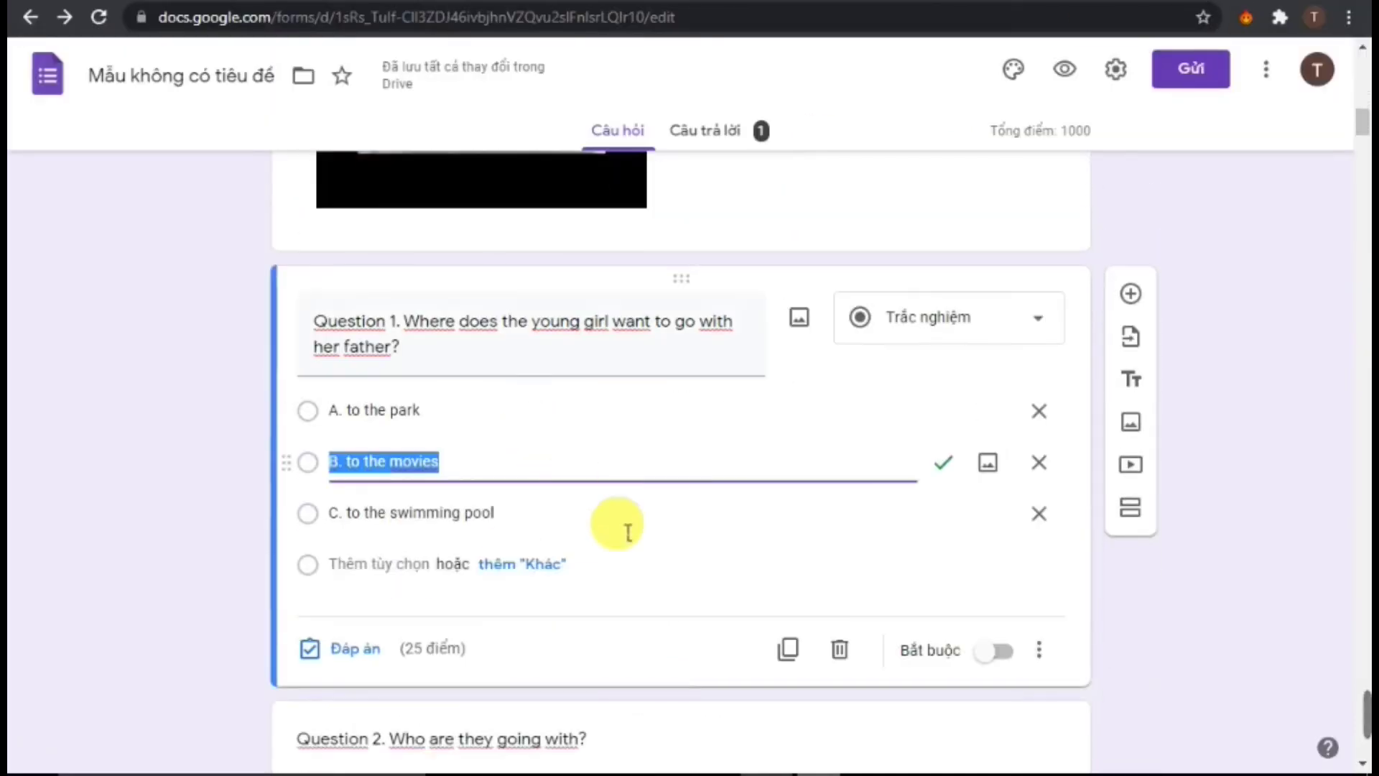
scroll(625, 529, down, 3)
scroll(606, 422, down, 6)
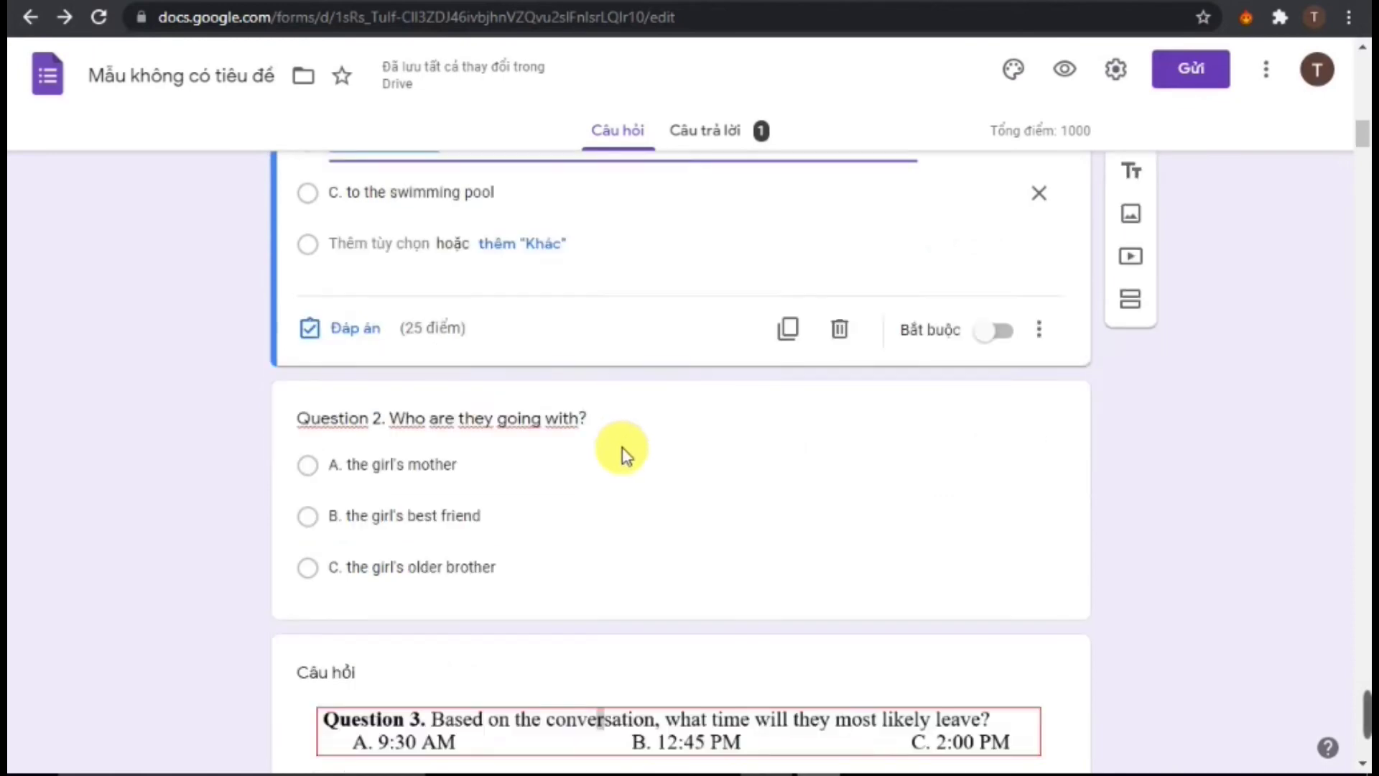
click(611, 557)
scroll(604, 594, down, 3)
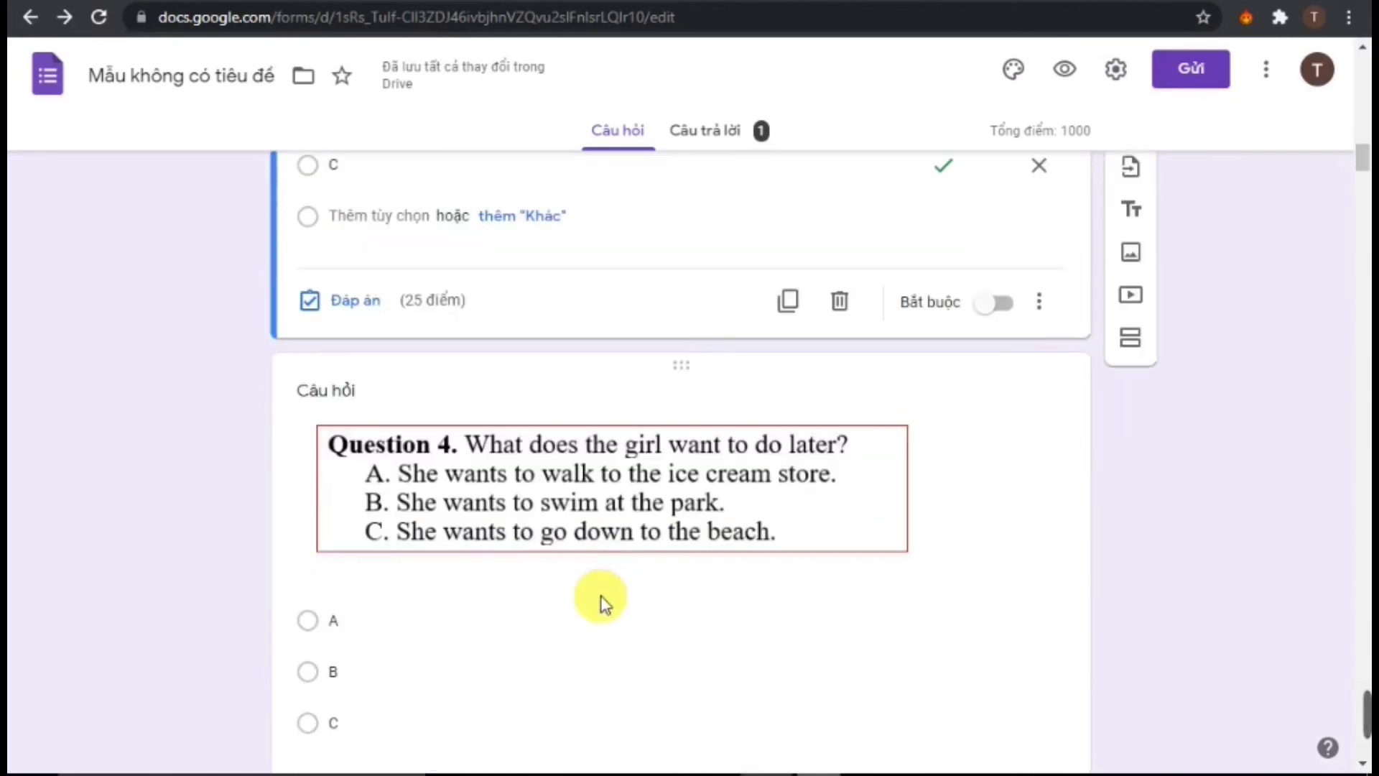
click(603, 594)
scroll(658, 633, down, 3)
scroll(790, 595, down, 3)
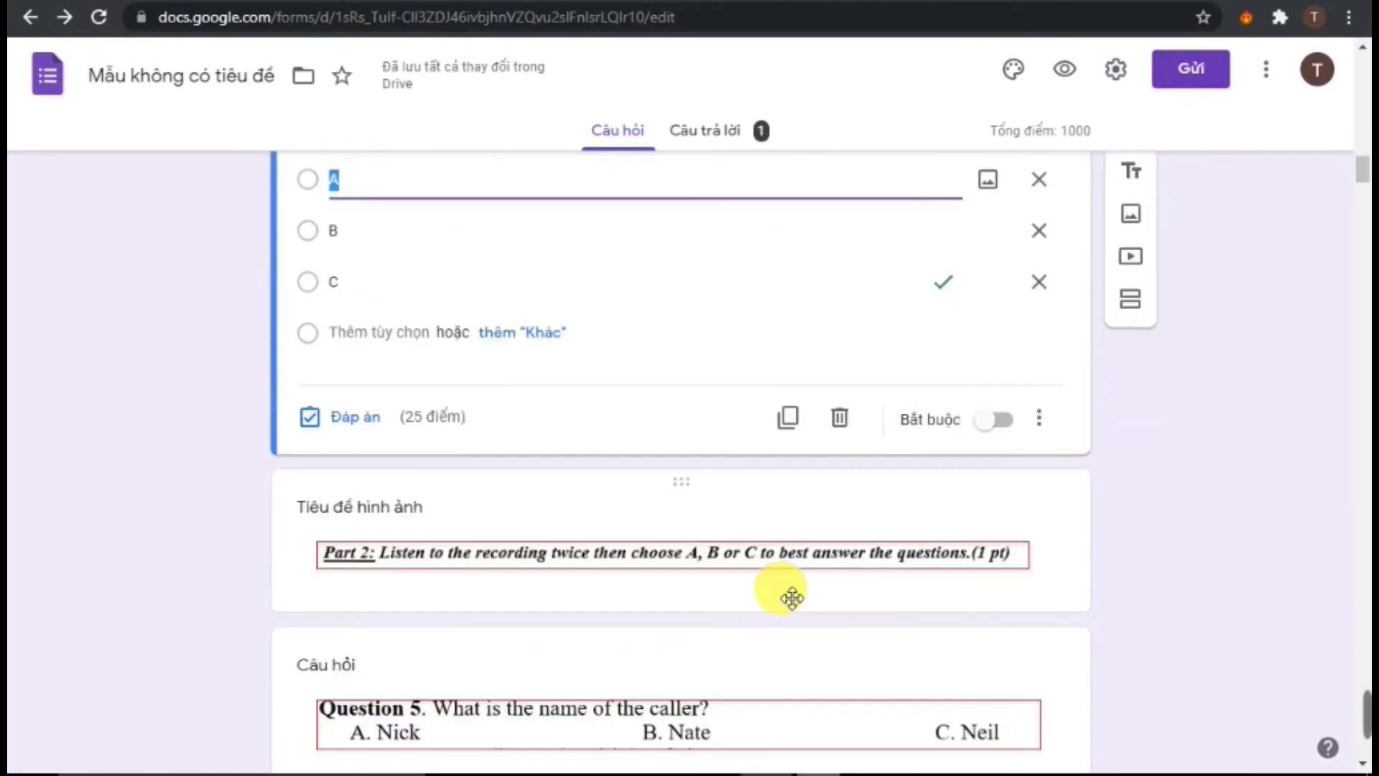
scroll(779, 584, up, 20)
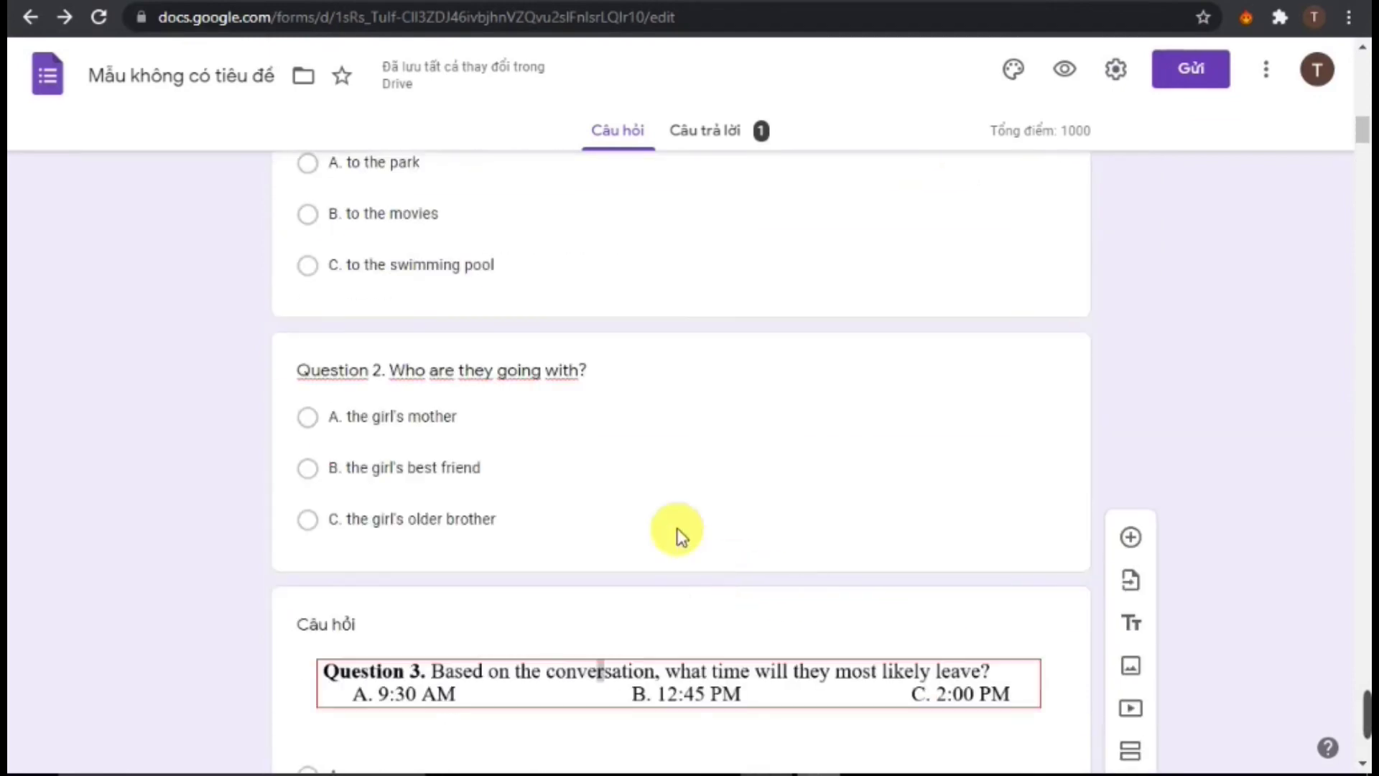
scroll(523, 467, up, 4)
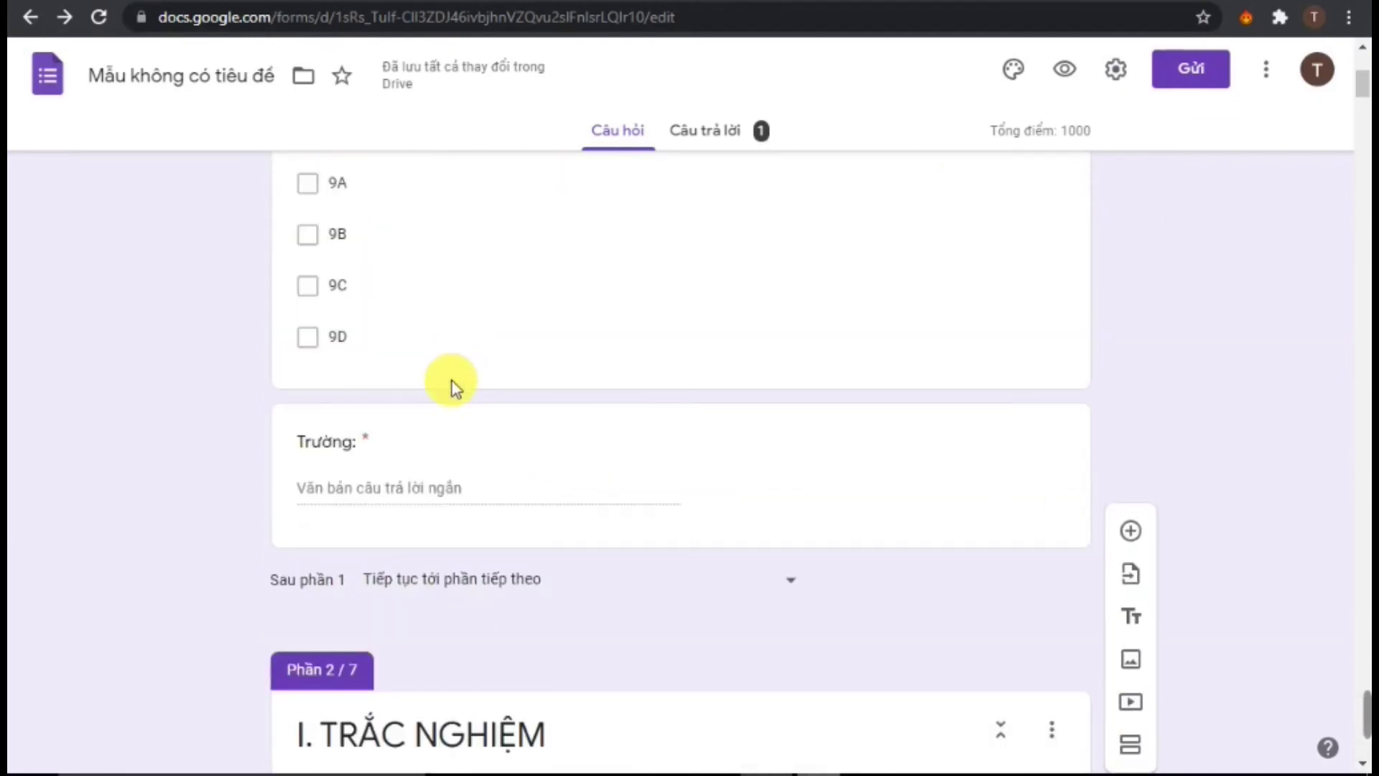
Open the Trường question, then Questions 4, 7 and 9 for editing
click(512, 454)
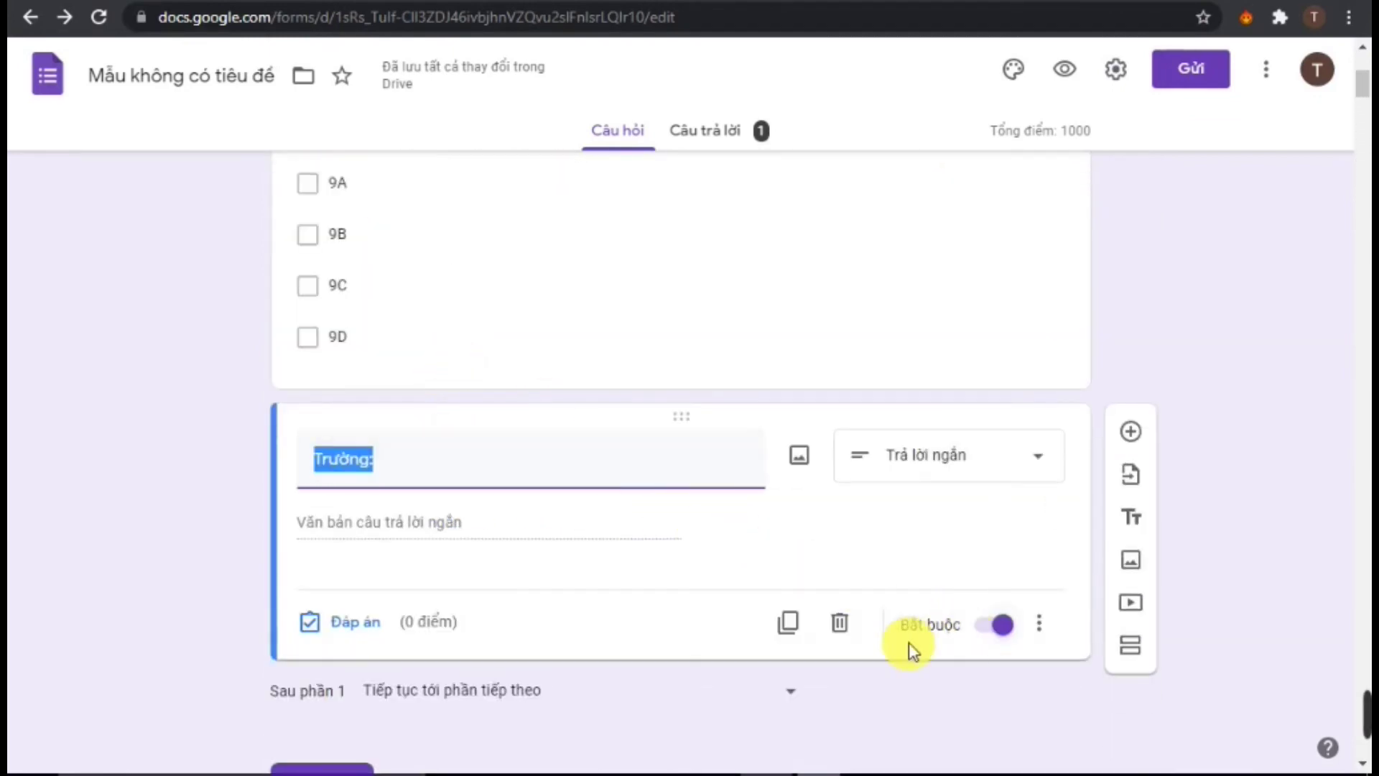
scroll(901, 650, down, 7)
scroll(893, 660, down, 20)
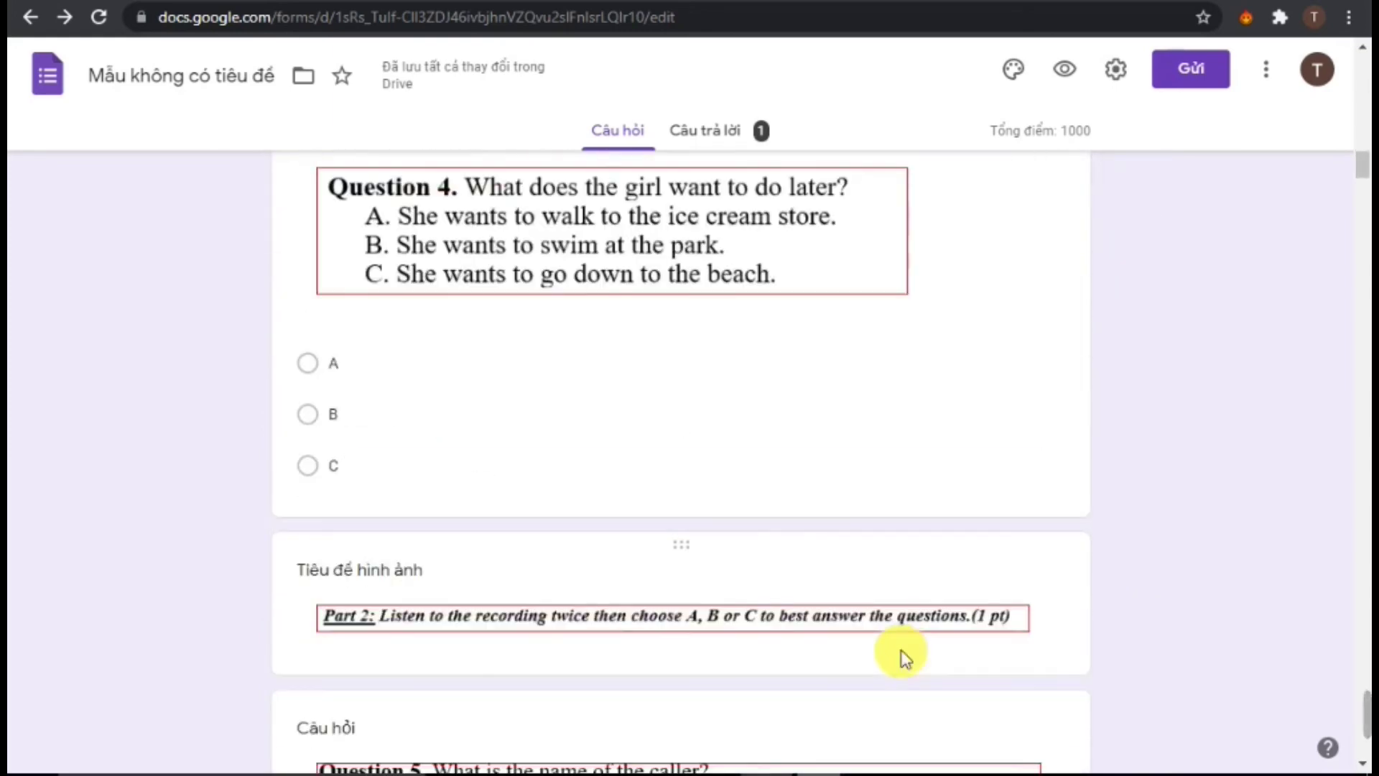
scroll(502, 672, down, 2)
click(647, 312)
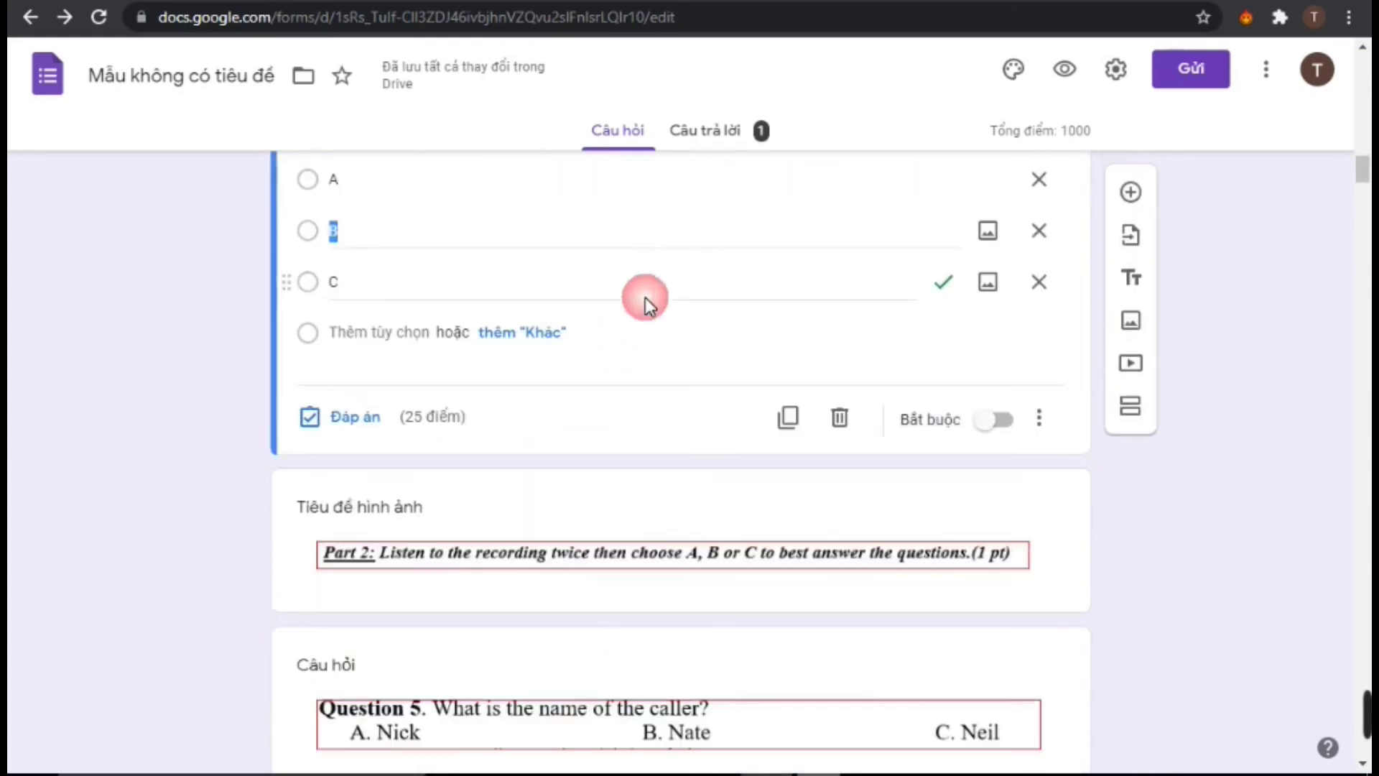
scroll(755, 524, down, 12)
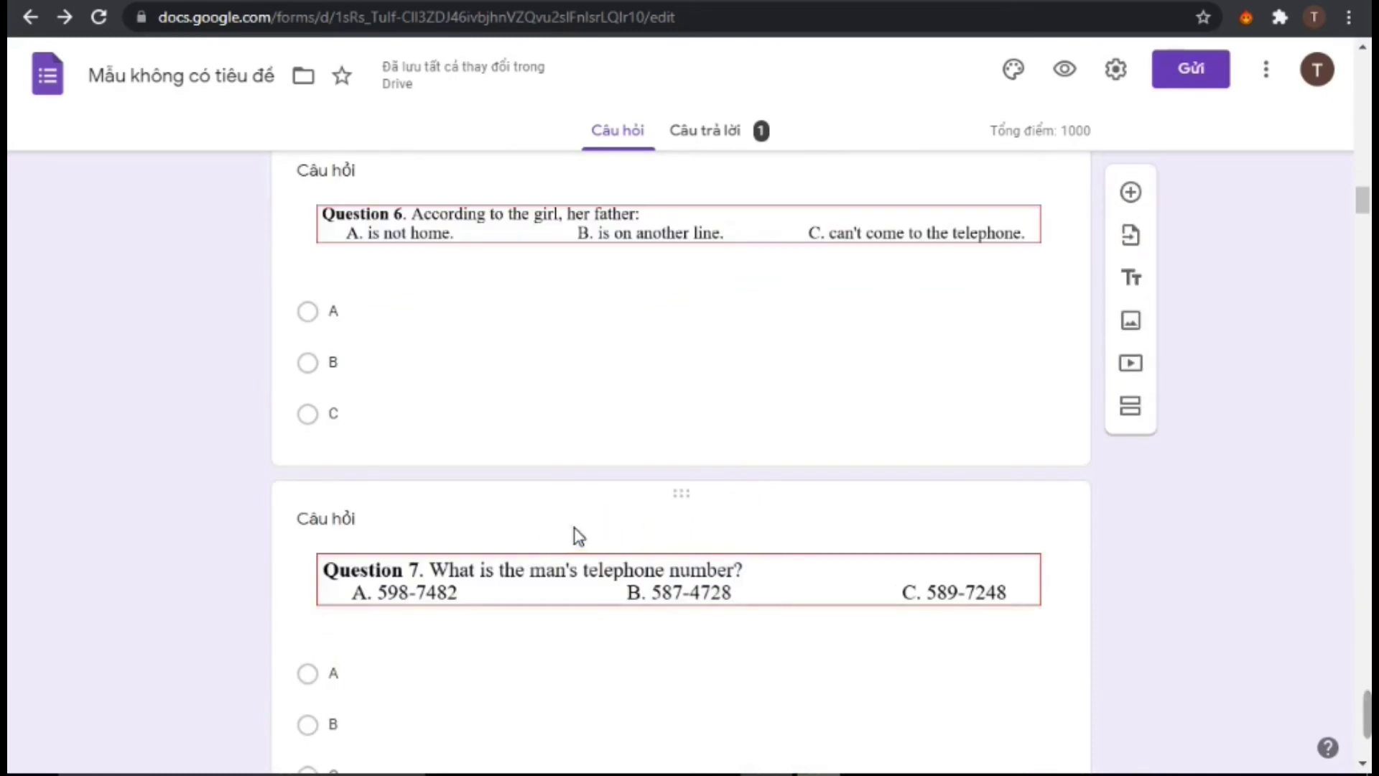
click(574, 531)
scroll(611, 560, down, 6)
scroll(751, 574, down, 12)
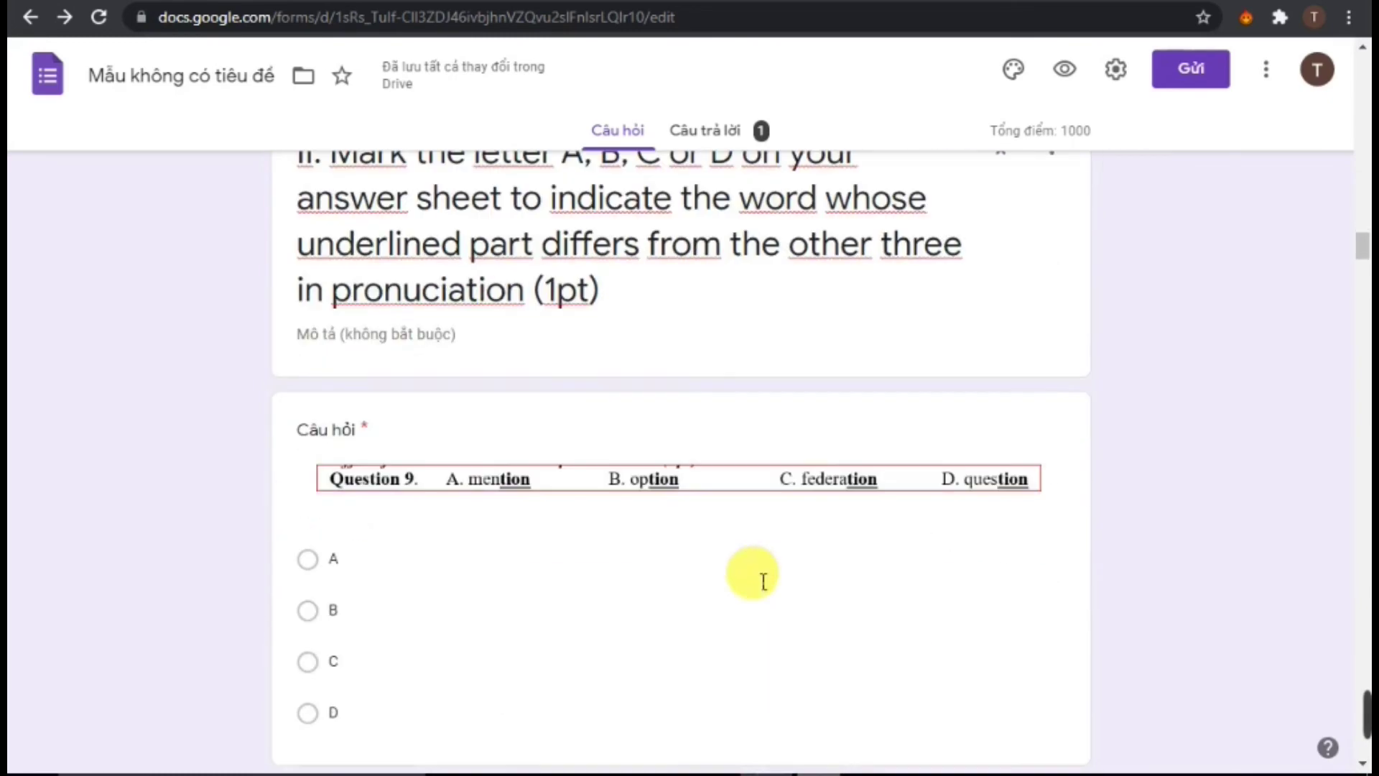
click(618, 607)
scroll(637, 607, down, 4)
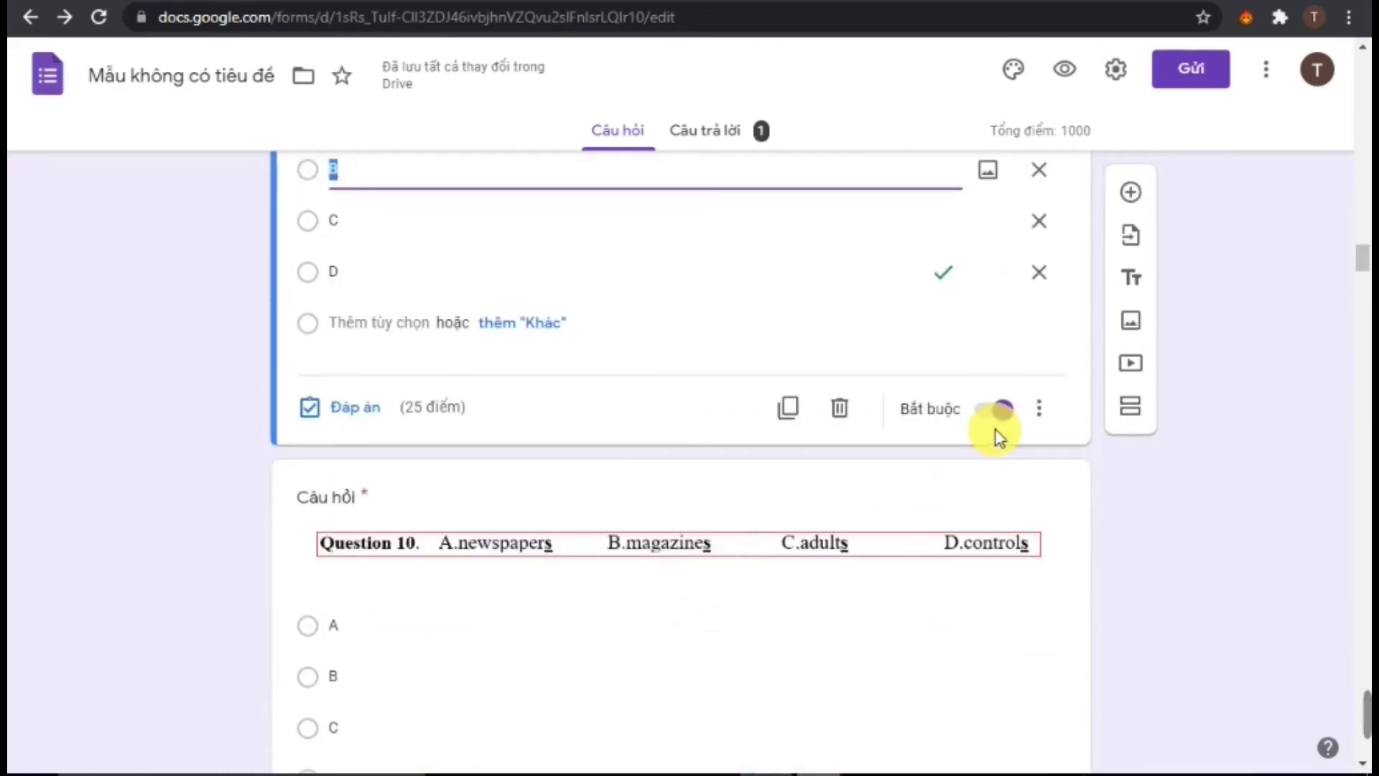
scroll(464, 304, up, 3)
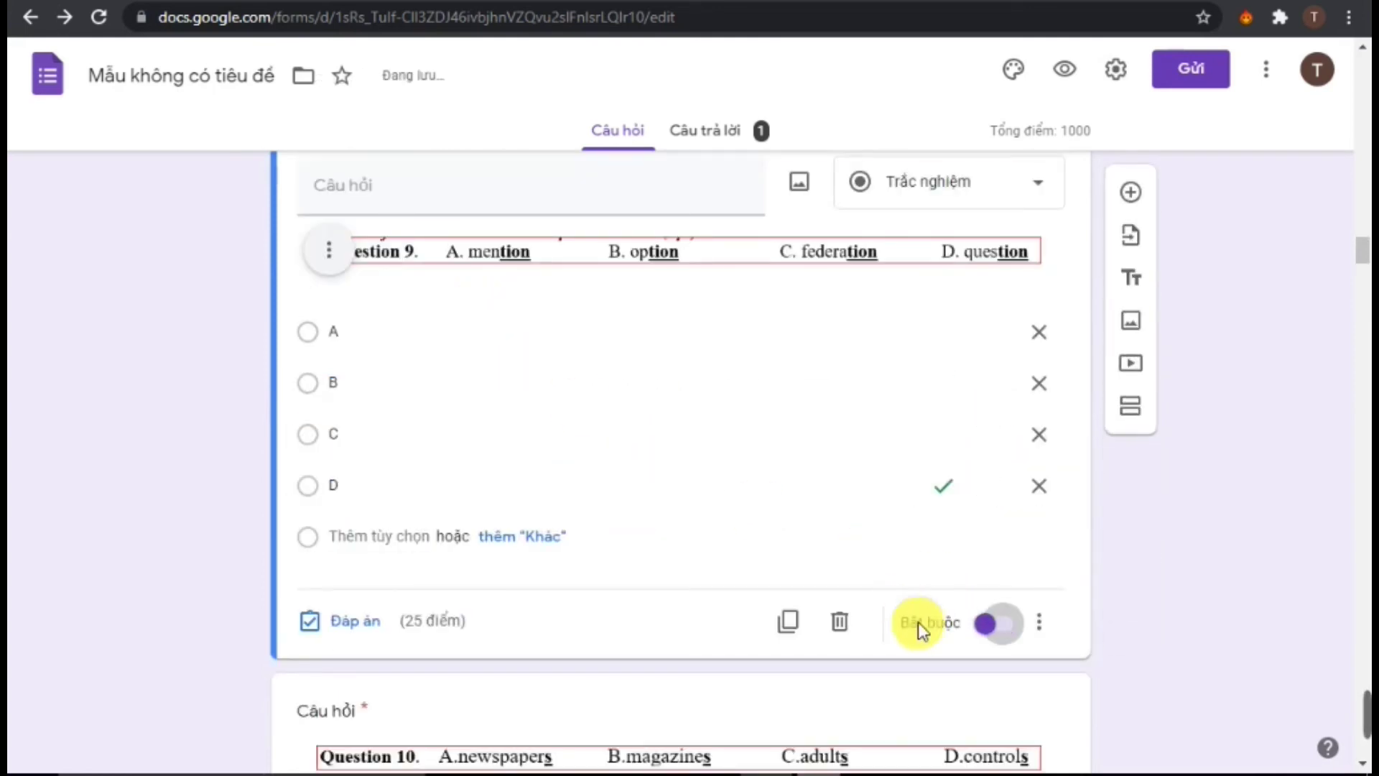
scroll(916, 625, down, 8)
Turn off Required (Bắt buộc) for Questions 11, 12 and 13
click(796, 616)
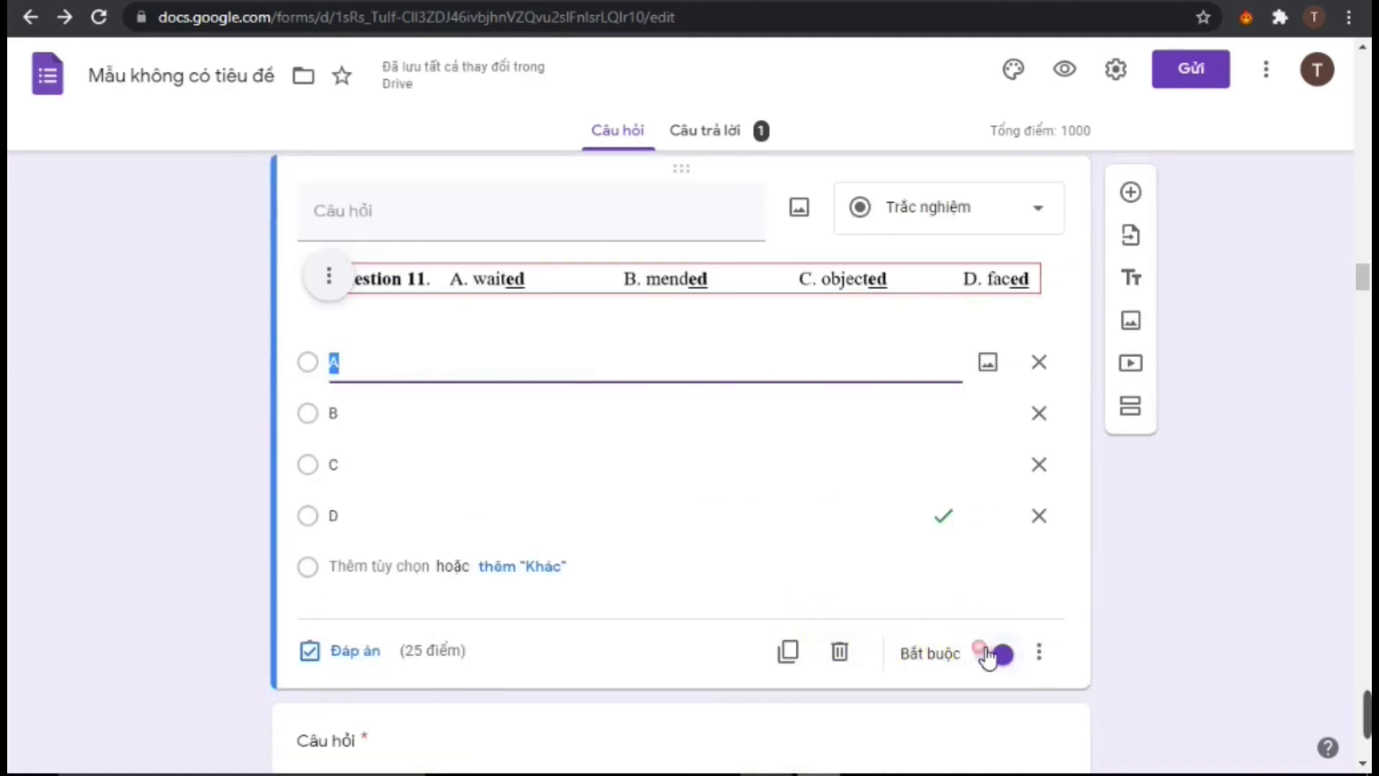
click(990, 654)
scroll(970, 663, down, 9)
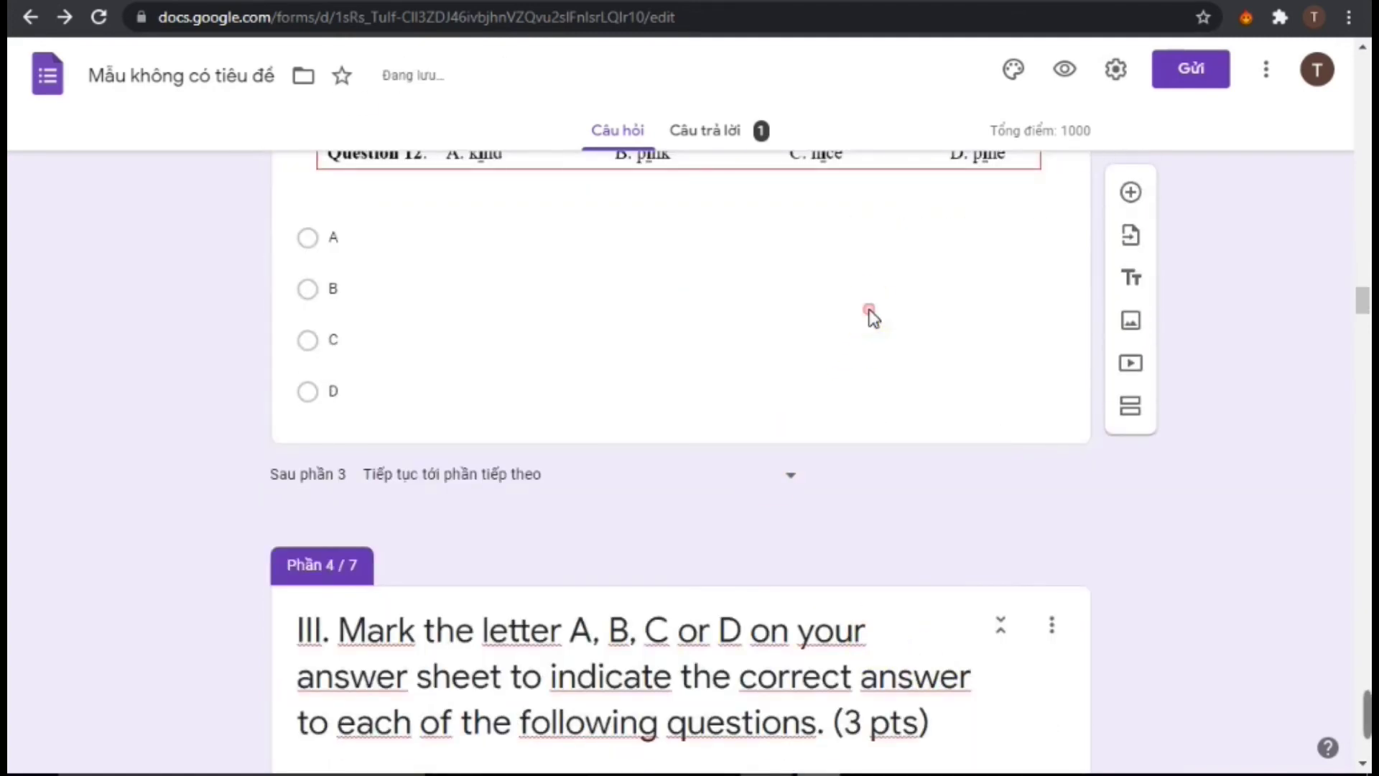
click(870, 316)
click(1003, 427)
scroll(957, 538, down, 8)
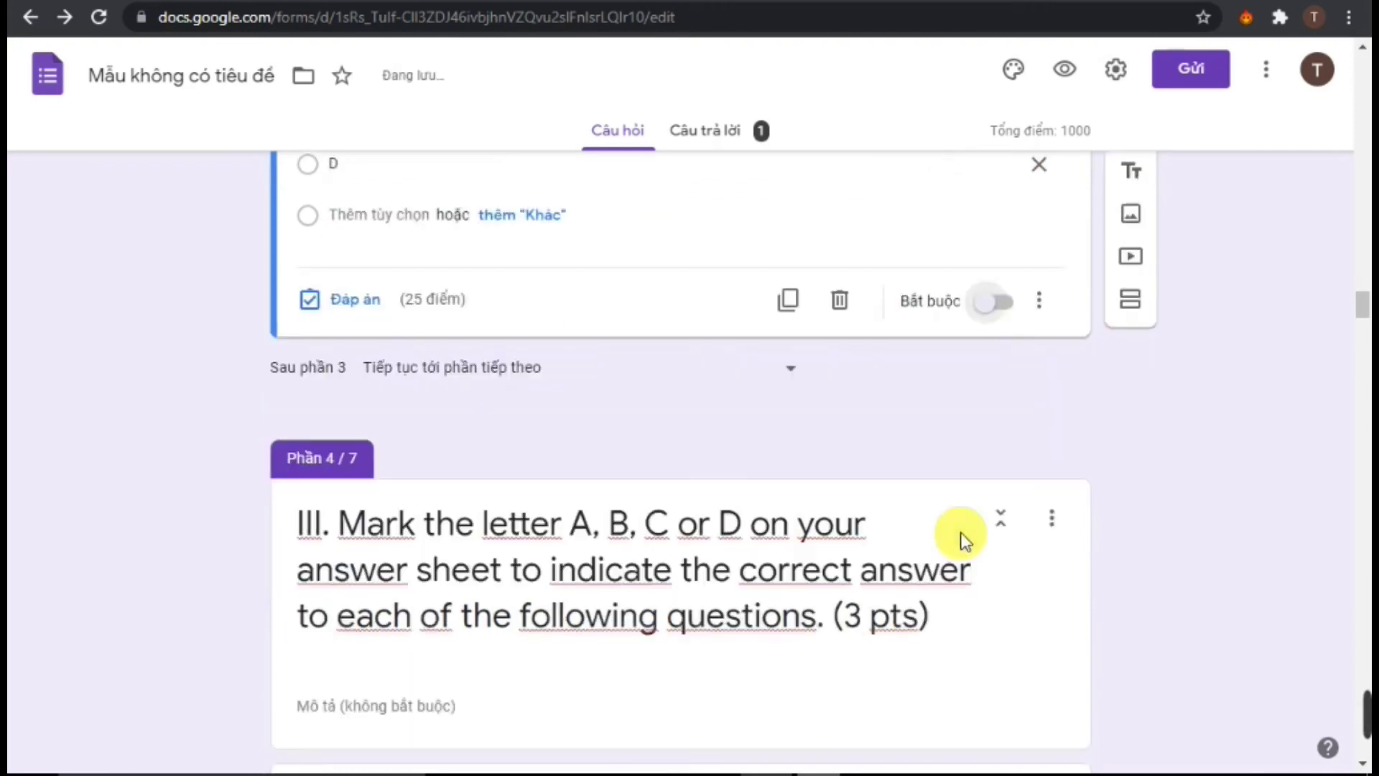
click(783, 585)
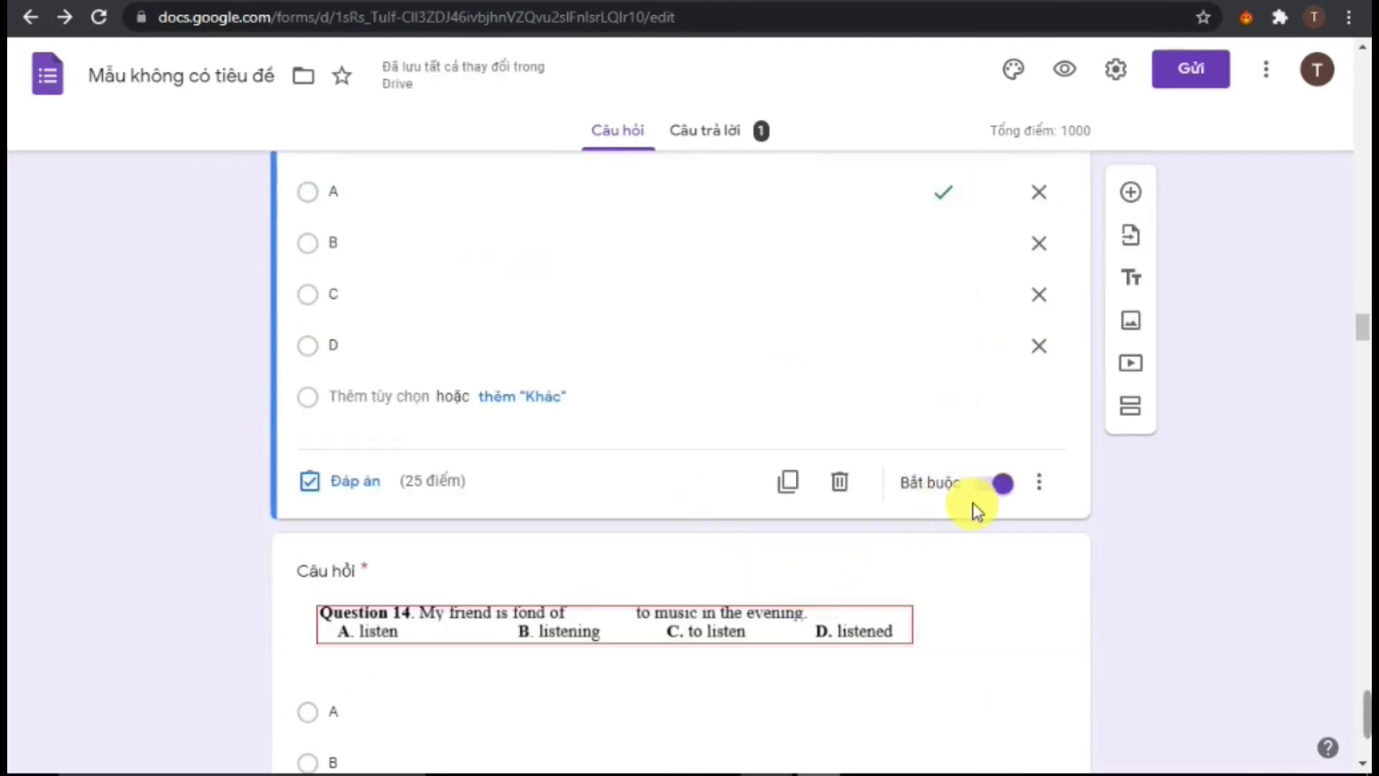
click(1001, 496)
Turn off Required (Bắt buộc) for Questions 15 and 20
scroll(856, 548, down, 5)
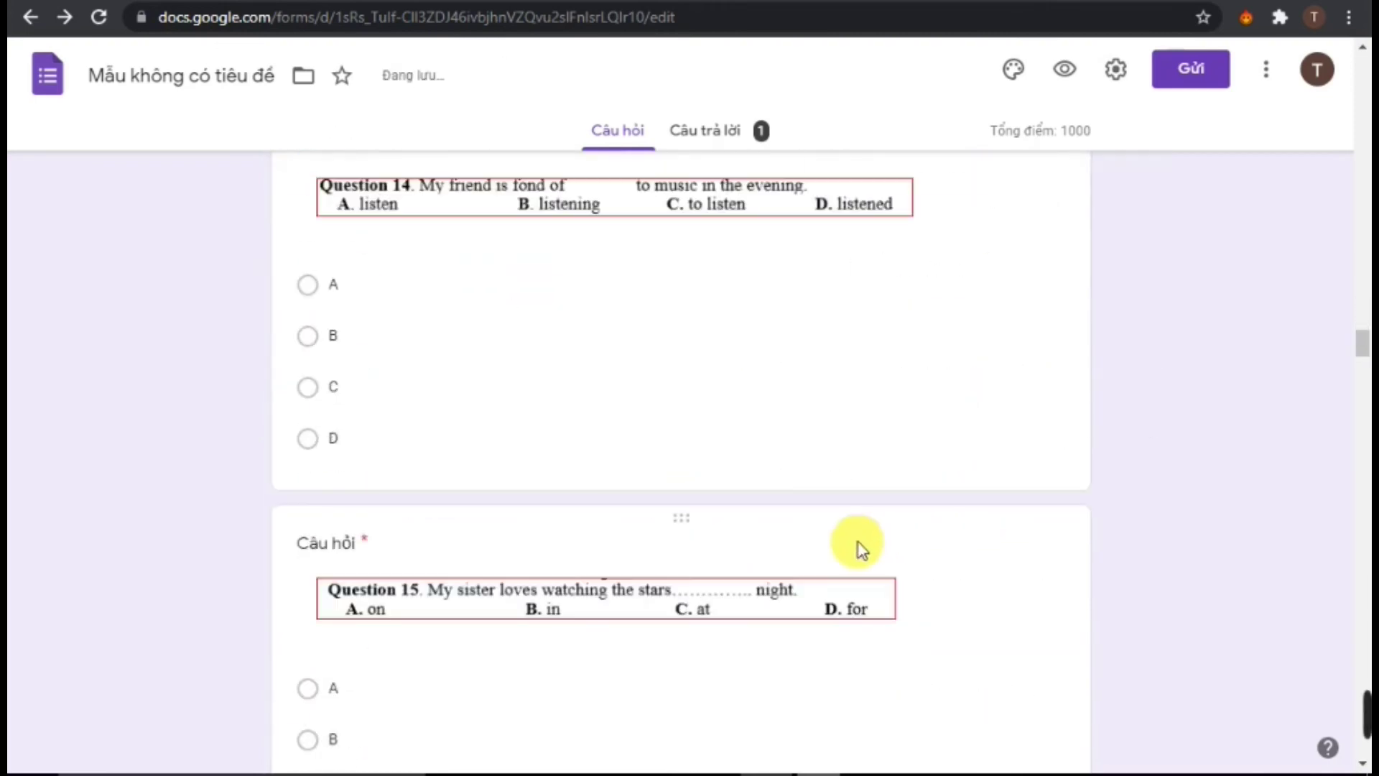
click(857, 549)
click(997, 644)
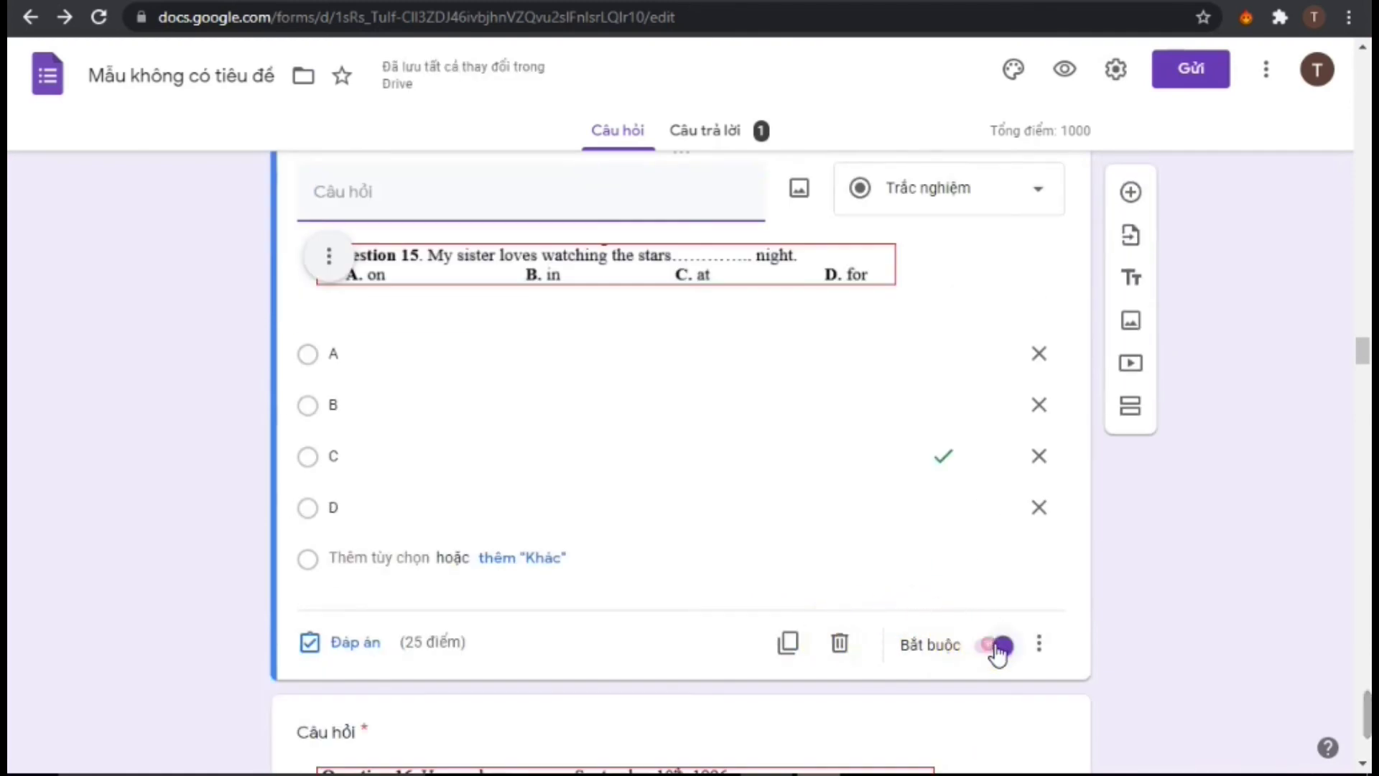
scroll(992, 653, down, 6)
scroll(891, 639, down, 15)
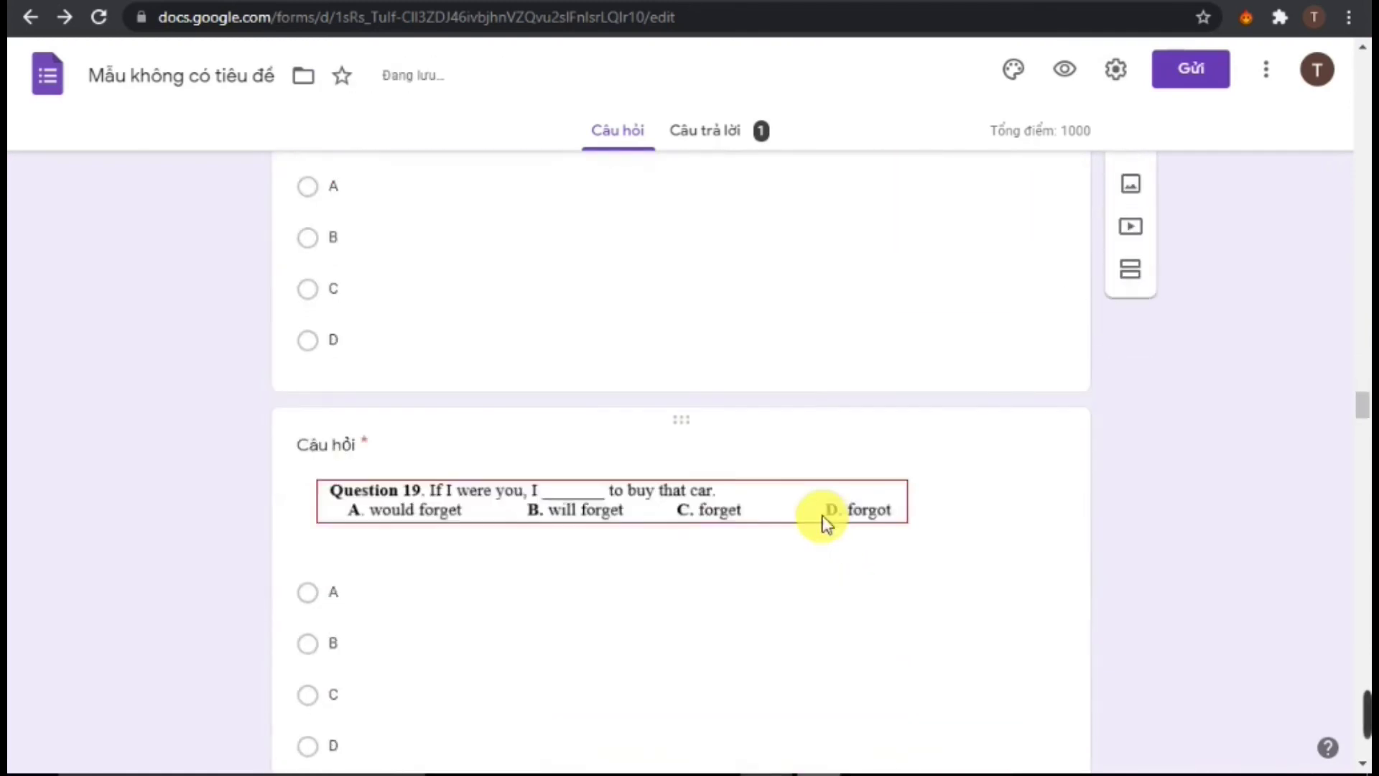
click(862, 595)
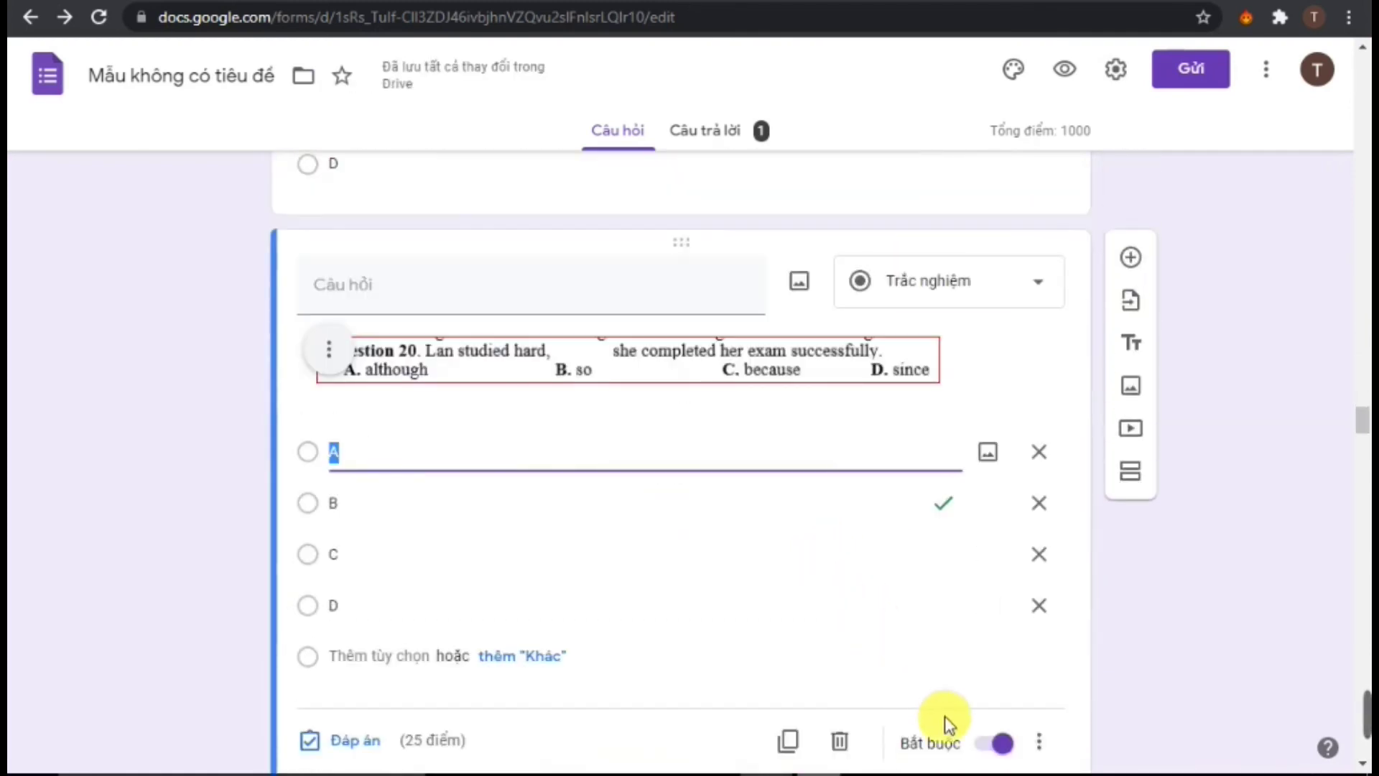
click(993, 744)
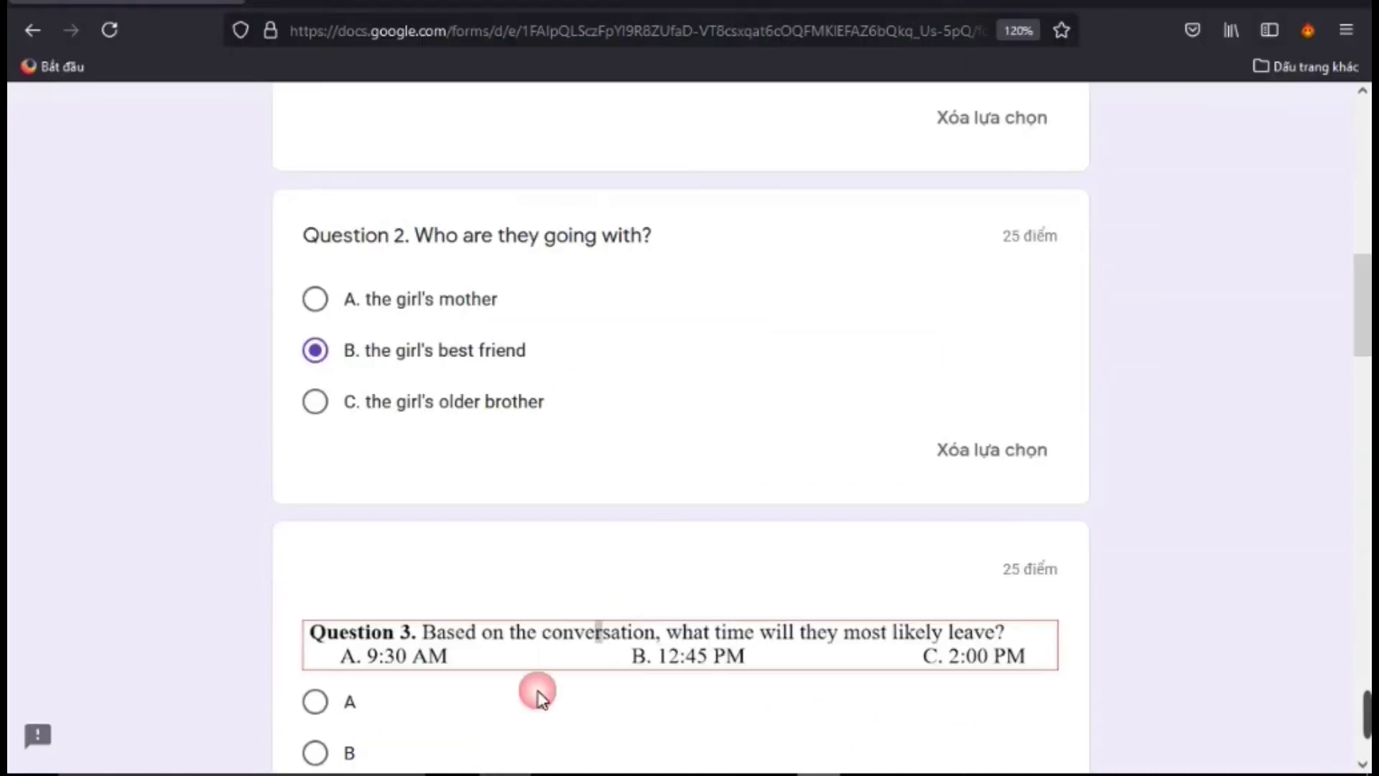
Answer Question 3 with B, Question 5 with B and Question 7 with C
scroll(498, 517, down, 5)
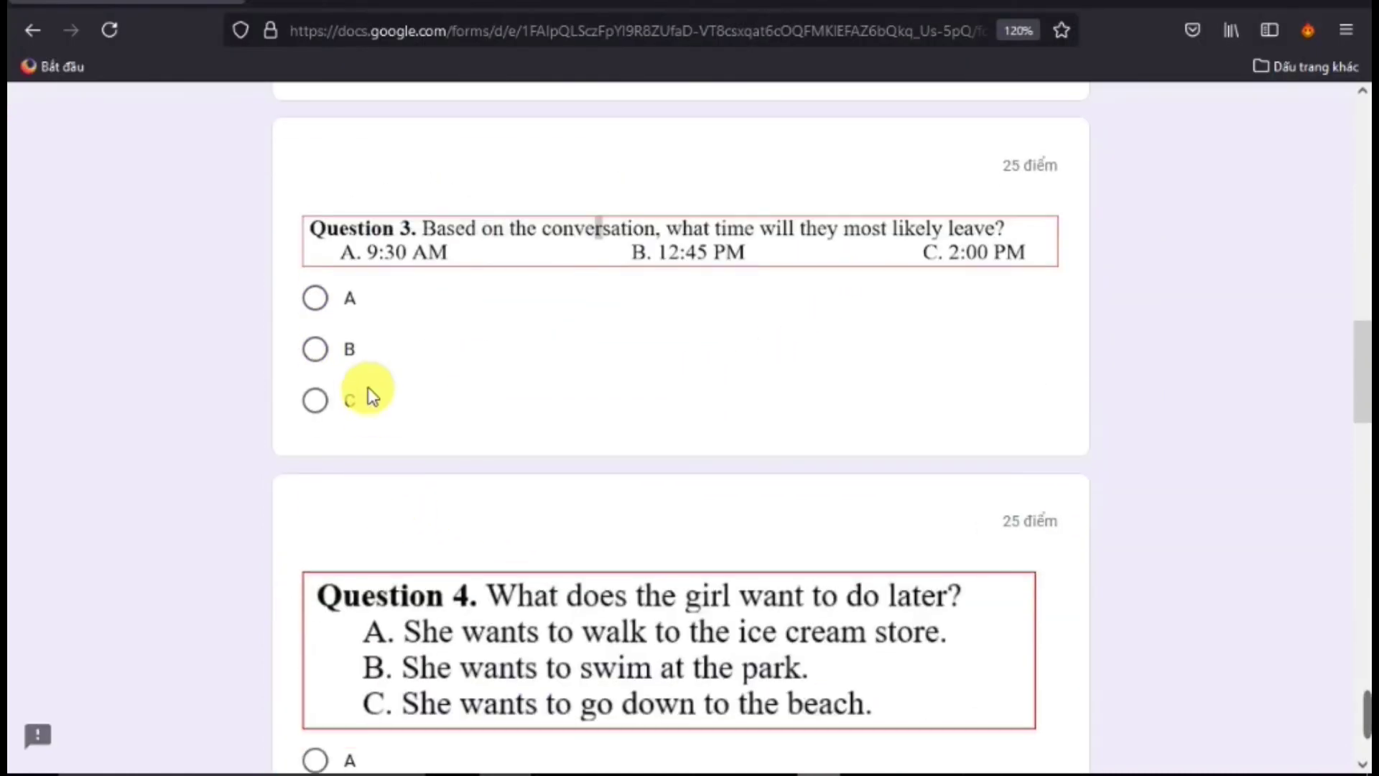
click(316, 350)
scroll(560, 596, down, 11)
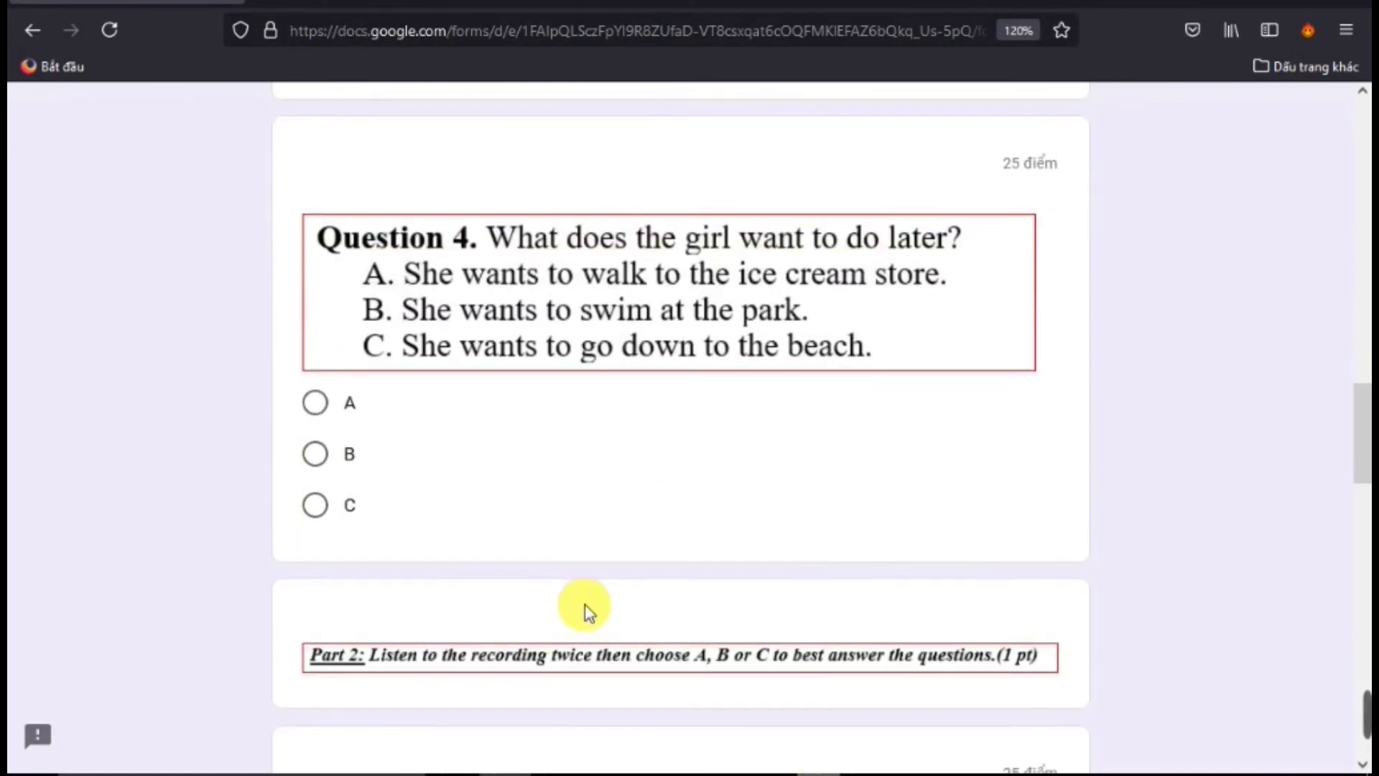
click(342, 424)
scroll(474, 532, down, 10)
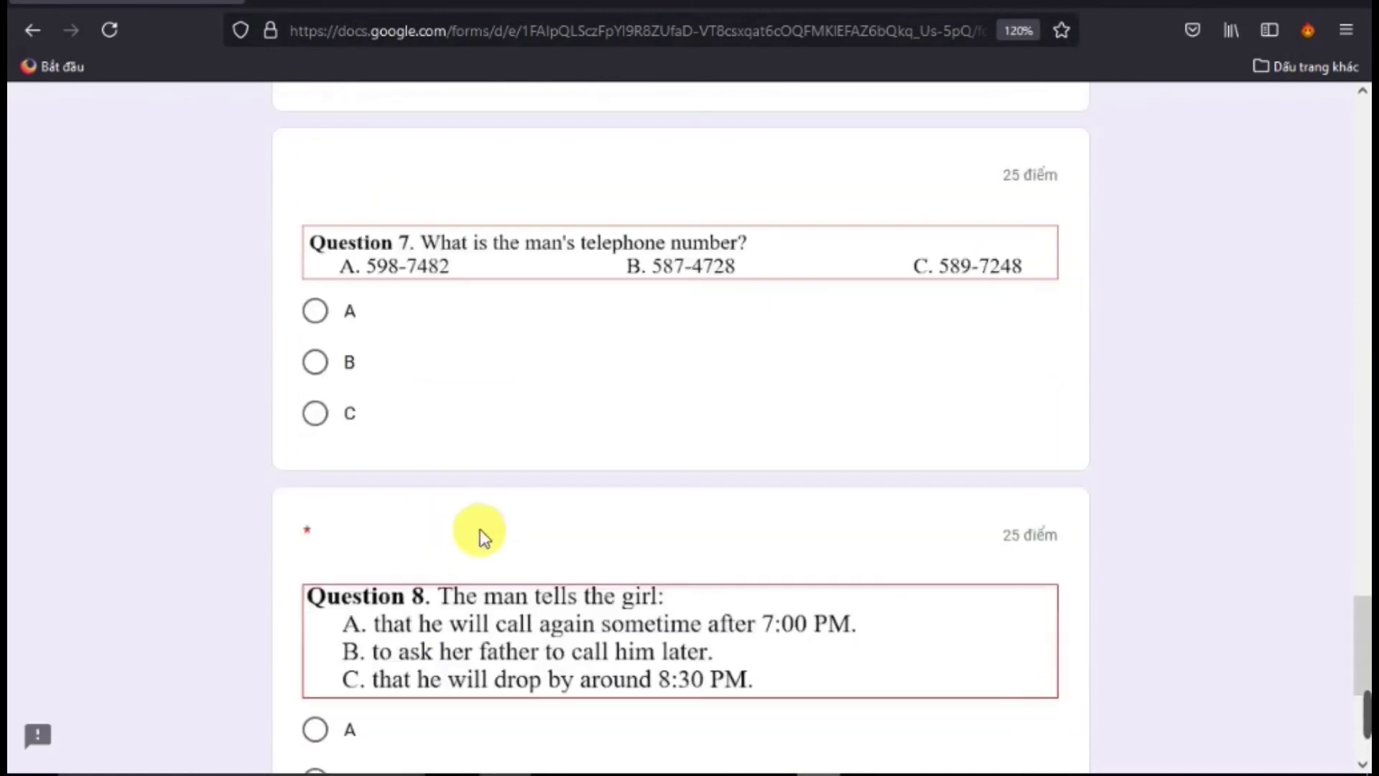
click(316, 416)
Try to go to the next page with Tiếp; unanswered Question 8 is flagged as required
scroll(575, 503, down, 5)
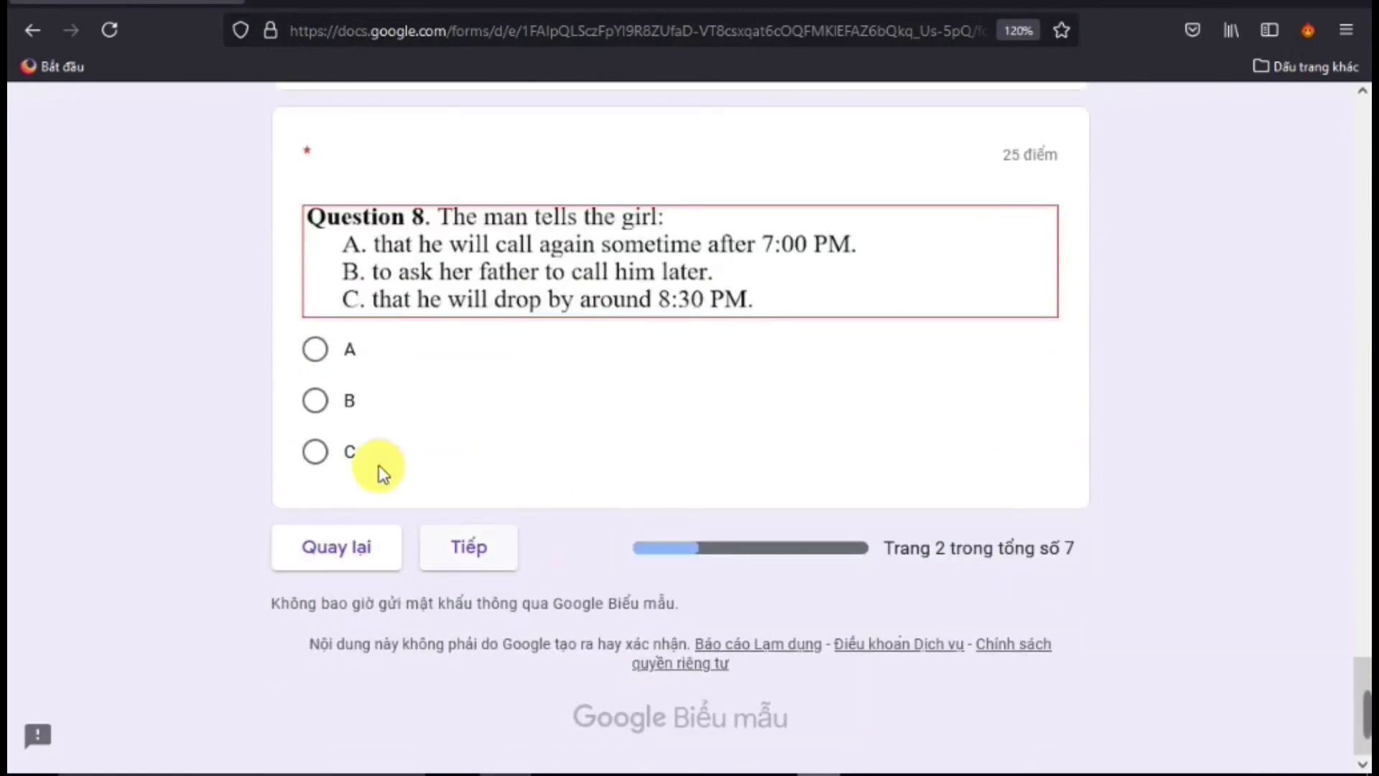
click(469, 547)
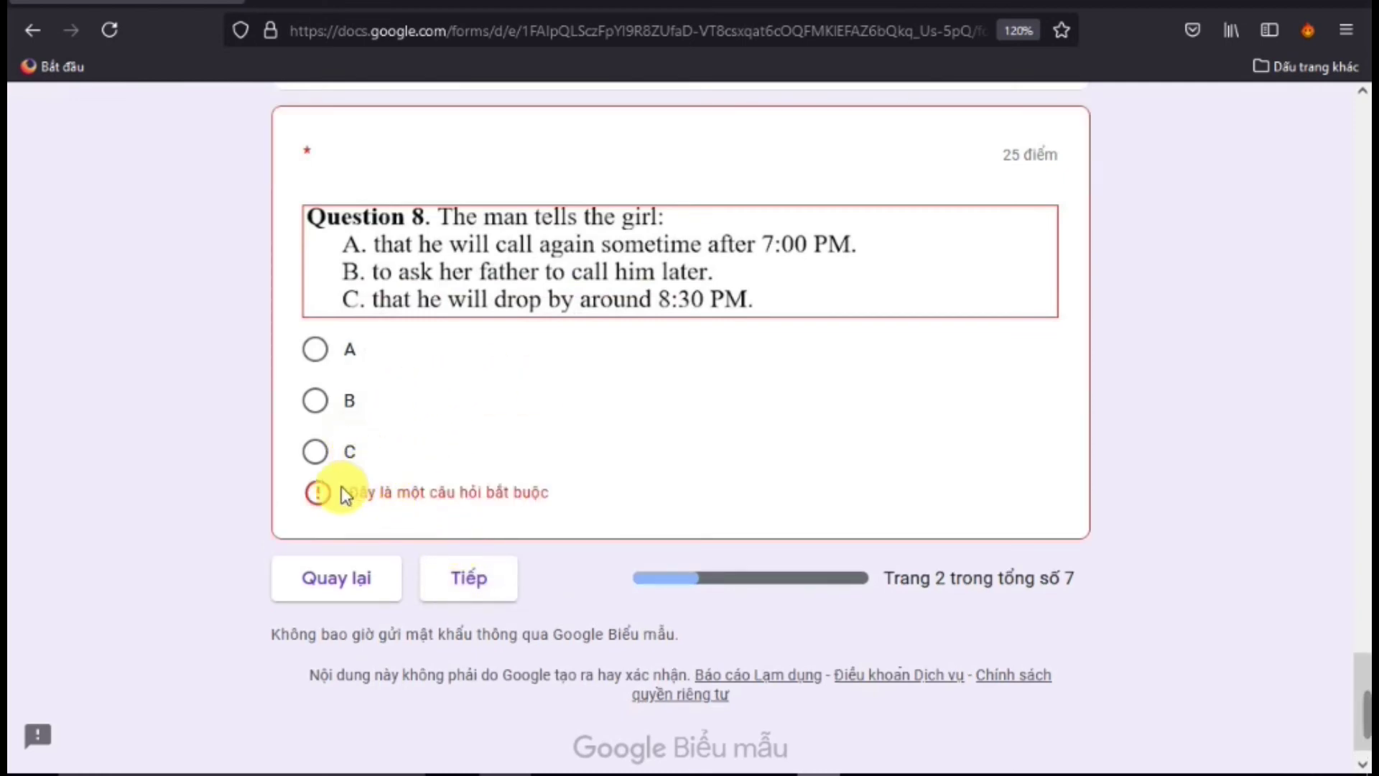
scroll(446, 520, up, 7)
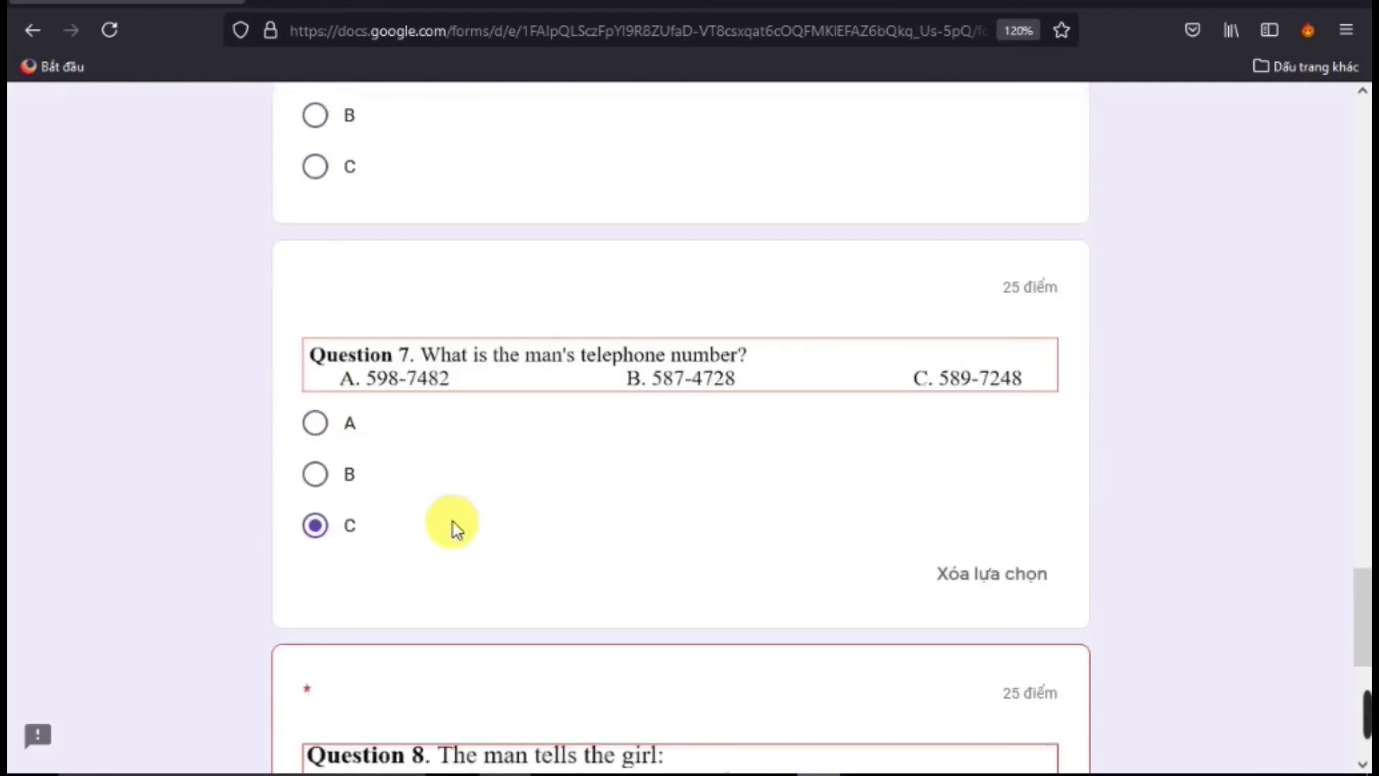
scroll(453, 523, up, 20)
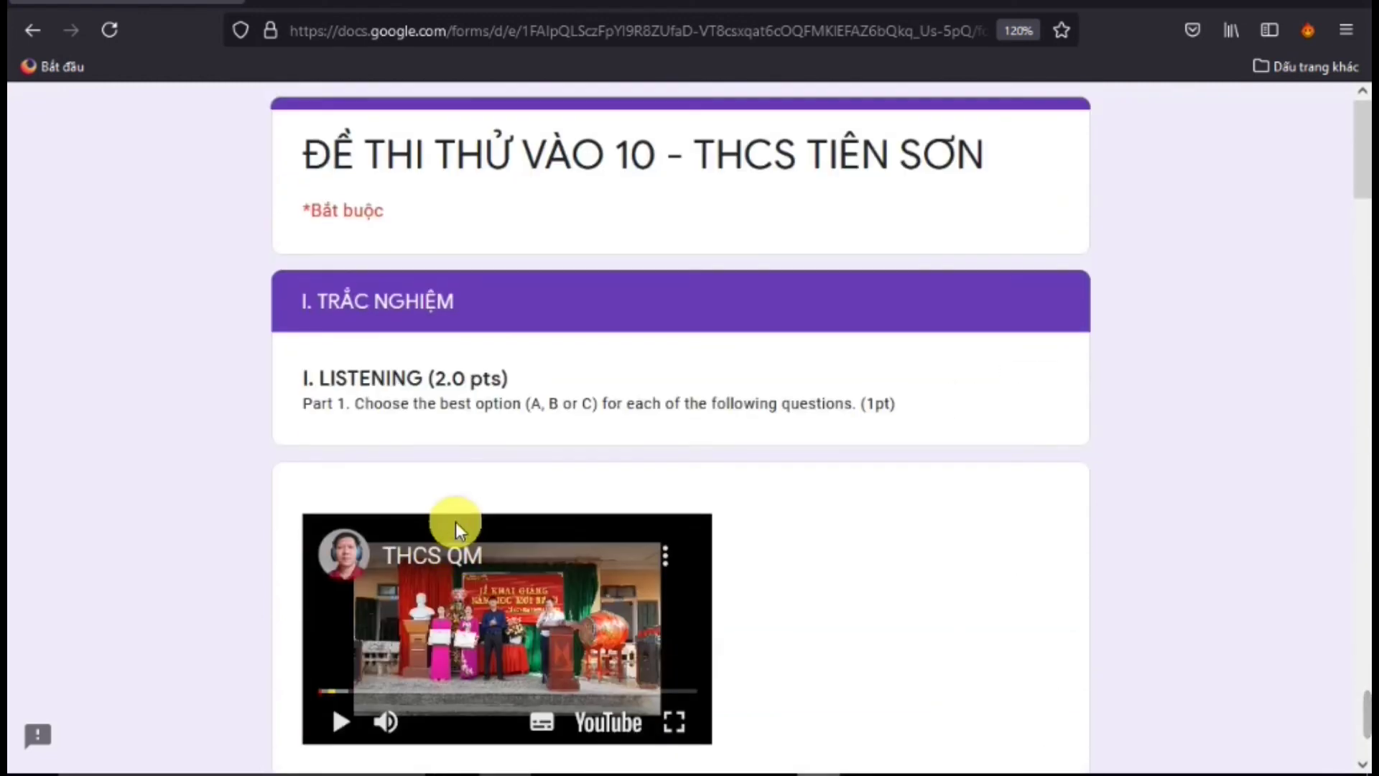
scroll(455, 522, down, 20)
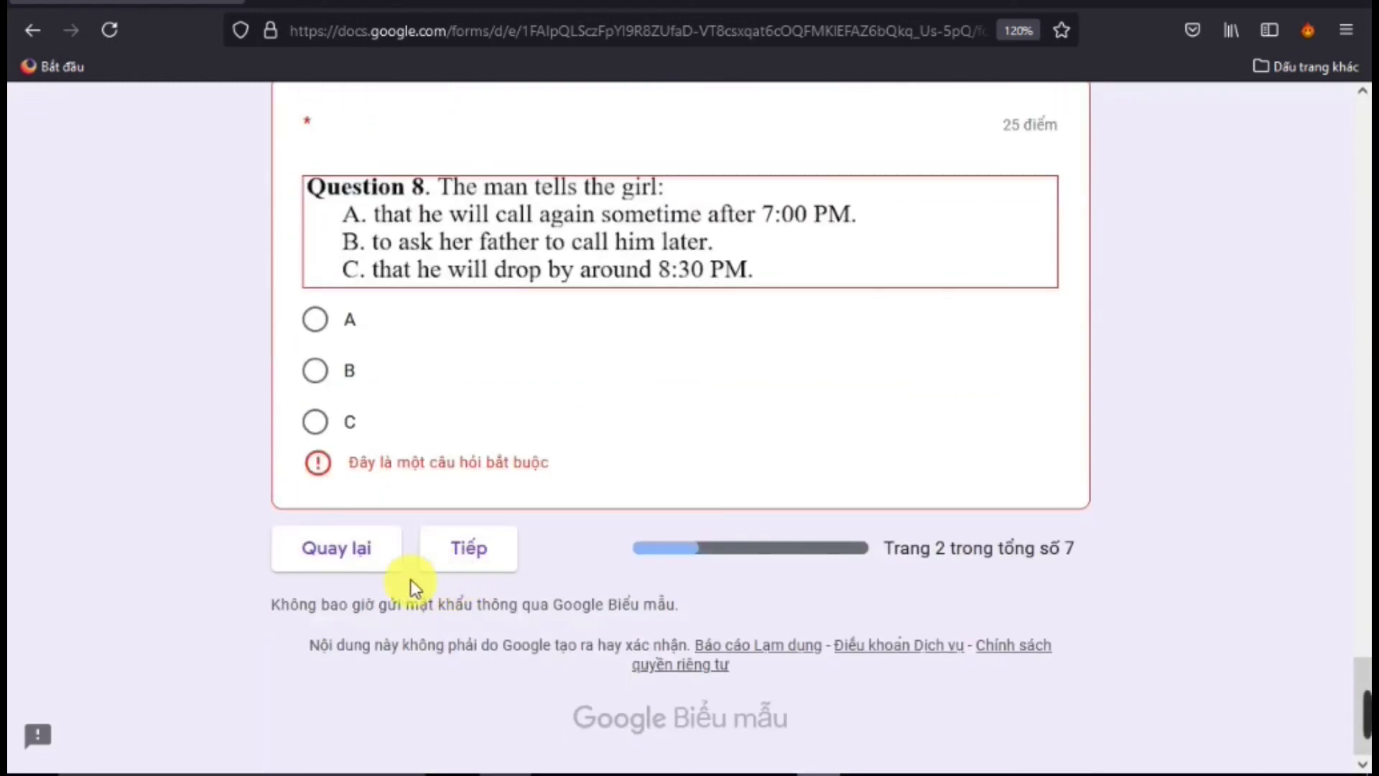
Answer Question 8 C, 9 A, 11 D and 12 B, then advance to page 4
click(321, 422)
click(469, 548)
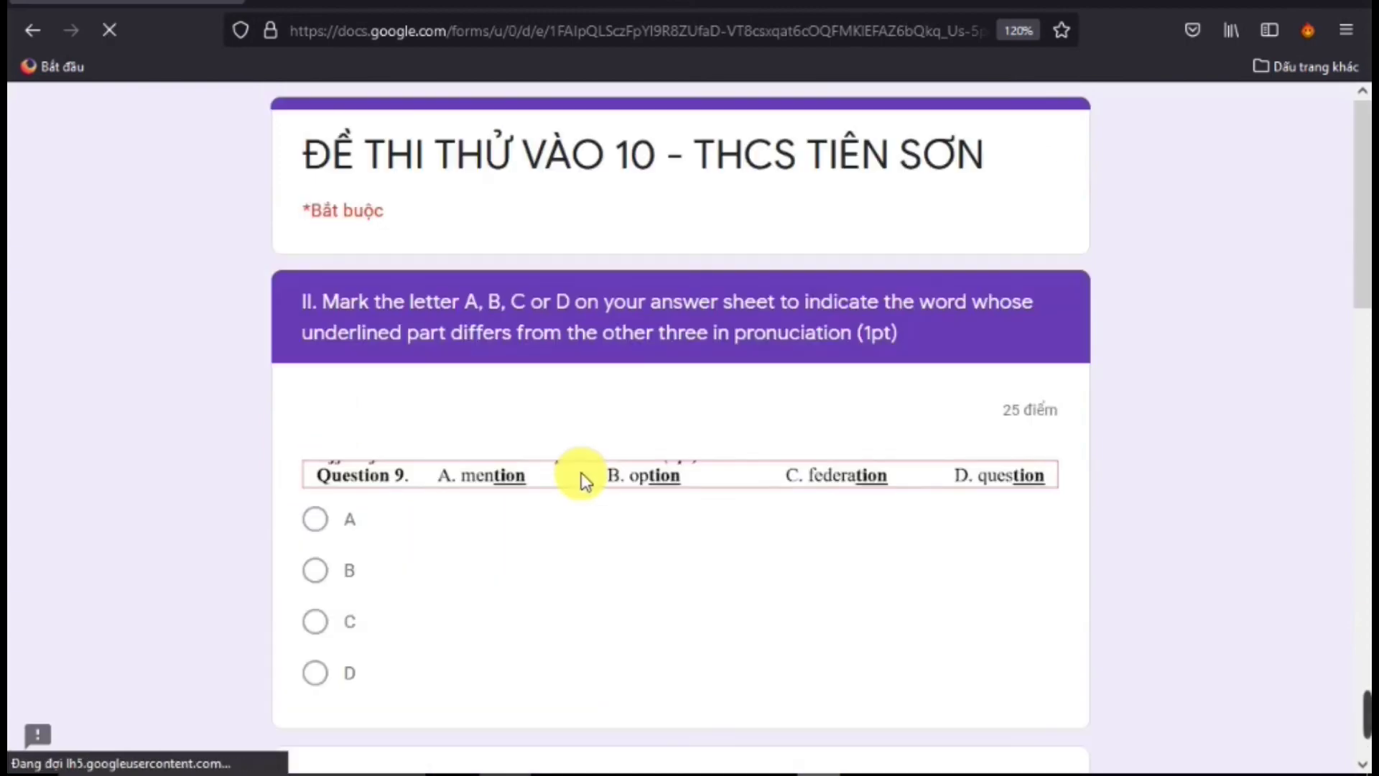
scroll(590, 474, down, 3)
scroll(591, 479, down, 3)
scroll(574, 483, up, 10)
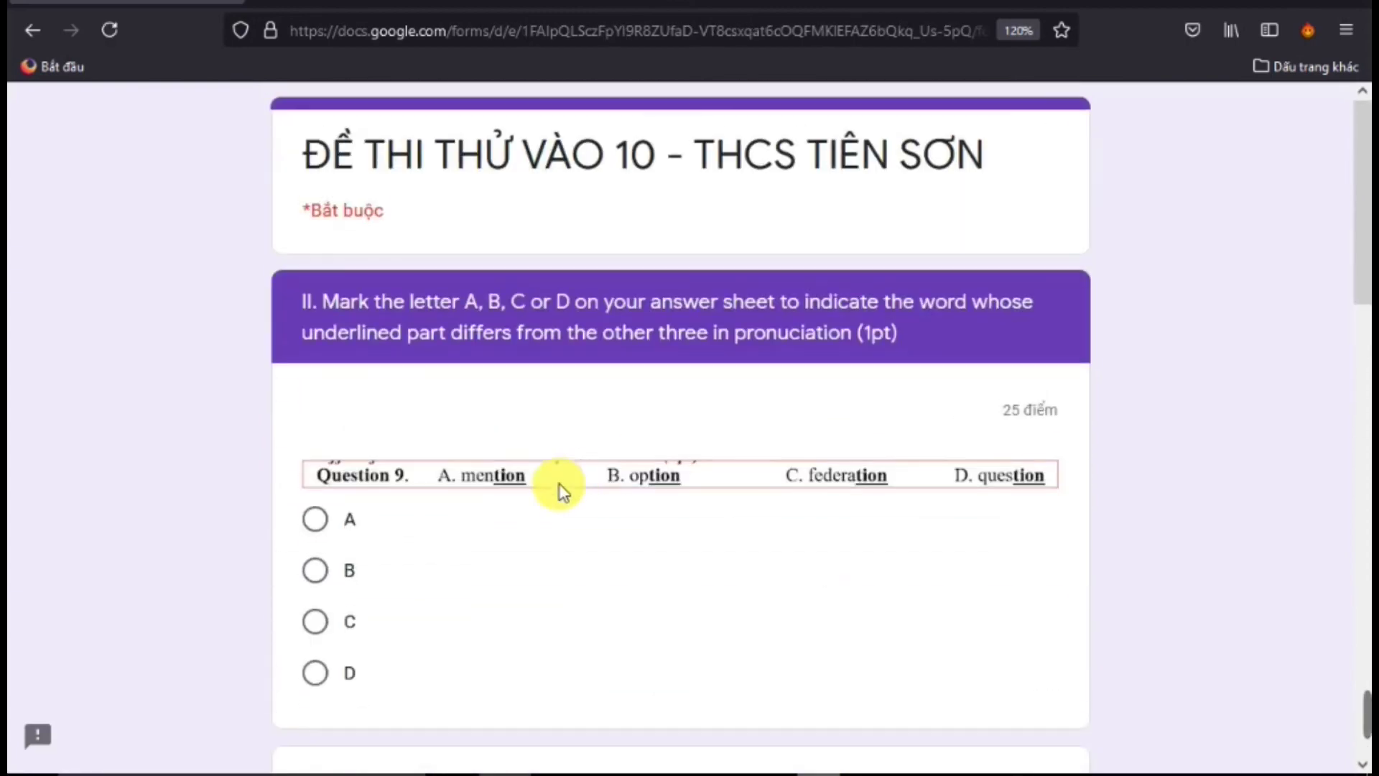
click(320, 523)
scroll(373, 554, down, 8)
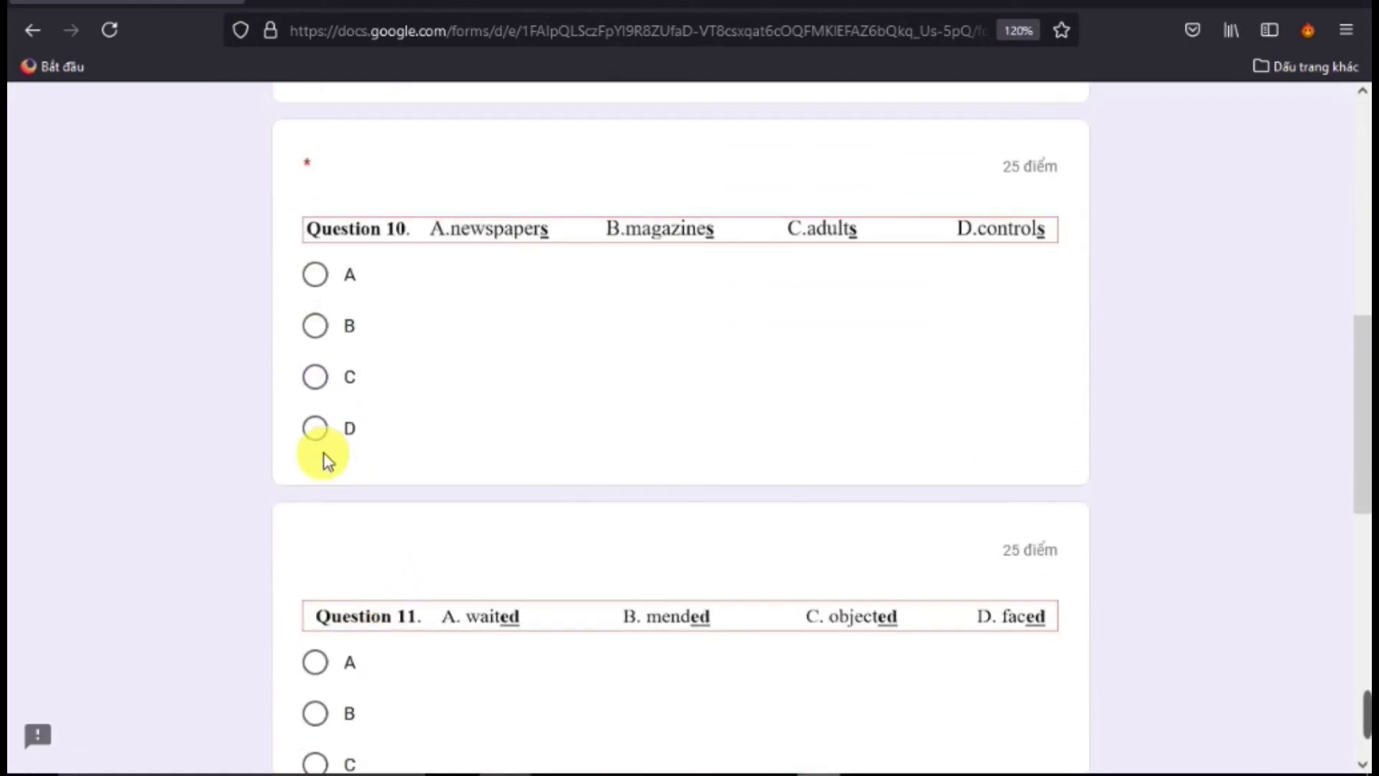
scroll(347, 600, down, 5)
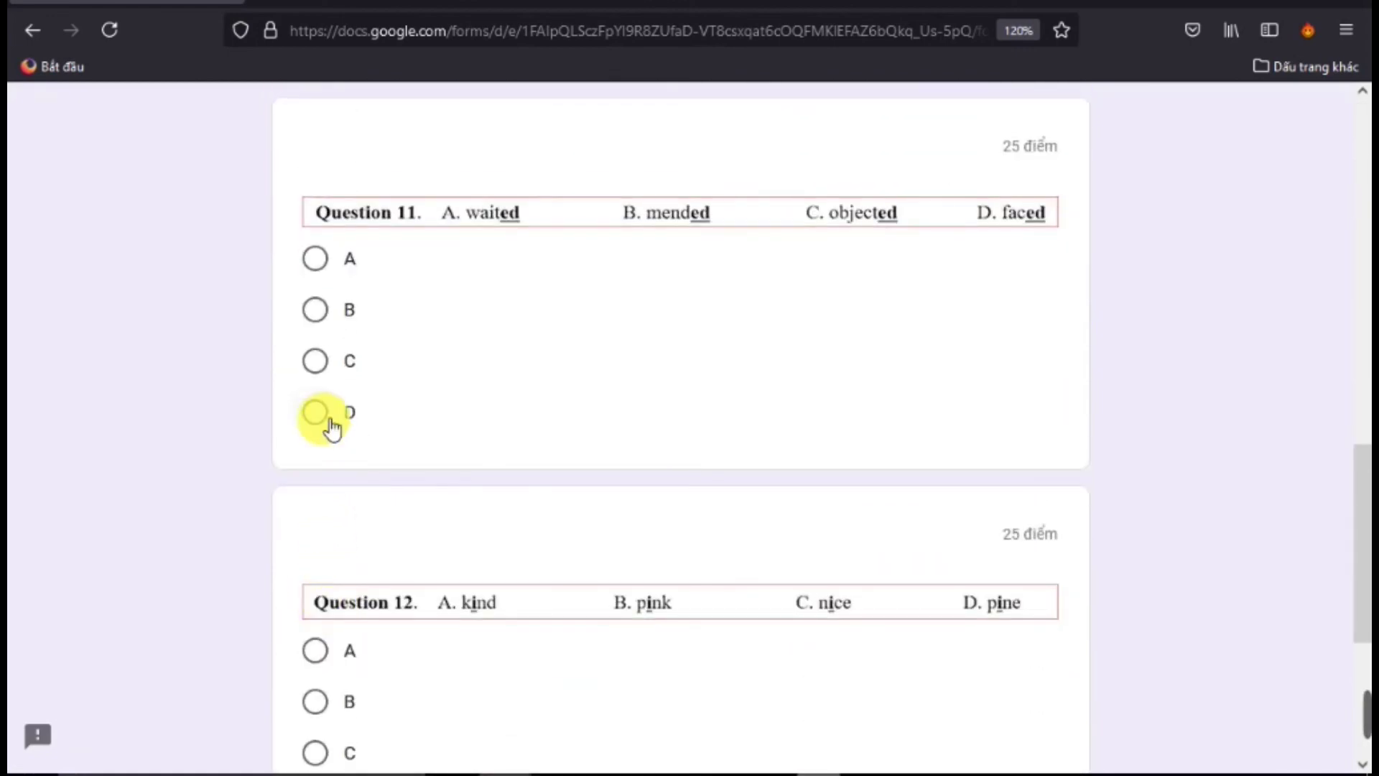
click(320, 421)
scroll(320, 690, down, 2)
click(316, 615)
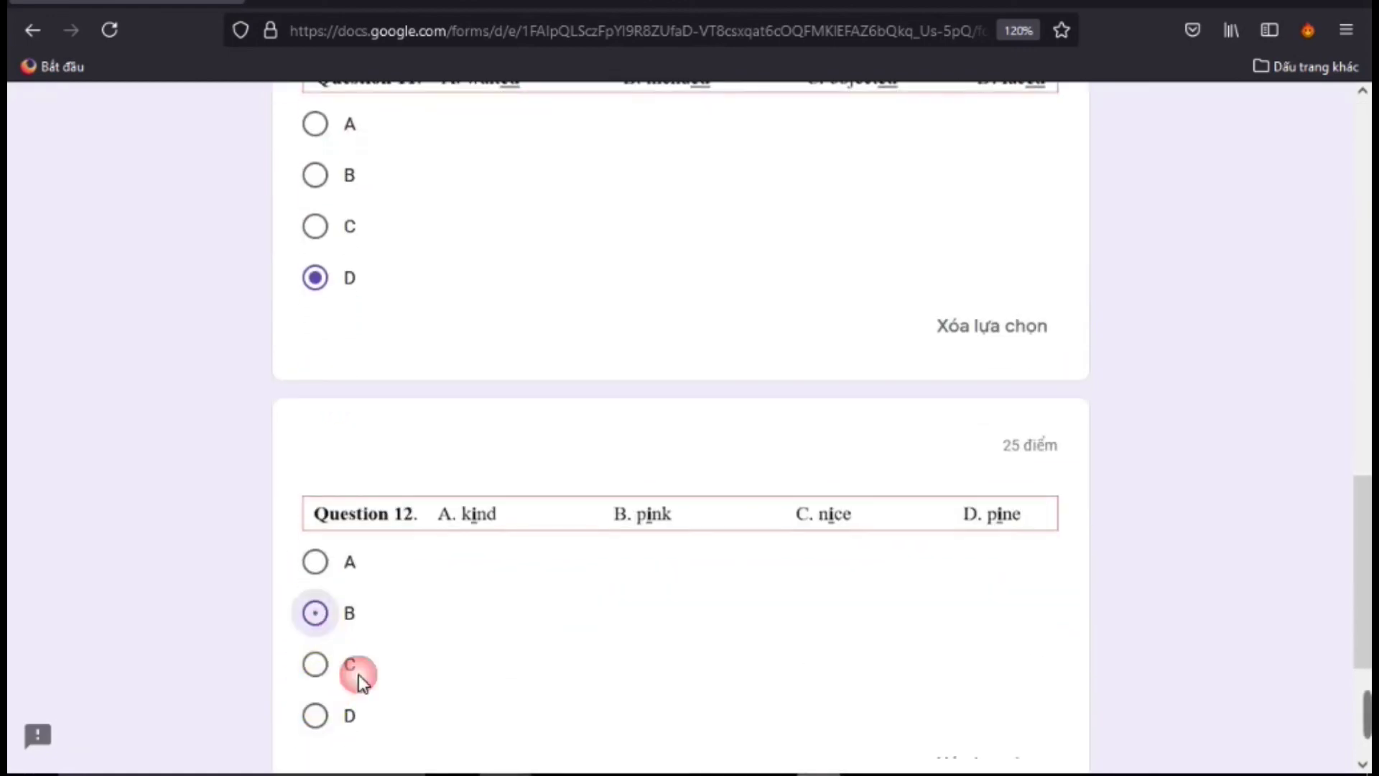
scroll(338, 665, down, 4)
click(477, 549)
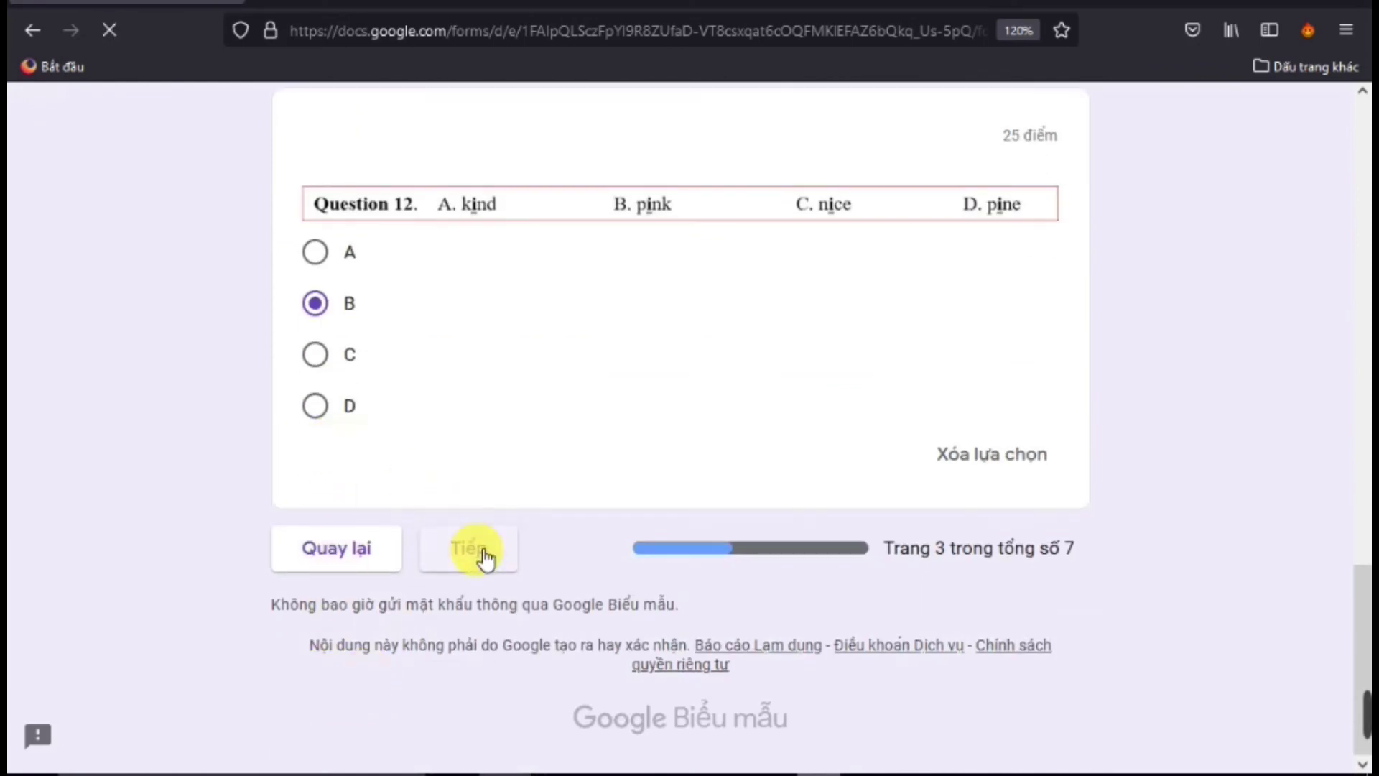
Answer Questions 13–16 with A, C, B and D
scroll(485, 546, down, 3)
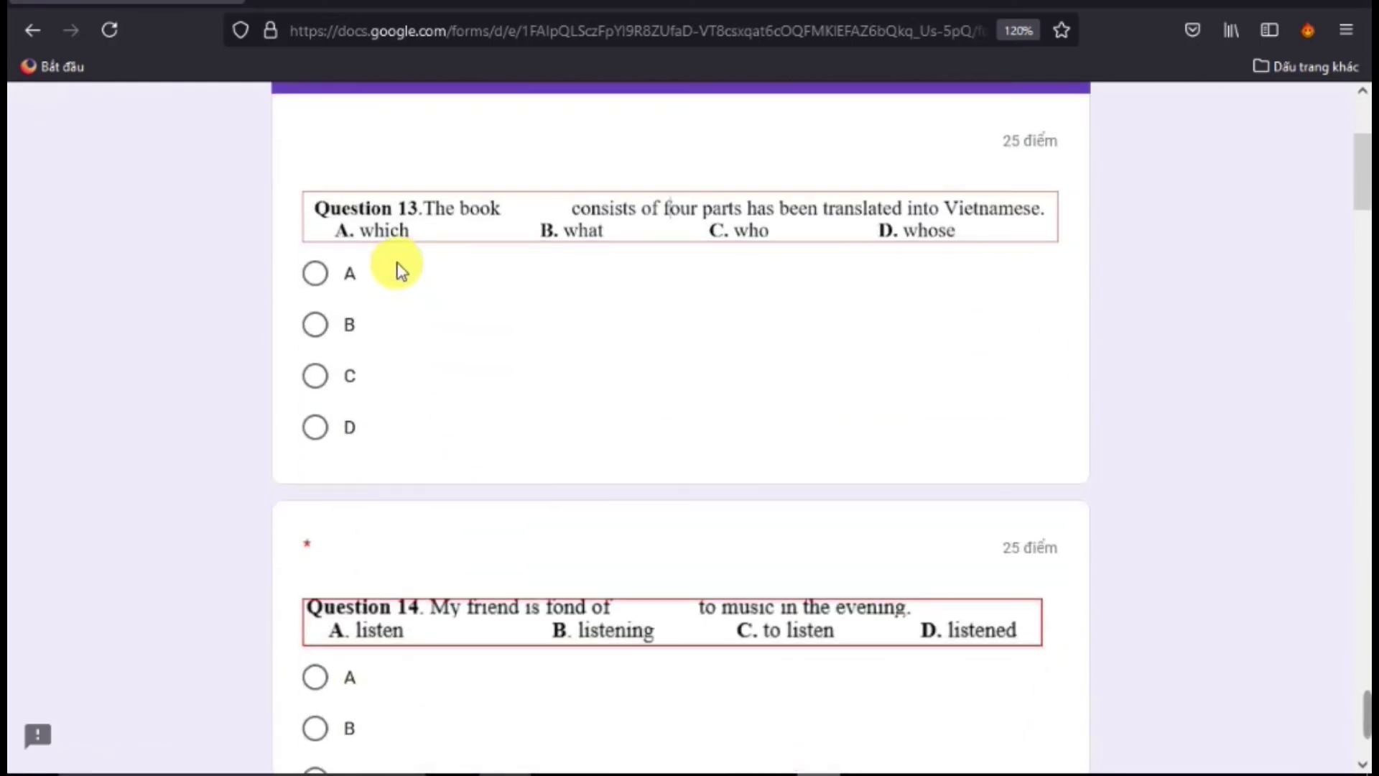
scroll(394, 268, up, 3)
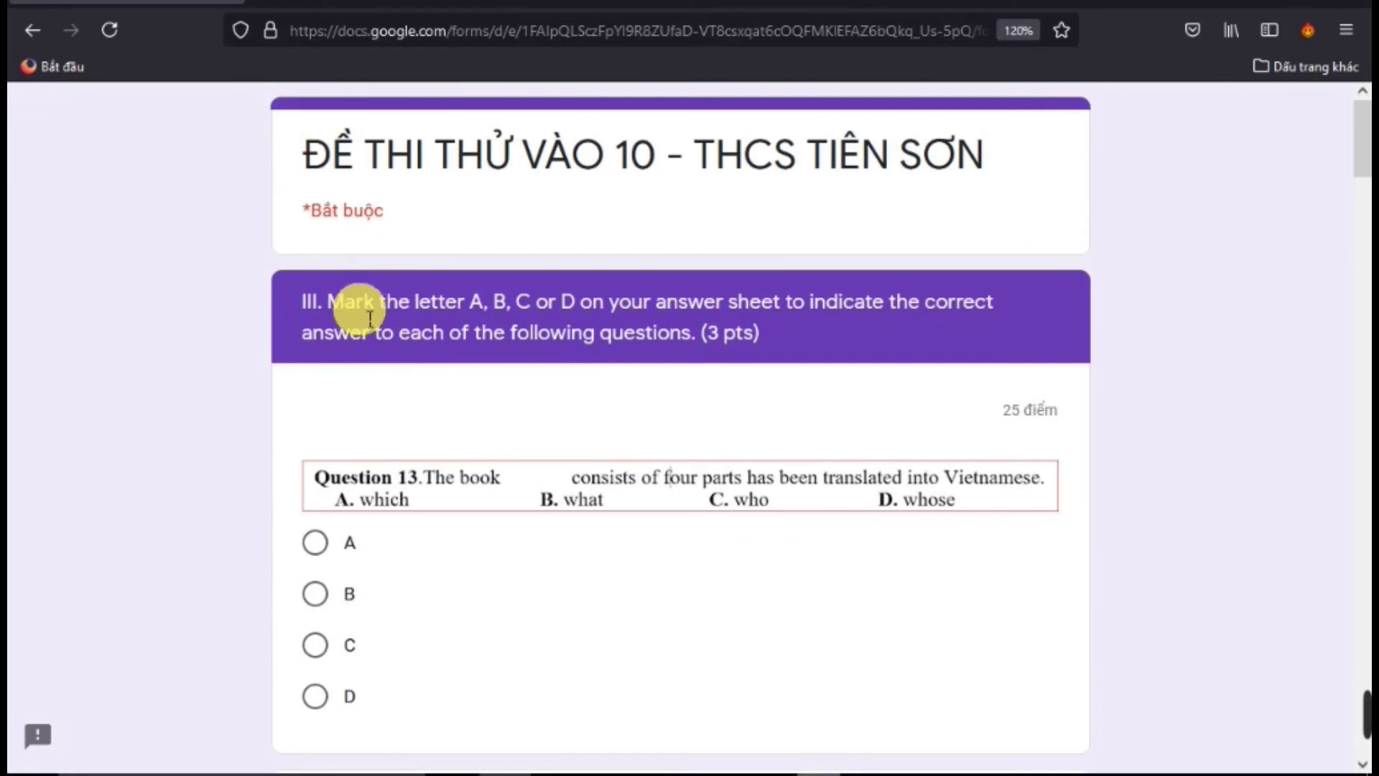
scroll(331, 424, down, 3)
scroll(331, 424, up, 3)
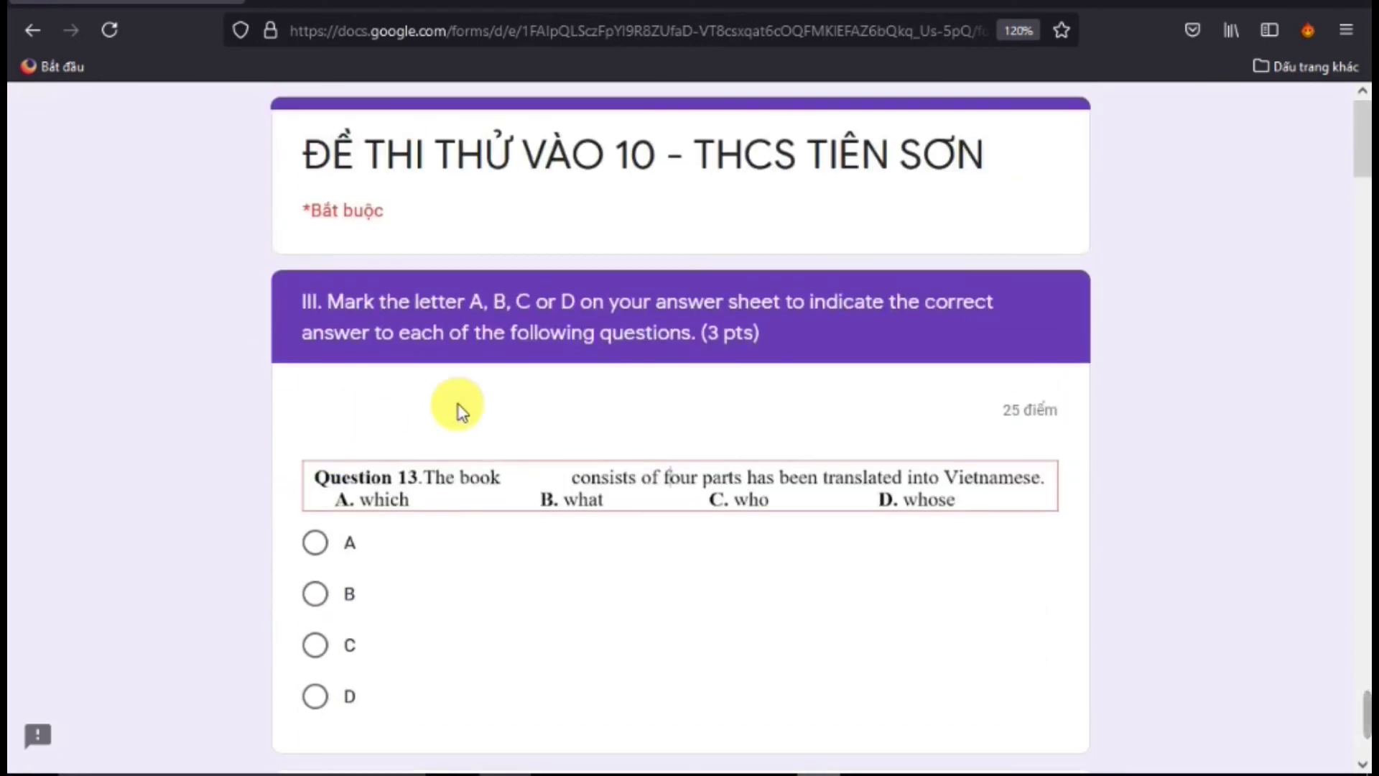
click(316, 546)
scroll(412, 609, down, 8)
click(316, 424)
scroll(403, 542, down, 3)
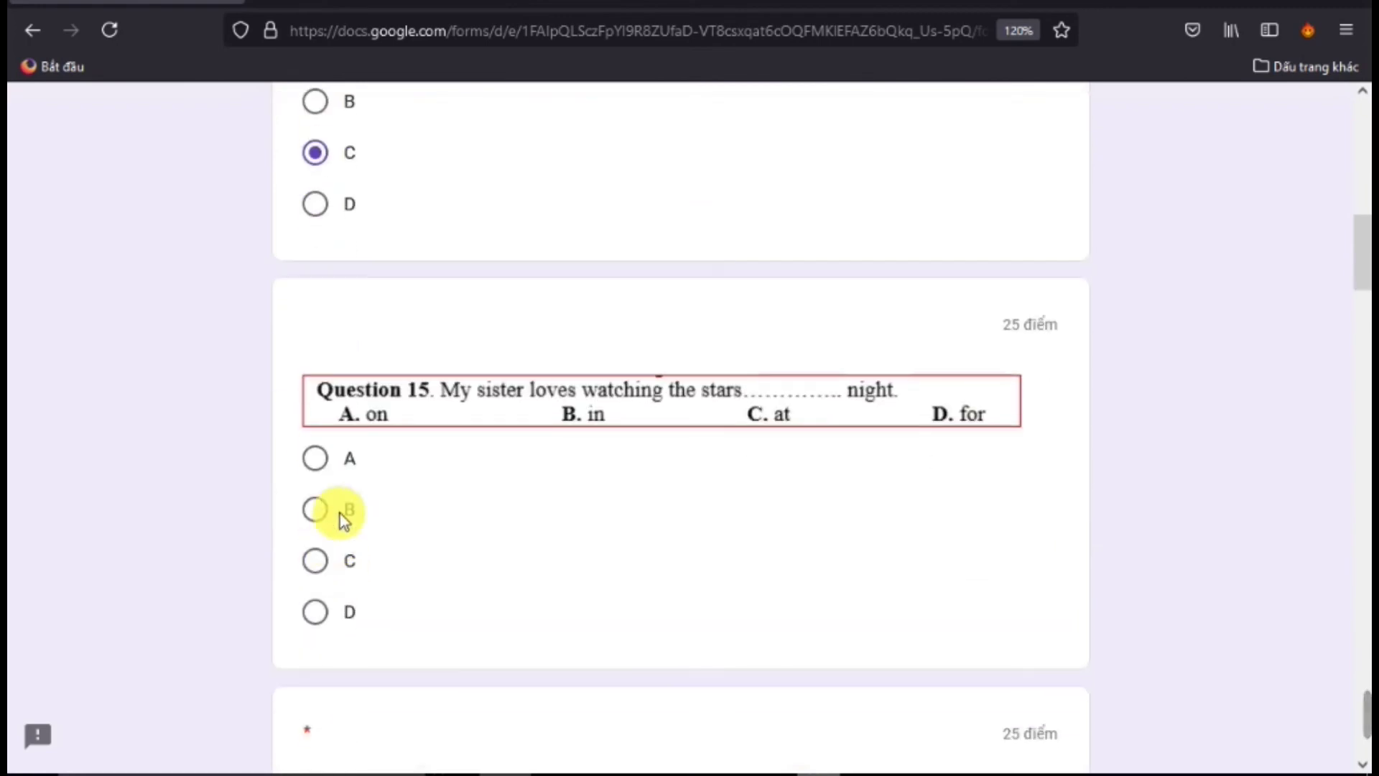
click(319, 509)
scroll(381, 562, down, 5)
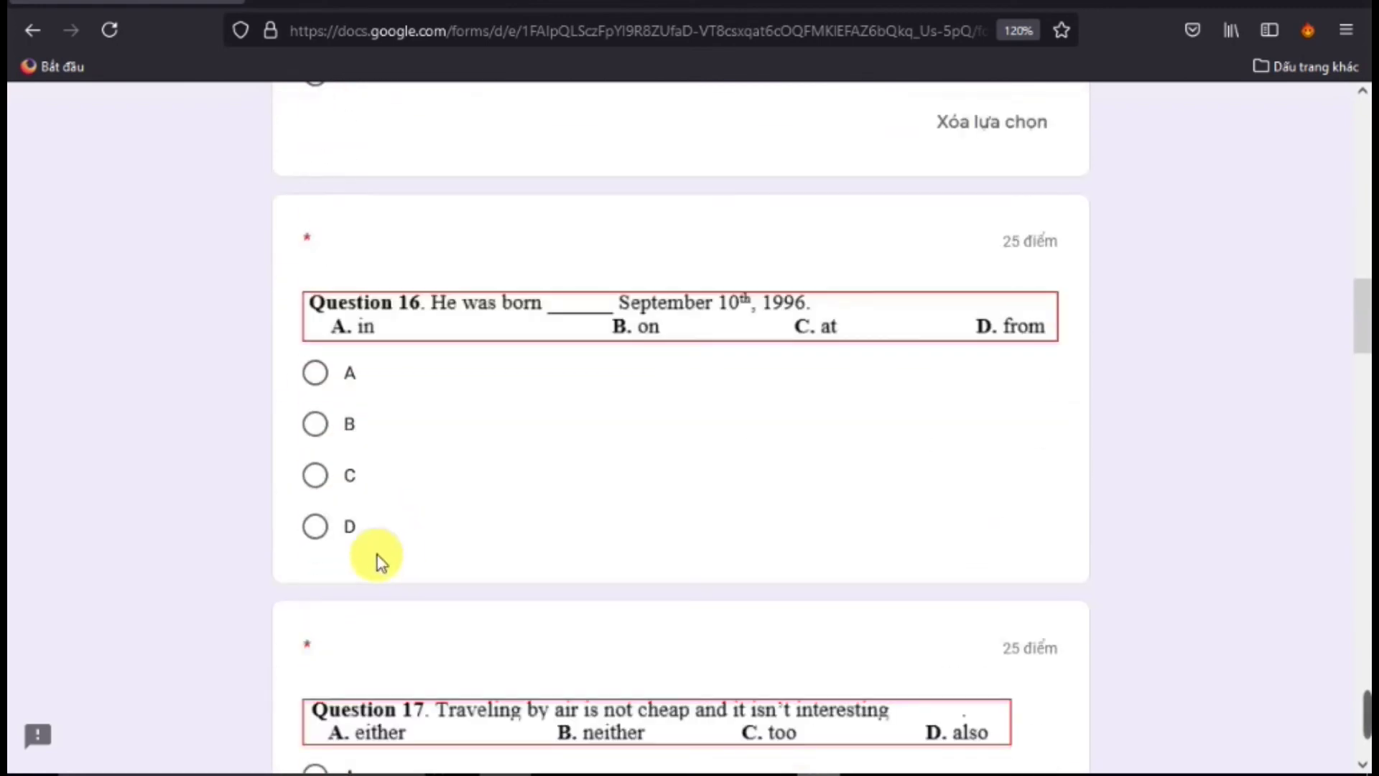
click(330, 539)
scroll(403, 575, down, 4)
scroll(403, 575, up, 7)
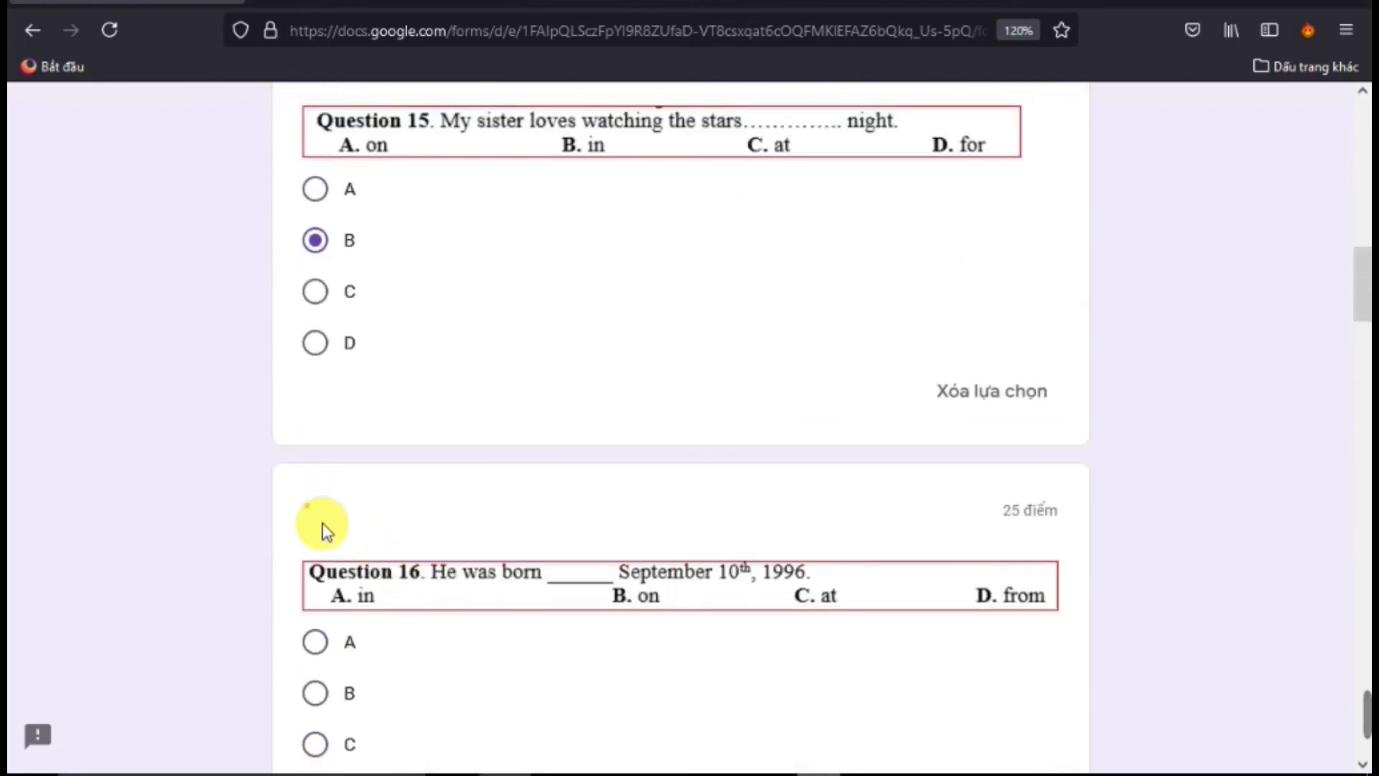
scroll(359, 594, down, 6)
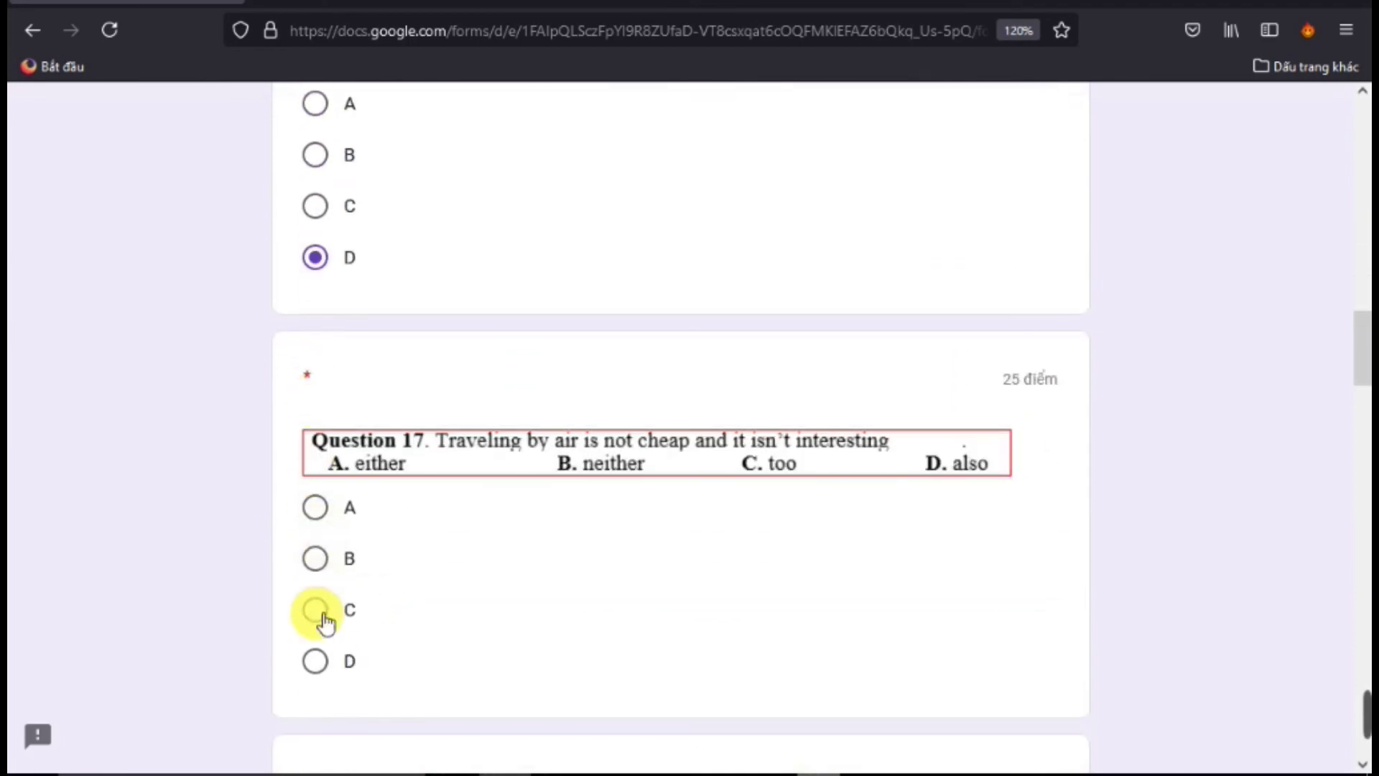
scroll(330, 604, down, 6)
scroll(348, 503, up, 4)
Answer Question 17 B, 18 D, 19 D, 20 D, 21 B, 23 B, then go to page 5
click(318, 424)
scroll(374, 503, down, 1)
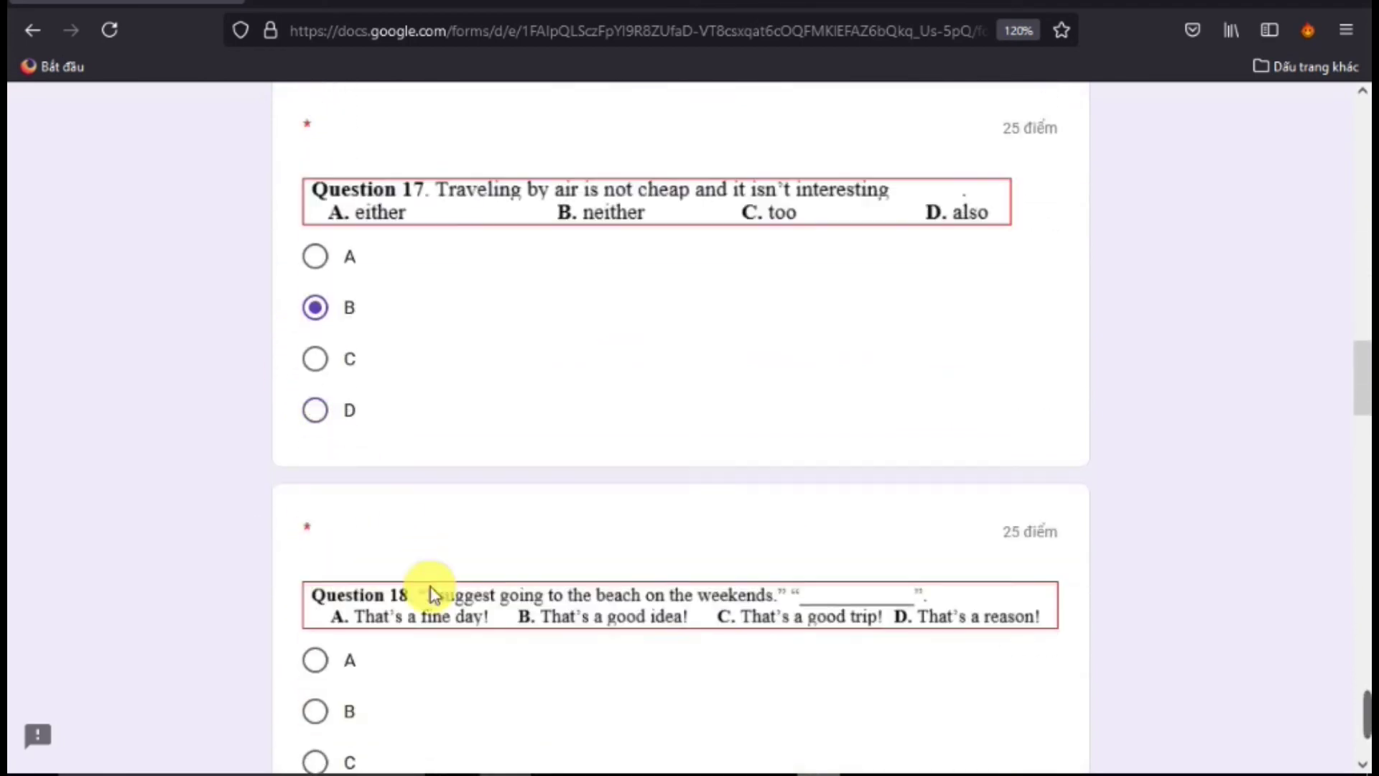
scroll(431, 595, down, 3)
click(325, 535)
scroll(327, 553, down, 6)
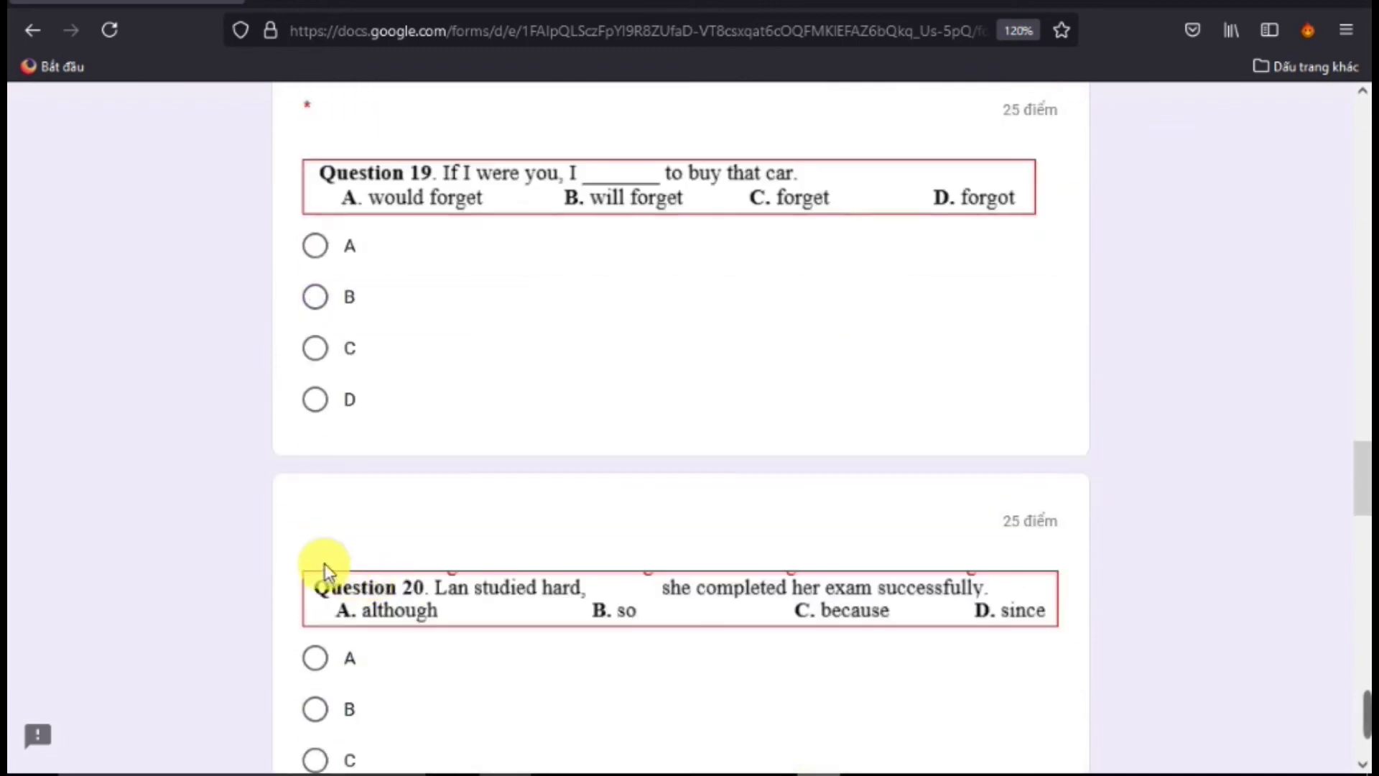
click(317, 406)
scroll(327, 536, down, 6)
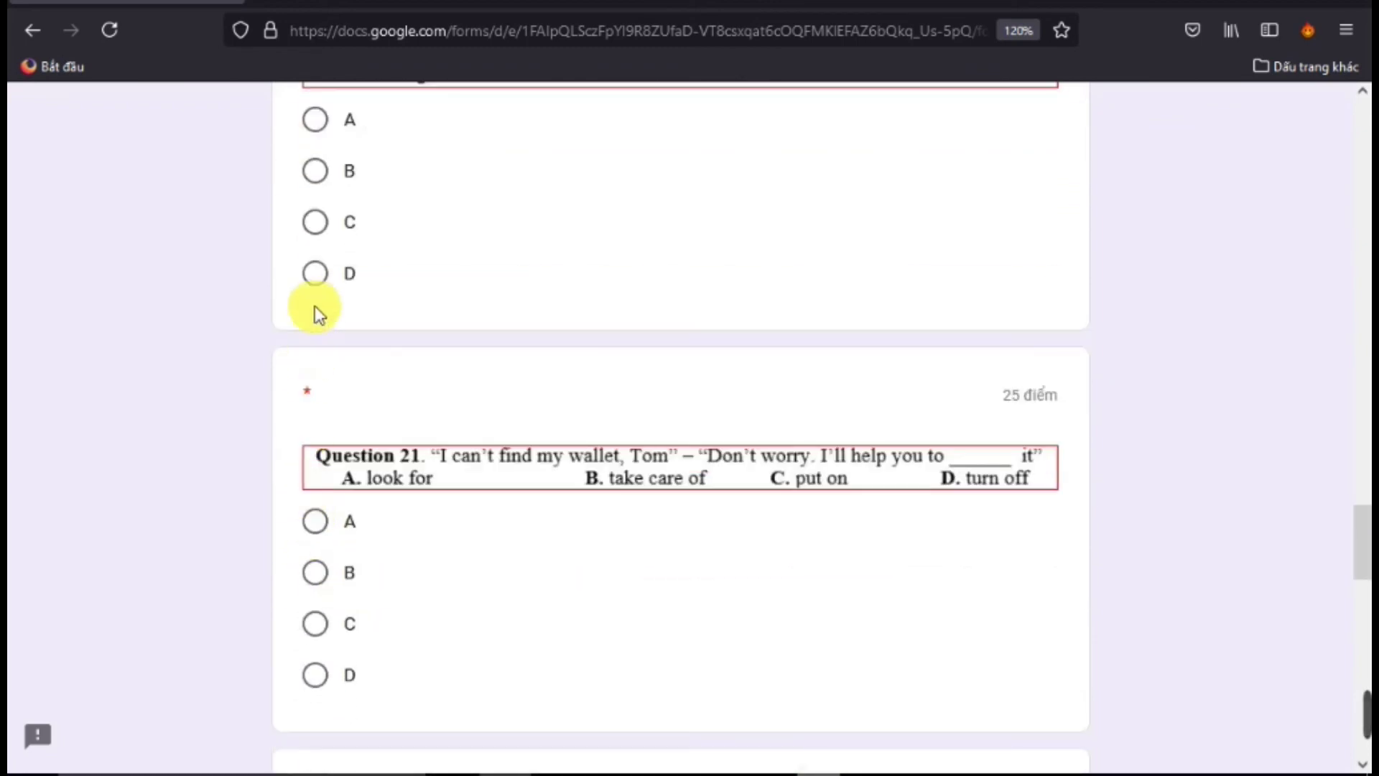
click(316, 286)
click(325, 619)
scroll(334, 621, down, 5)
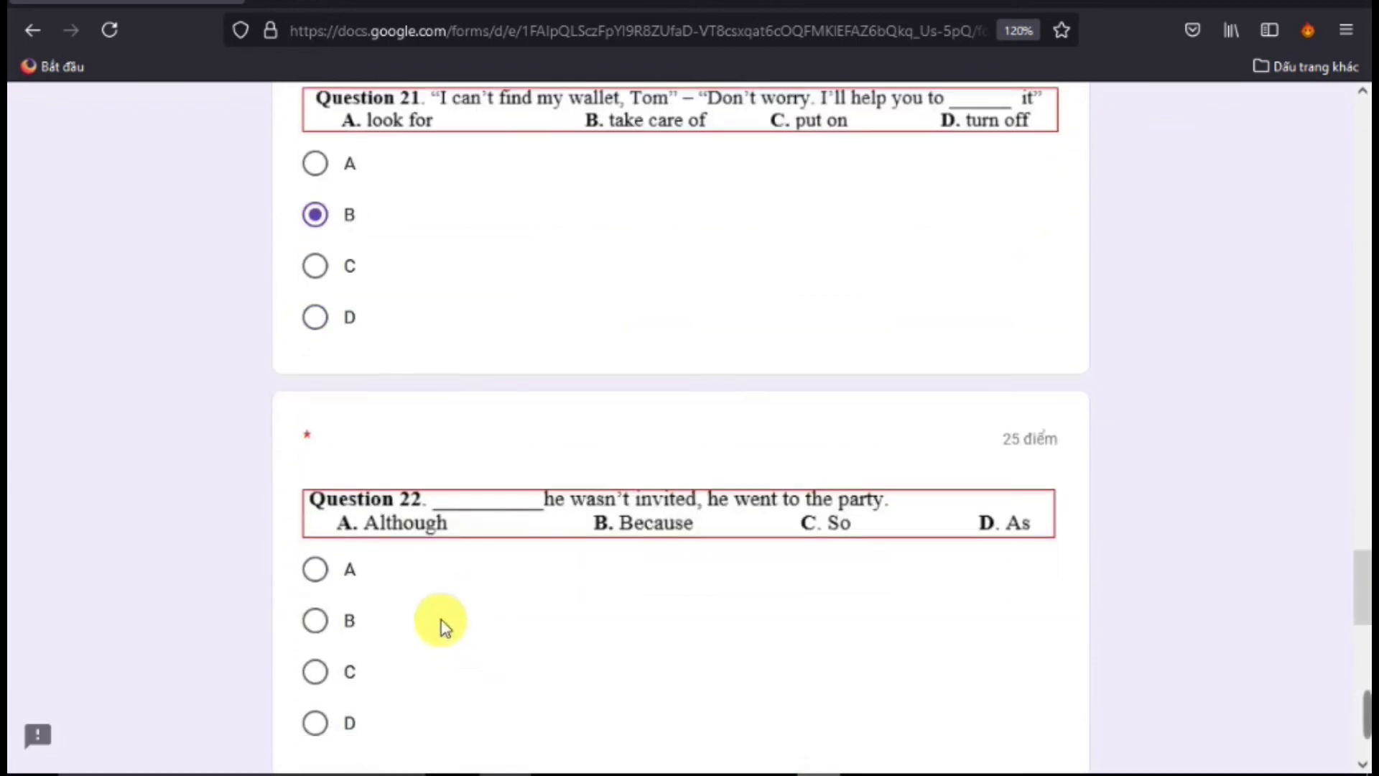
scroll(430, 627, down, 6)
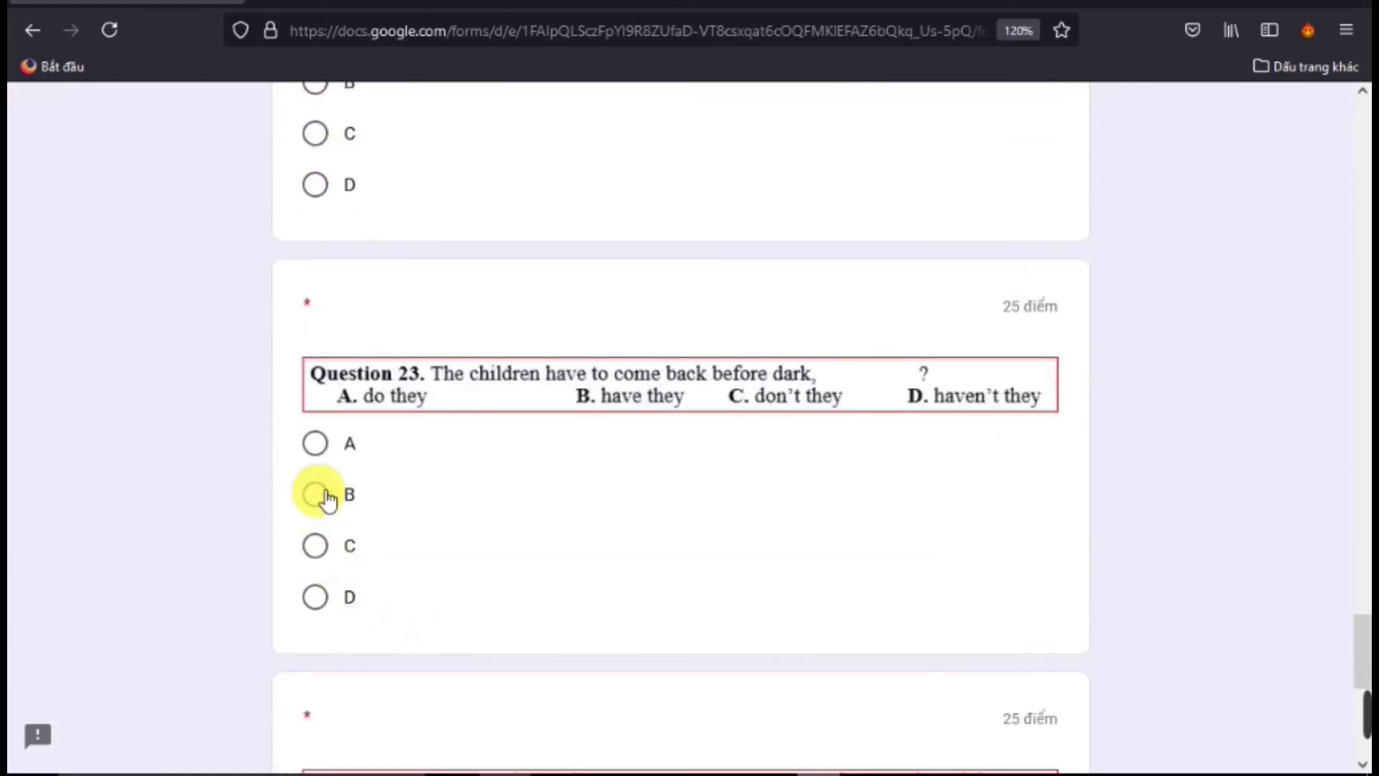
click(323, 493)
scroll(385, 554, down, 5)
scroll(503, 611, down, 2)
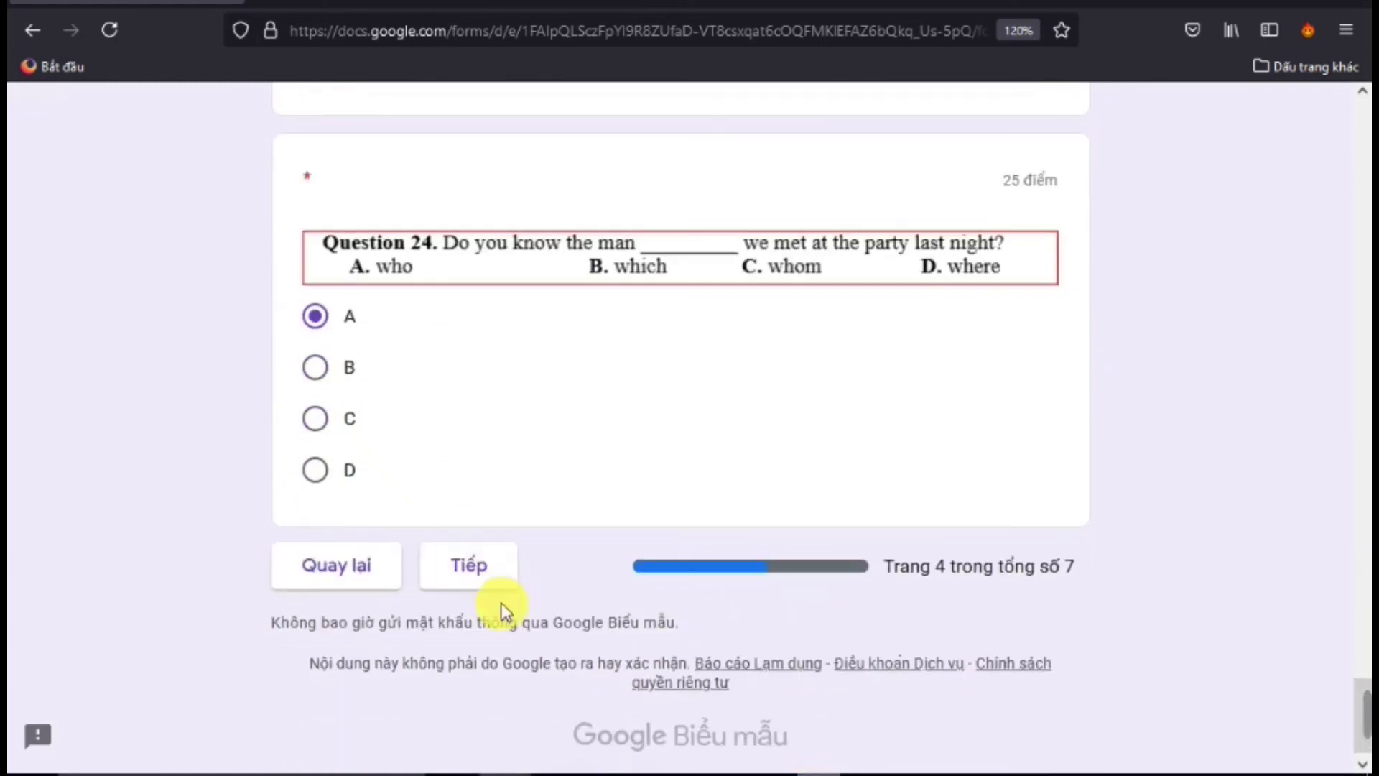
click(490, 580)
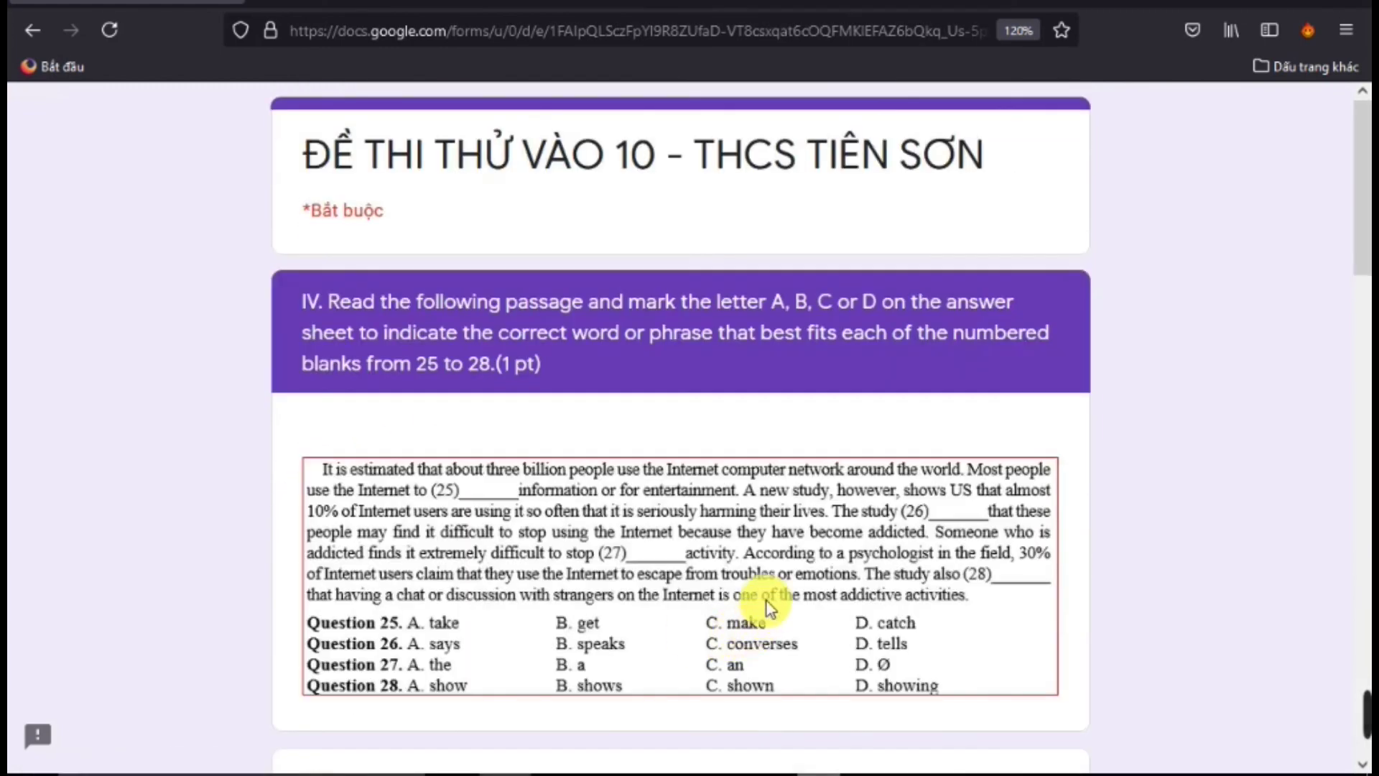
Answer Questions 25, 27 and 28 with A, then go to the next page
scroll(772, 604, down, 4)
scroll(774, 612, down, 2)
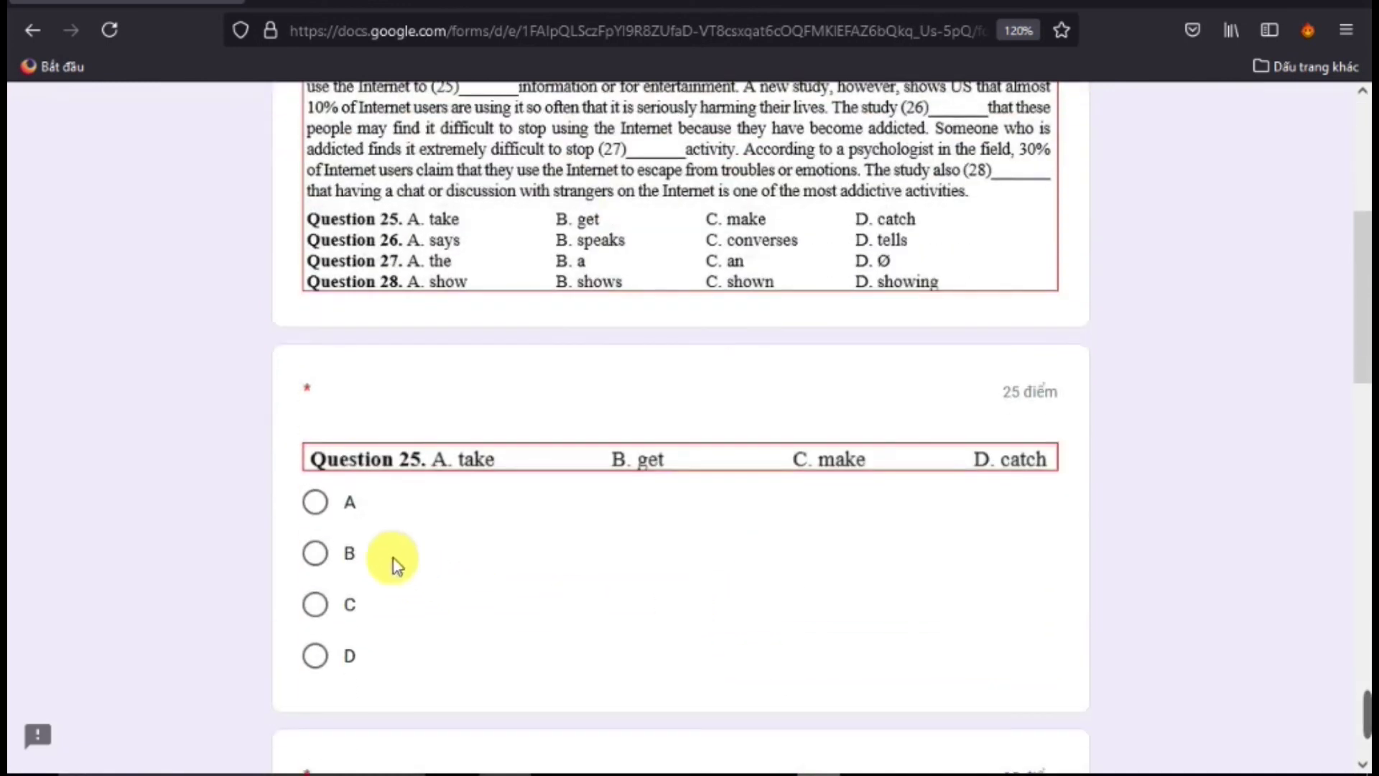
click(338, 503)
scroll(579, 355, down, 6)
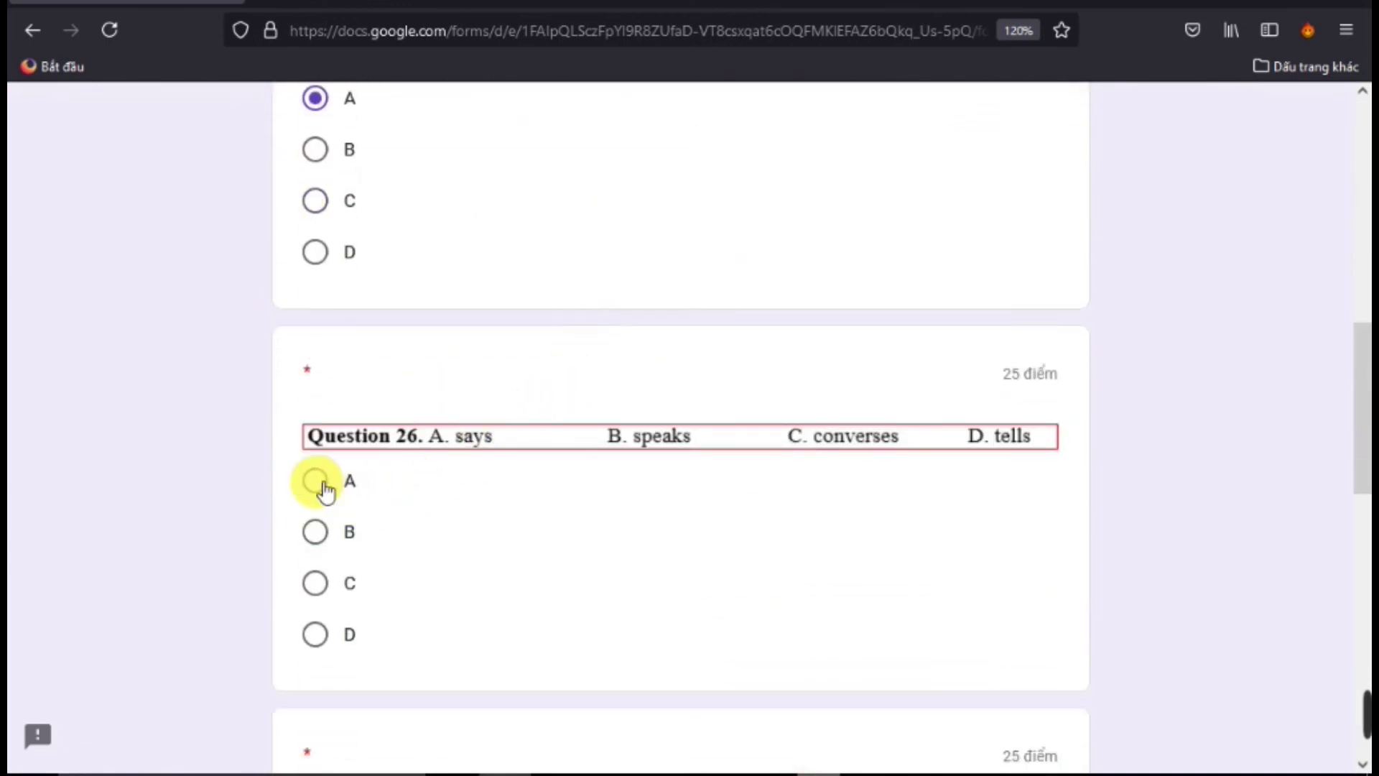
scroll(427, 481, down, 2)
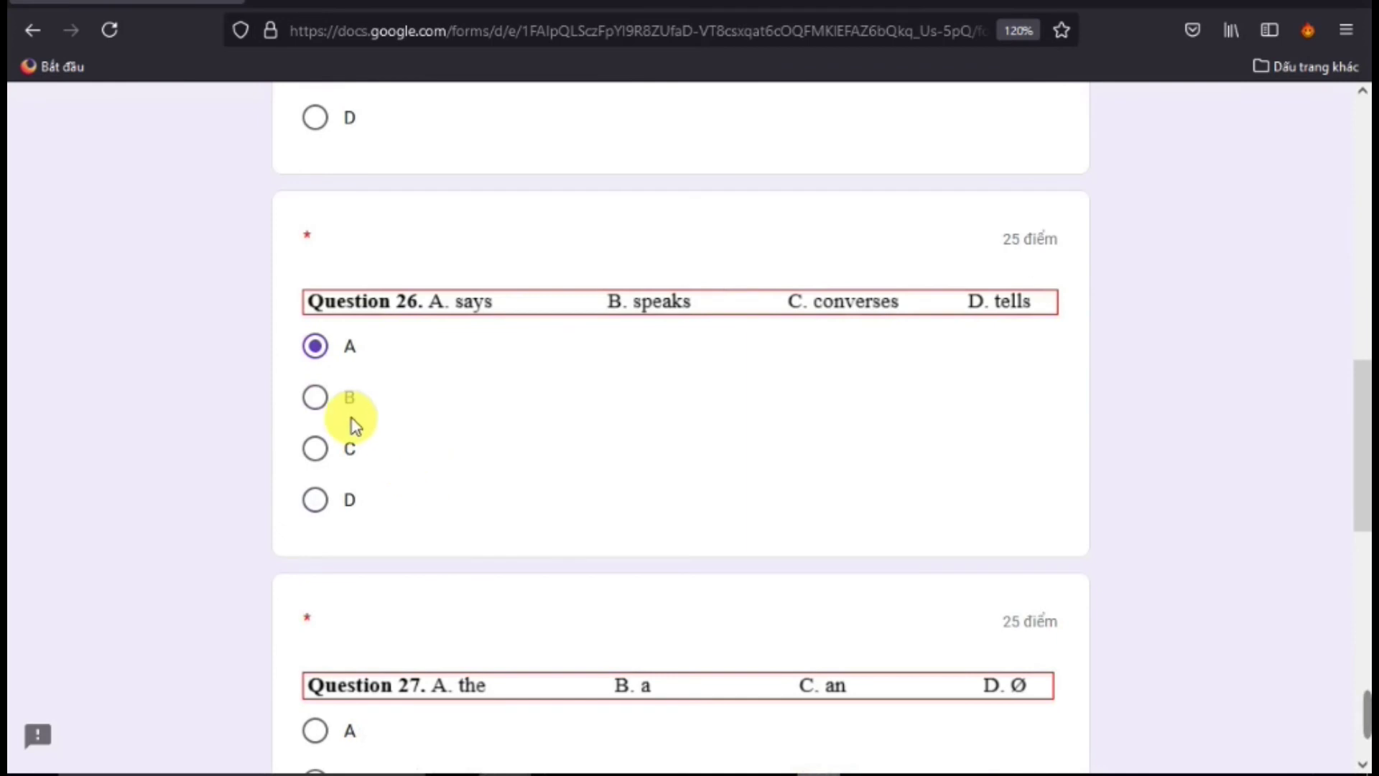
scroll(379, 455, up, 8)
scroll(392, 467, down, 6)
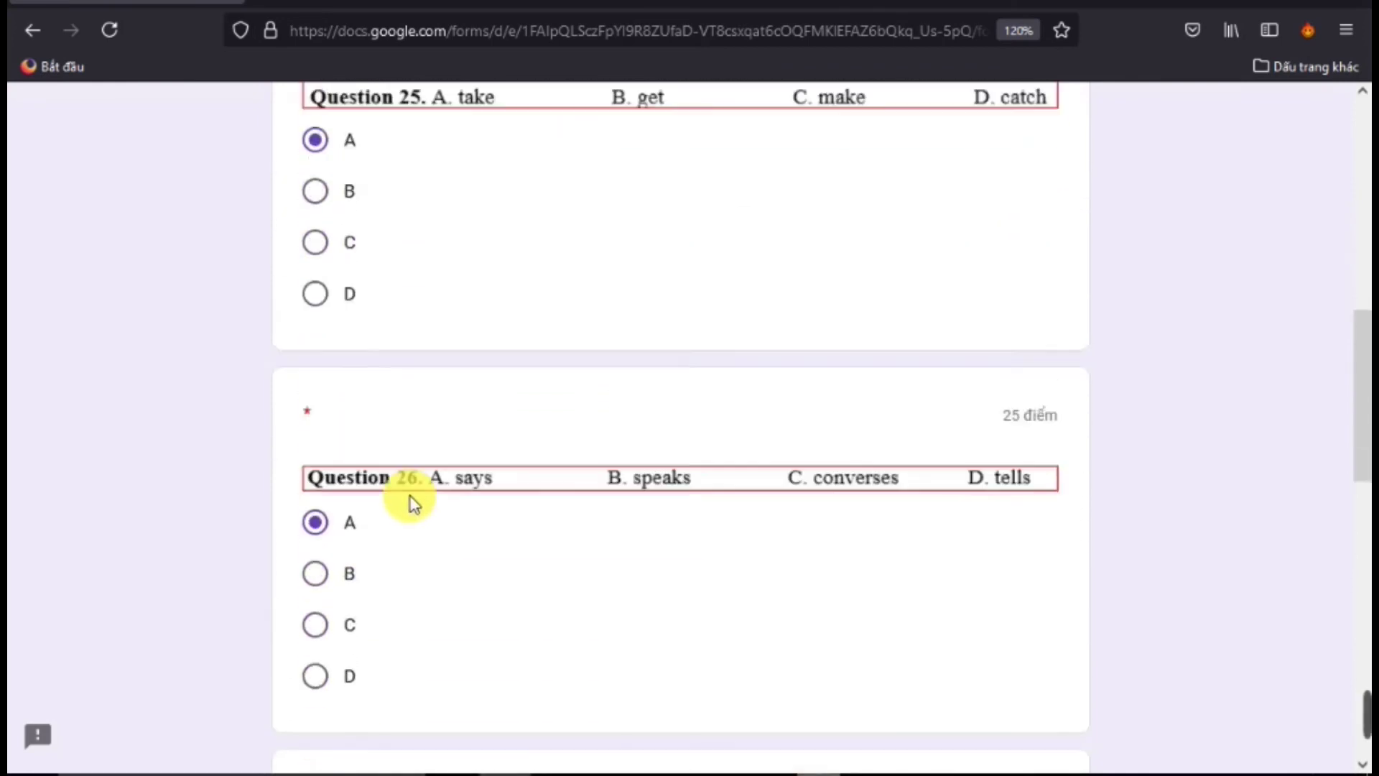
scroll(410, 498, up, 10)
scroll(492, 364, down, 6)
scroll(512, 450, down, 7)
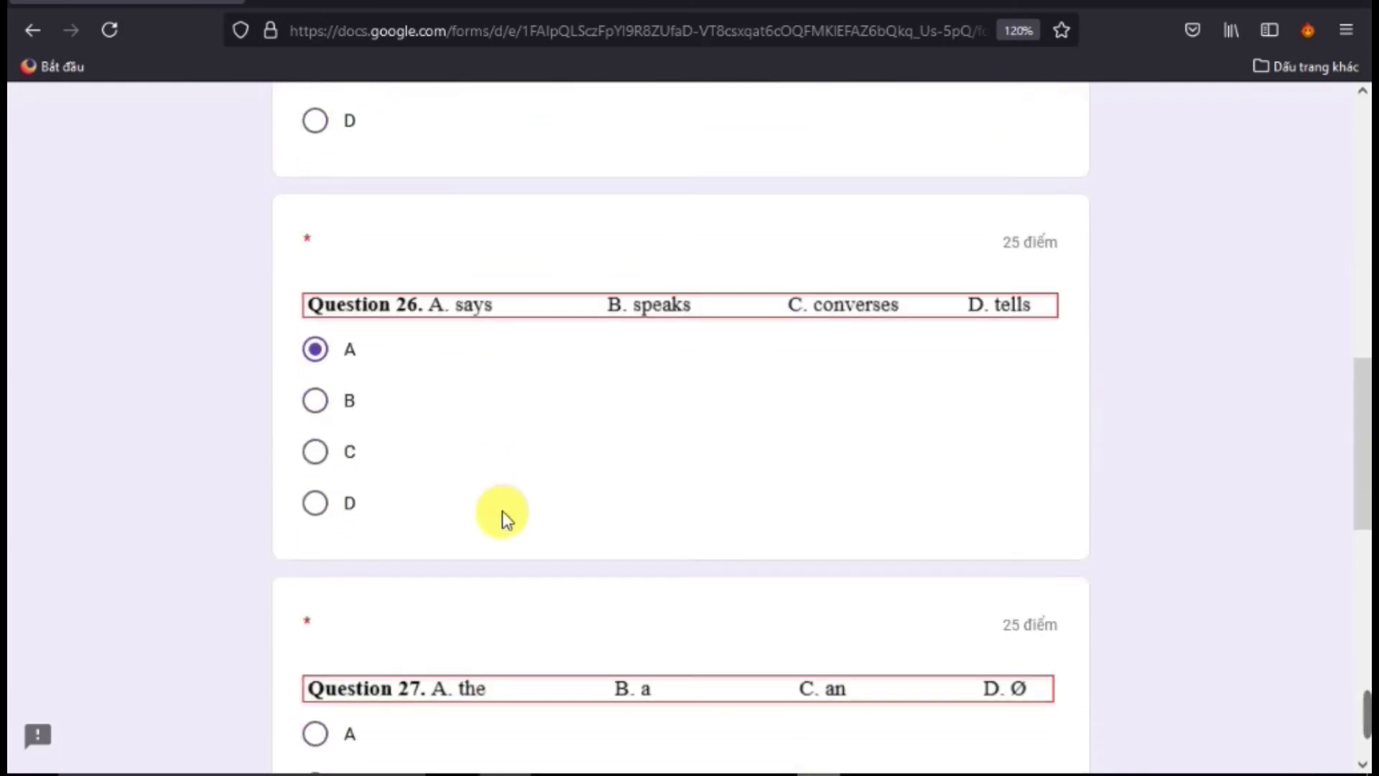
scroll(508, 512, up, 10)
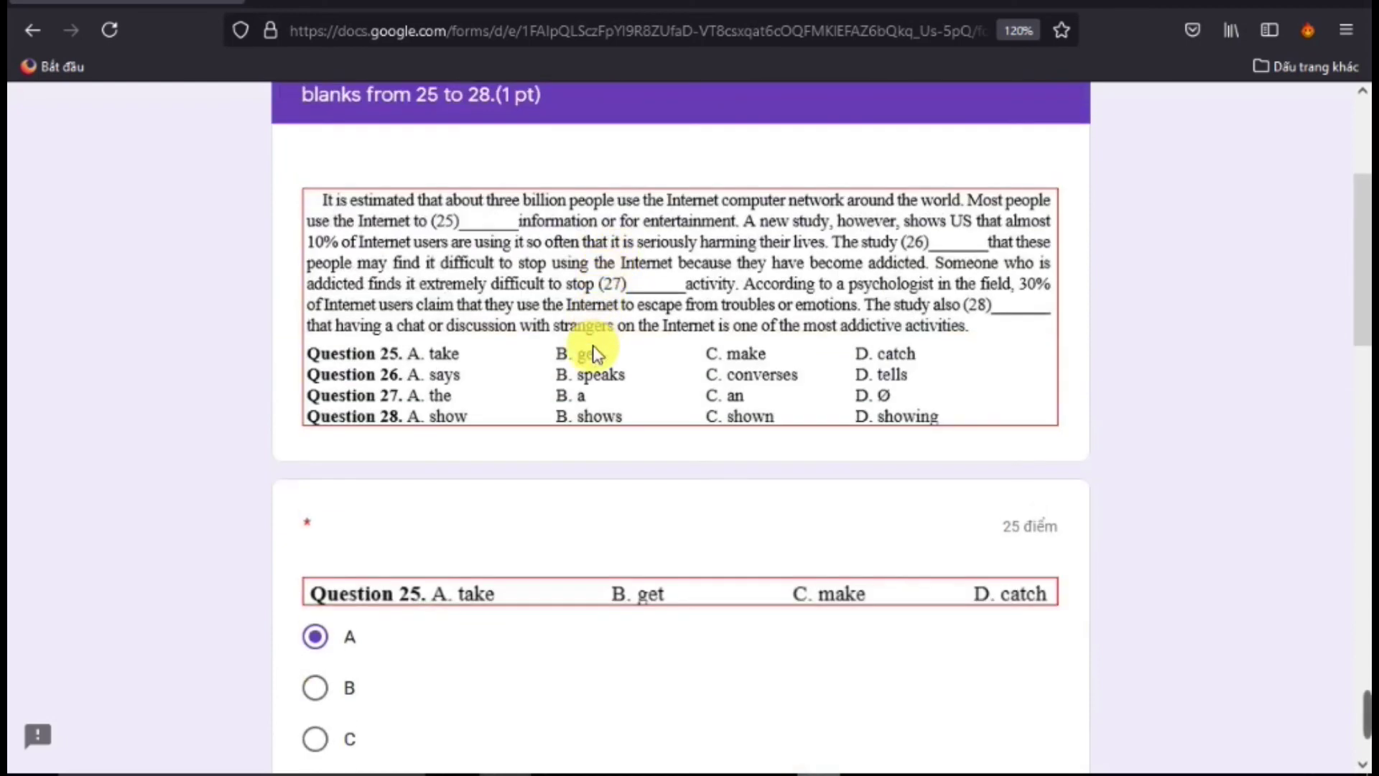
scroll(584, 354, down, 8)
scroll(467, 409, down, 4)
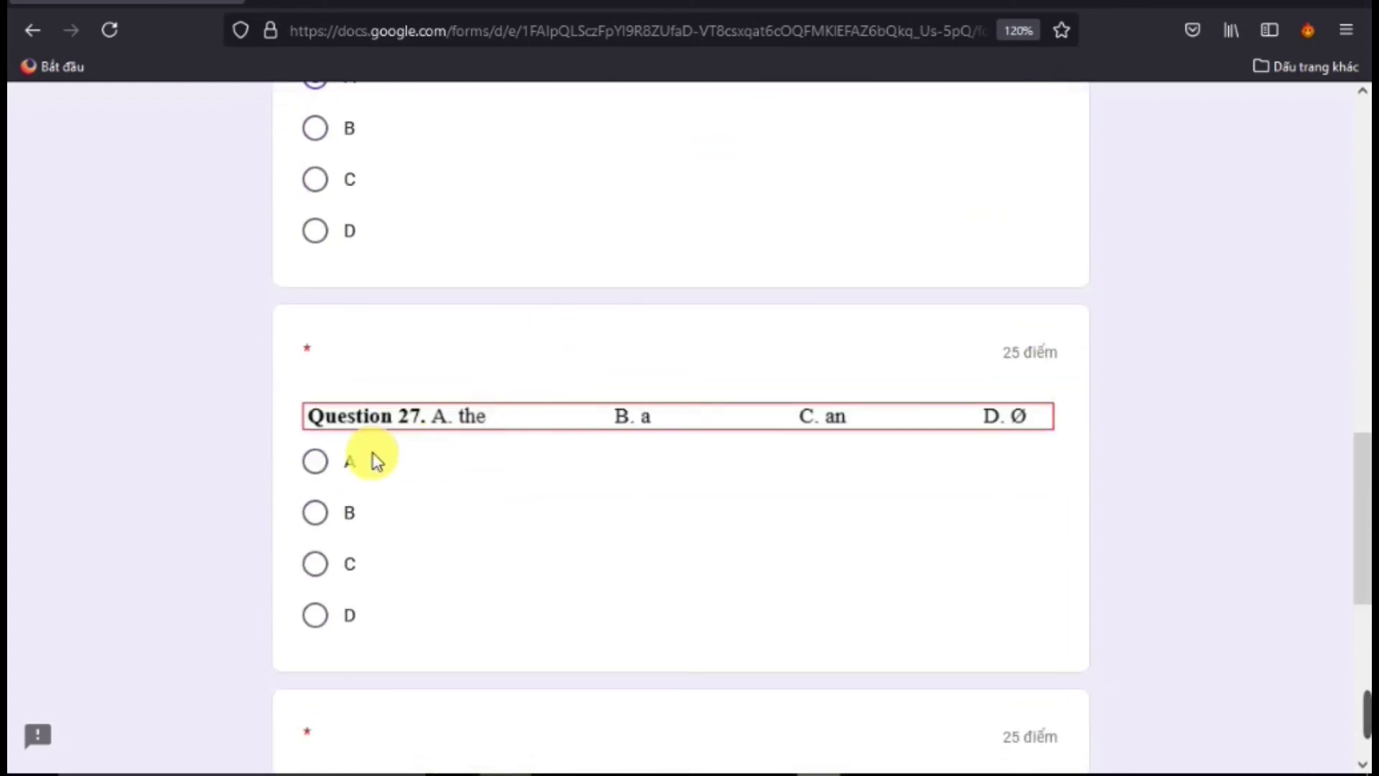
click(324, 468)
scroll(409, 462, down, 5)
click(314, 449)
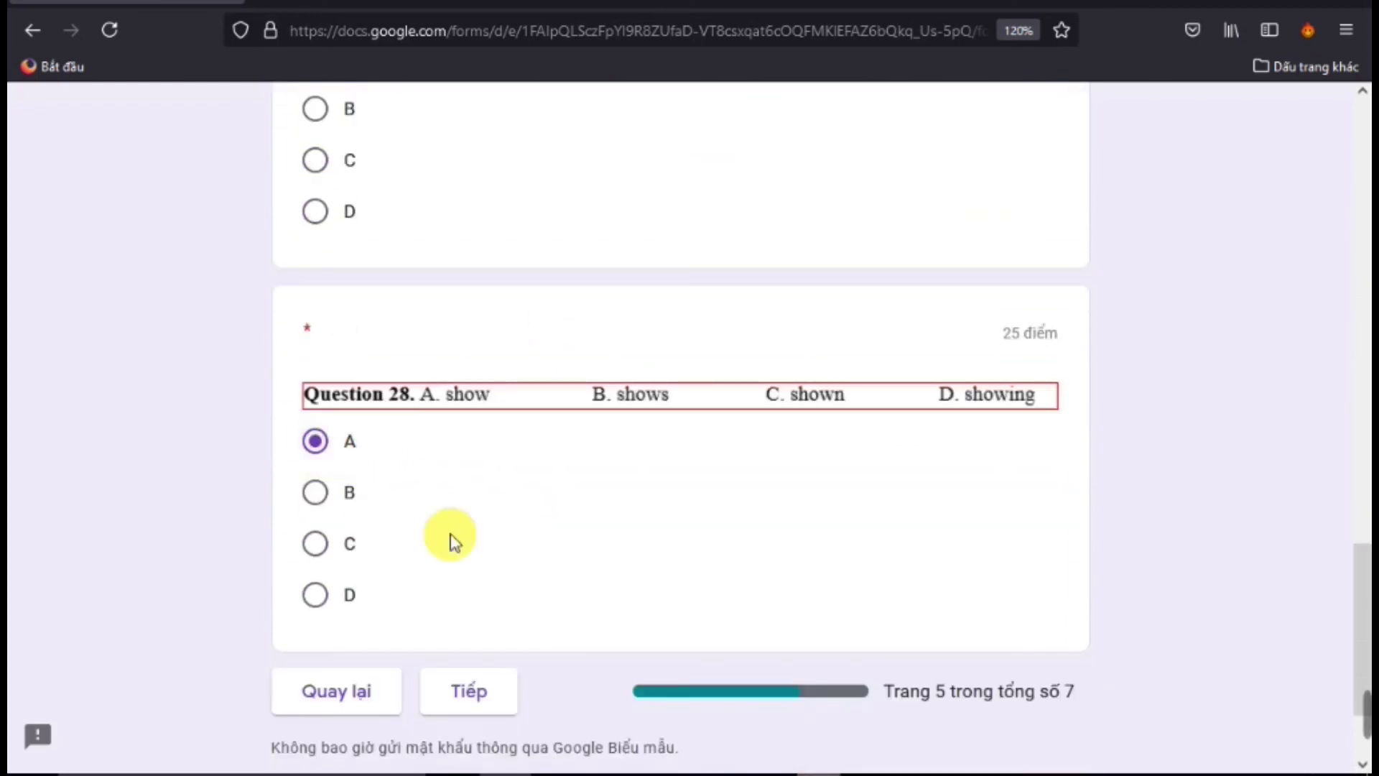
scroll(474, 561, down, 2)
click(508, 555)
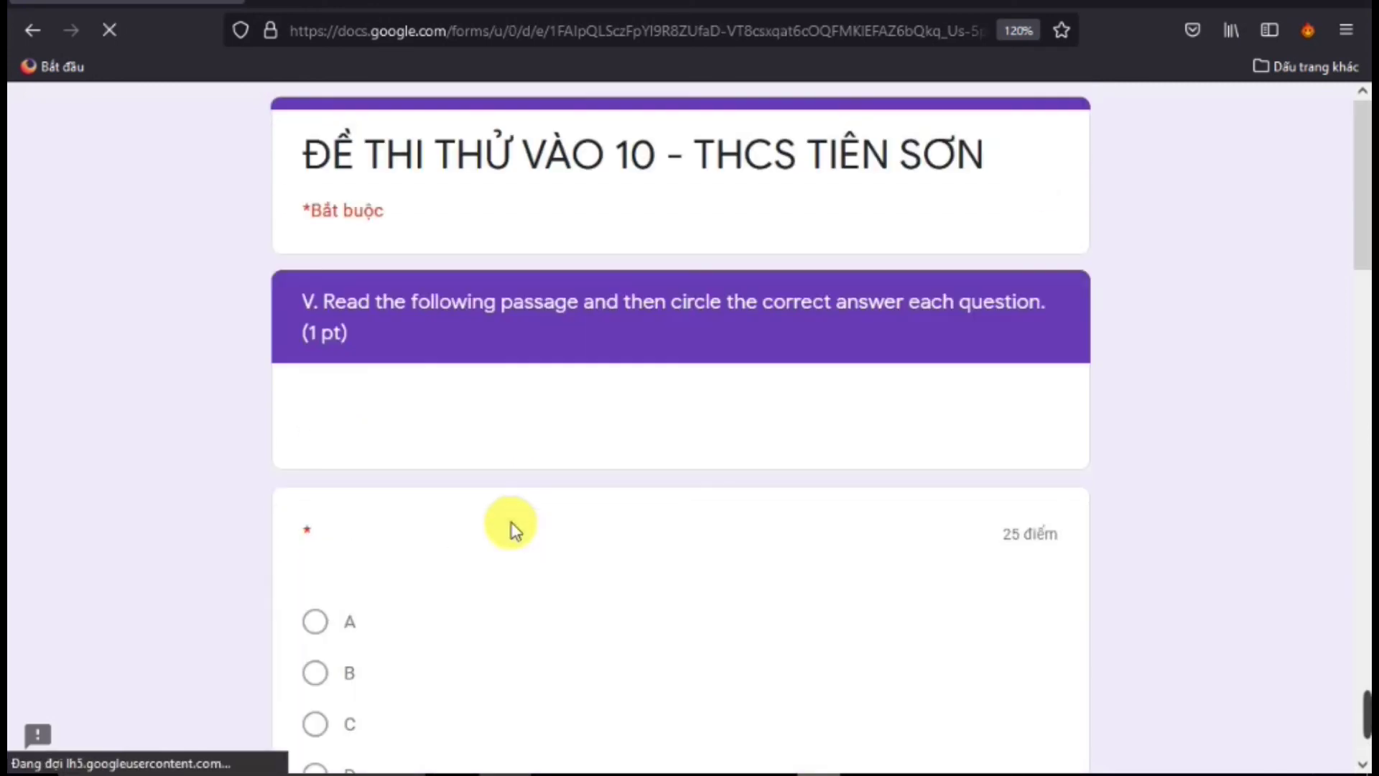
Answer Question 30 A, 31 B and 32 A, then advance to PHẦN II: TỰ LUẬN
scroll(539, 564, down, 2)
scroll(541, 562, up, 2)
scroll(540, 562, down, 3)
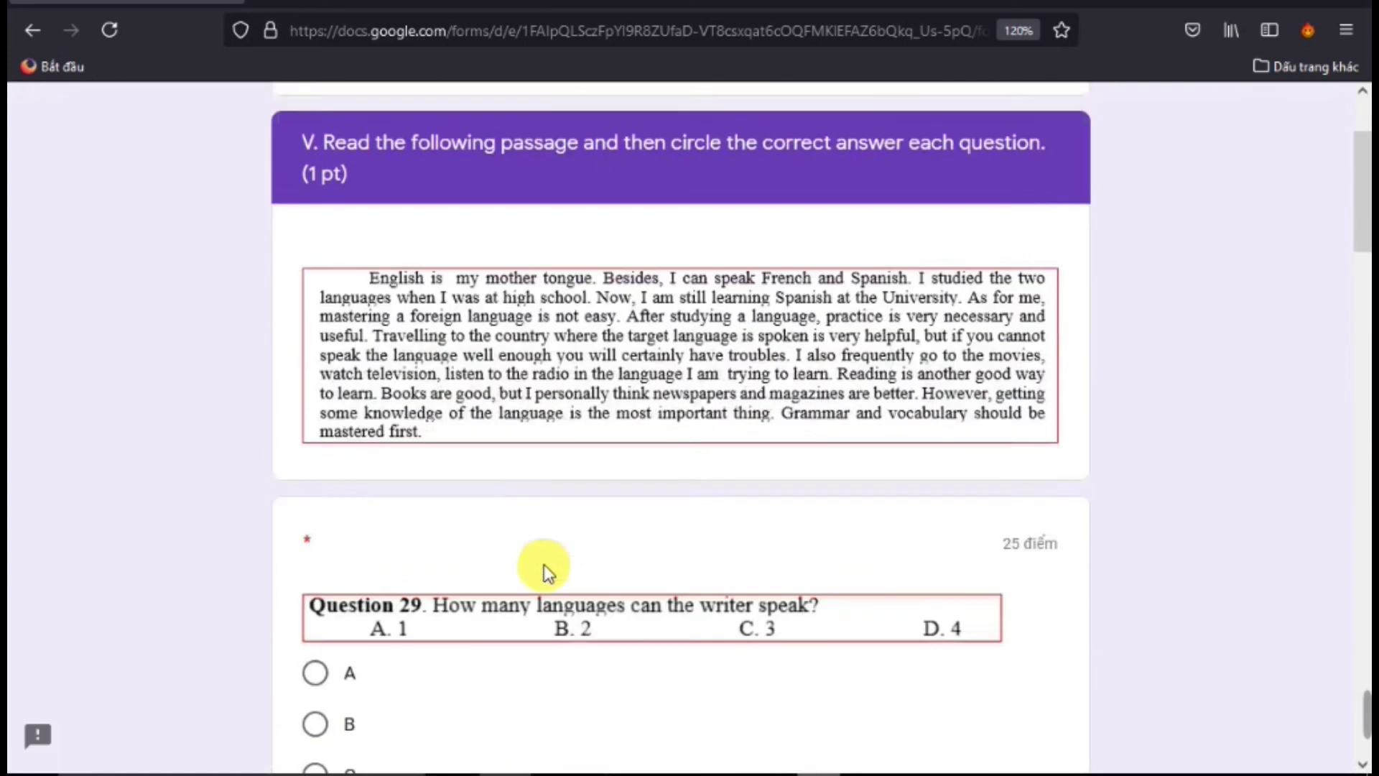
scroll(577, 601, down, 1)
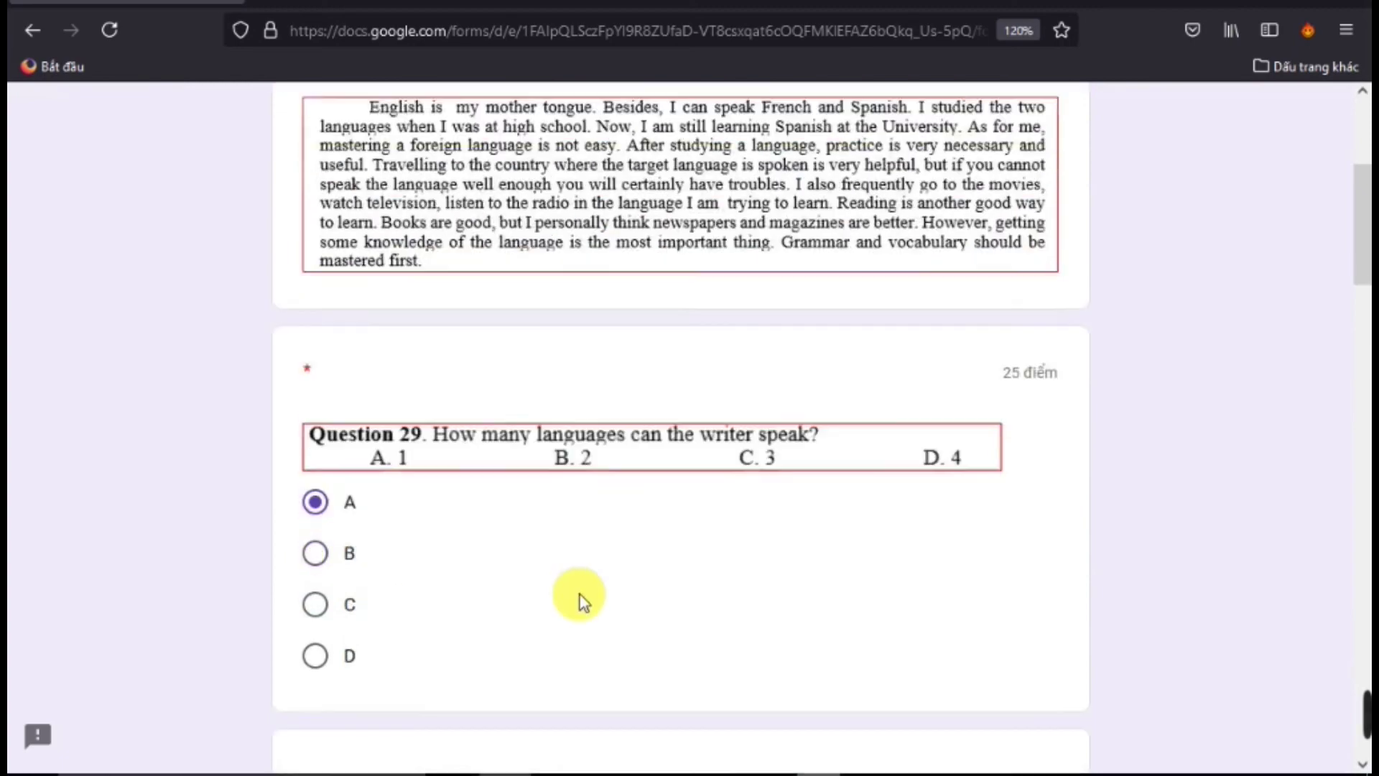
scroll(576, 600, up, 3)
scroll(570, 474, down, 1)
scroll(568, 483, down, 5)
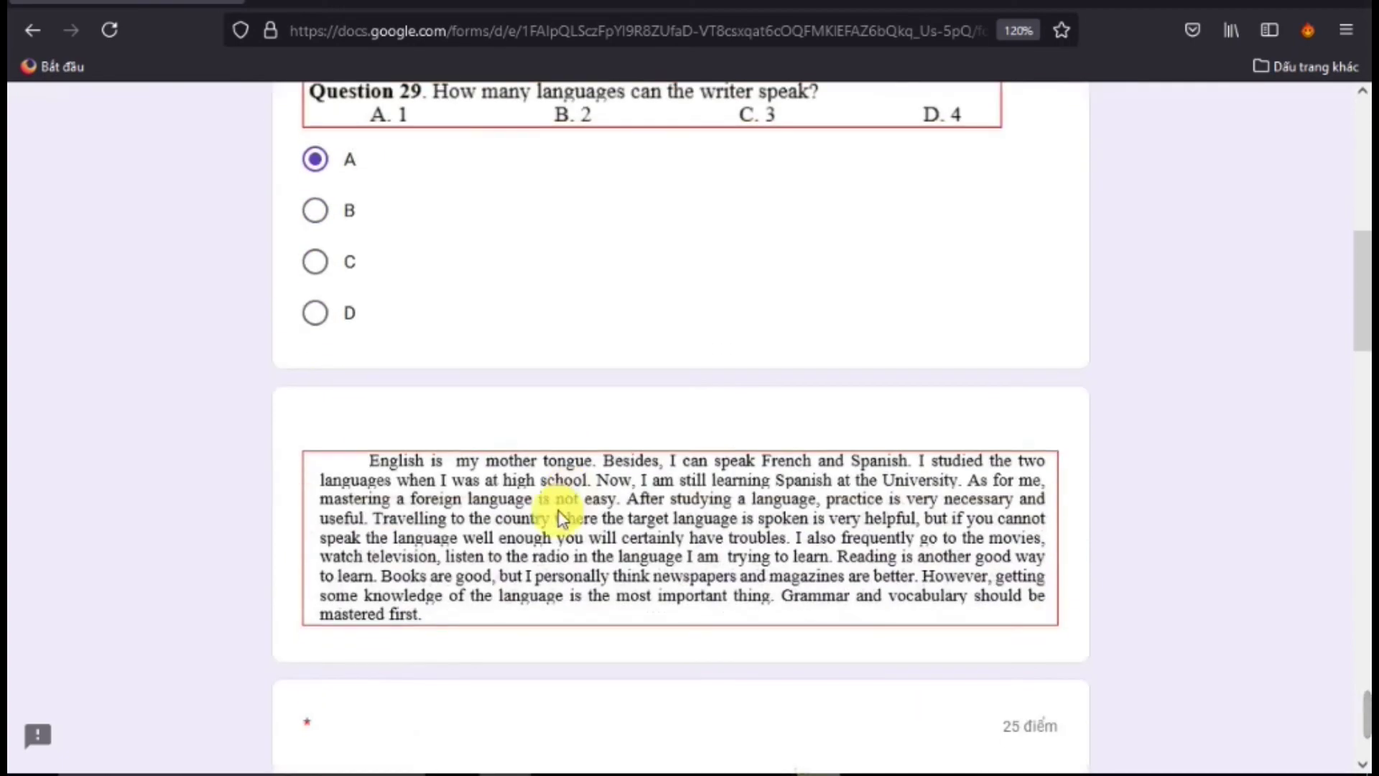
scroll(381, 505, down, 5)
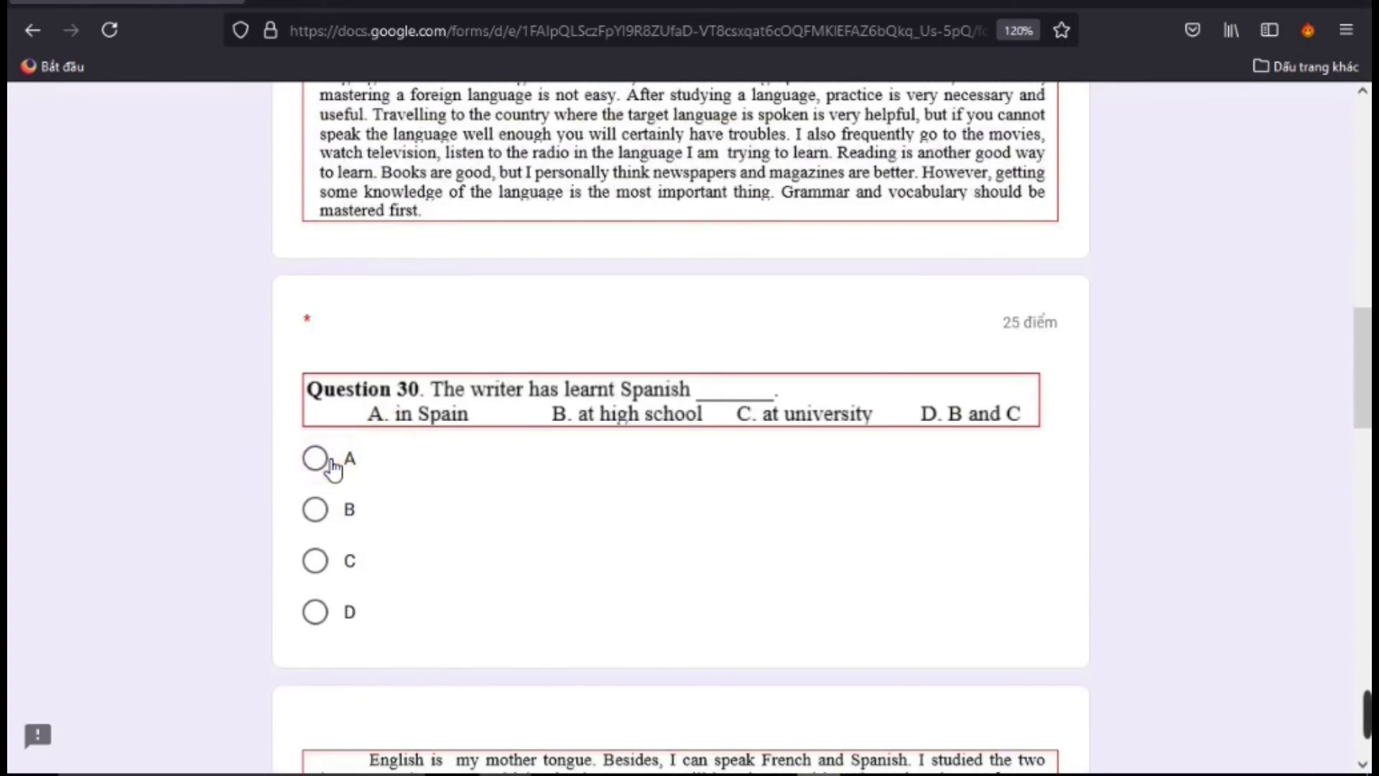
click(316, 457)
scroll(528, 430, up, 2)
scroll(539, 484, down, 8)
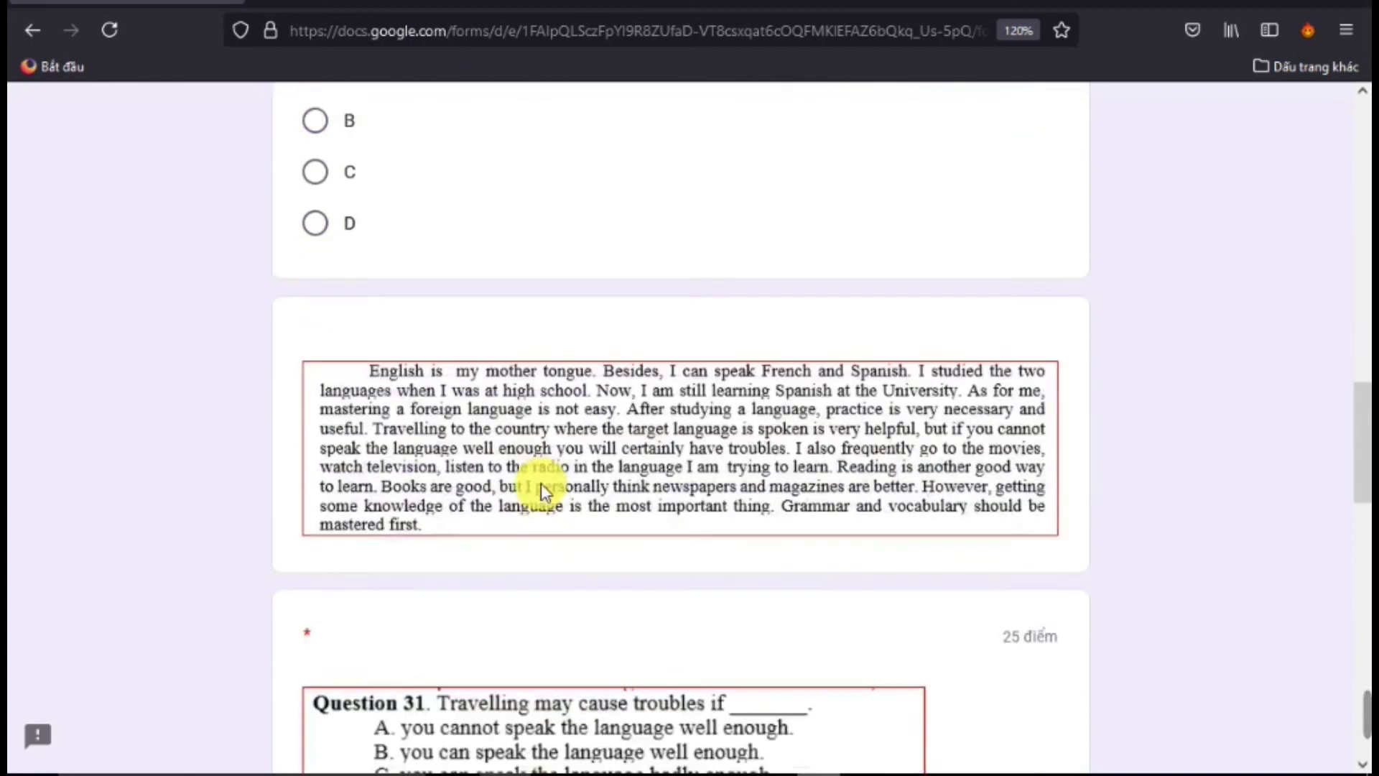
scroll(332, 632, down, 4)
click(345, 607)
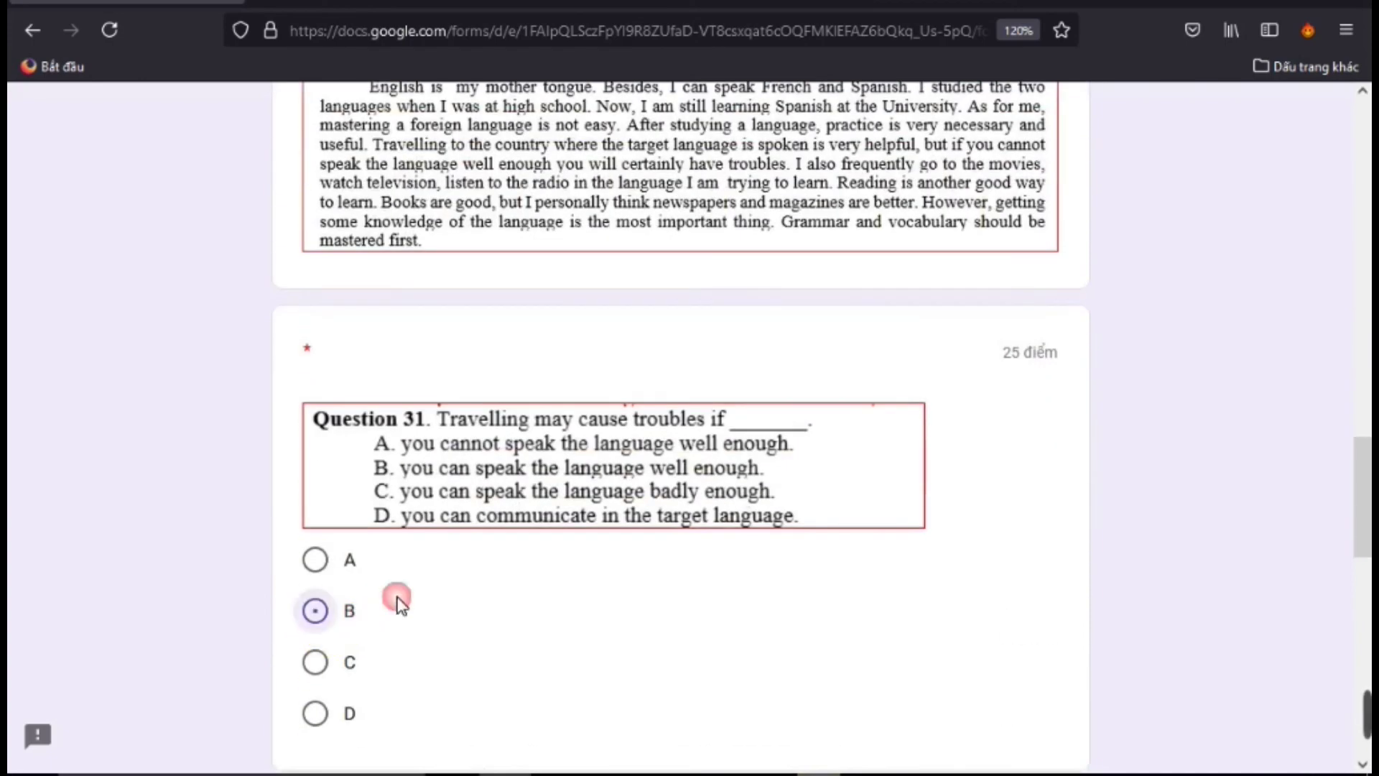
scroll(394, 604, down, 7)
click(357, 650)
scroll(503, 610, down, 3)
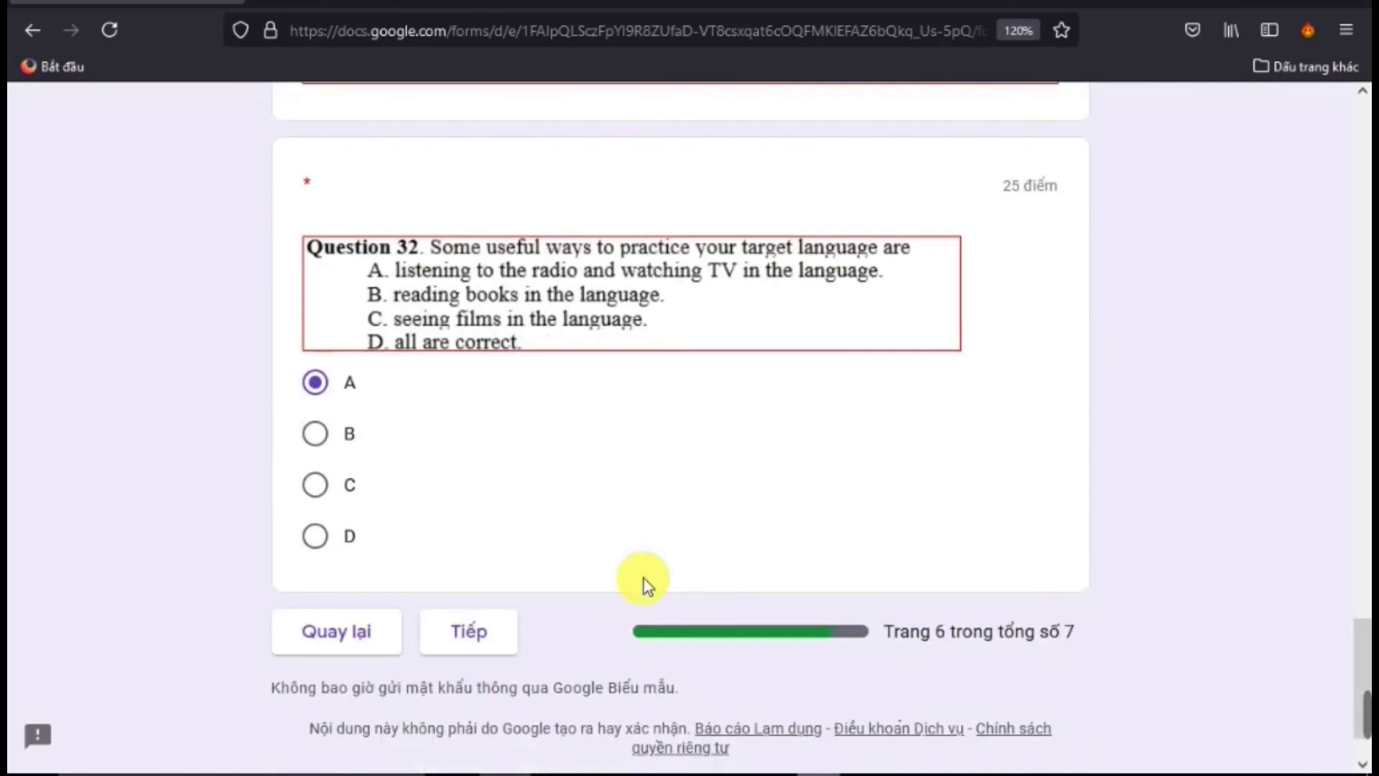
click(483, 625)
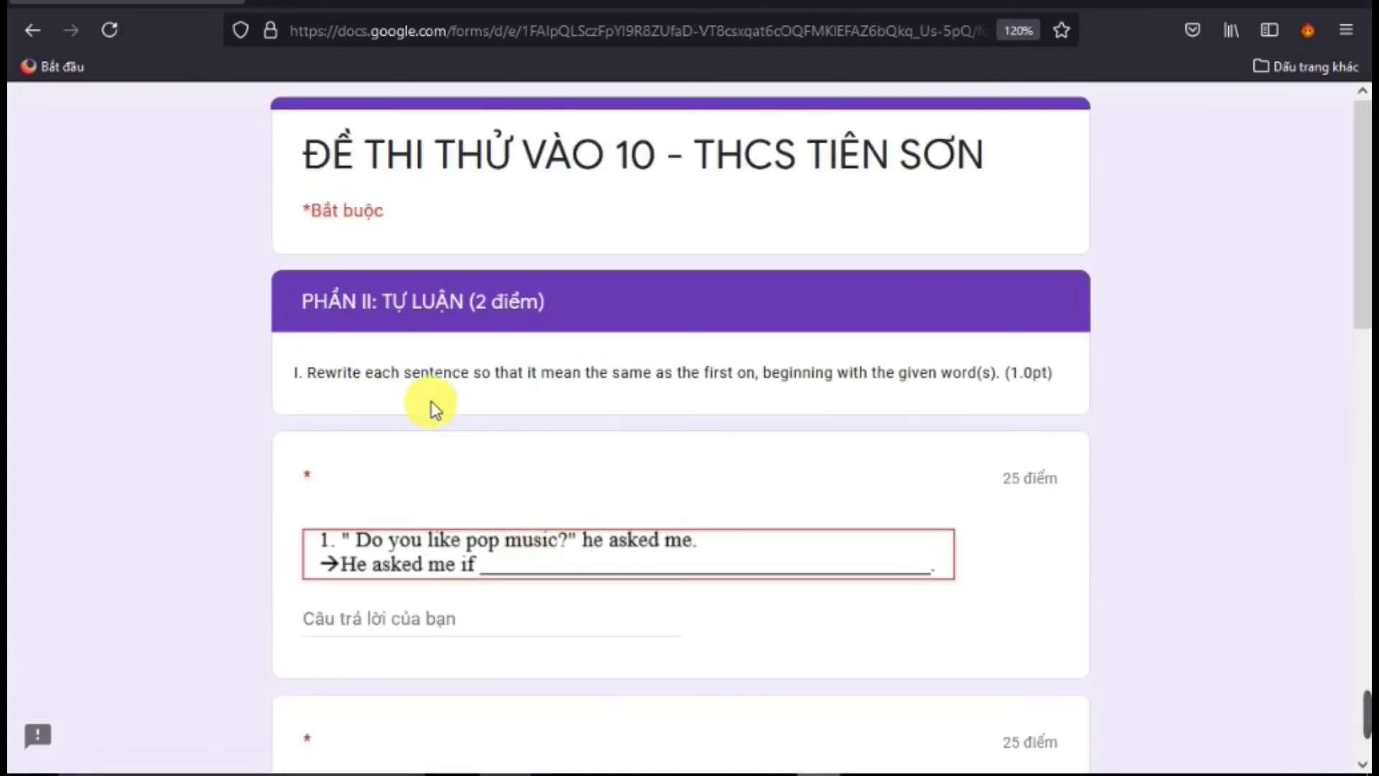
Click into rewrite question 1's answer and glance at the THI THU VAO 10 exam document
scroll(446, 455, down, 3)
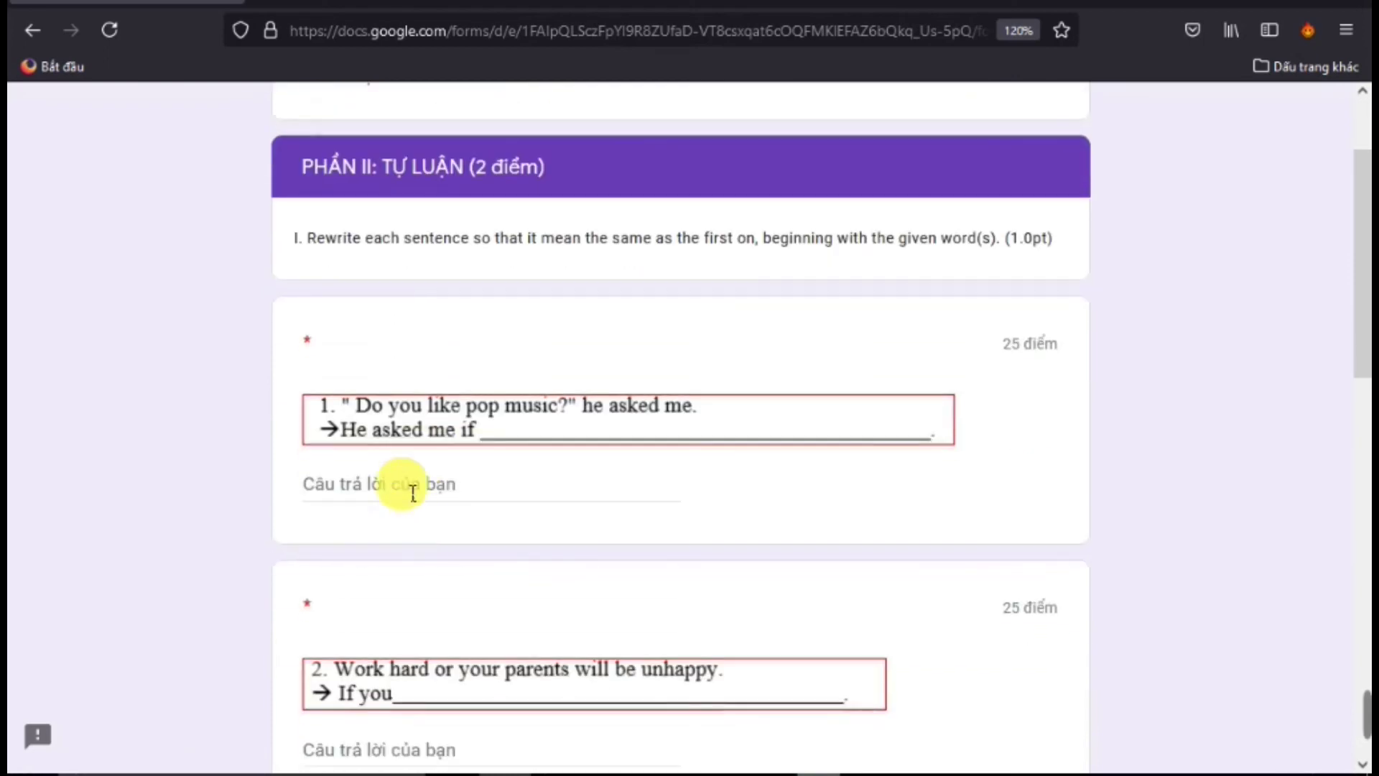
click(400, 483)
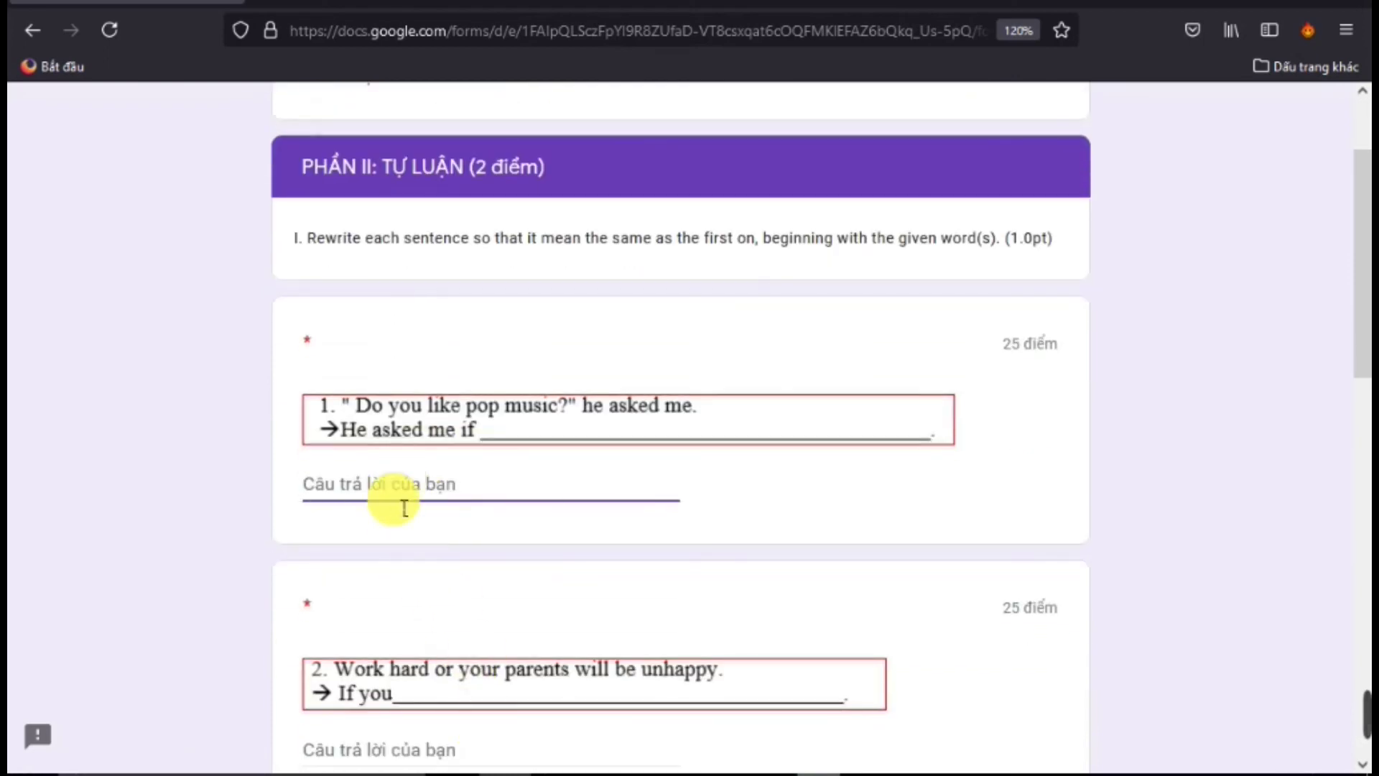
click(733, 762)
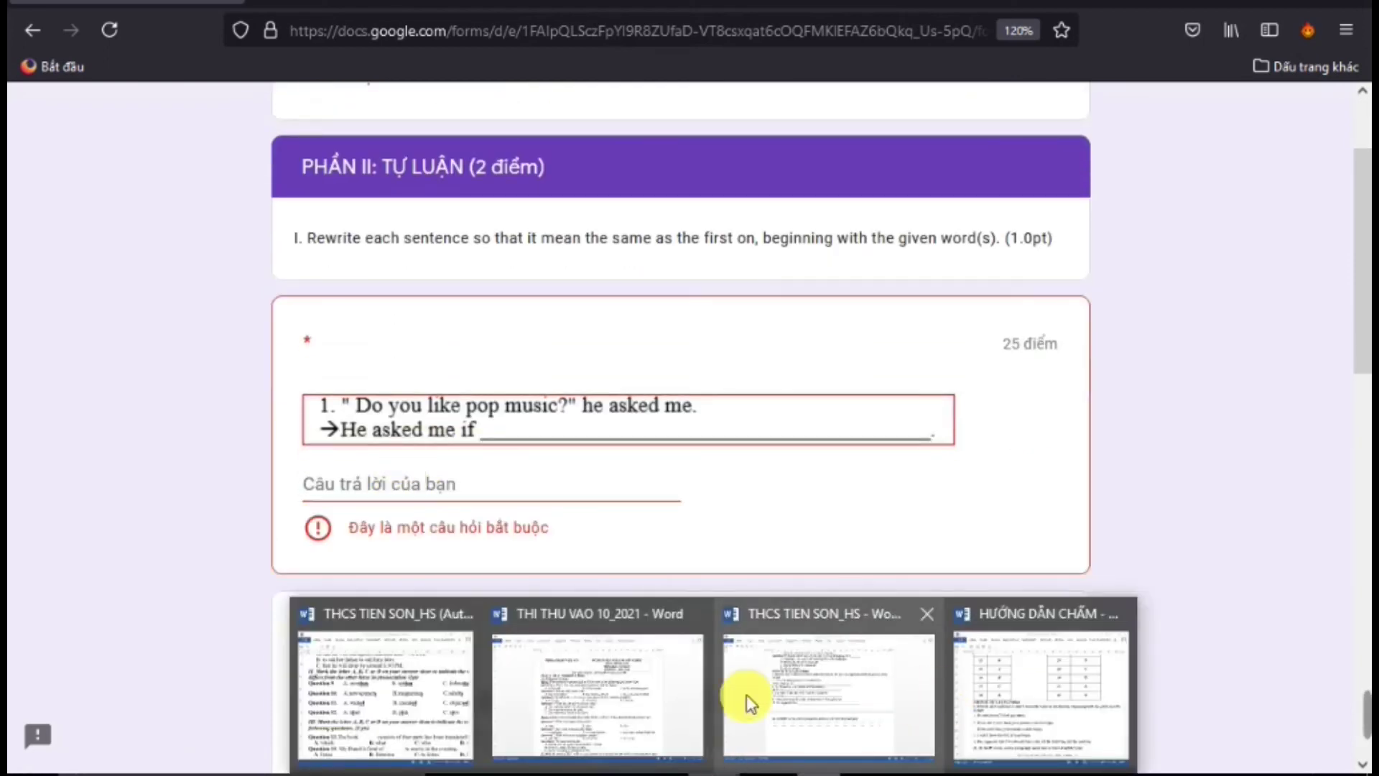
click(637, 702)
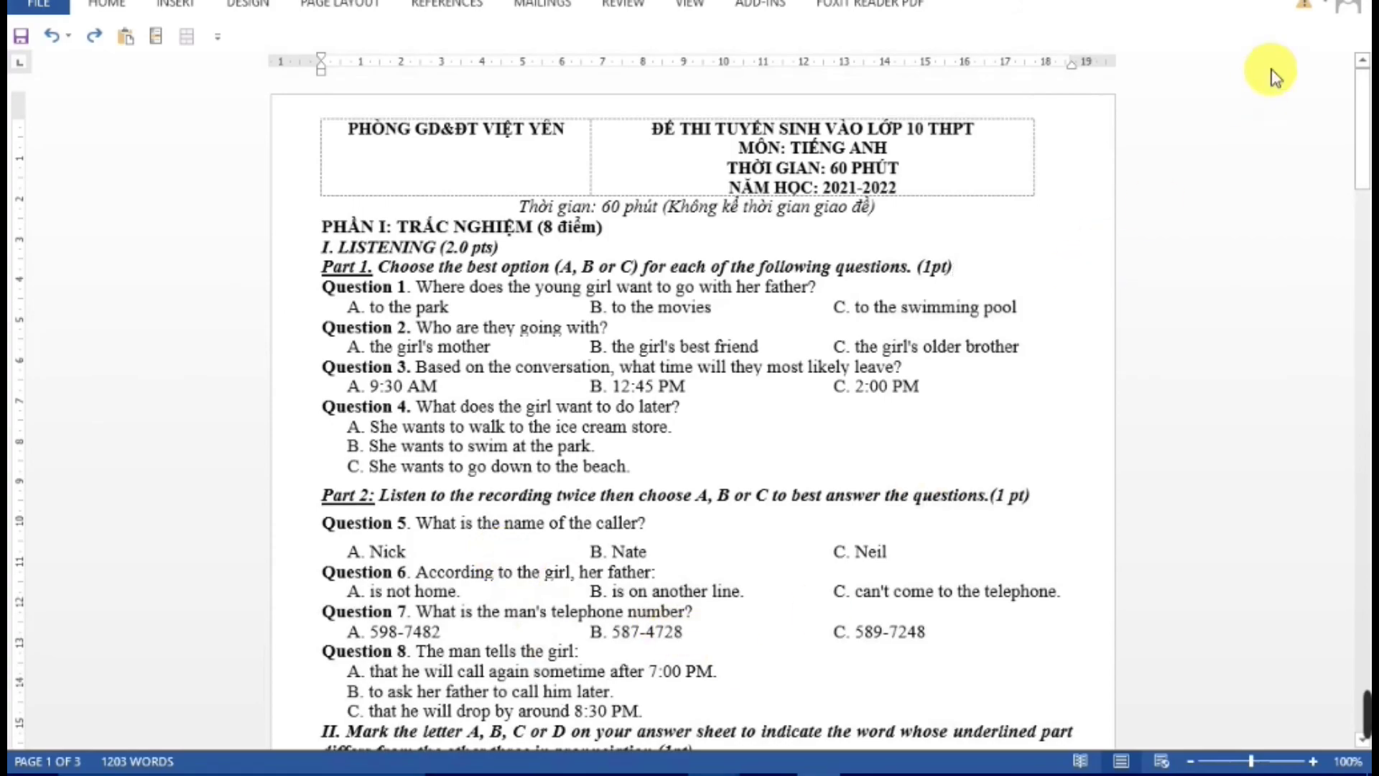
click(1293, 0)
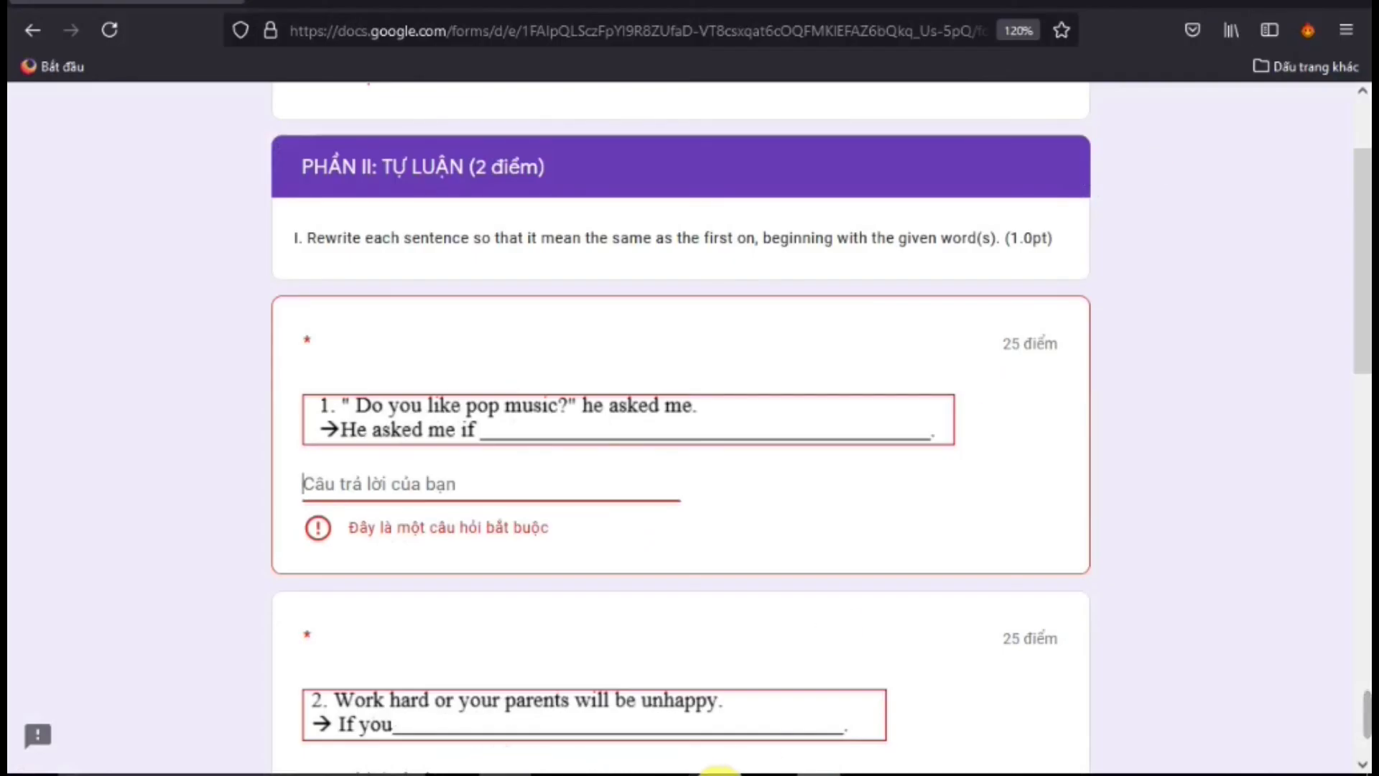
Copy 'He asked me if I liked pop music.' from the HƯỚNG DẪN CHẤM marking guide
click(718, 770)
click(1016, 715)
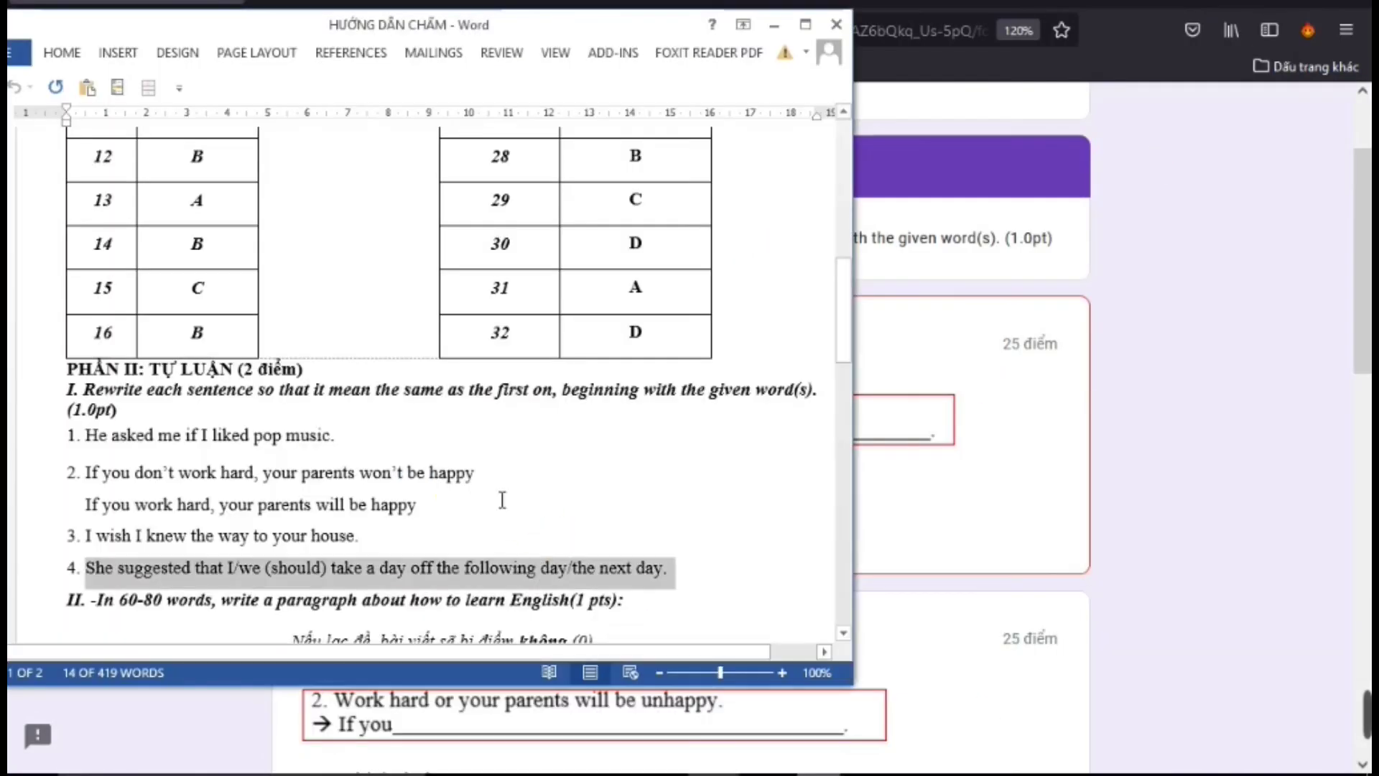
click(192, 451)
drag(88, 435, 347, 447)
right_click(296, 438)
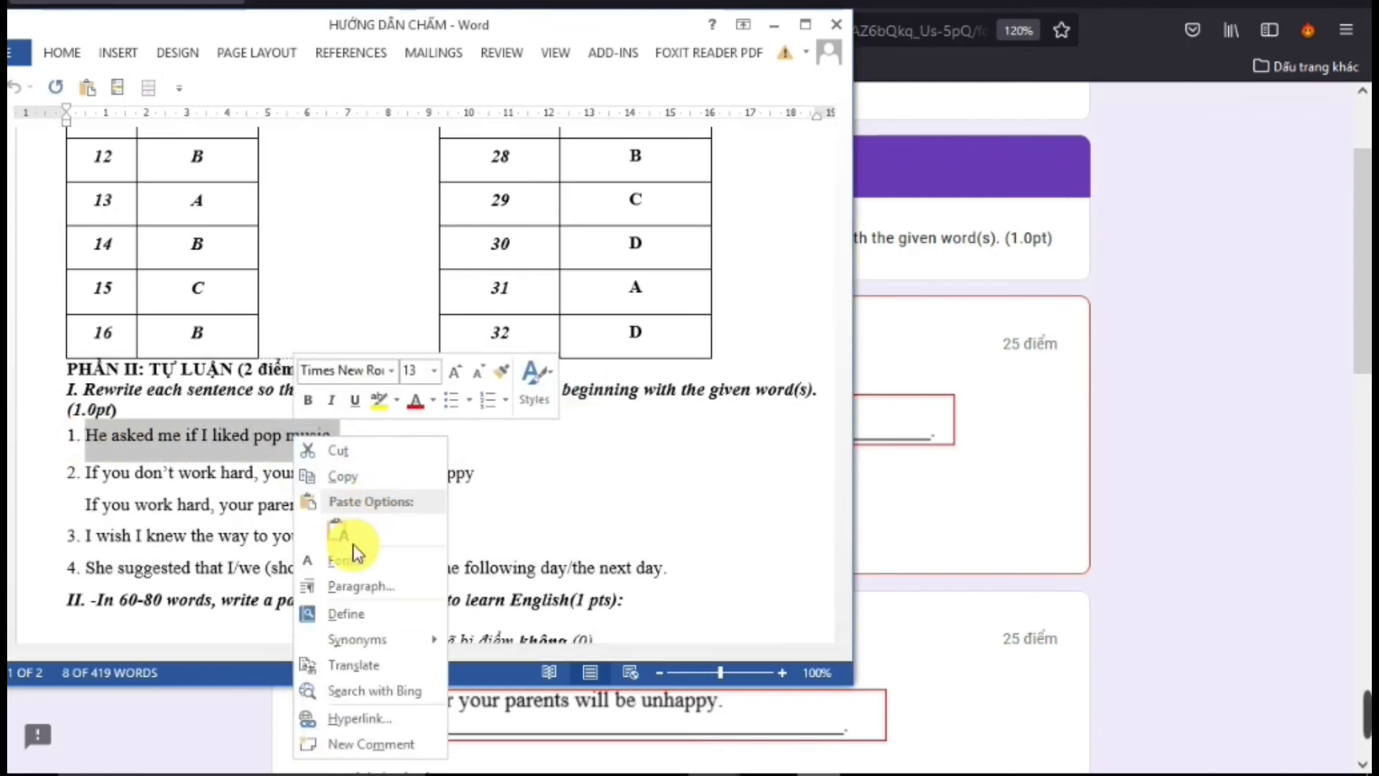
click(351, 487)
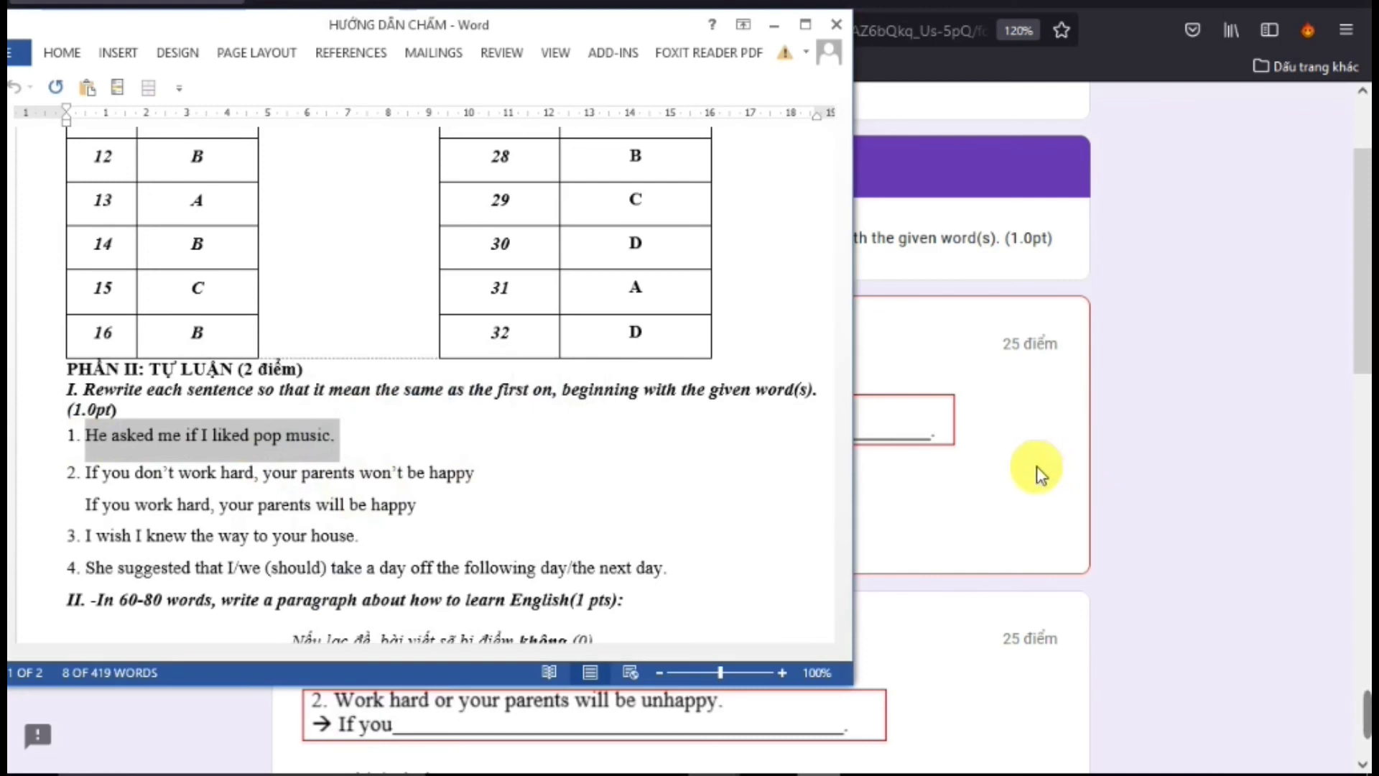
Return to the quiz and open the context menu in question 1's answer field
click(1037, 468)
click(428, 496)
right_click(428, 496)
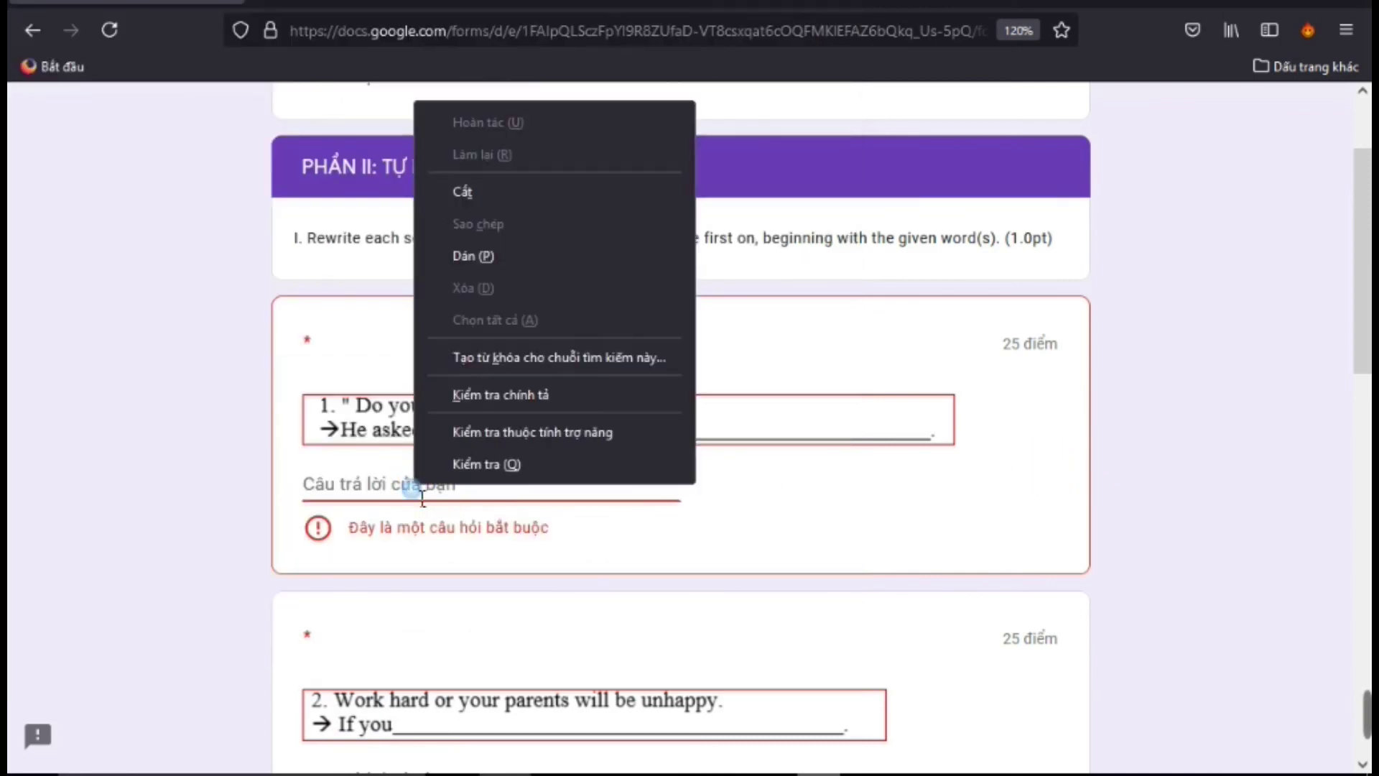
Paste the copied sentence into question 1, then fill in rewrite questions 2, 3 and 4
click(480, 256)
scroll(406, 549, down, 3)
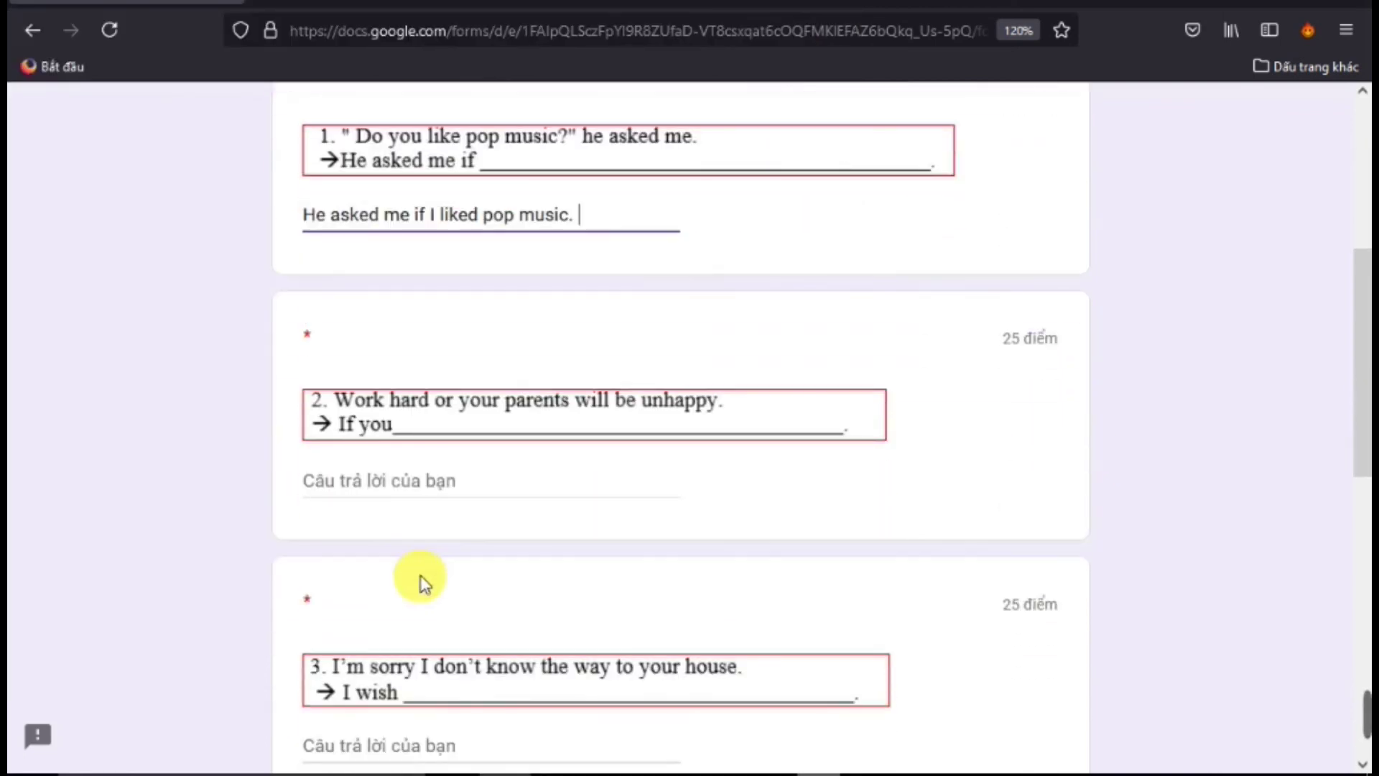
click(428, 505)
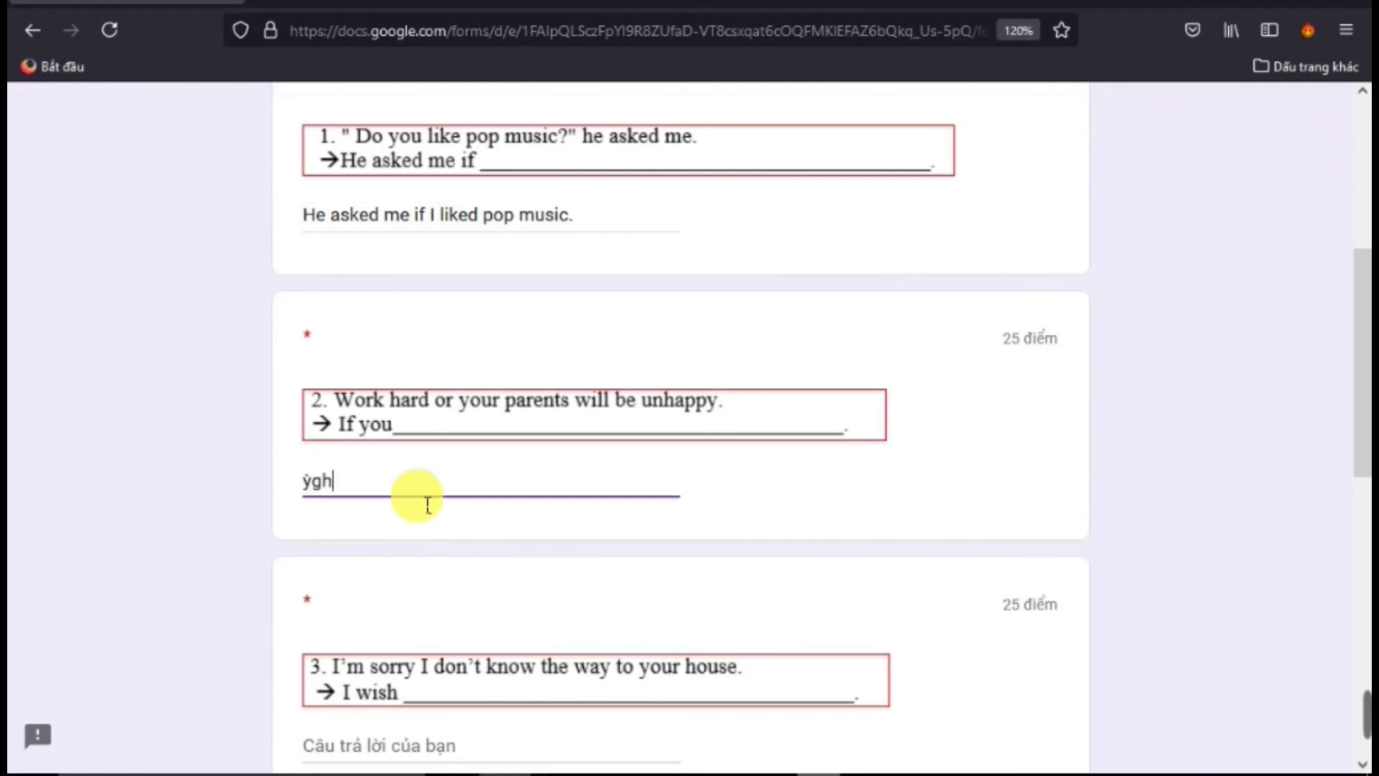
scroll(424, 517, down, 3)
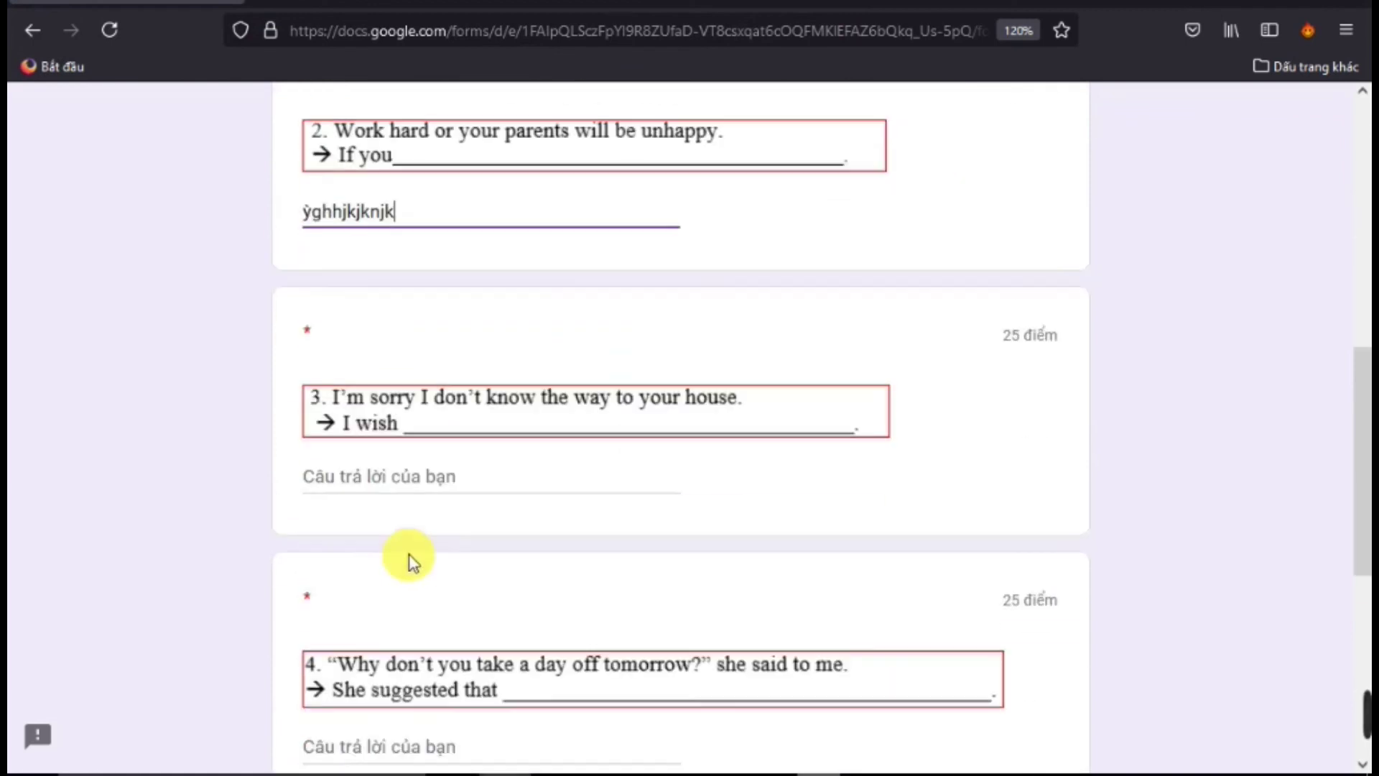
click(400, 493)
scroll(399, 493, down, 5)
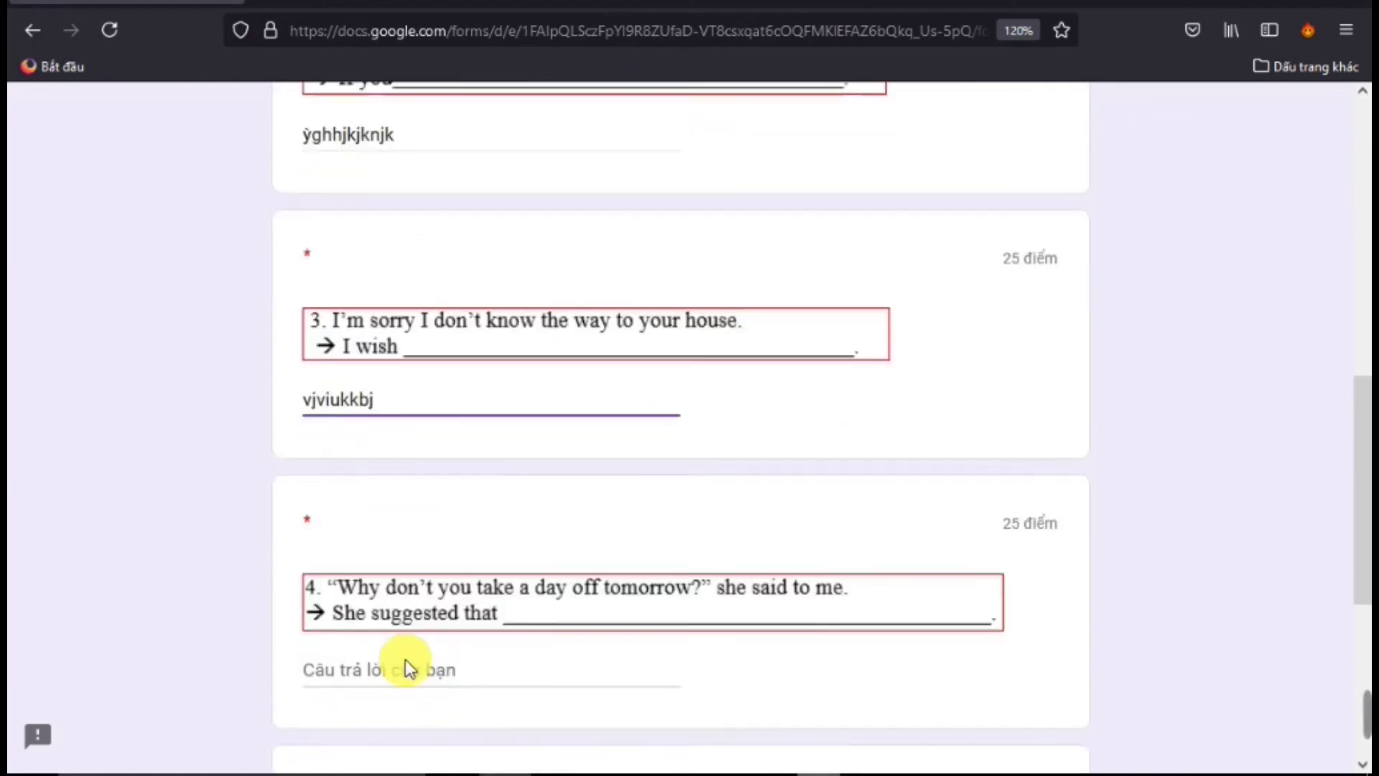
click(471, 359)
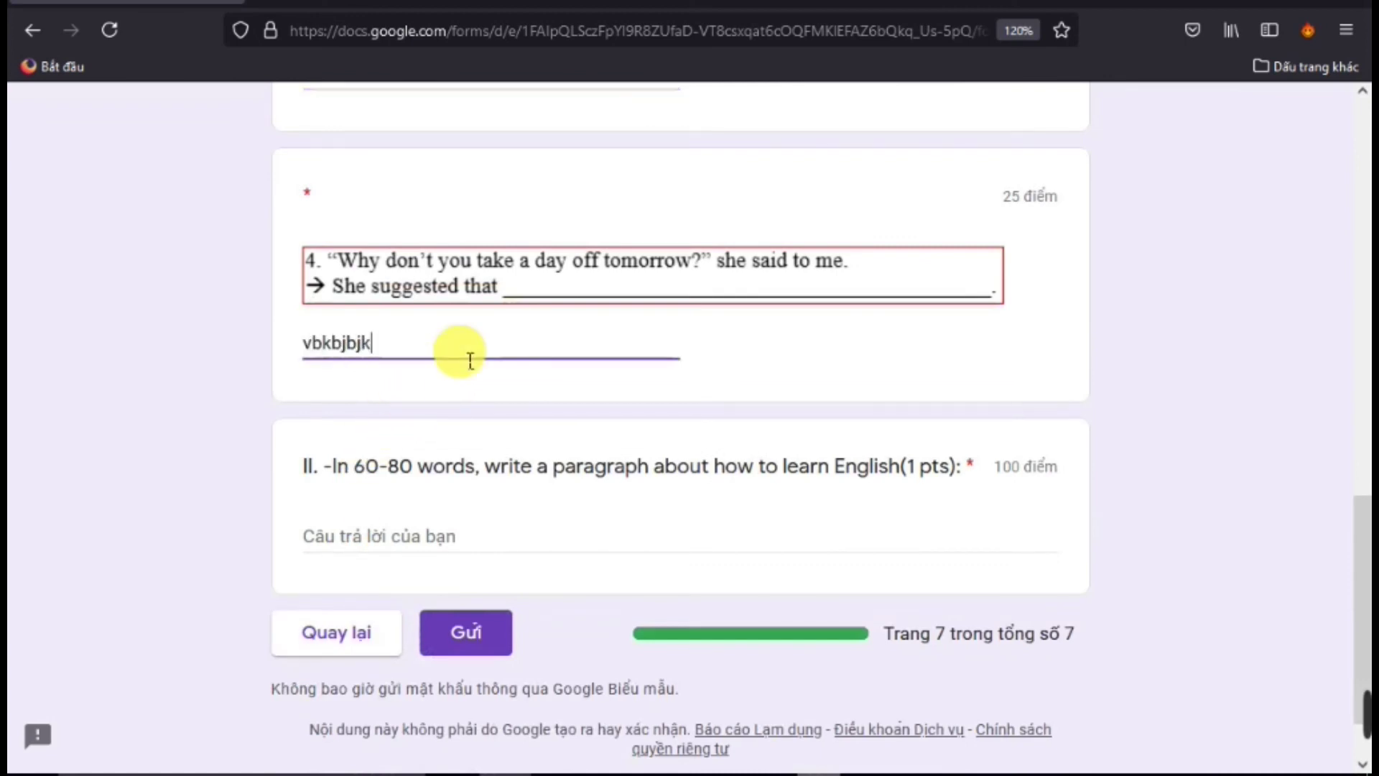
Write a multi-line placeholder paragraph essay and submit the quiz
click(380, 535)
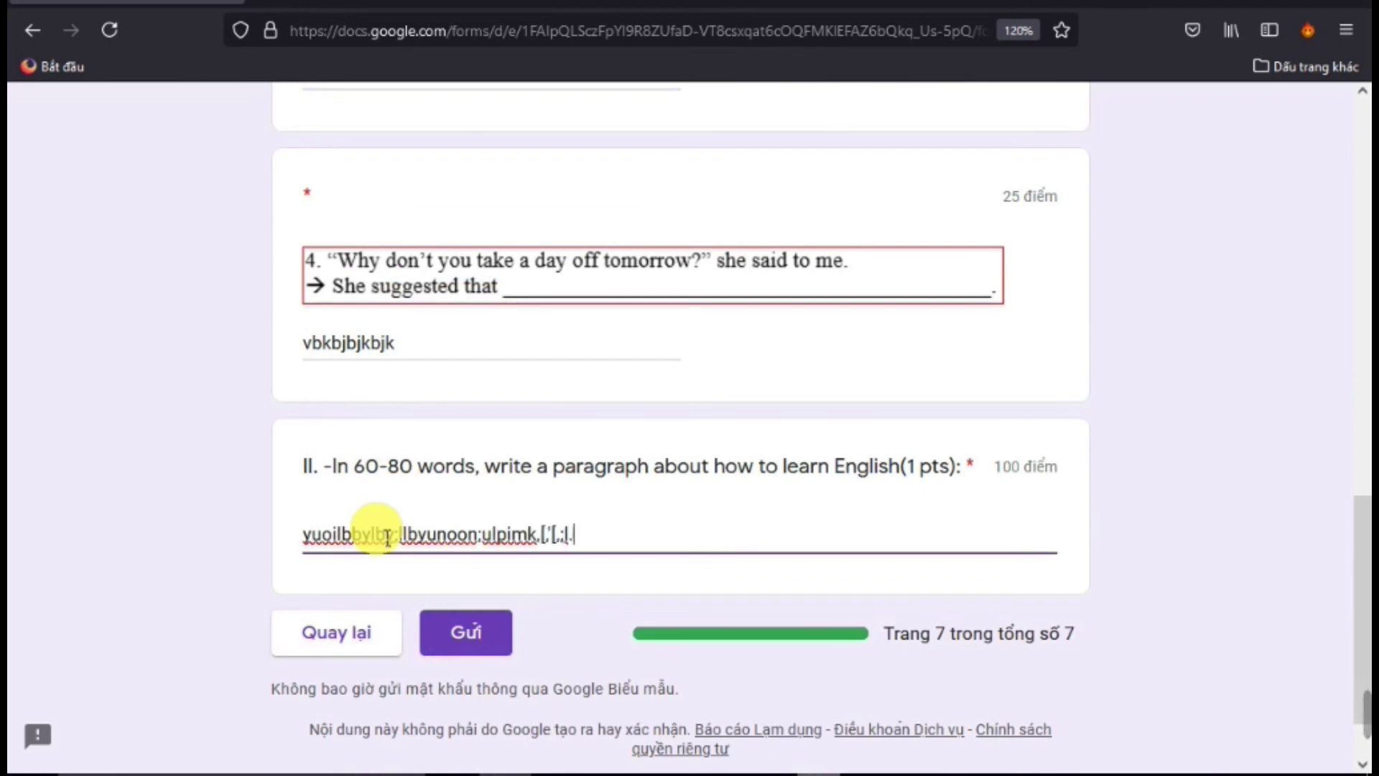
key(Return)
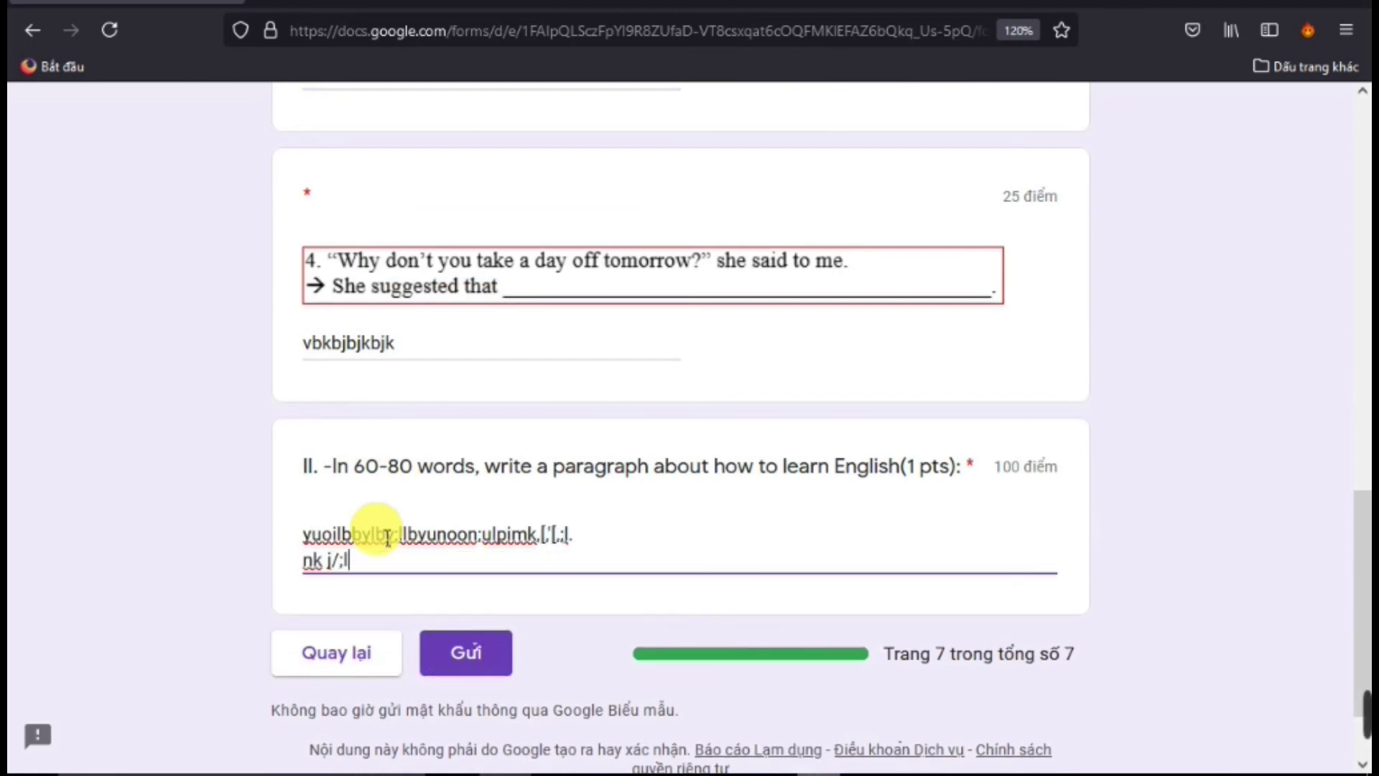
key(Return)
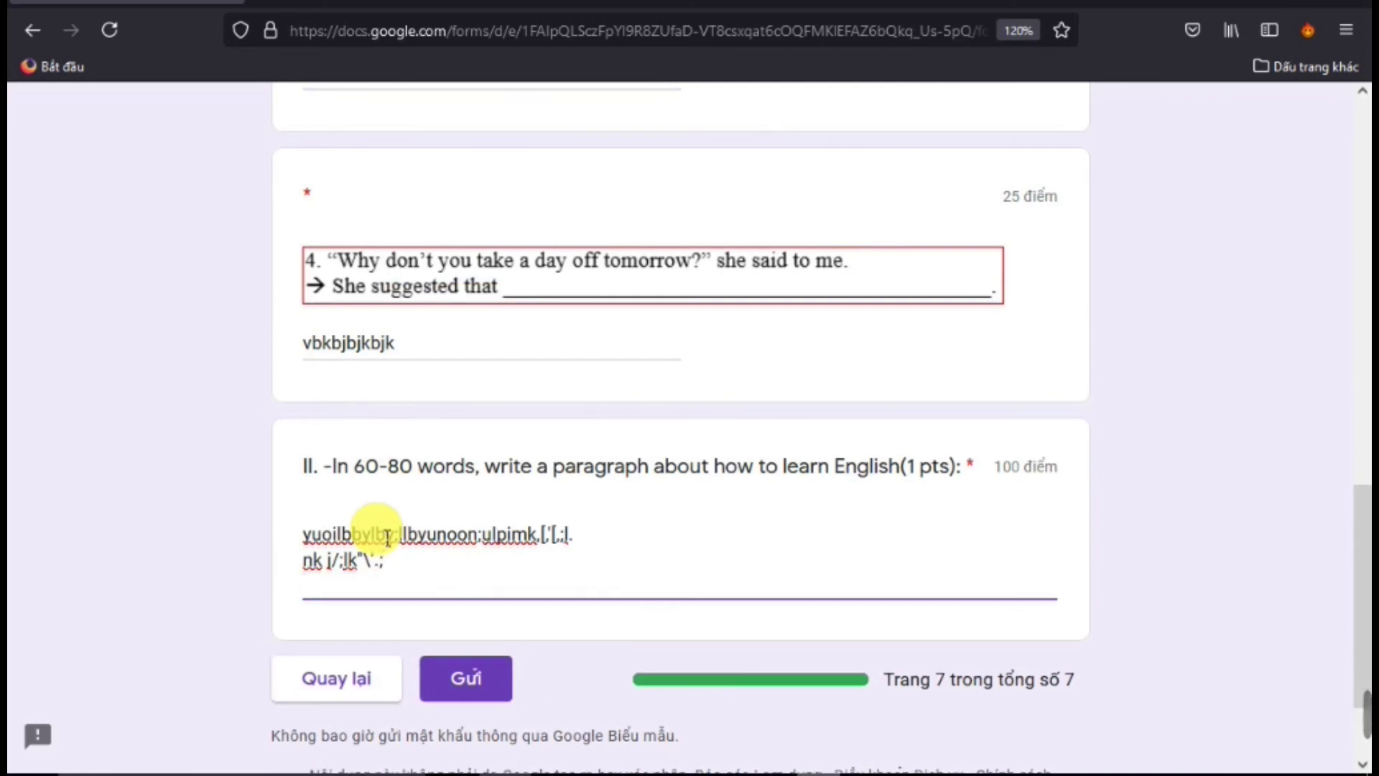
text([]o;'o\l][)
key(Return)
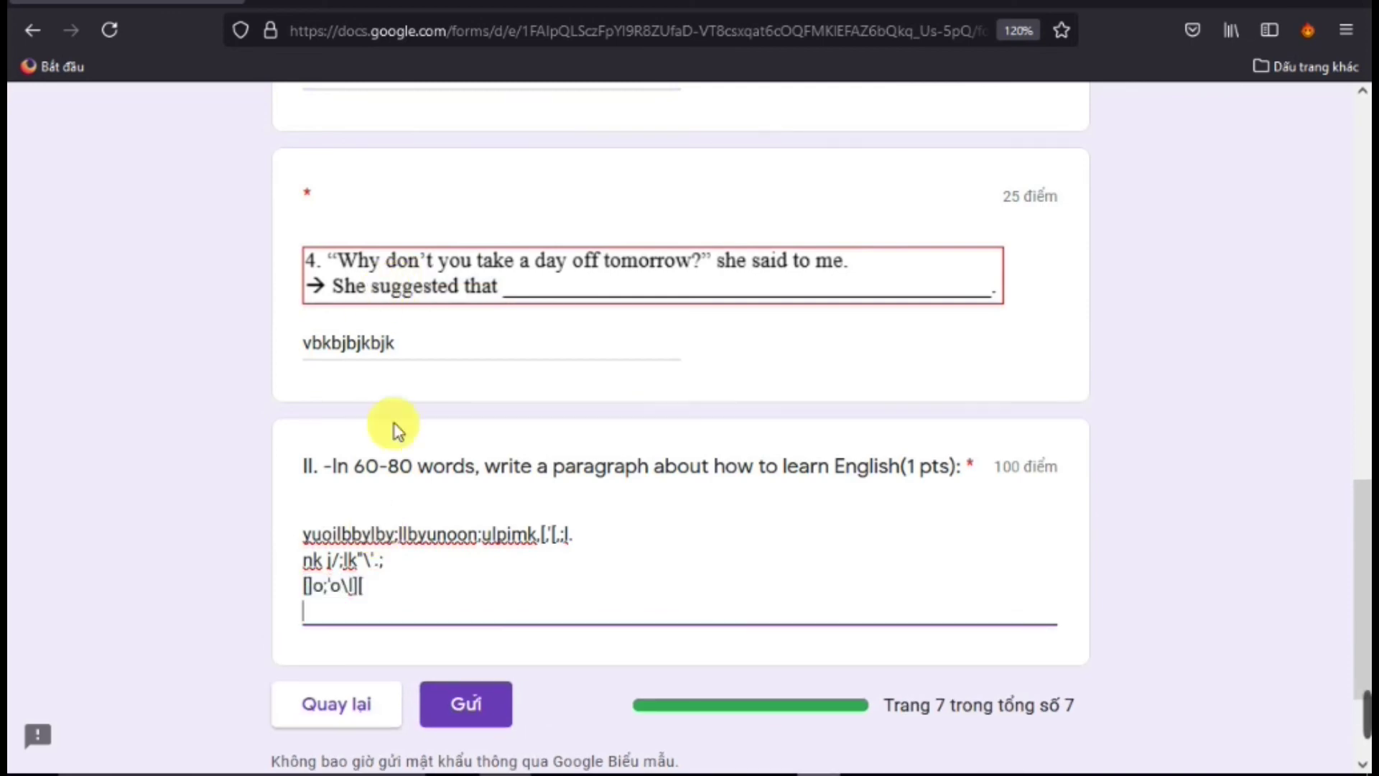
click(488, 713)
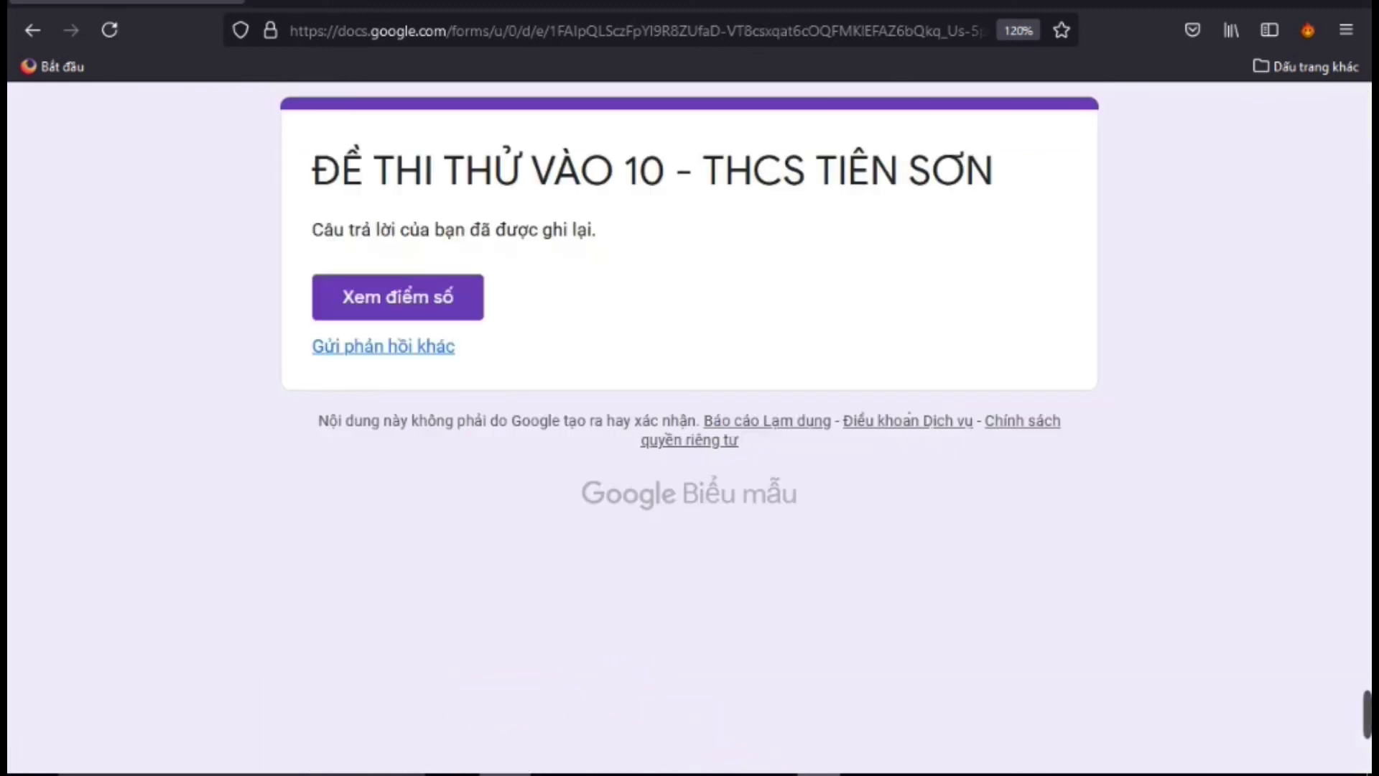
Switch from the response-recorded confirmation to the Chrome form editor window
mouse_move(505, 773)
mouse_move(781, 774)
mouse_move(555, 774)
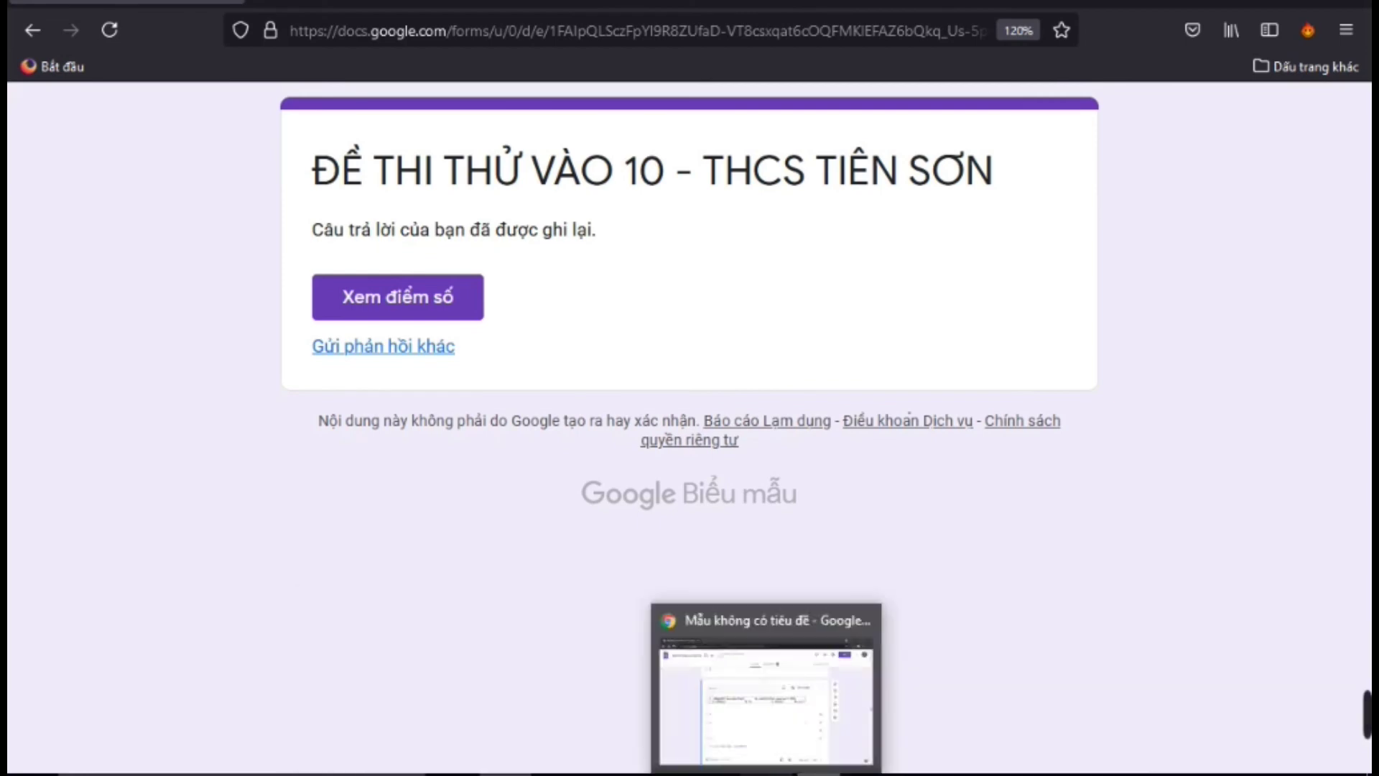
click(781, 774)
Scroll to the form's top, check the first section's options, and open the header's More menu
scroll(577, 367, up, 20)
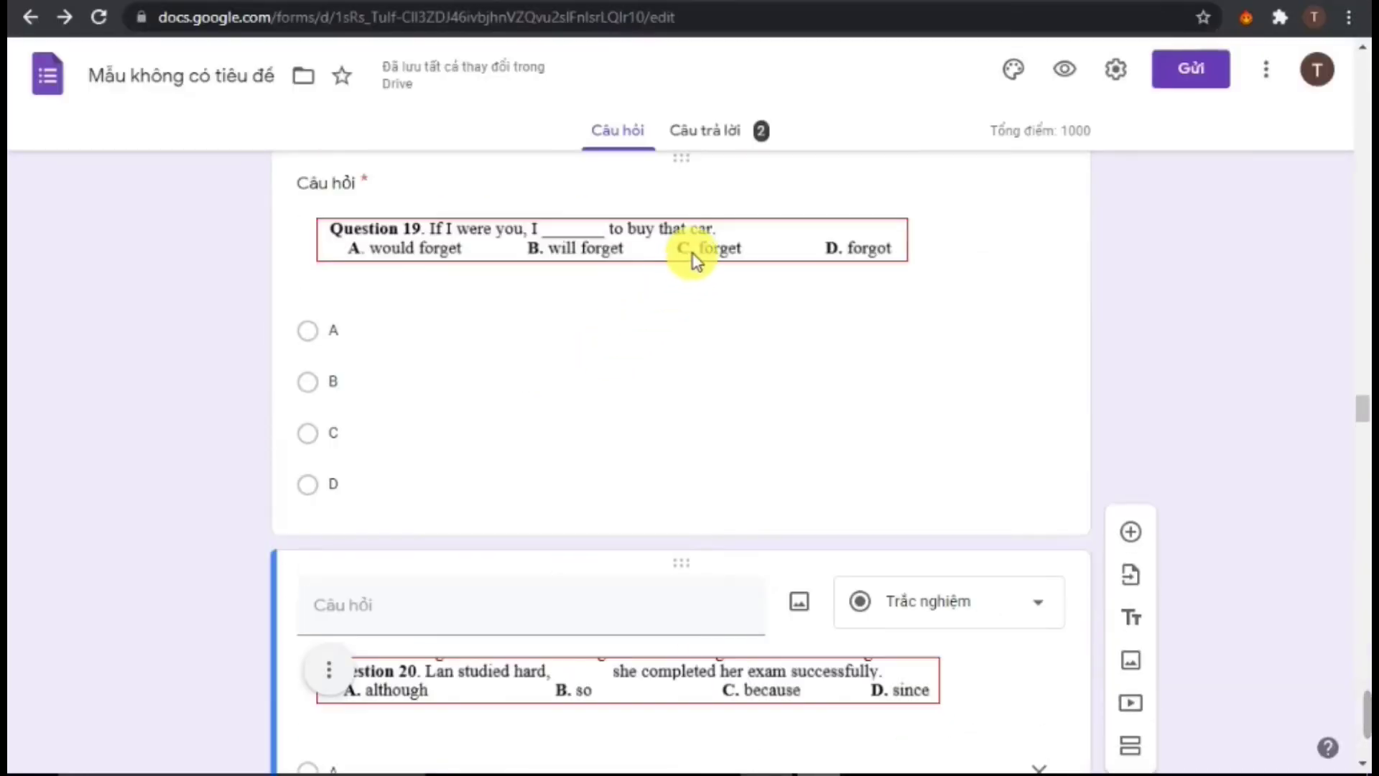
scroll(1363, 308, up, 8)
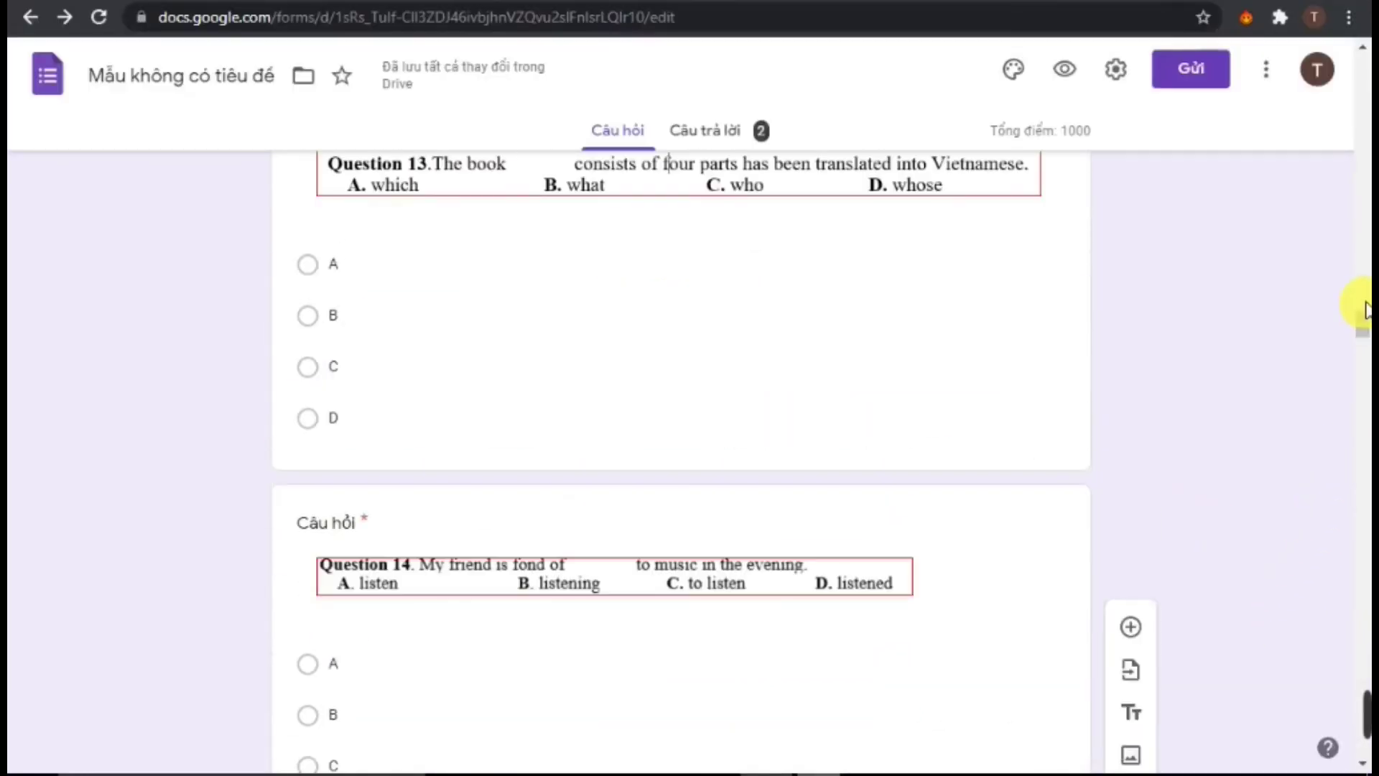
drag(1363, 311, 1364, 151)
scroll(1092, 228, up, 15)
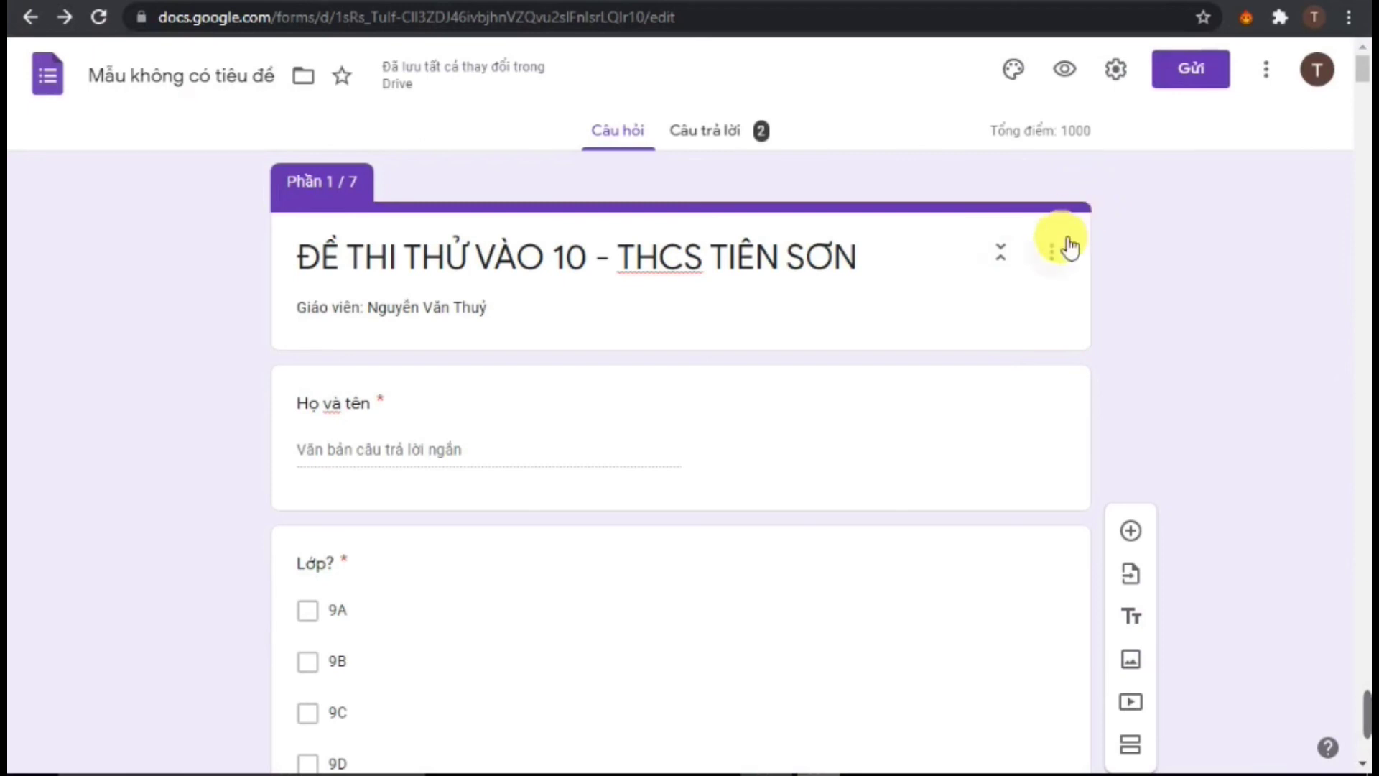
click(1053, 251)
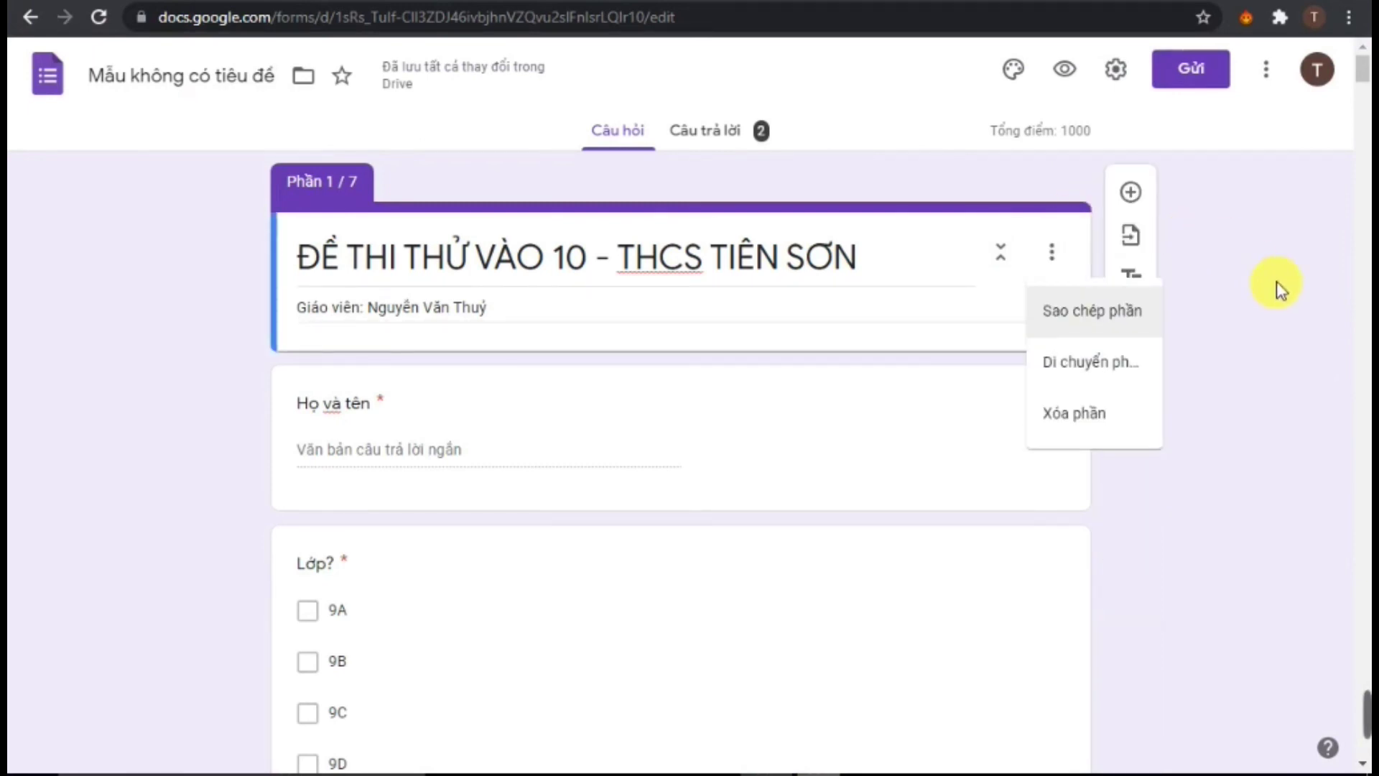
click(1293, 295)
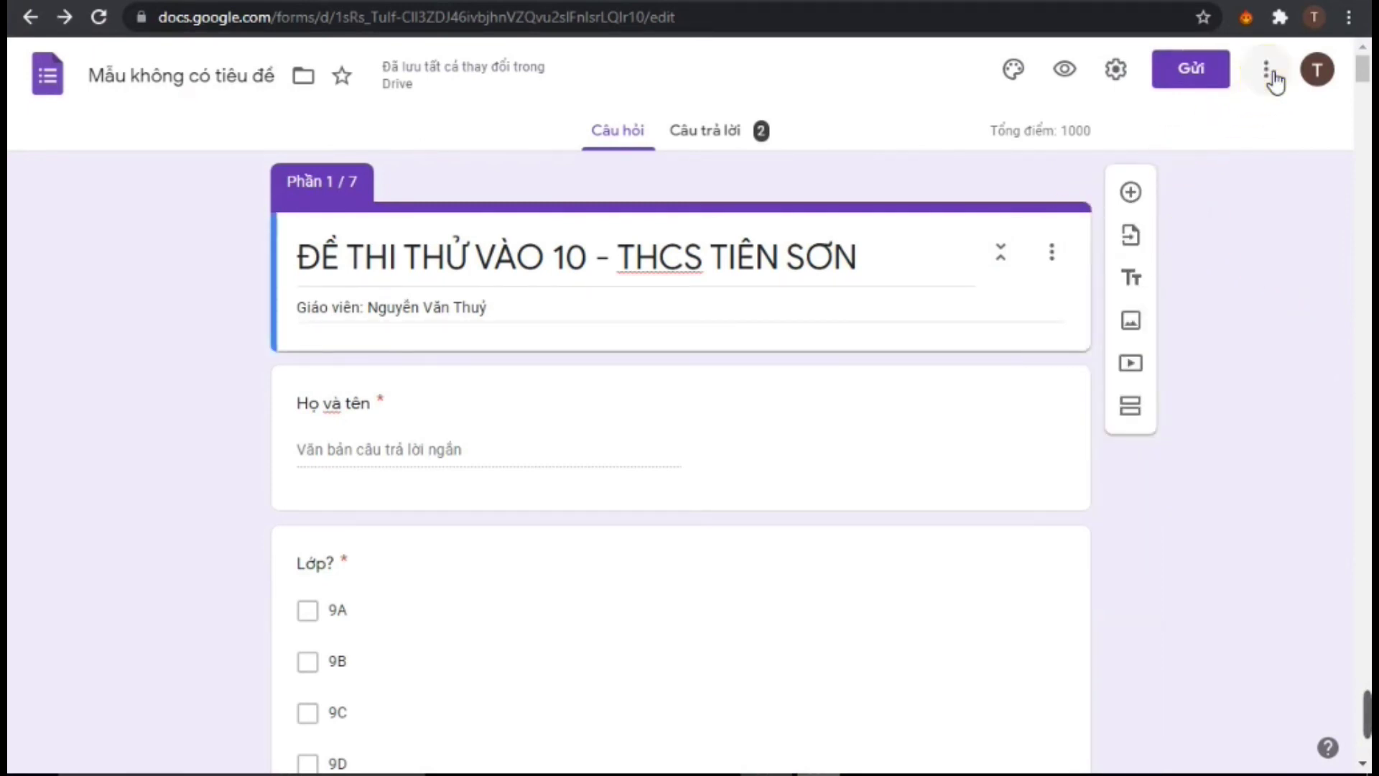
click(1269, 71)
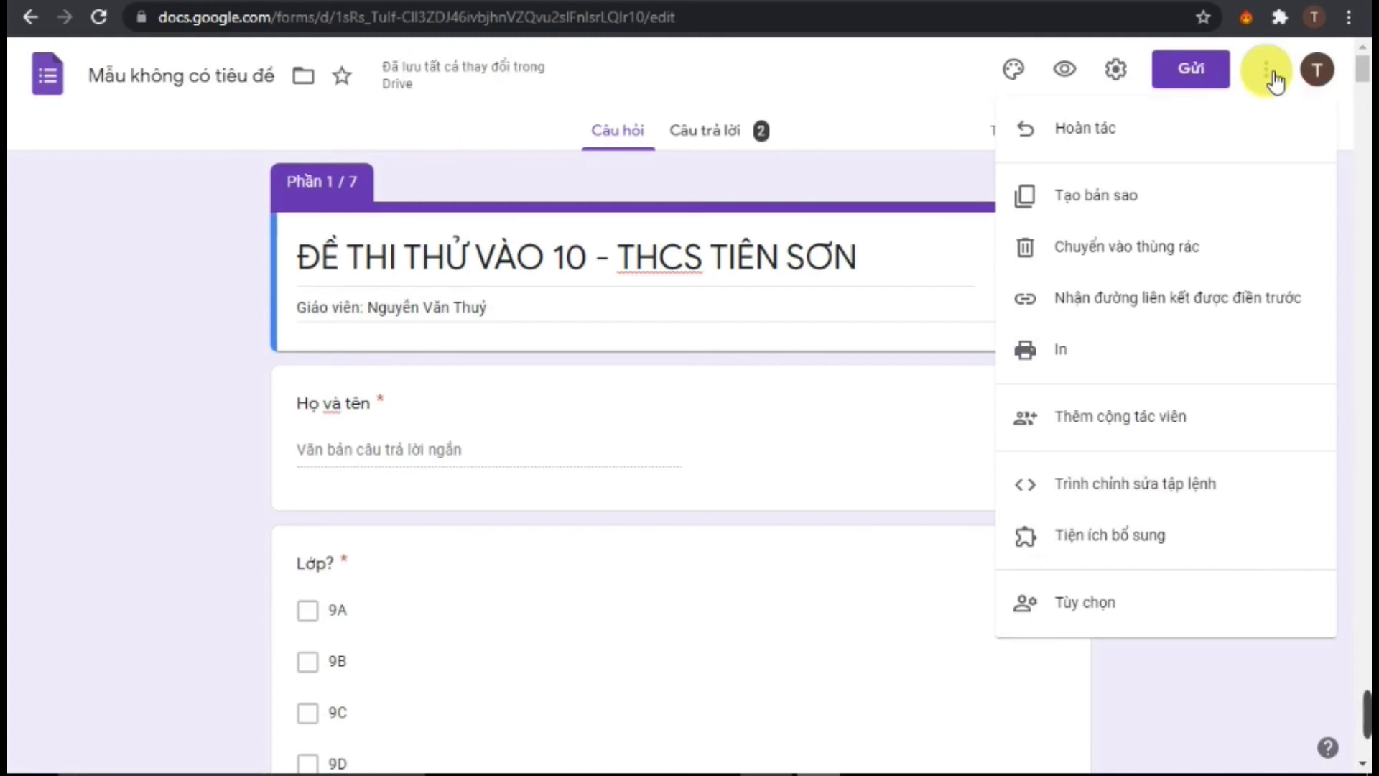
On Câu trả lời, enable Nhận thông báo qua email and open the linked THỐNG KÊ THCS TIÊN SƠN sheet
click(912, 104)
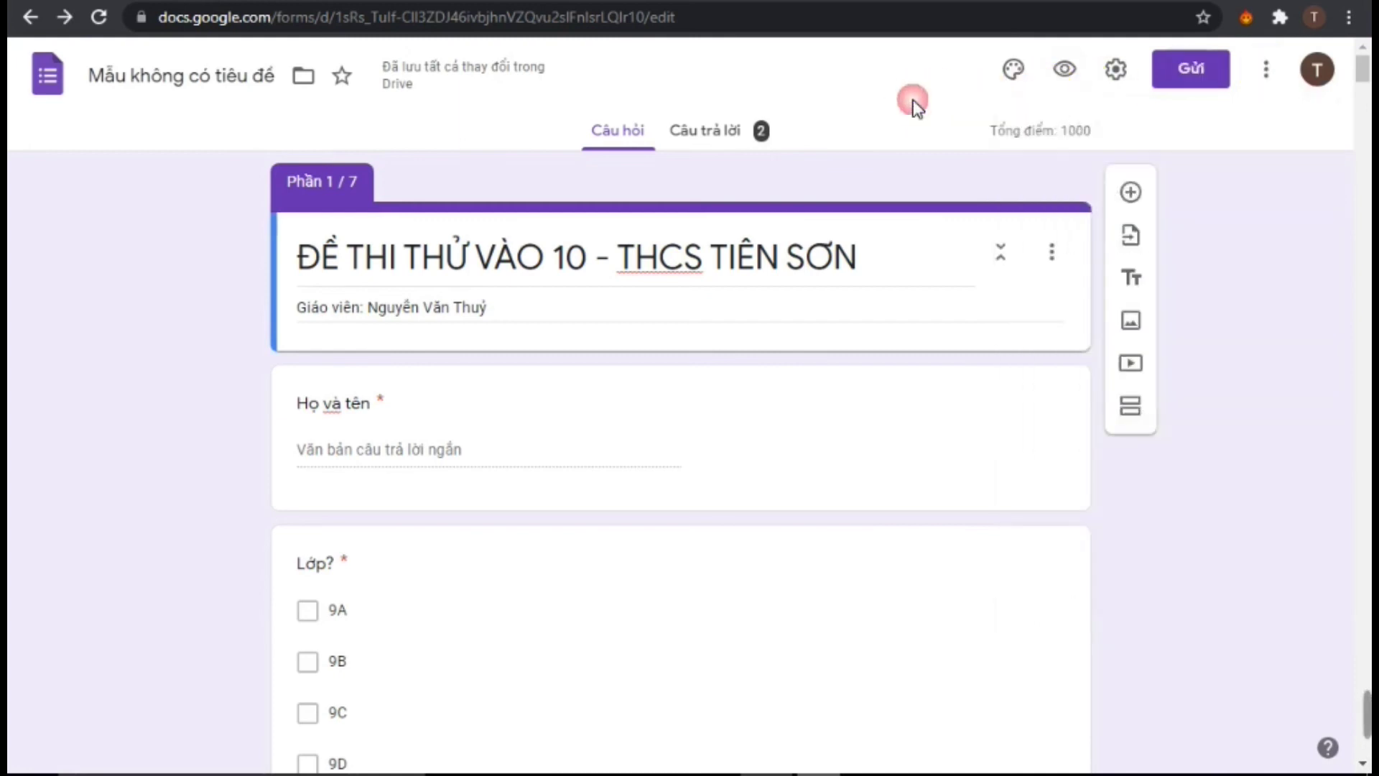
click(754, 134)
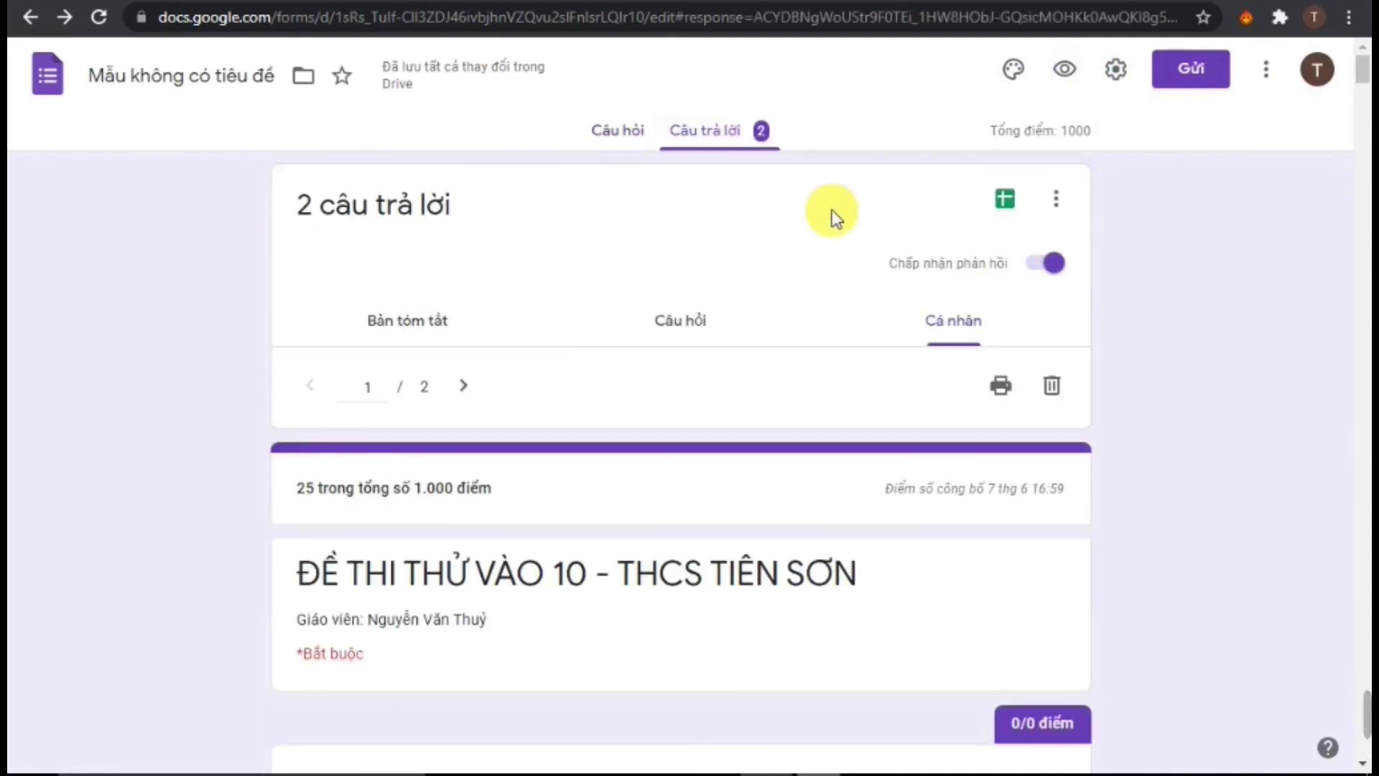
click(1058, 201)
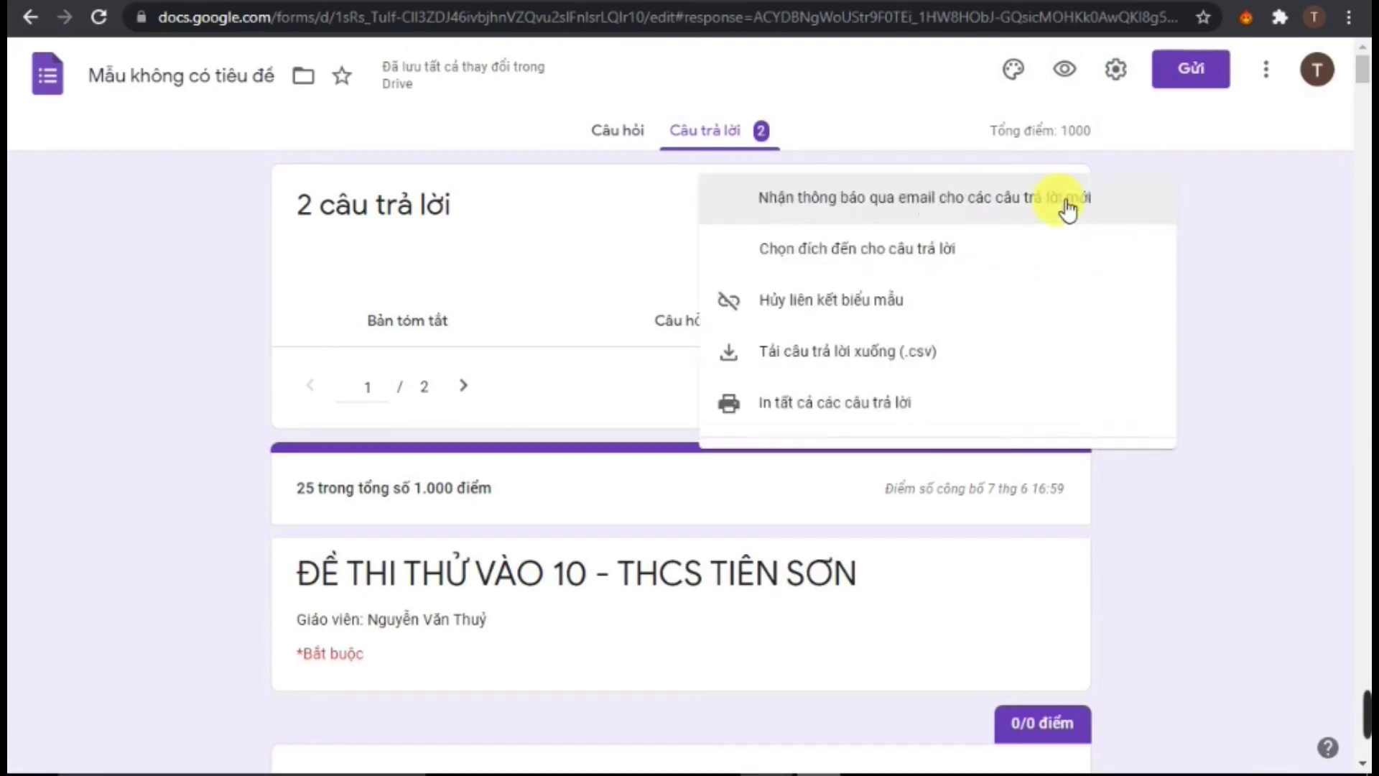
click(1182, 203)
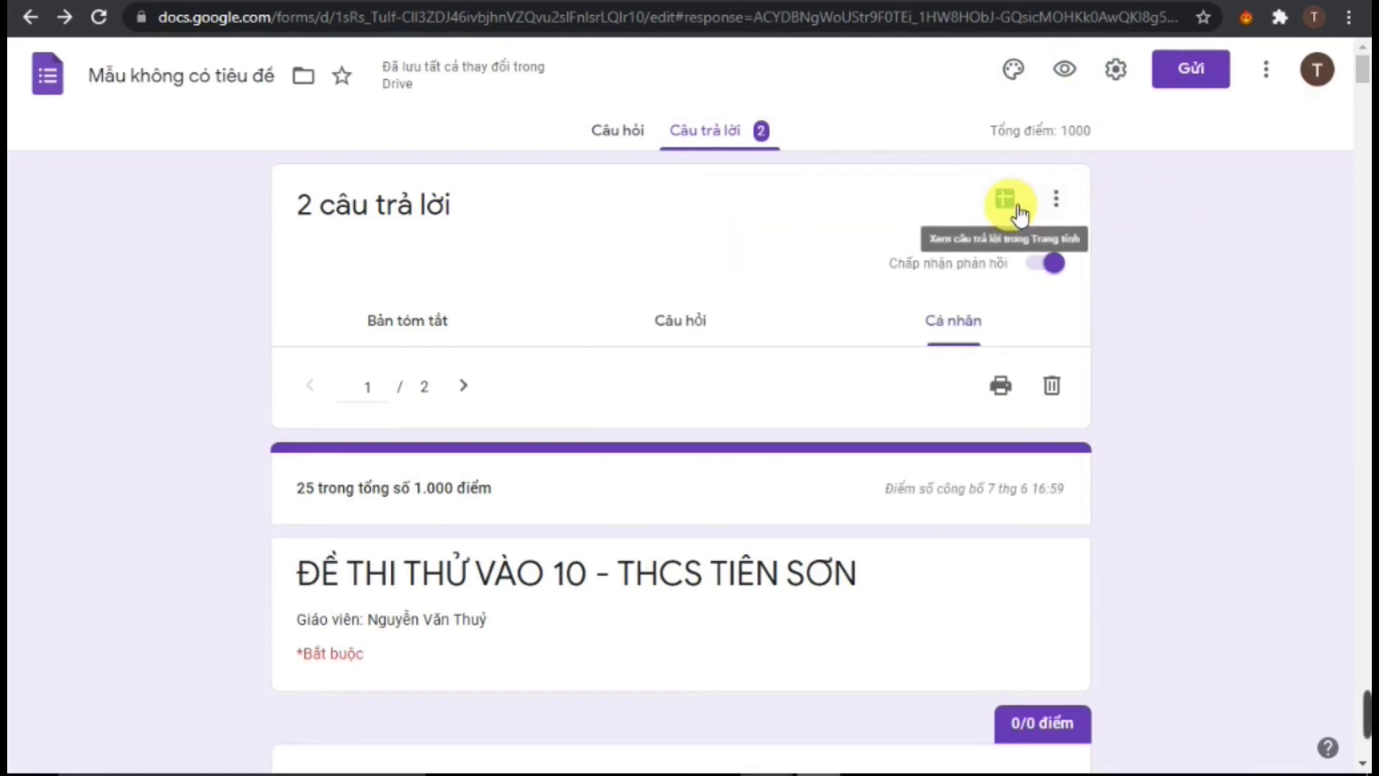
click(1057, 204)
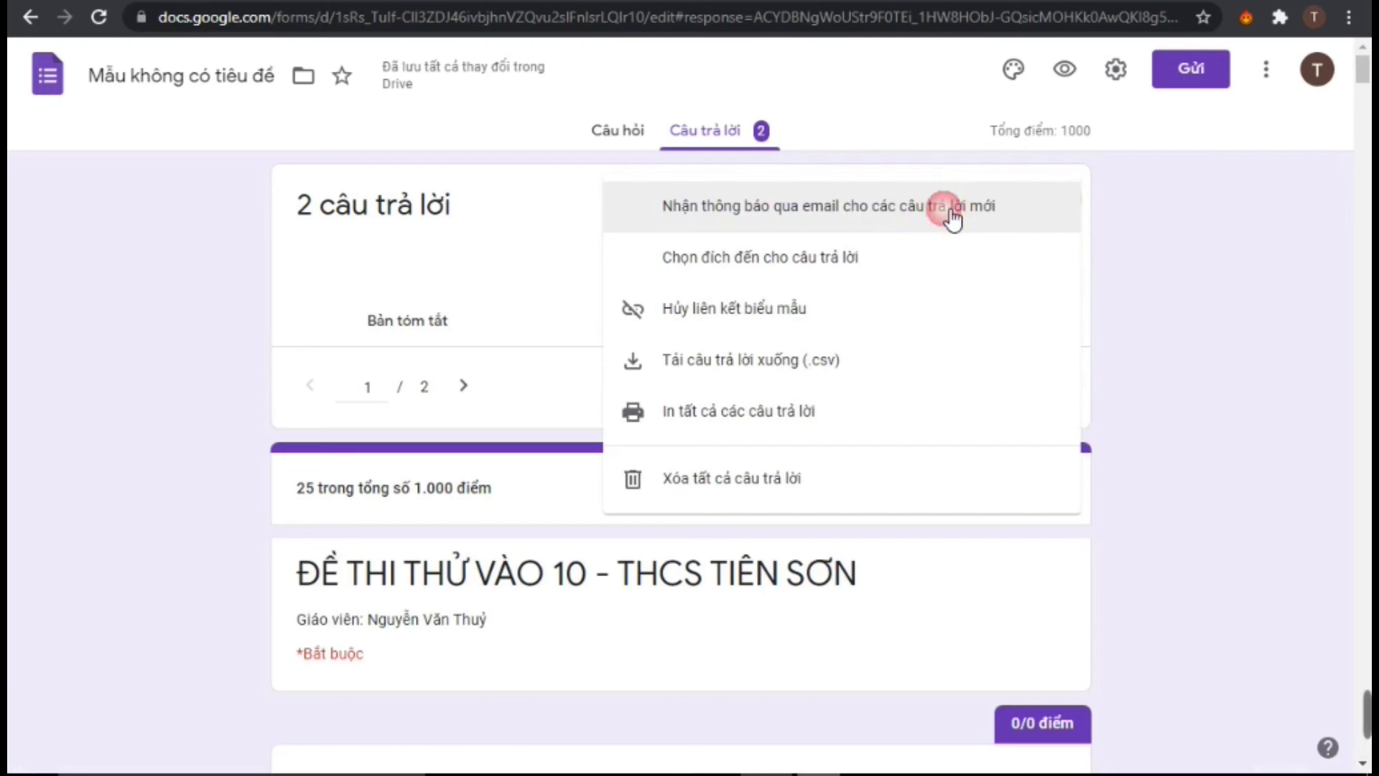
click(953, 214)
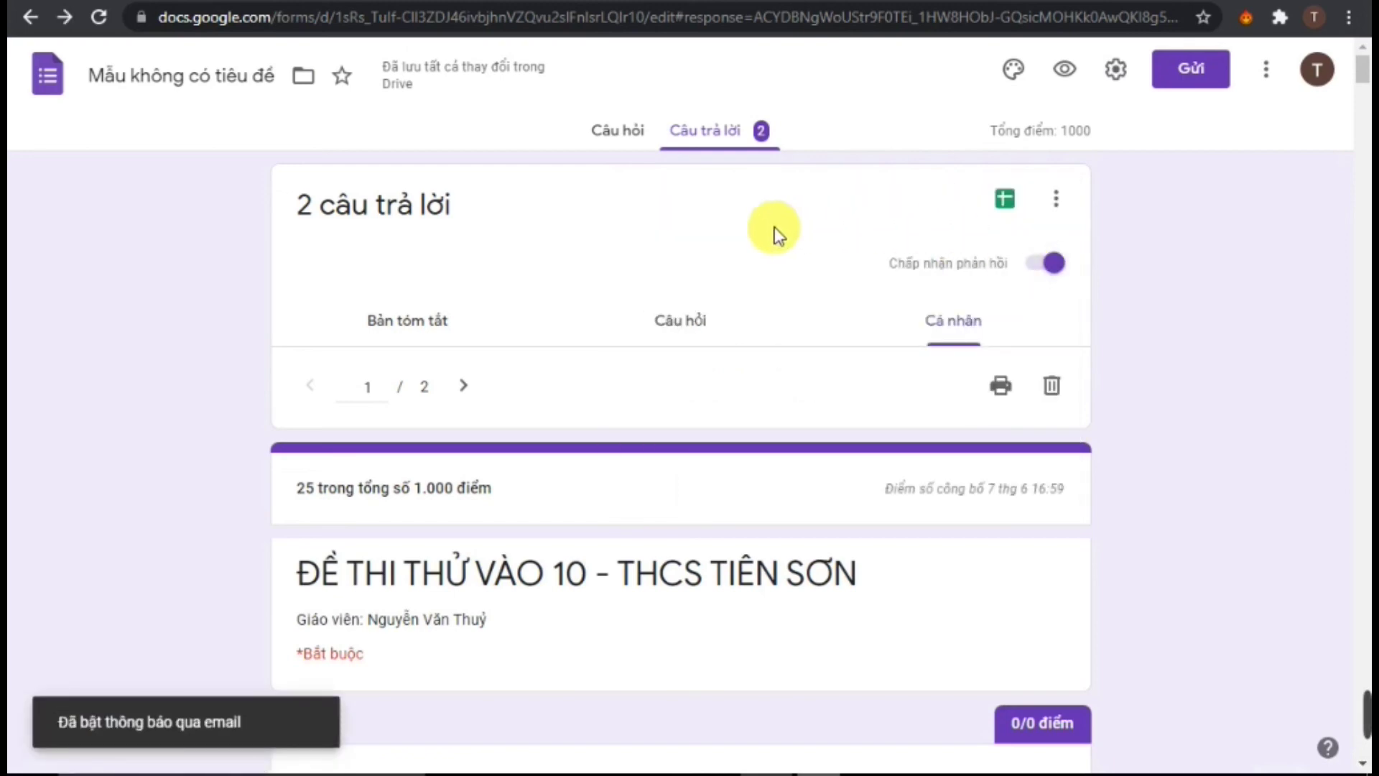
click(1021, 205)
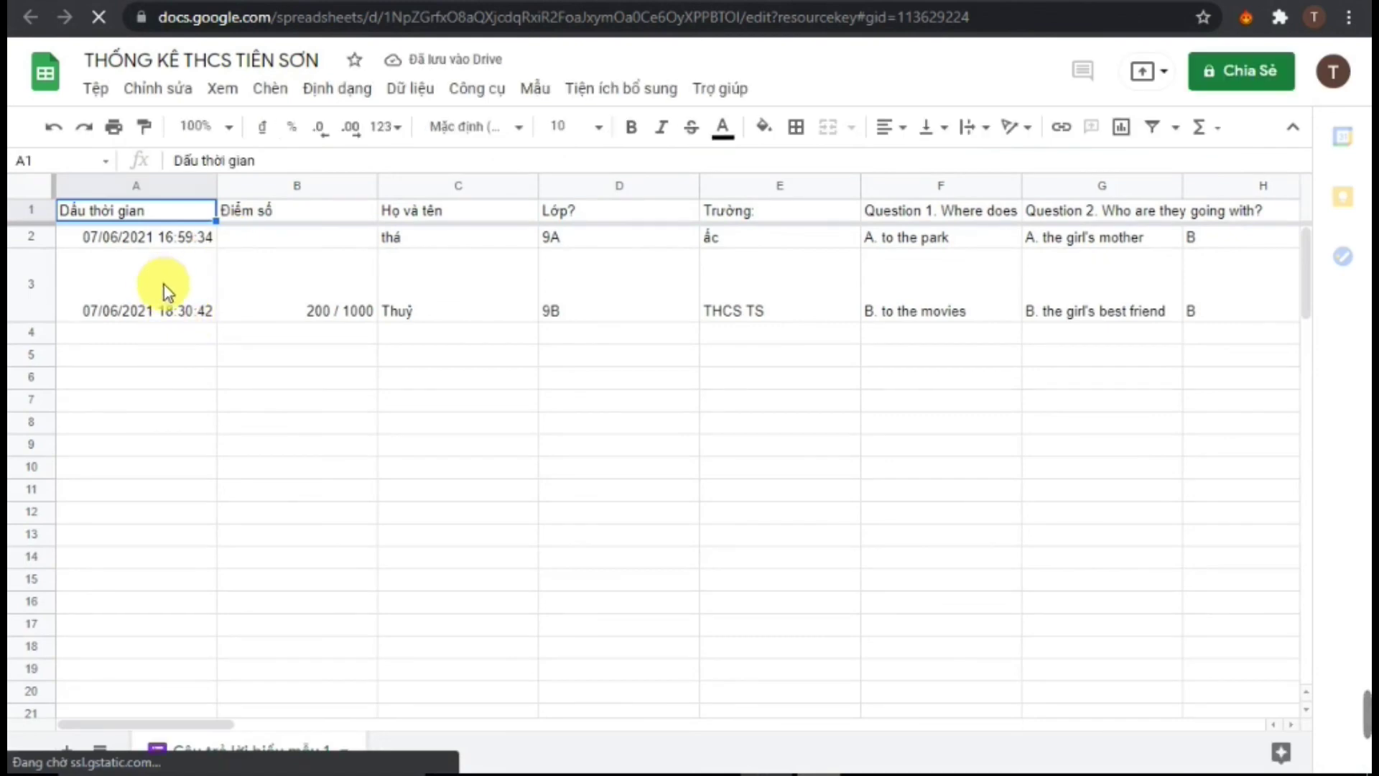
Inspect cells A2, A3, E3 and F3 of the two responses, then return to the Forms tab
click(152, 246)
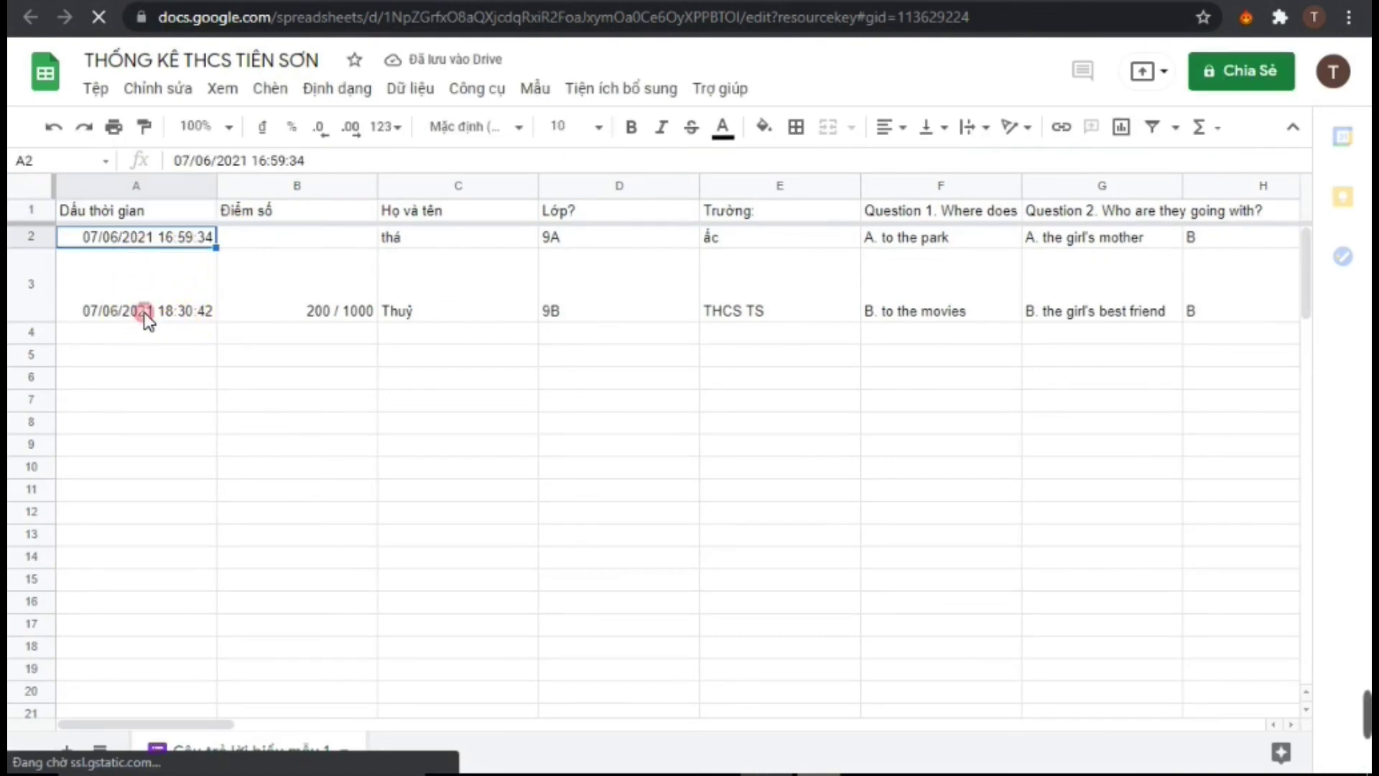
click(147, 316)
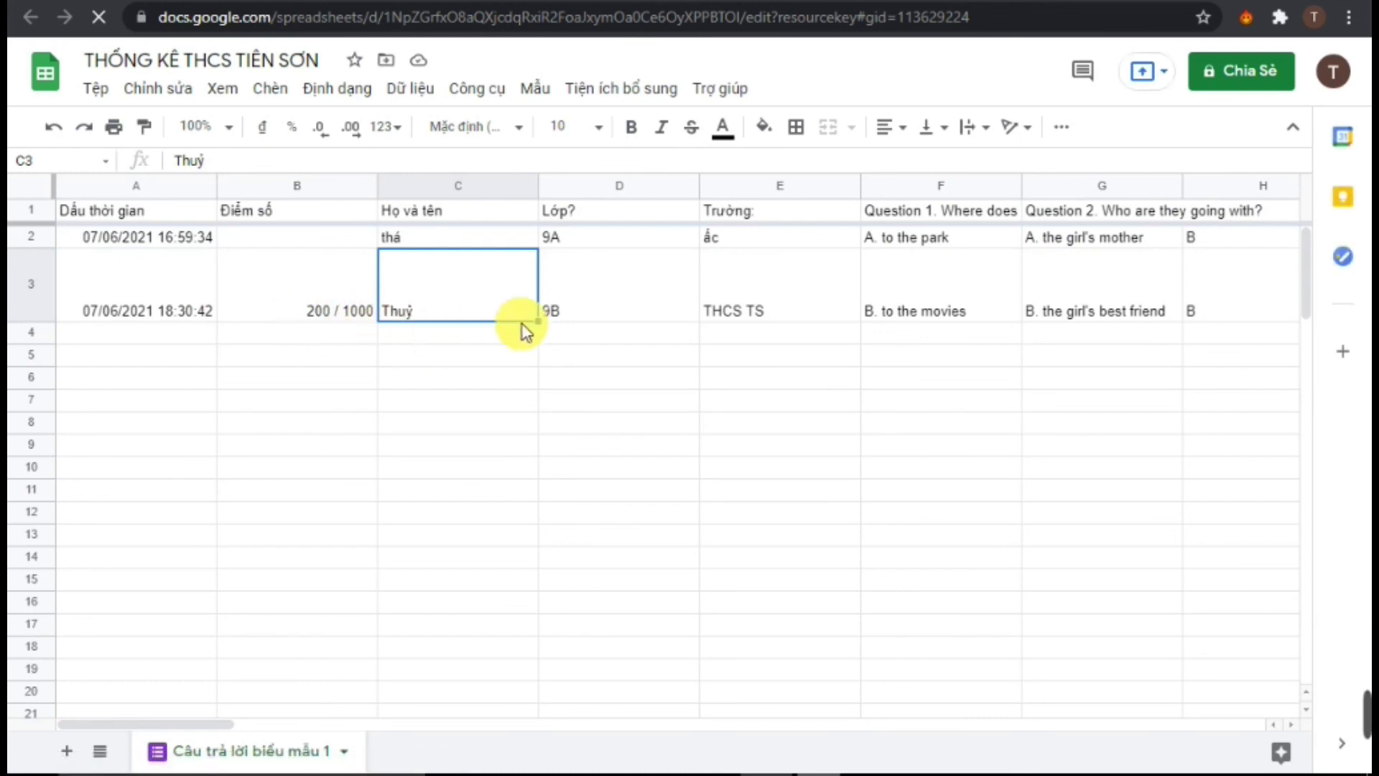
click(740, 329)
click(917, 327)
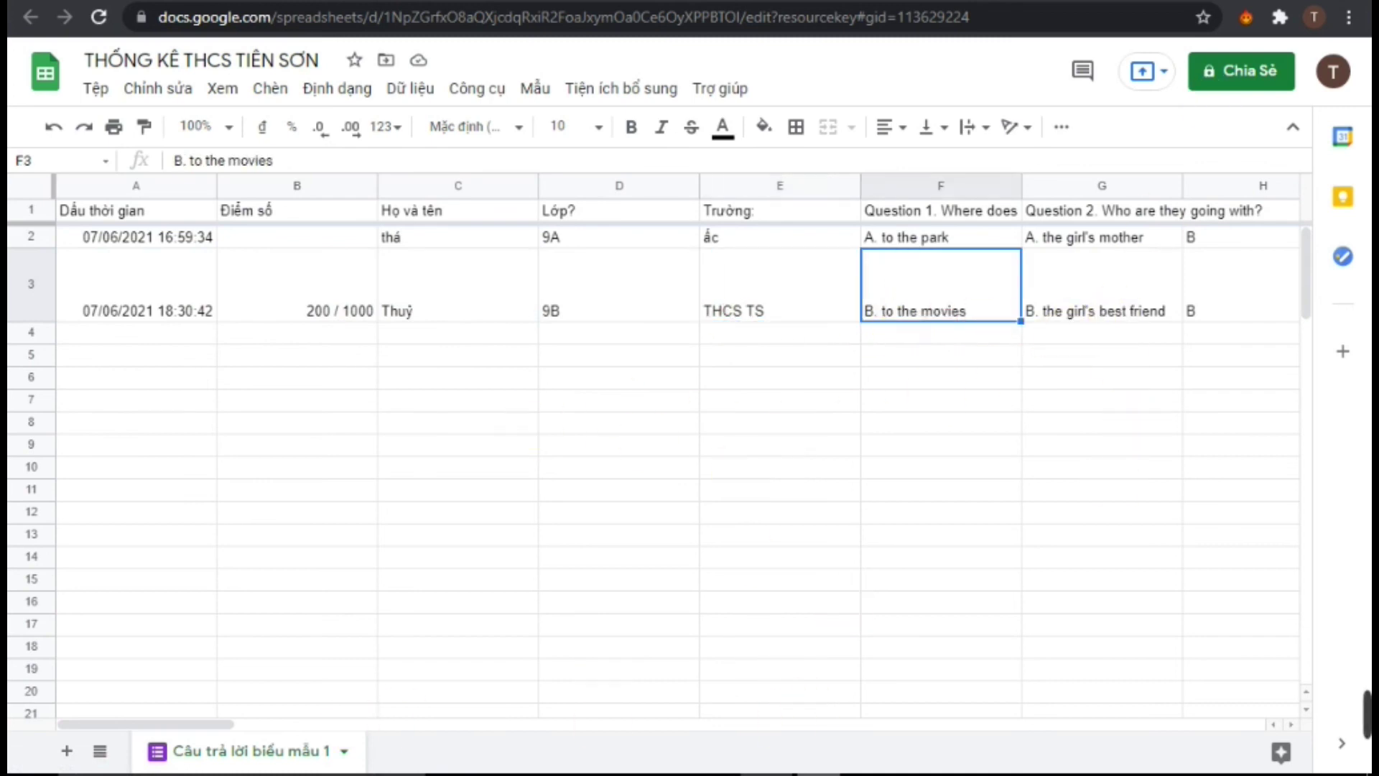
key(ctrl+Tab)
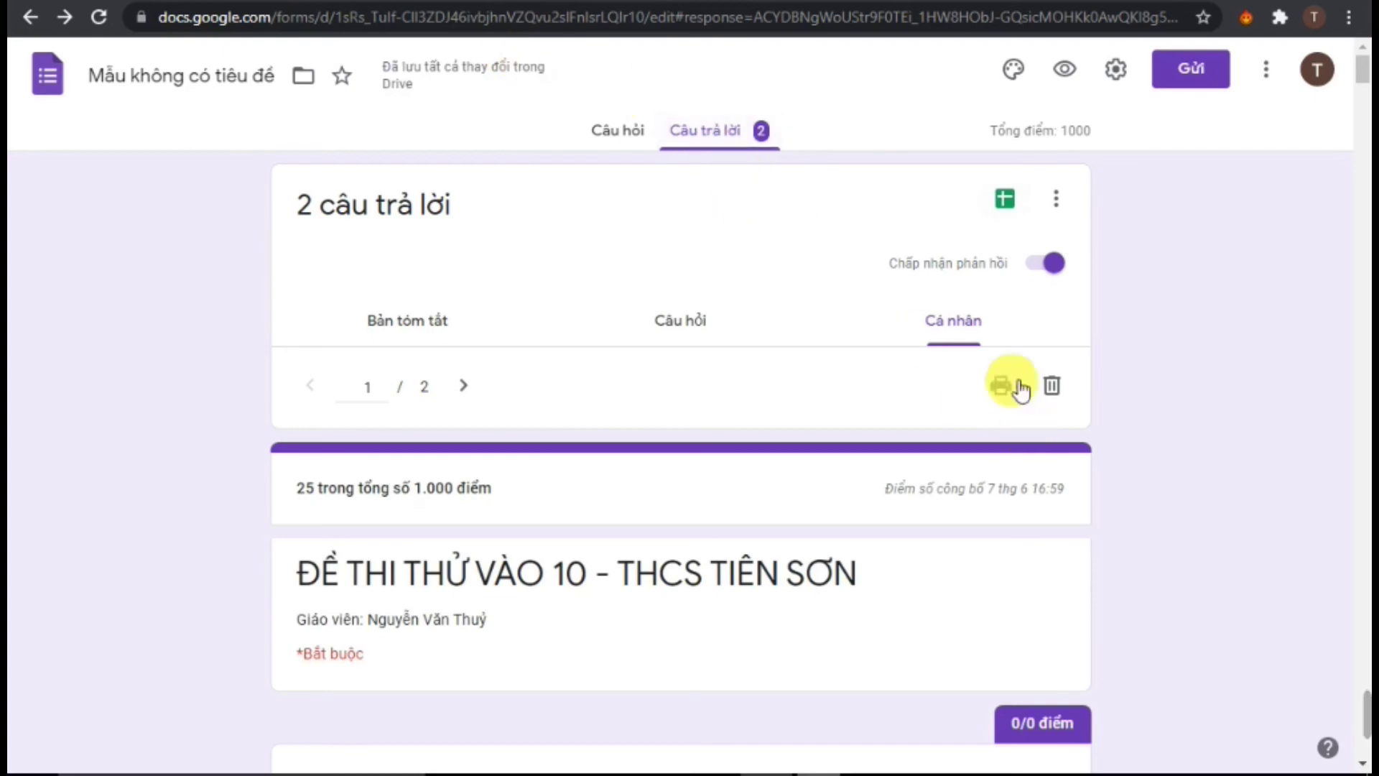
Switch to the next individual response and scroll through its first auto-graded answers
click(975, 334)
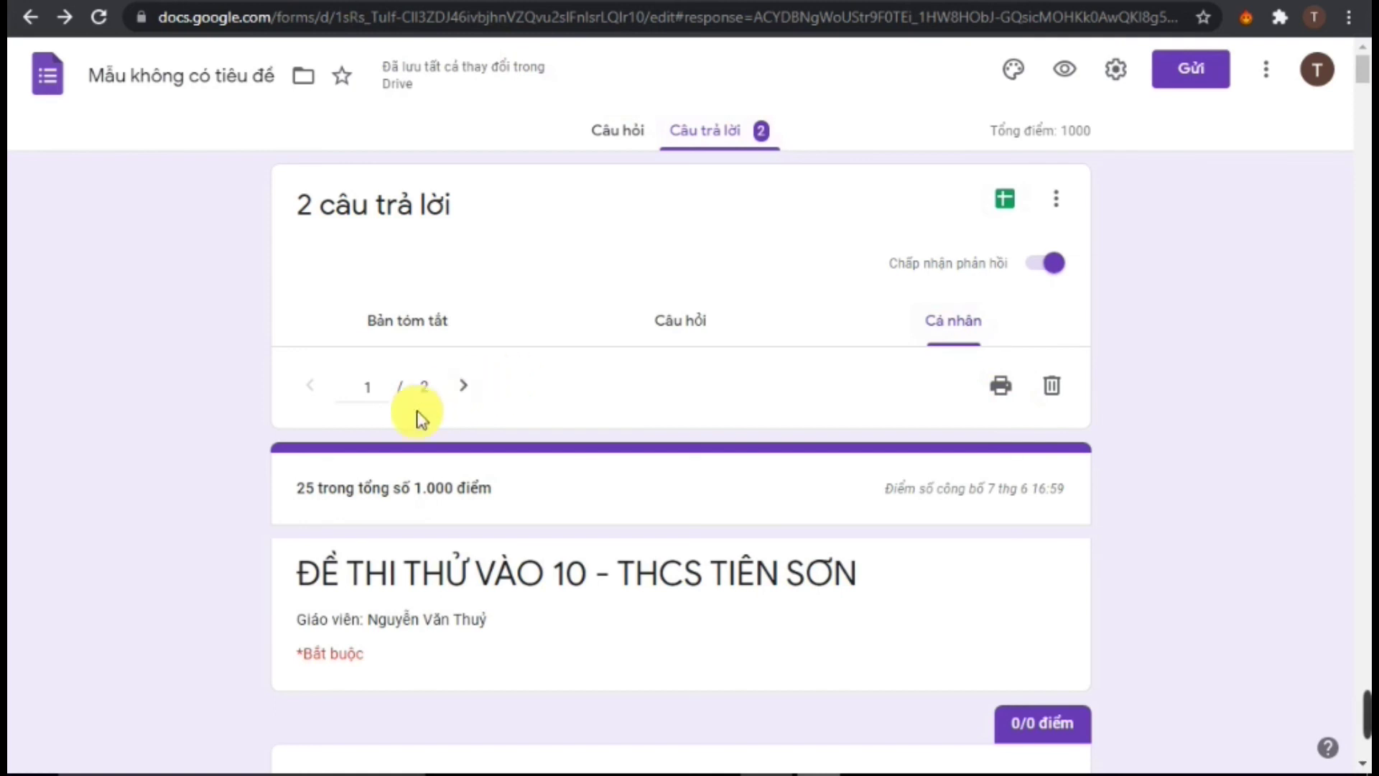
click(462, 388)
scroll(460, 467, down, 7)
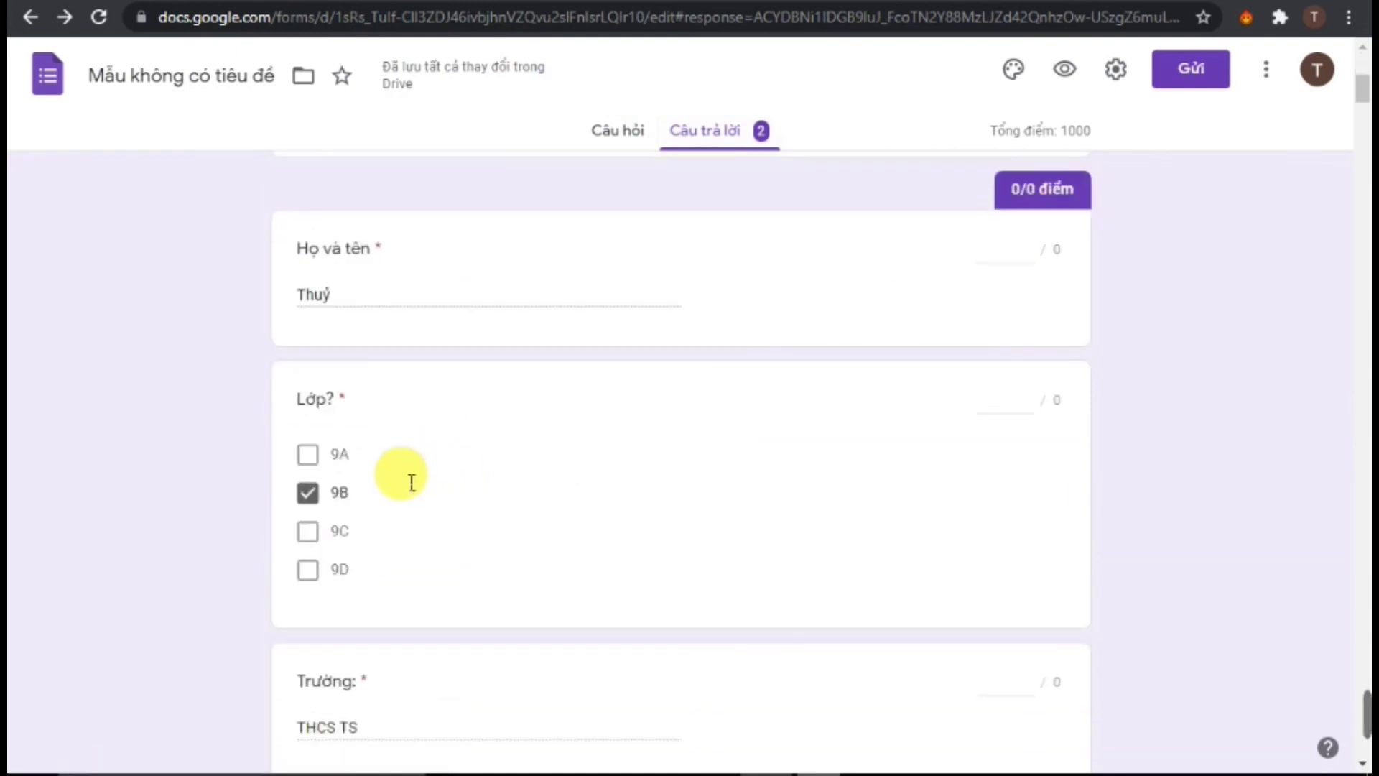
scroll(338, 321, down, 6)
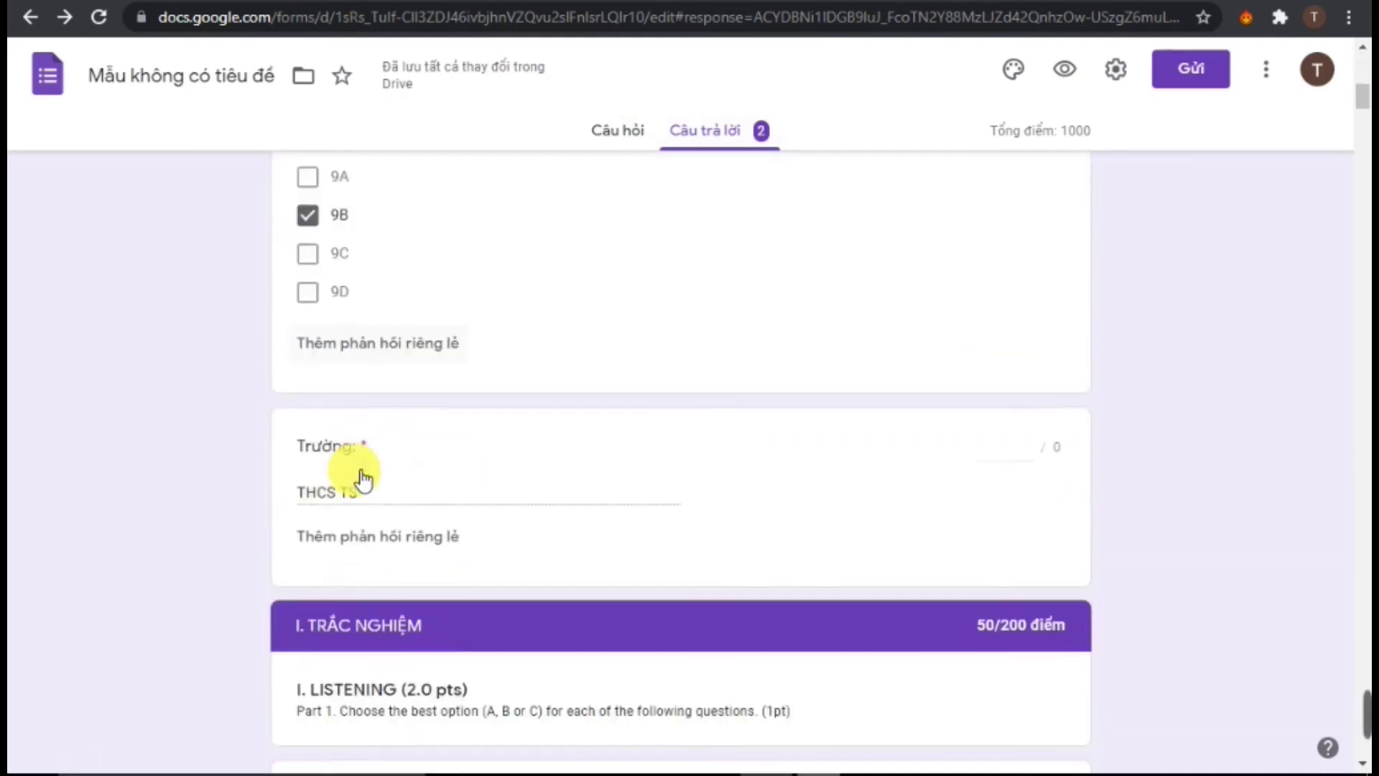
scroll(456, 484, down, 6)
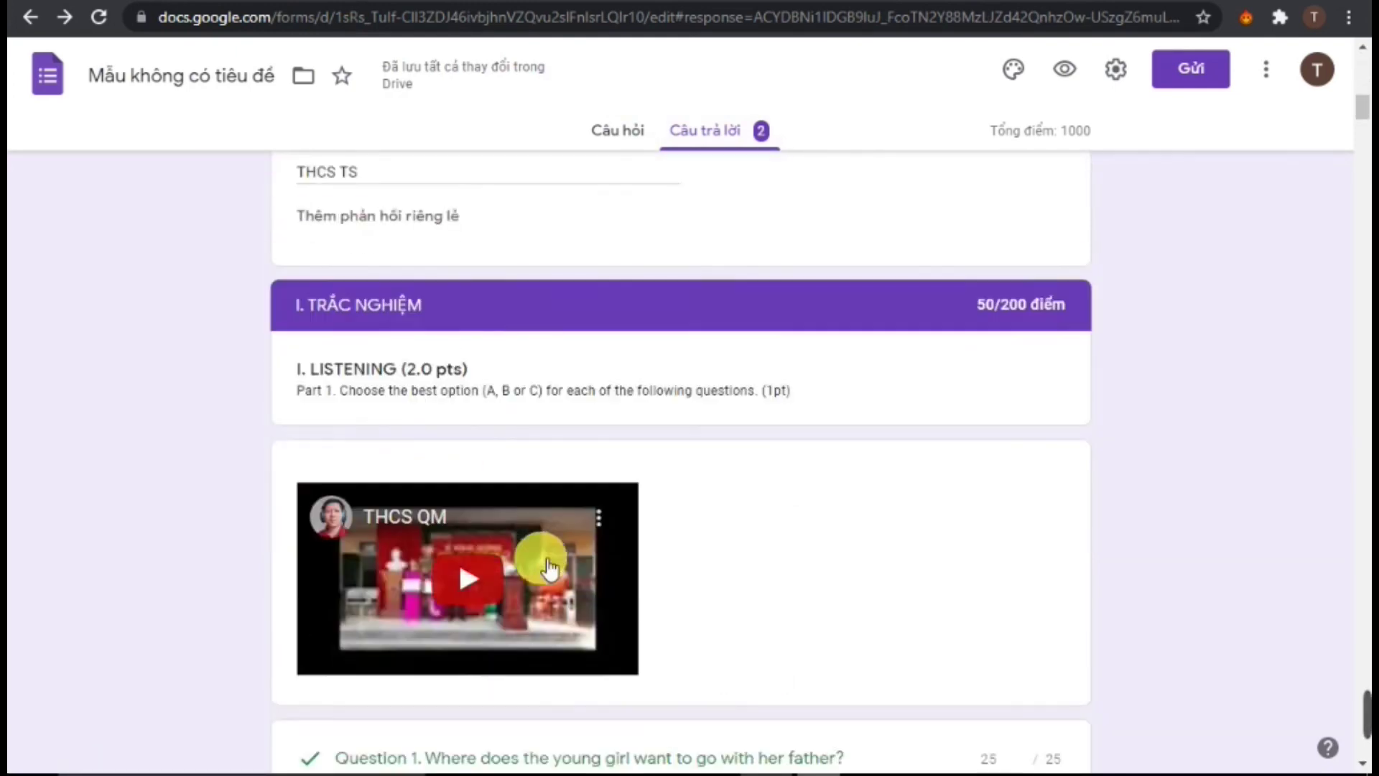
scroll(546, 562, down, 3)
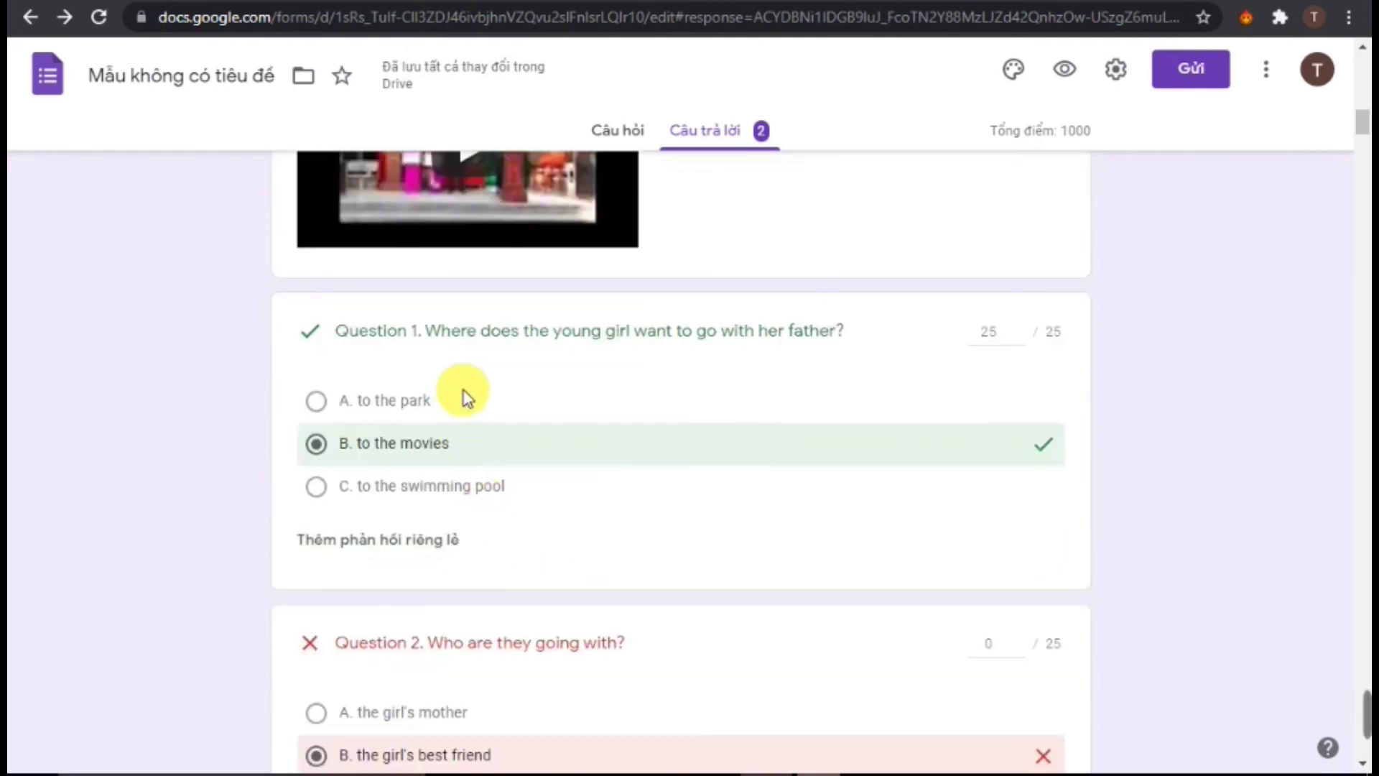
scroll(429, 383, down, 20)
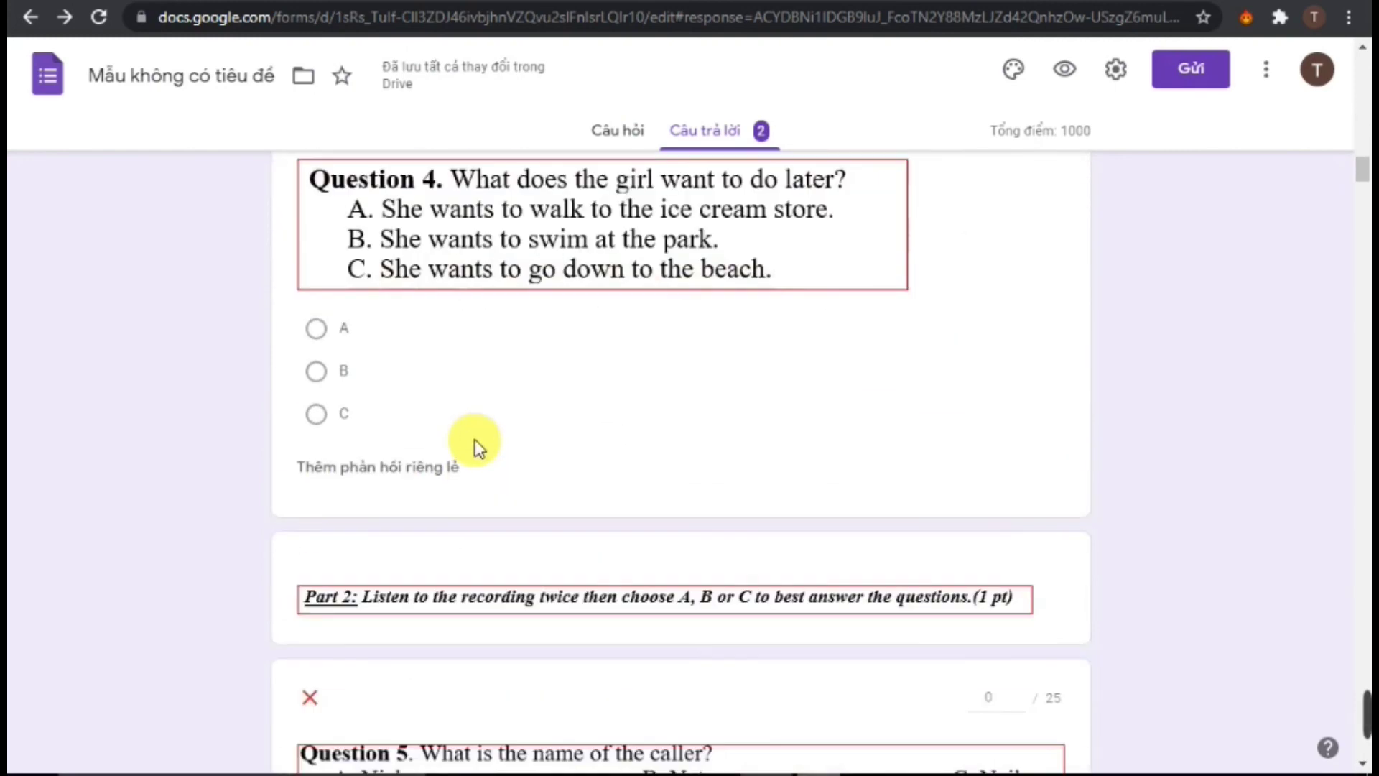
scroll(477, 464, down, 13)
Scroll on through the graded answers down to the essay rewrite items, rewrite question 1 scoring 25/25
scroll(453, 467, up, 6)
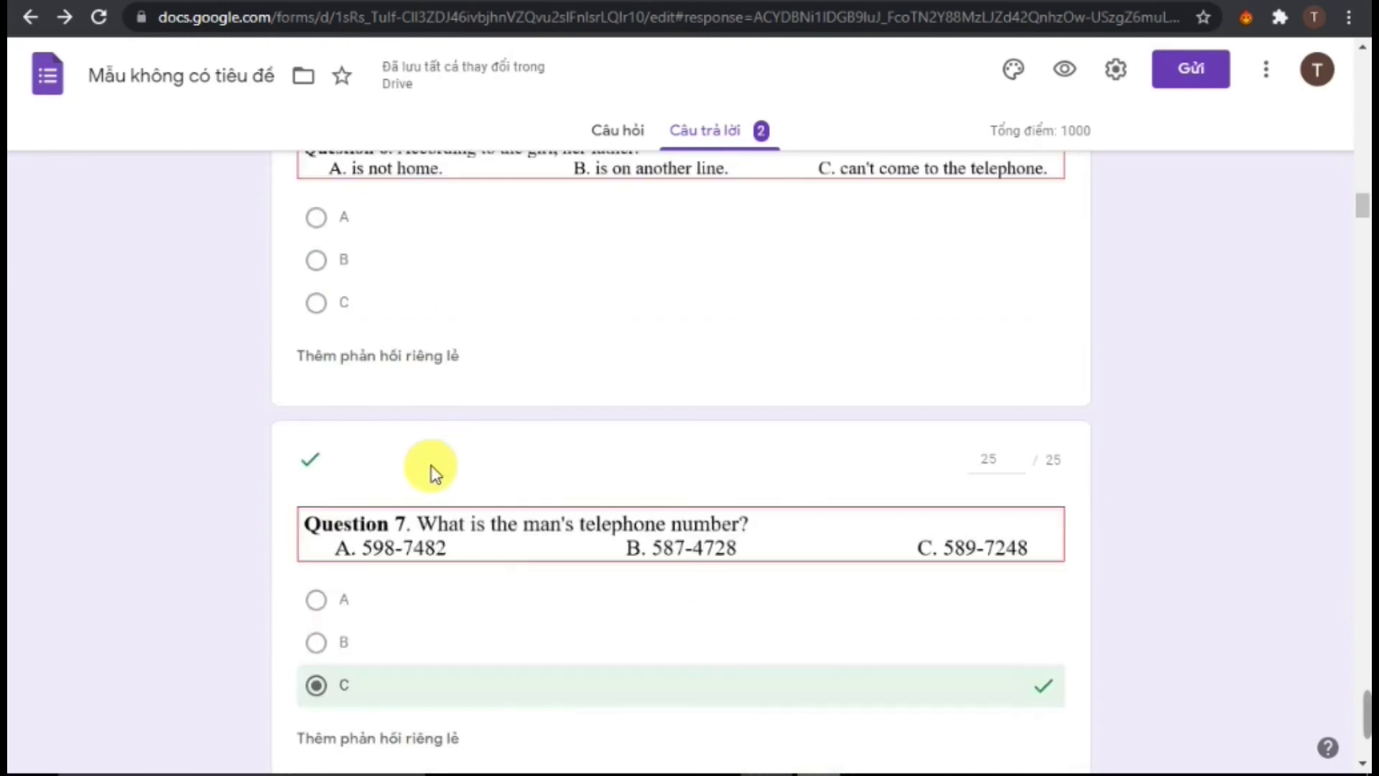
scroll(733, 527, up, 6)
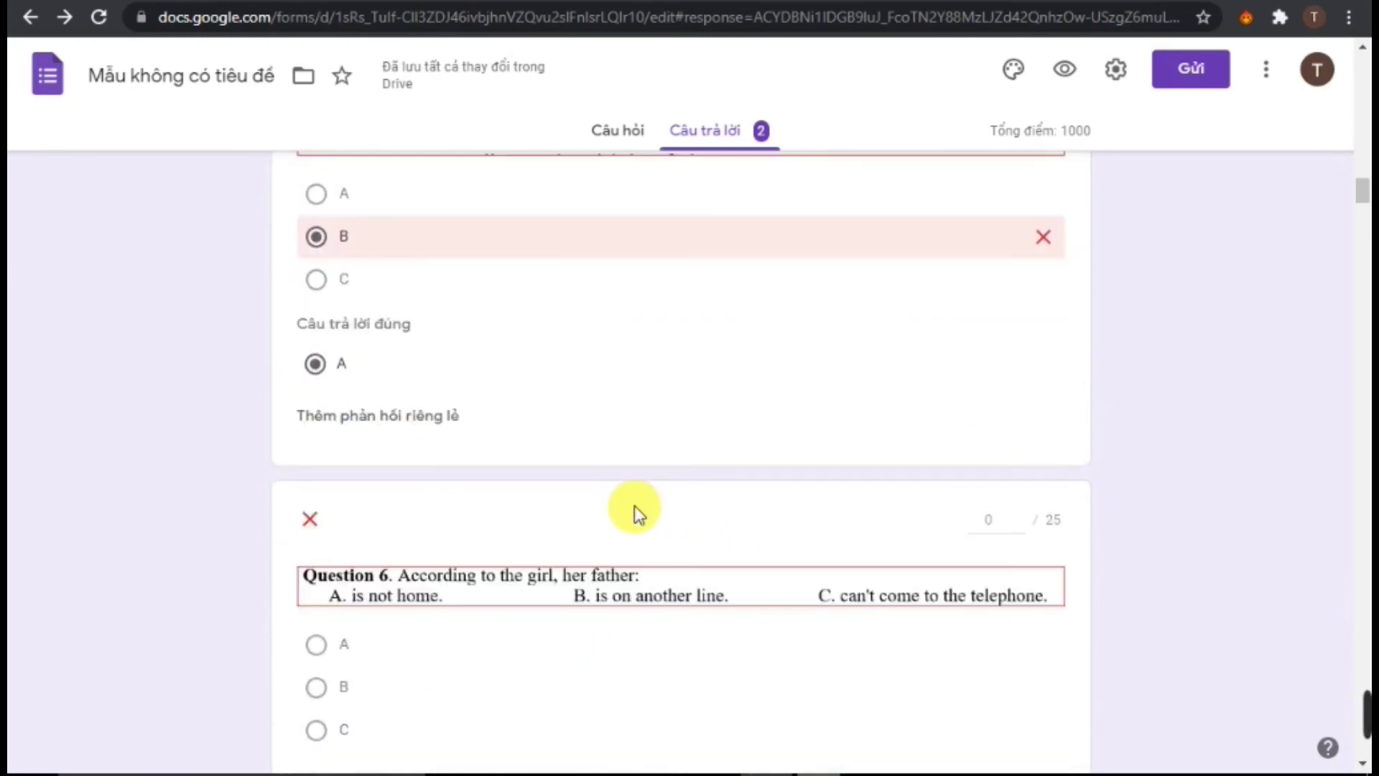
scroll(635, 510, up, 3)
scroll(452, 467, down, 4)
scroll(431, 467, up, 3)
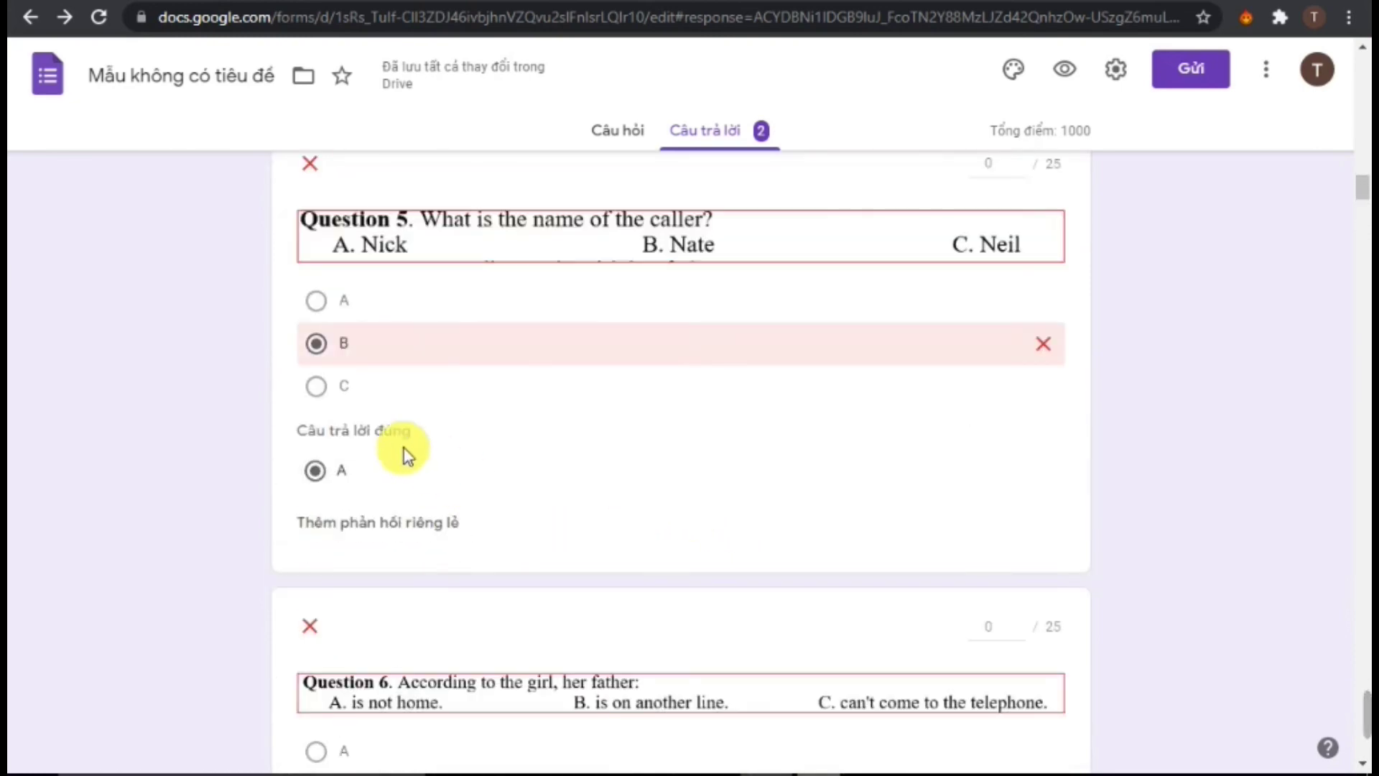
scroll(366, 503, down, 4)
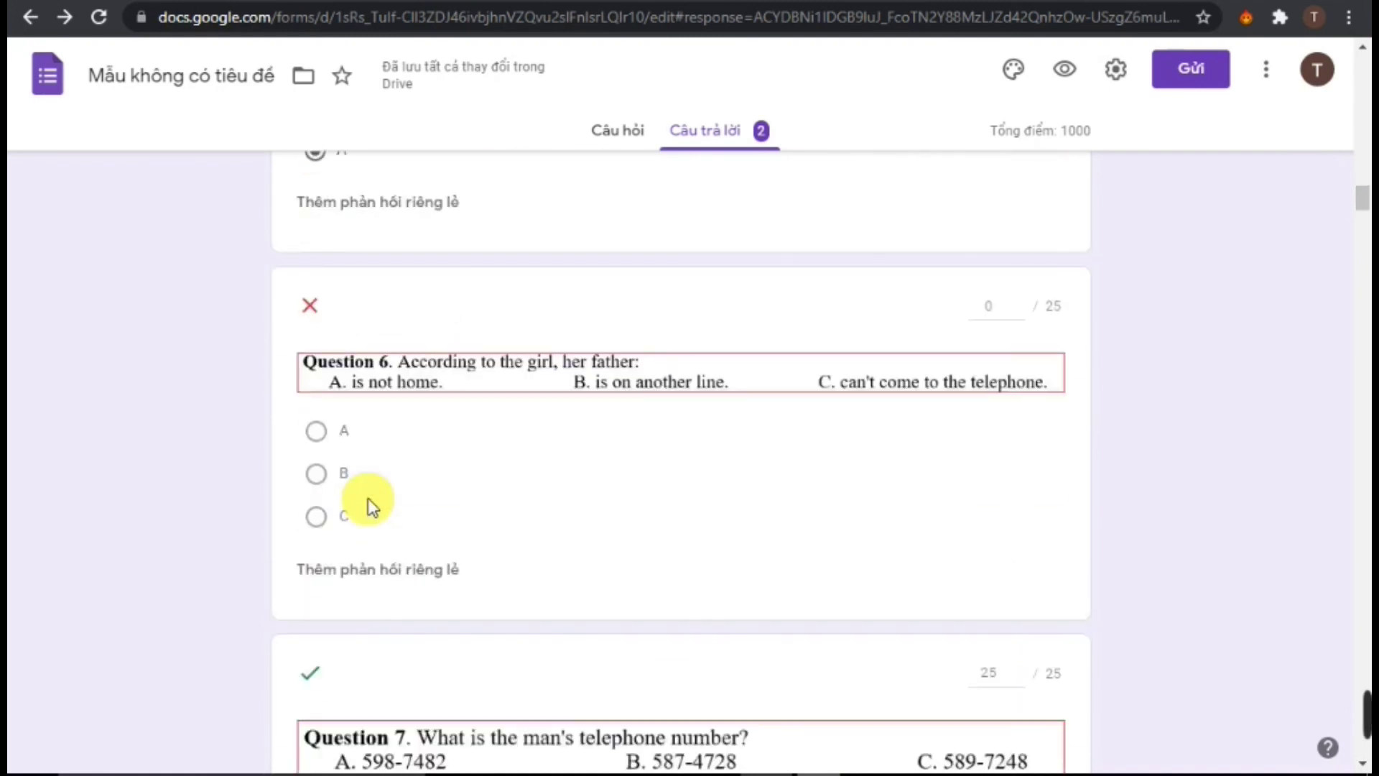
scroll(370, 503, down, 5)
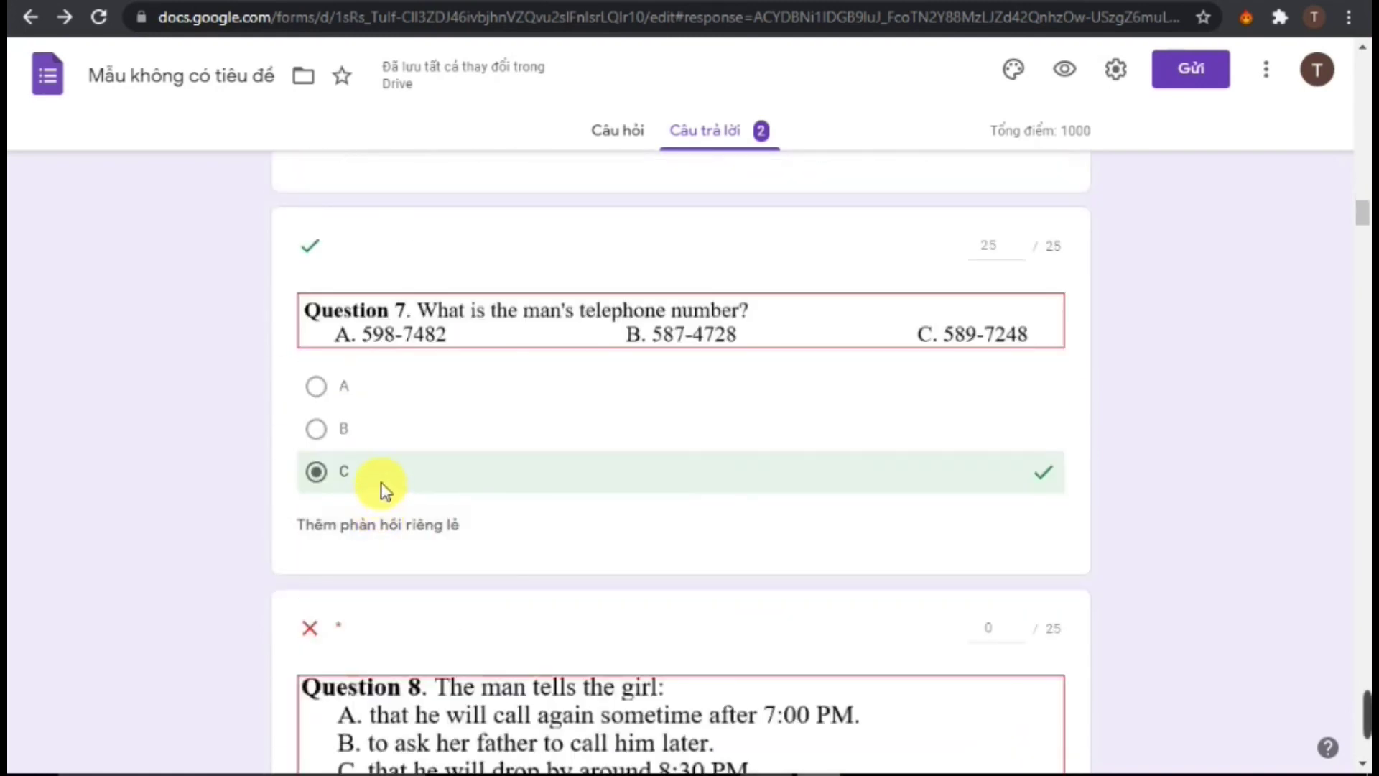
scroll(352, 496, down, 3)
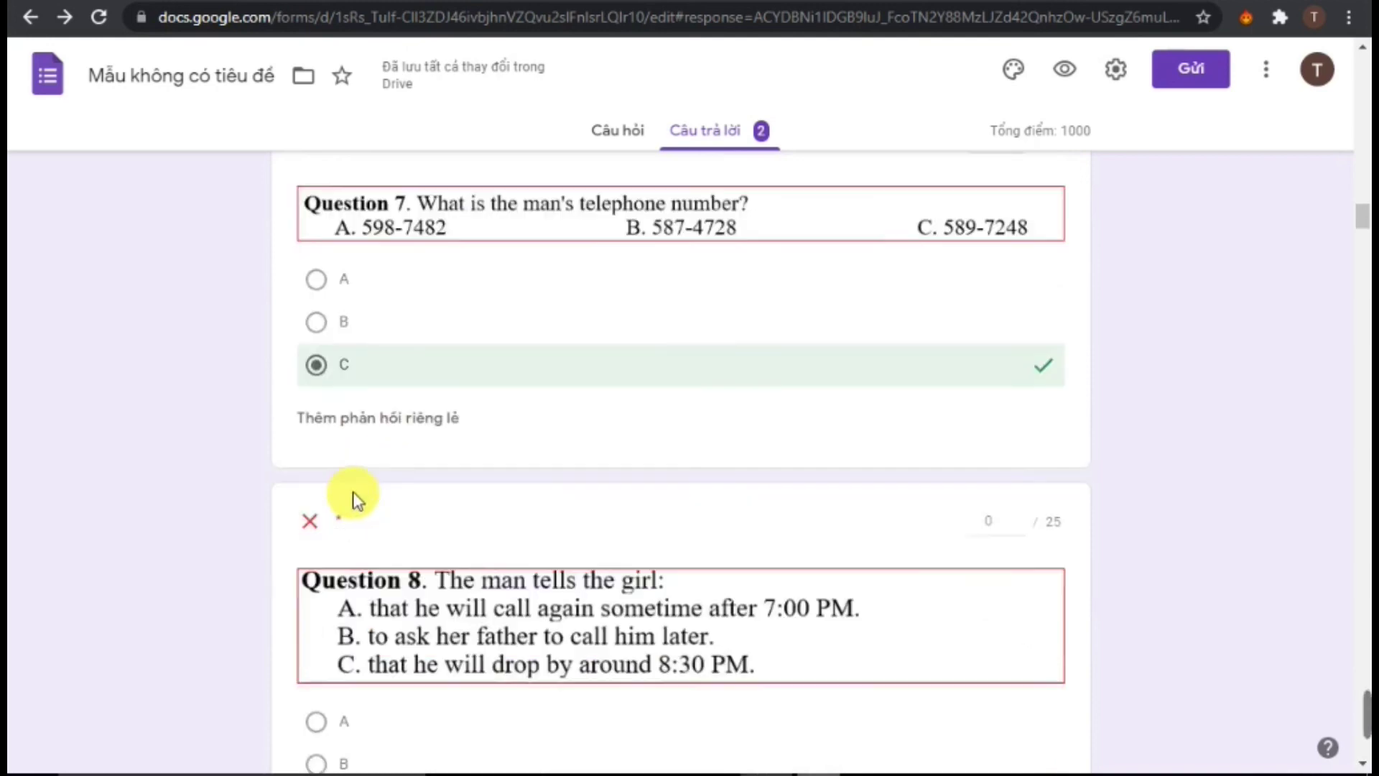
scroll(365, 510, down, 20)
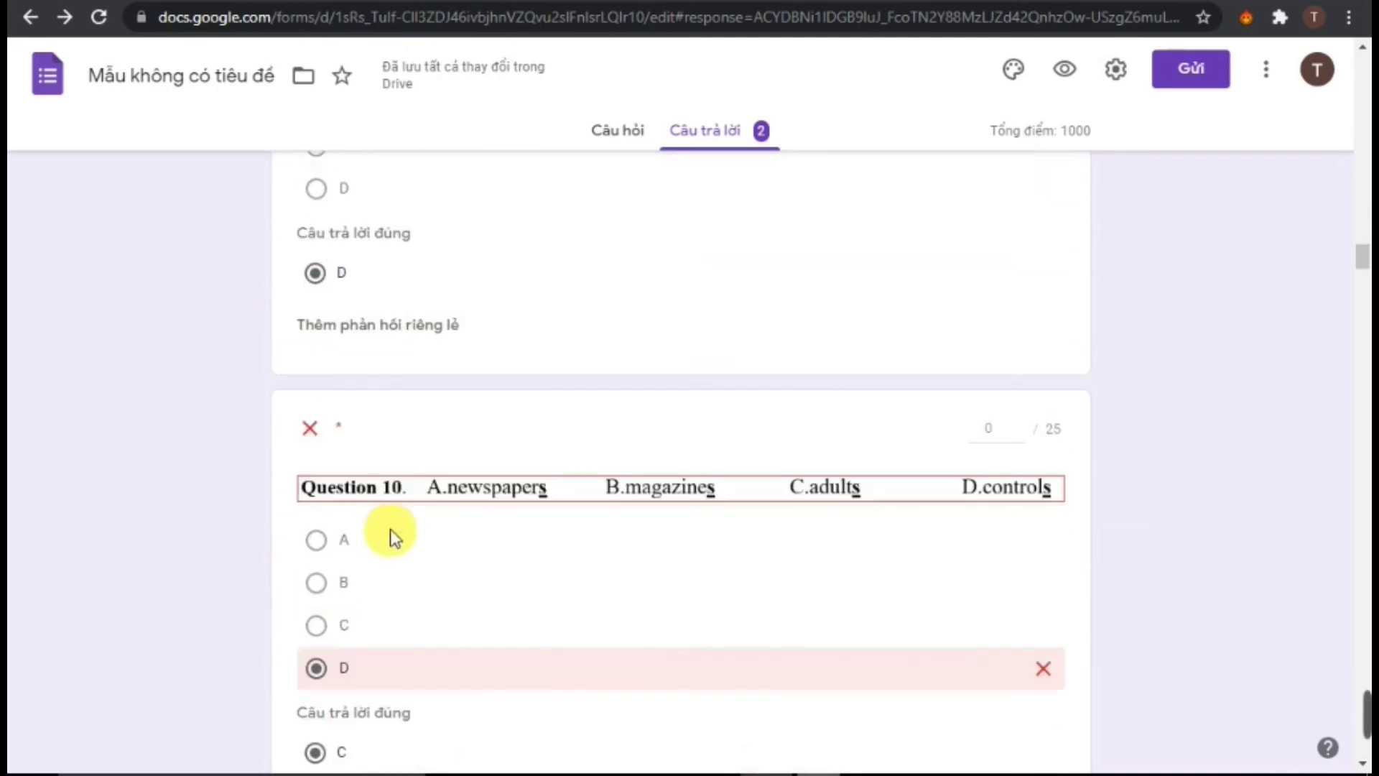
scroll(400, 536, down, 20)
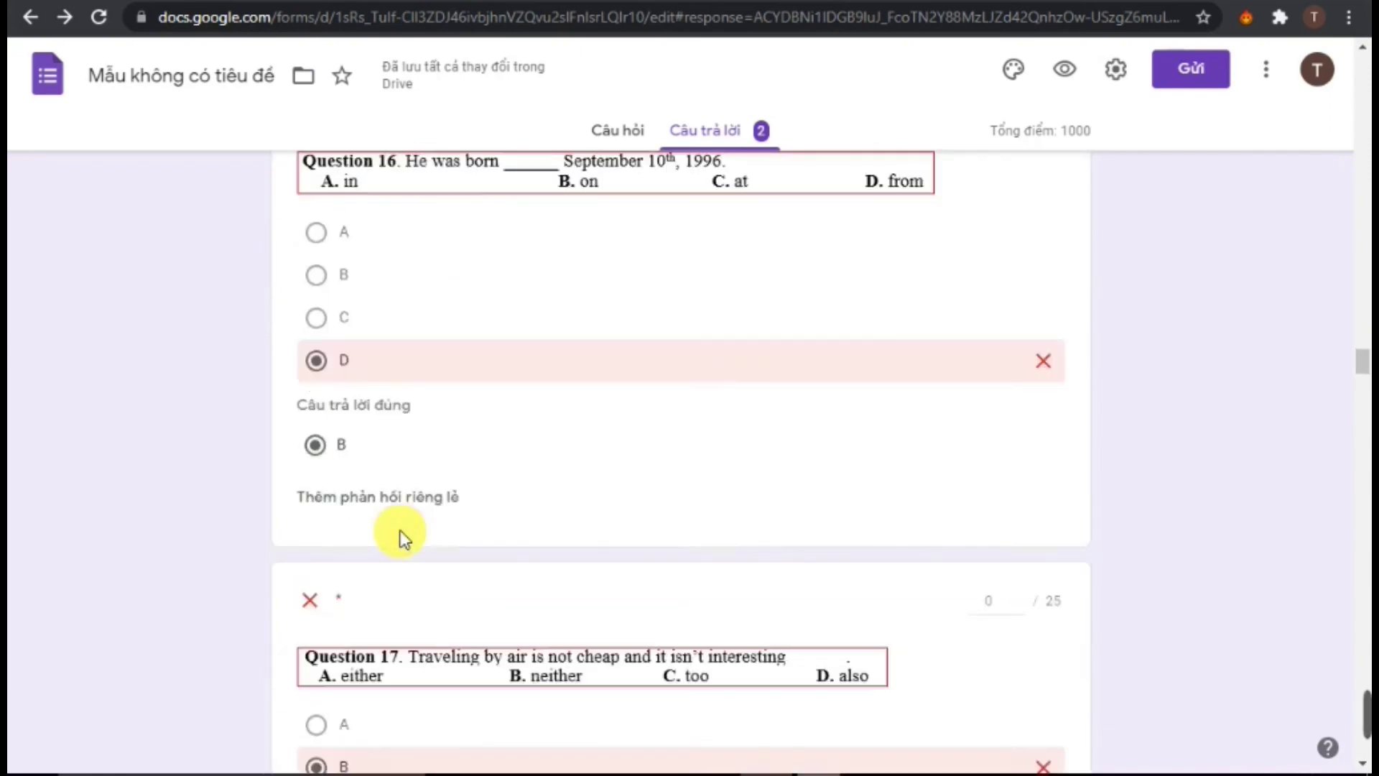
scroll(400, 535, down, 20)
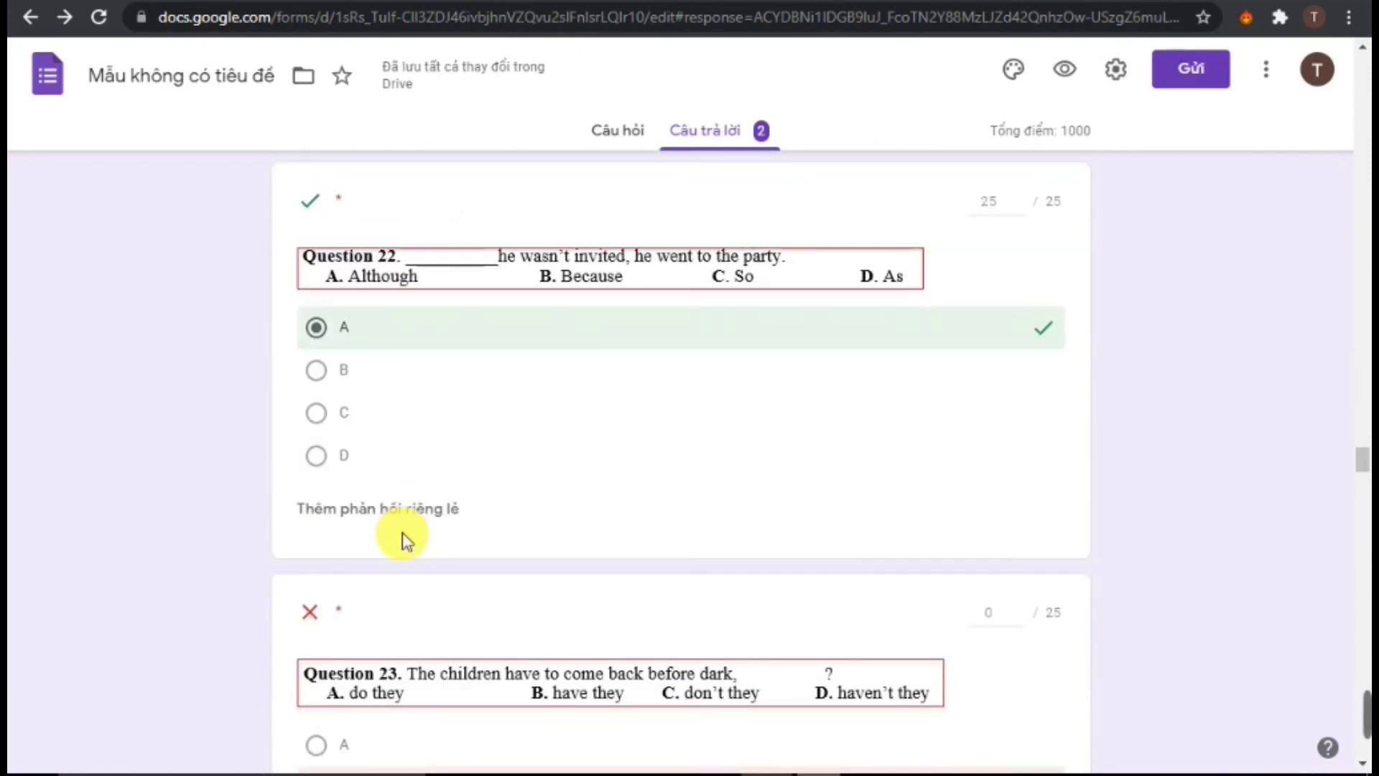
scroll(403, 532, down, 20)
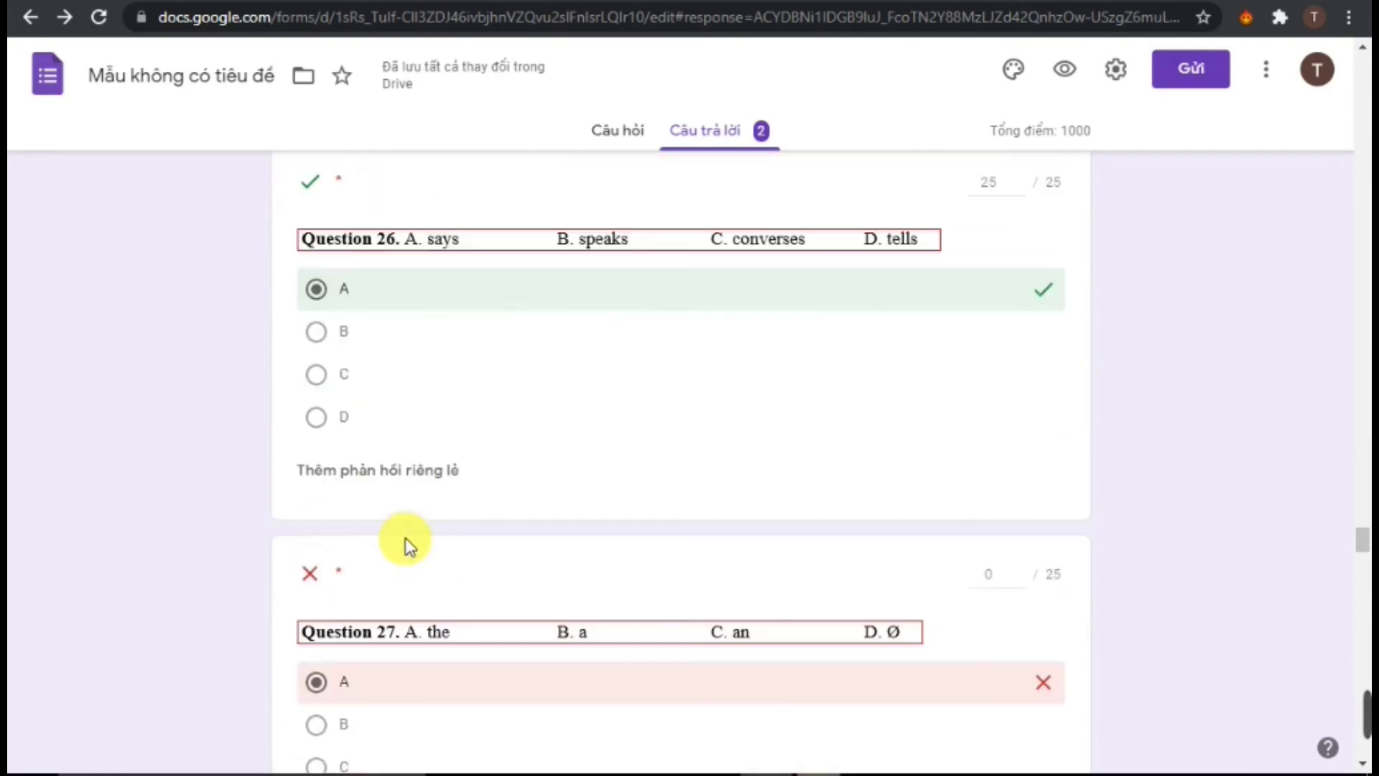
scroll(412, 537, down, 20)
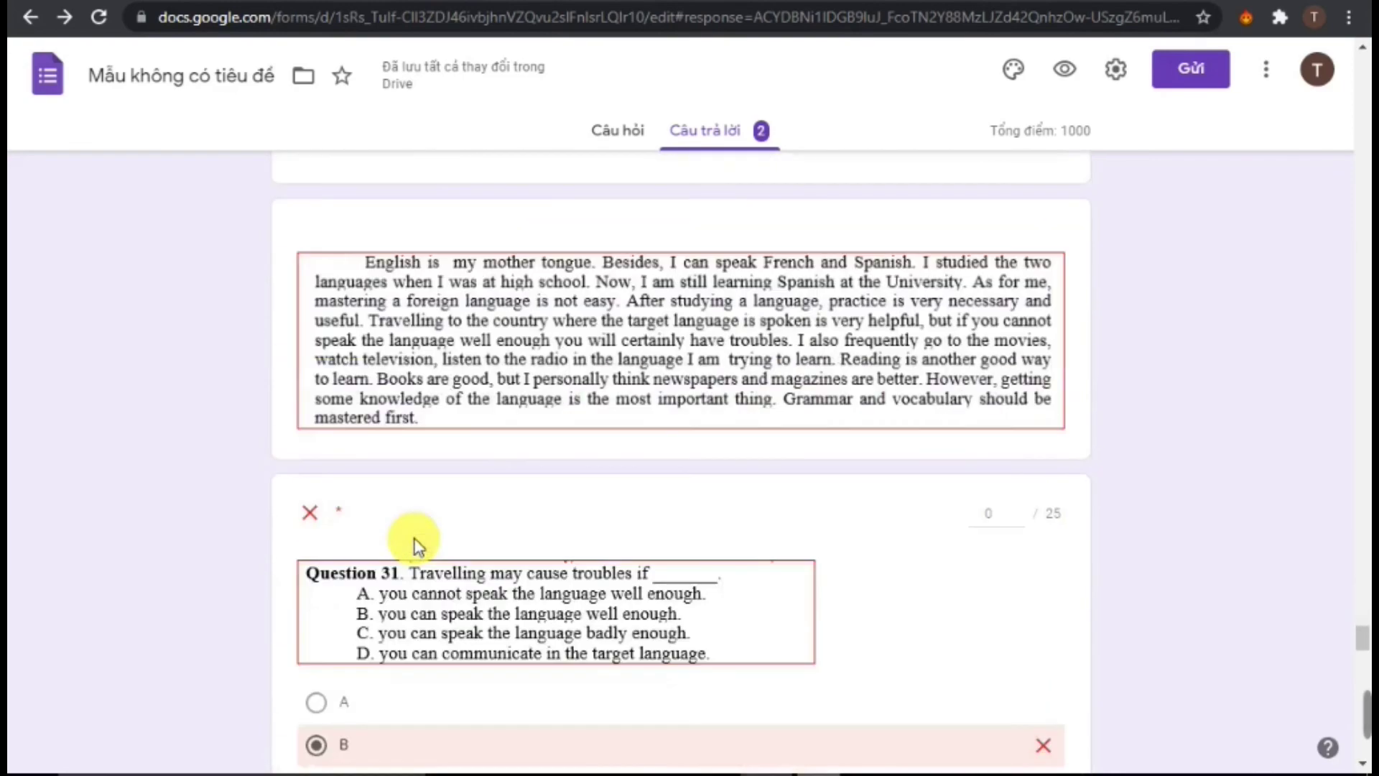
scroll(419, 546, down, 20)
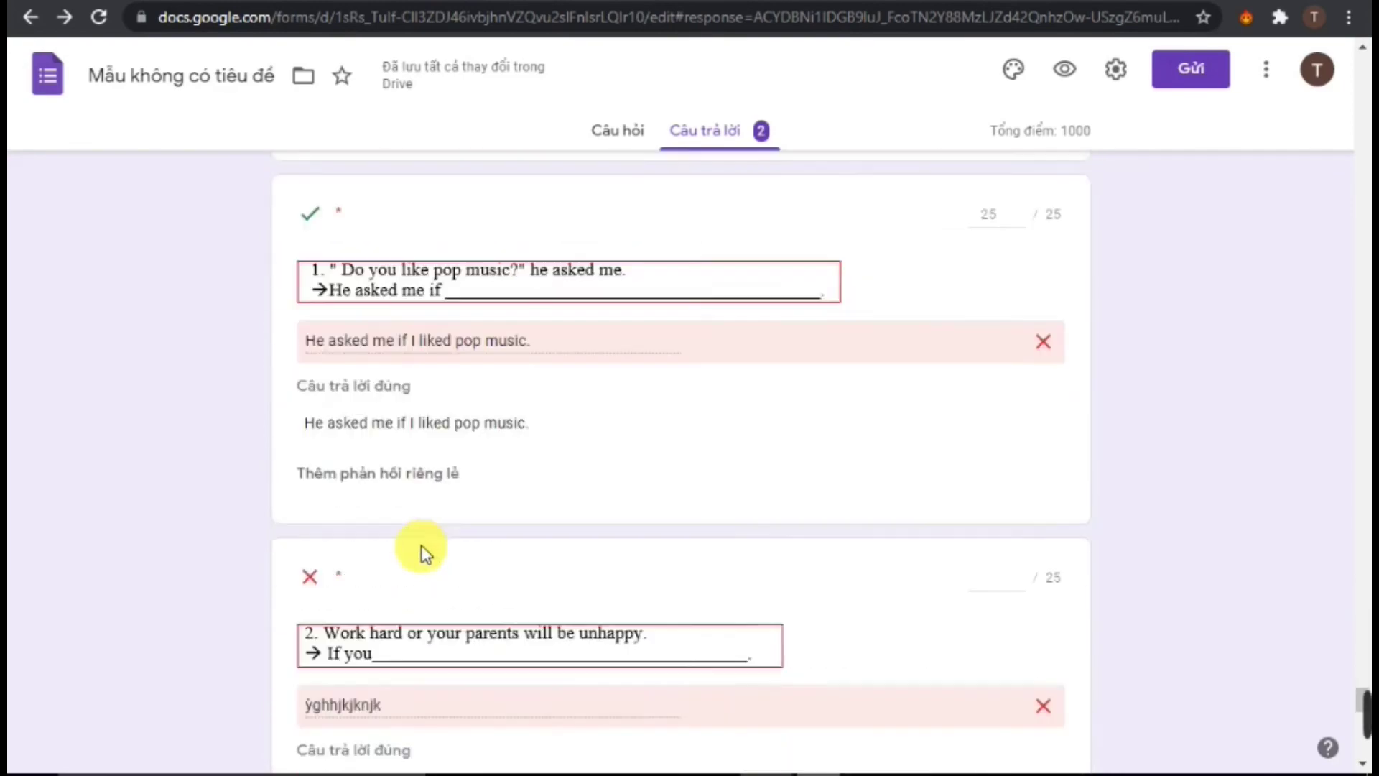
scroll(440, 553, up, 15)
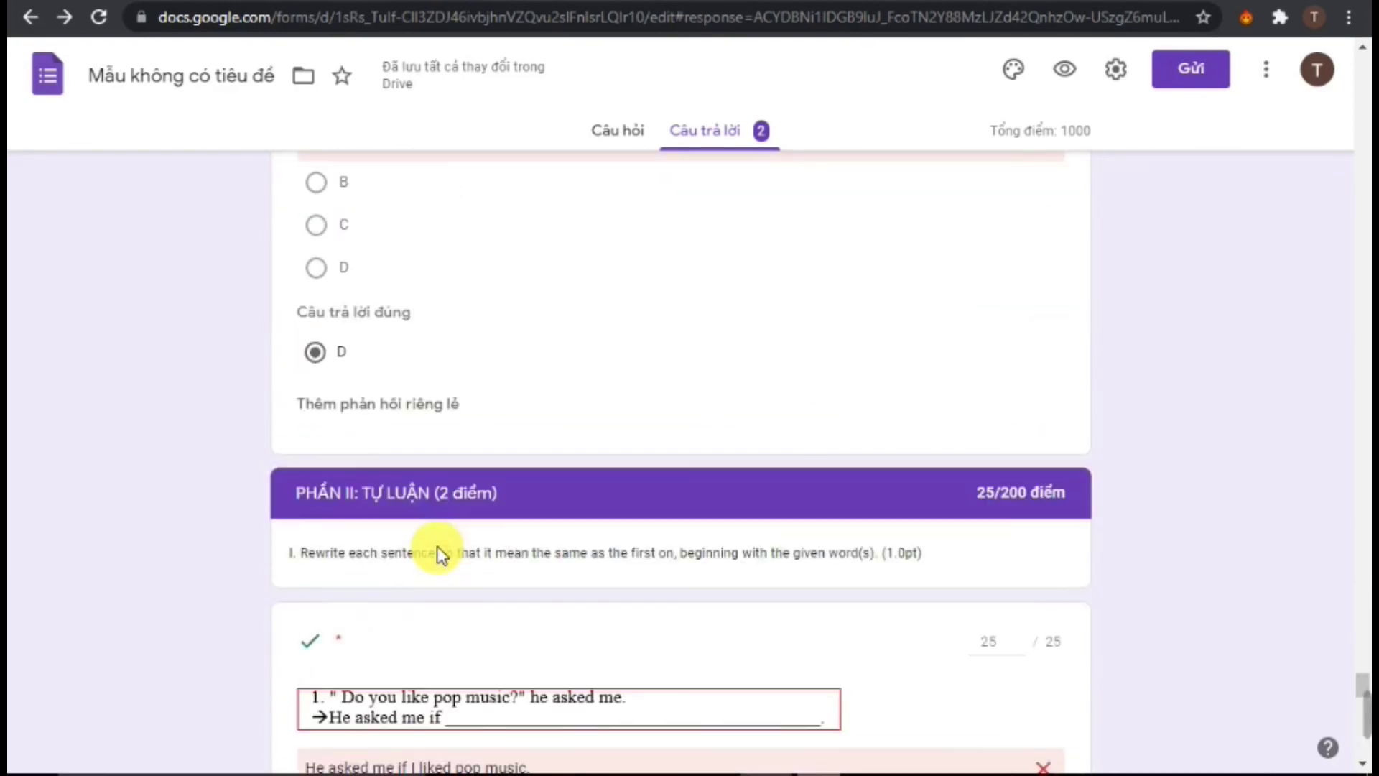
scroll(440, 537, down, 3)
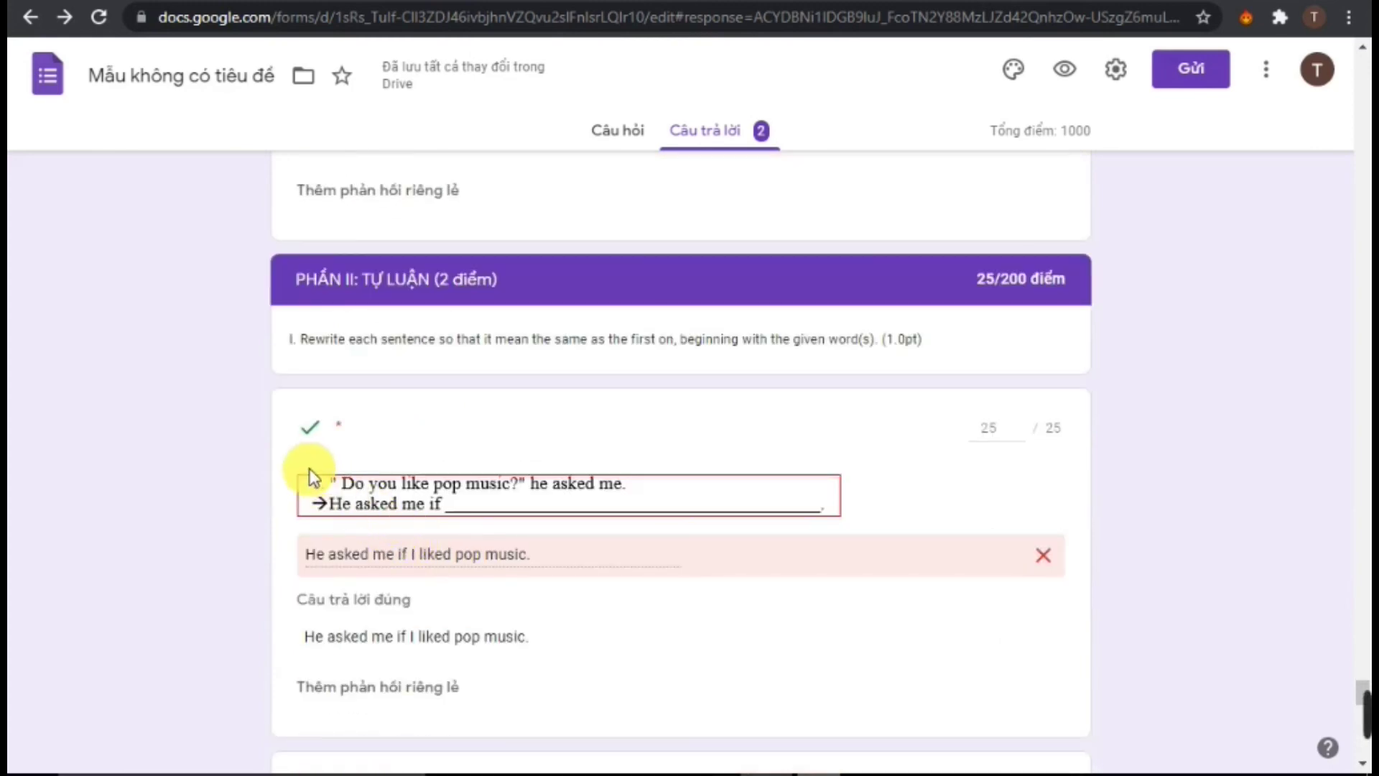
scroll(995, 453, down, 4)
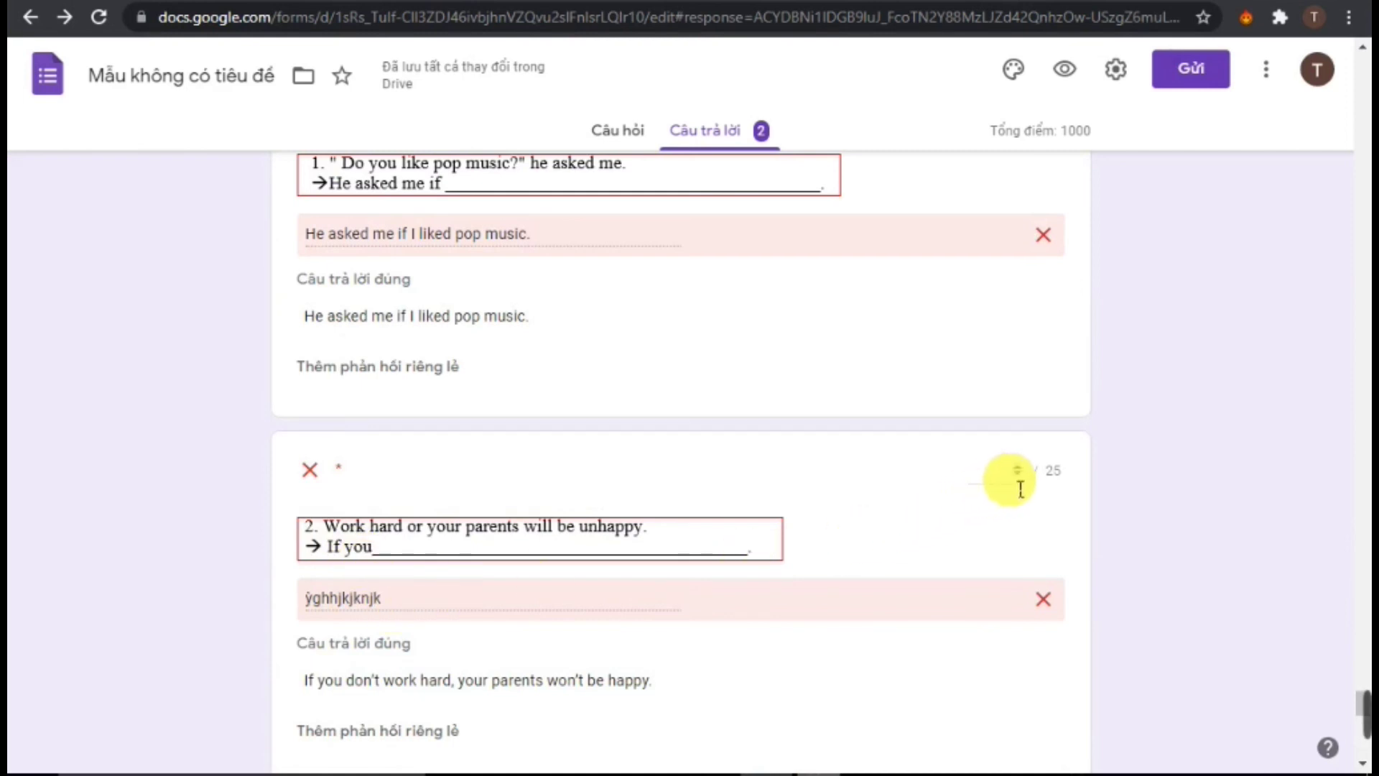
Award 25 points to essay item 2
click(1020, 488)
text(25)
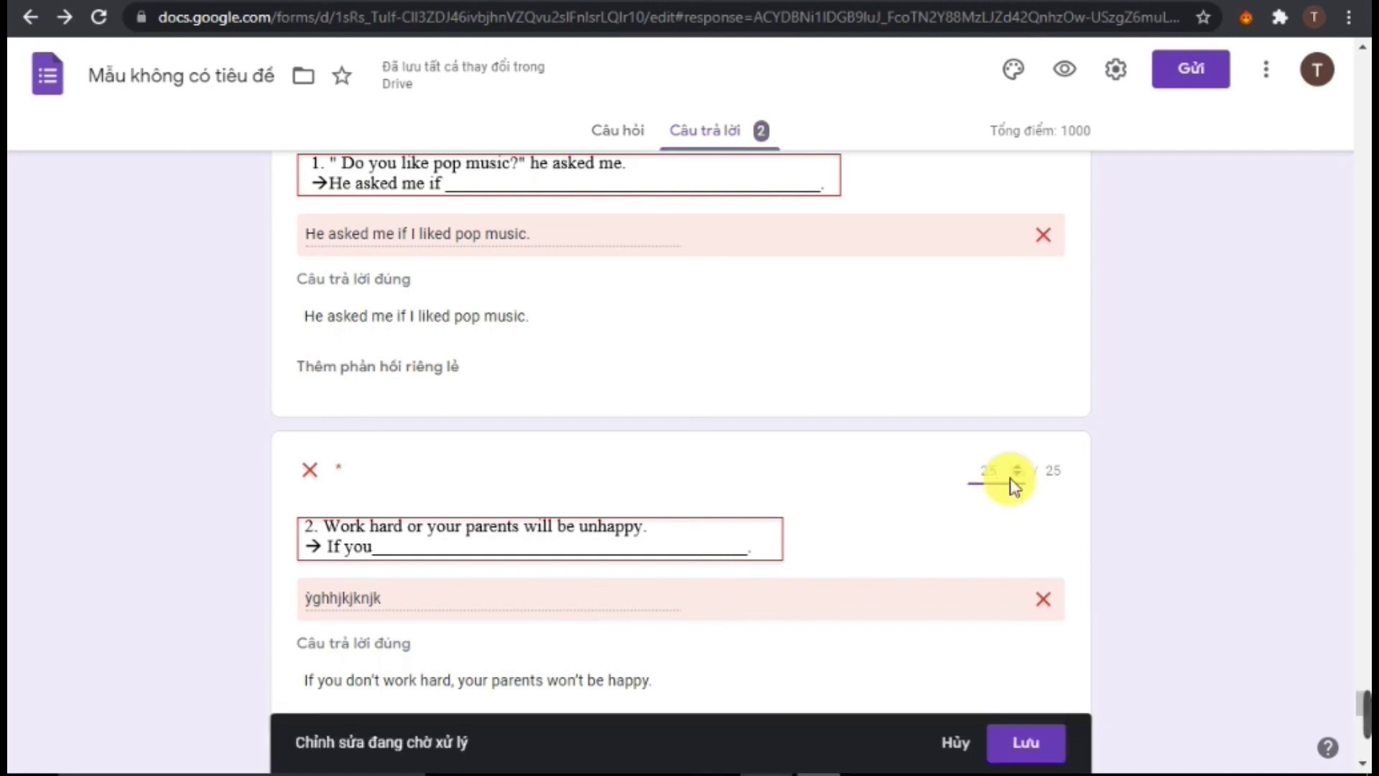
scroll(932, 564, down, 3)
scroll(932, 564, down, 3)
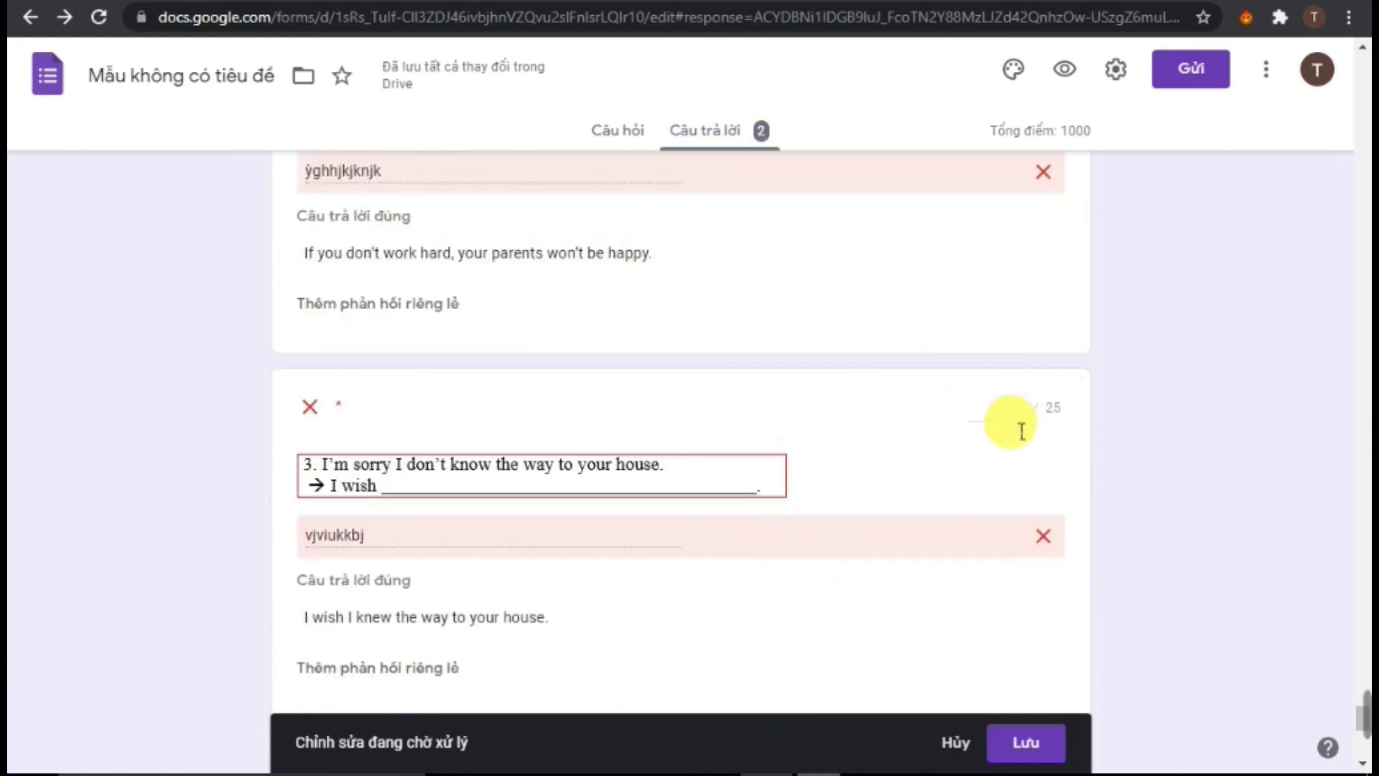
Score essay item 3 and the paragraph (30 points), then save, bringing the total to 255/1,000
click(1003, 415)
scroll(1012, 431, down, 10)
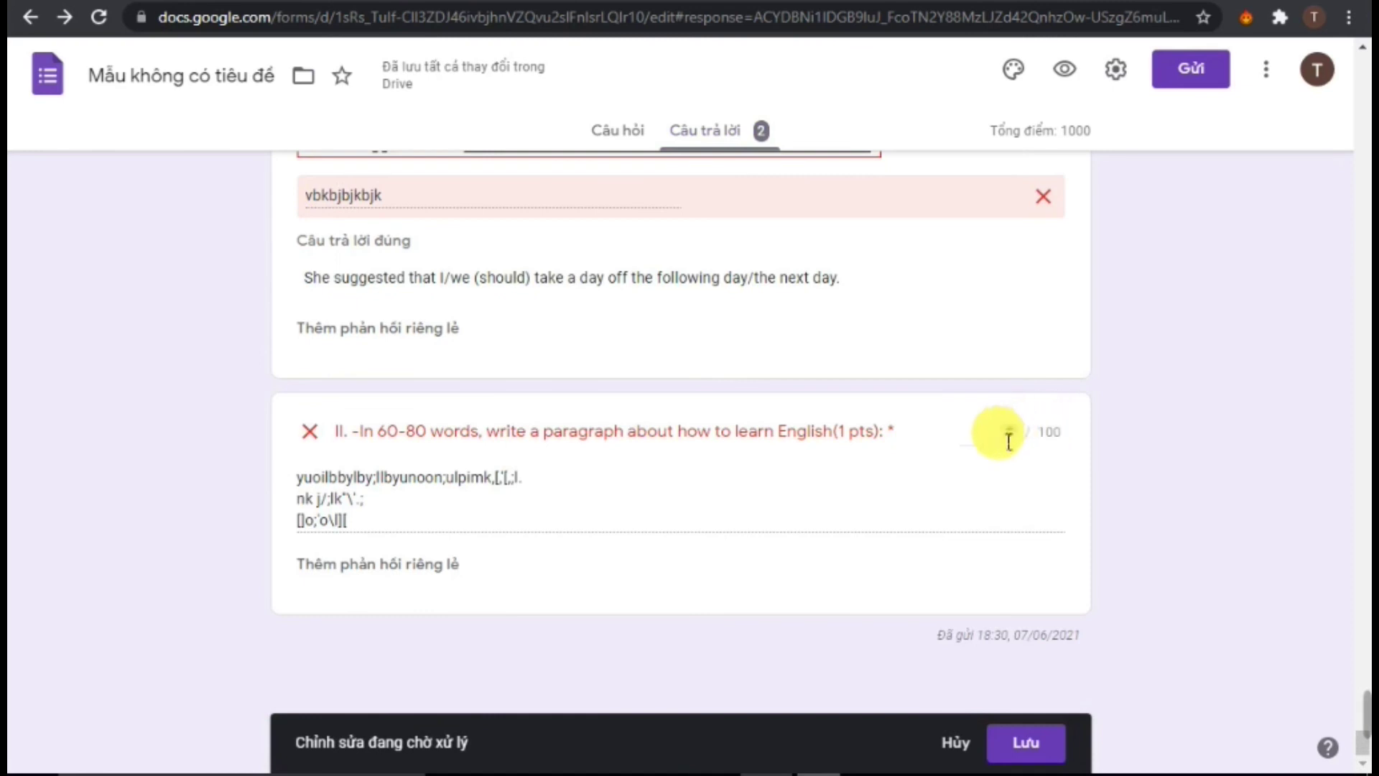
click(1009, 441)
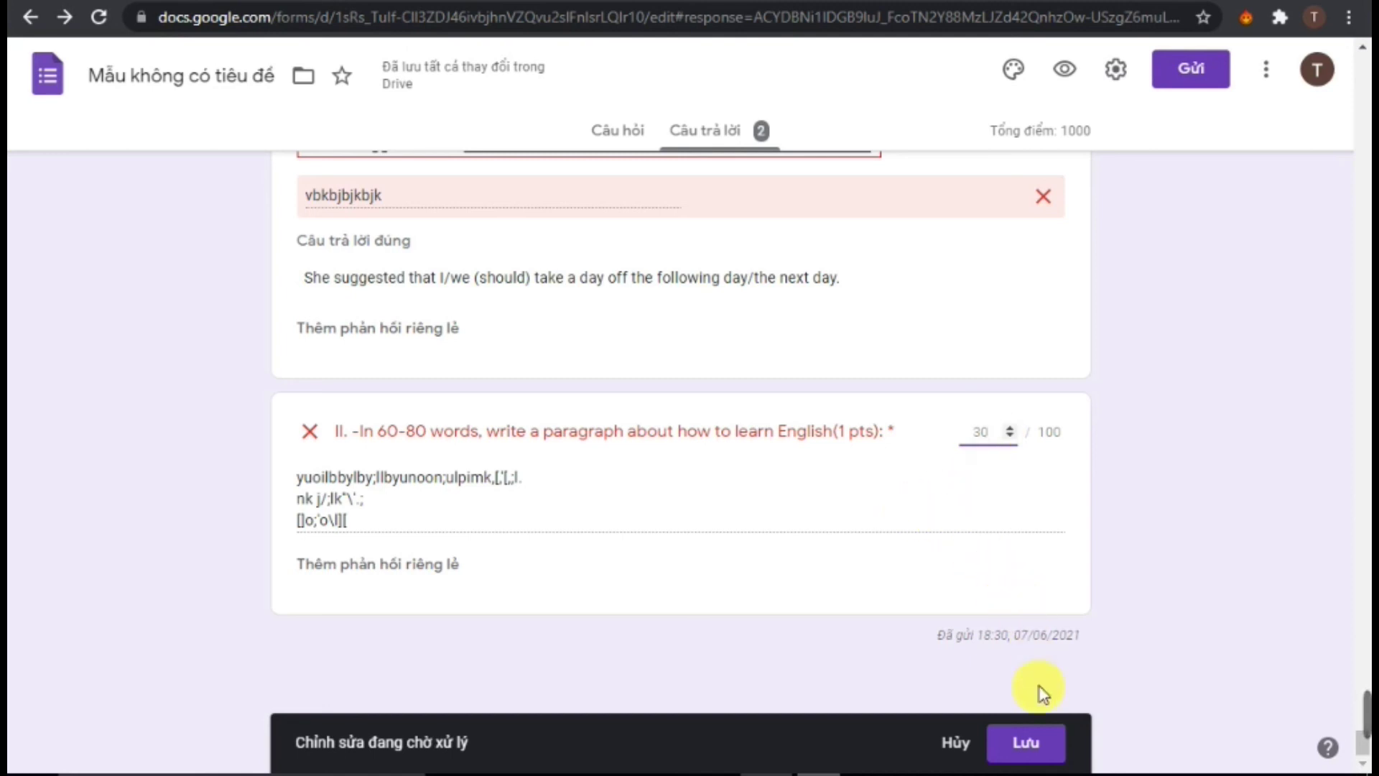
click(1047, 747)
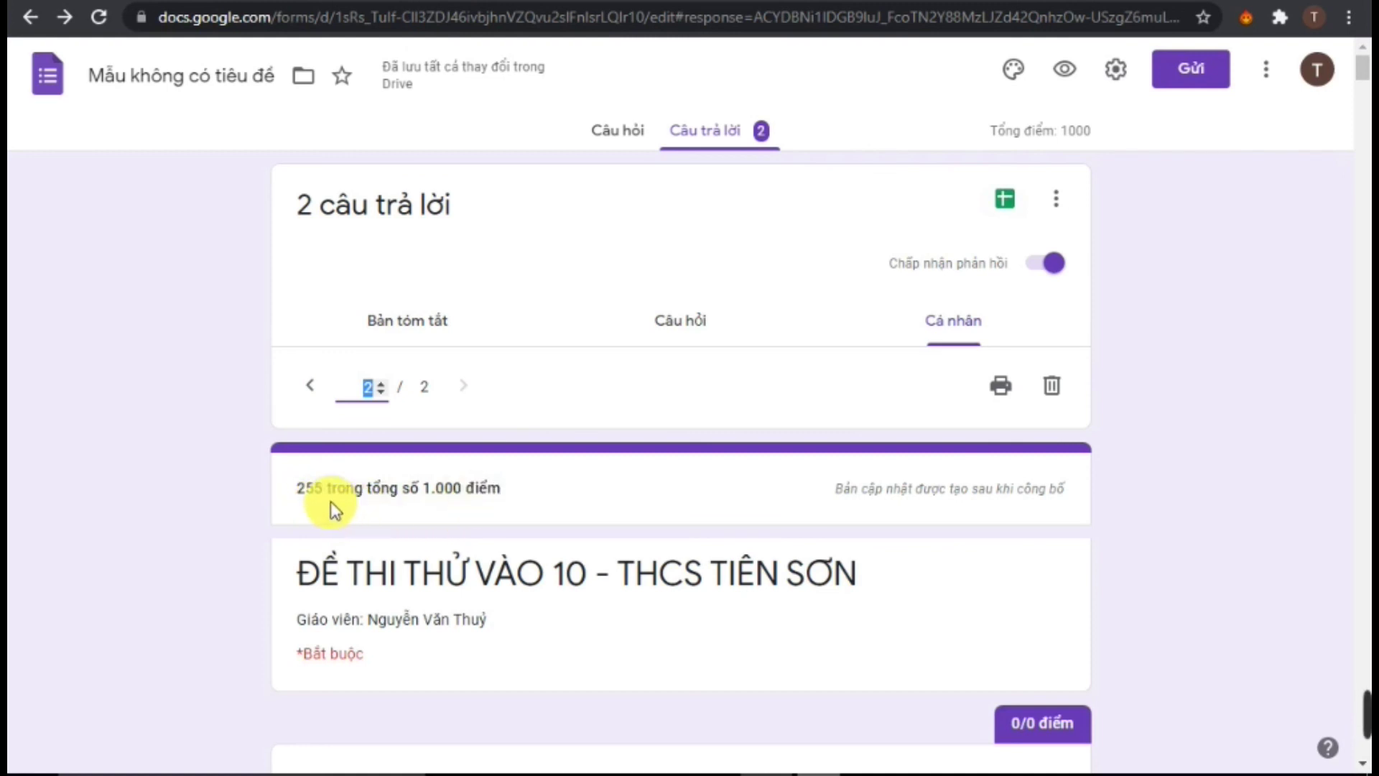
scroll(332, 510, down, 6)
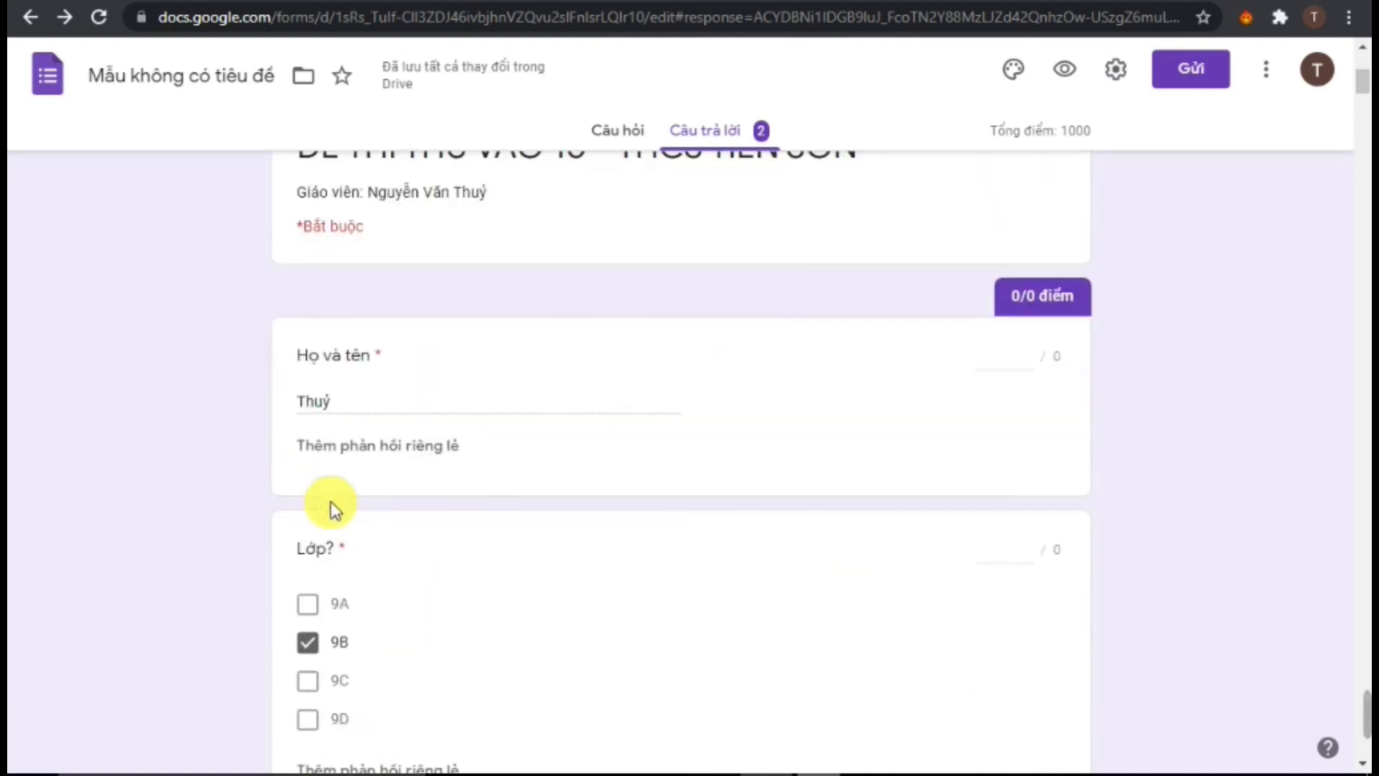
scroll(339, 513, up, 6)
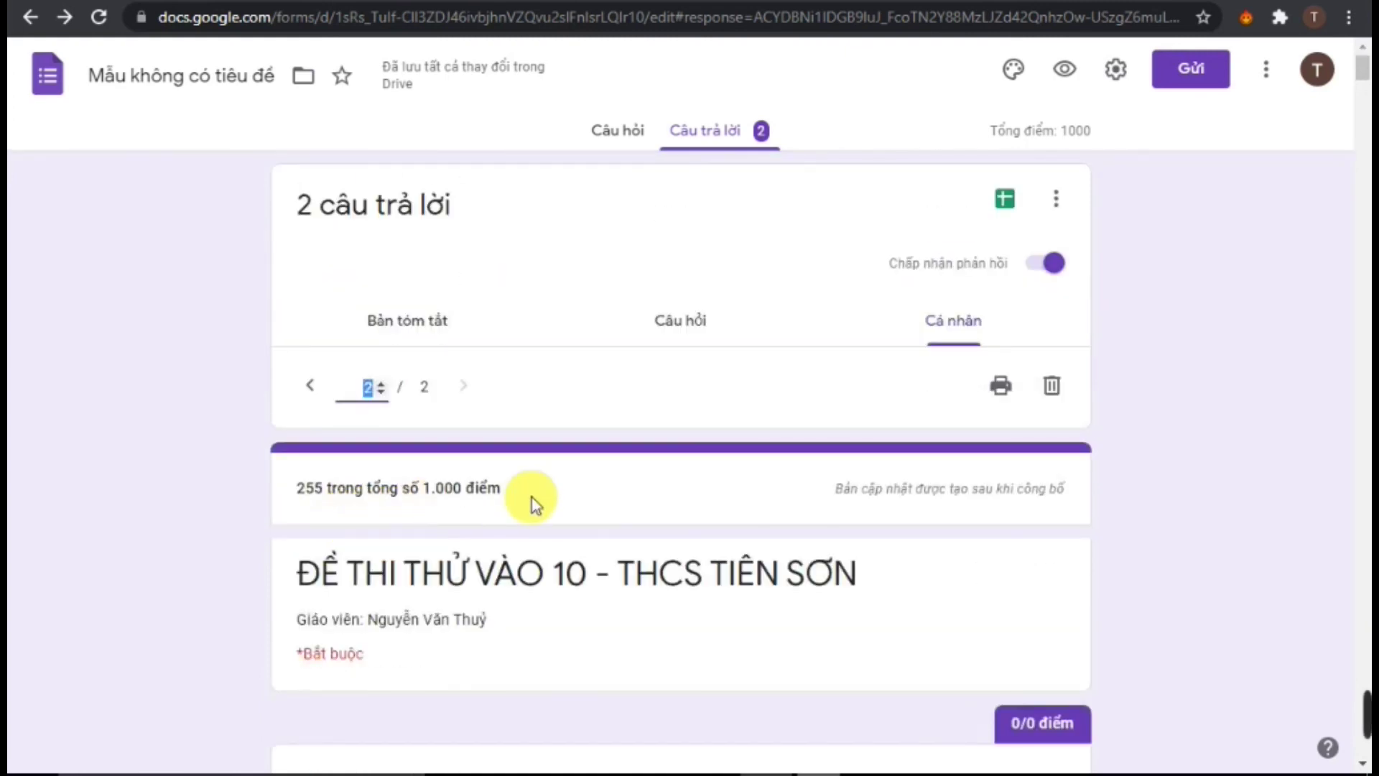
scroll(540, 514, down, 5)
scroll(542, 515, up, 5)
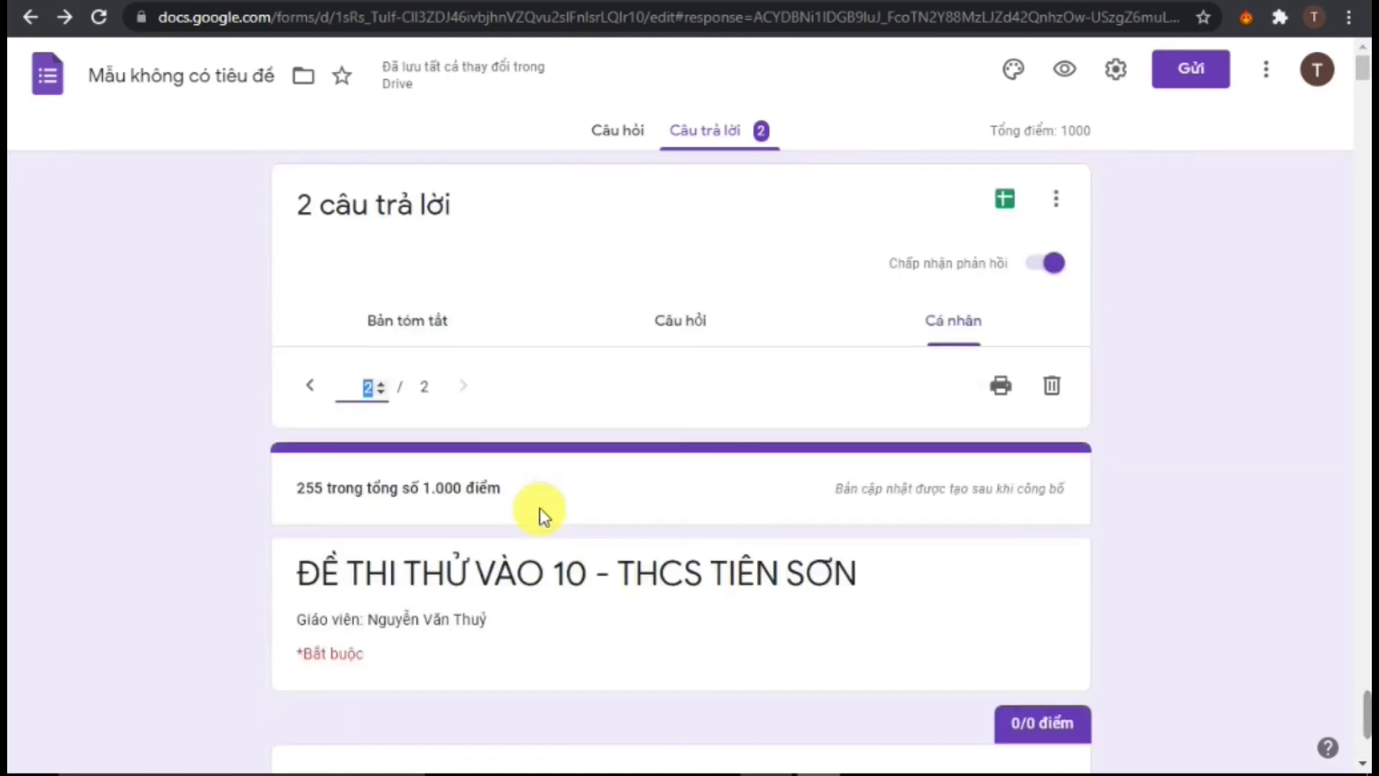